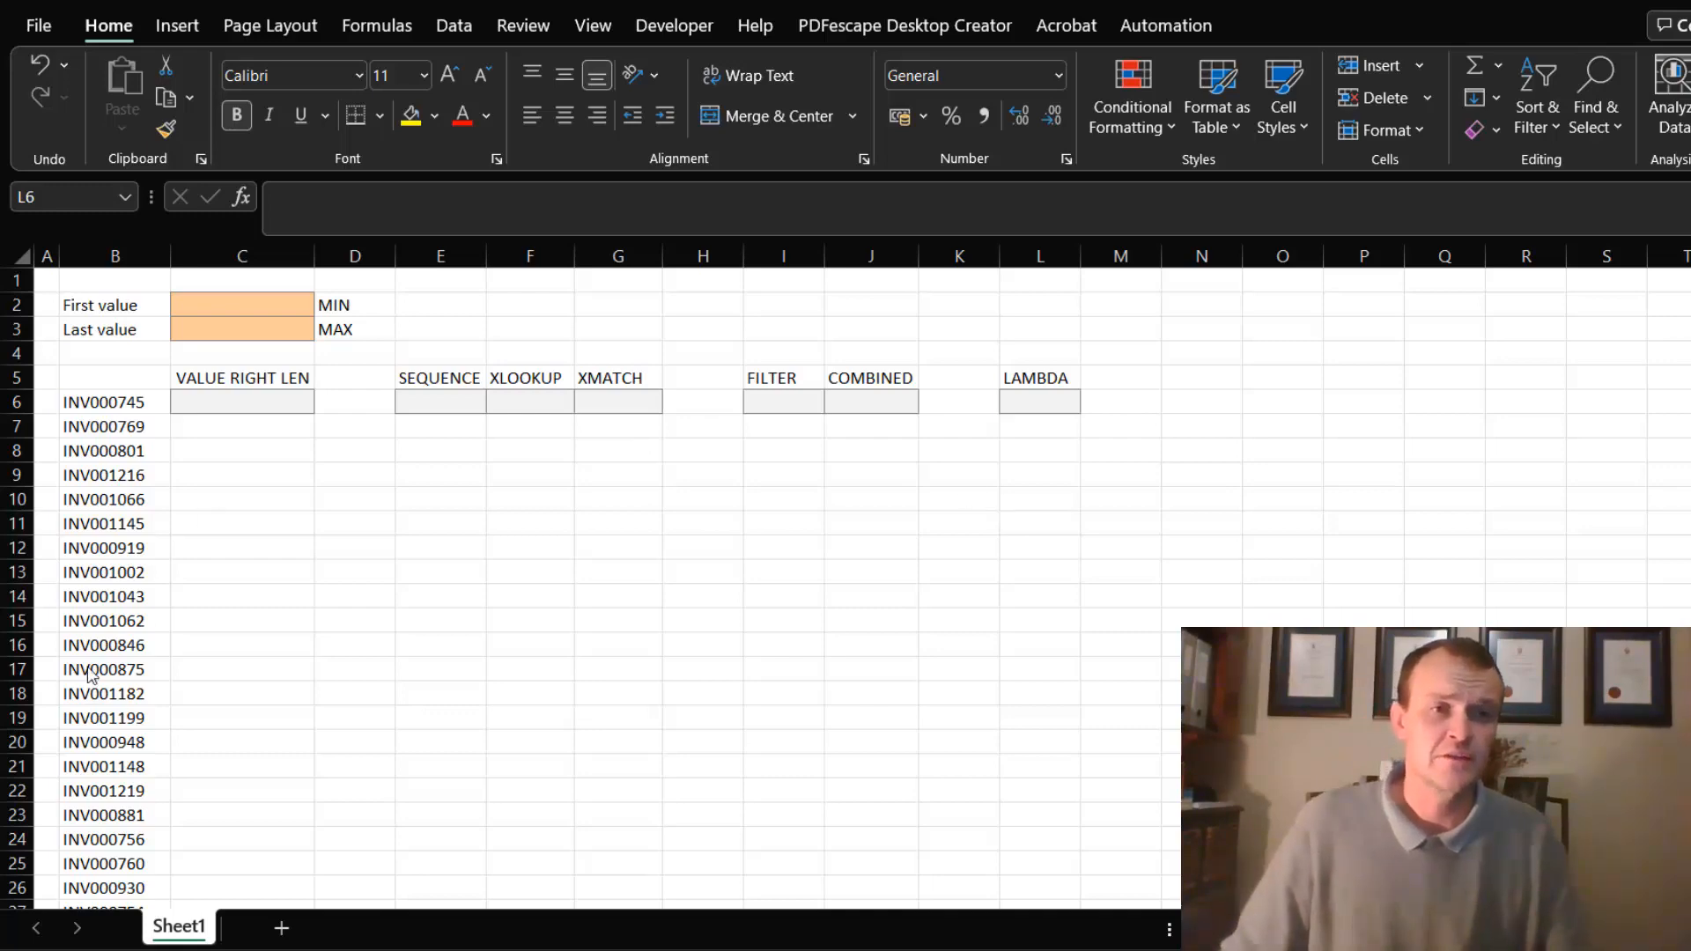
- Enter =RIGHT(B6,6) in cell C6 to extract the last six characters of the first invoice number
left_click(125, 401)
left_click(125, 401)
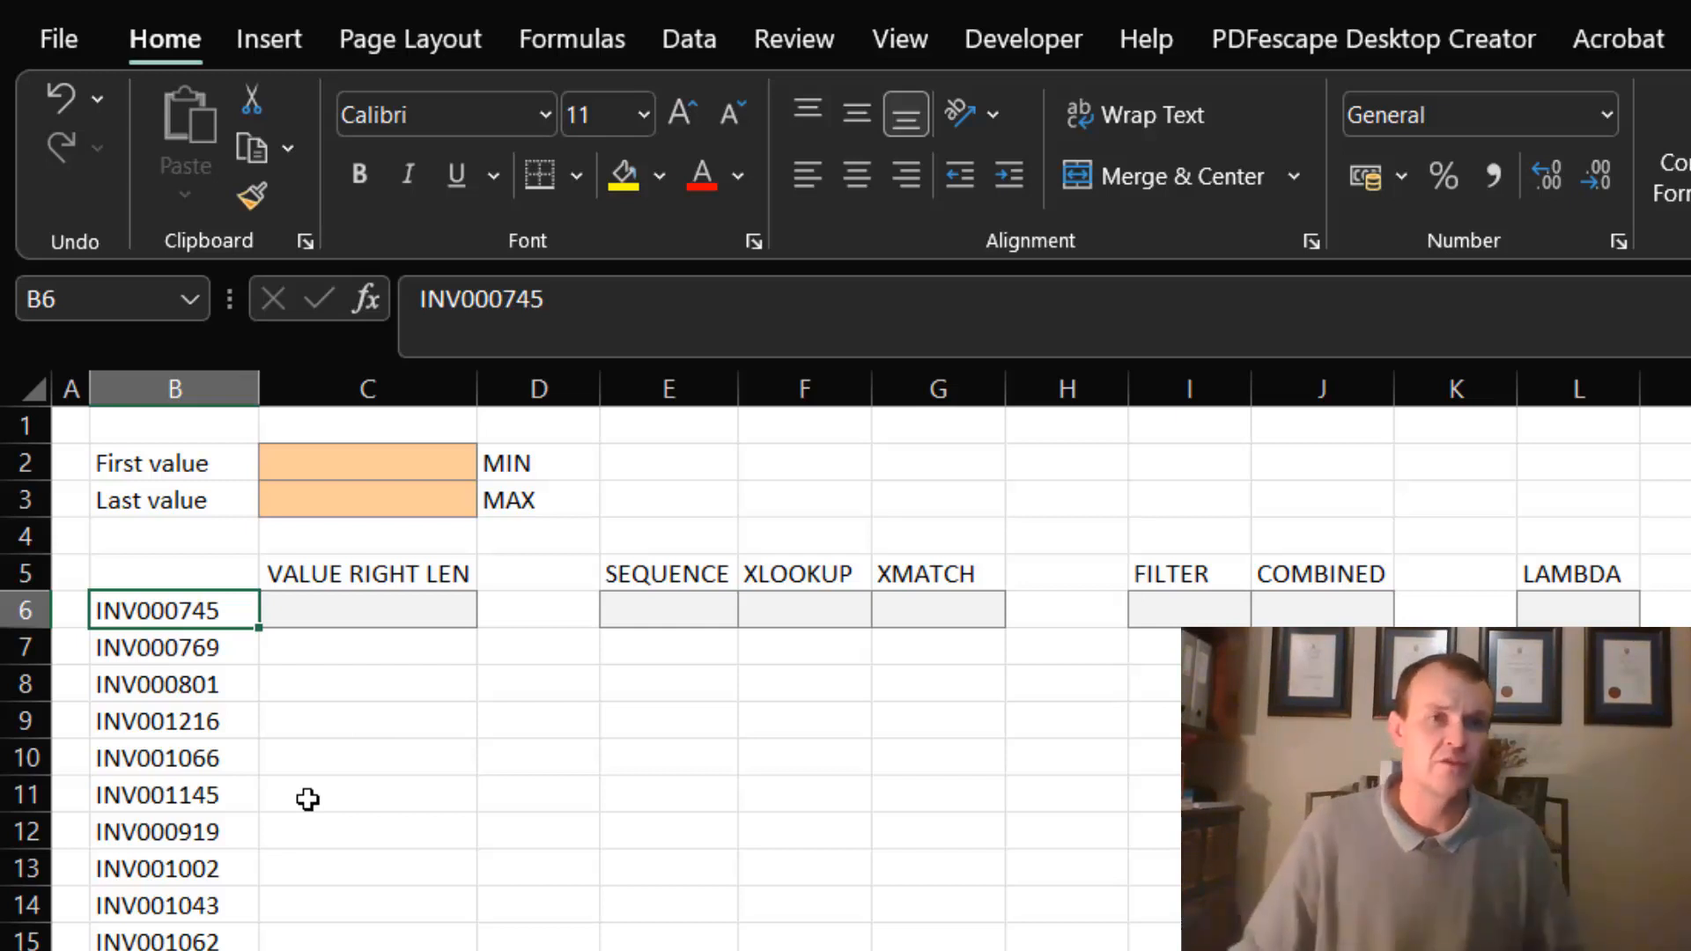
left_click(346, 609)
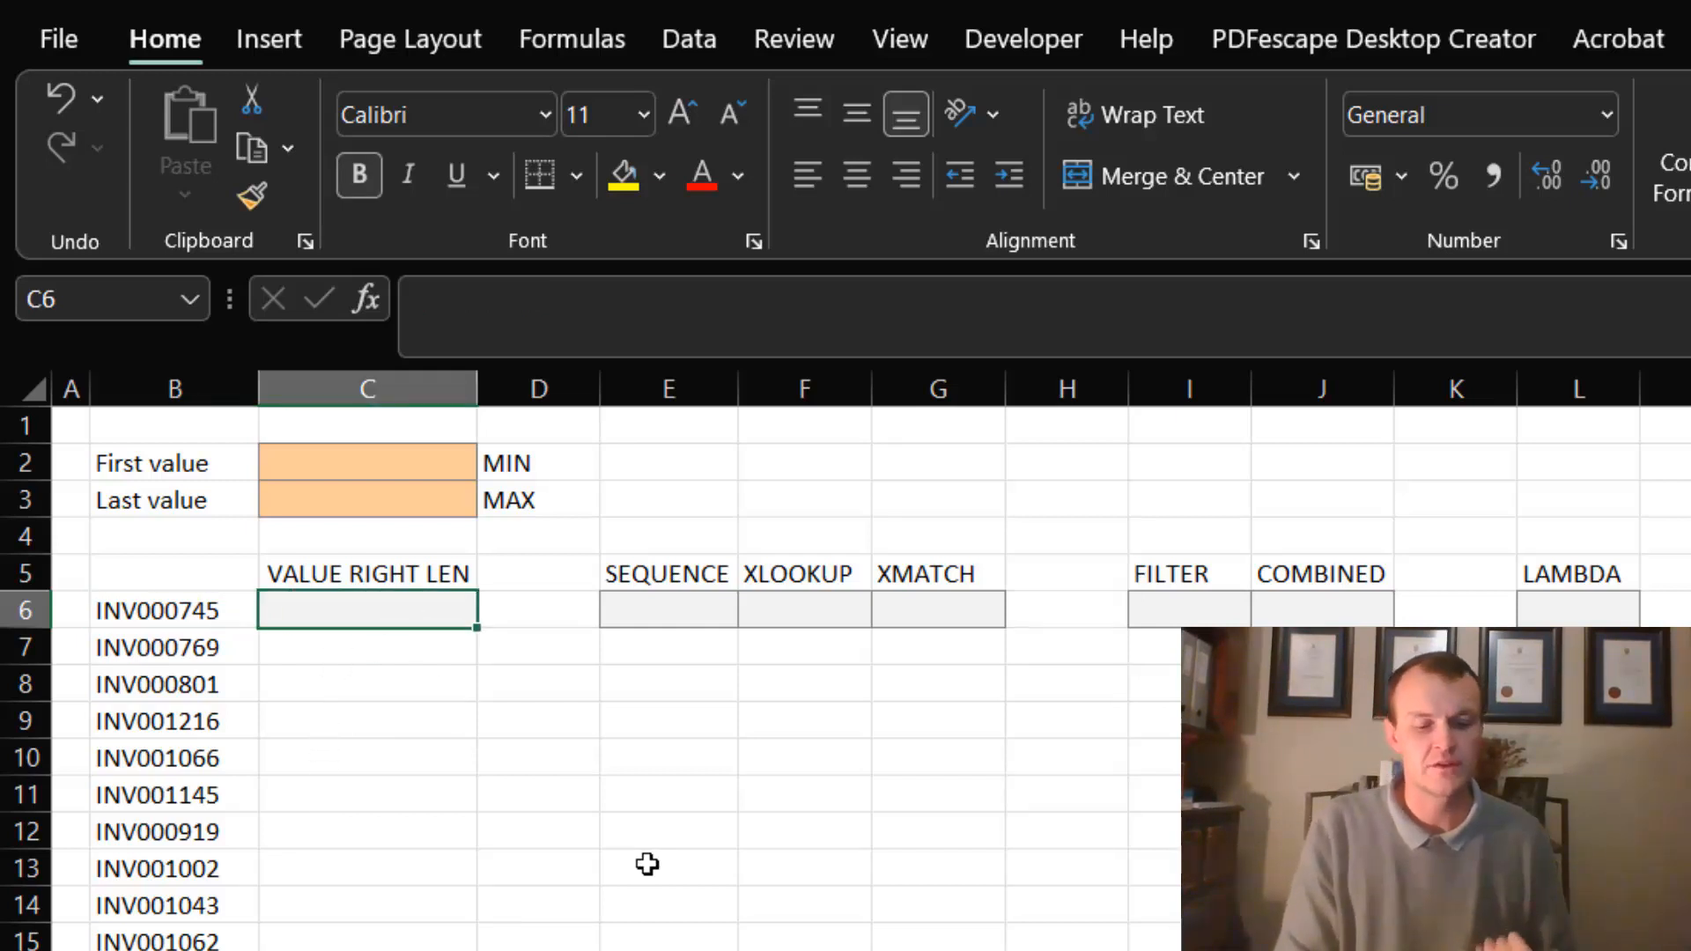
type("=righ")
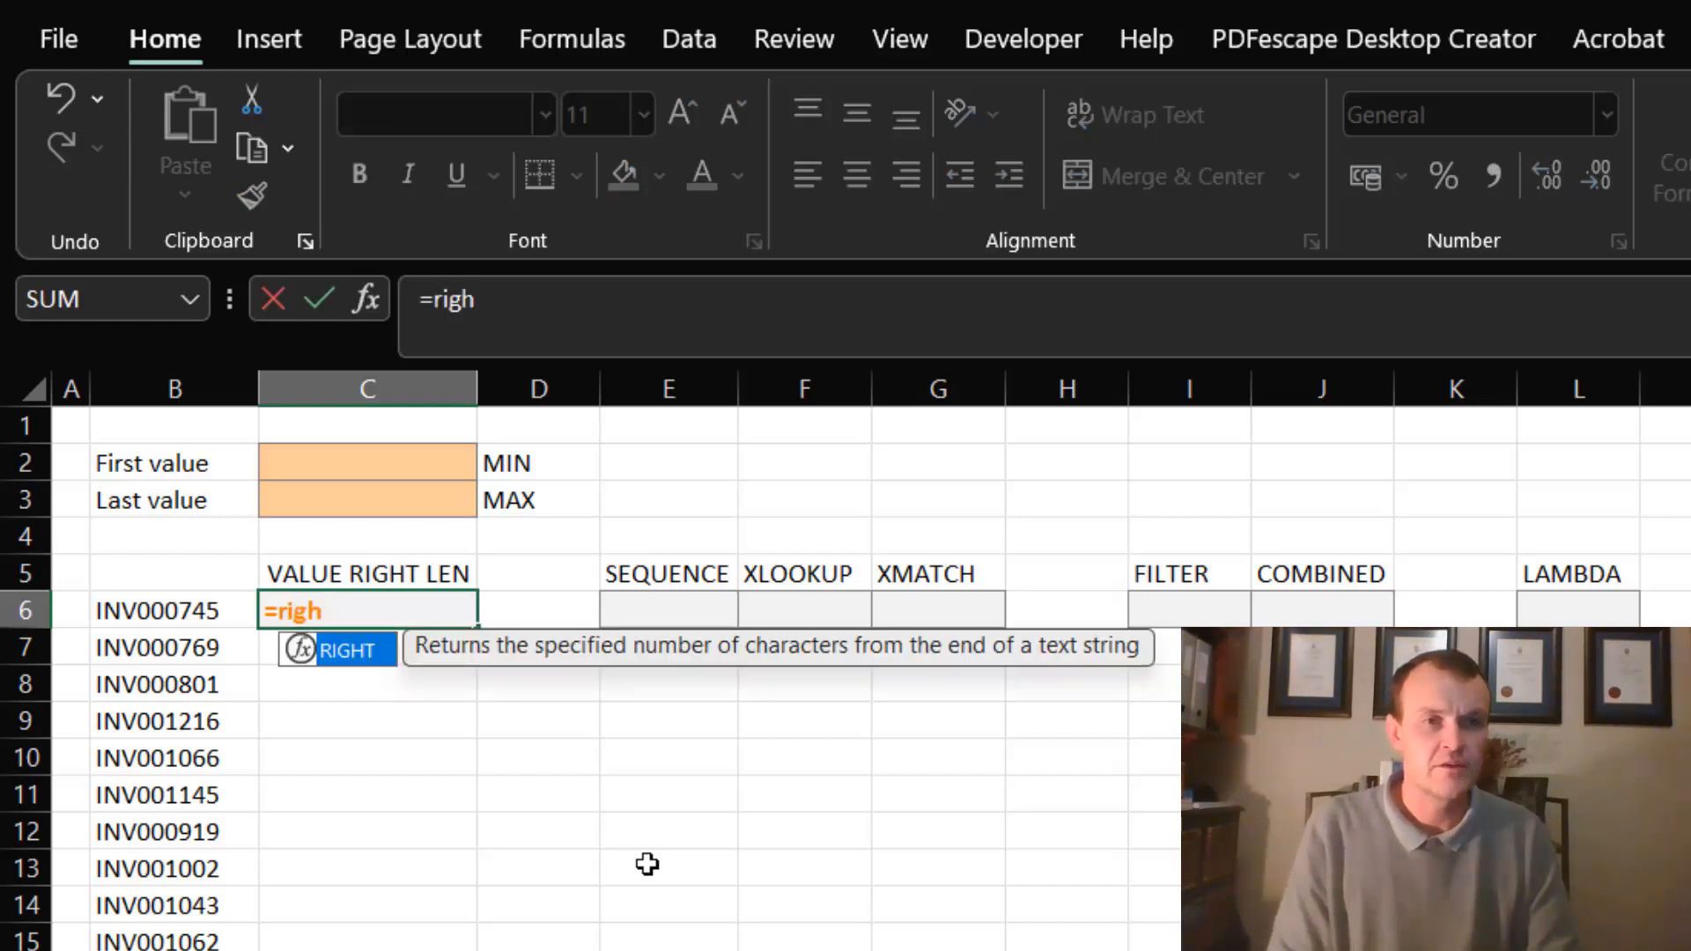
key("Tab")
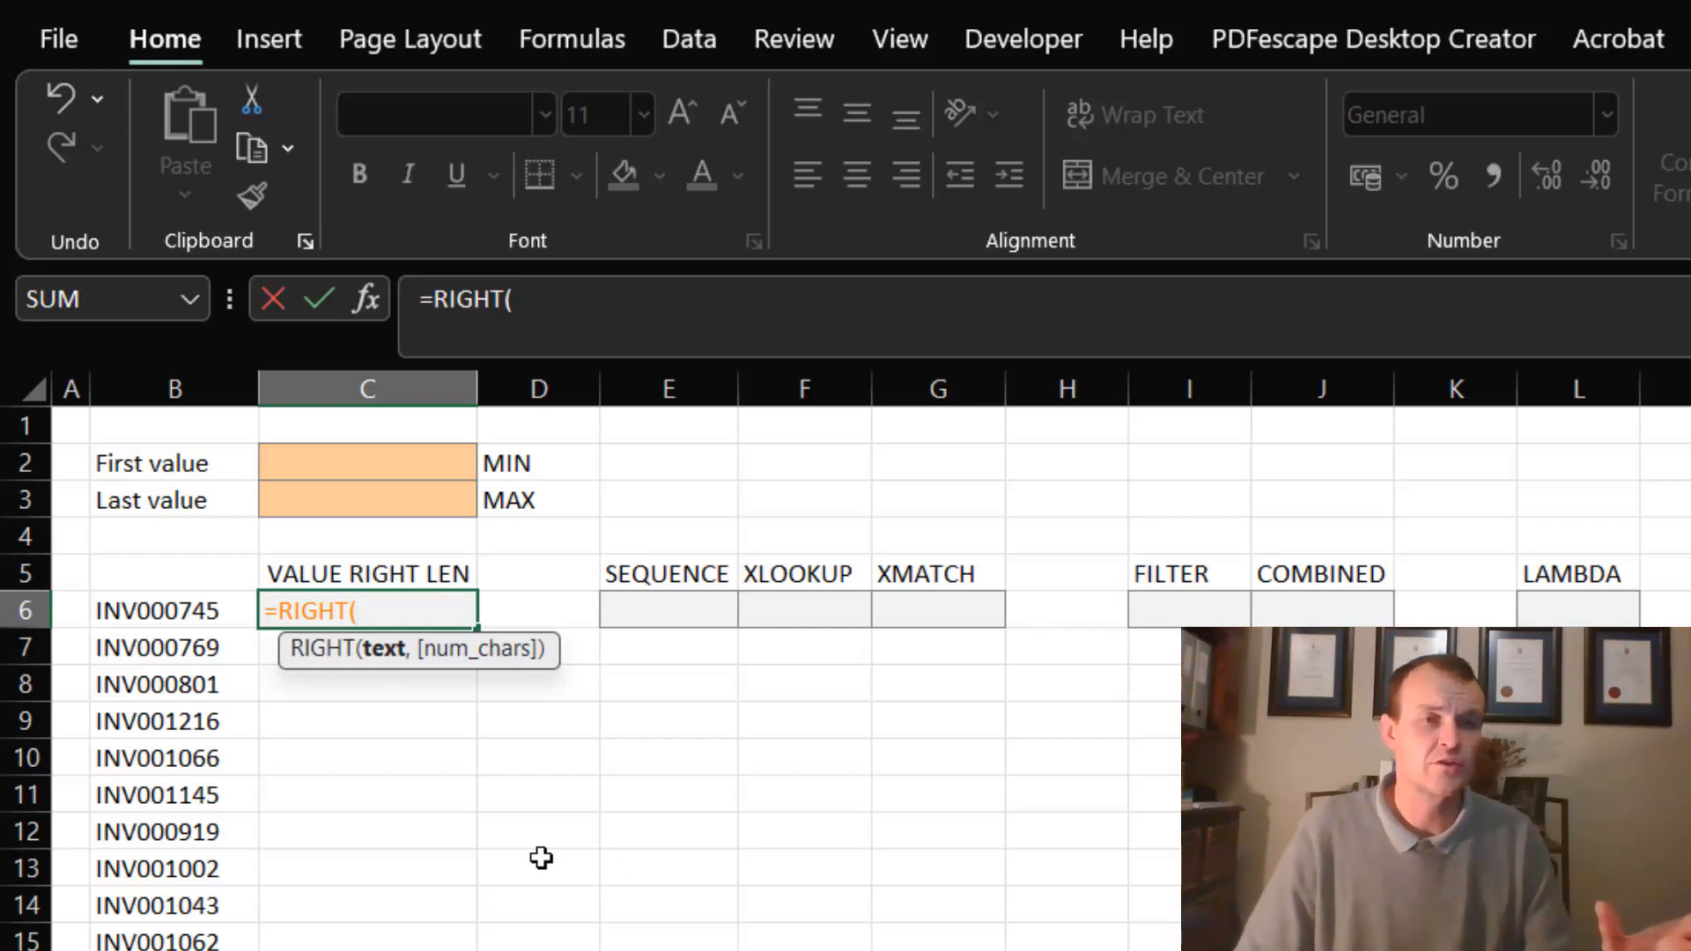
left_click(184, 610)
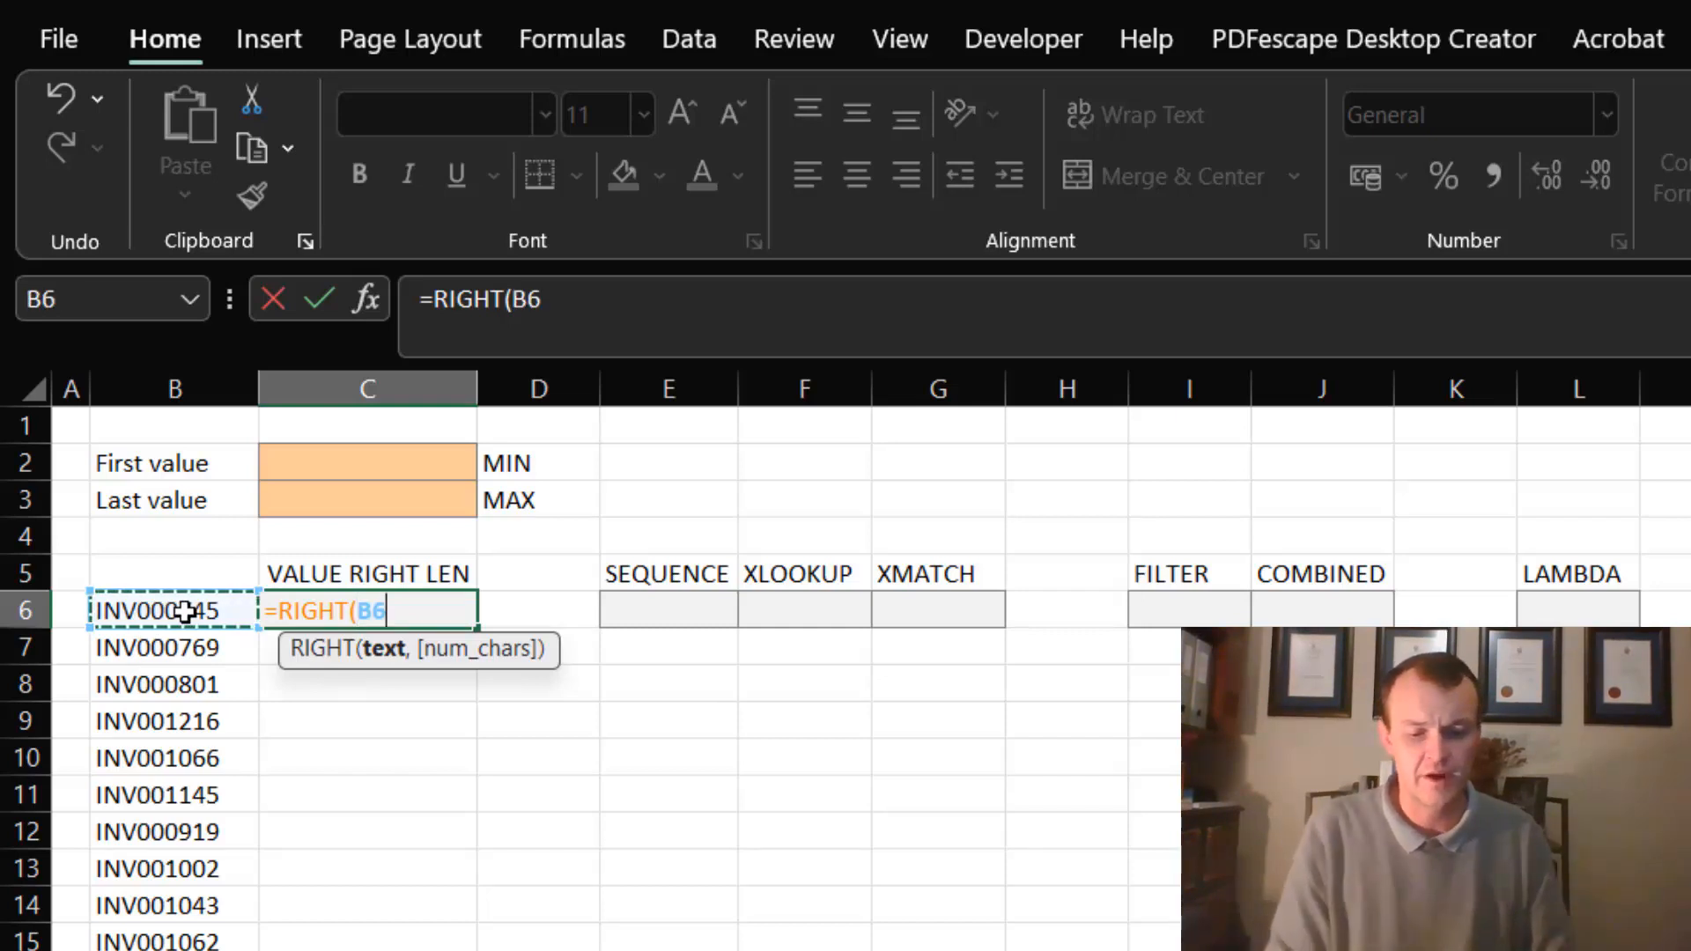
type(",6")
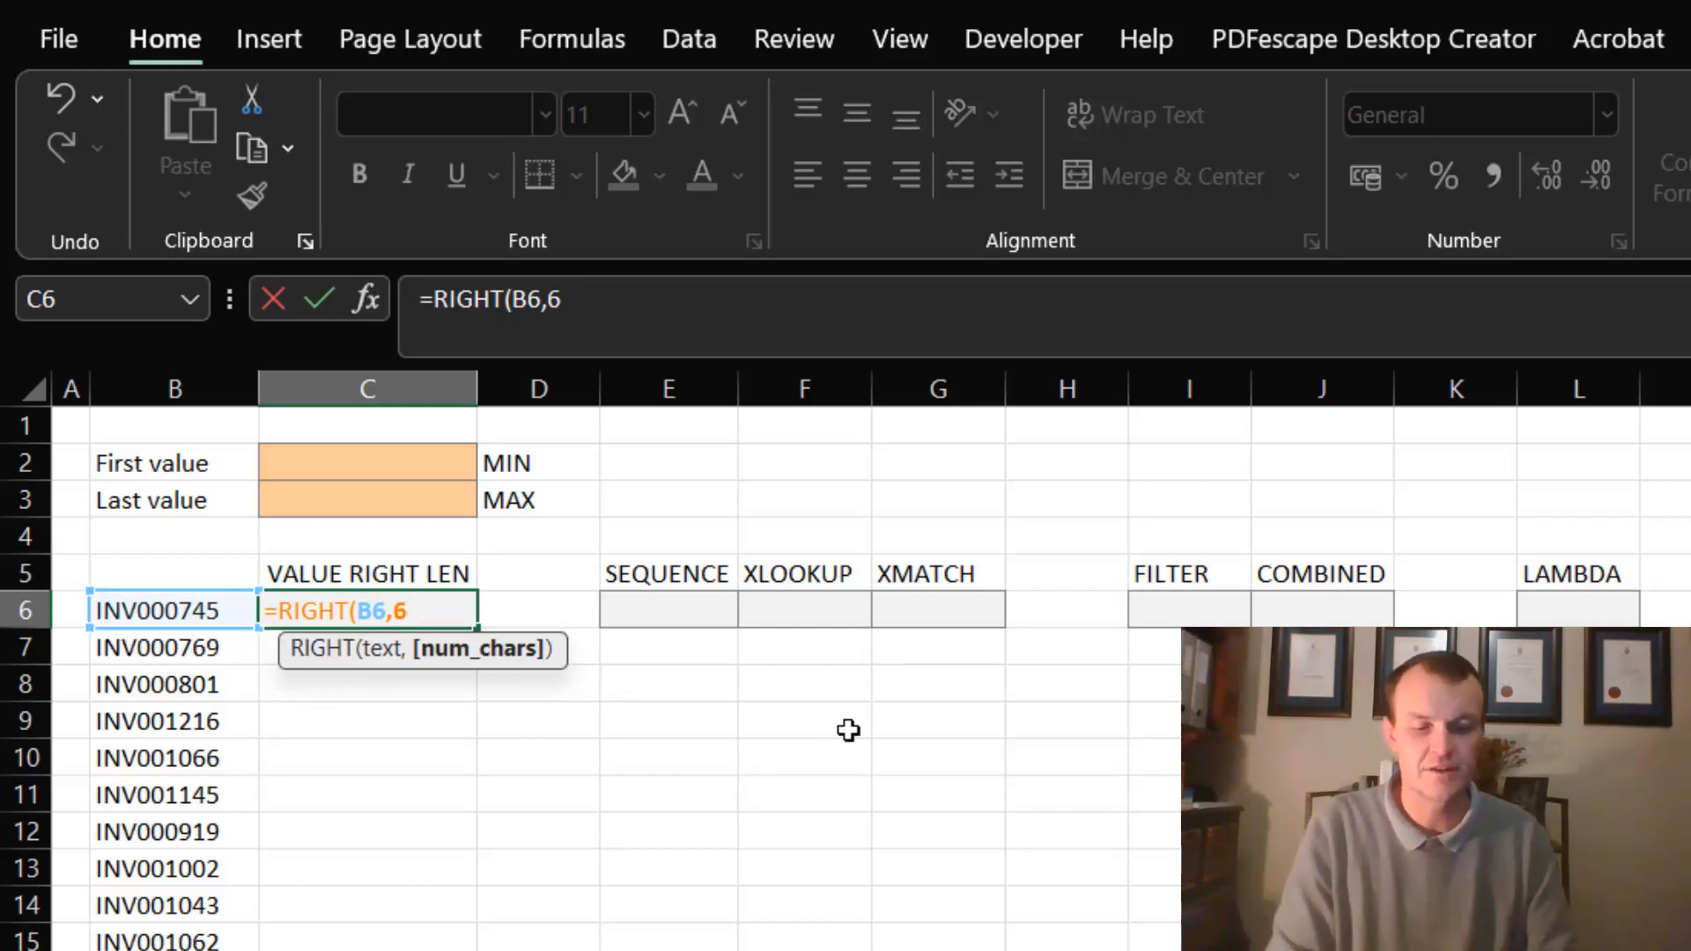
type(")")
key("Return")
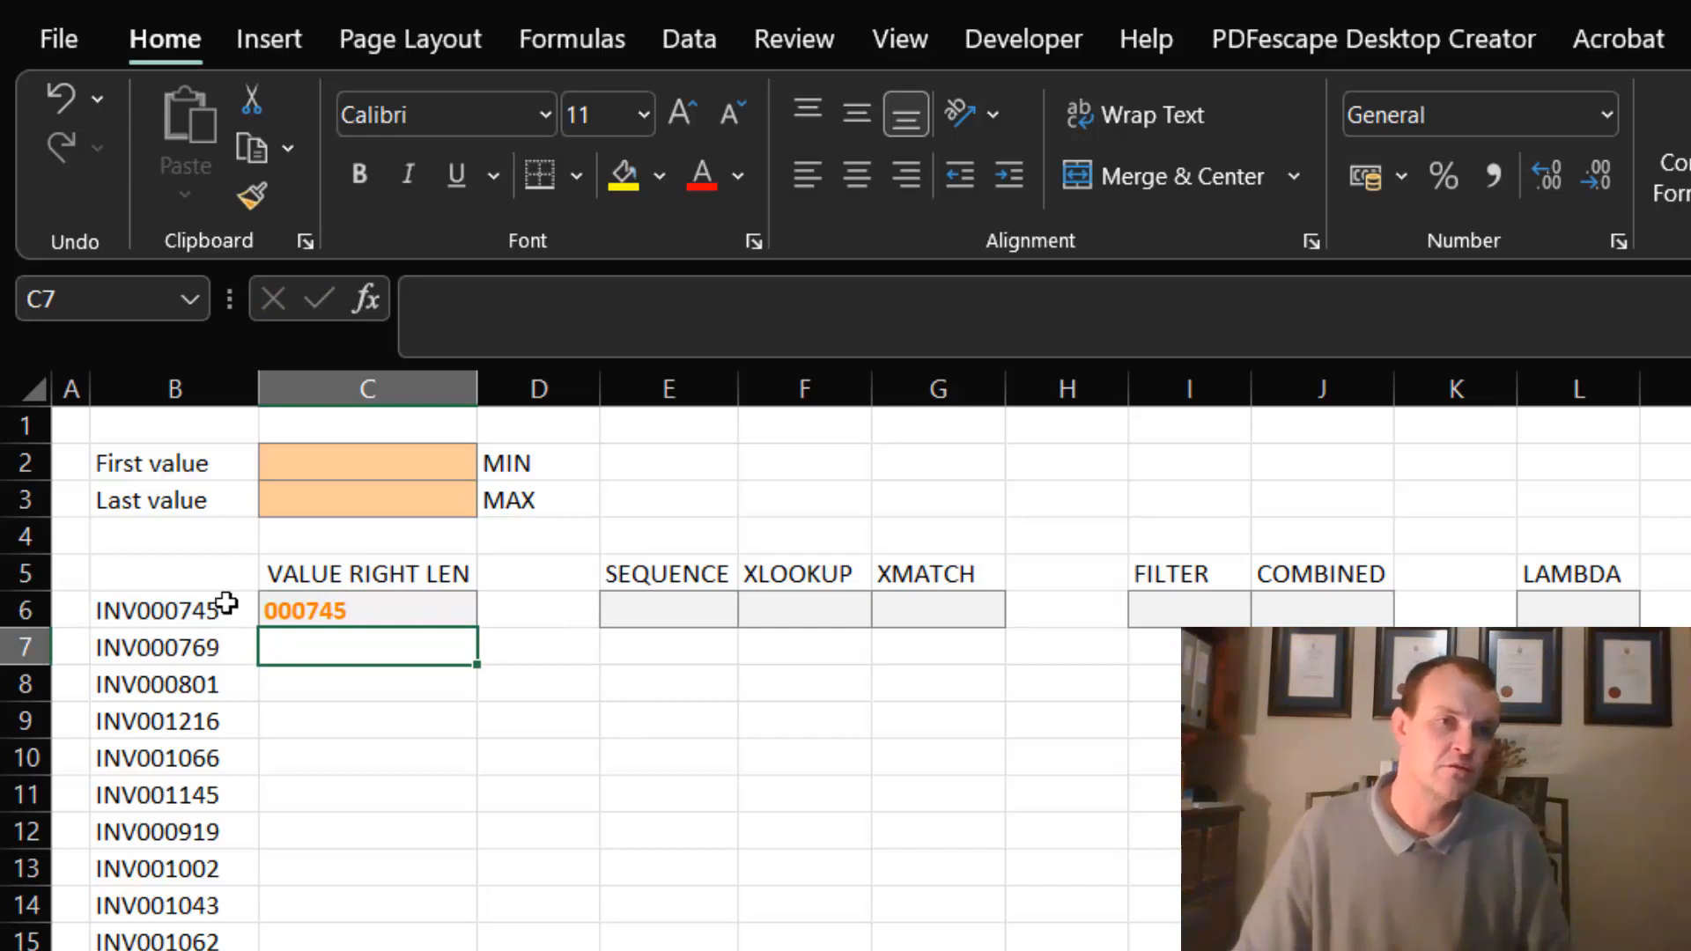
- Wrap the RIGHT formula in C6 in VALUE so it reads =VALUE(RIGHT(B6,6))
left_click(334, 599)
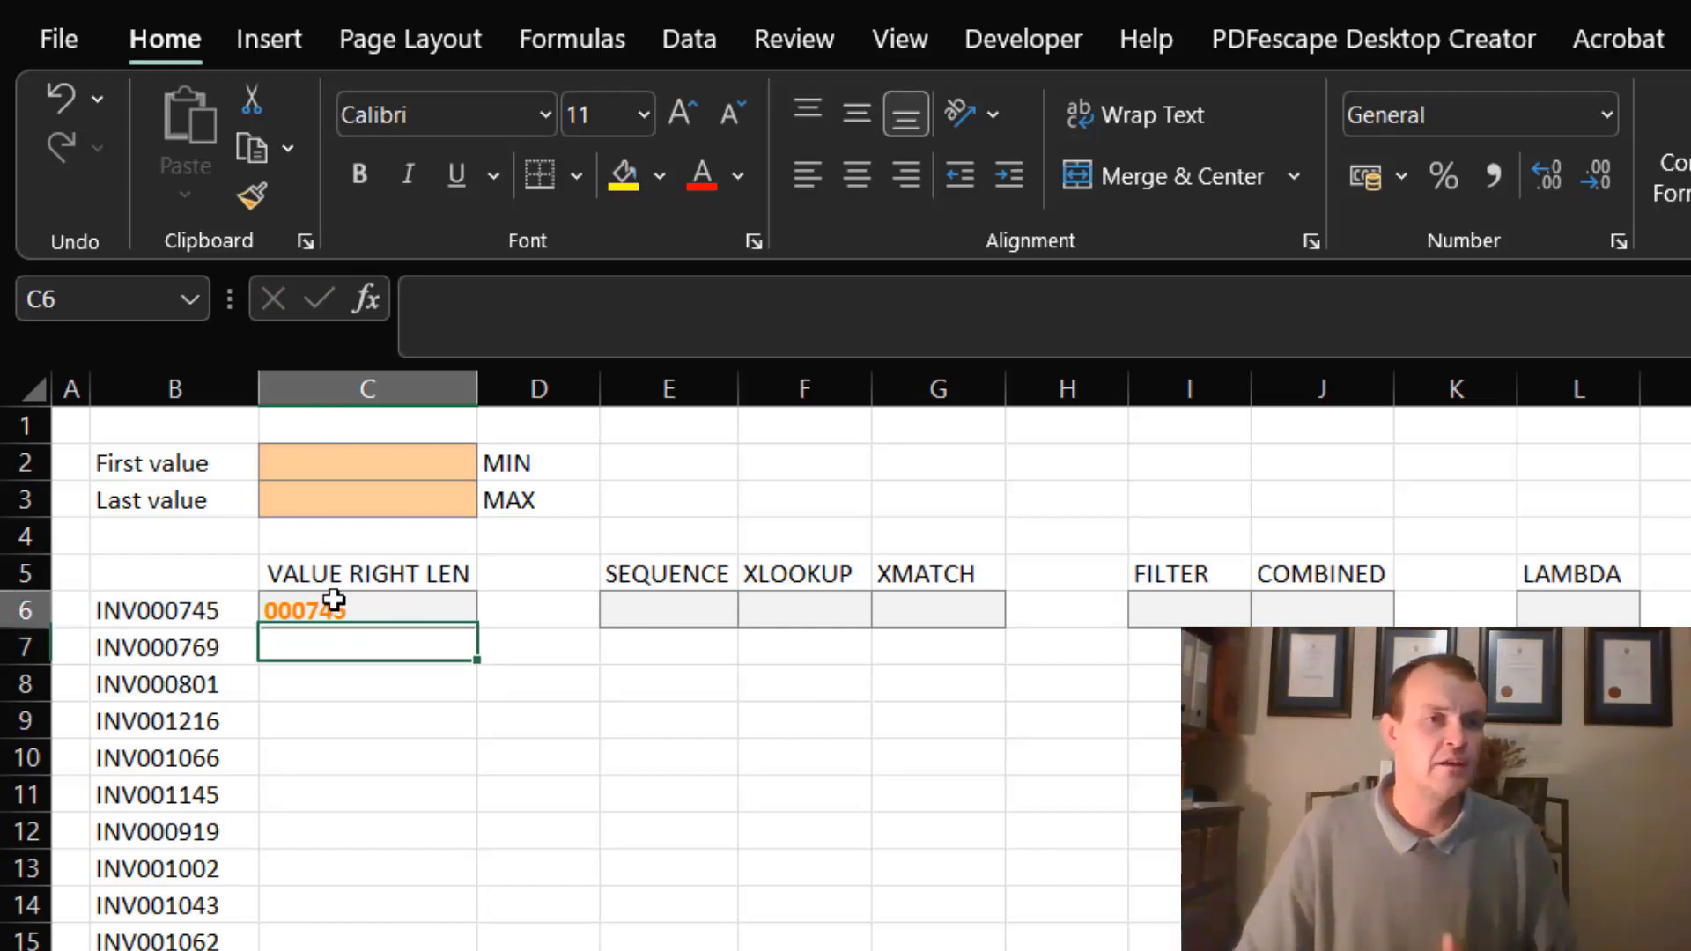
left_click(440, 299)
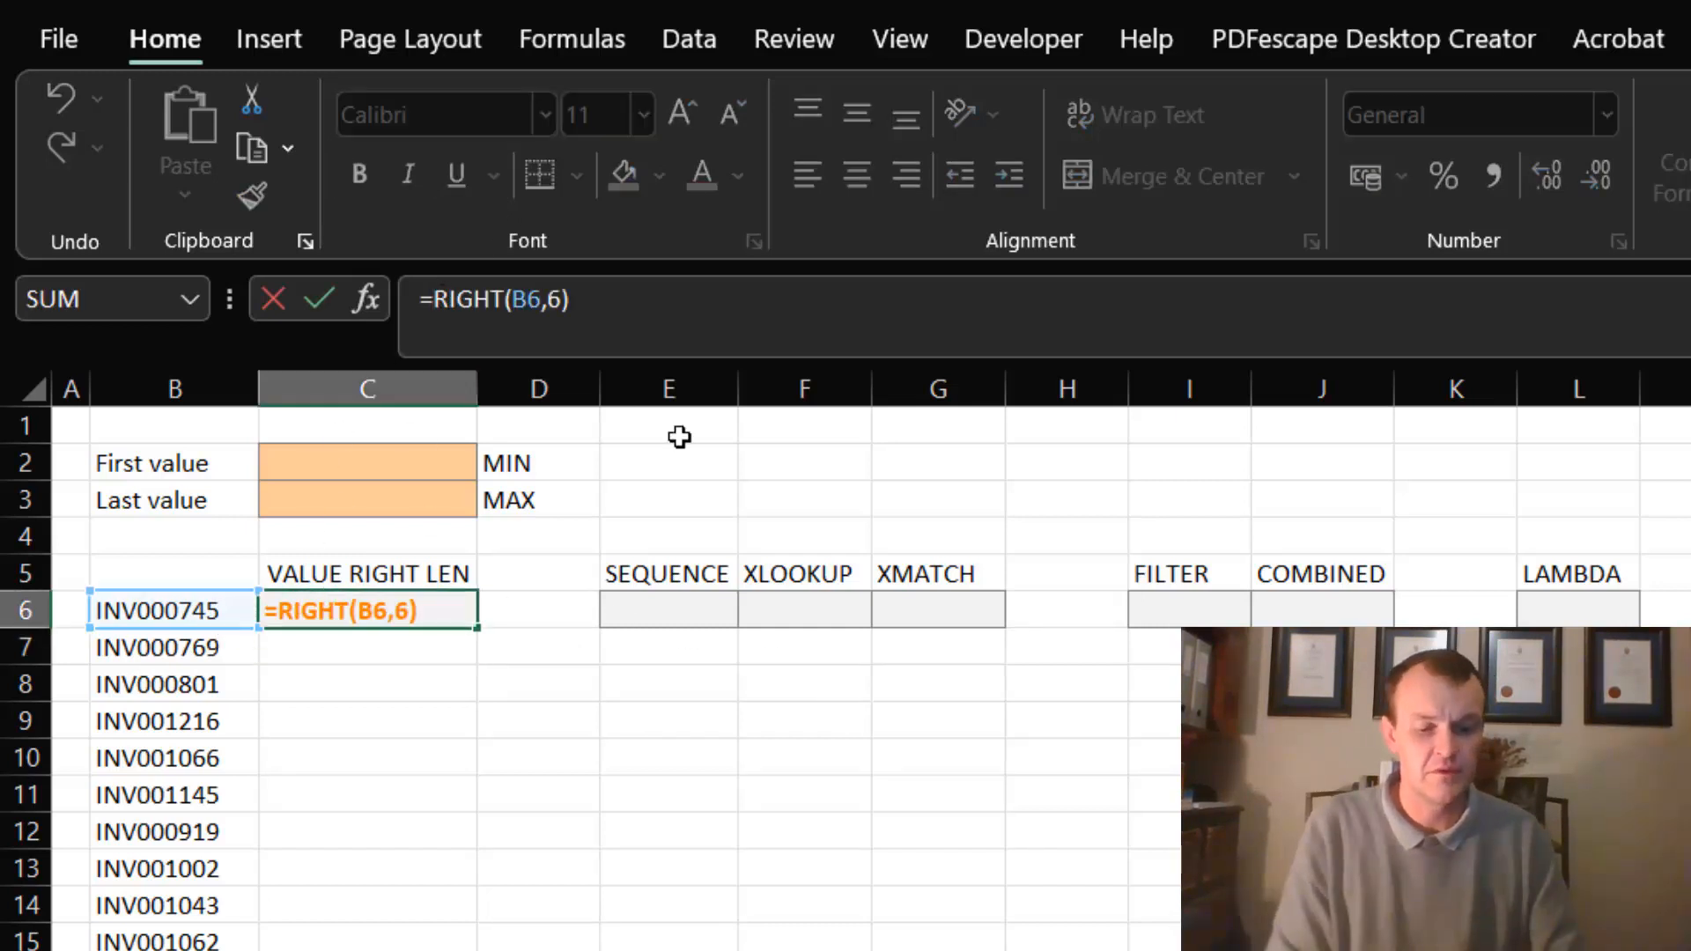
type("value(")
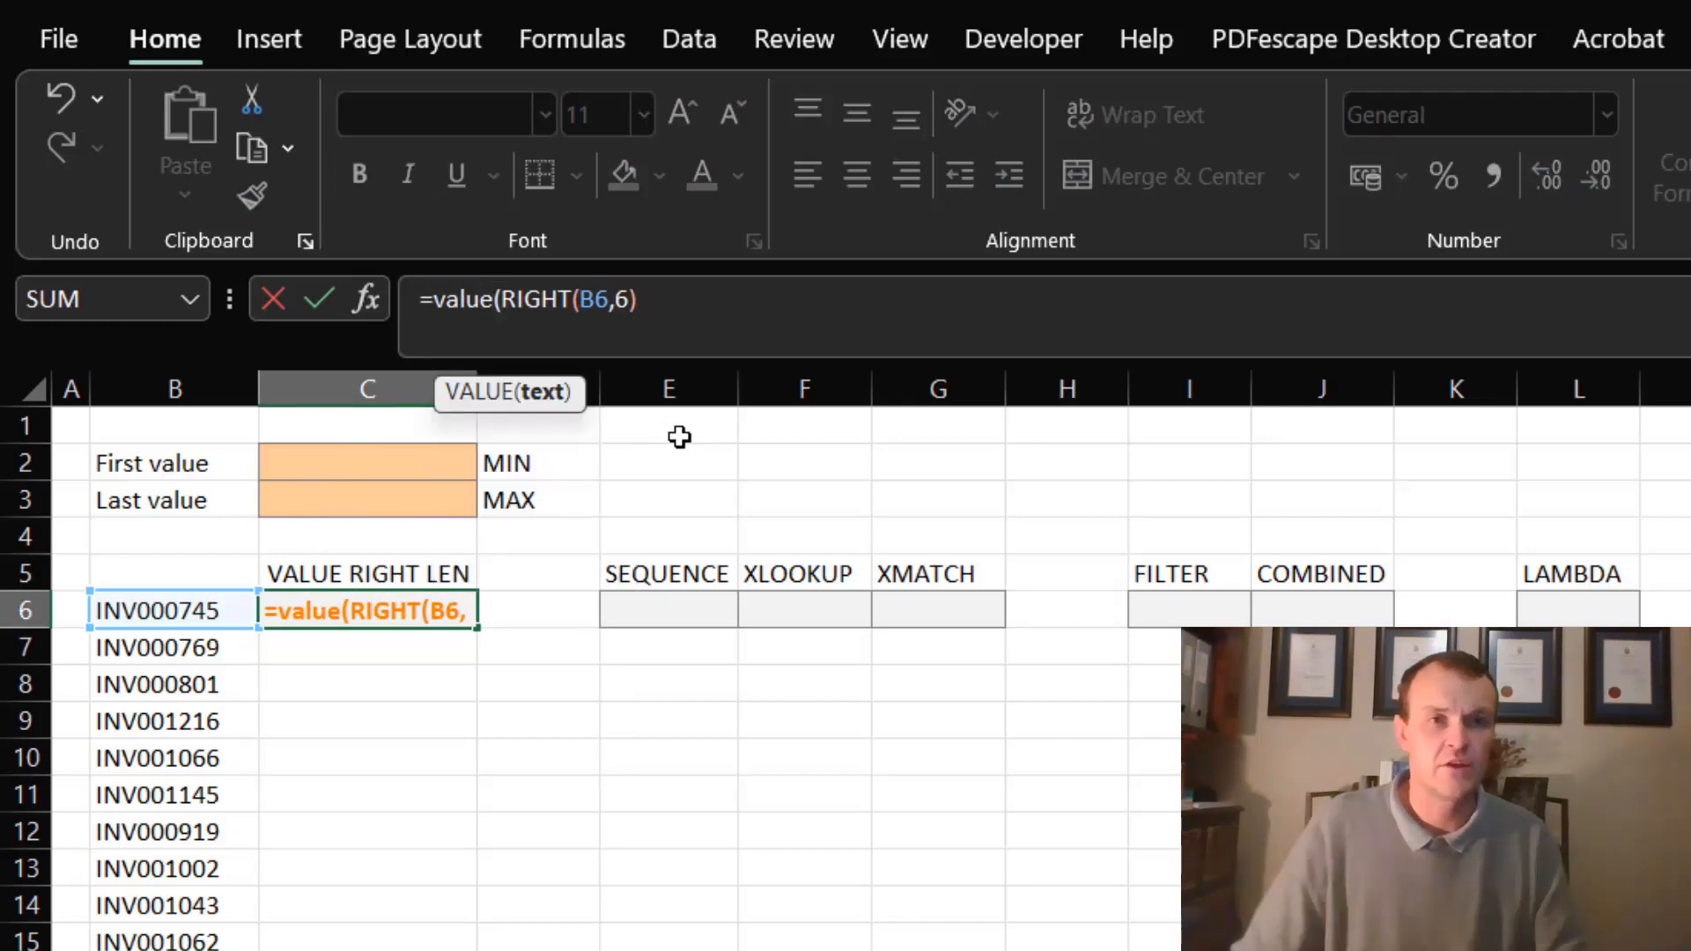
left_click(664, 317)
type(")")
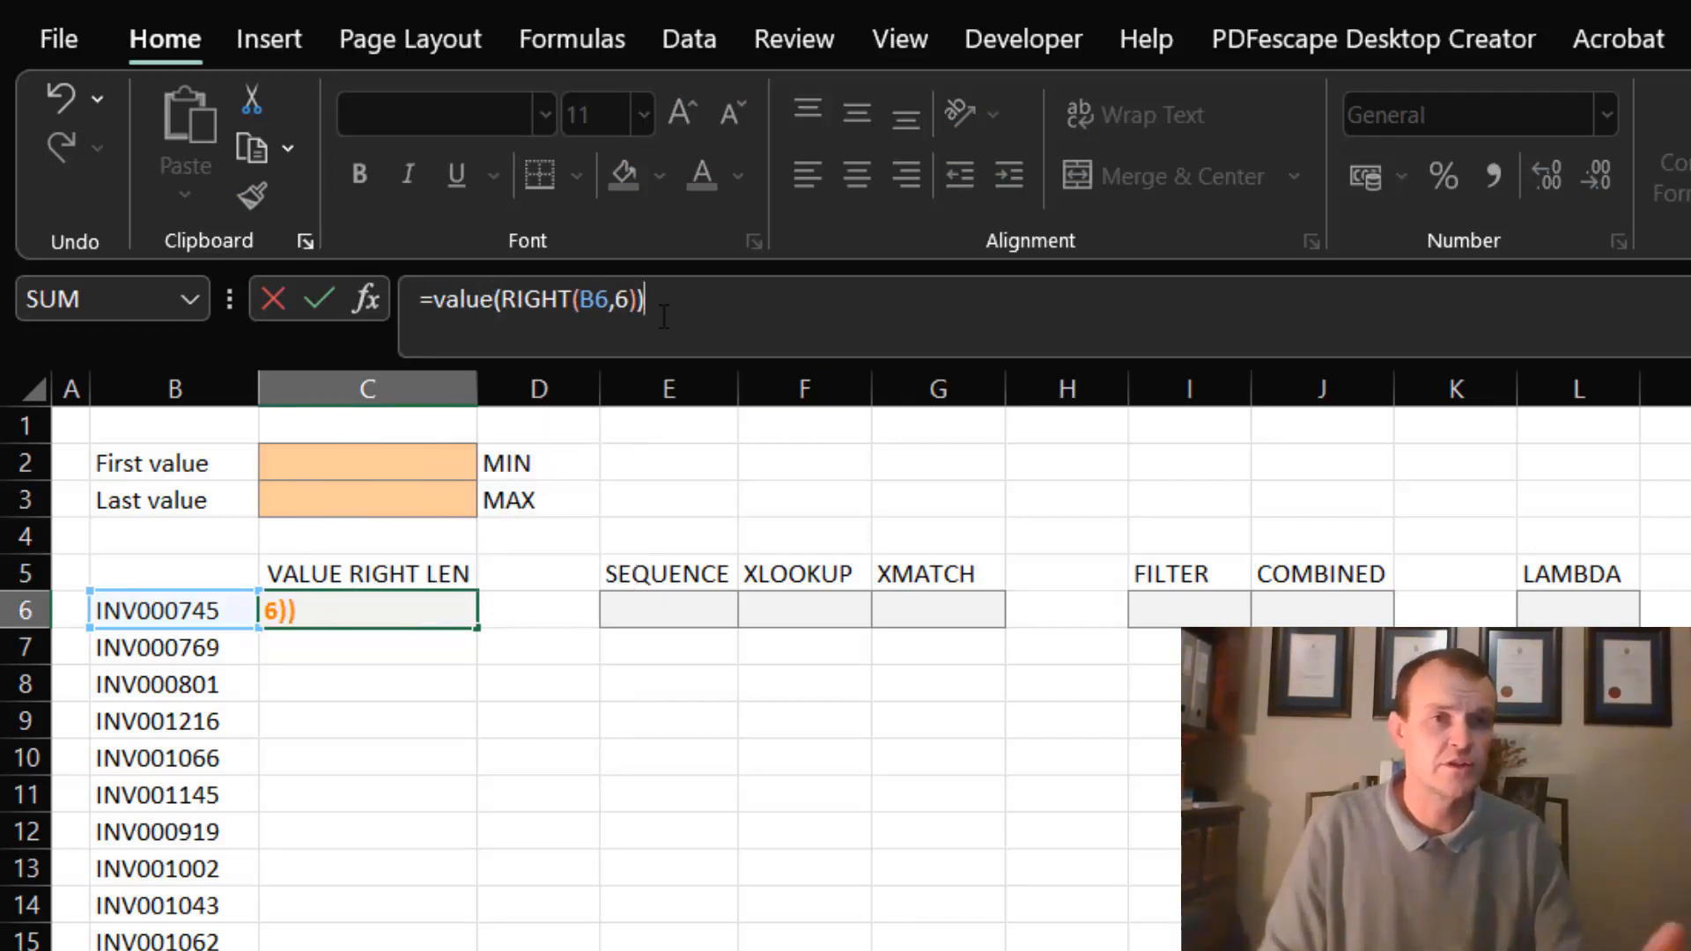
key("Return")
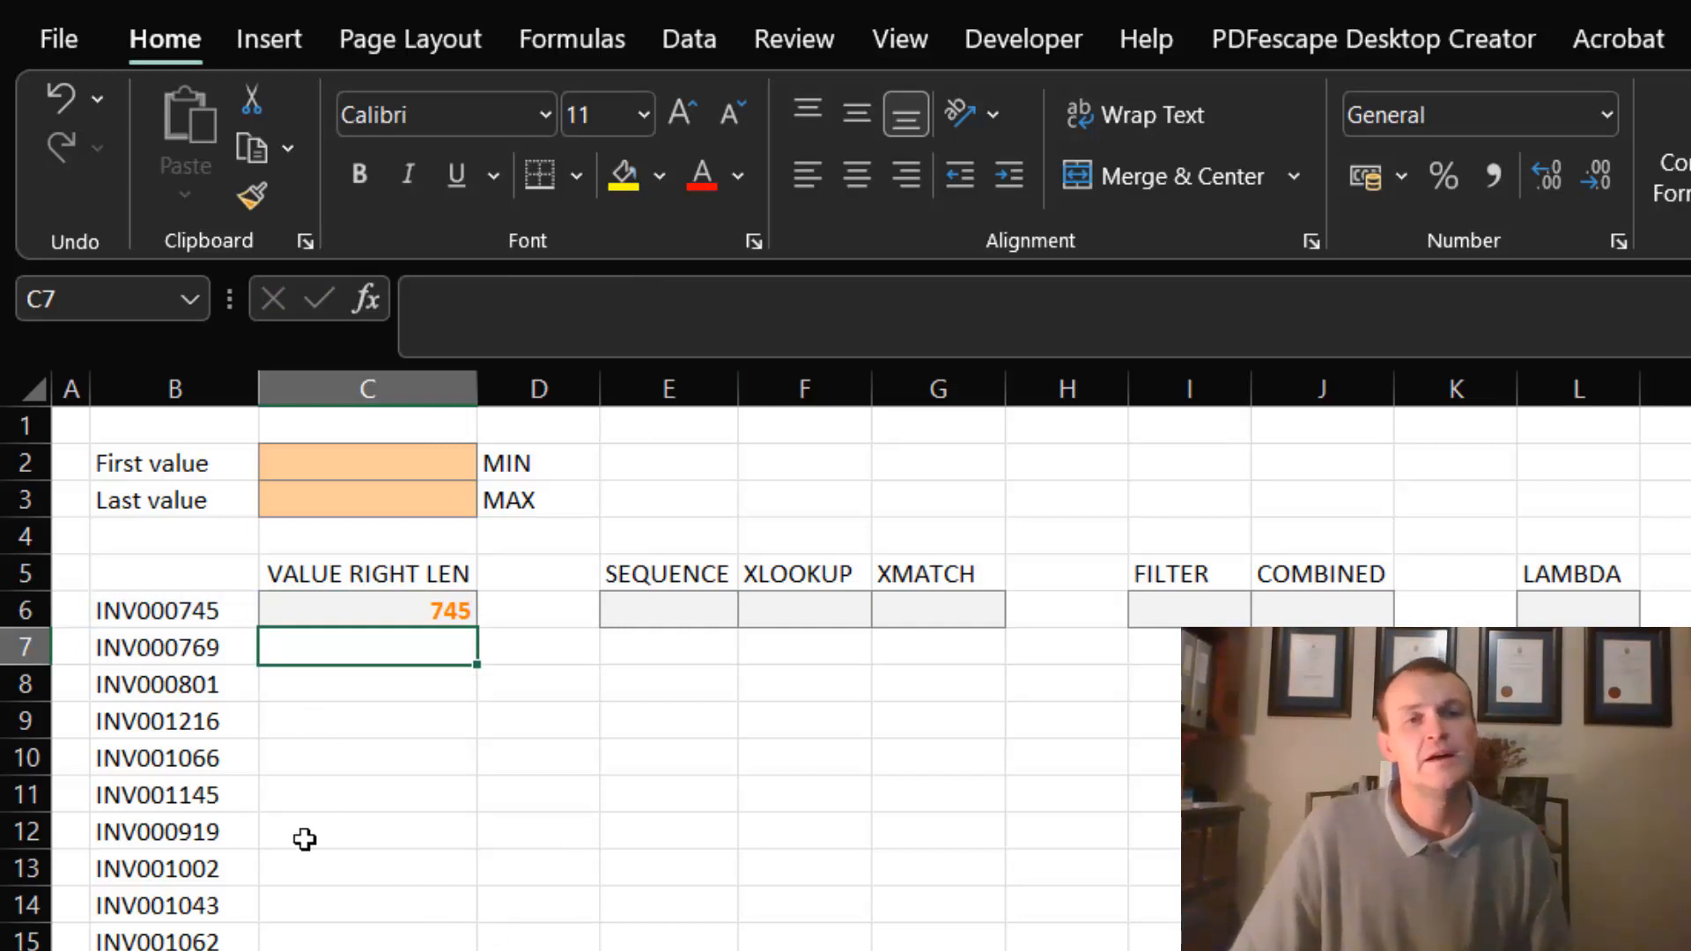
- Replace the fixed character count in the C6 formula with LEN(B6)-3
left_click(407, 604)
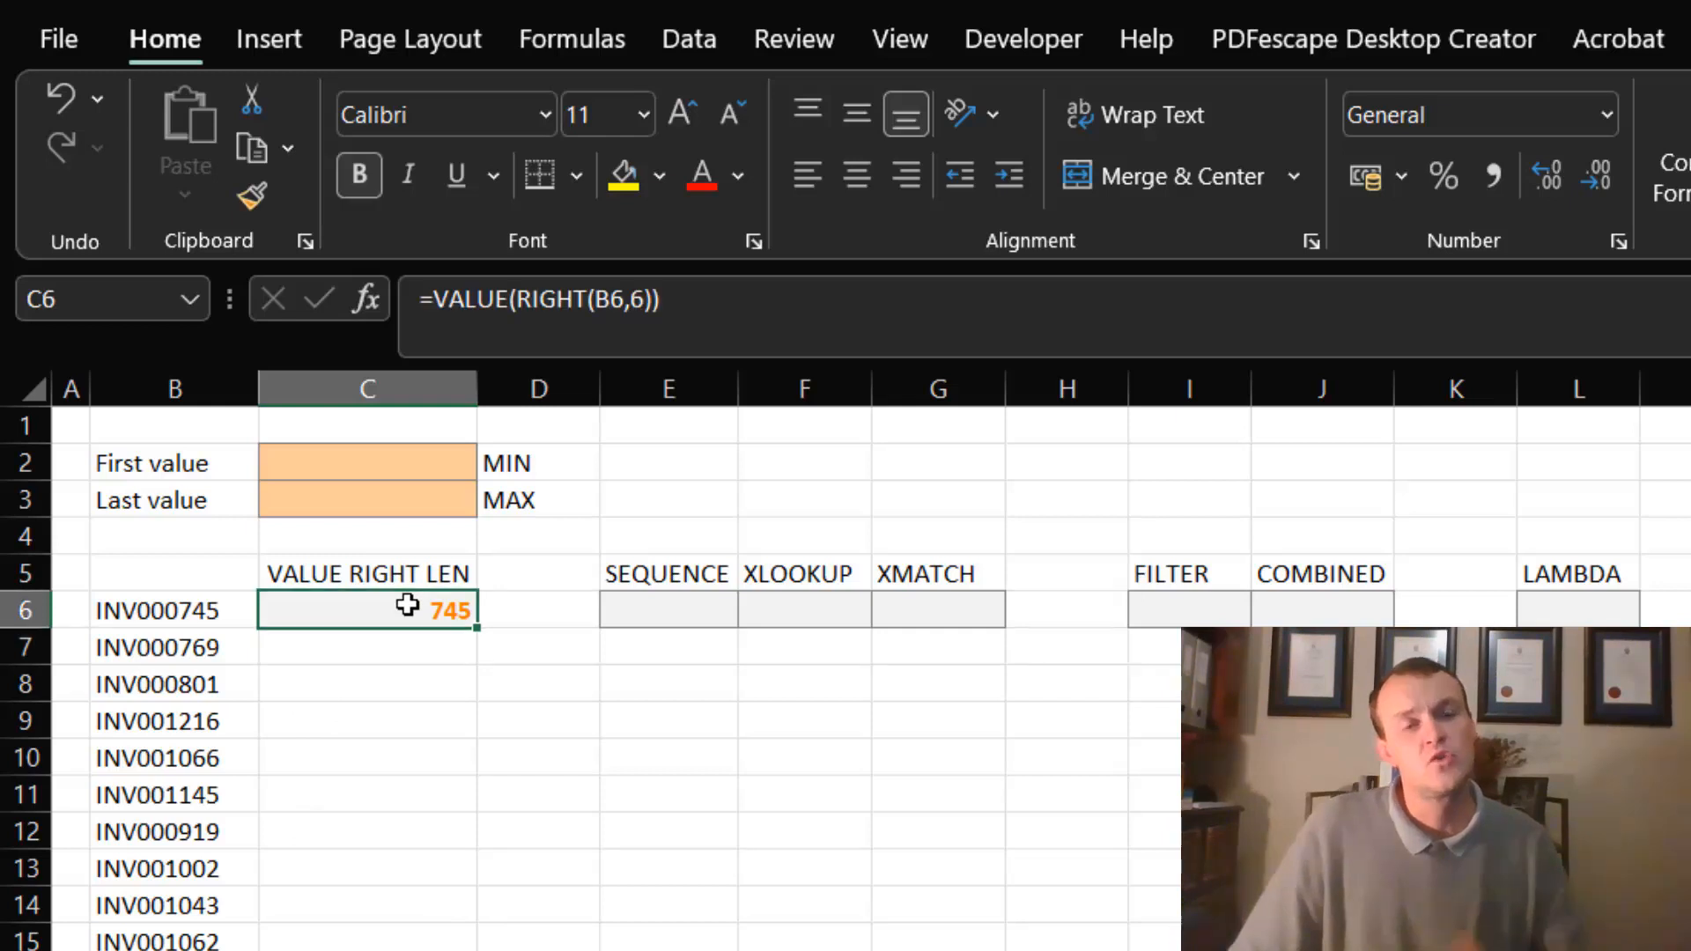
left_click(643, 299)
double_click(640, 300)
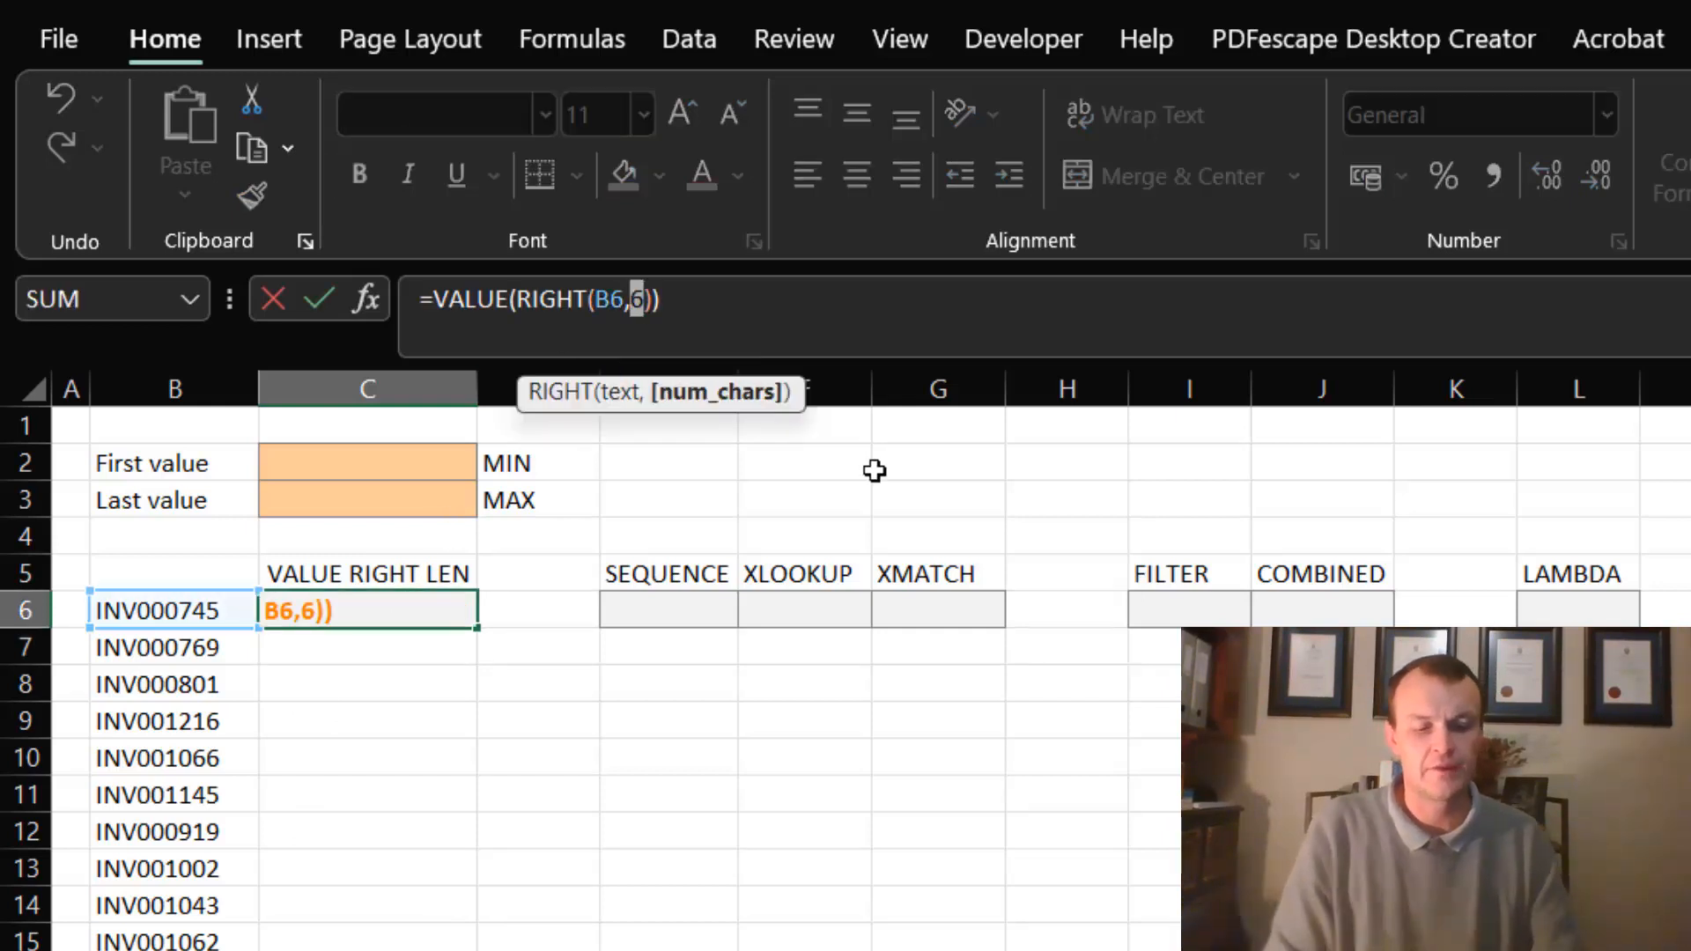
type("len(")
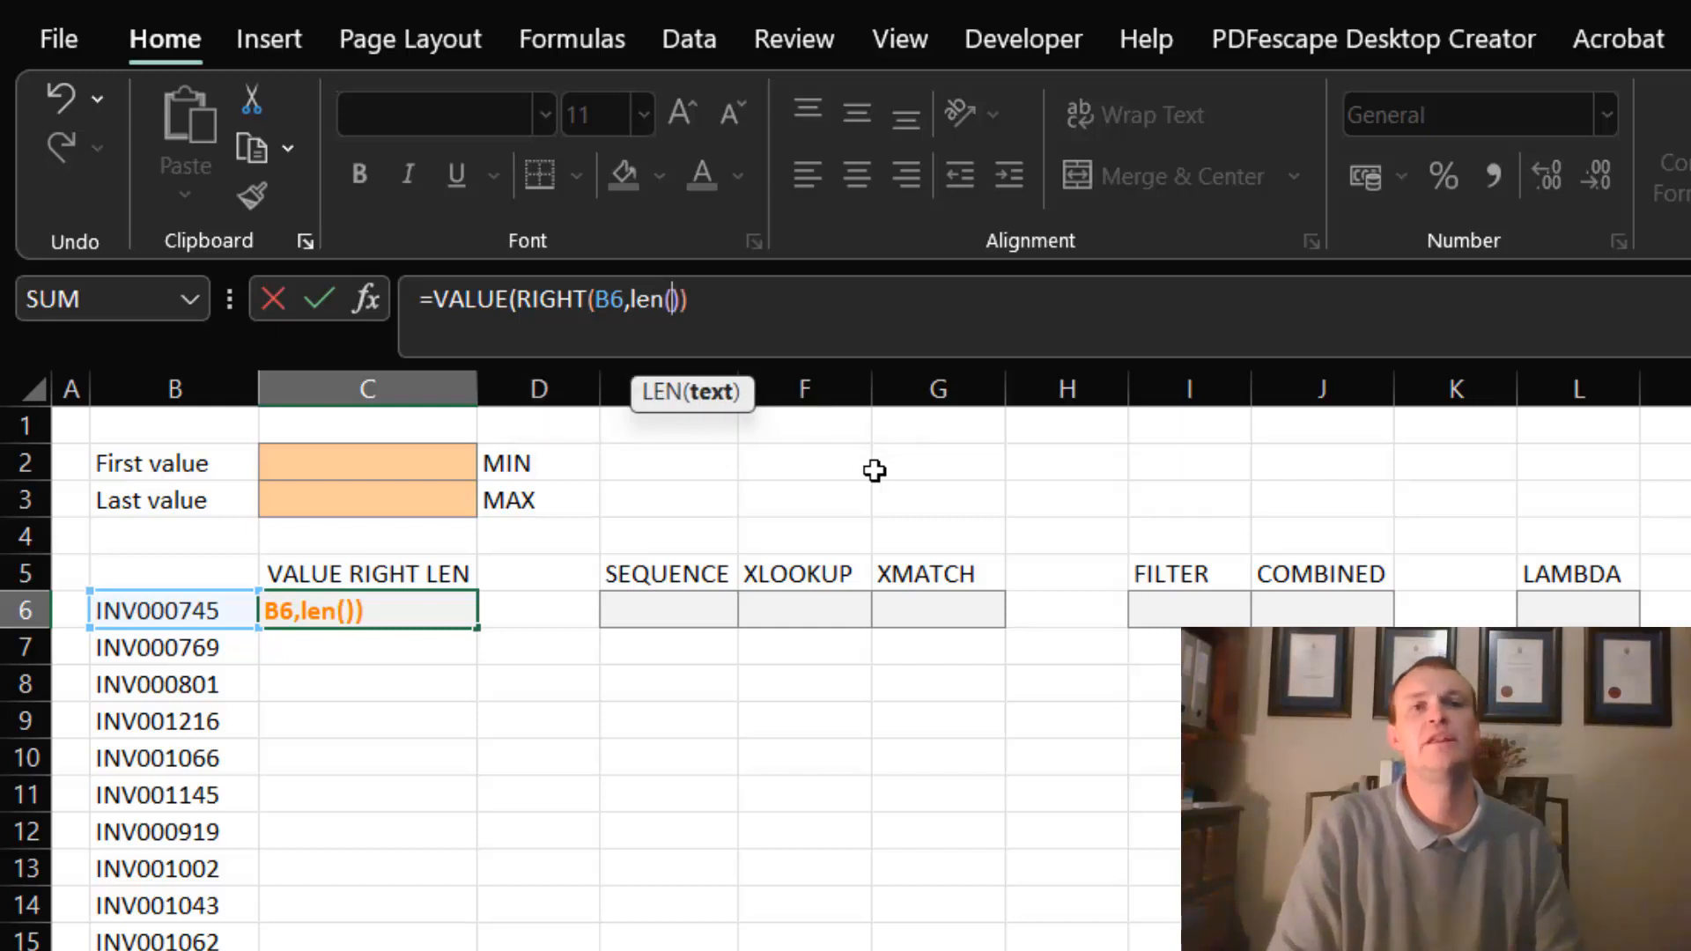
type(")")
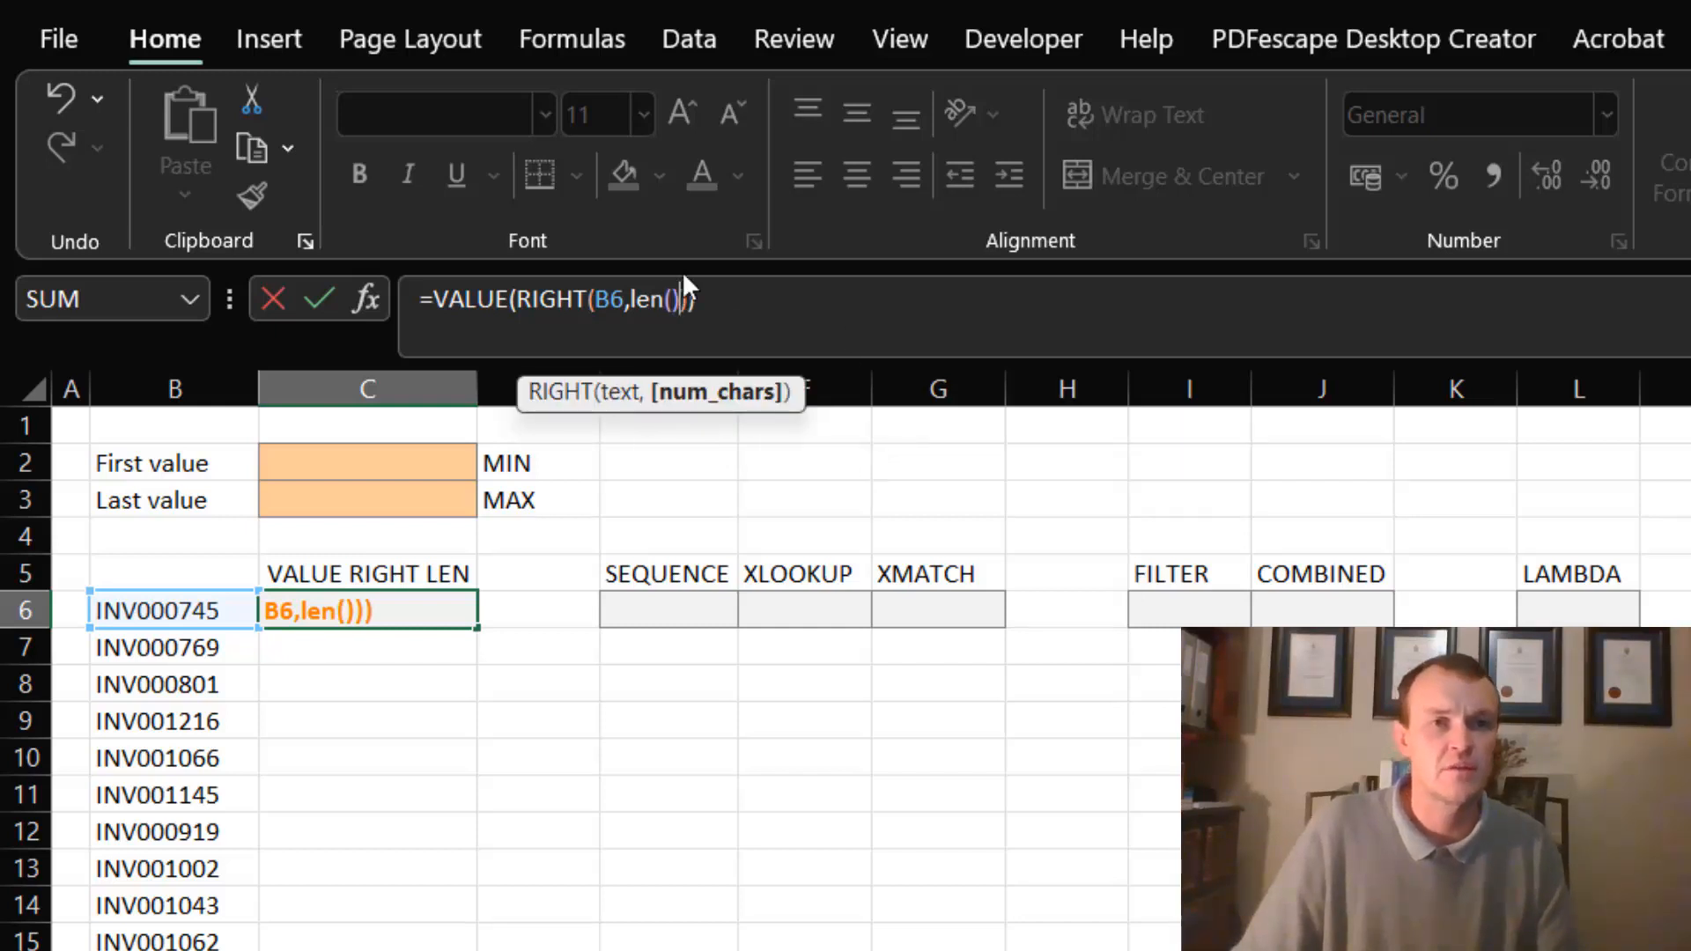
left_click(672, 300)
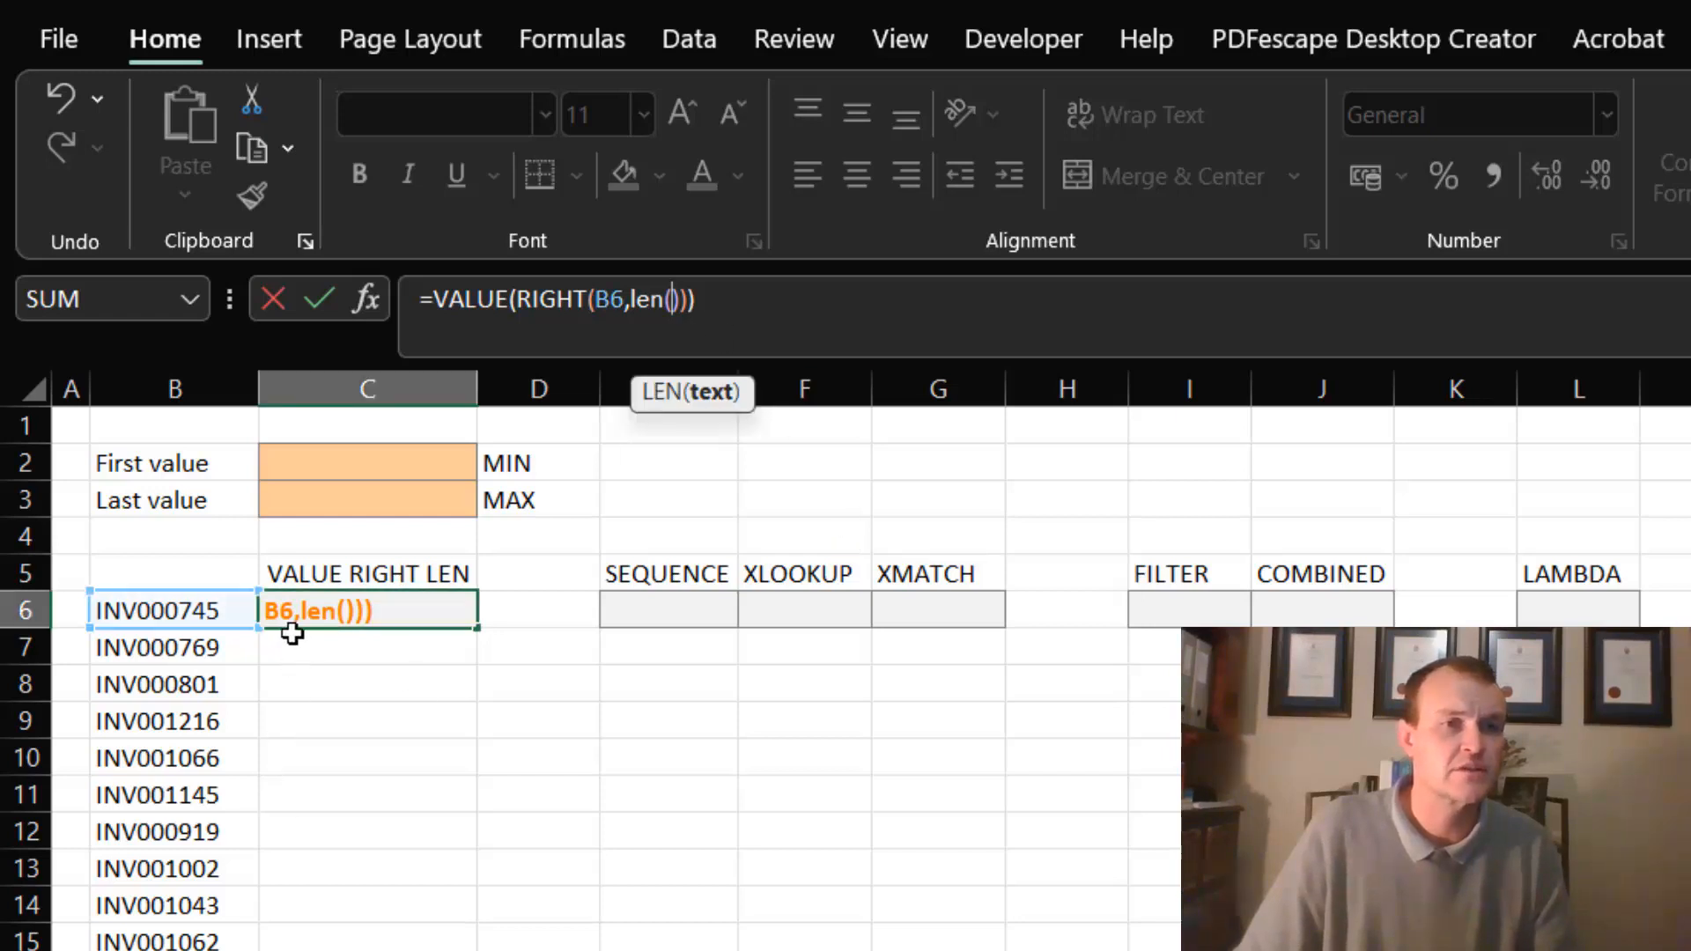
left_click(151, 609)
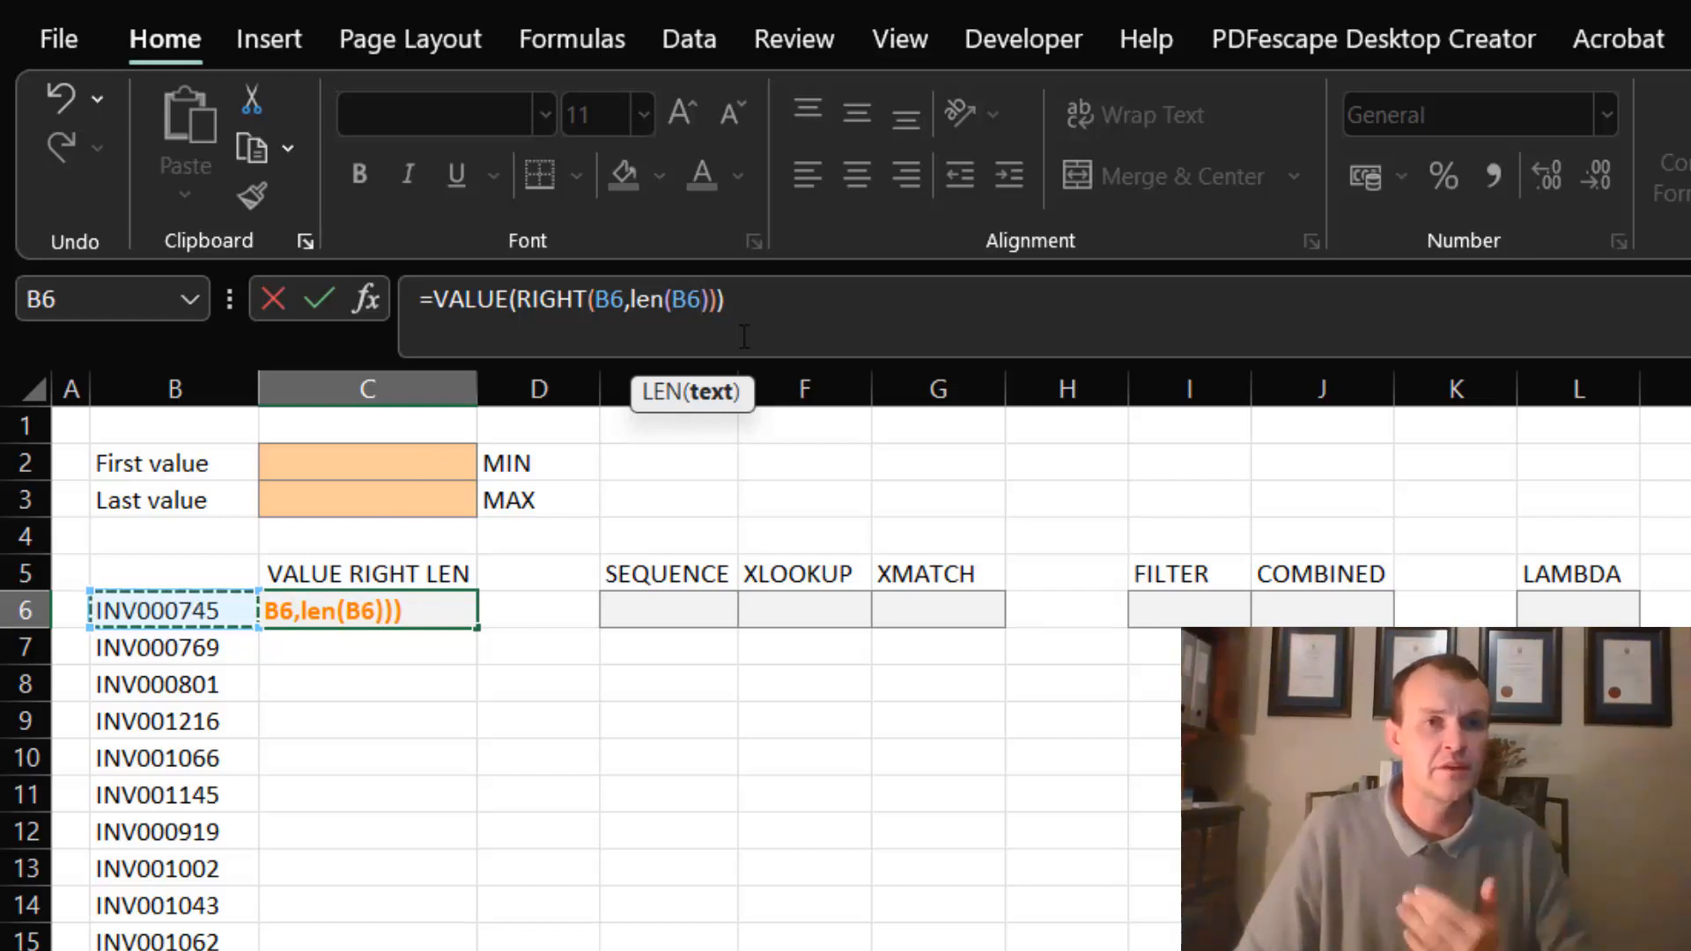
left_click(710, 299)
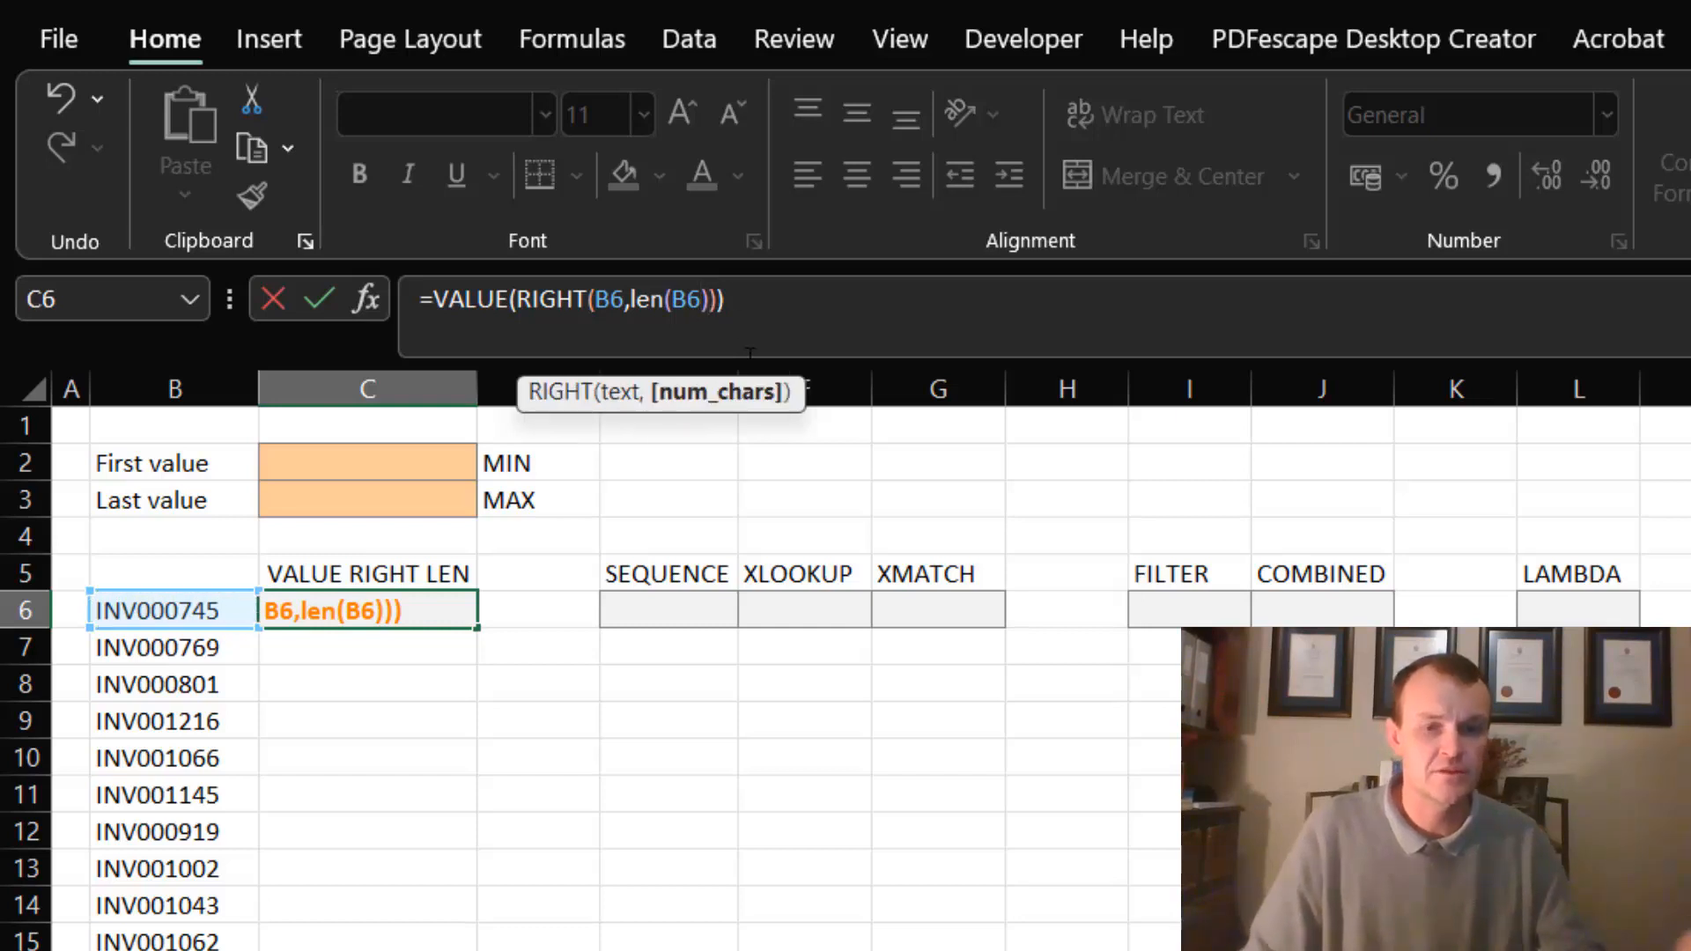
type("-3")
key("Return")
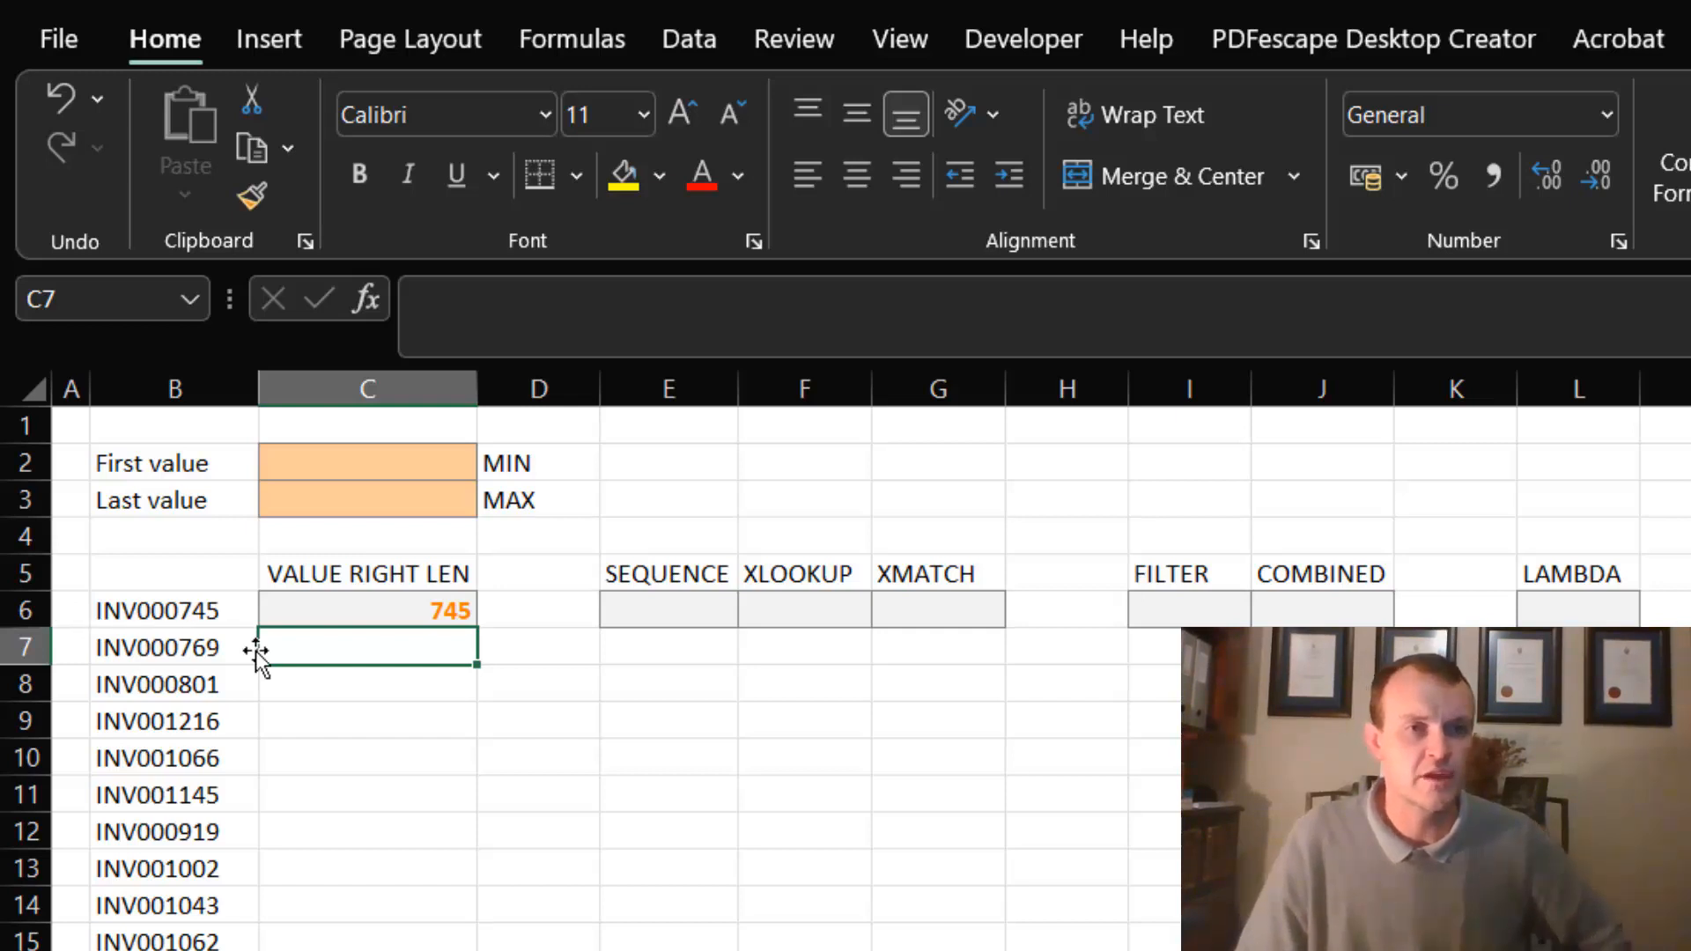
- Fill the C6 formula down the VALUE RIGHT LEN column, and undo the fill
left_click(447, 609)
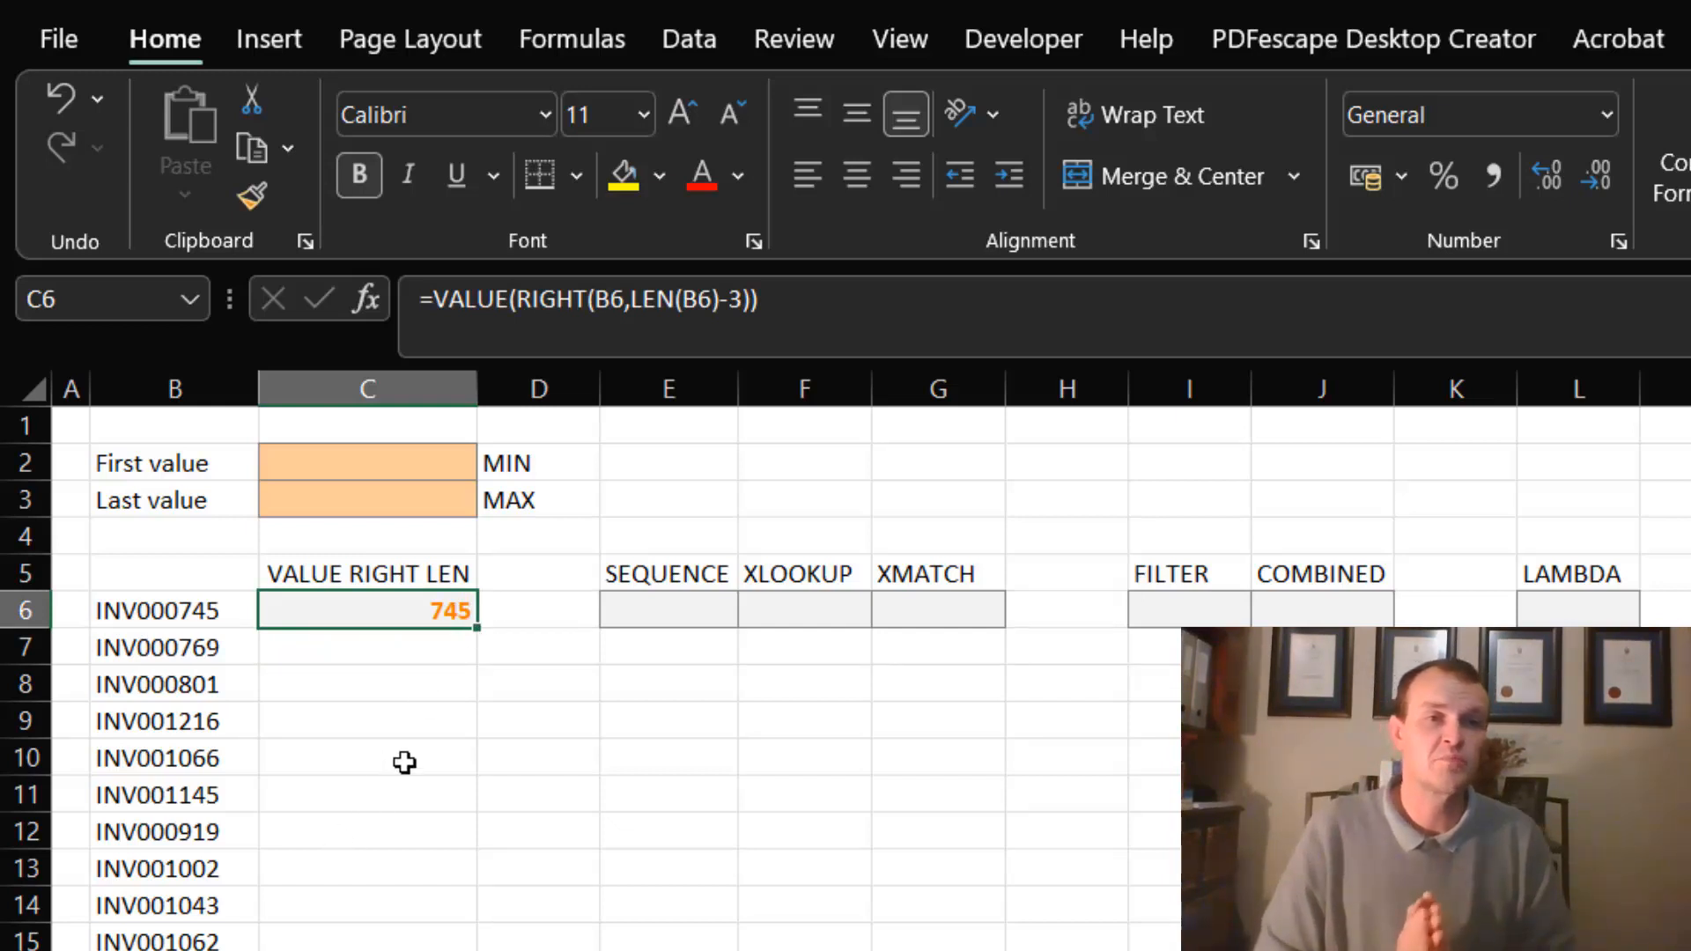
double_click(478, 626)
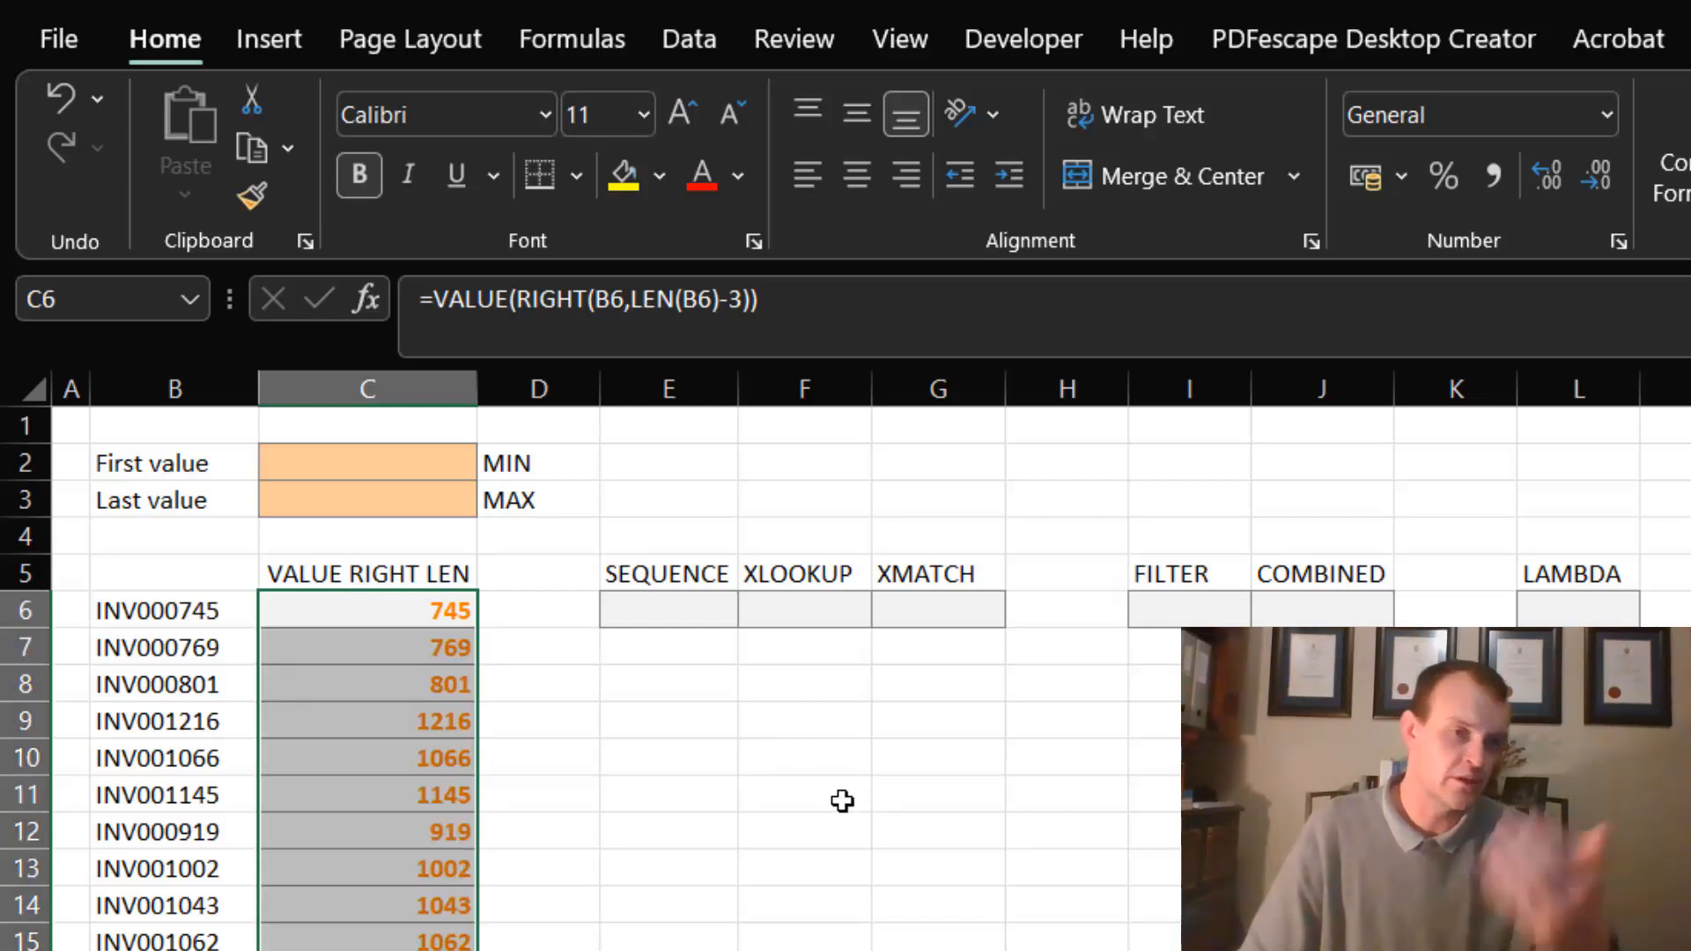
key("ctrl+z")
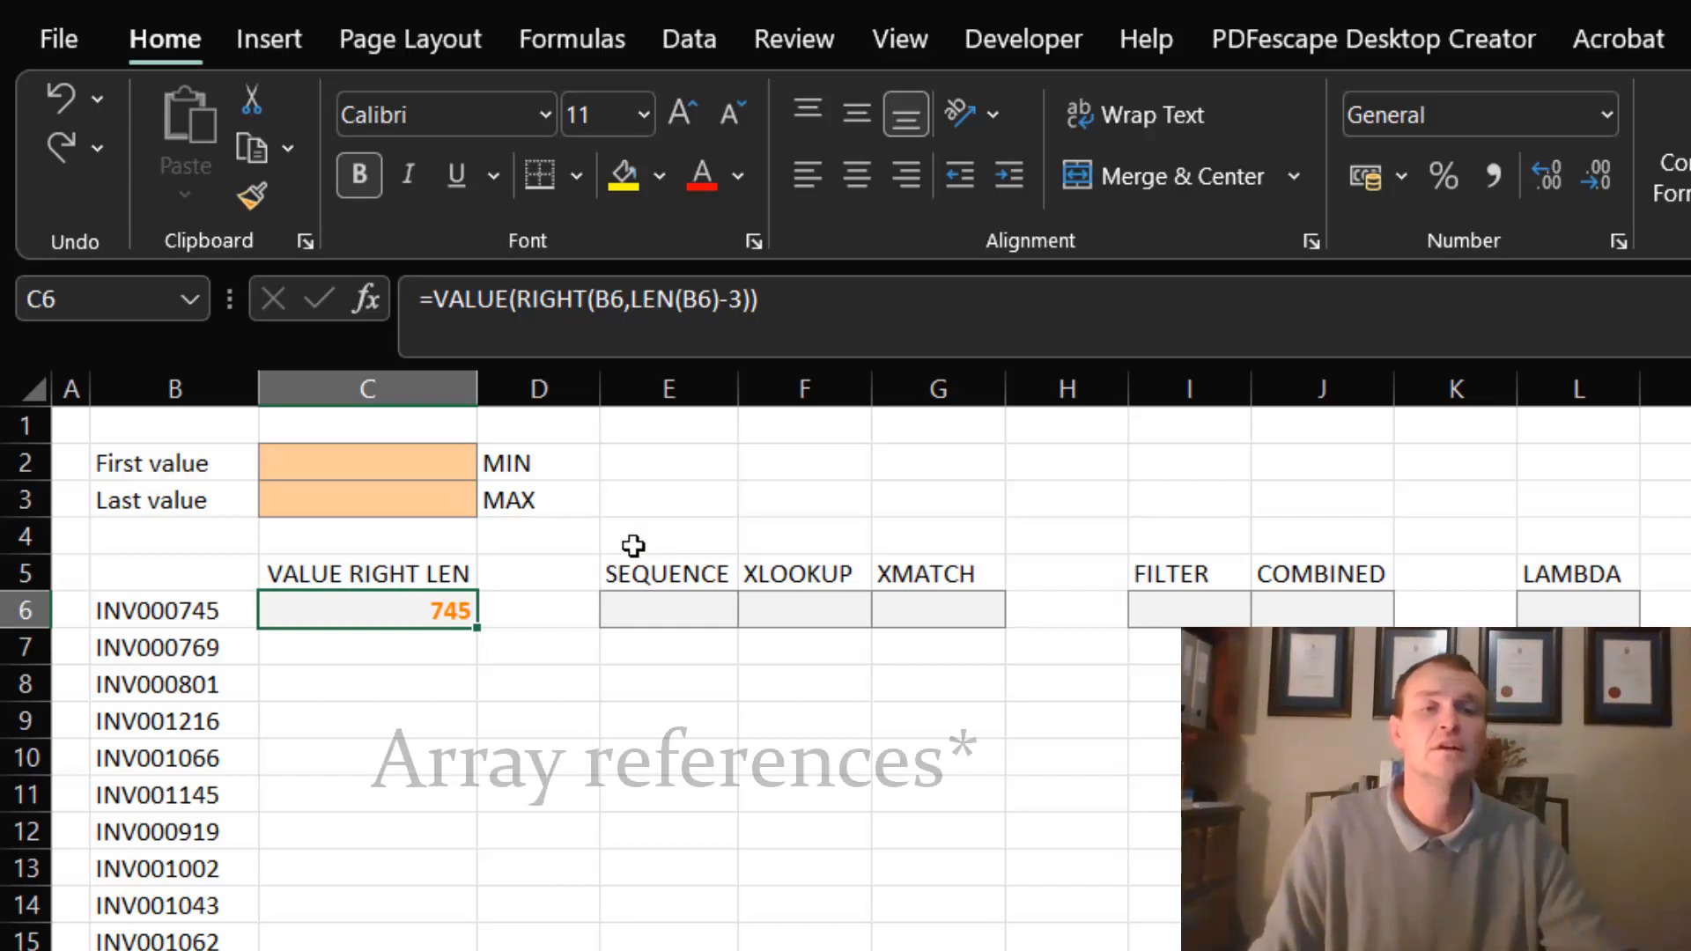
- Change both B6 references in the C6 formula to the range B6:B495 so the formula spills down the column
double_click(617, 299)
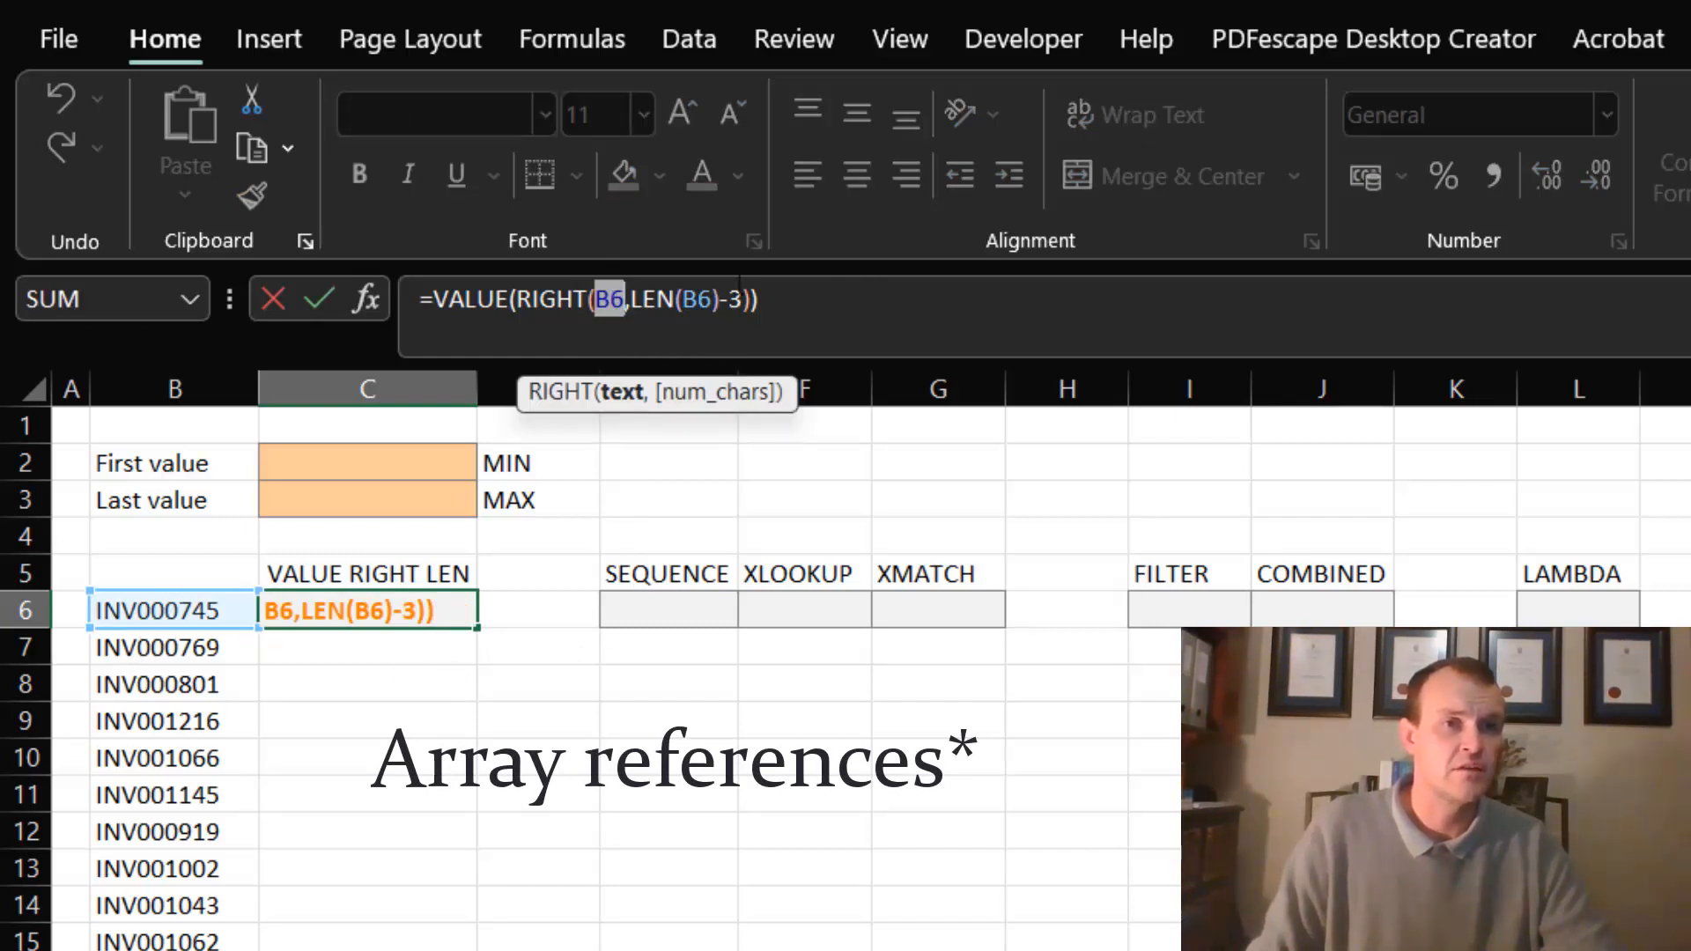
left_click(170, 606)
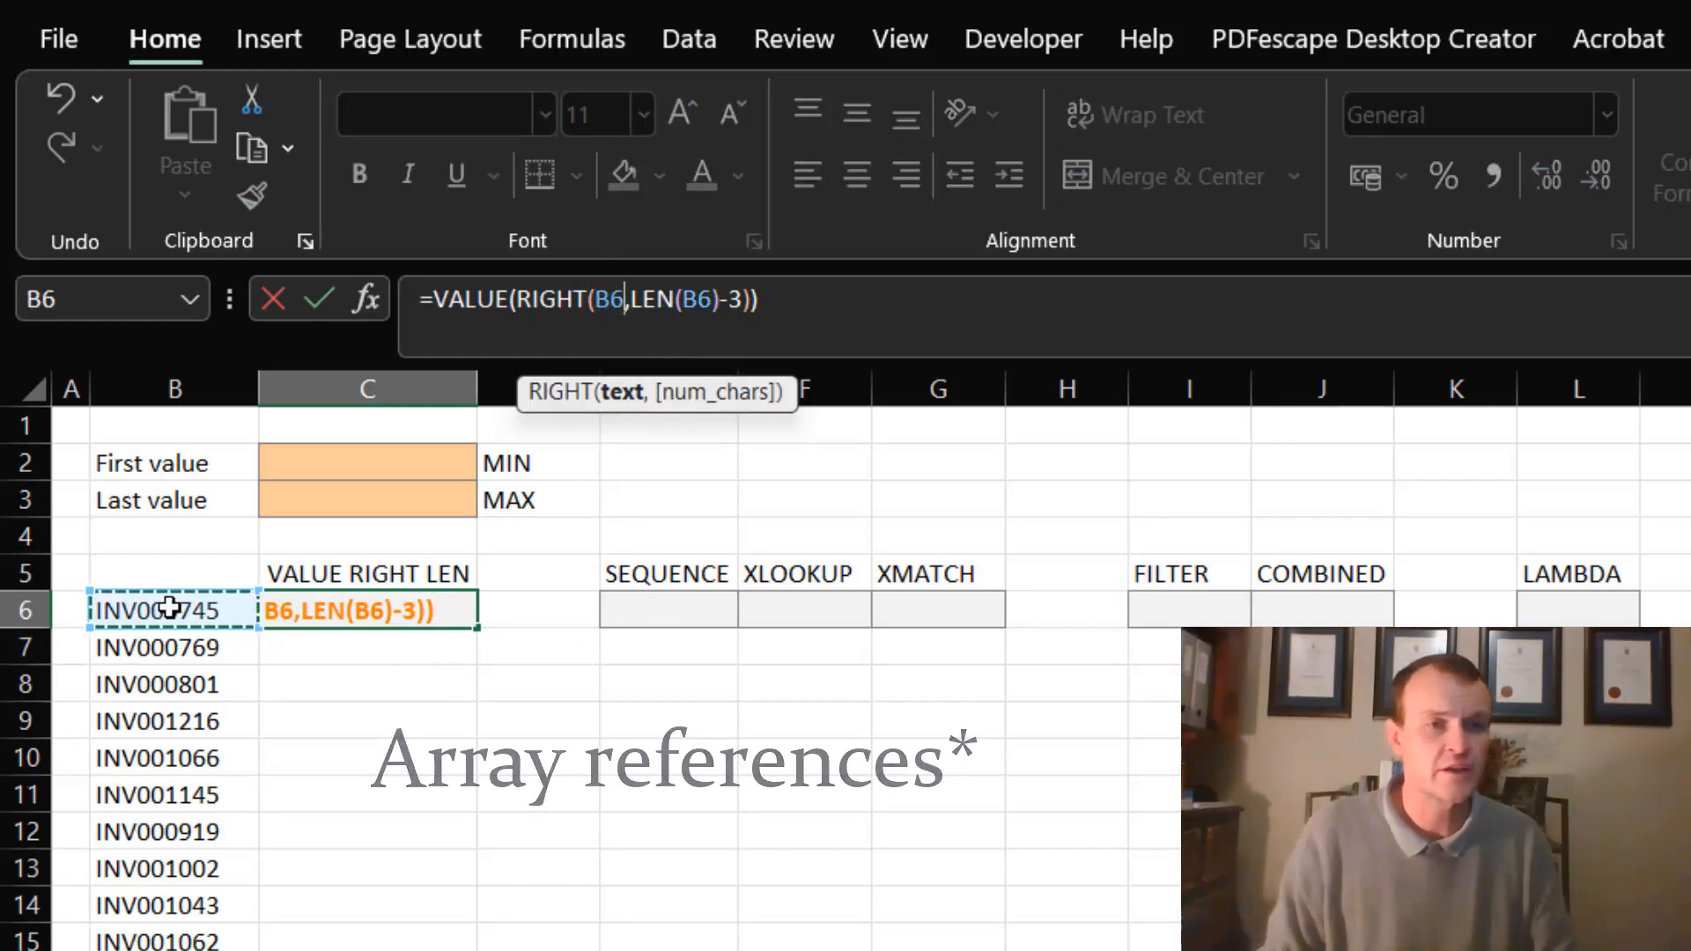
key("ctrl+shift+Down")
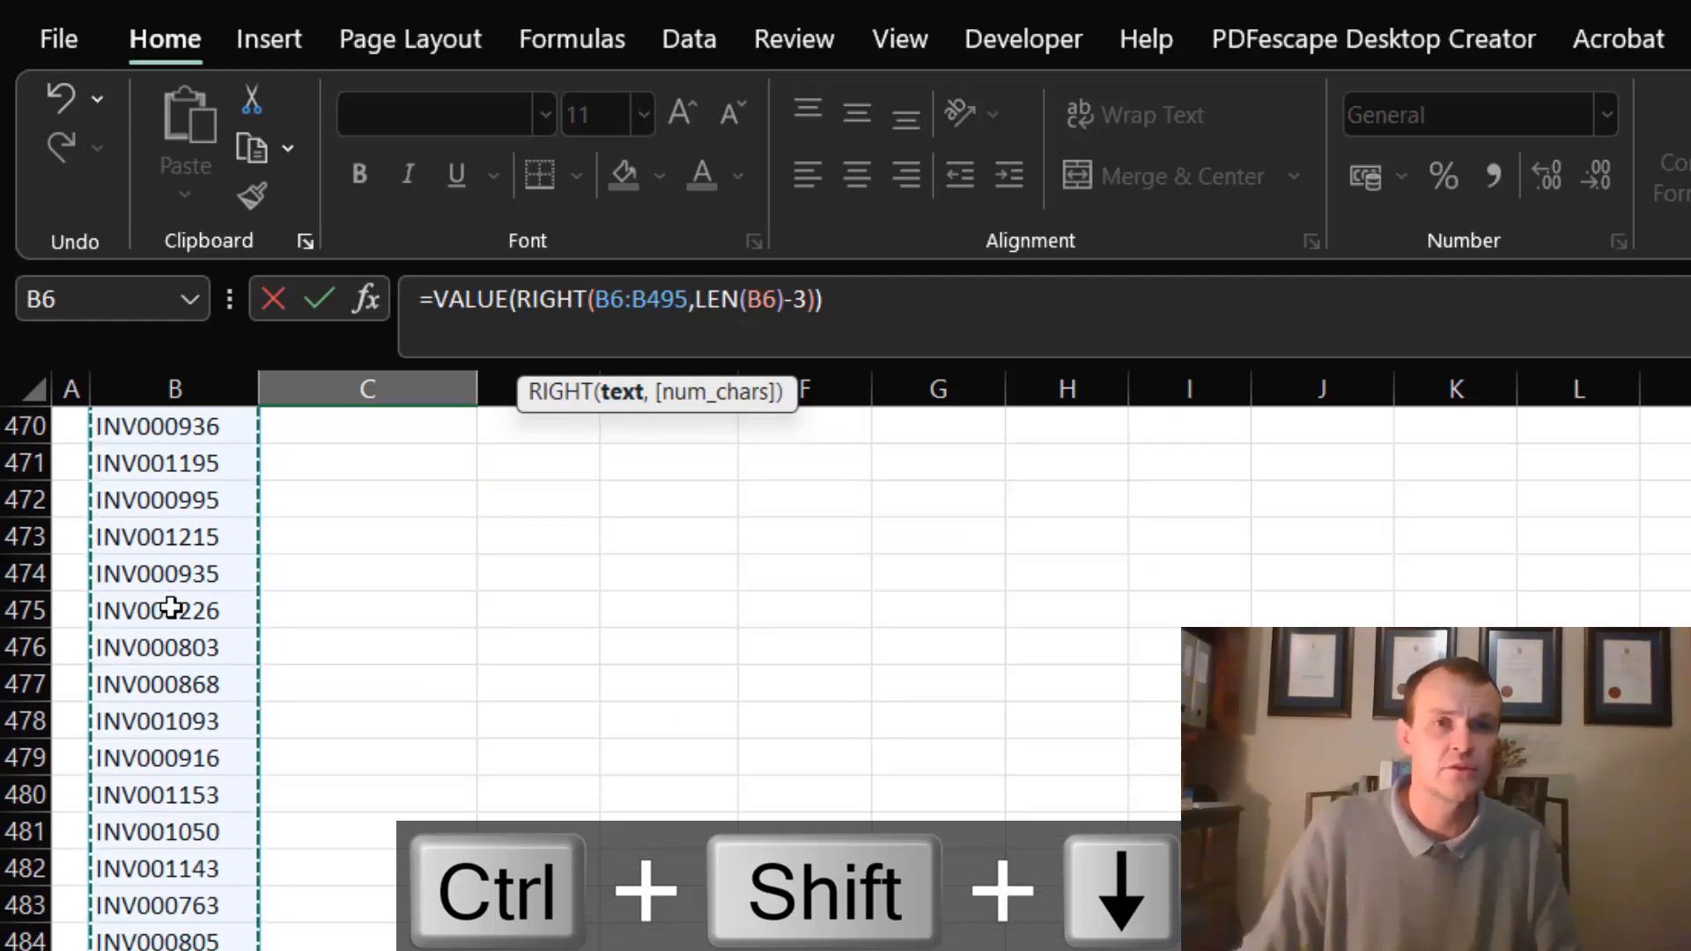
double_click(639, 292)
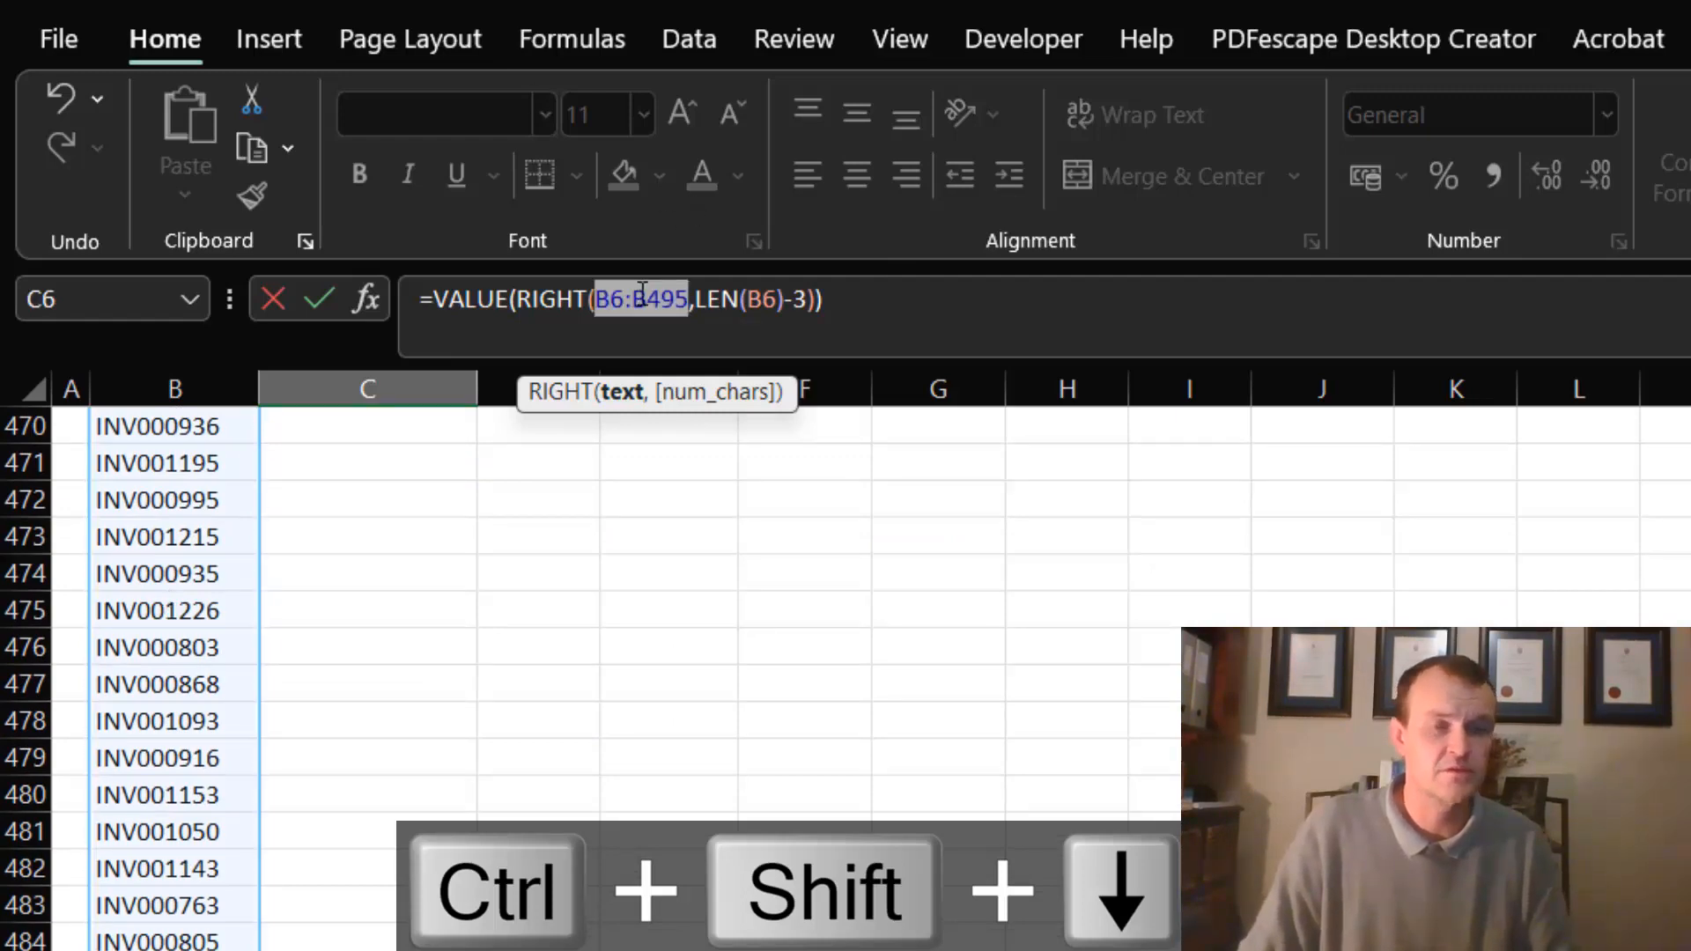
key("ctrl+c")
double_click(754, 292)
key("ctrl+v")
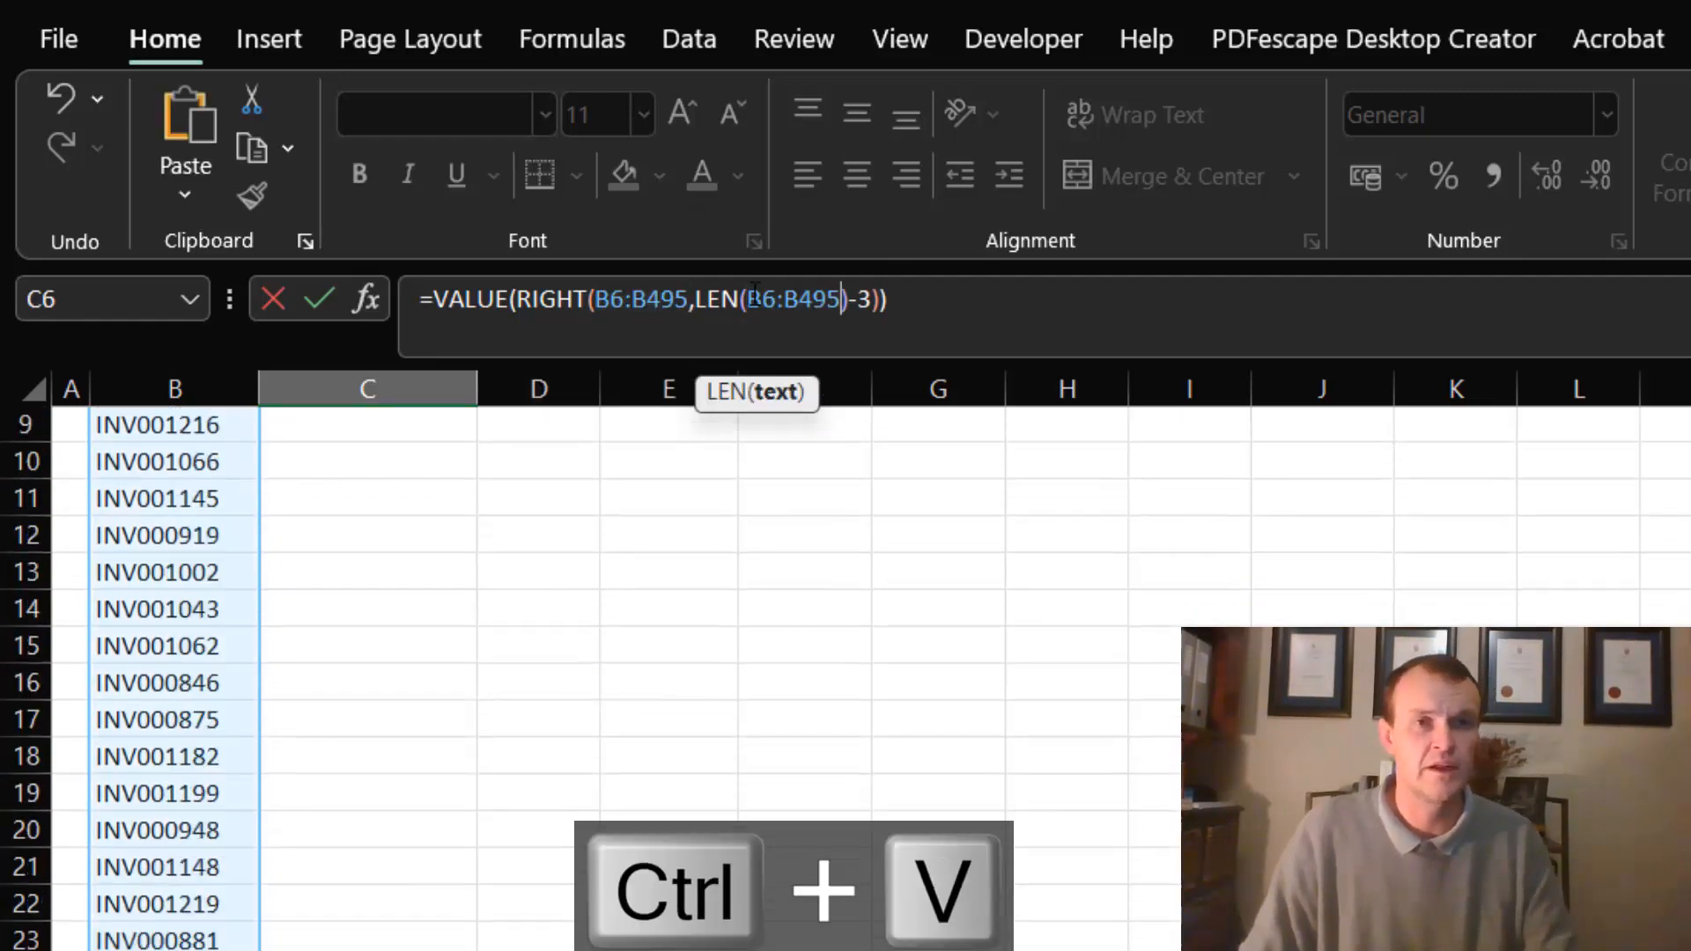
key("Return")
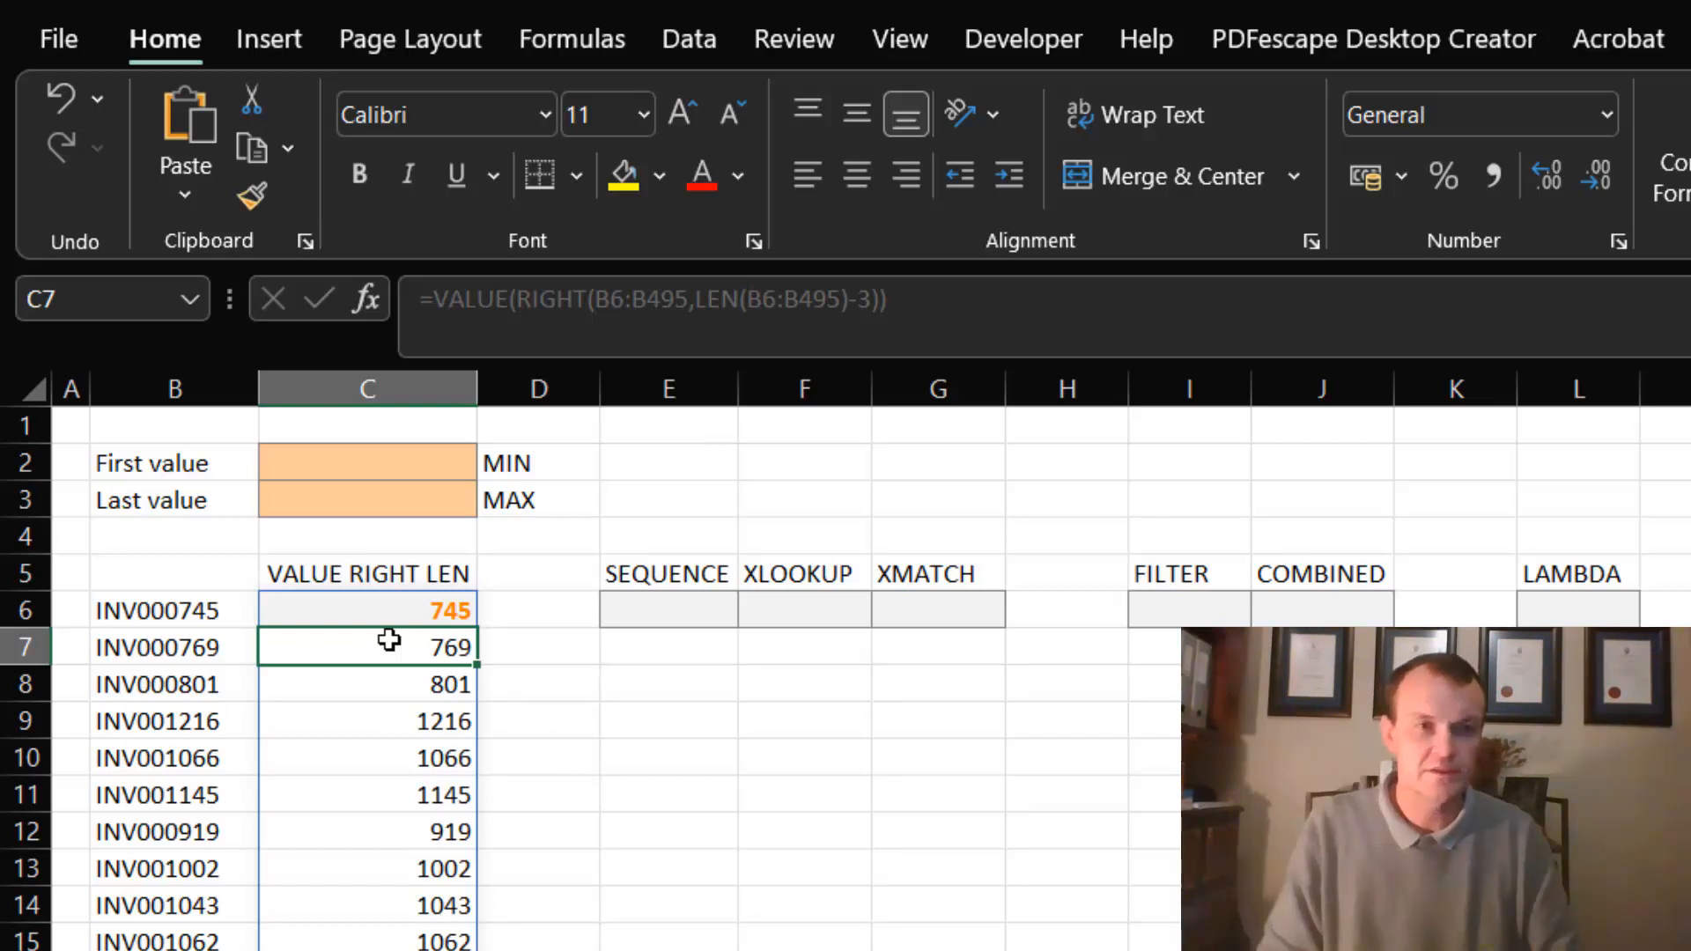
- Enter "a" in C7 inside the spill range to test blocking it, and delete the entry
type("a")
key("Return")
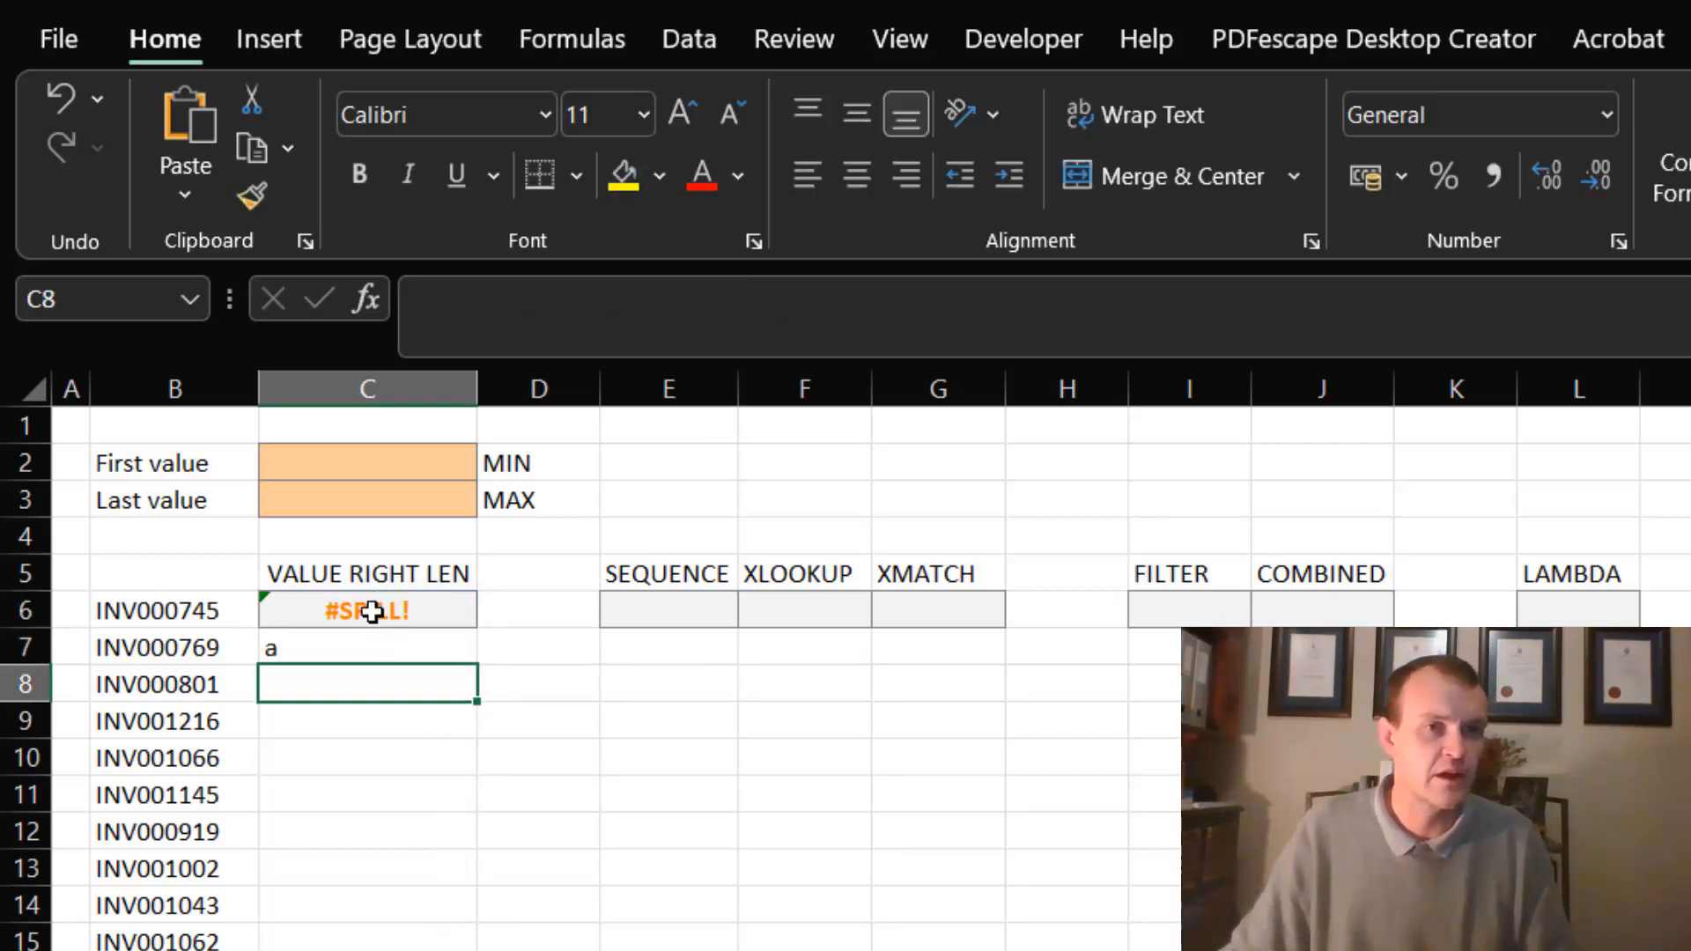
left_click(334, 640)
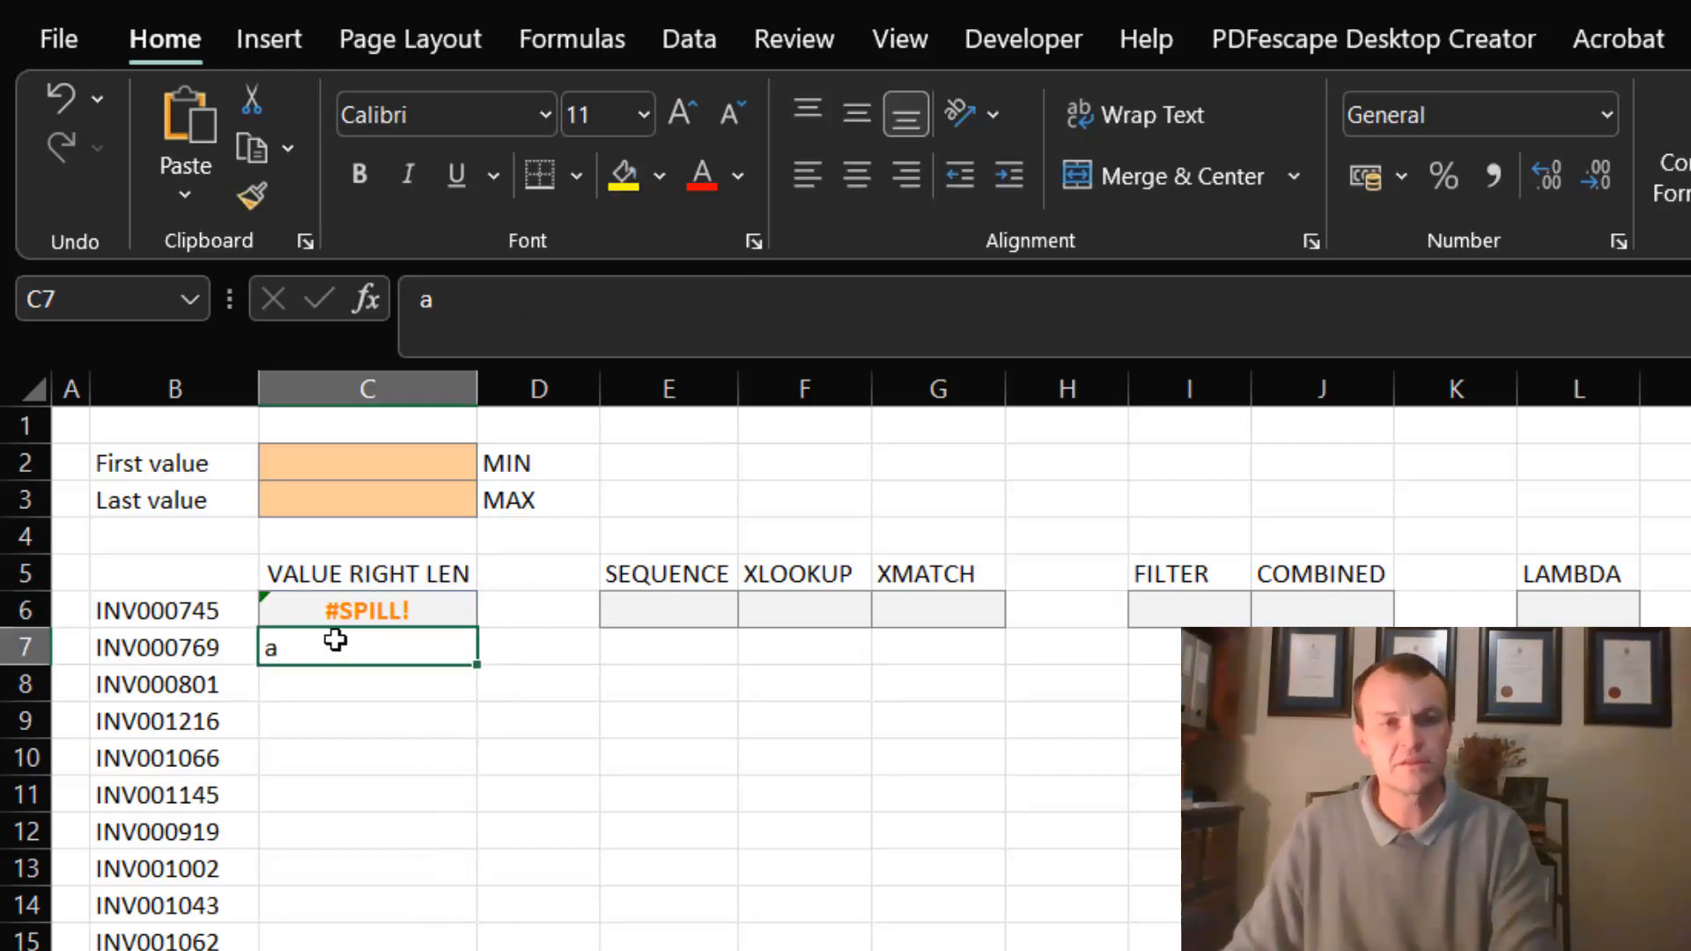
key("Delete")
- Check the spilled values down to the last row of column C, and return to the formula in C6
key("ctrl+Down")
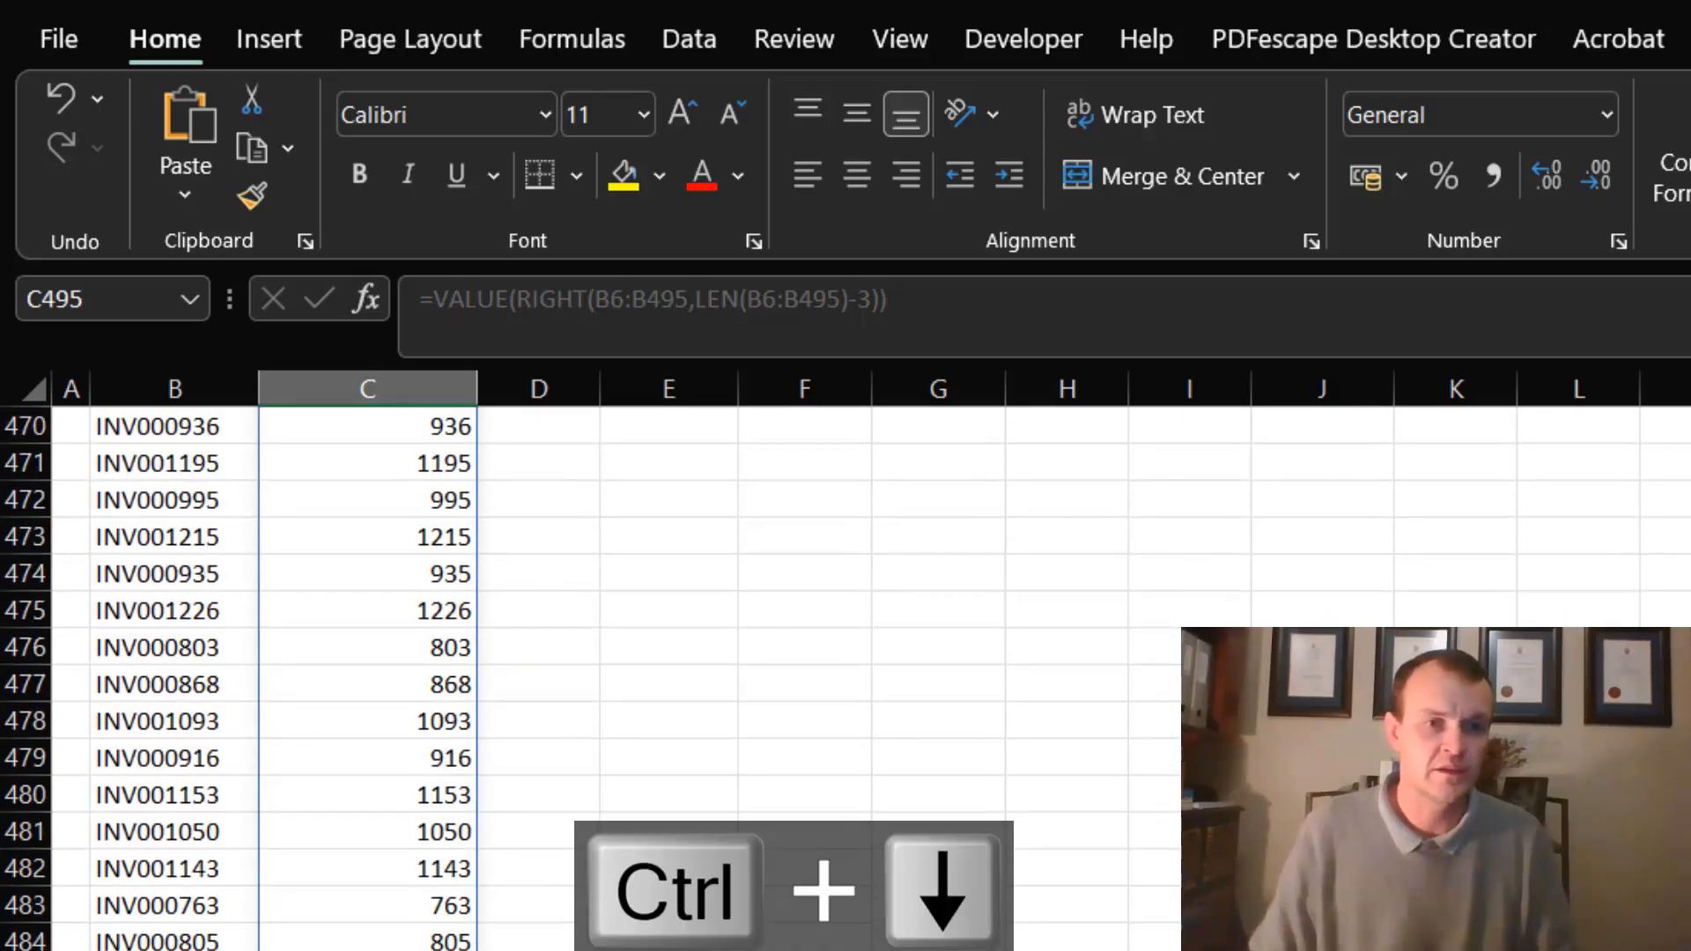
key("ctrl+Up")
scroll(475, 819, "up", 2)
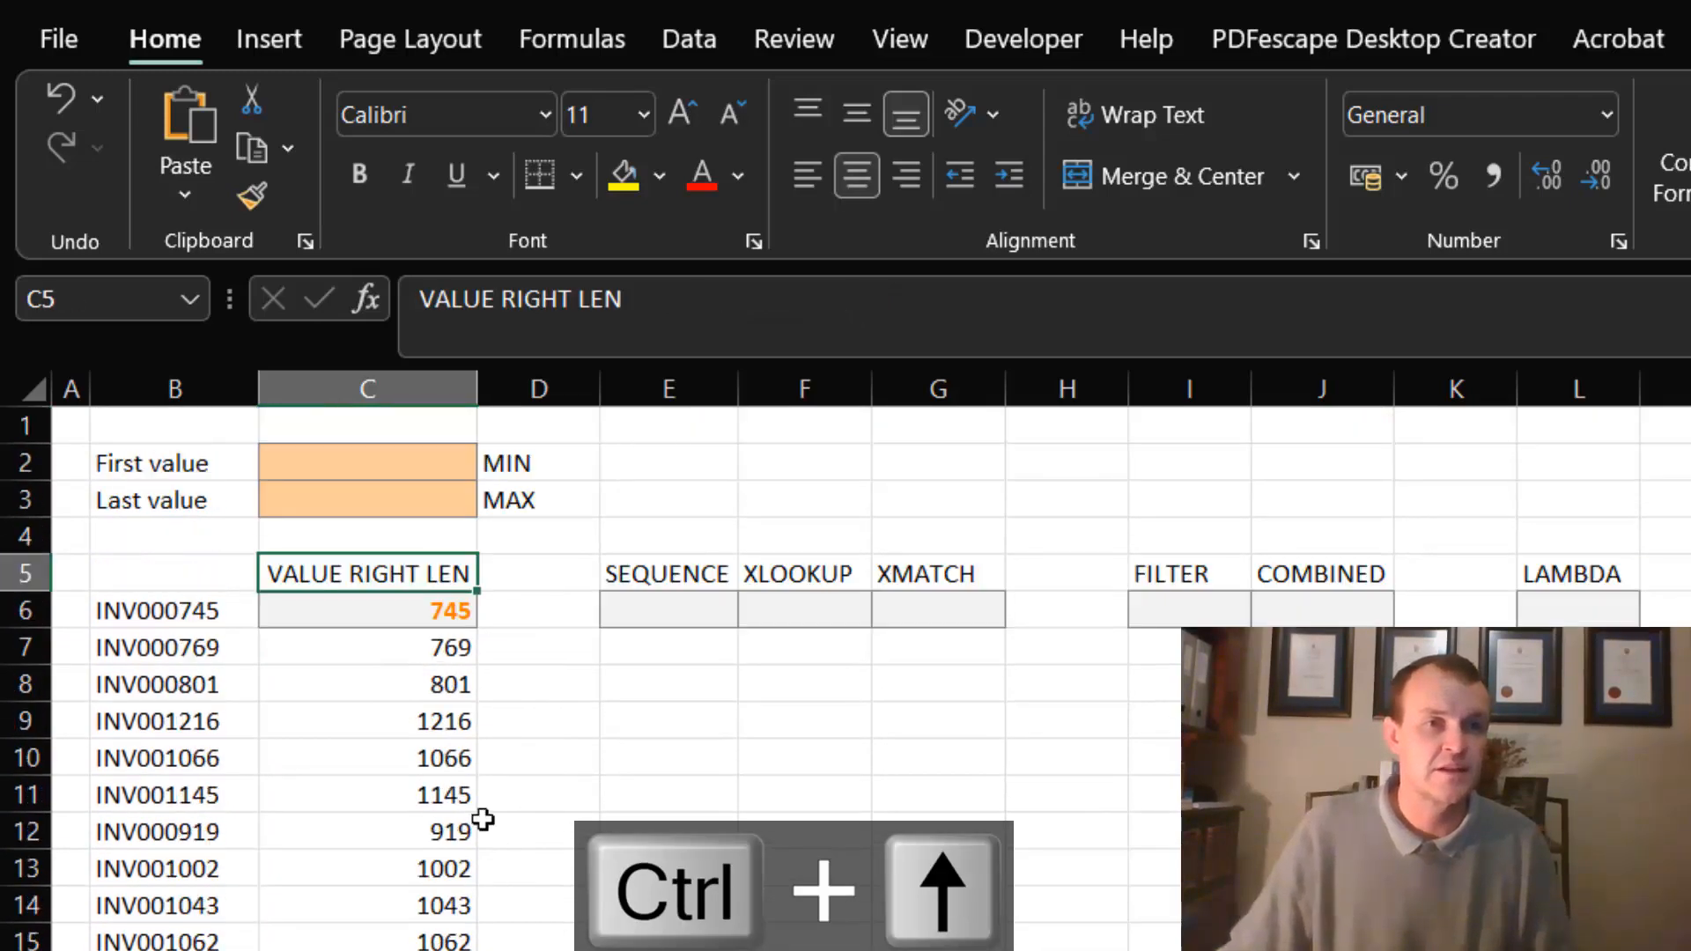
left_click(405, 617)
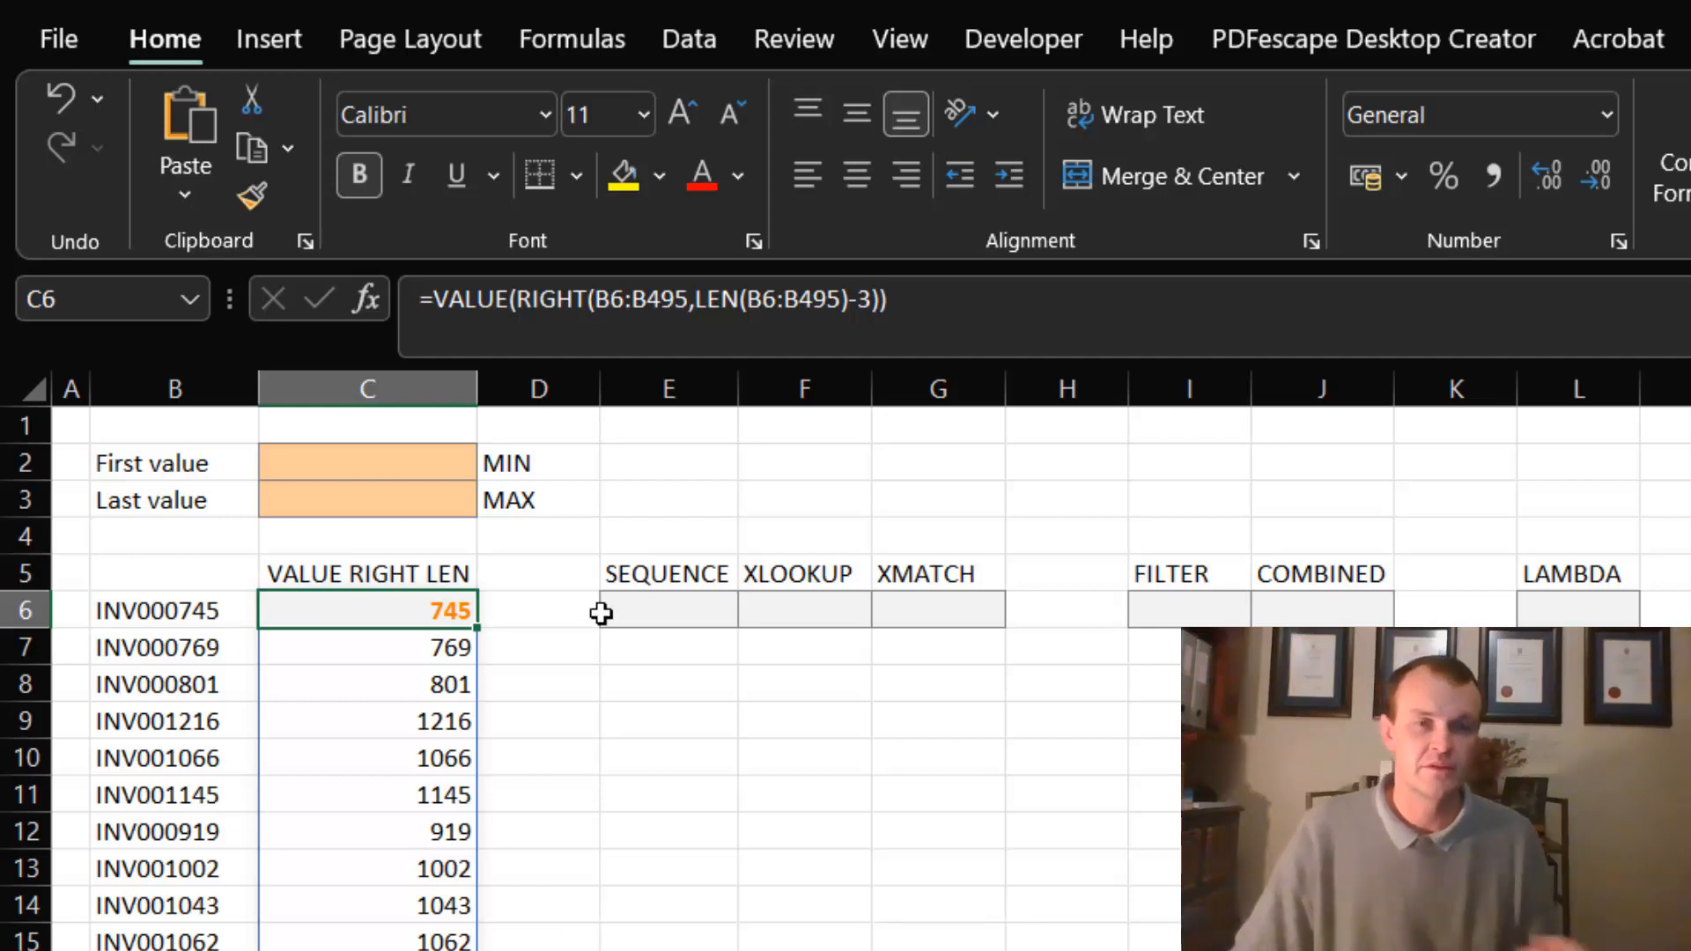
- Enter =MIN(C6#) in C2 as the first value, and inspect the spill reference in the formula
left_click(409, 467)
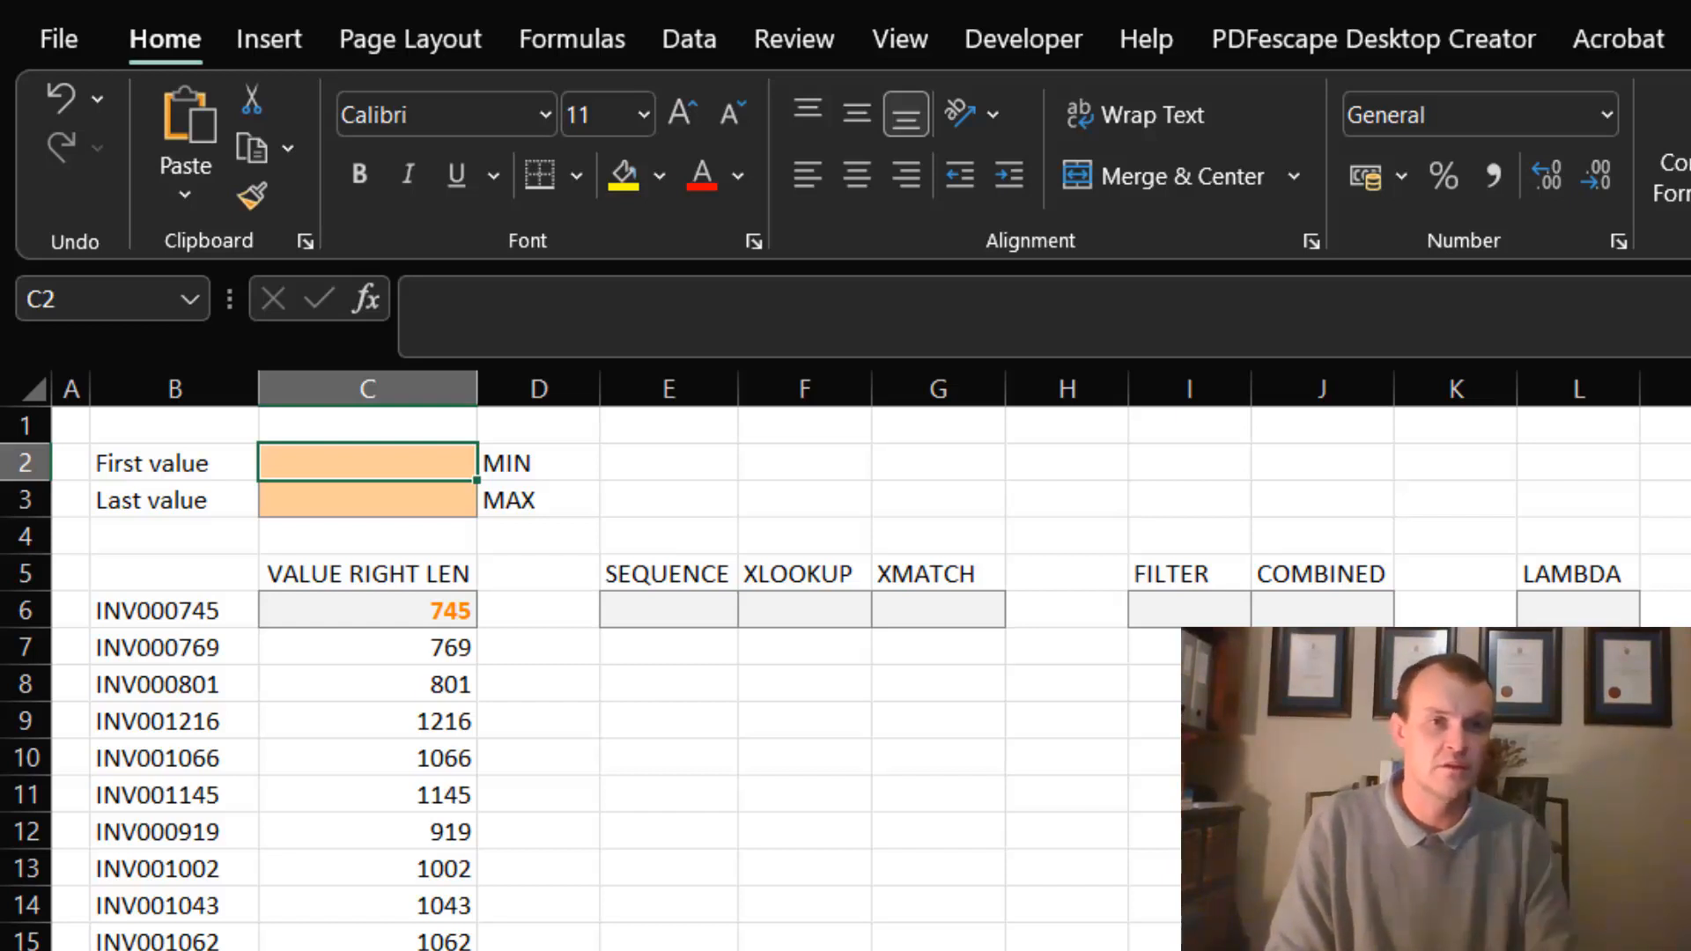
type("=min")
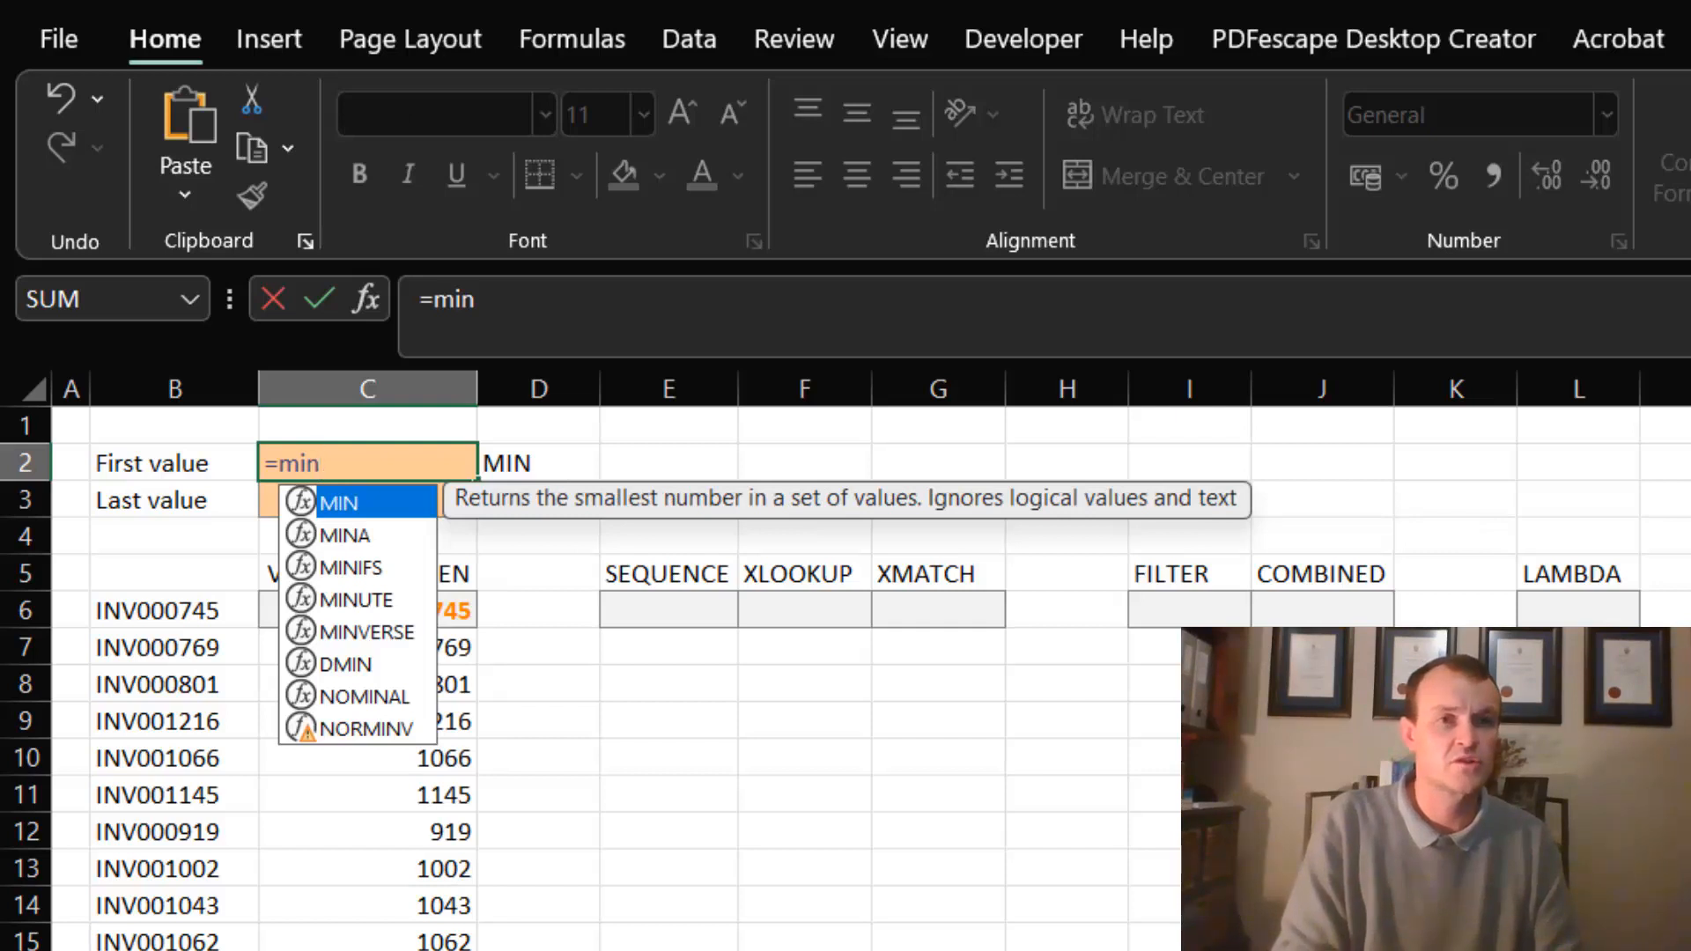
type("(")
left_click(407, 607)
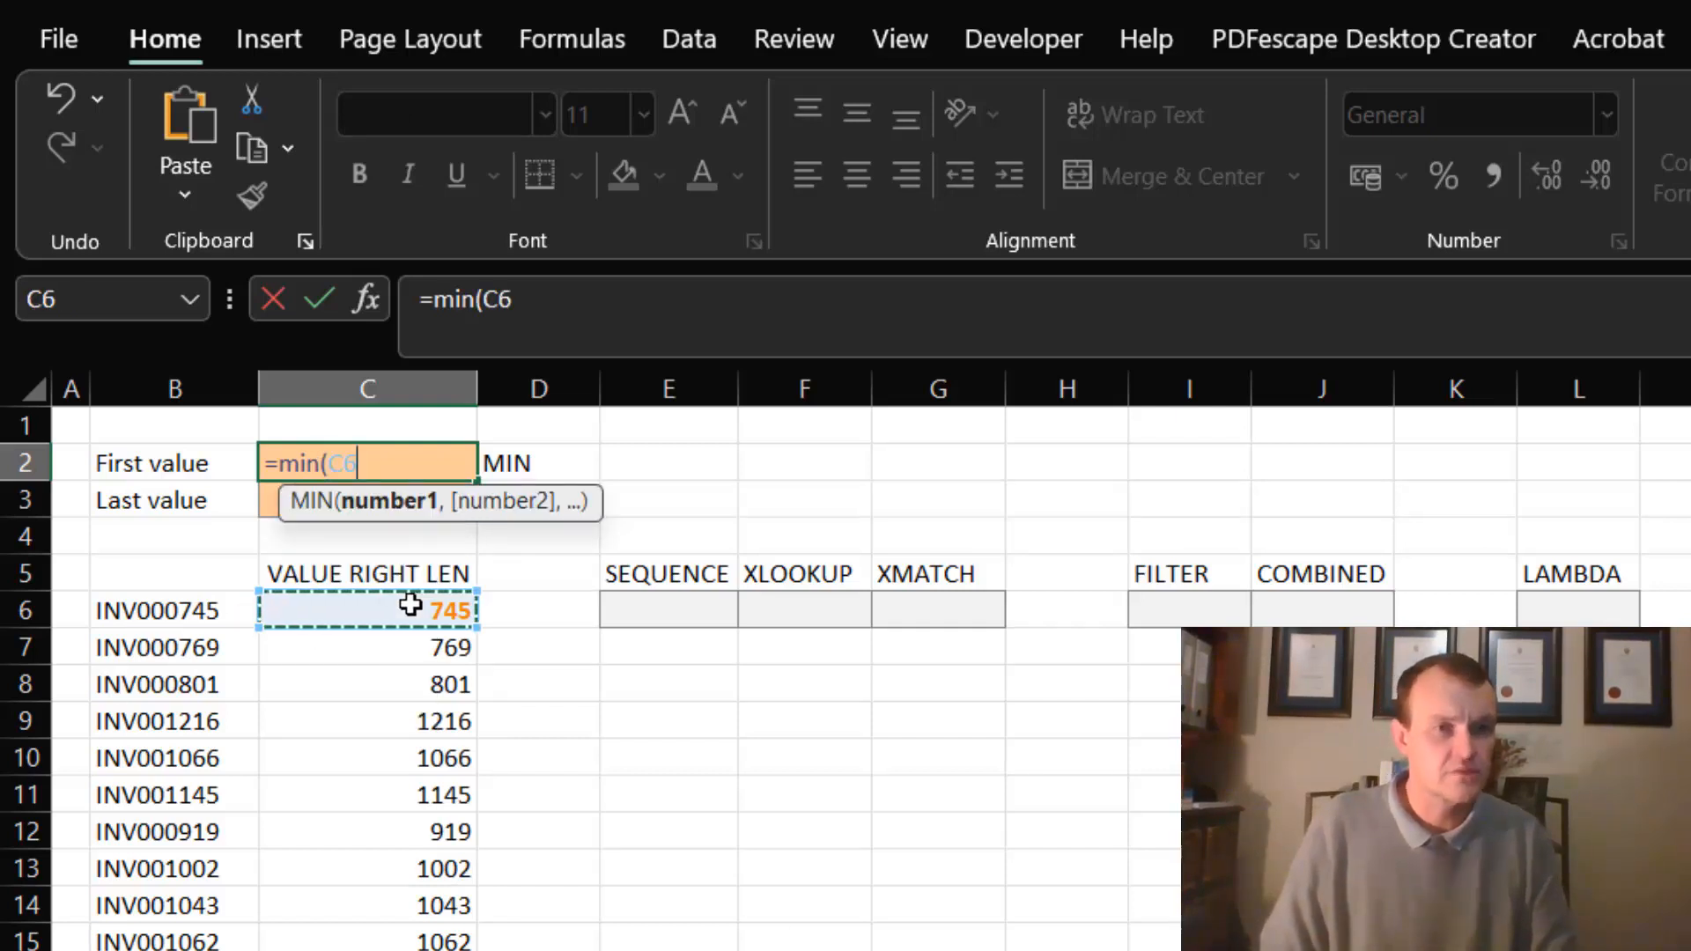
key("ctrl+shift+Down")
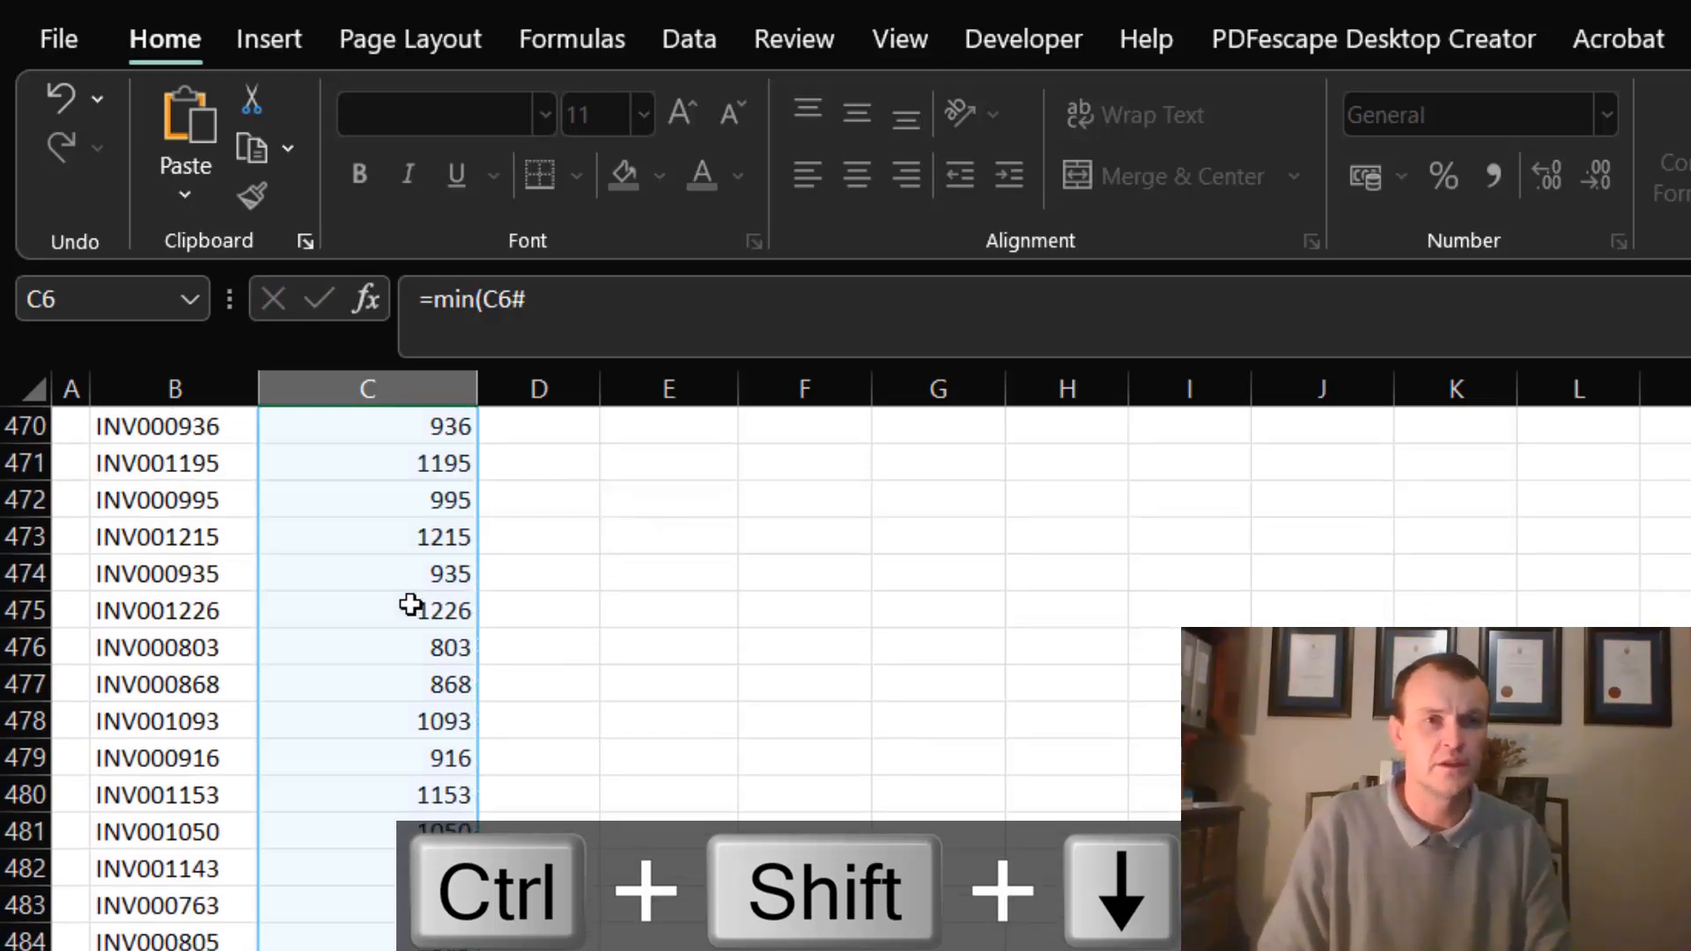
key("Return")
left_click(429, 459)
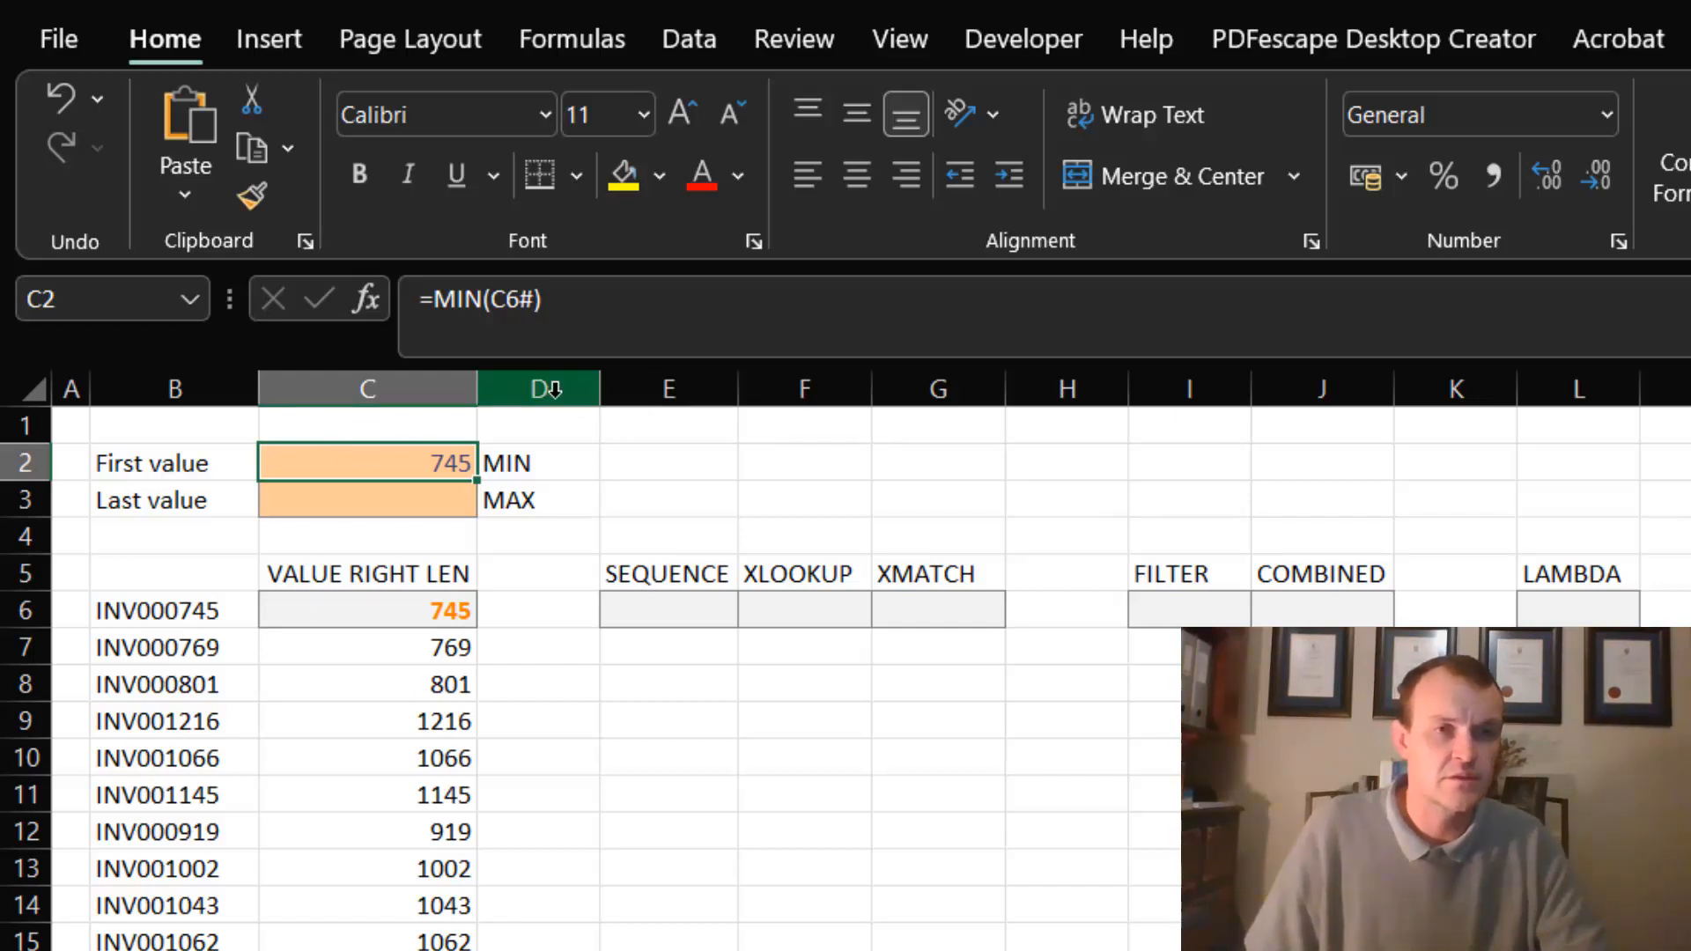
left_click(524, 300)
left_click_drag(525, 299, 537, 299)
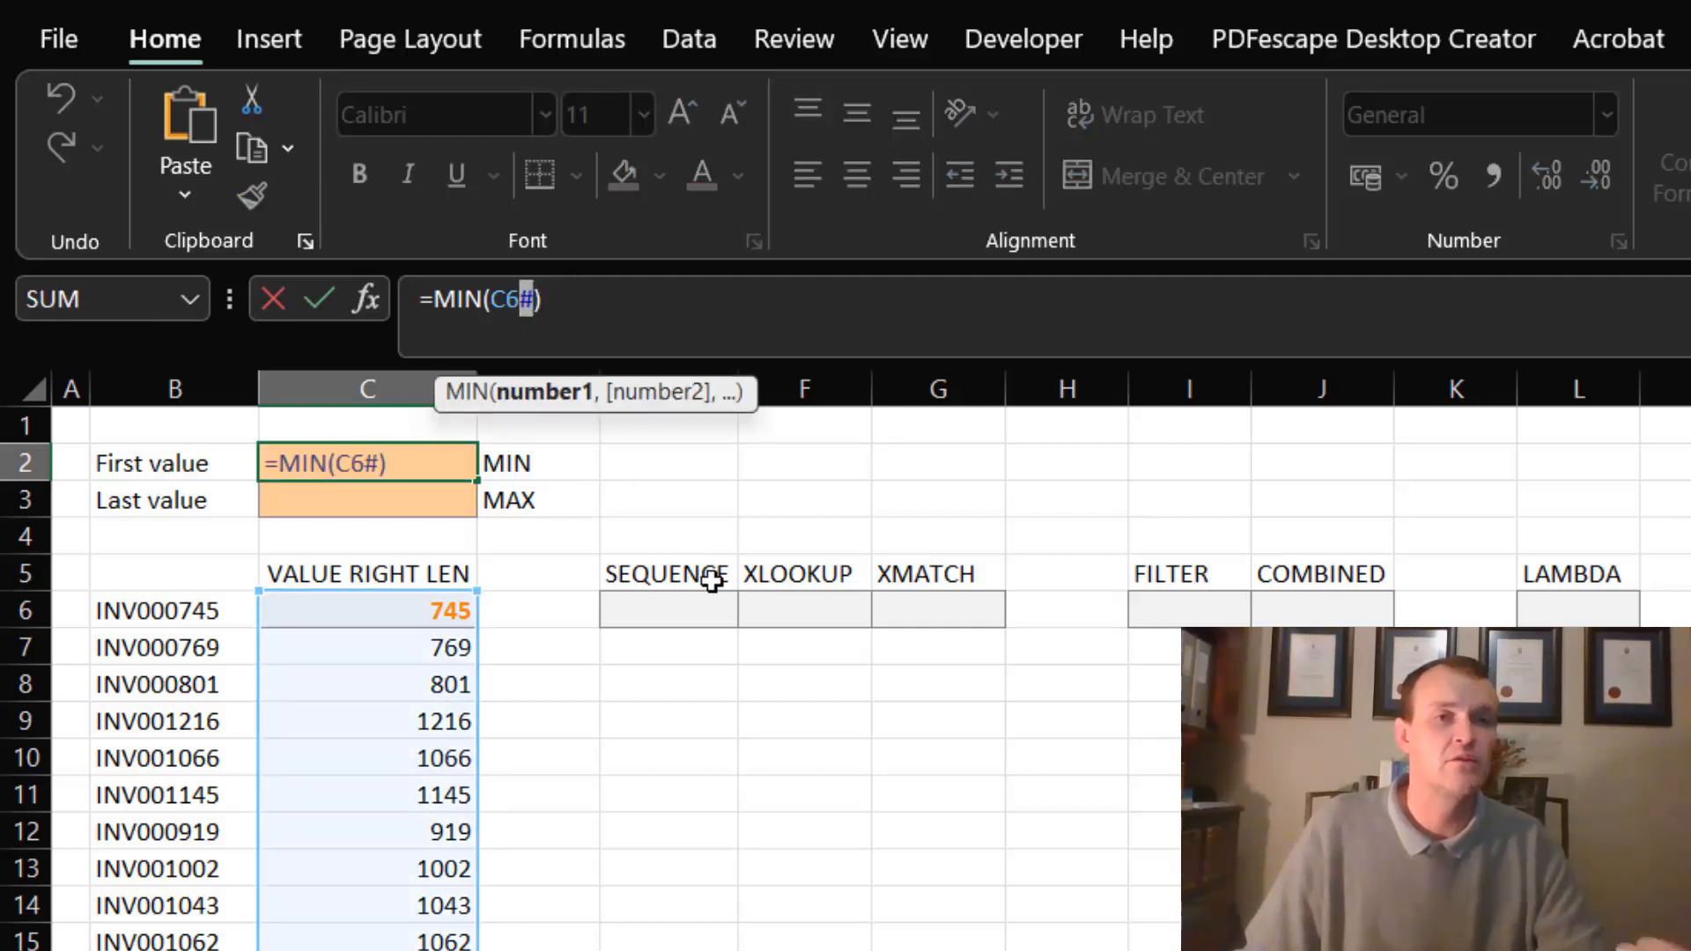
key("Return")
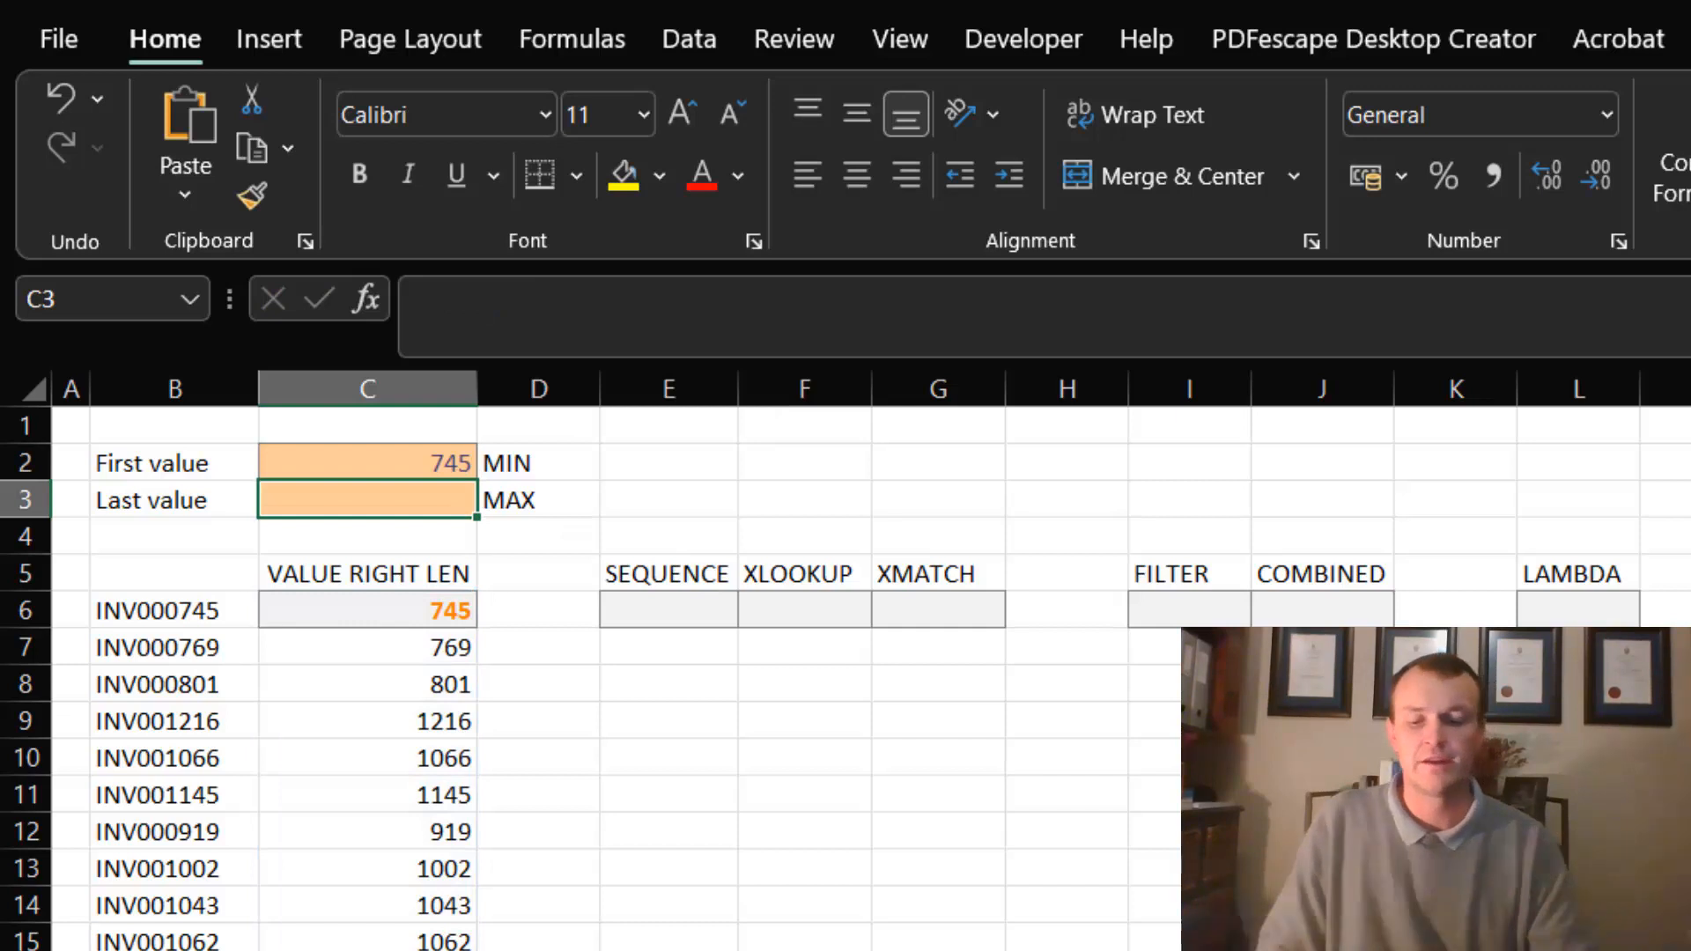
- Enter =MAX(C6#) in C3 as the last value, and review the formulas in C2 and C3
type("=")
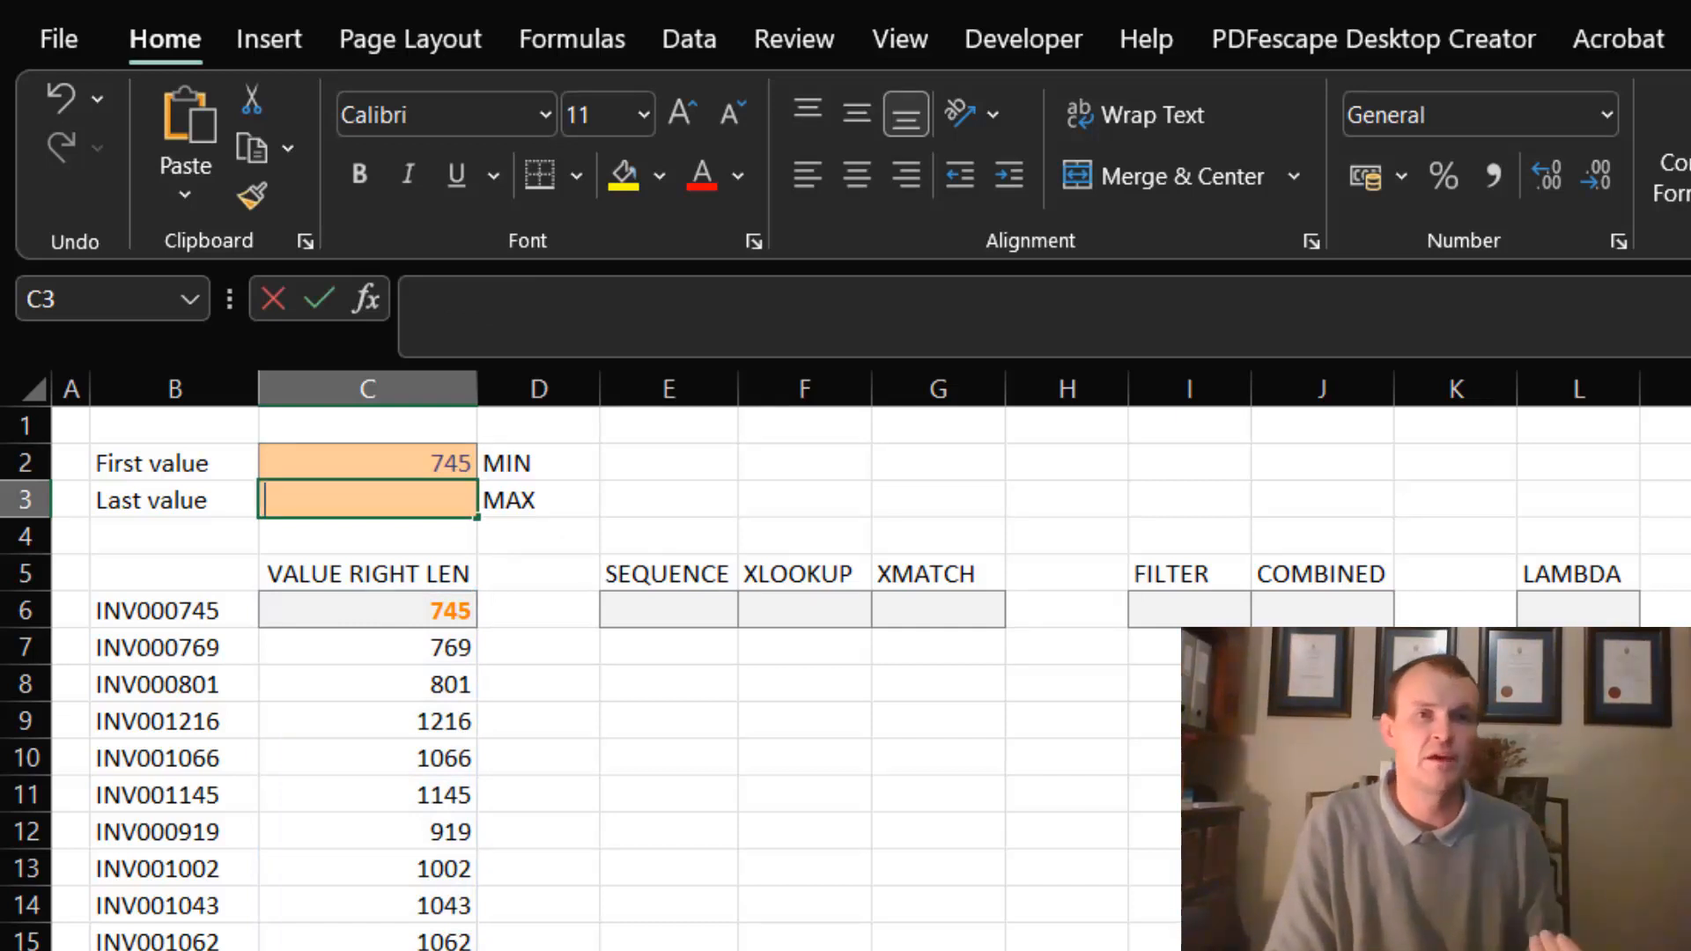
type("max9")
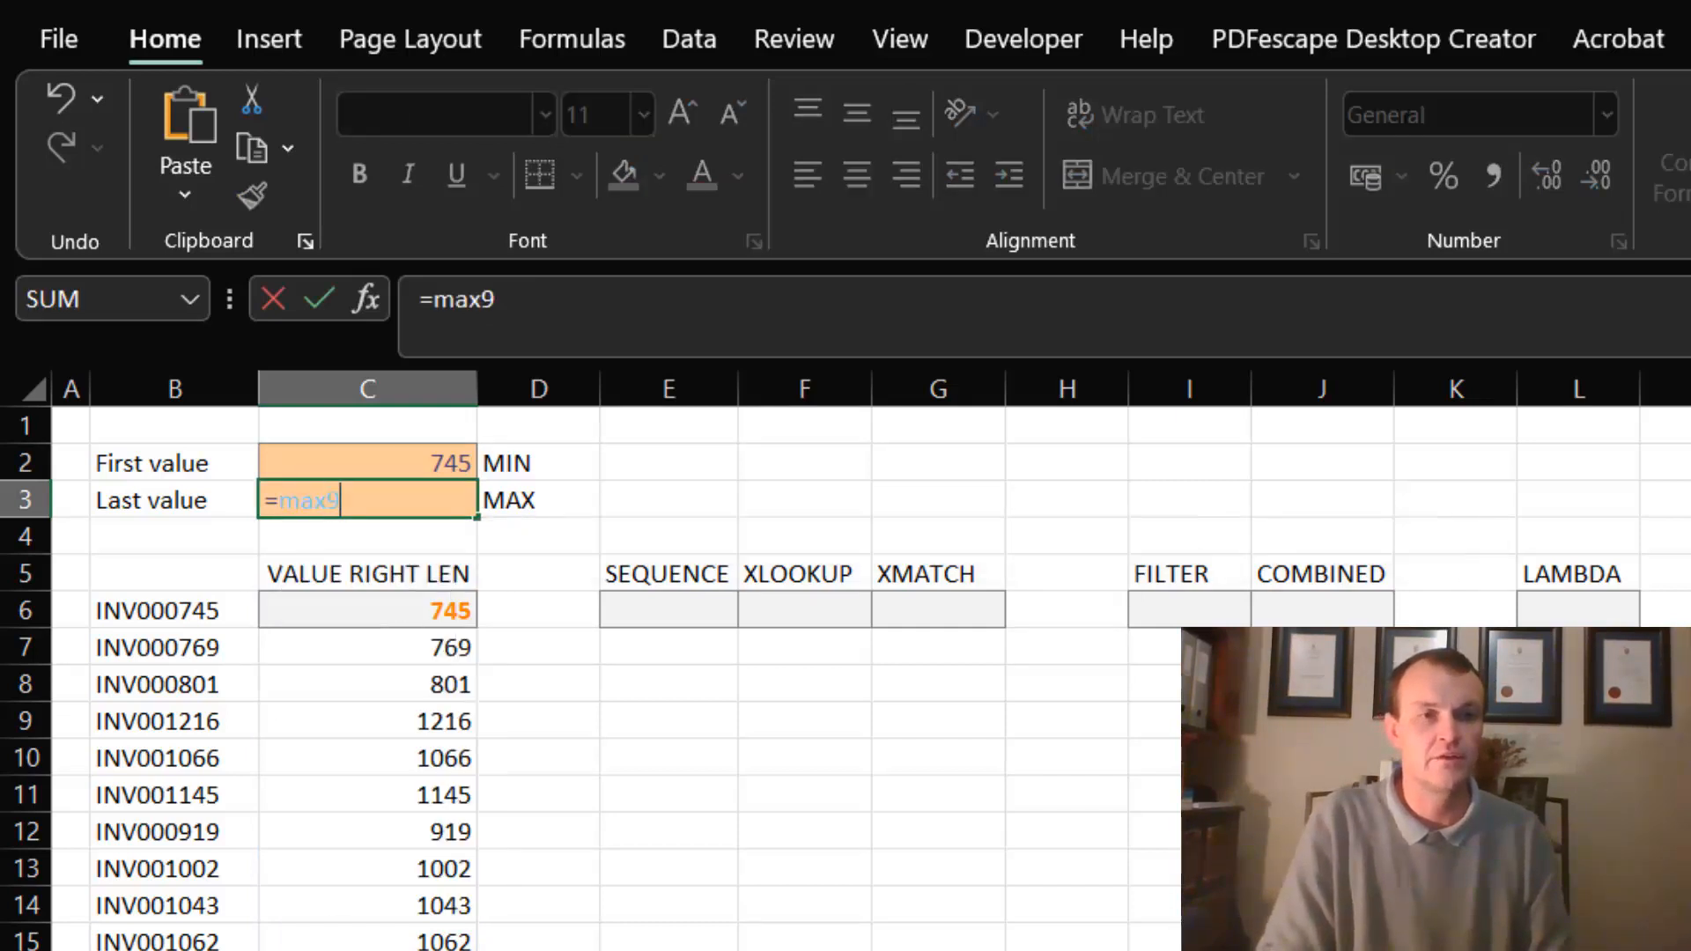
key("BackSpace")
type("(")
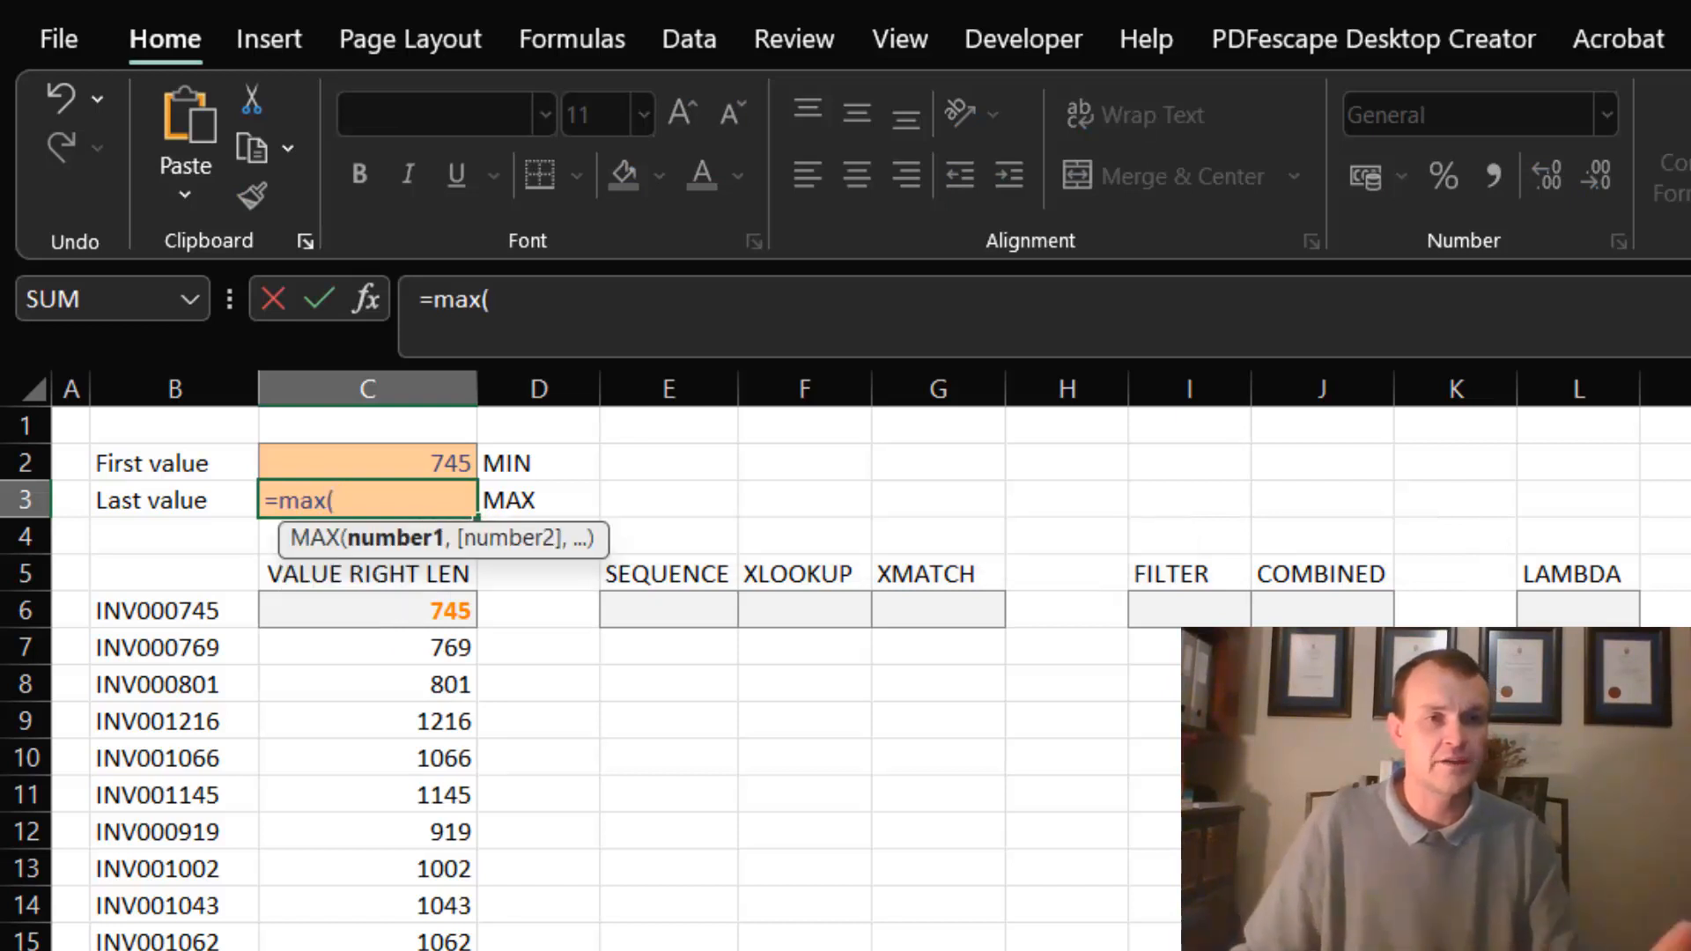
left_click(399, 603)
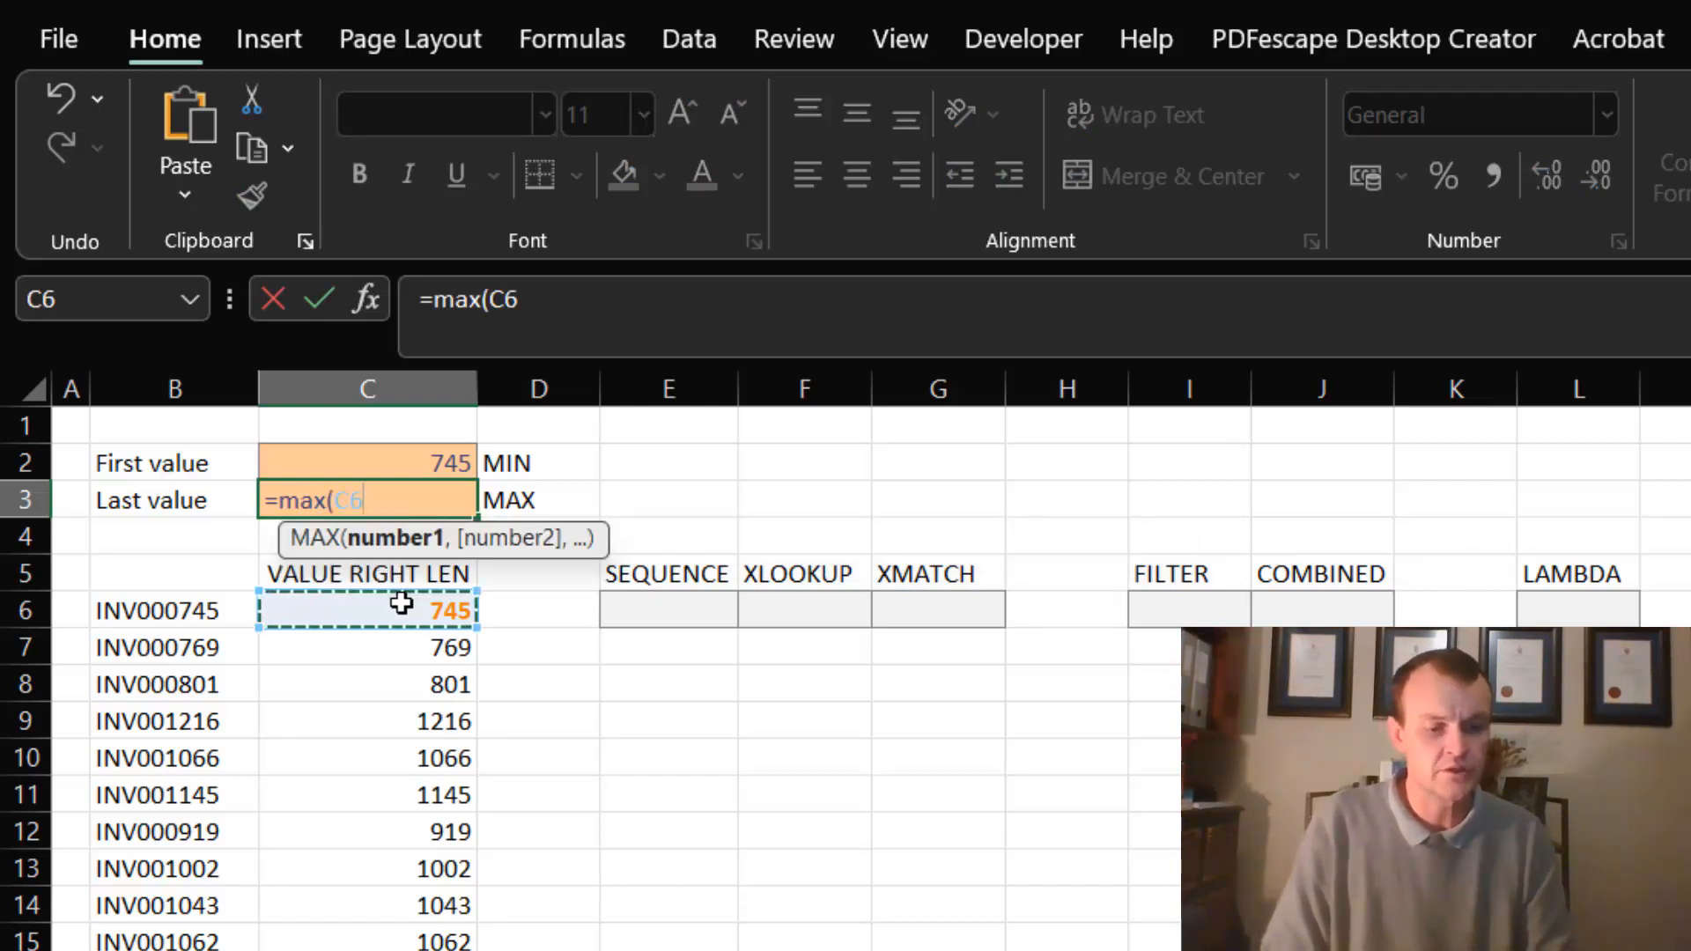
type("#")
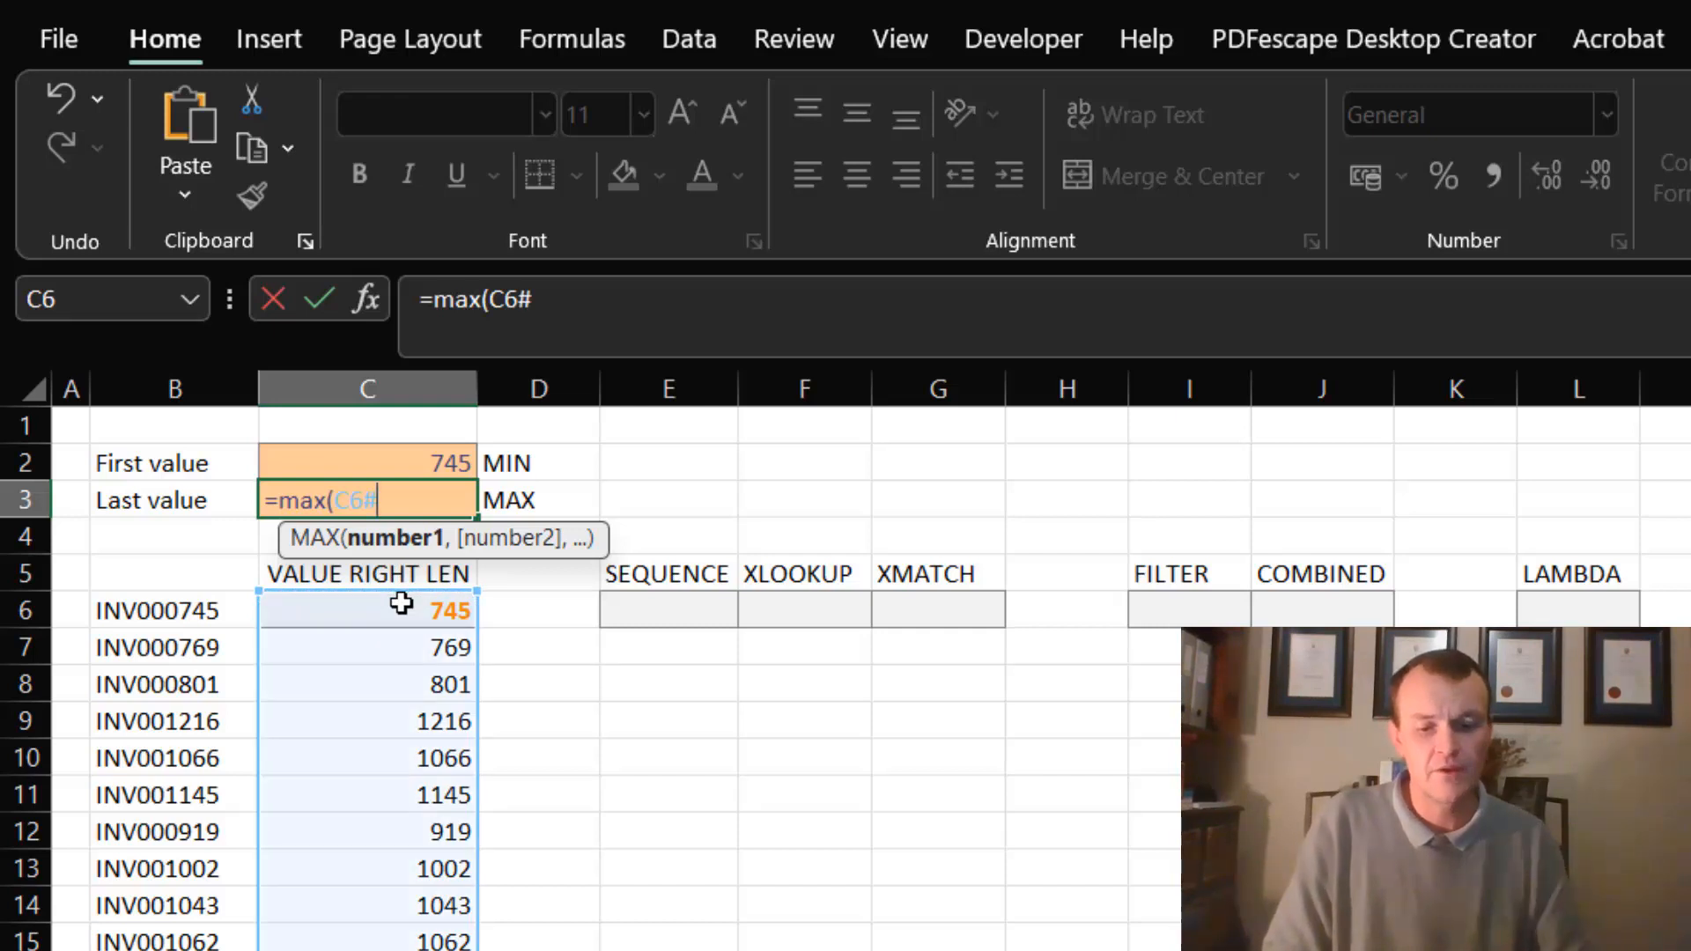
type(")")
key("Return")
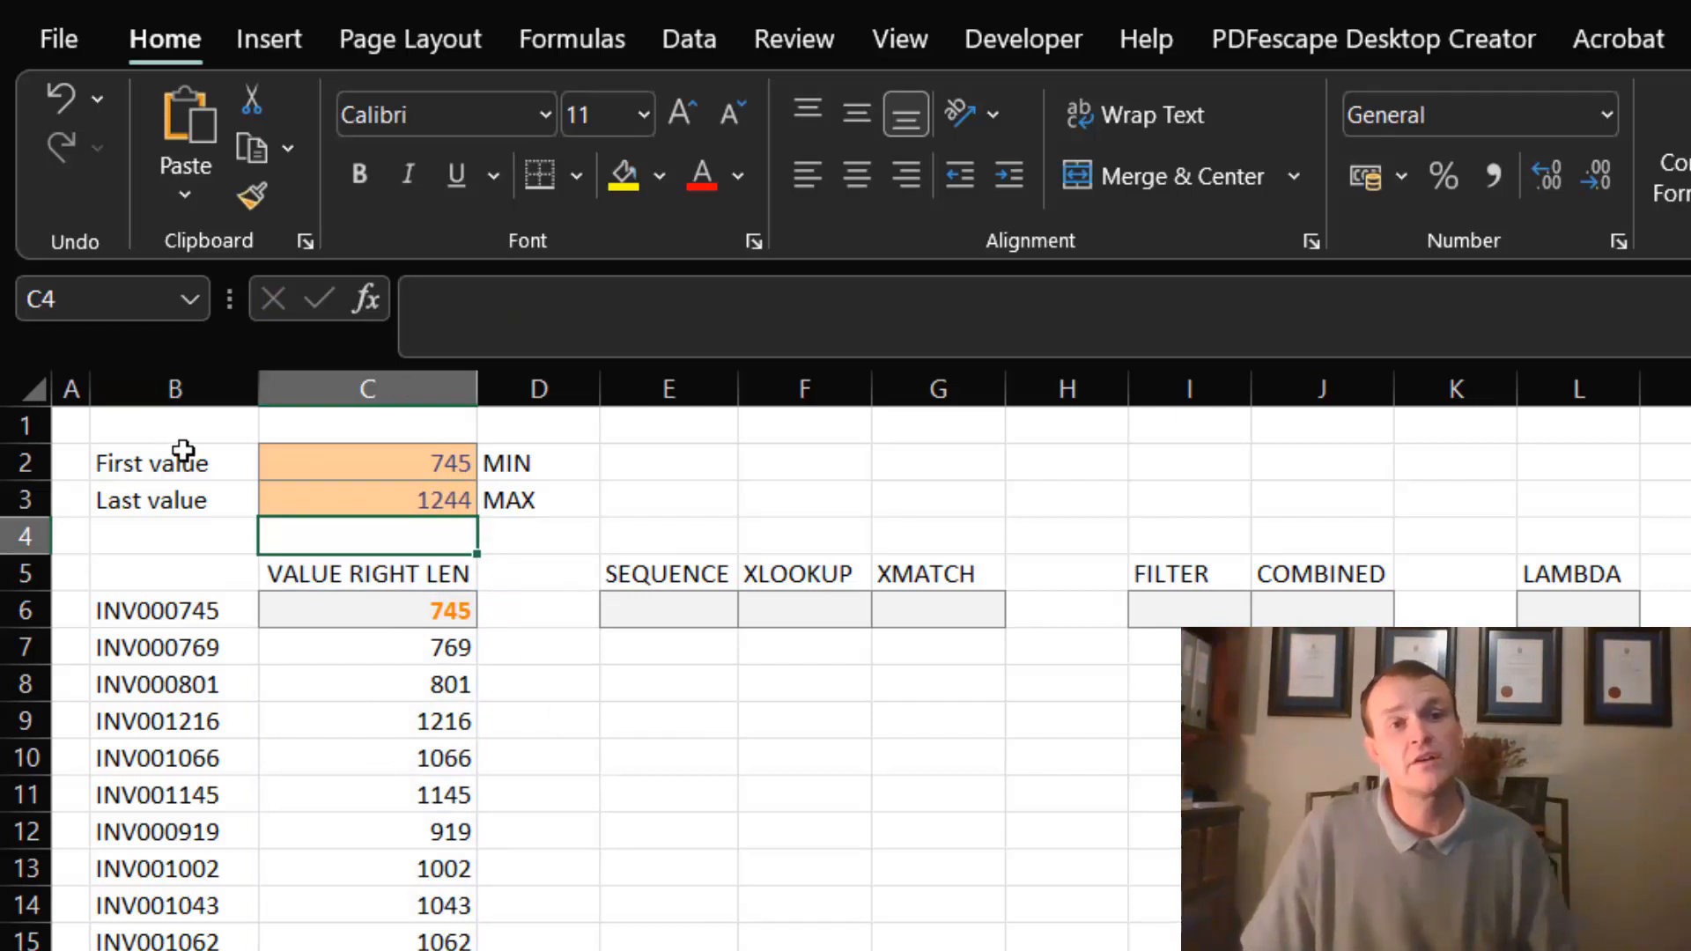
left_click(405, 449)
left_click(393, 496)
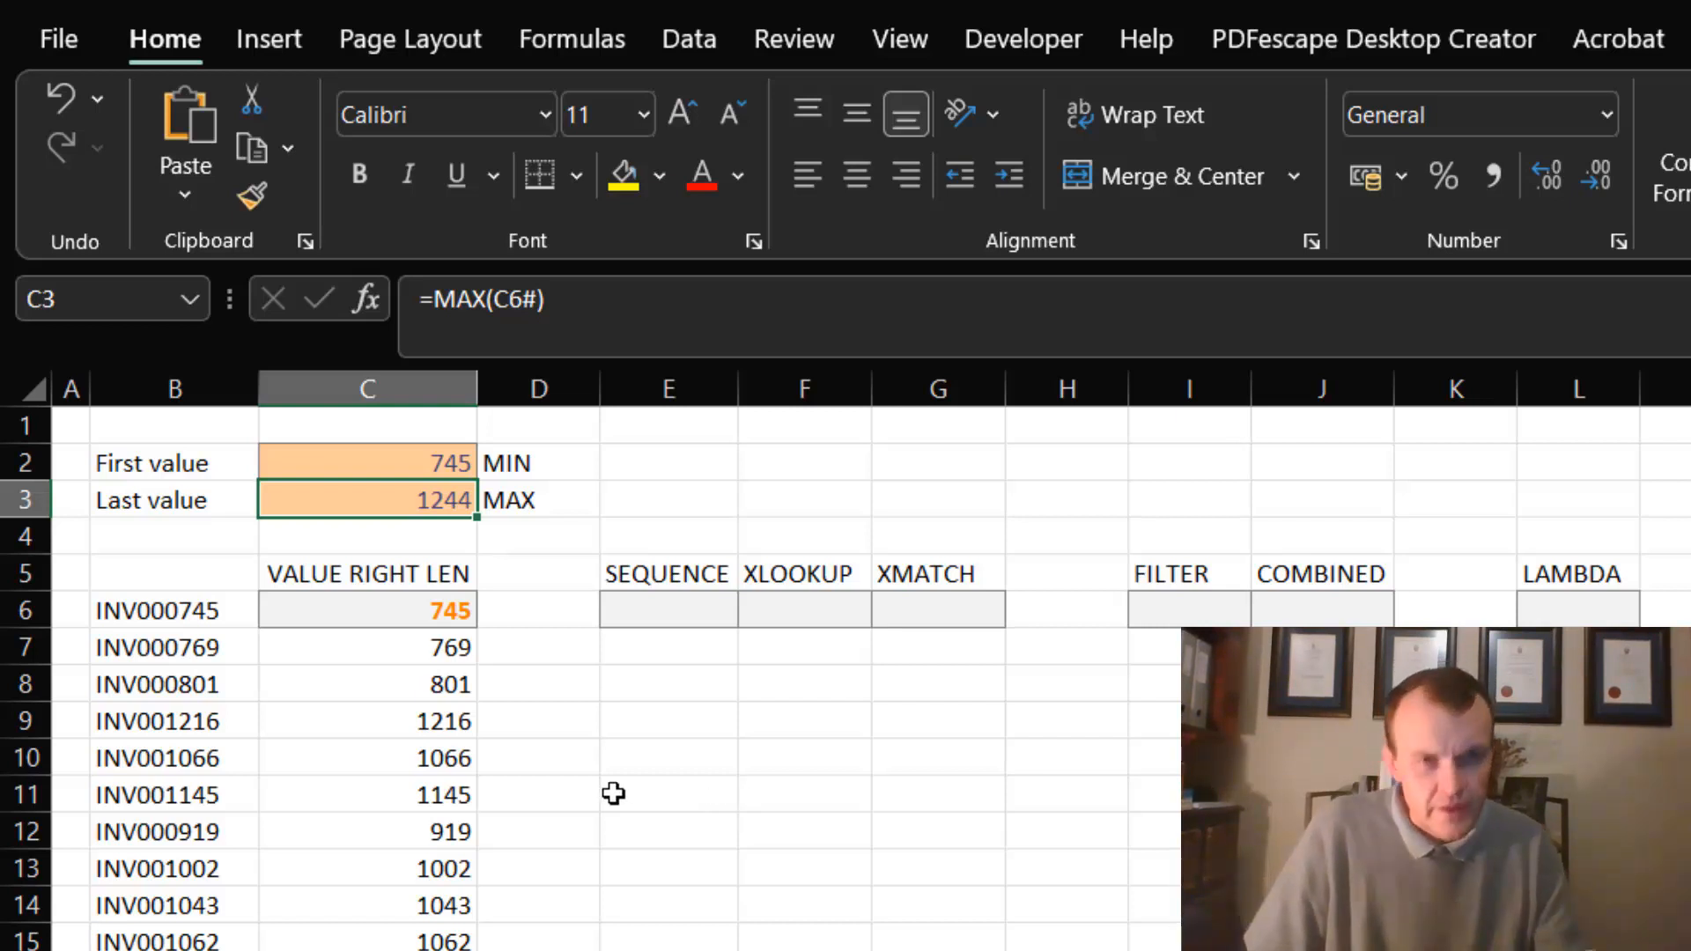
- Enter =SEQUENCE(C3-C2+1,,C2) in E6 to spill every number from the first value to the last
left_click(660, 607)
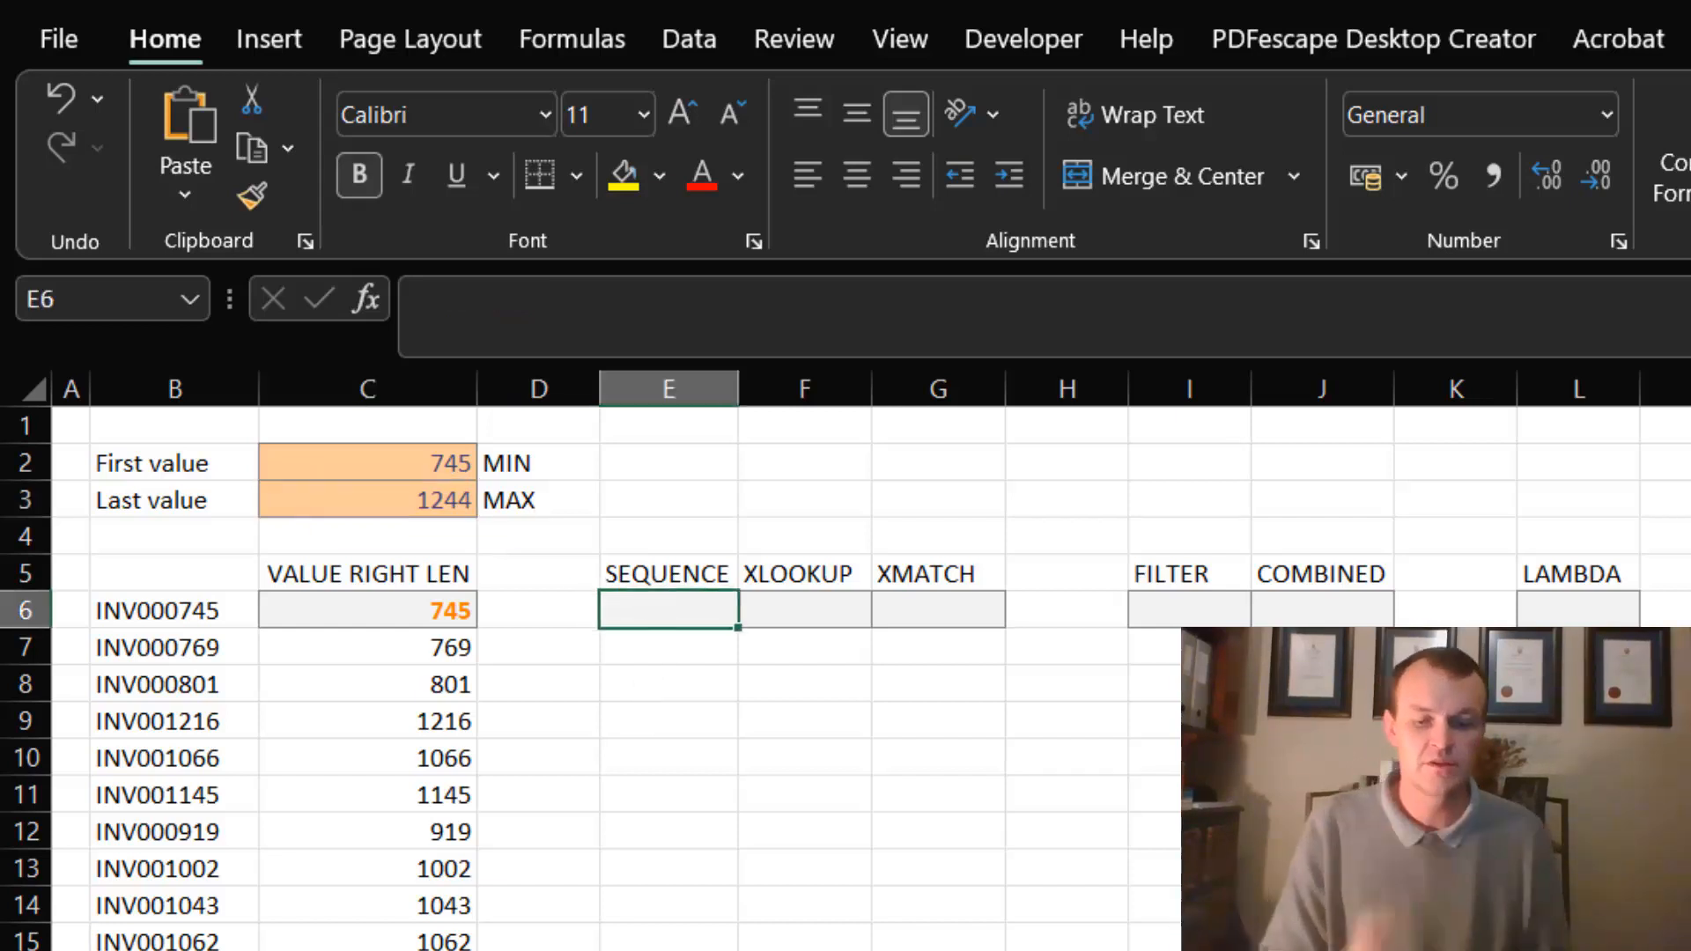
type("=se")
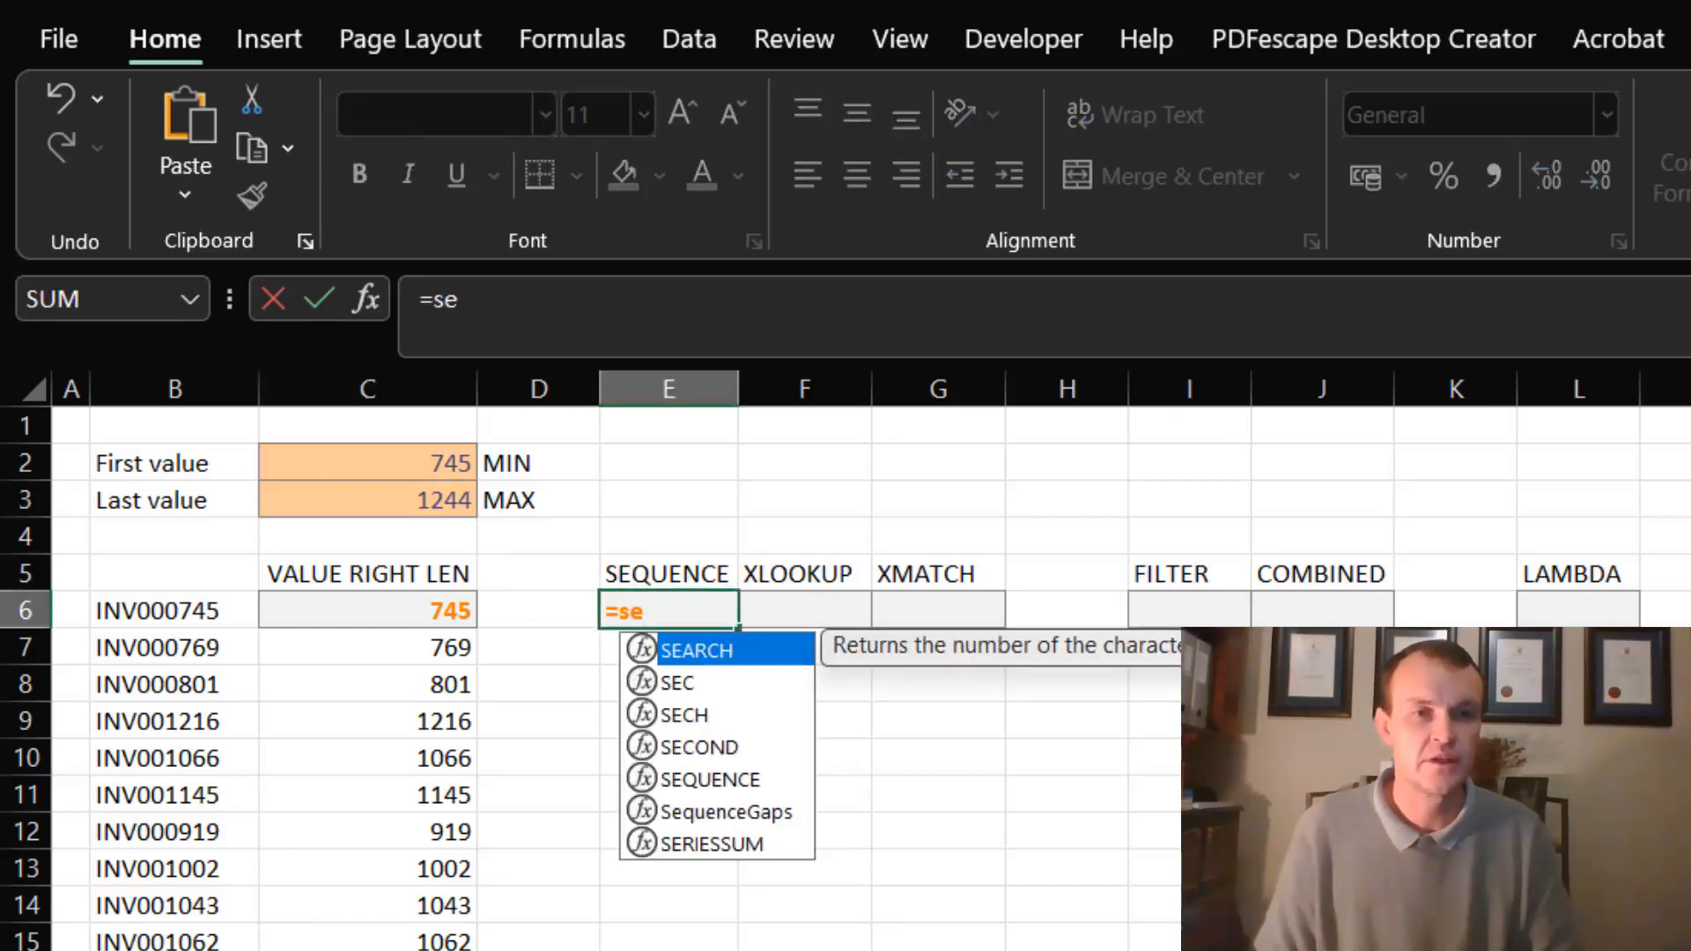
type("q")
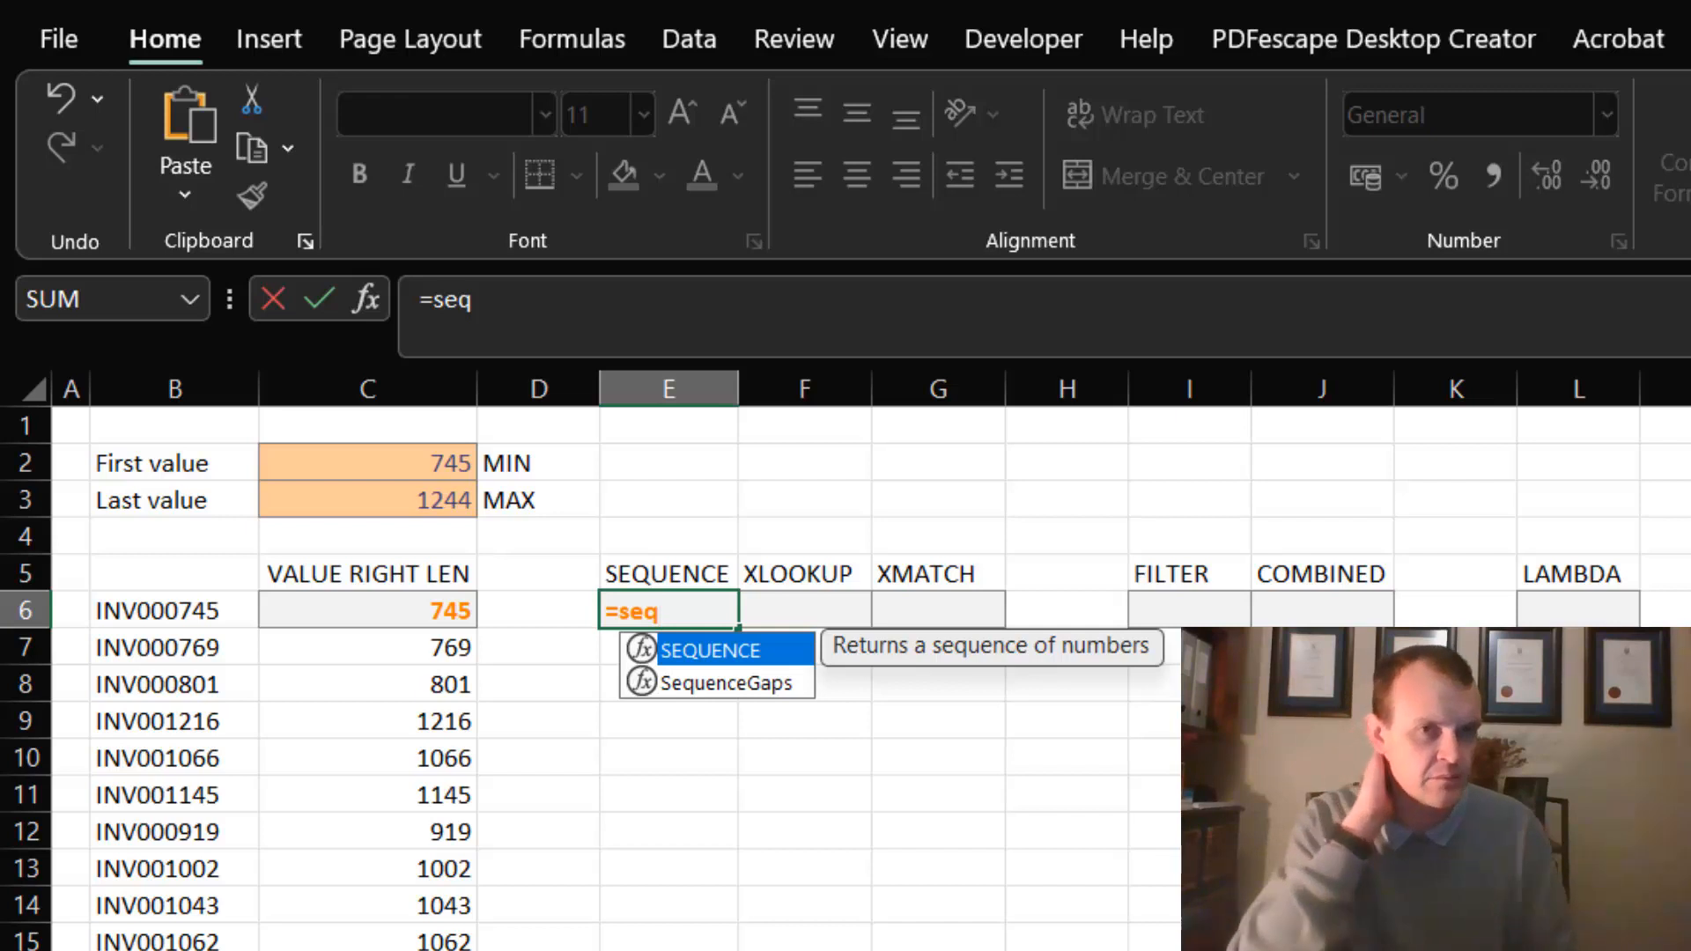
key("Tab")
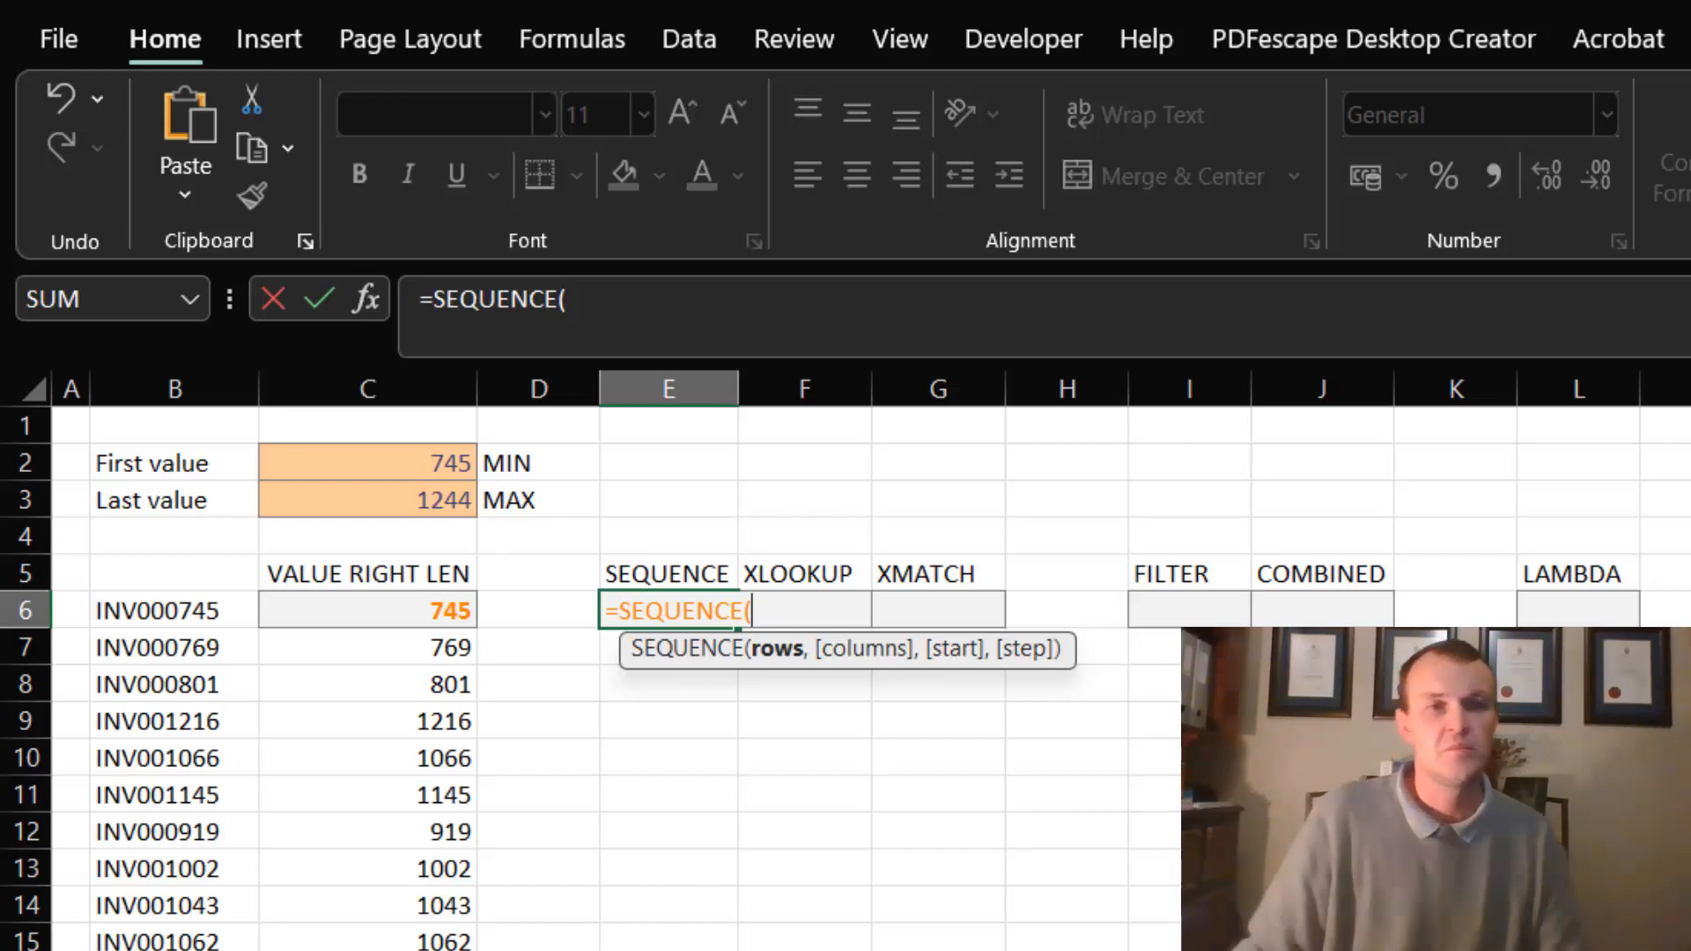
left_click(440, 498)
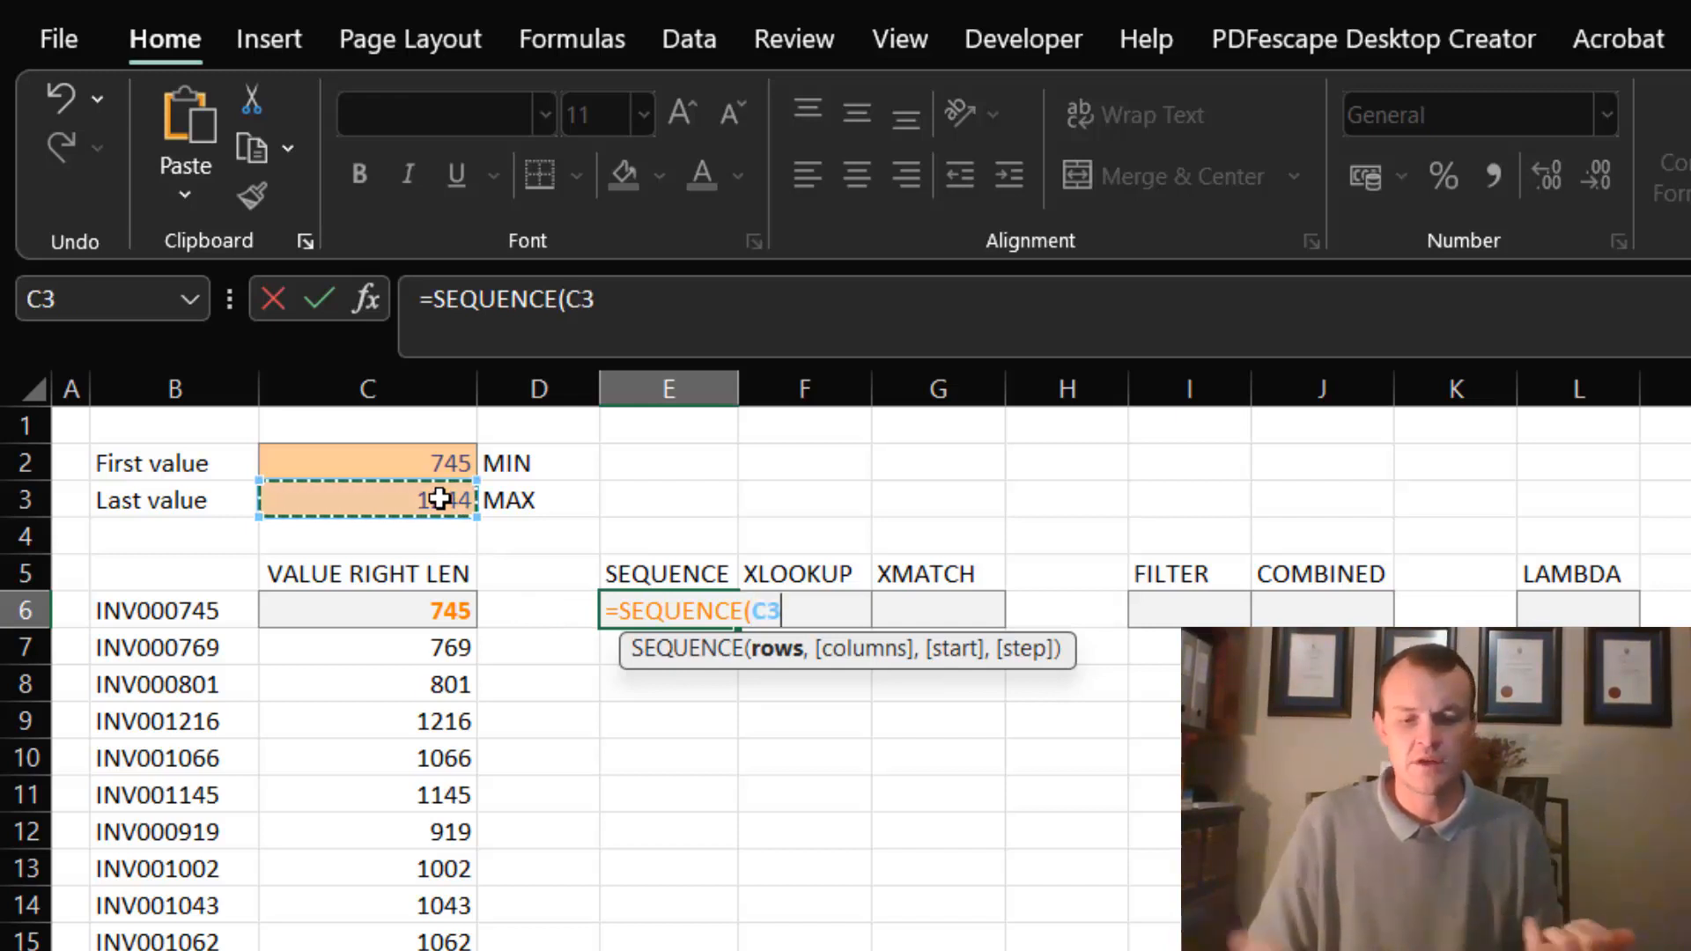
type("-")
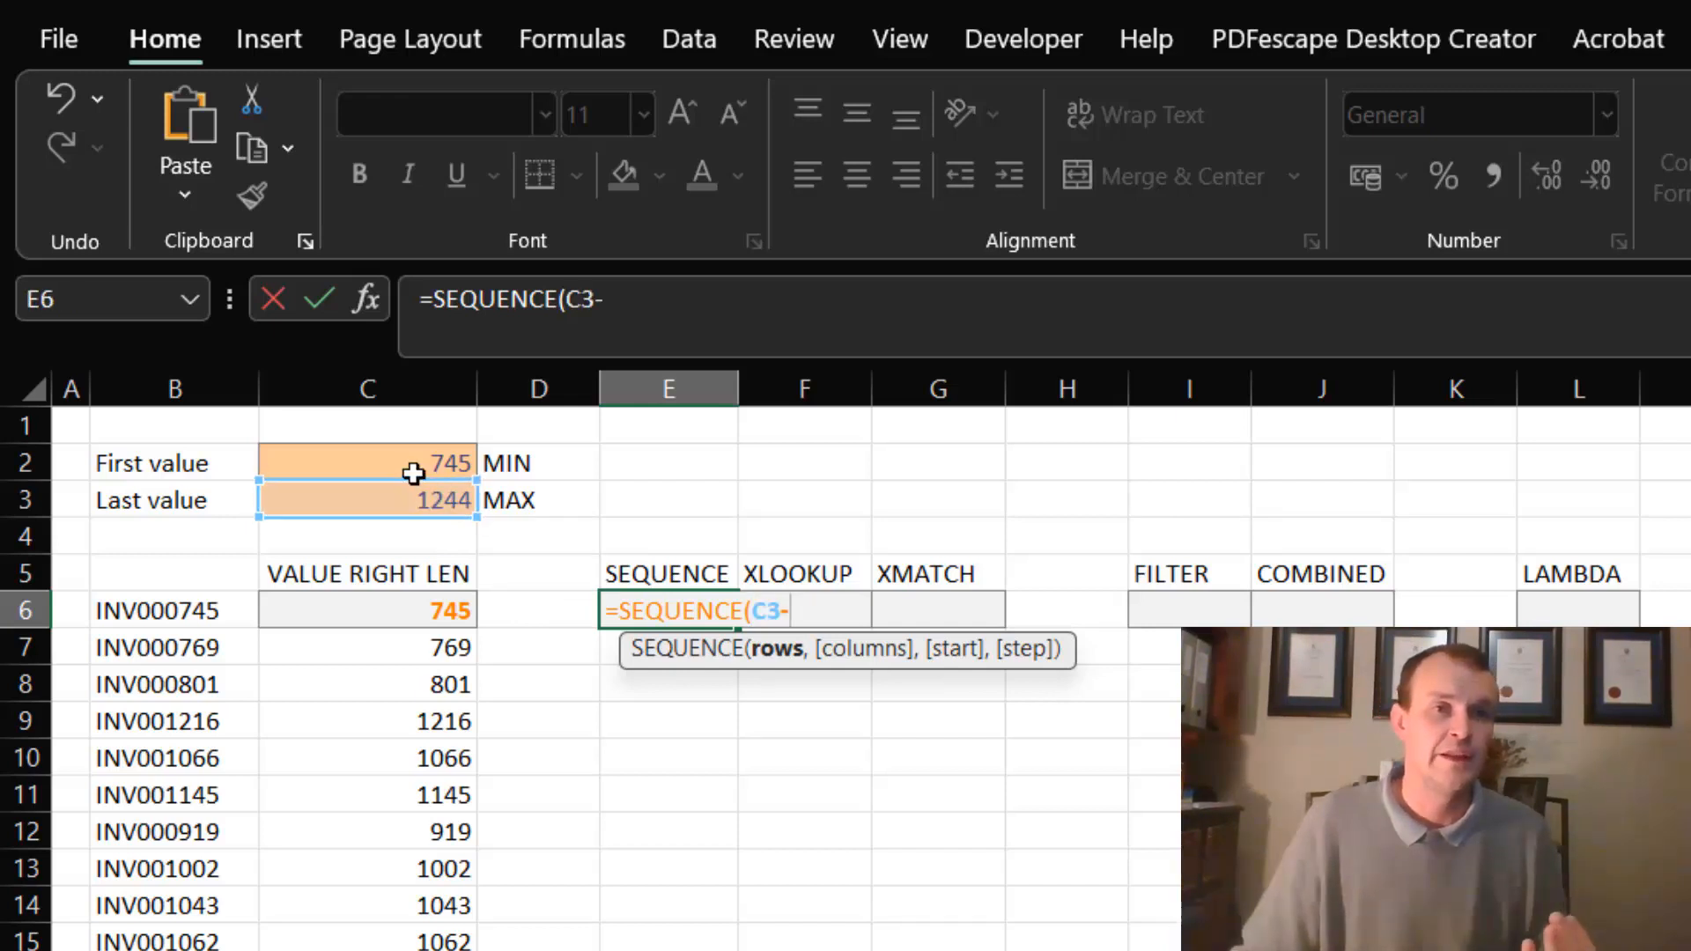
left_click(440, 467)
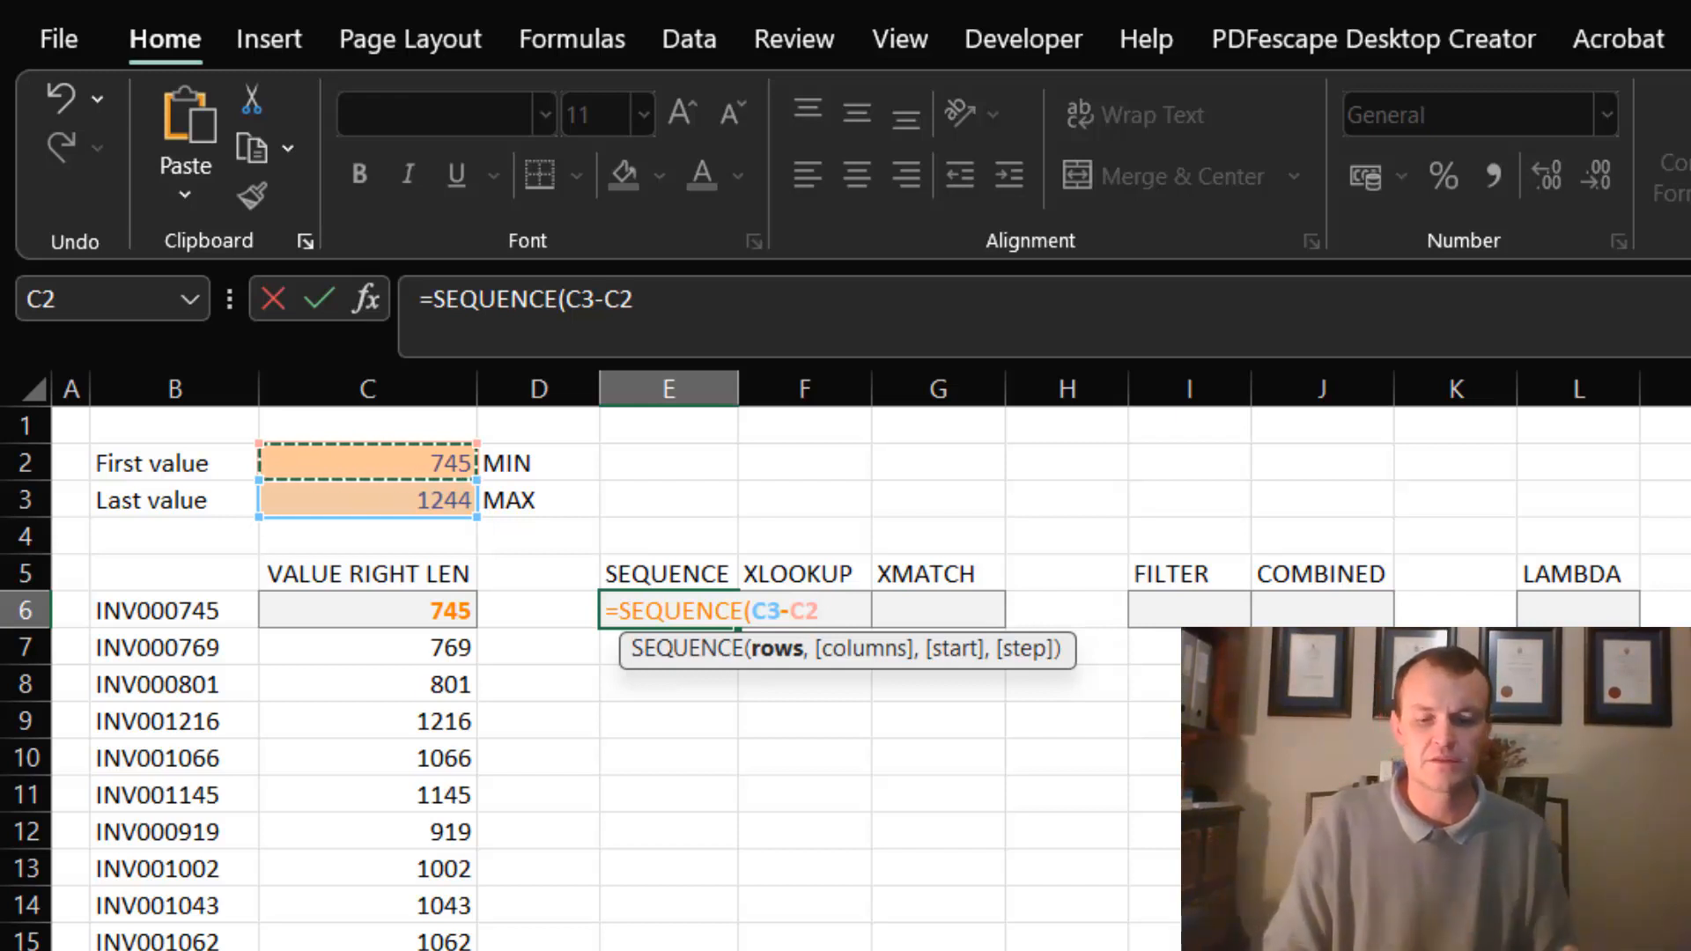
type("+1")
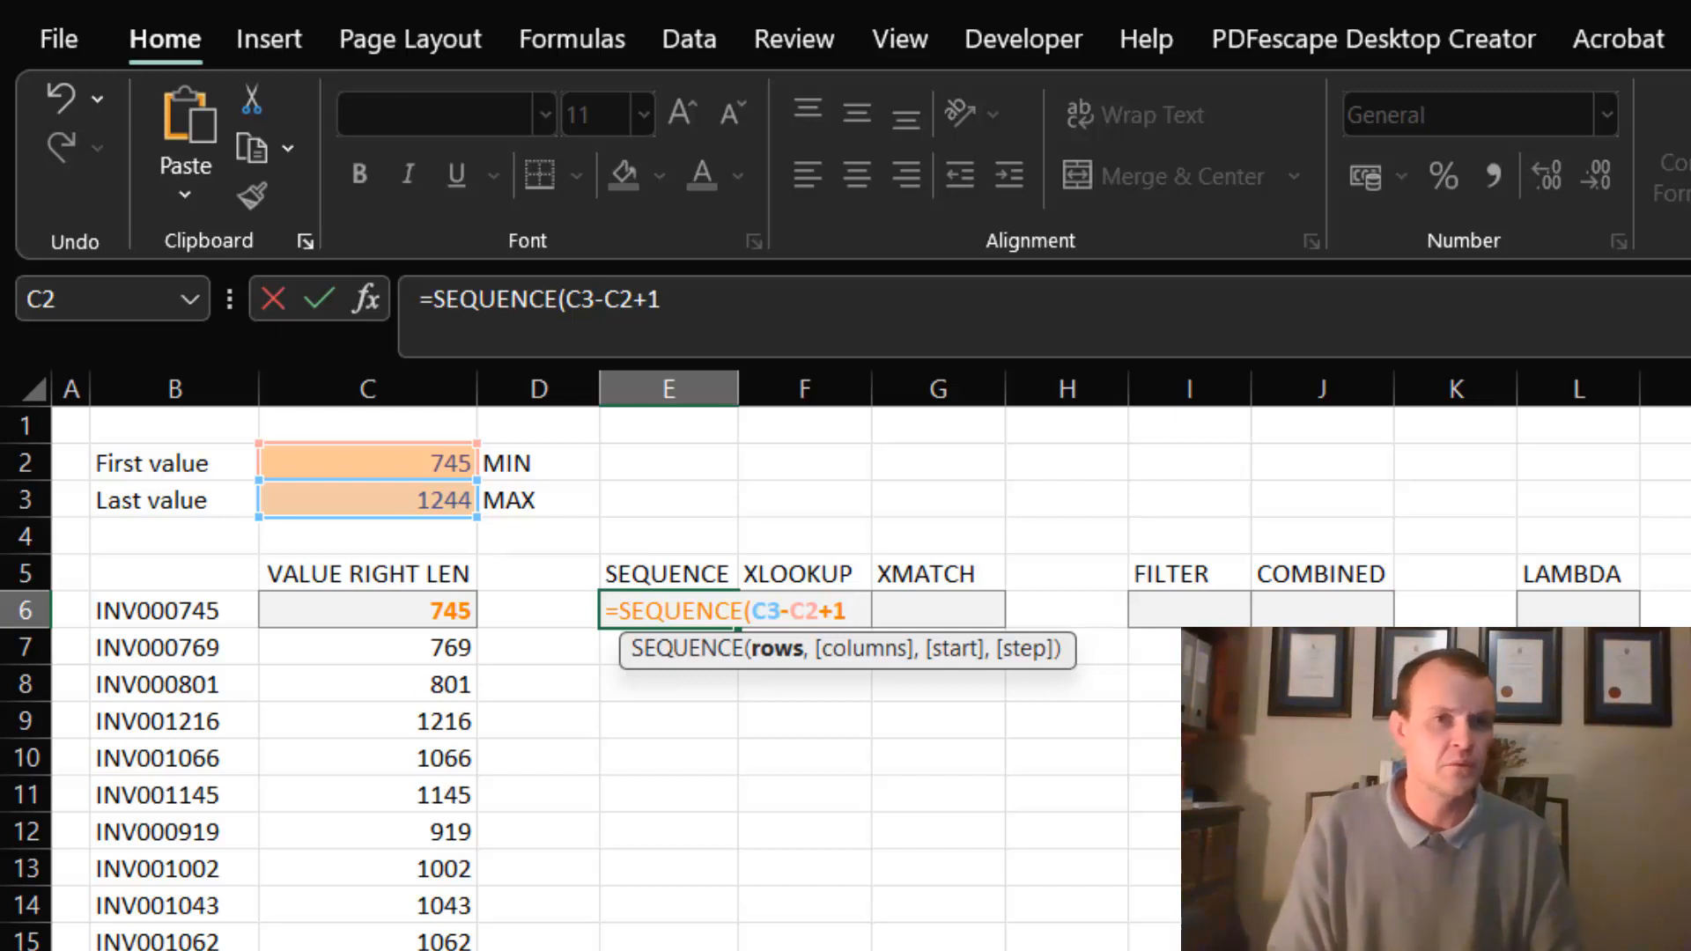
type(",,")
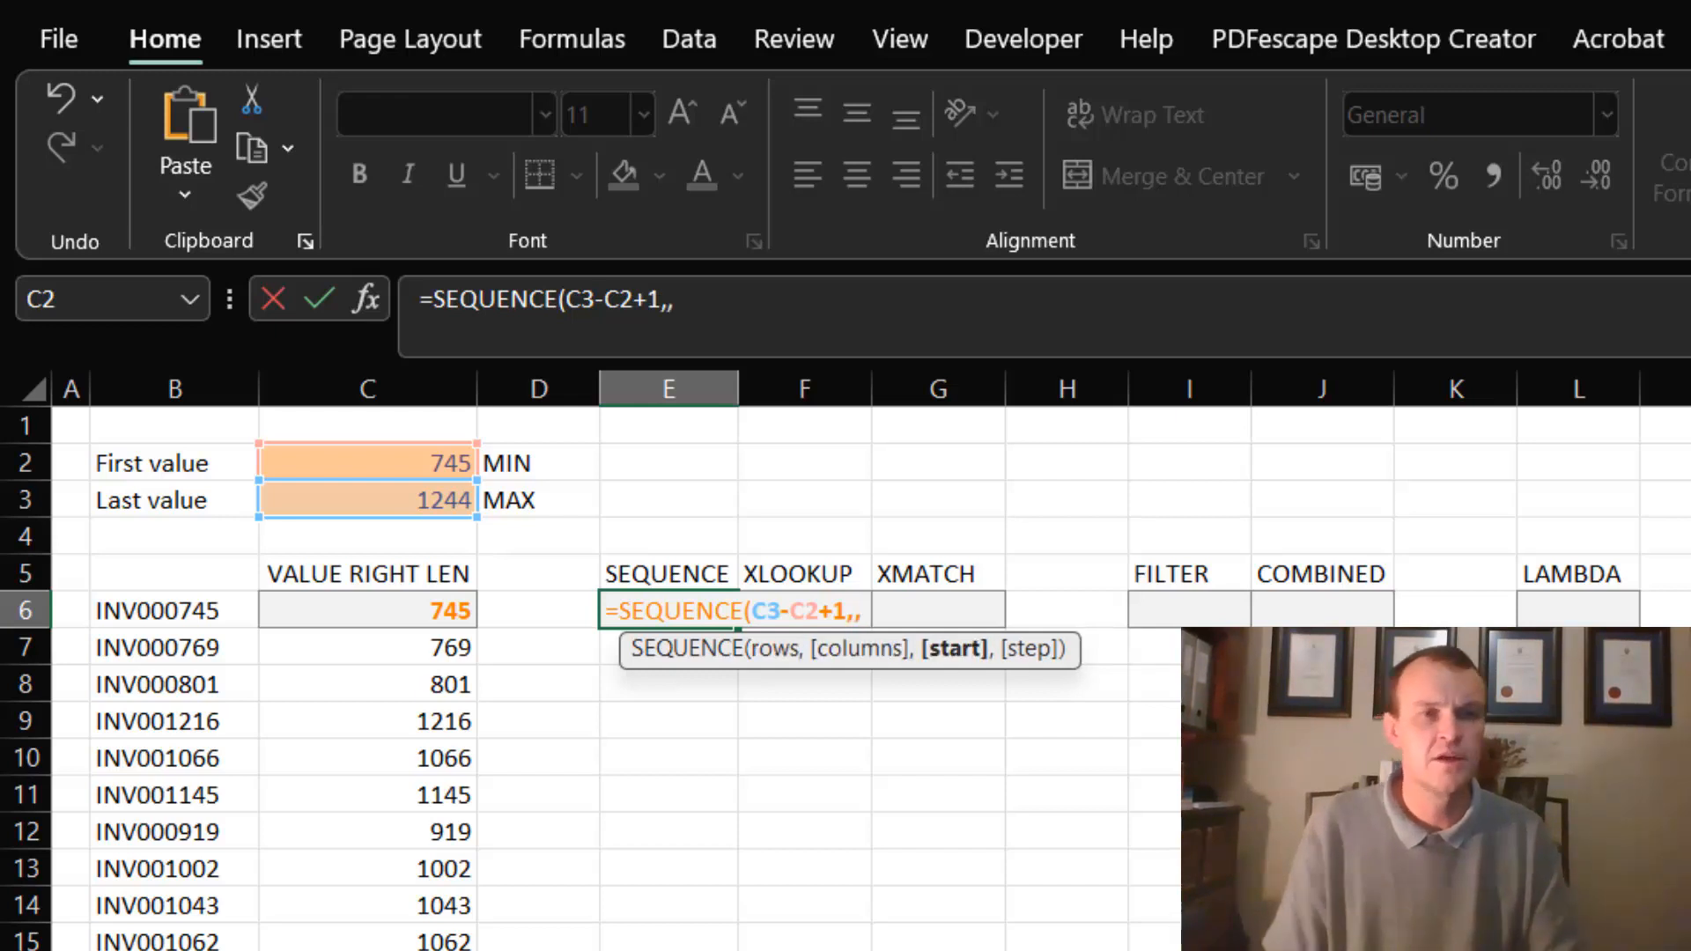
left_click(439, 455)
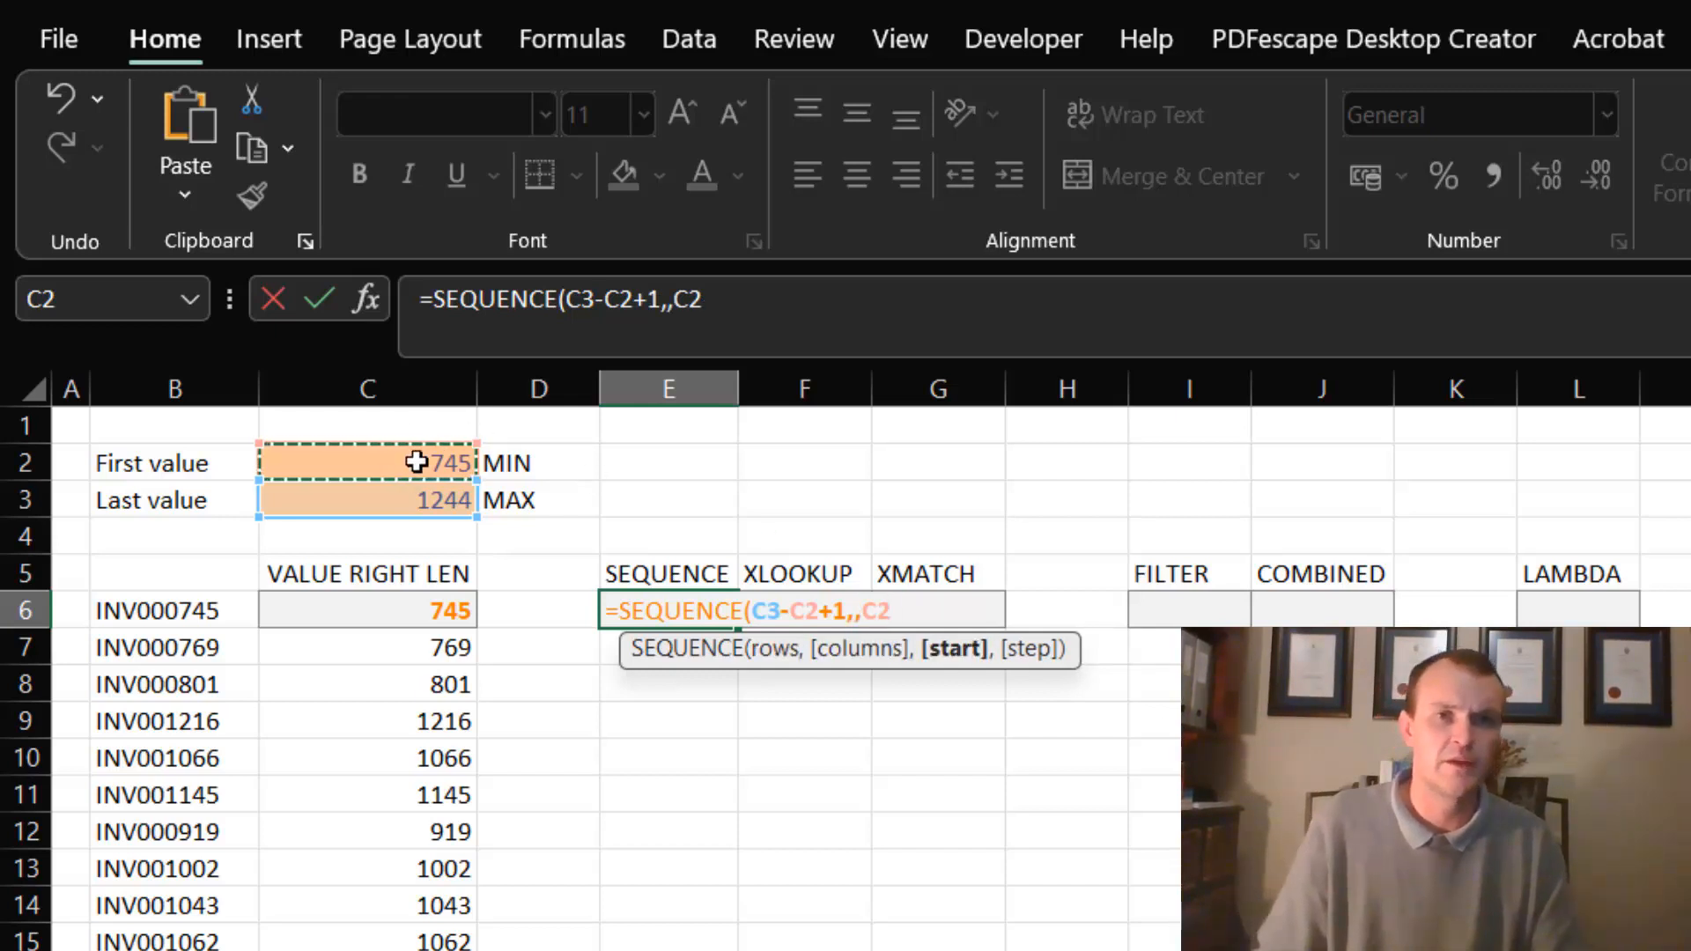
type(")")
key("Return")
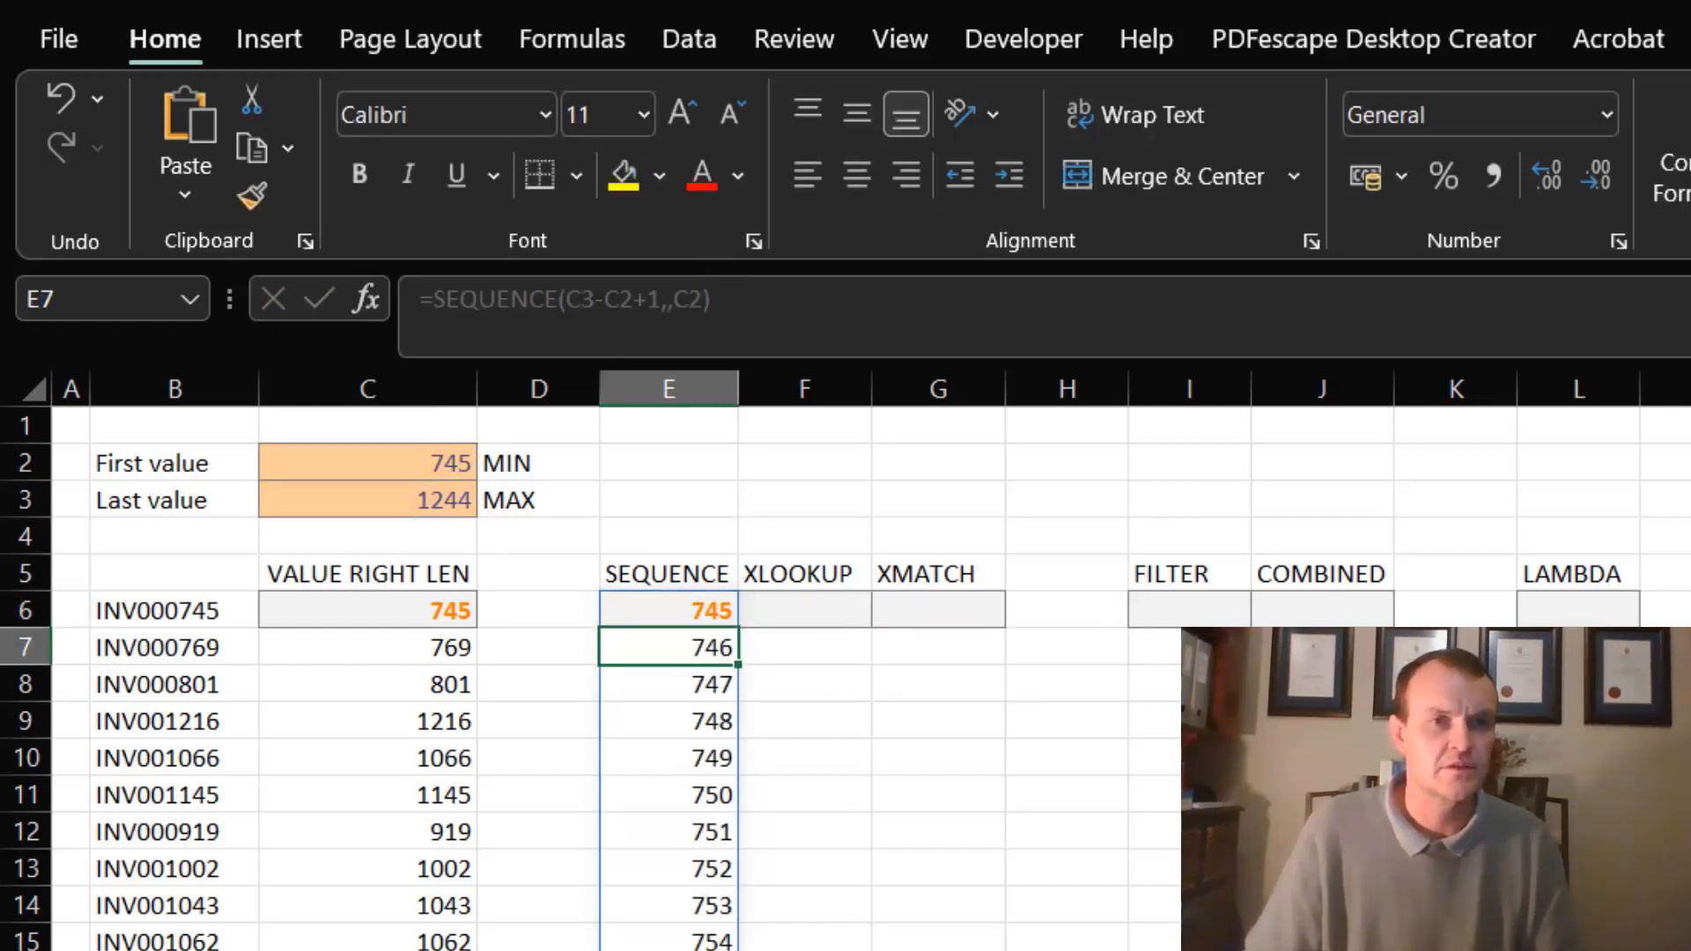
- Examine the spilled sequence in column E to its last row, including the rows beyond the invoice list, and return to the top
left_click(718, 853)
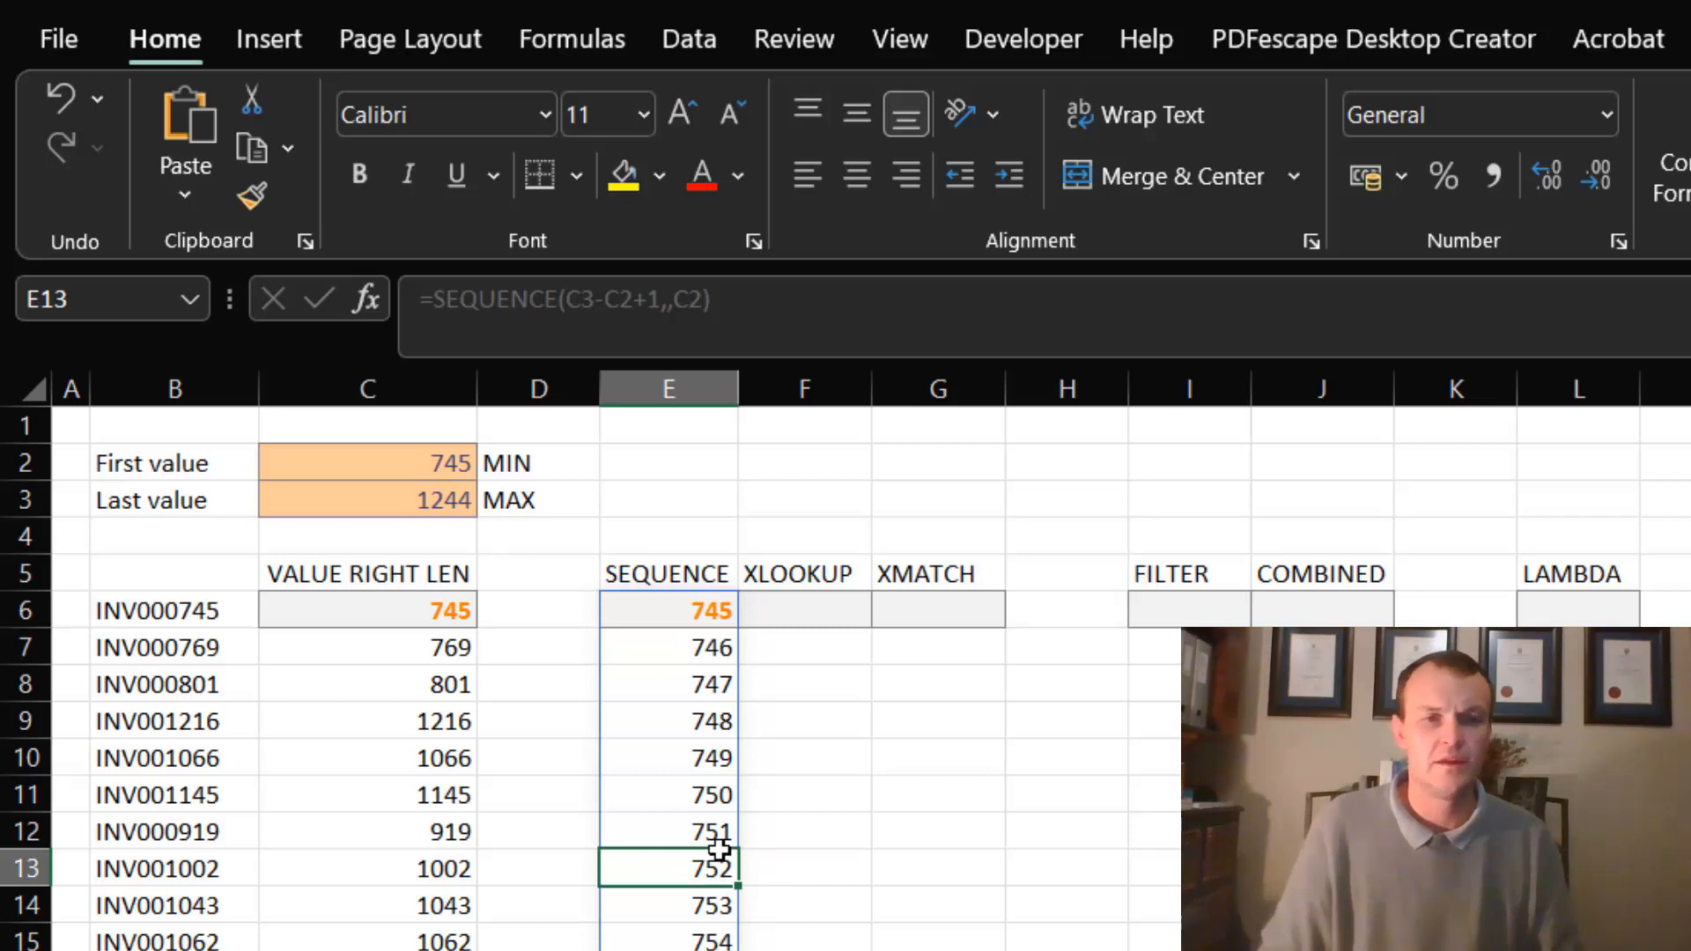
key("ctrl+Down")
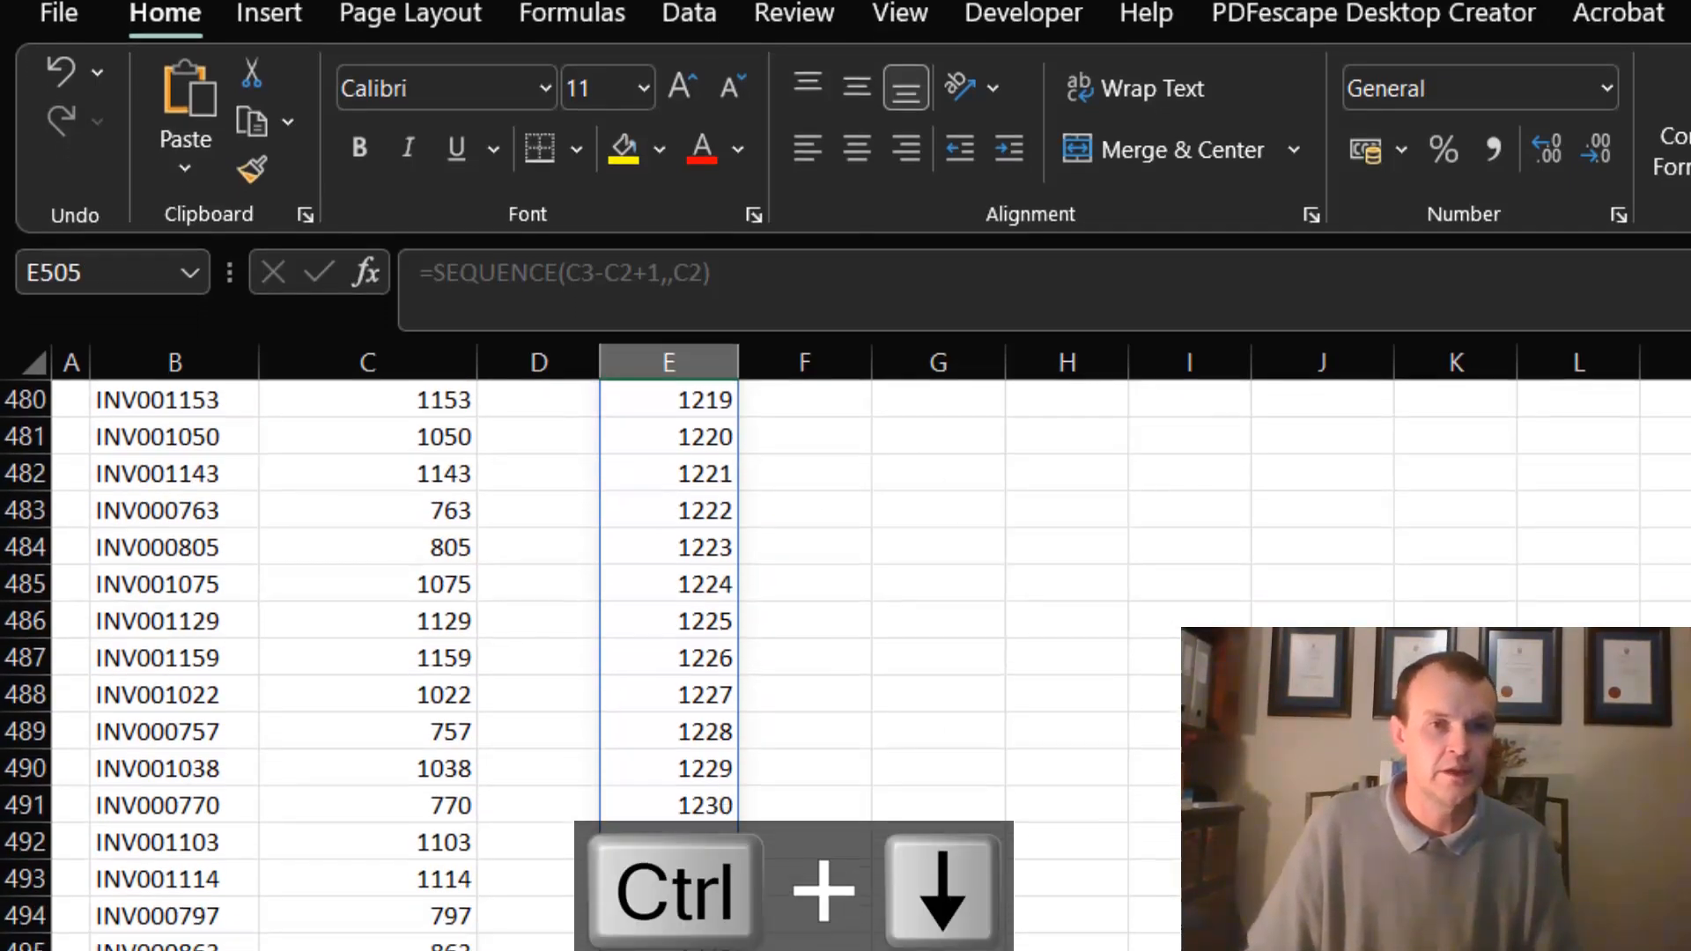
left_click(695, 639)
key("ctrl+shift+Down")
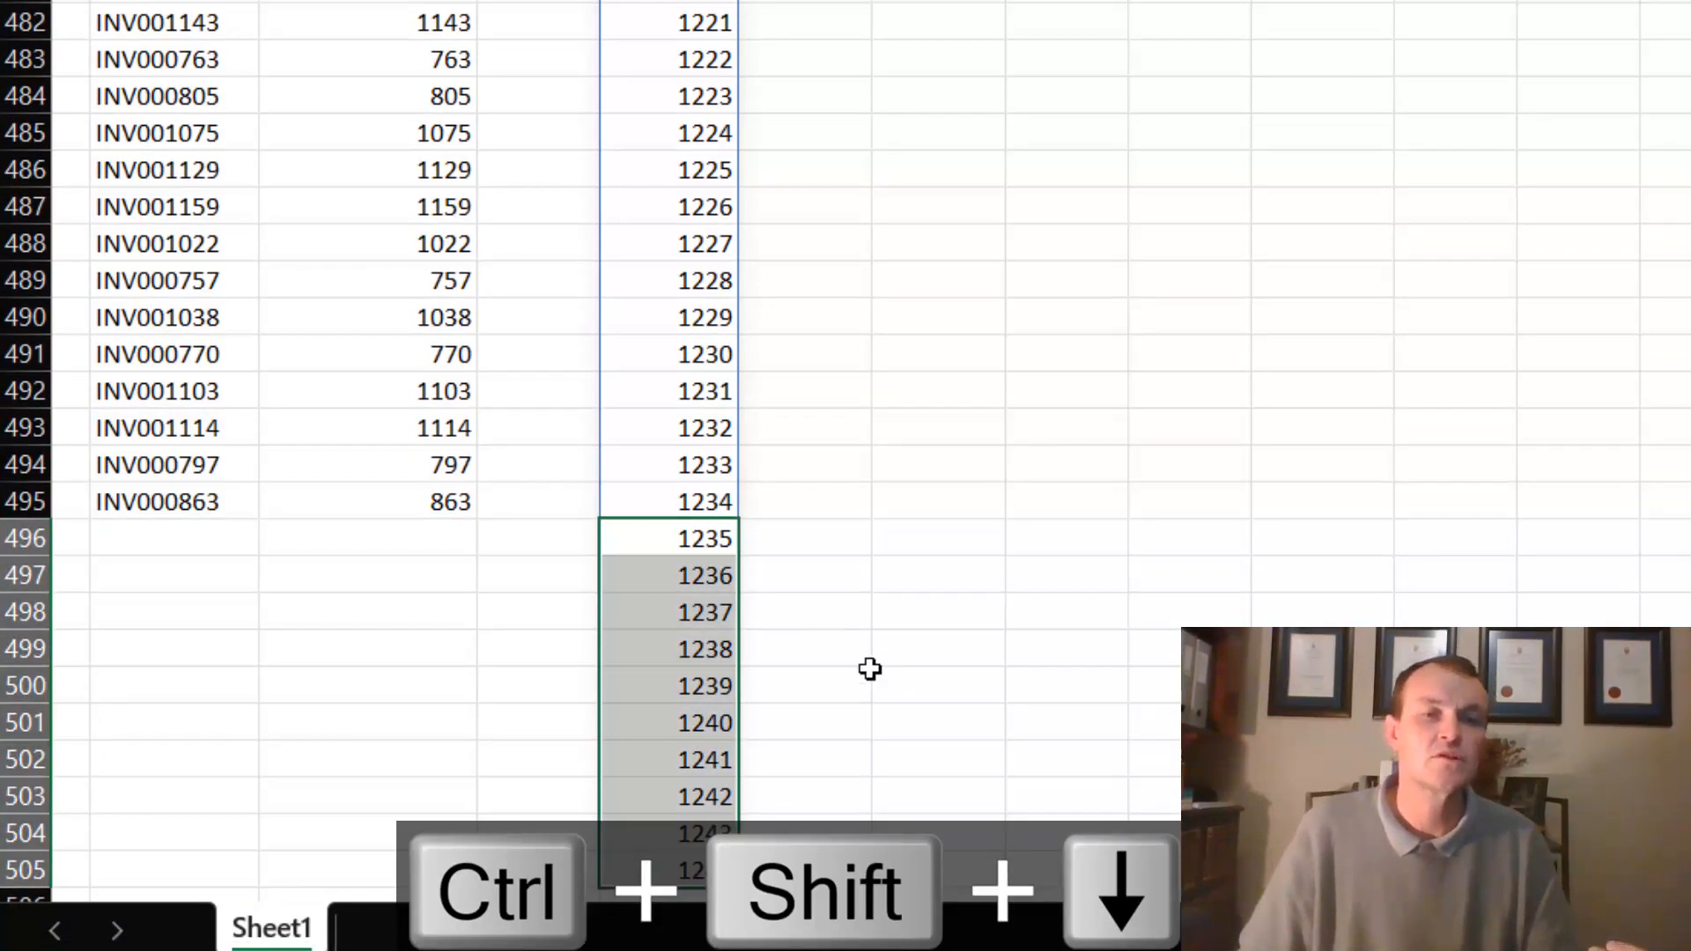
left_click(674, 278)
key("ctrl+Up")
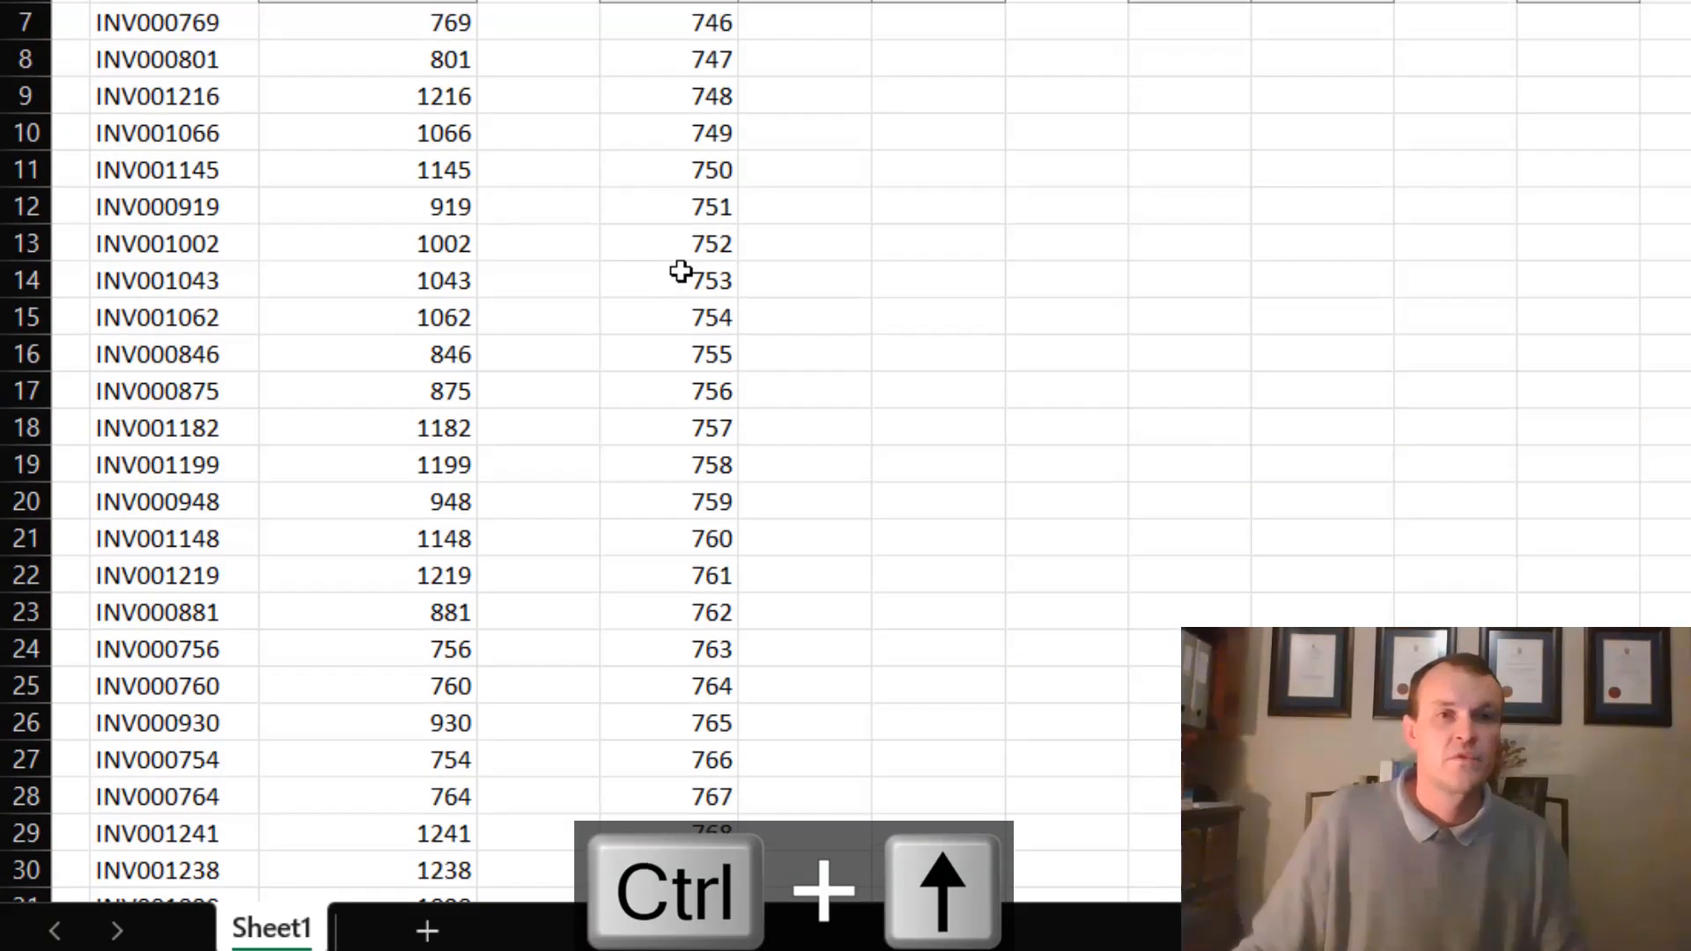
left_click_drag(836, 310, 849, 289)
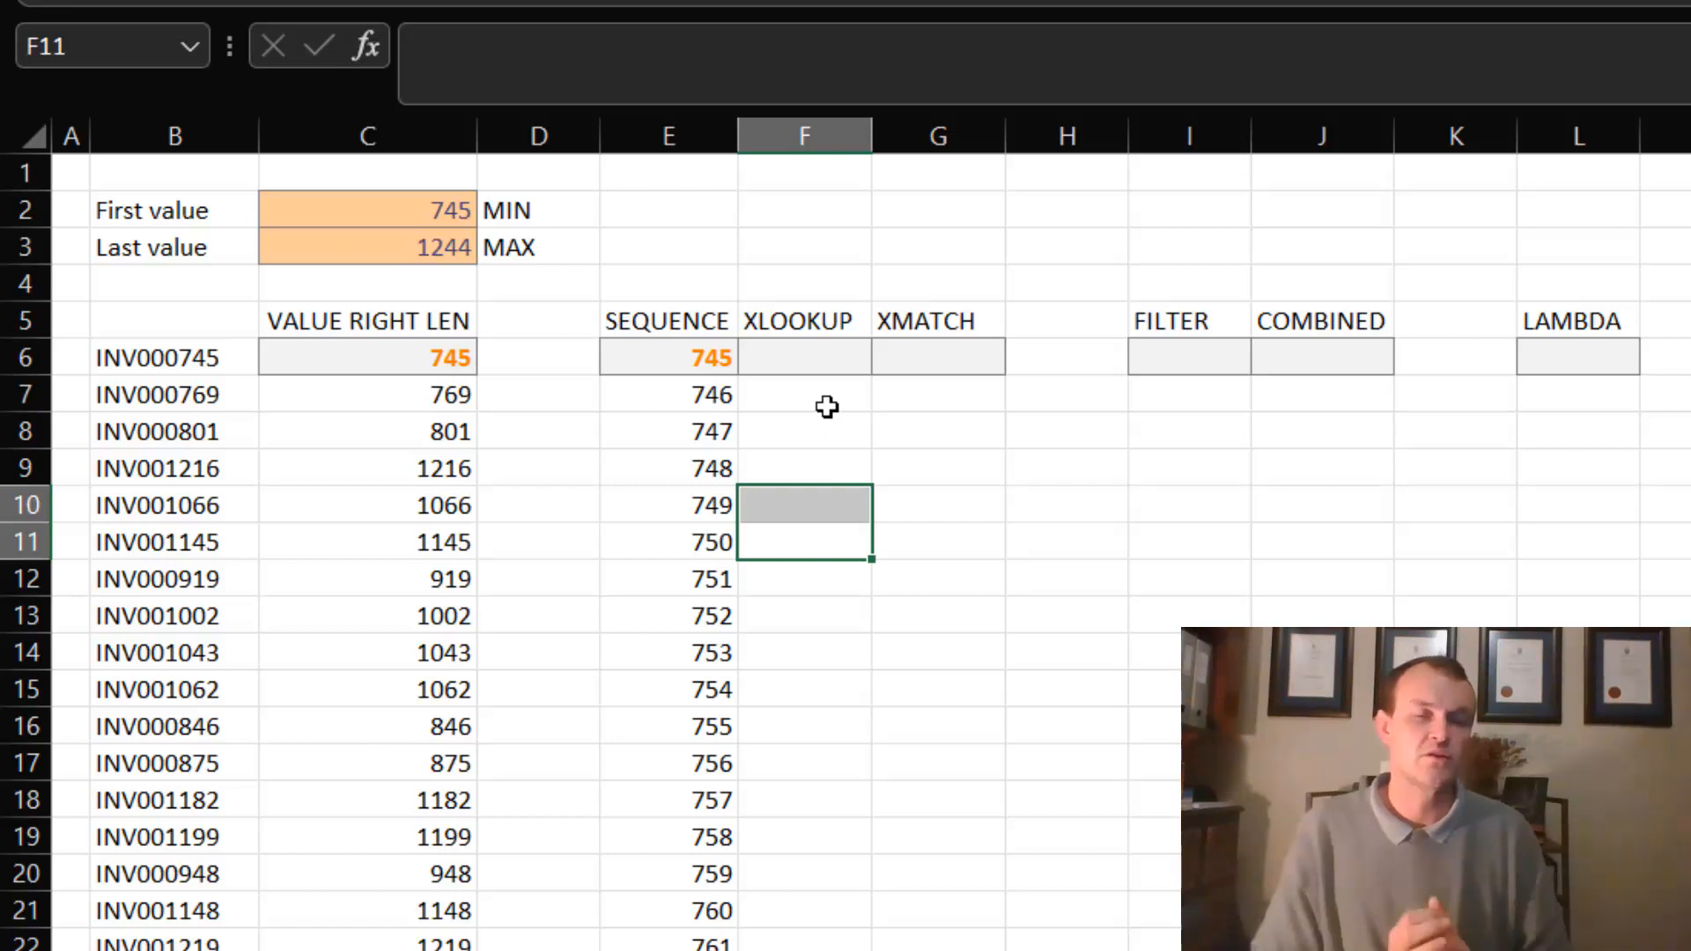
- Enter =XLOOKUP(E6#,C6#,C6#,"Not found") in F6 to look up every sequence number among the extracted invoice values
left_click(812, 353)
type("=xl")
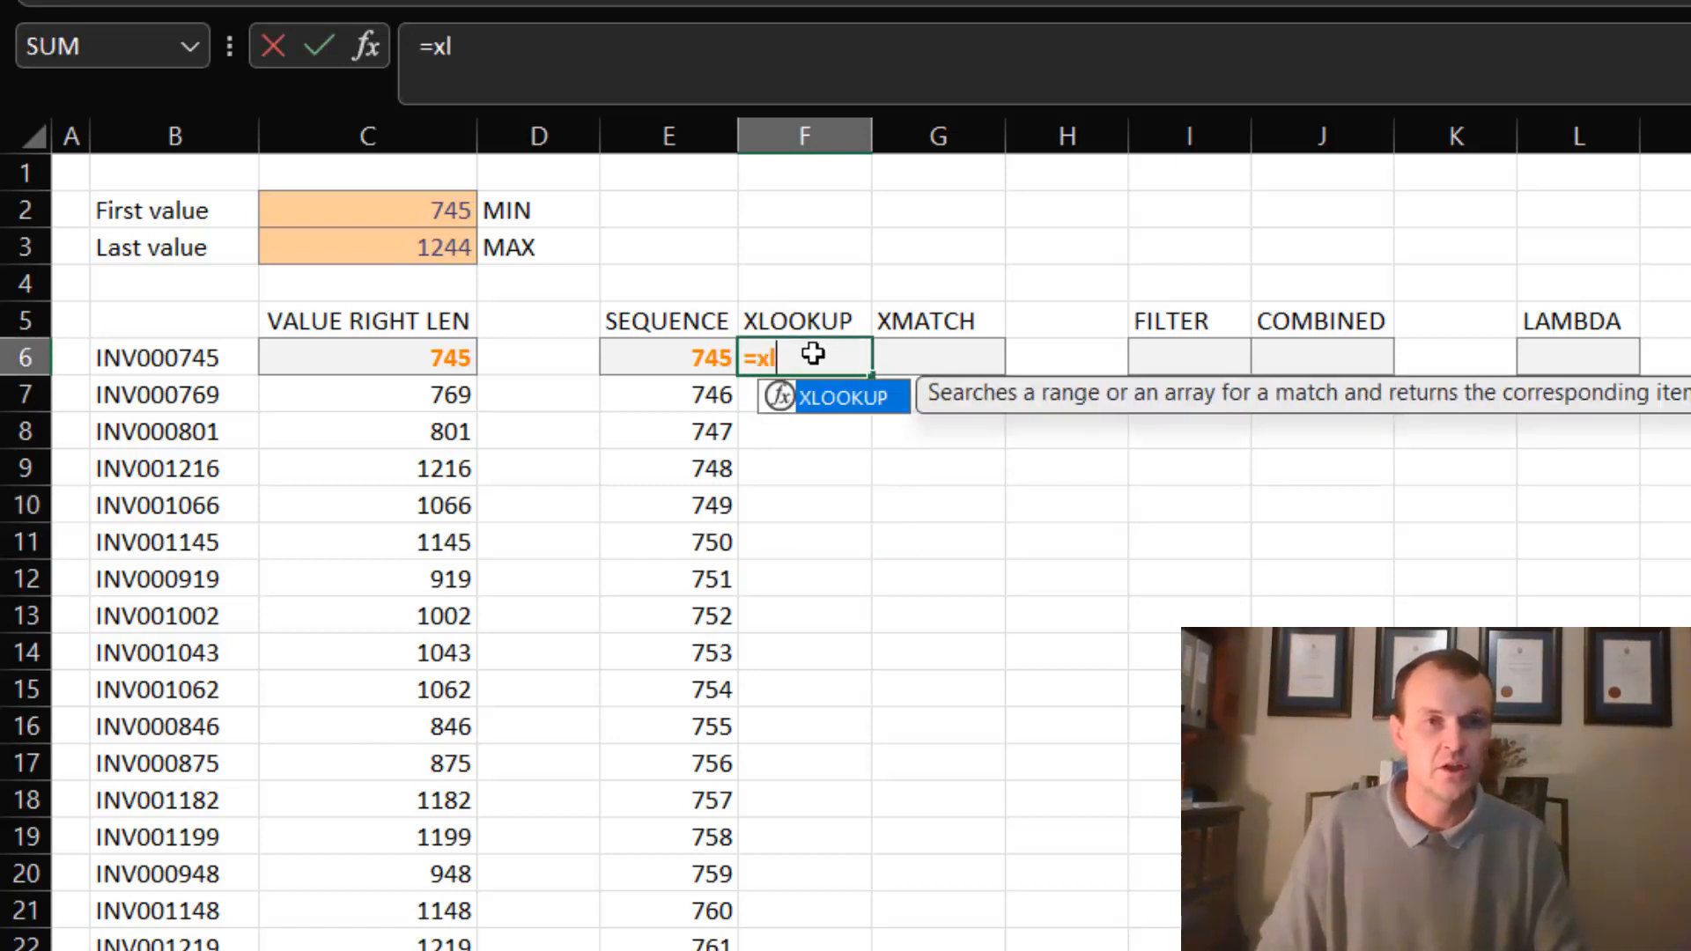
key("Tab")
key("Left")
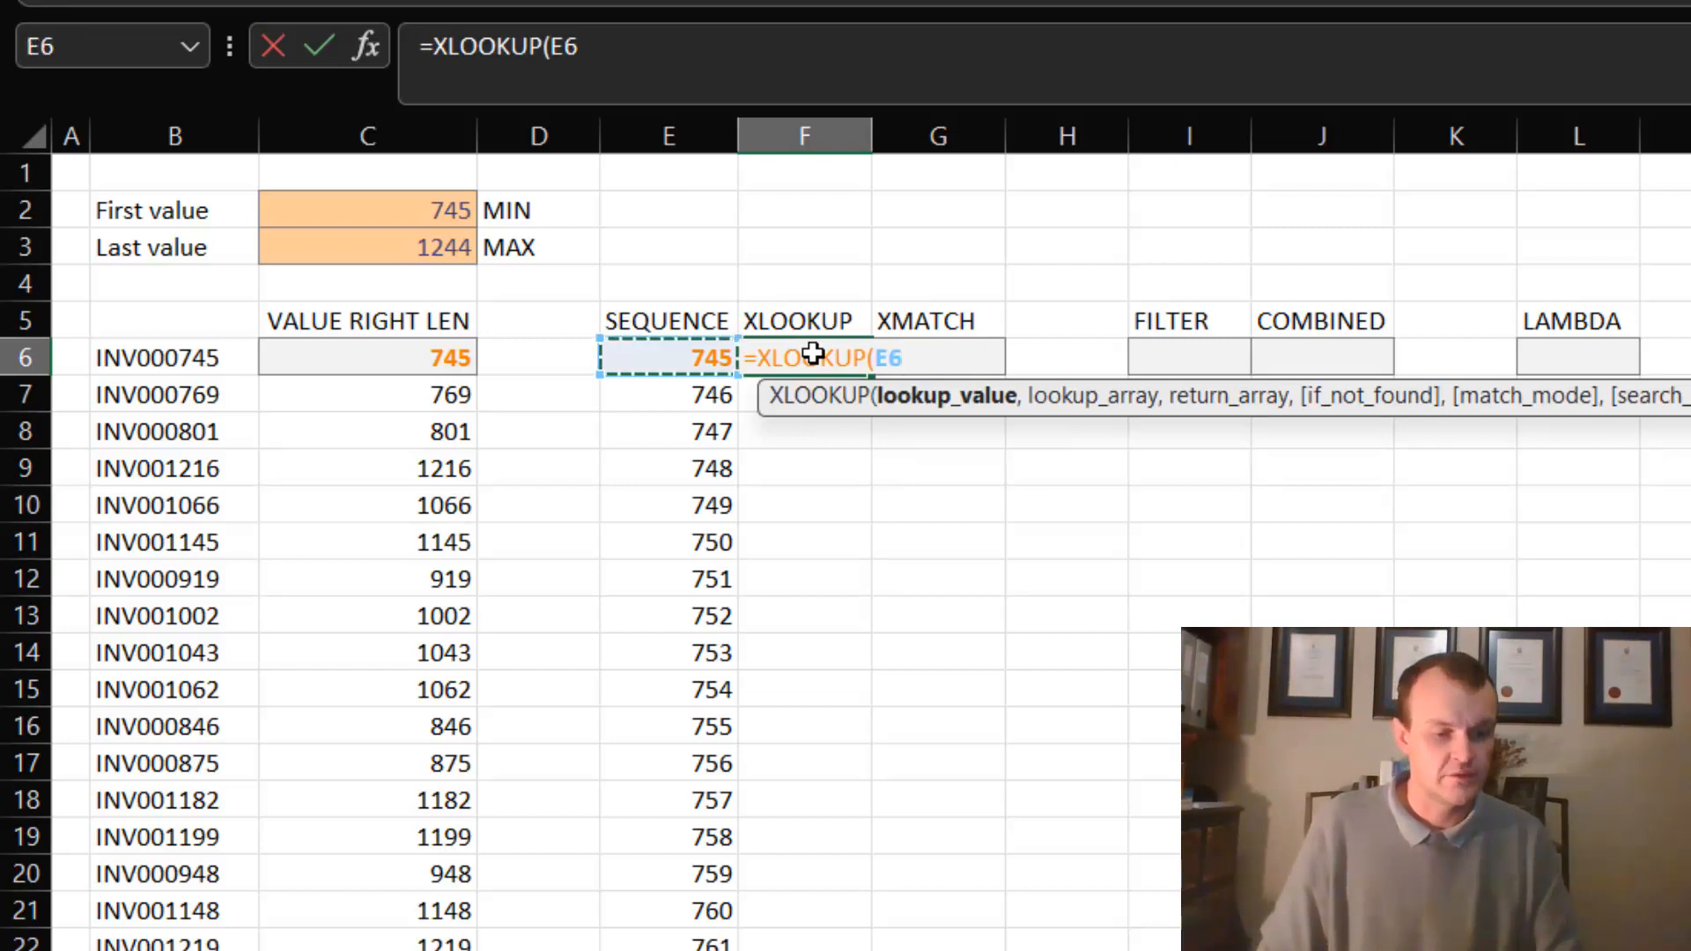
type("#")
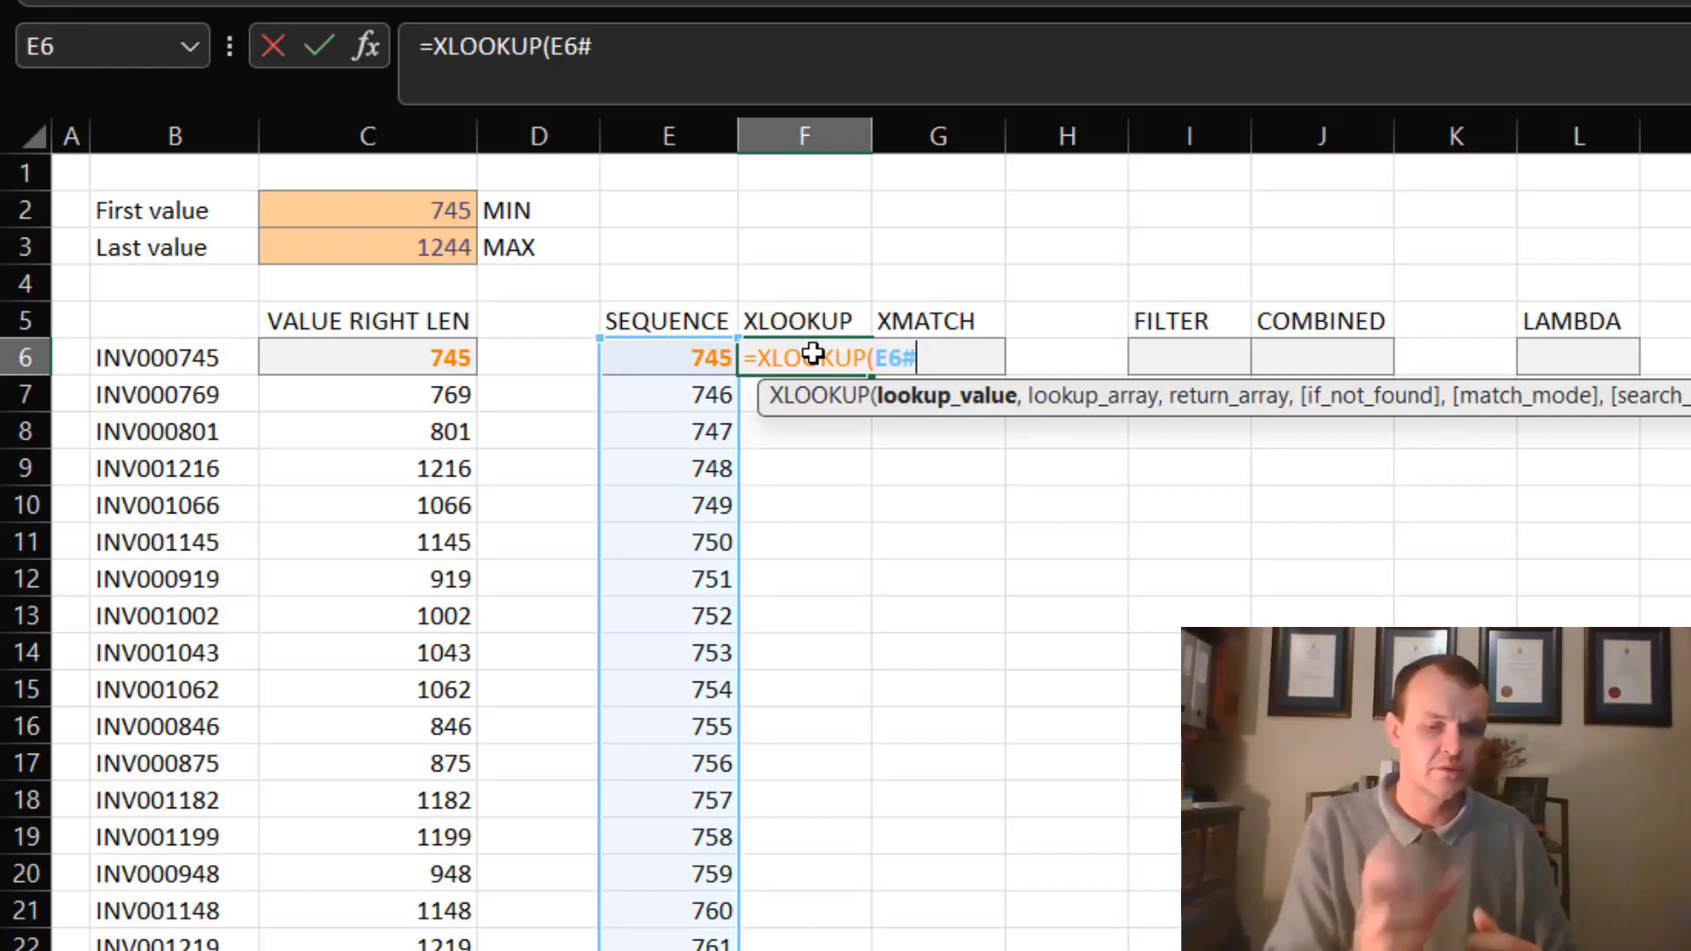
type(",")
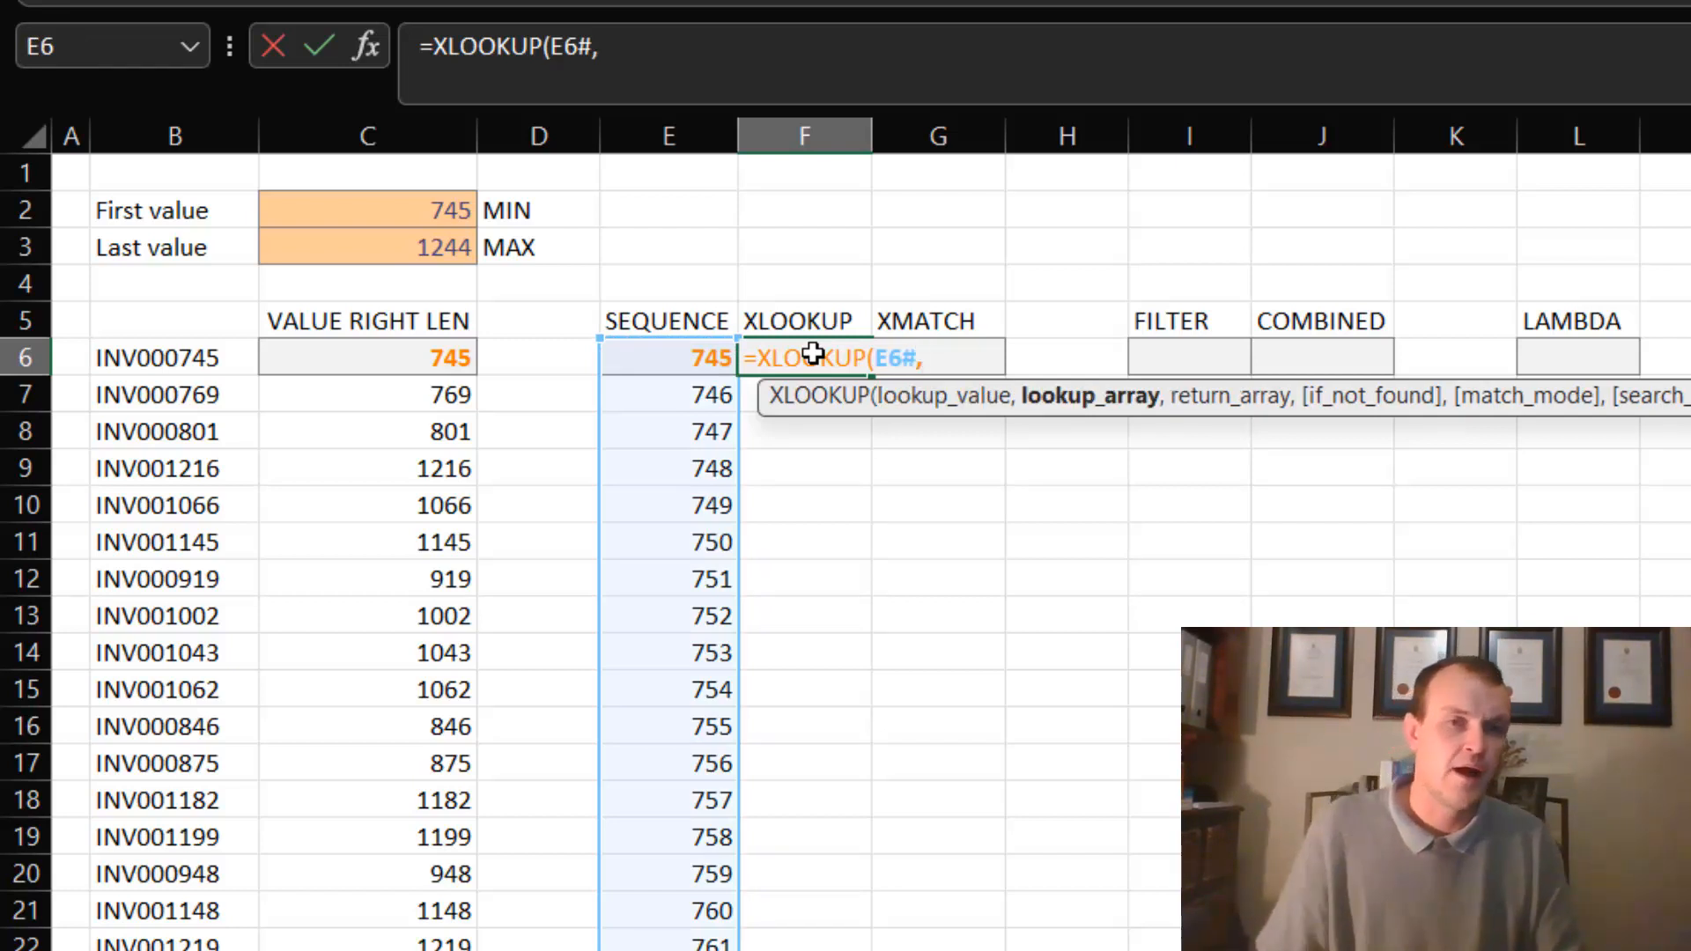
left_click(427, 357)
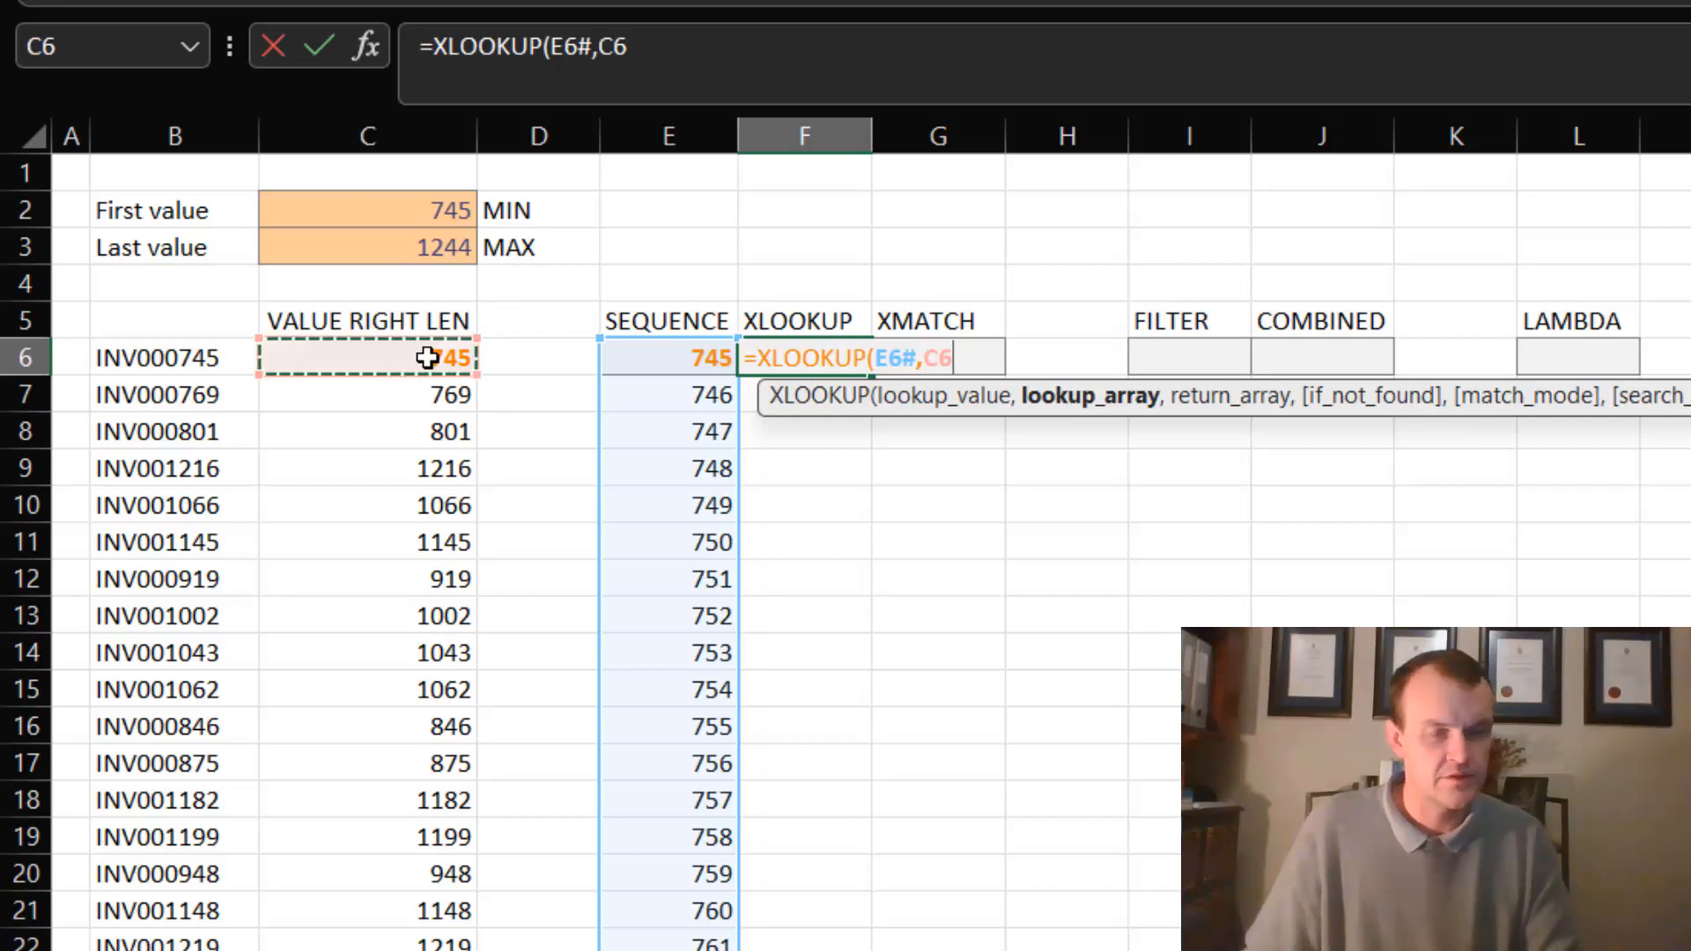
type("#,")
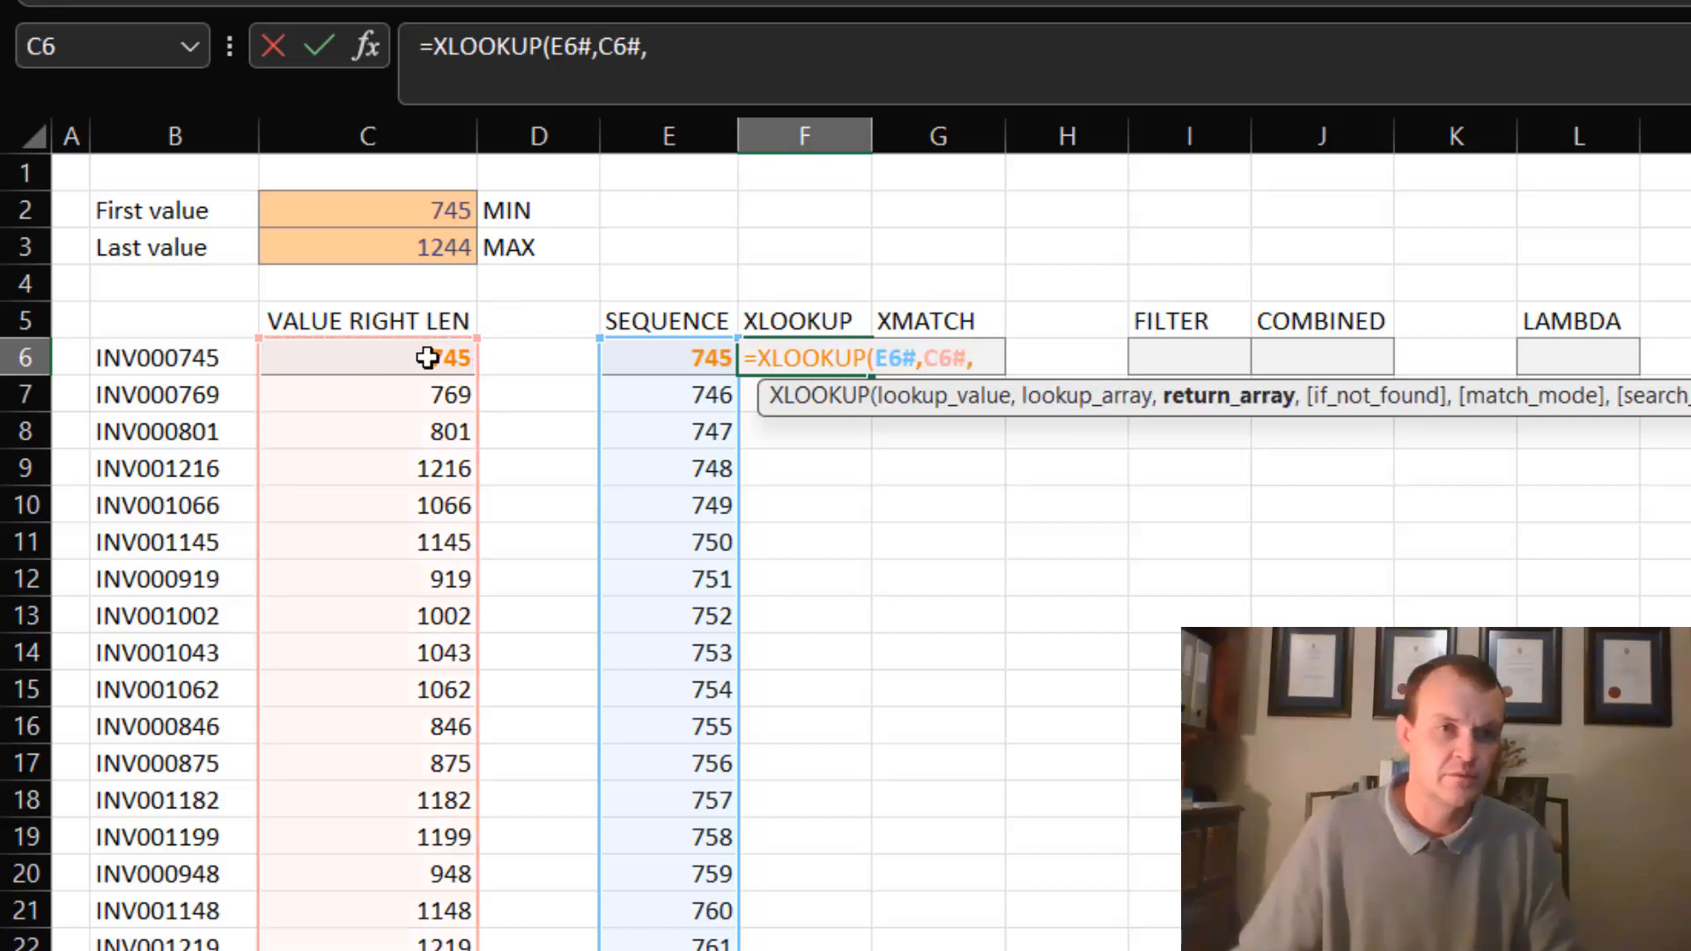
left_click(427, 356)
type("#")
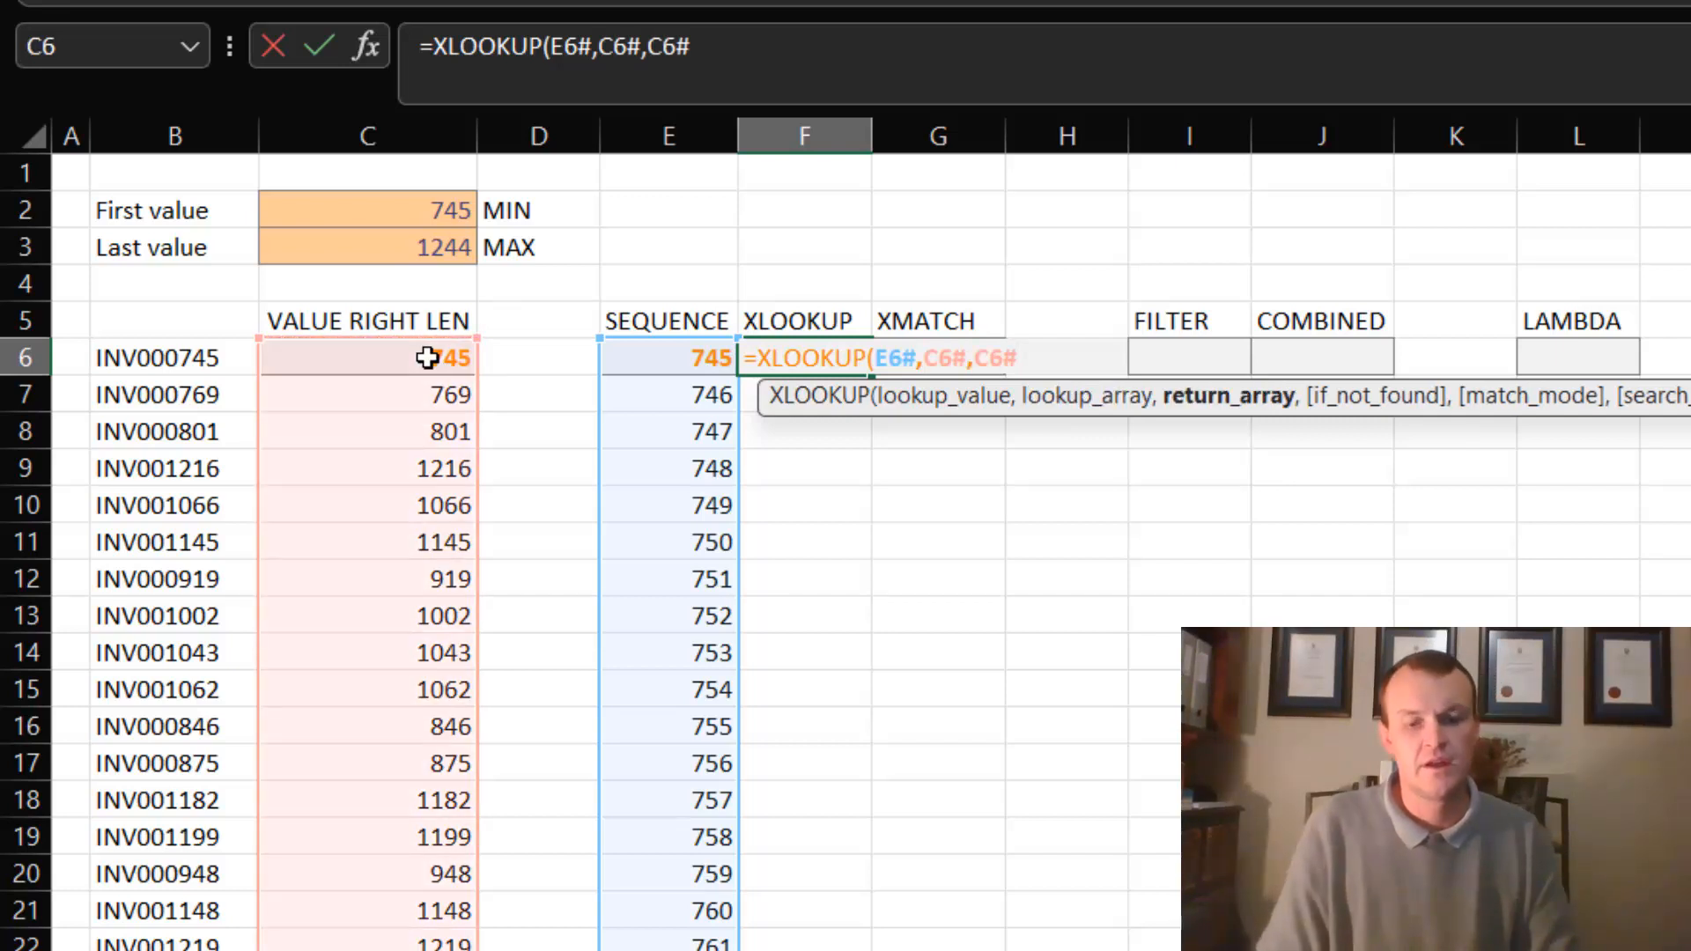
type(",\"")
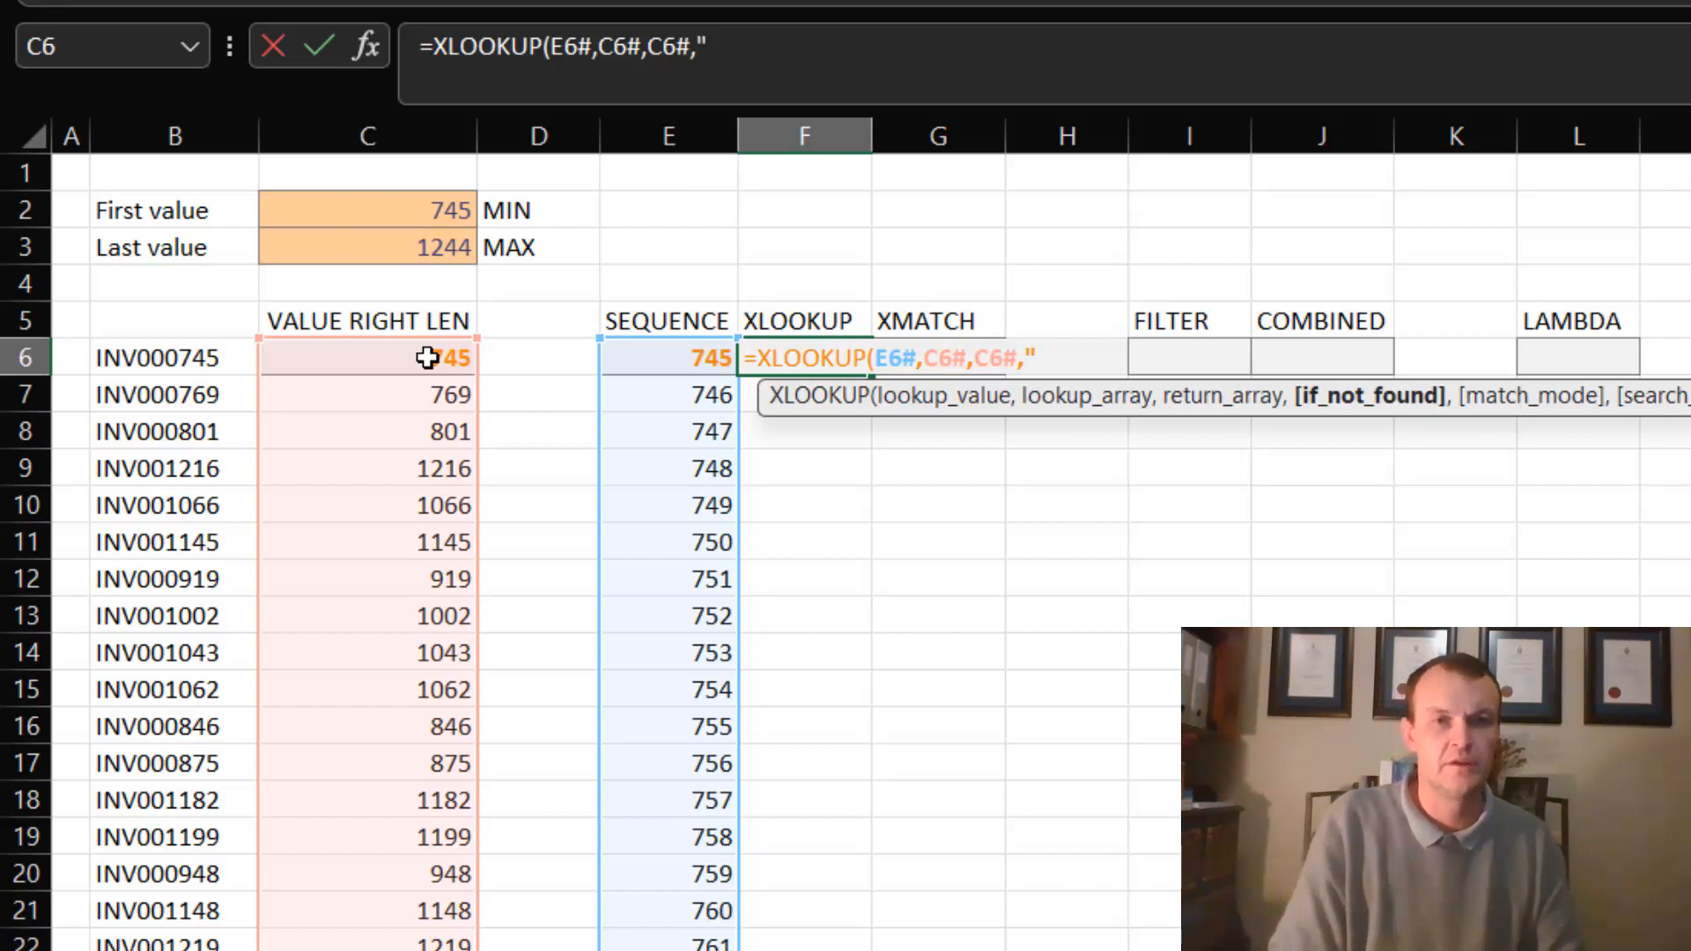
type("Not found")
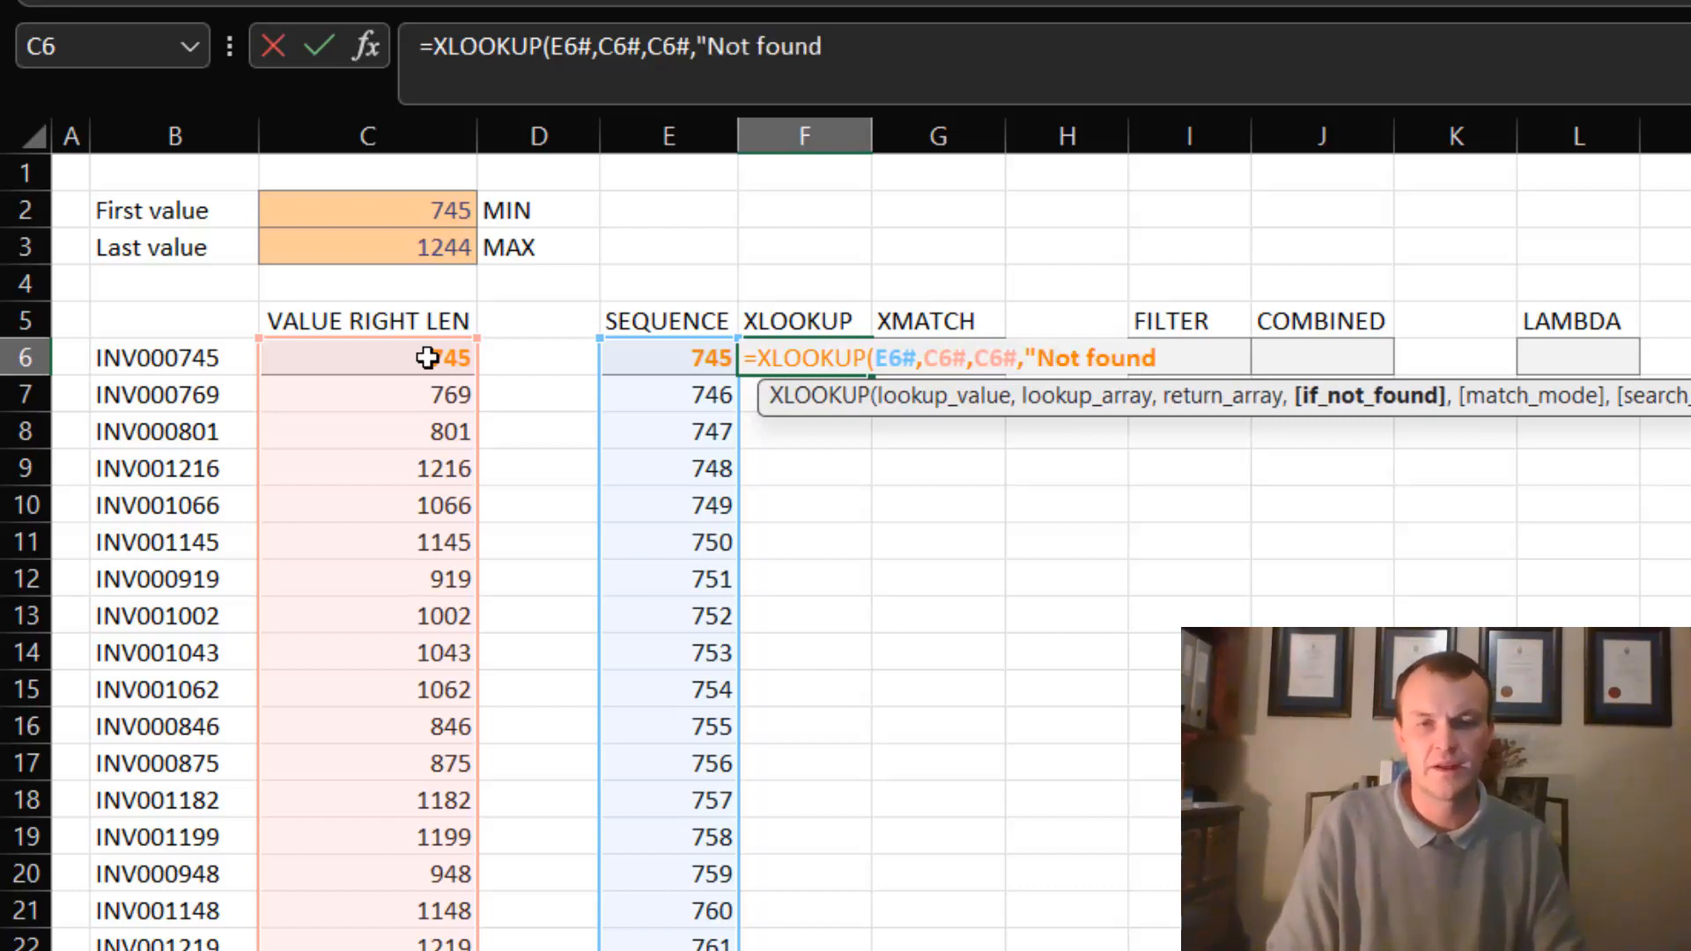
type("\"")
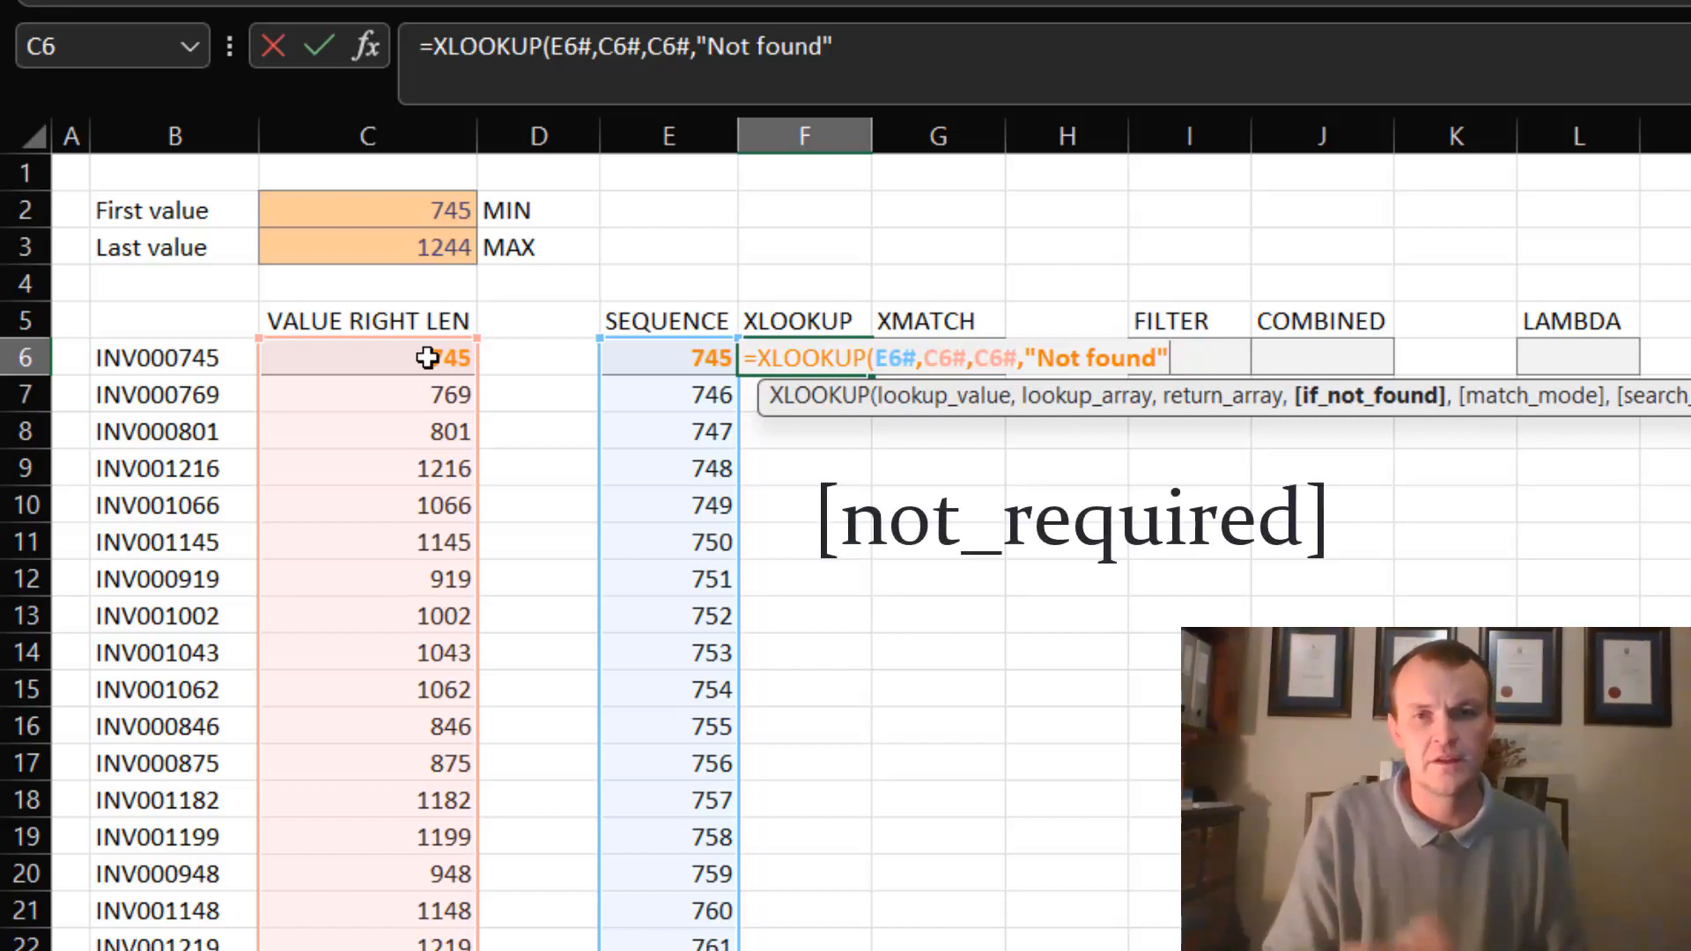
type(",")
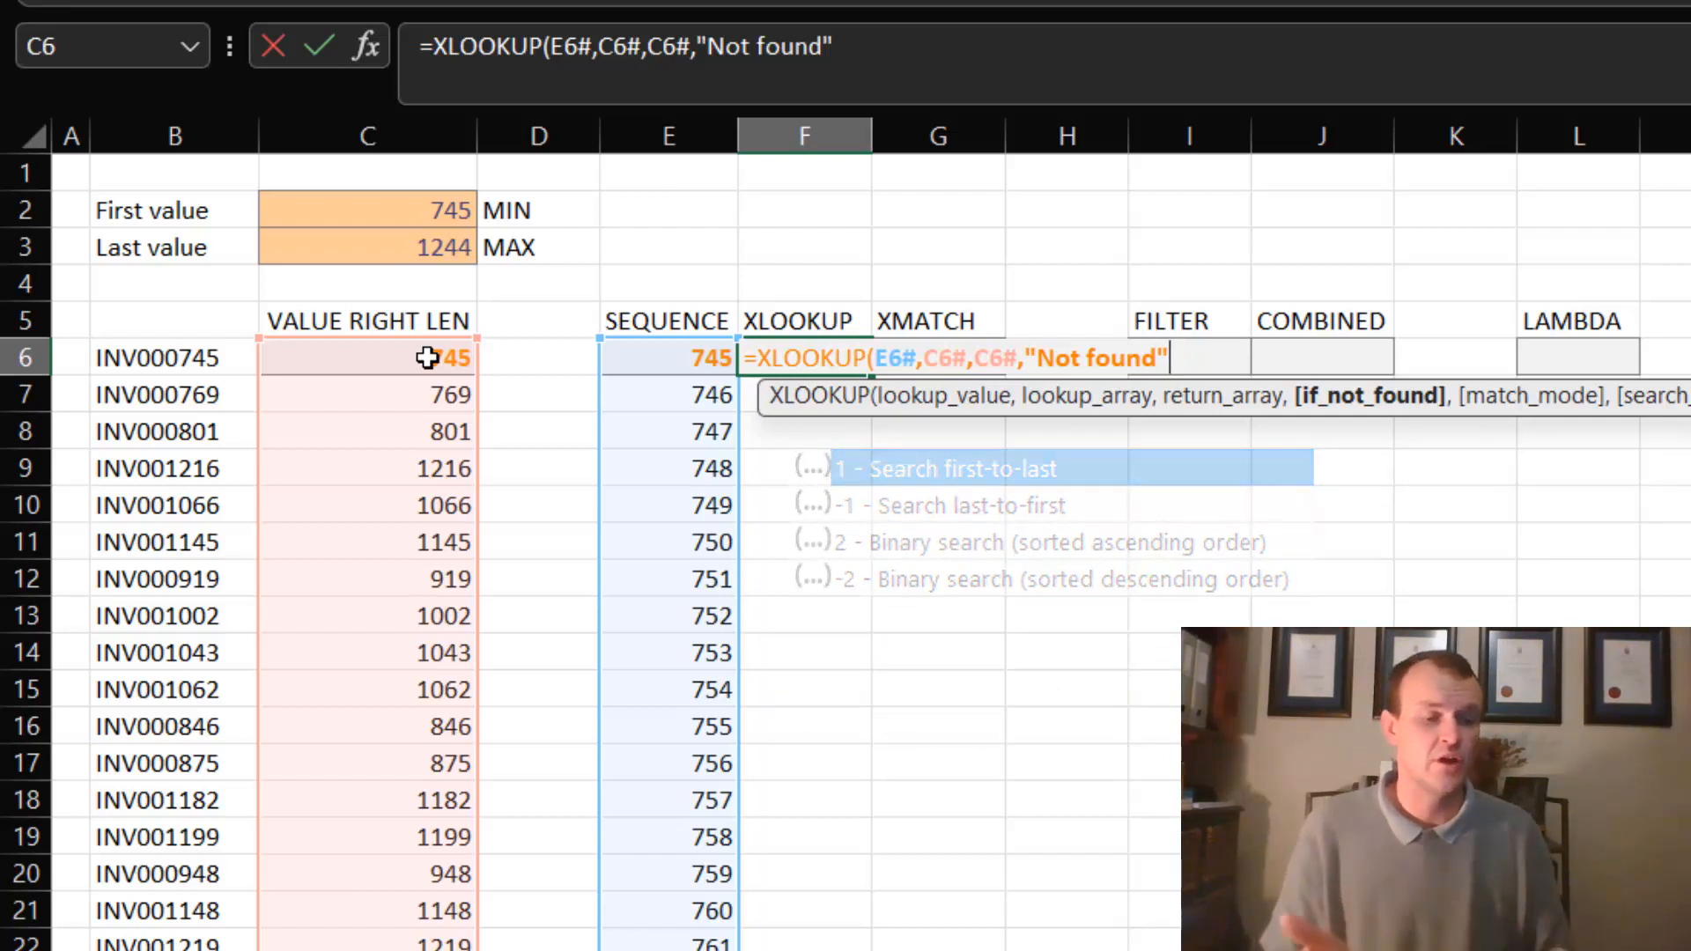
key("Return")
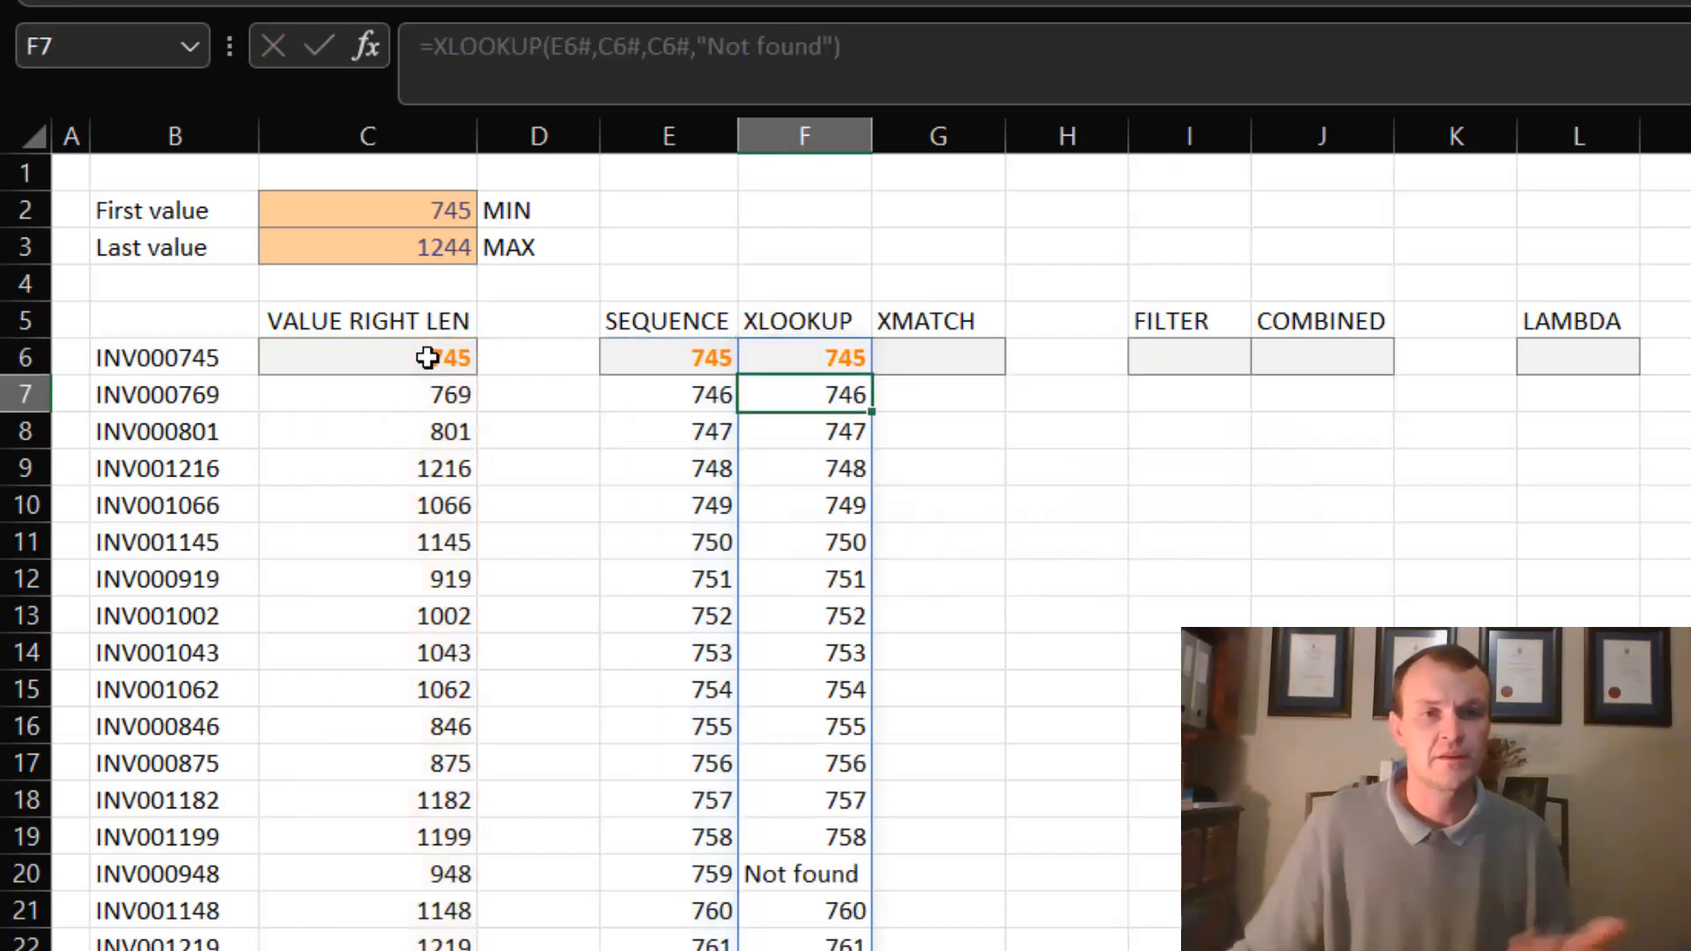
- Examine the spilled XLOOKUP results in column F for missing numbers, and review the return array argument of the formula in F6
left_click(818, 874)
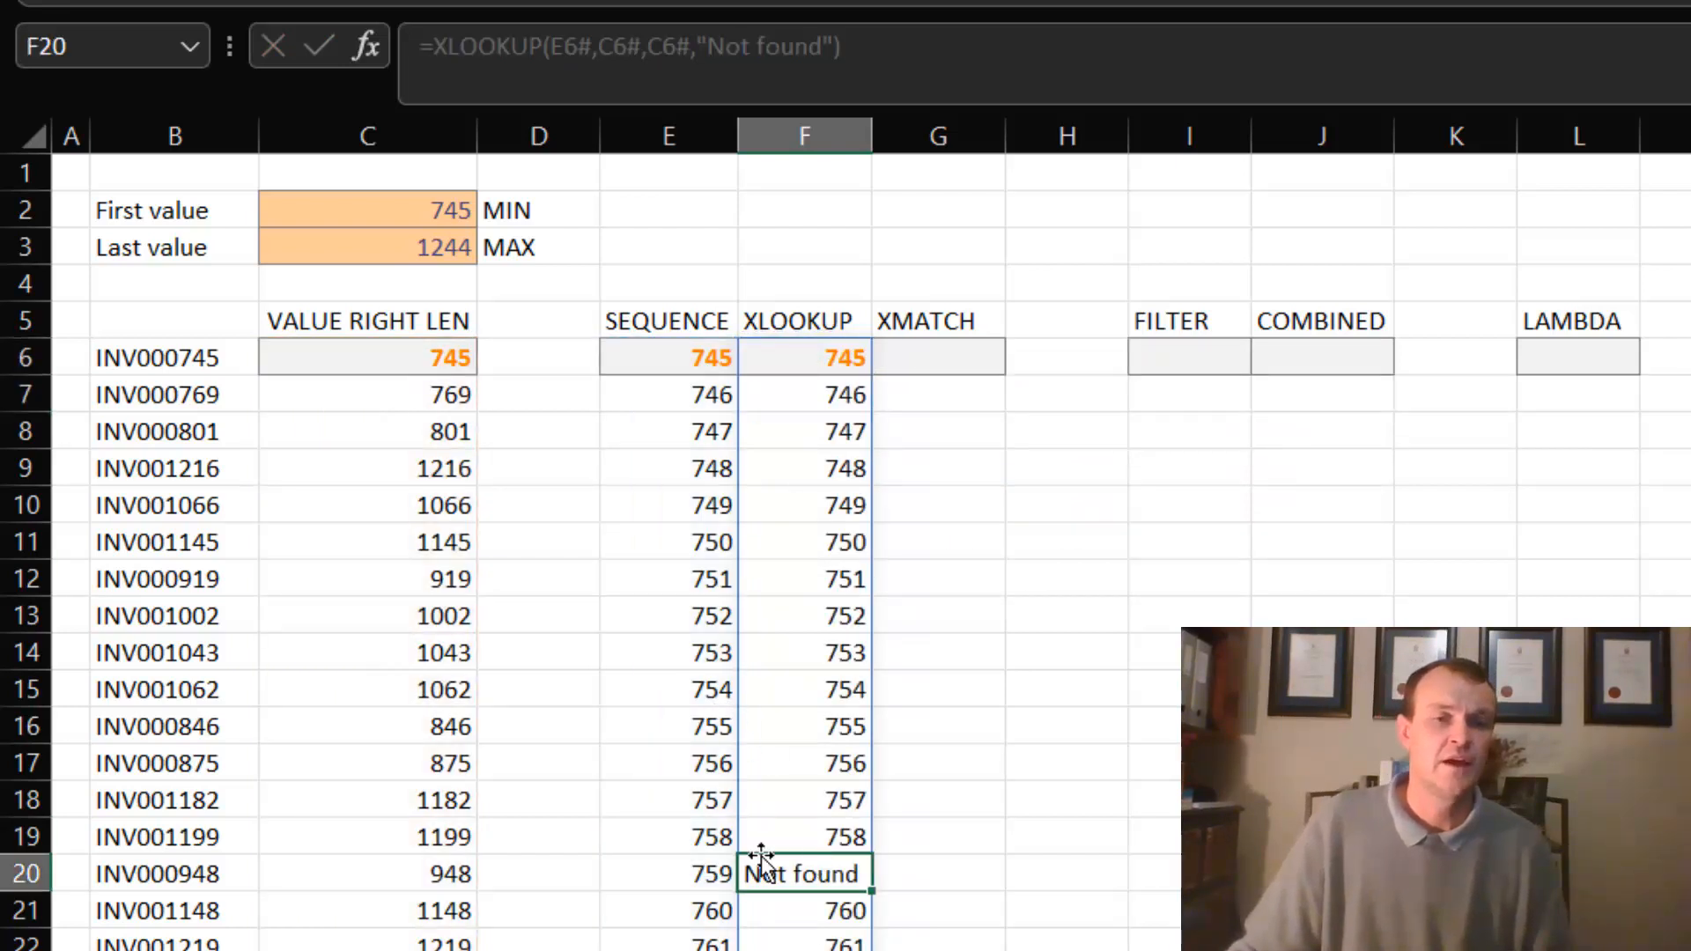
scroll(868, 892, "down", 20)
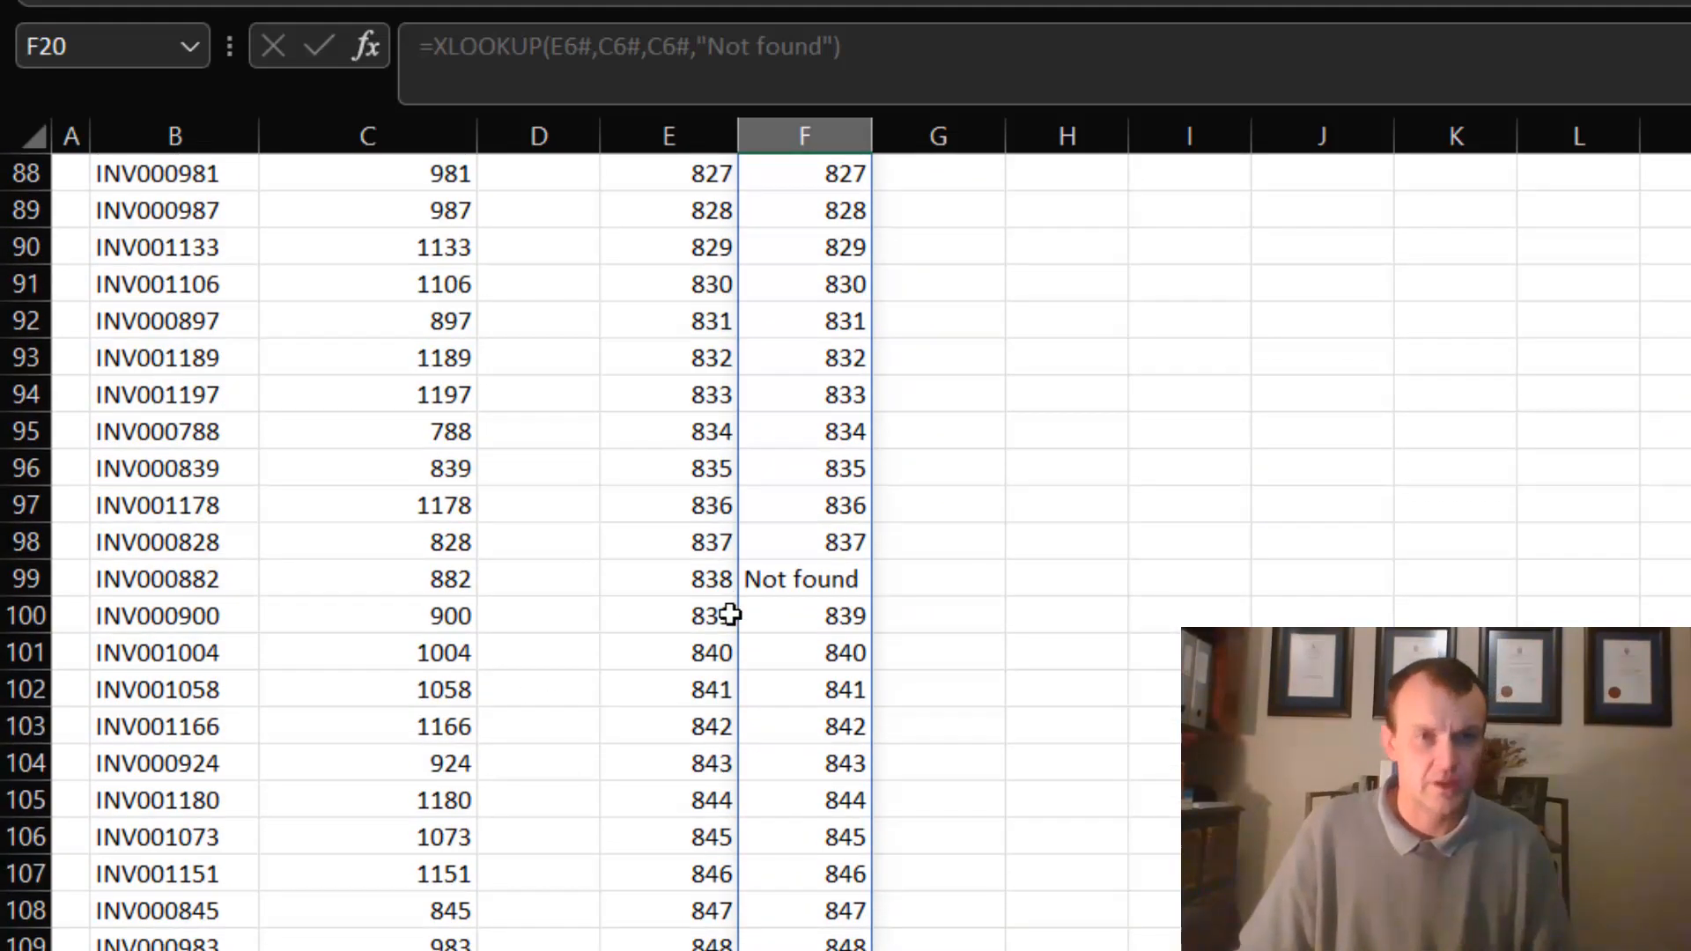
scroll(728, 611, "up", 20)
left_click(930, 506)
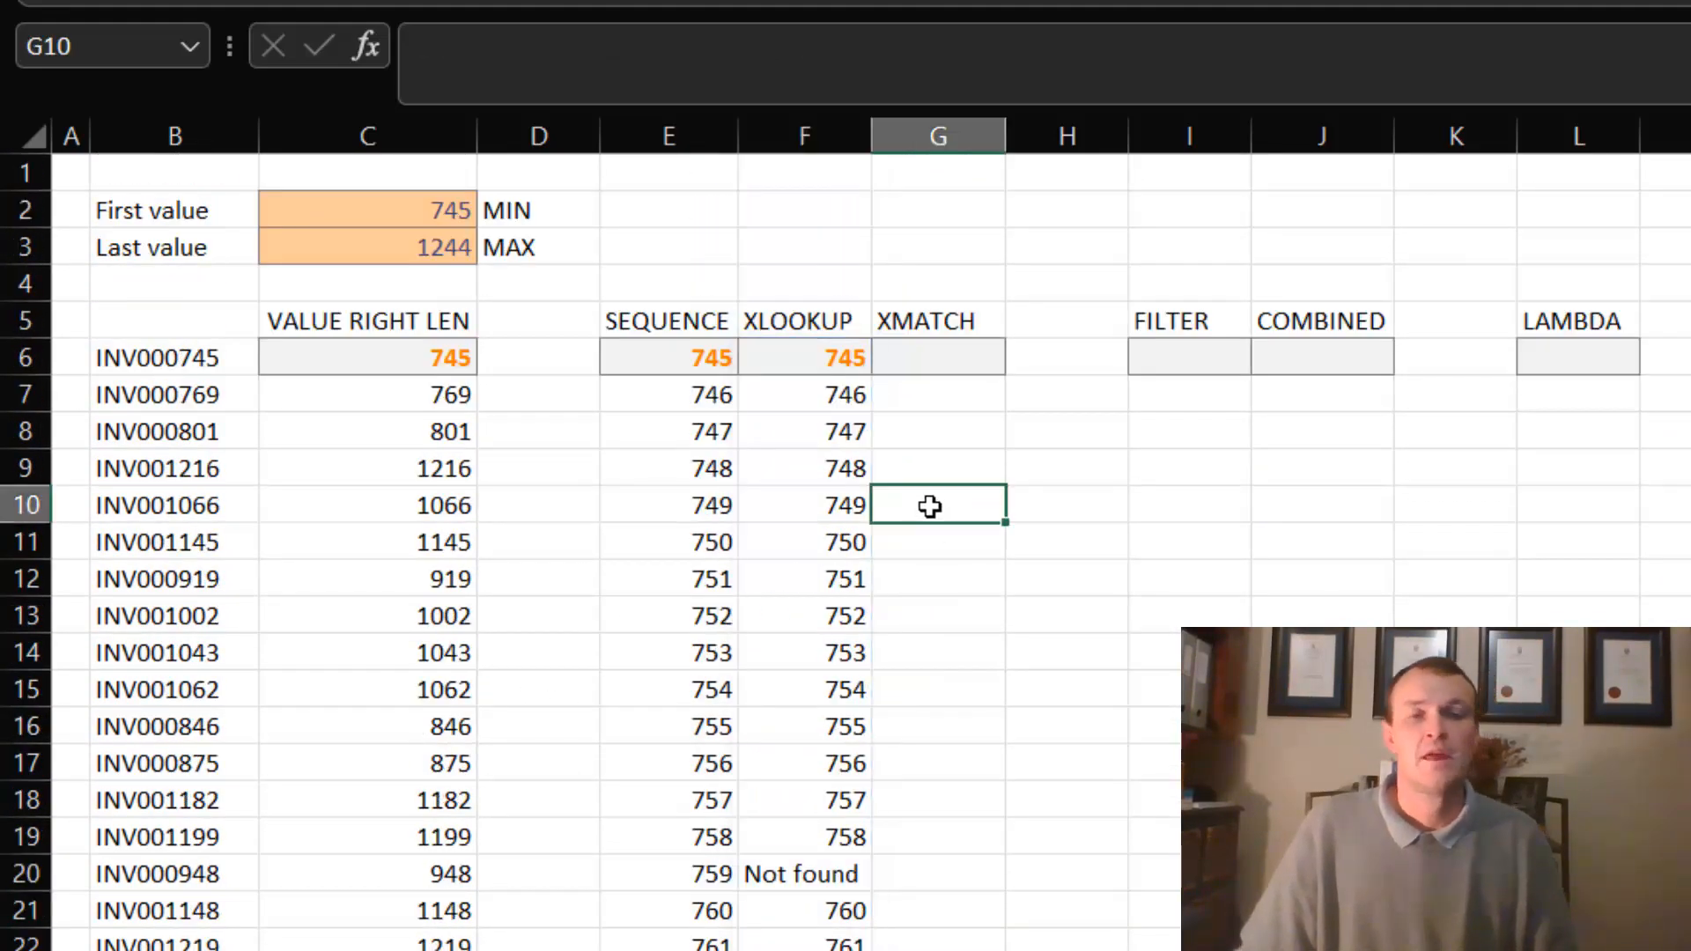
left_click(840, 366)
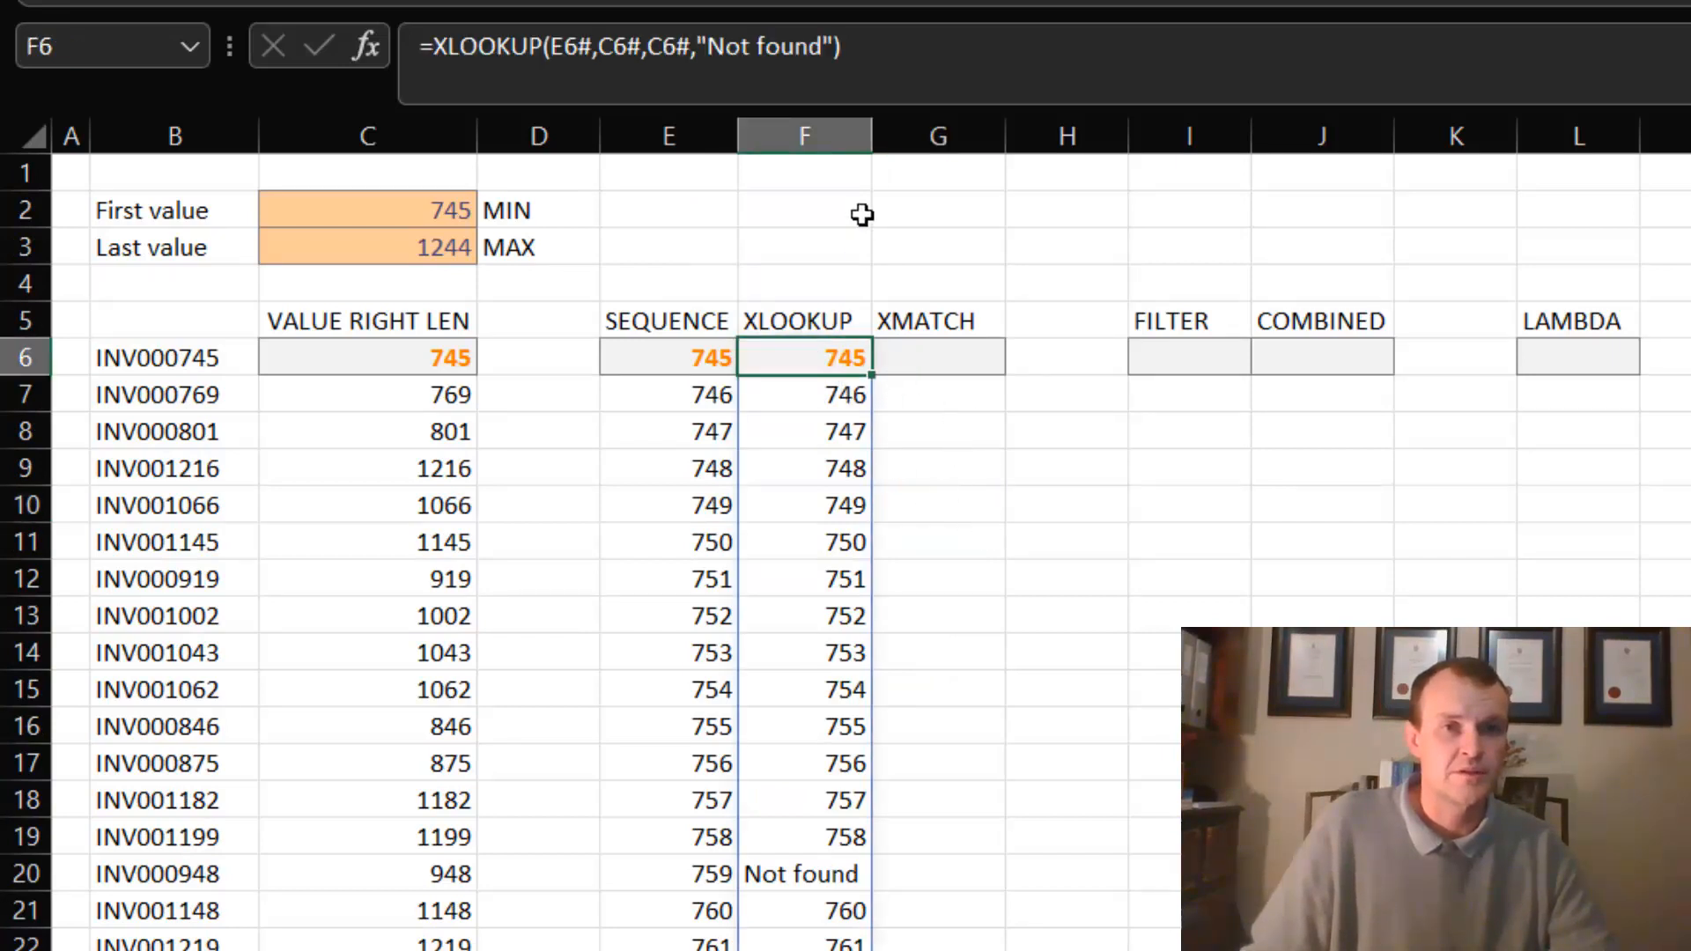
left_click(692, 49)
left_click_drag(693, 48, 647, 48)
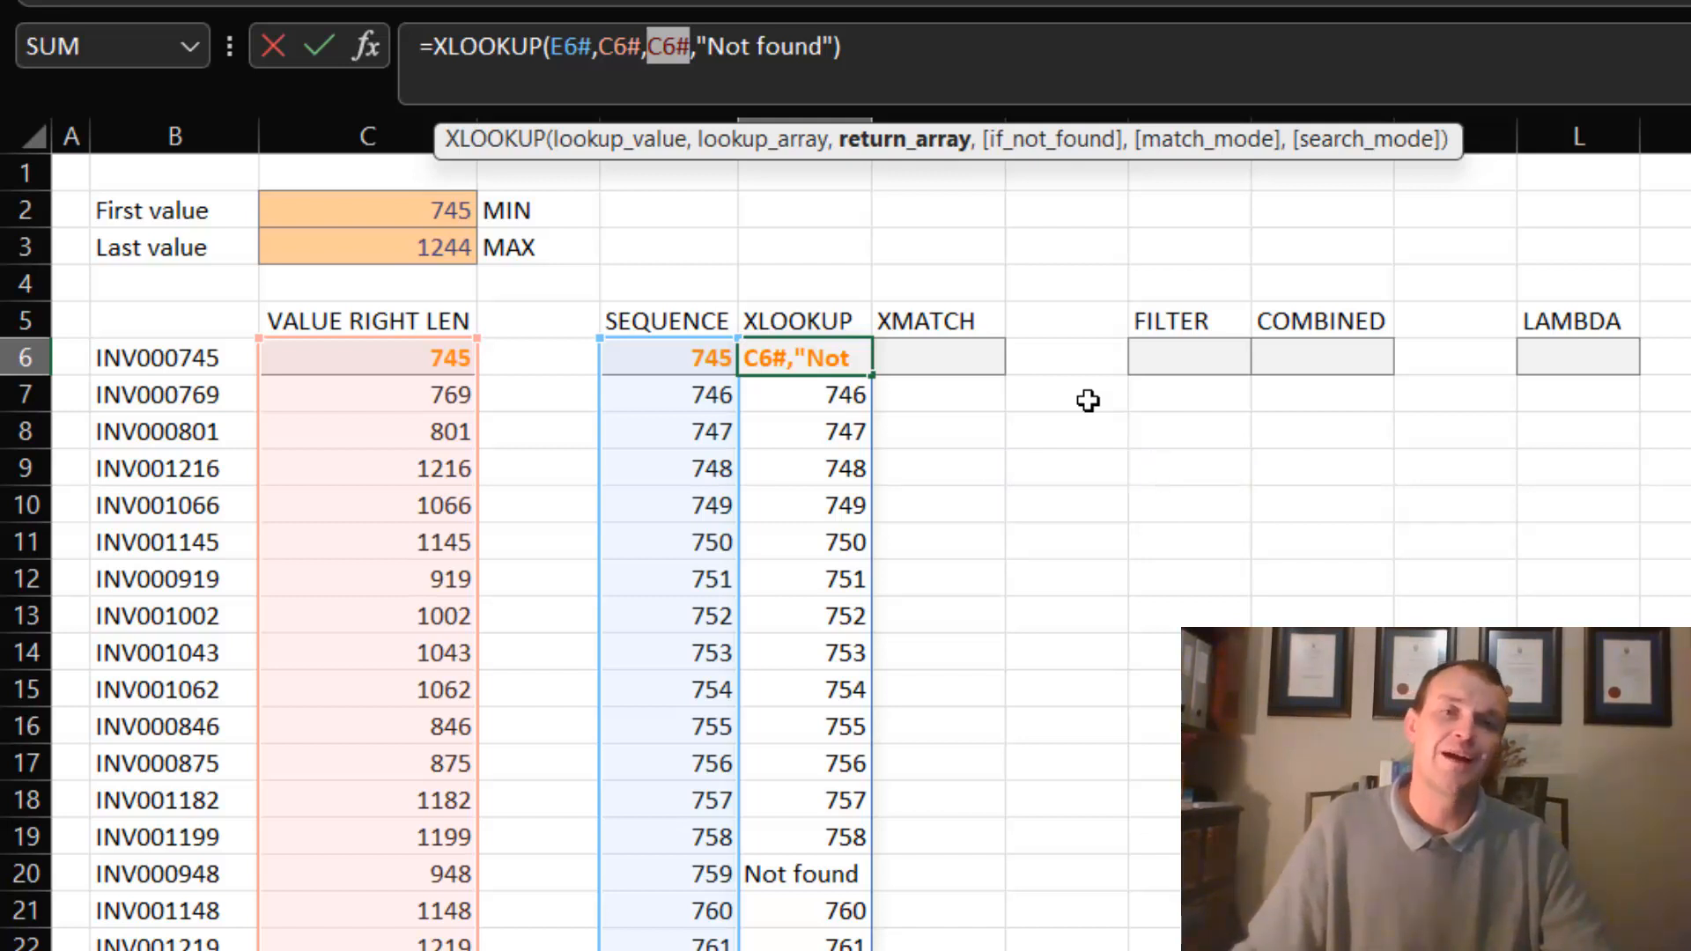
key("Return")
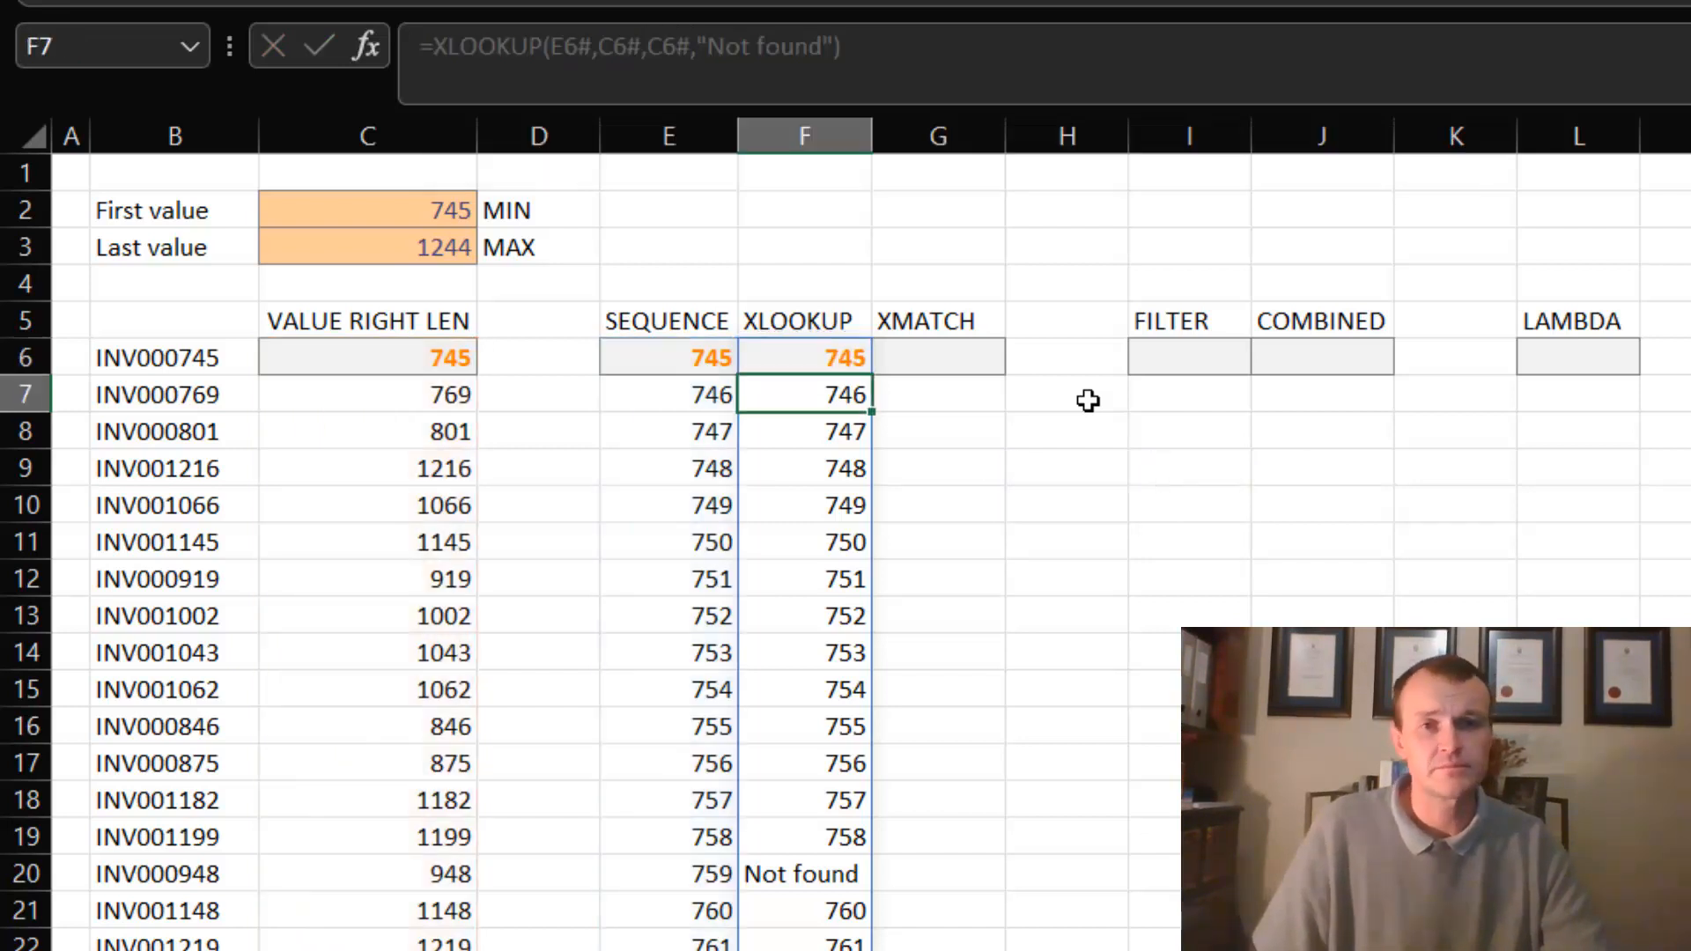
- Enter =XMATCH(E6#,C6#) in G6 to return each sequence number's position among the extracted invoice values
left_click(916, 361)
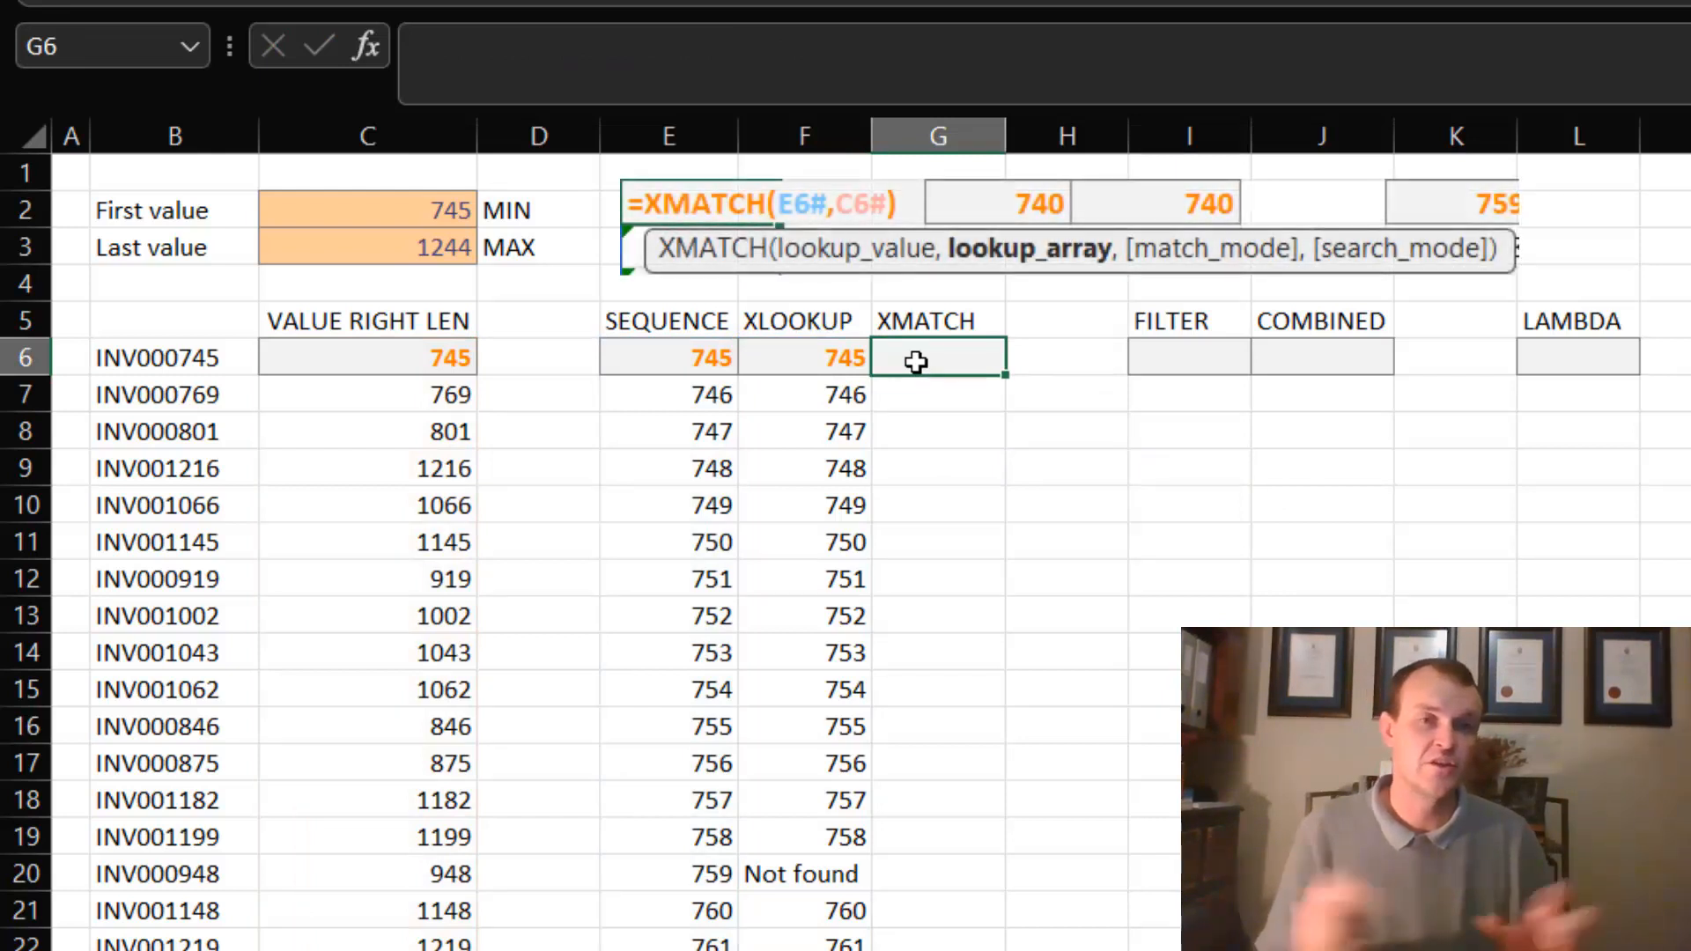
type("=x")
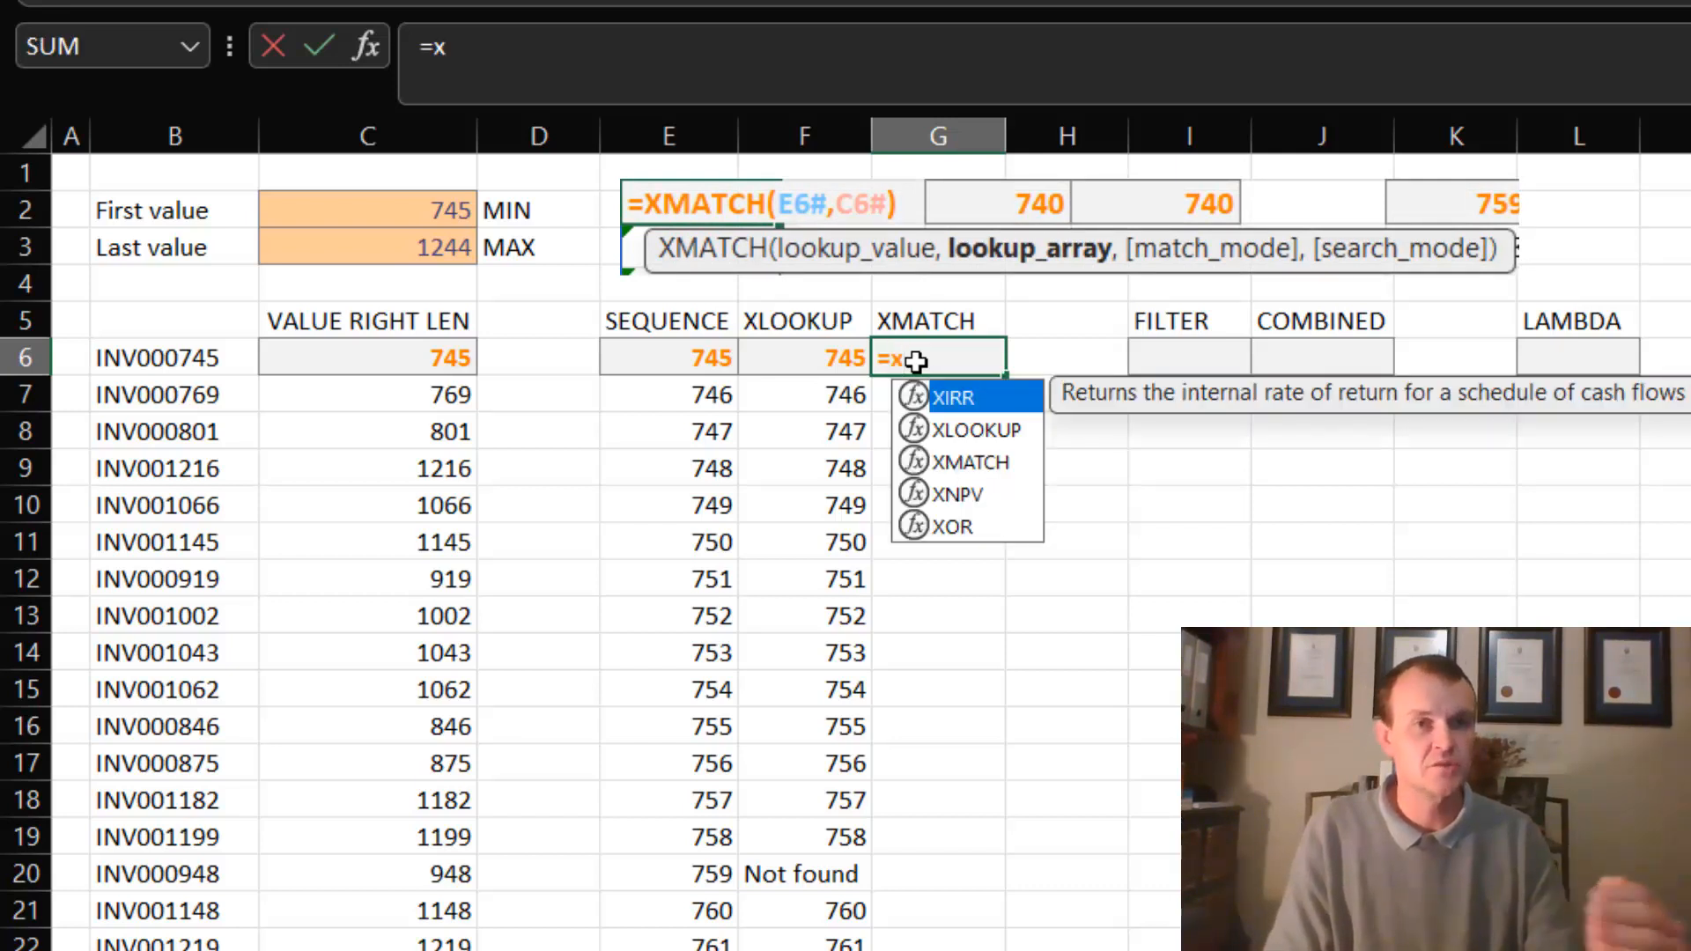
key("Down")
key("Down")
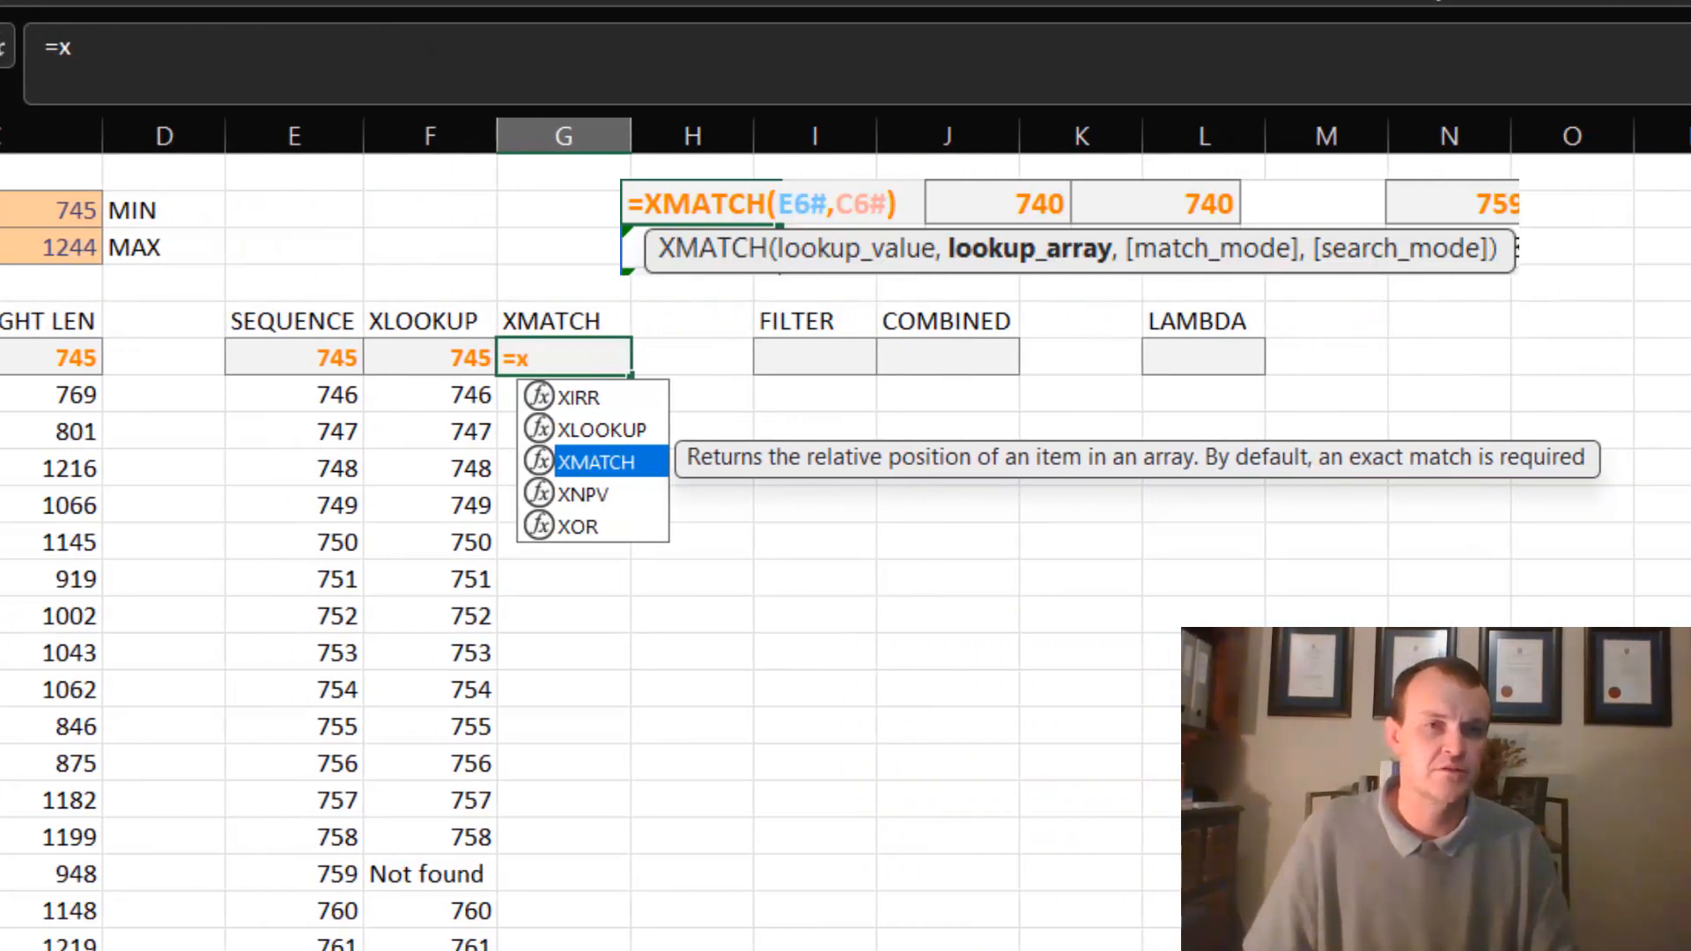
key("Tab")
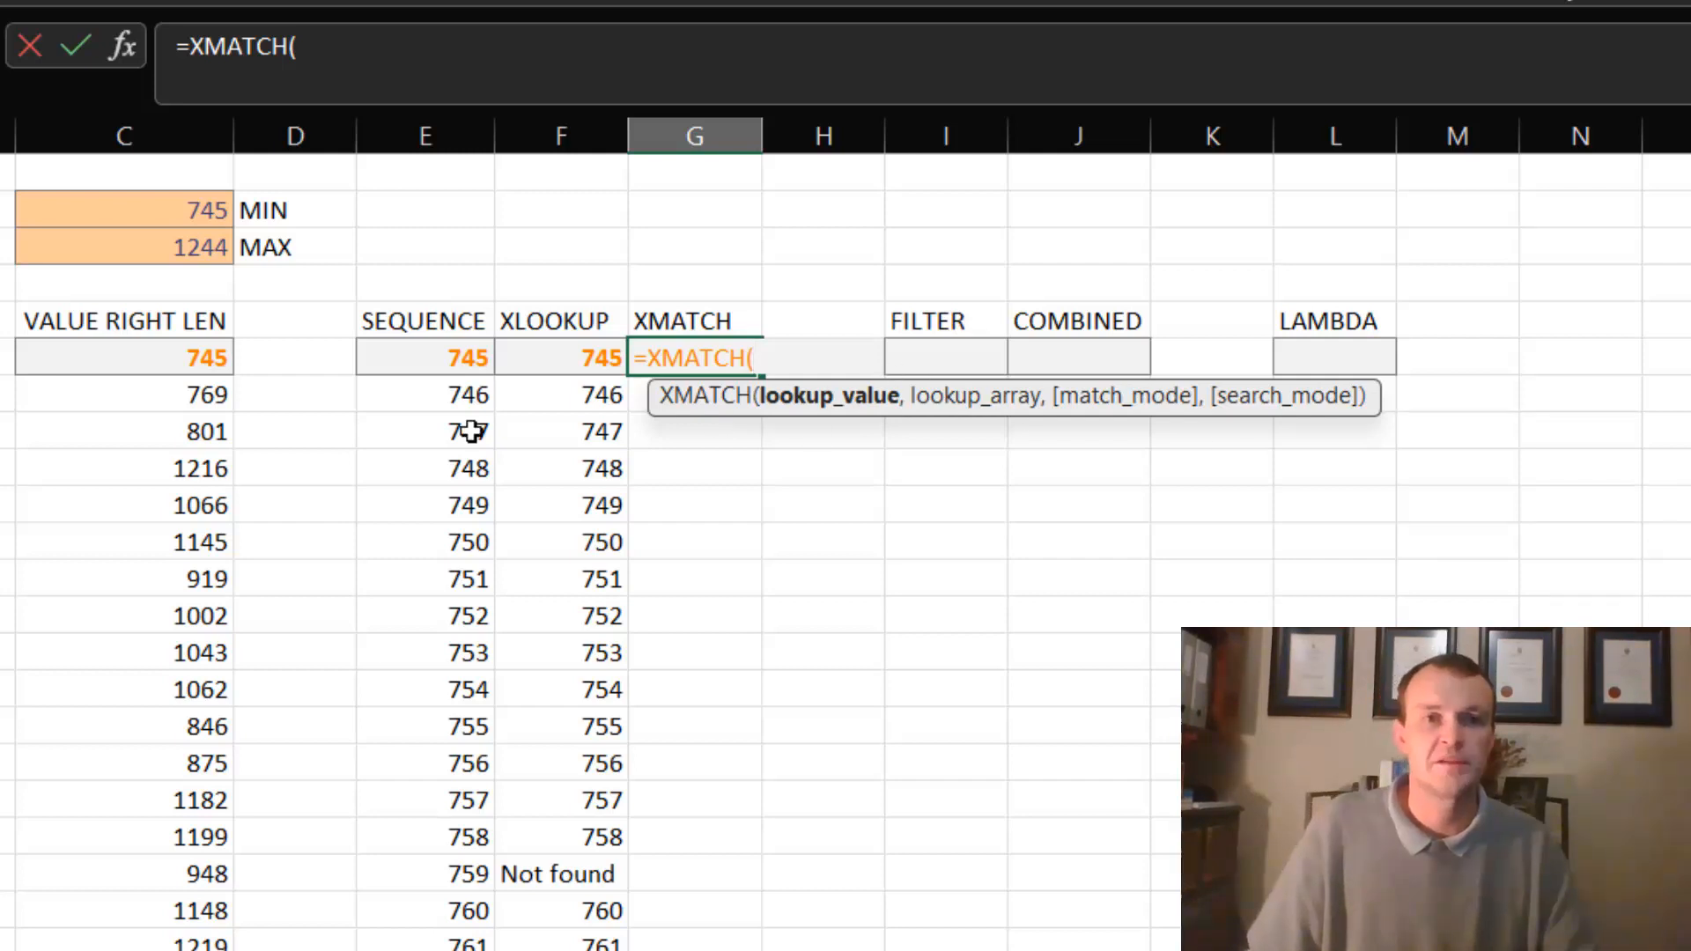
left_click(429, 358)
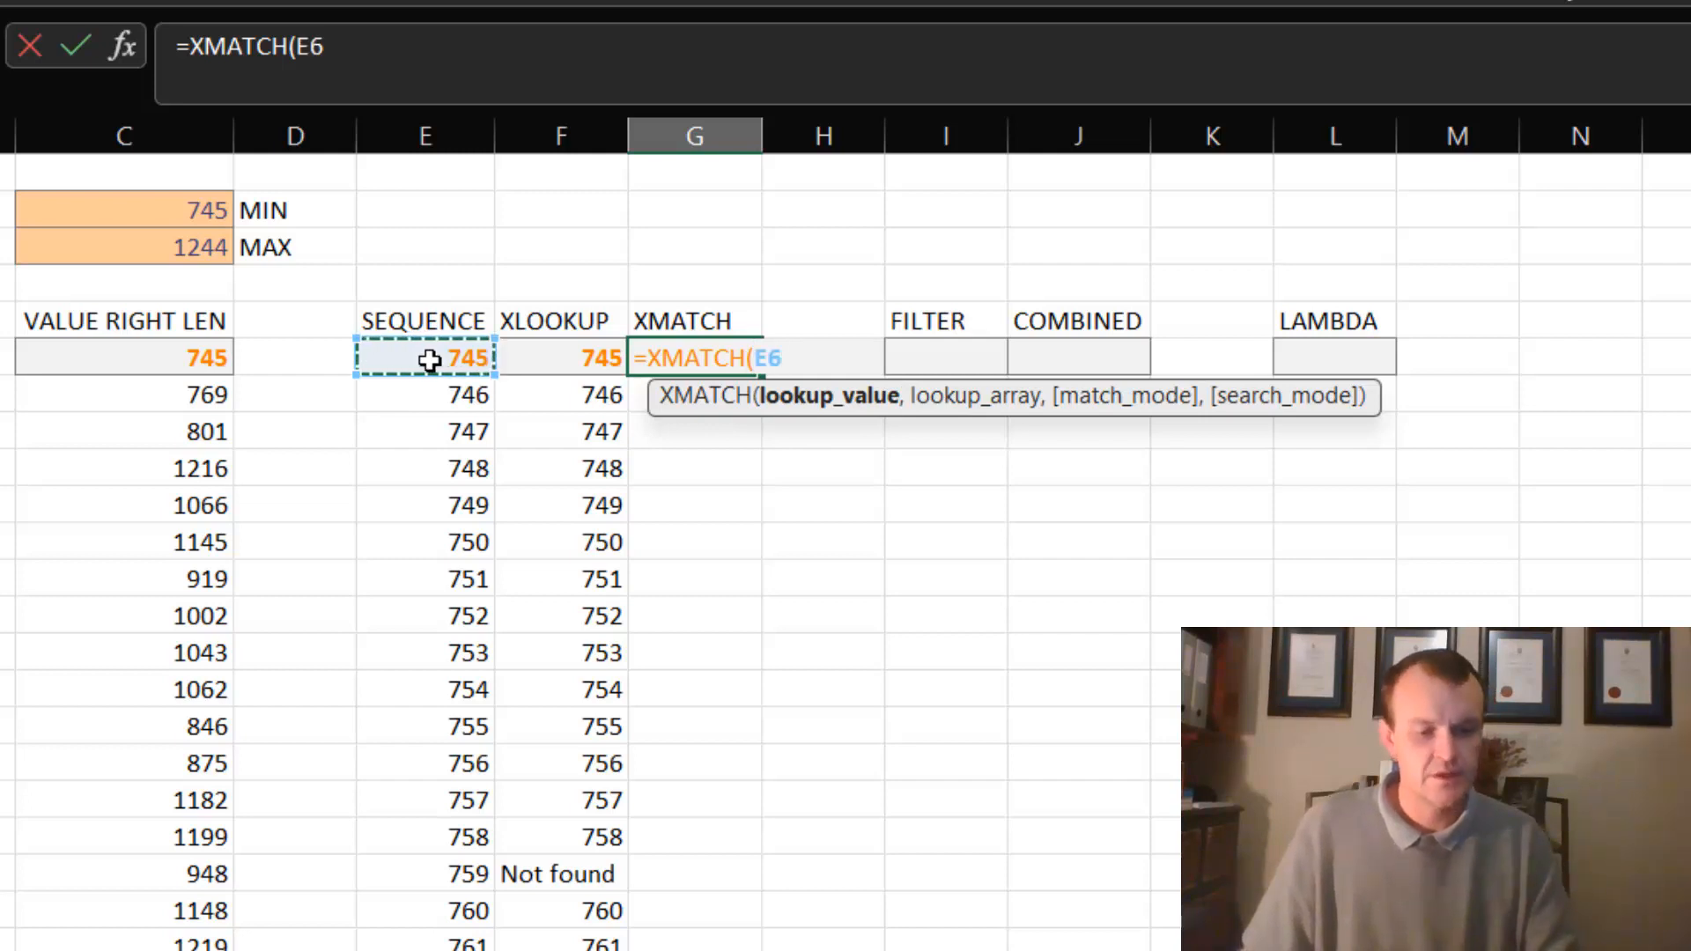
type("#,")
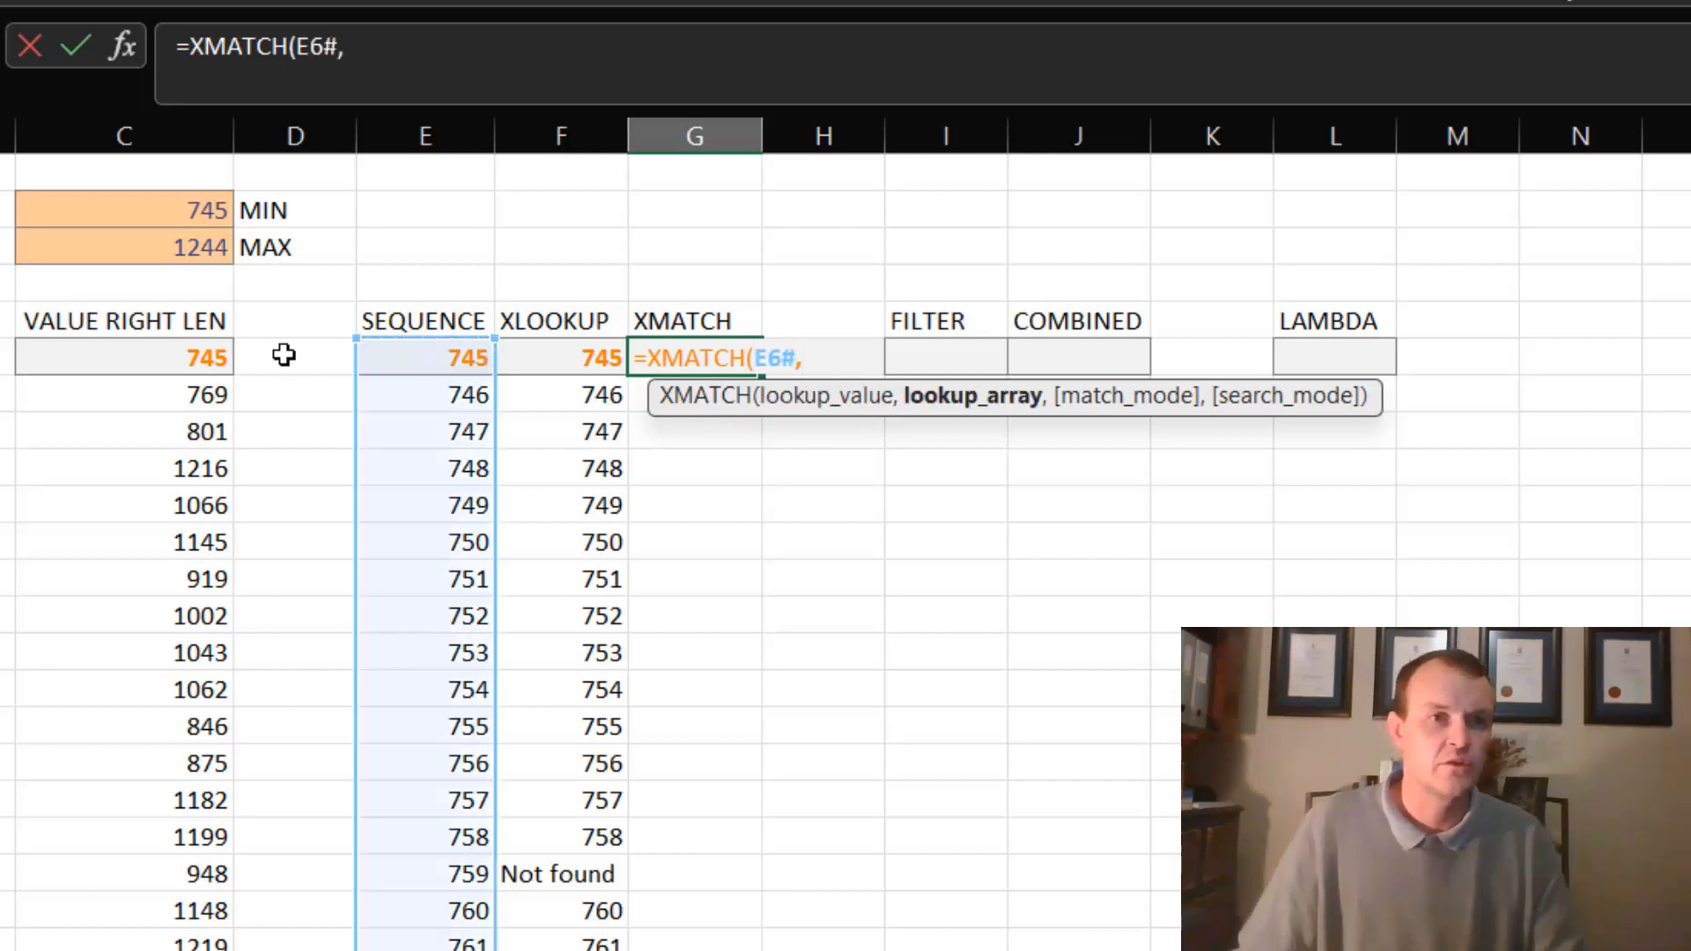
left_click(167, 350)
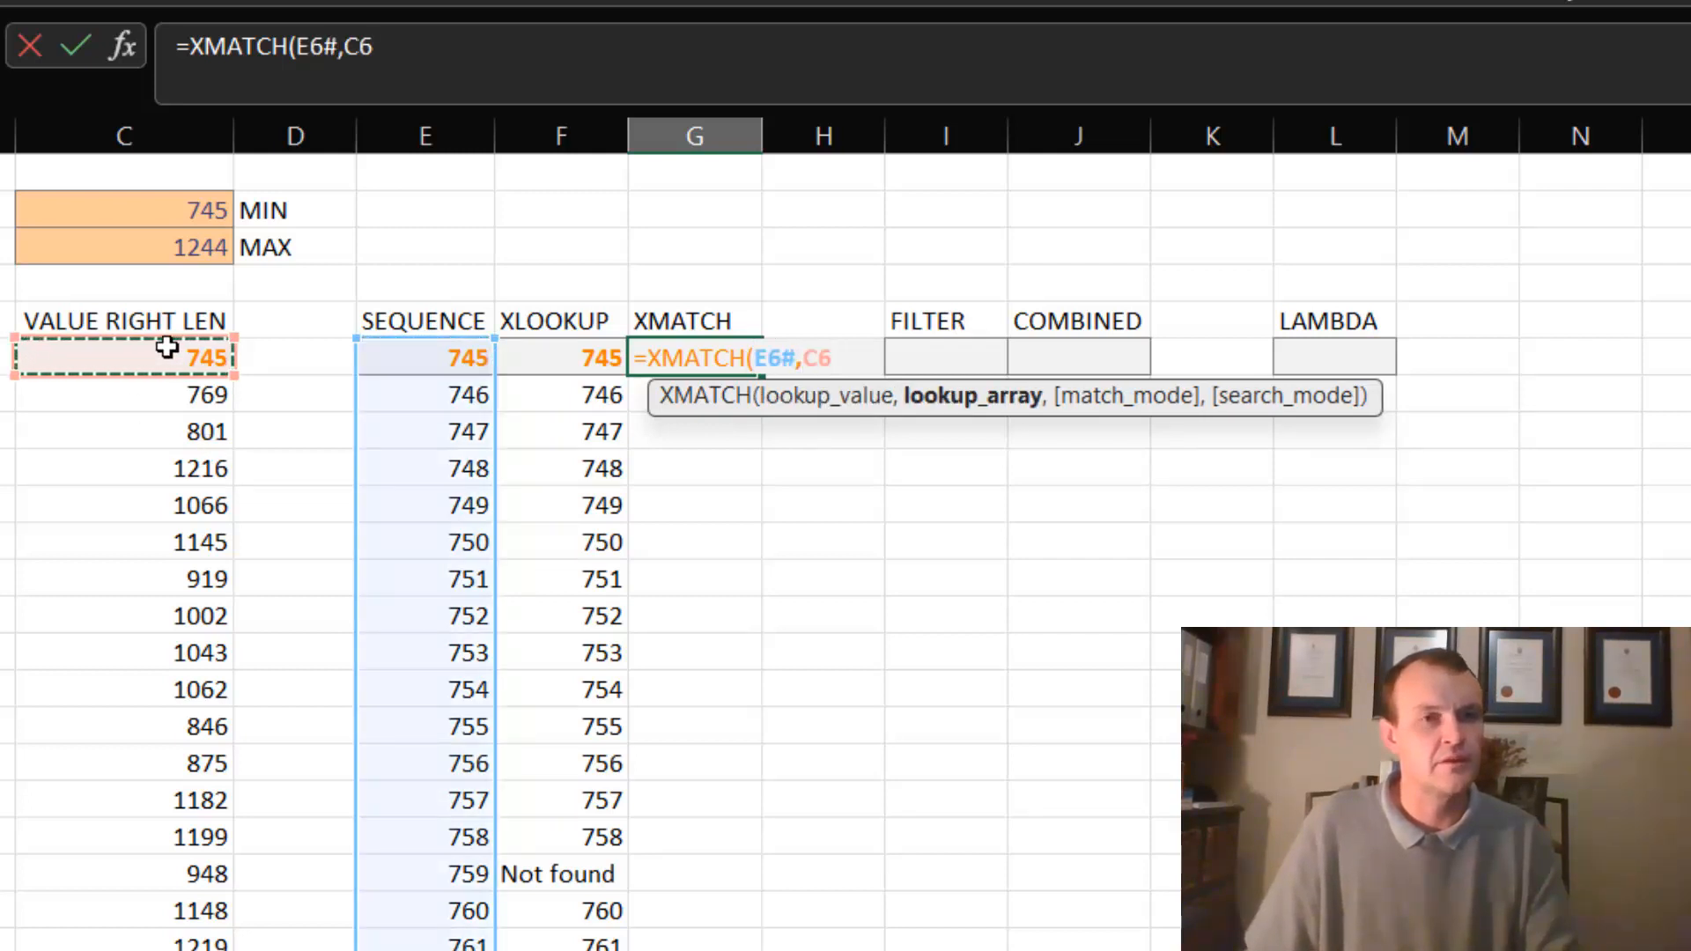
type("#)")
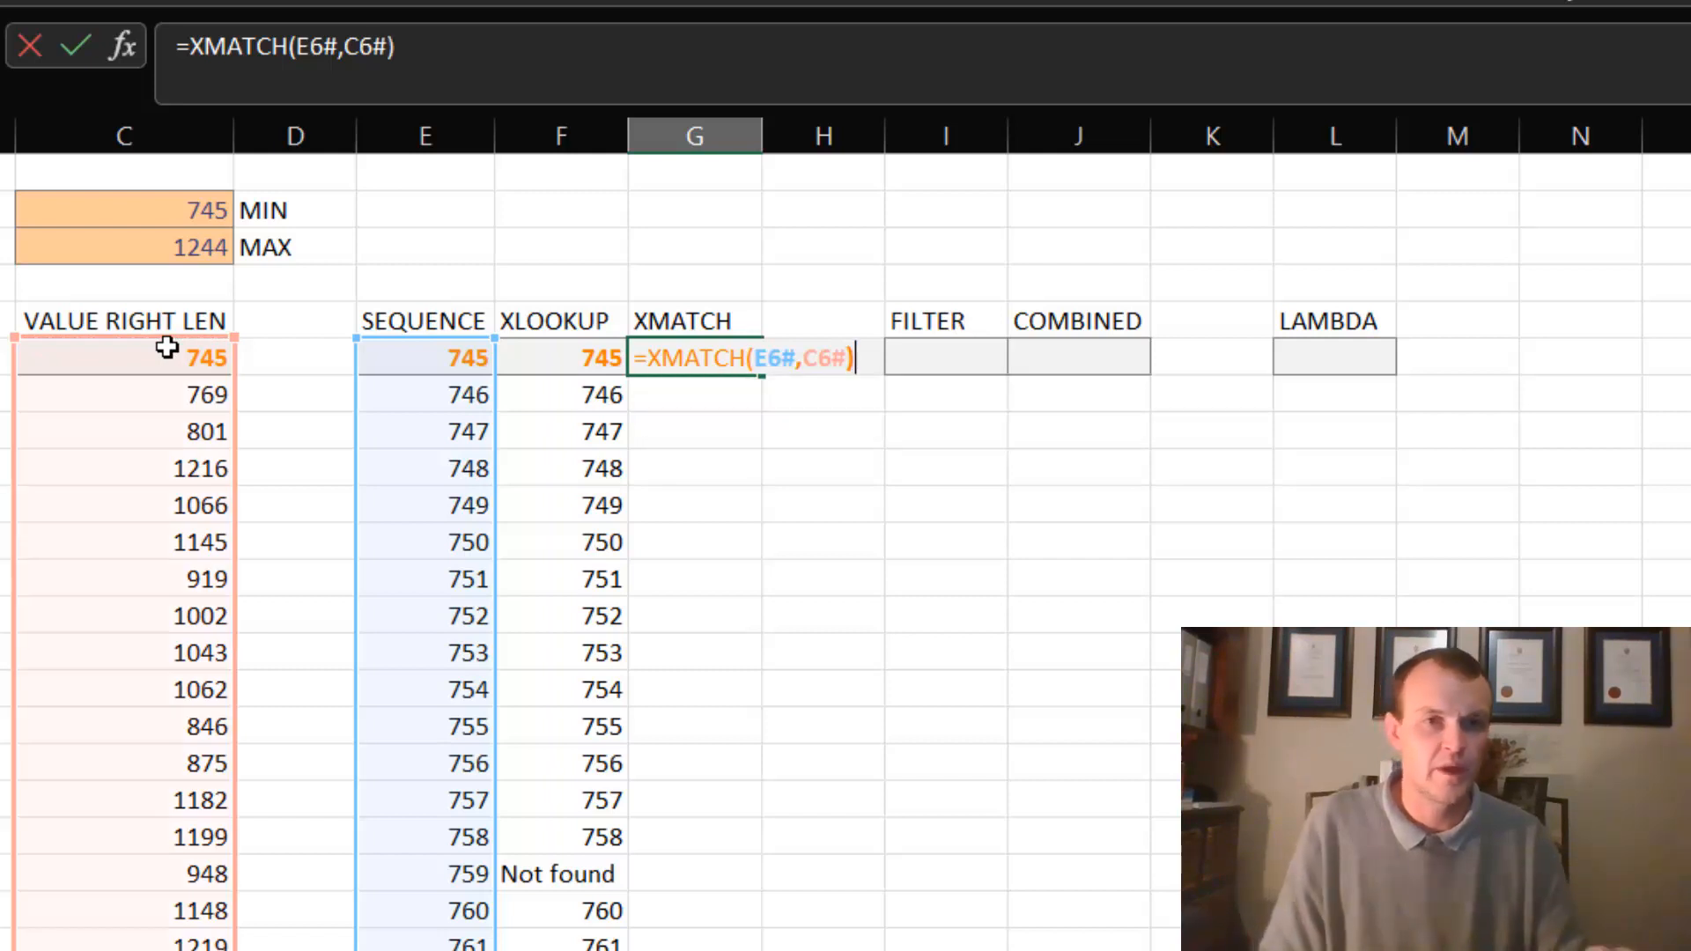
key("Return")
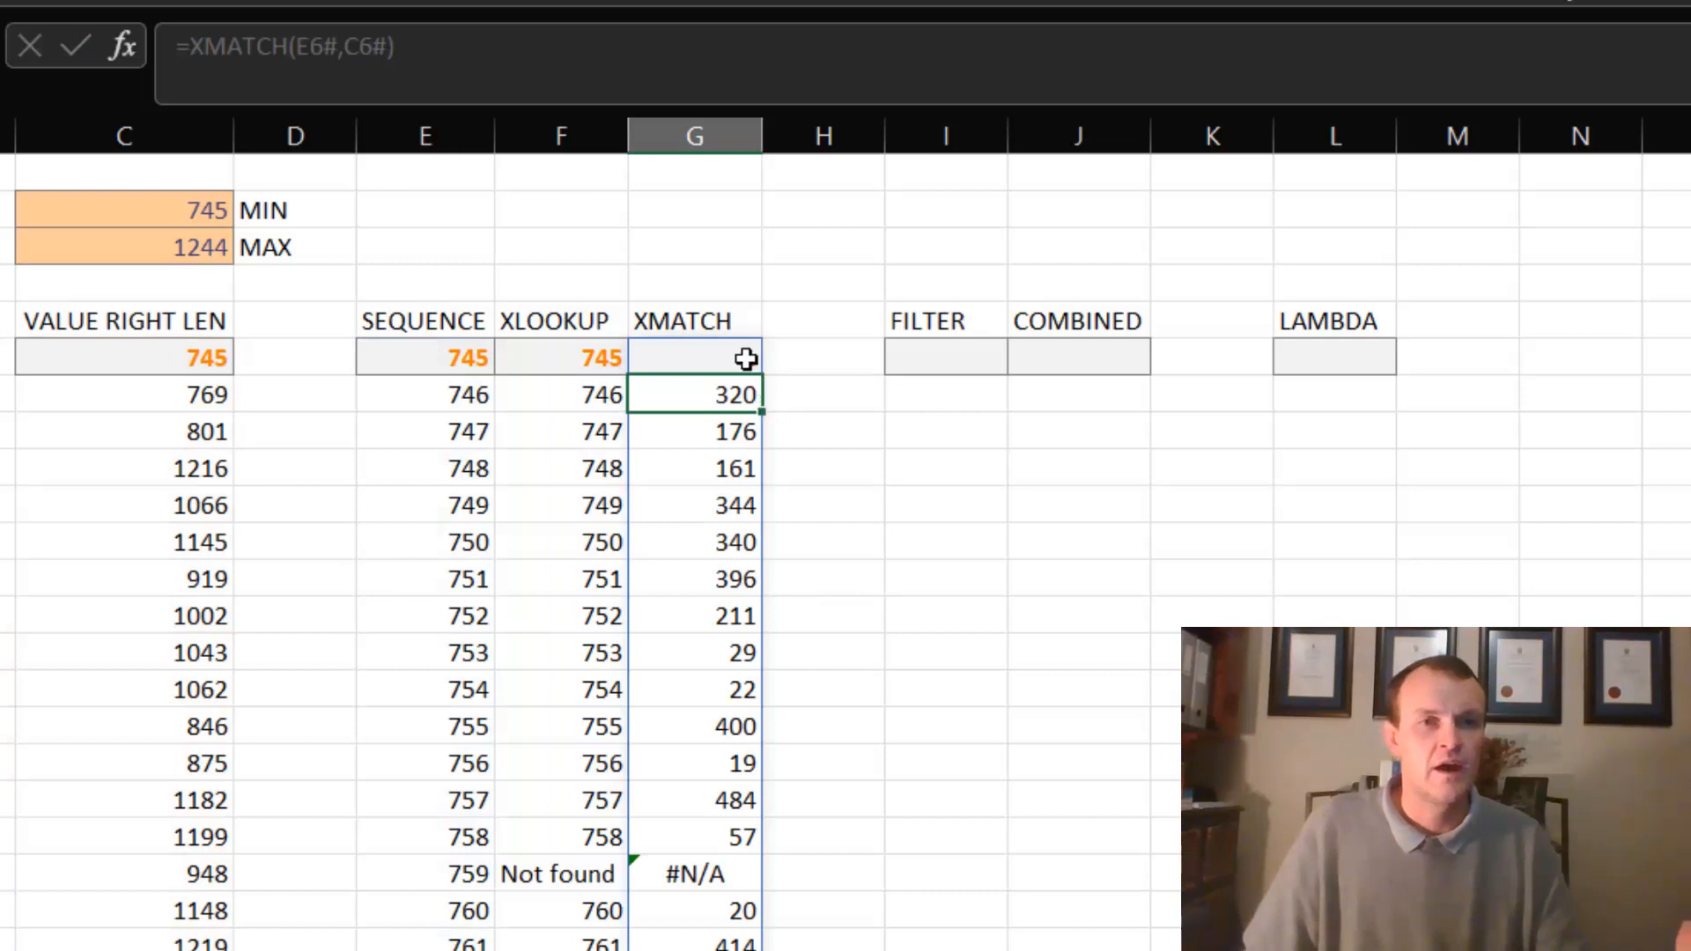
- Compare the XMATCH positions in column G with the values in columns C and E, and check row 20 against the XLOOKUP result
left_click(511, 355)
left_click(443, 356)
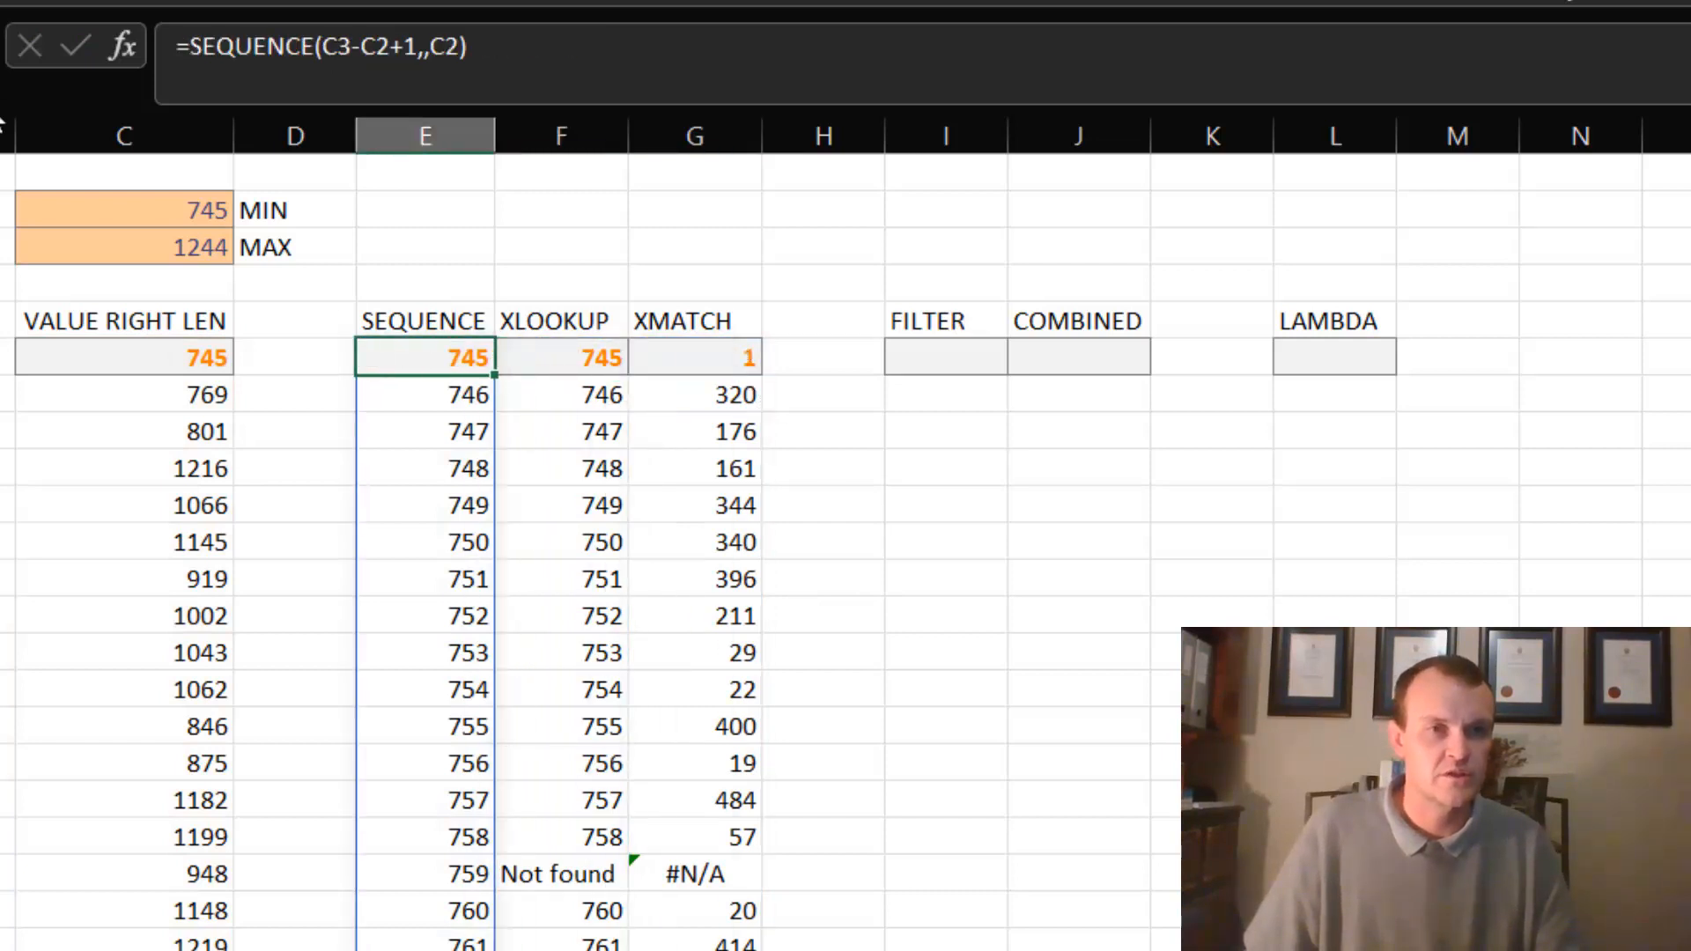
left_click(130, 212)
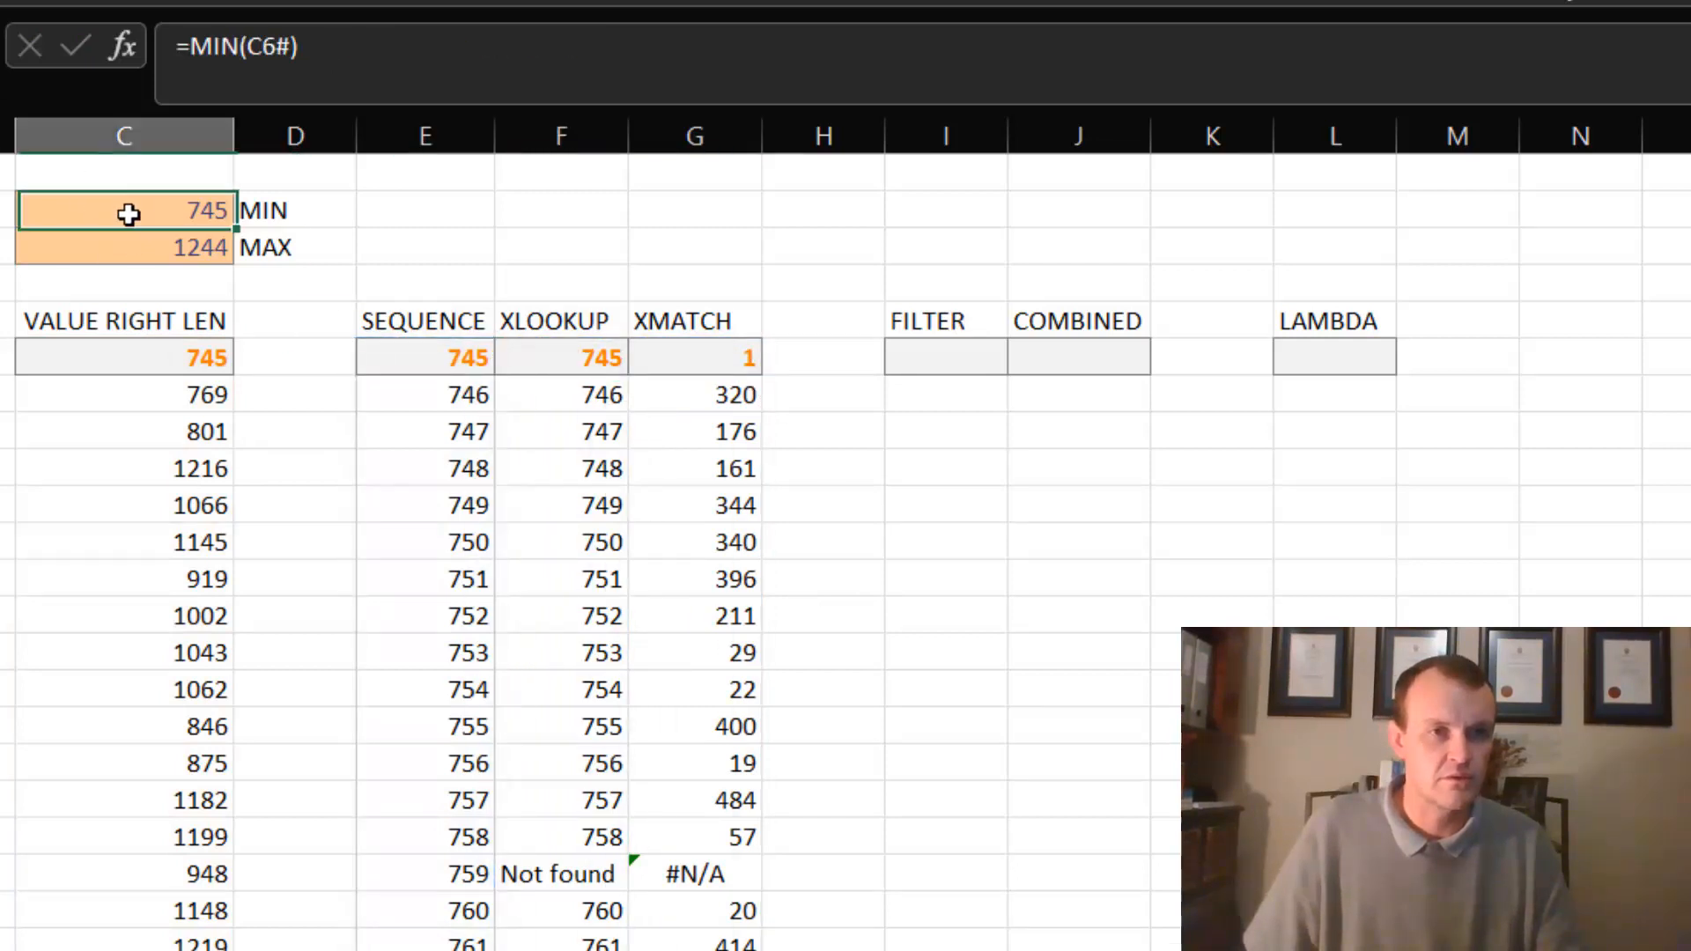
left_click(174, 357)
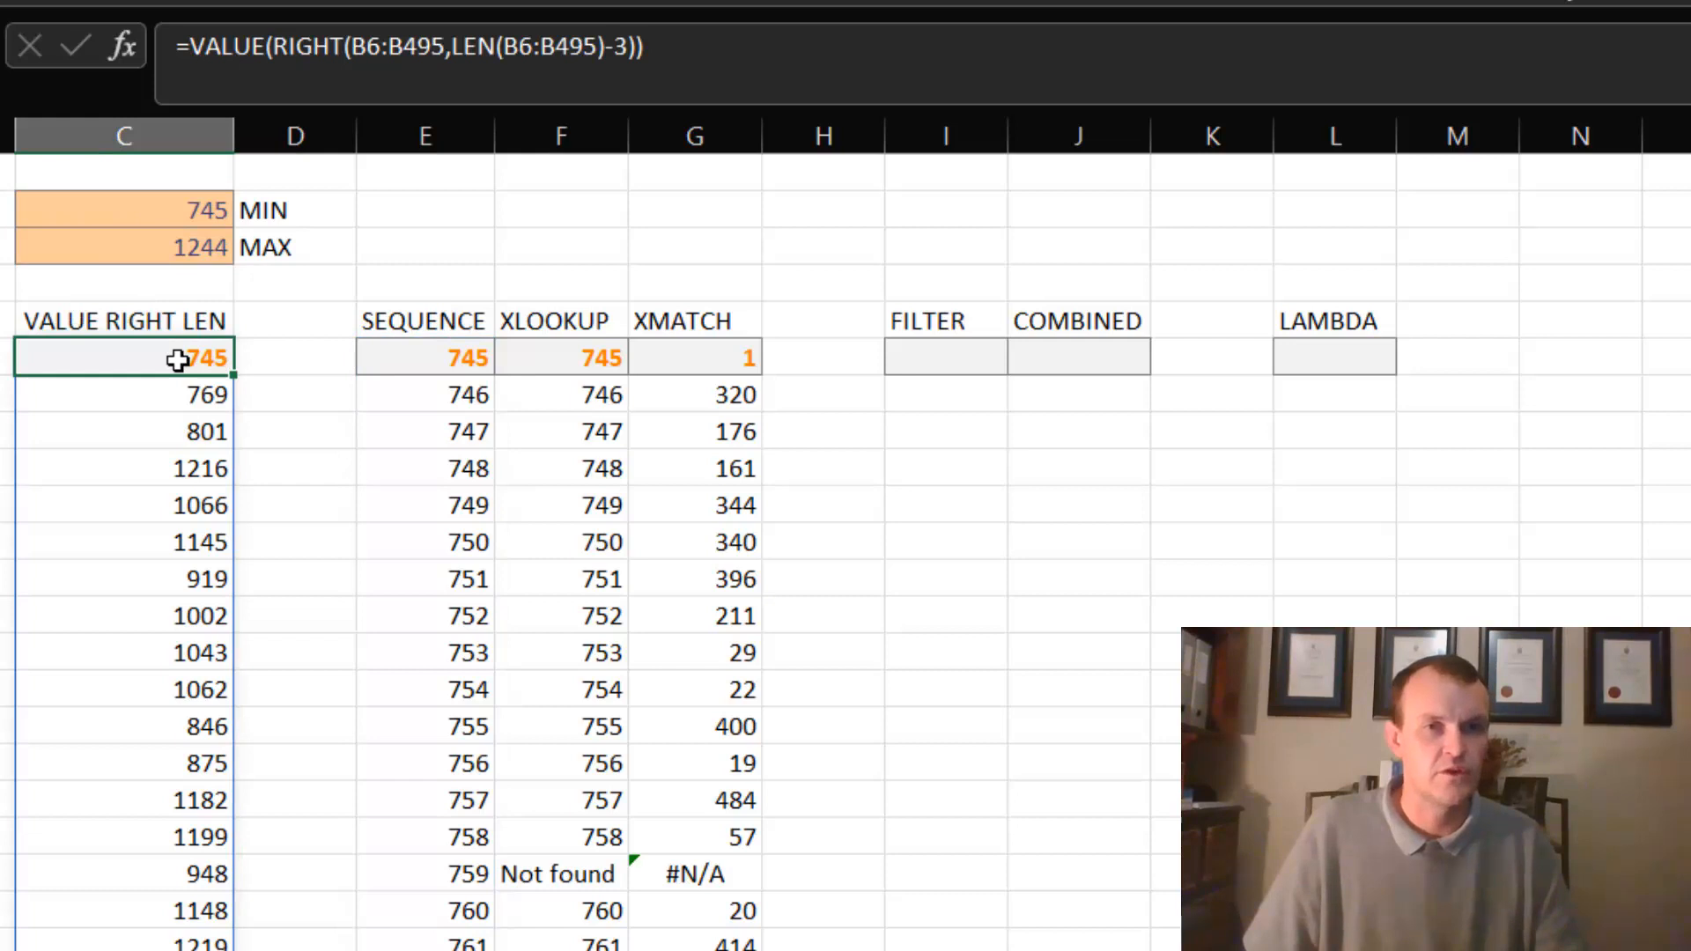
left_click(736, 362)
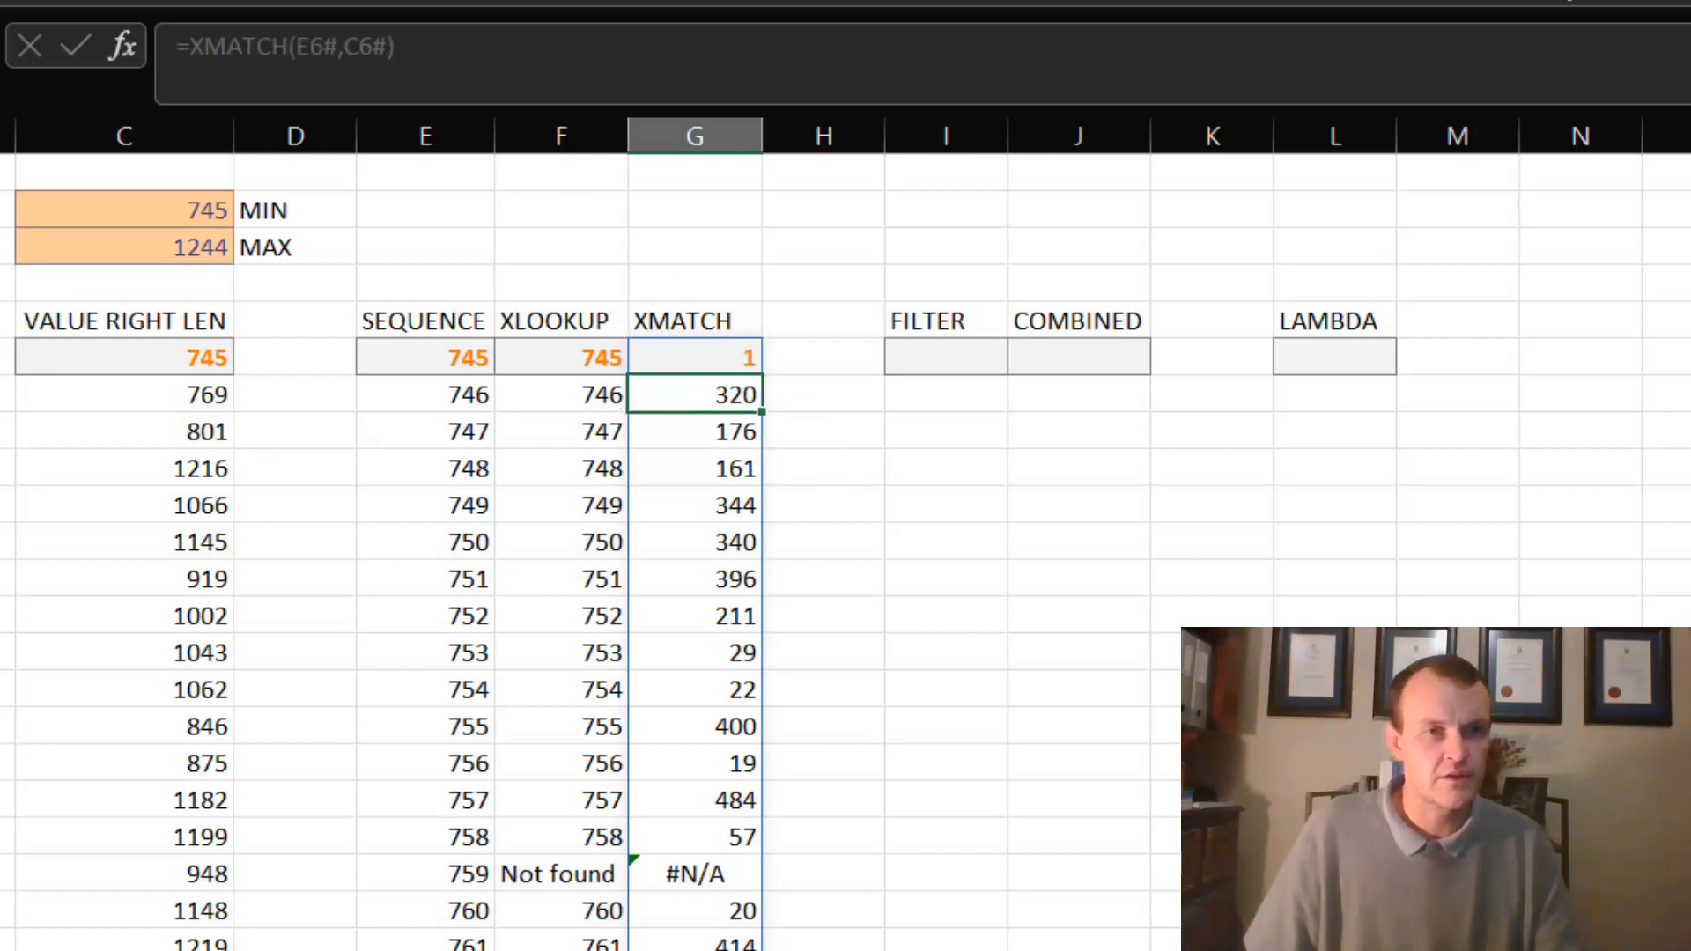
left_click(170, 390)
left_click(711, 397)
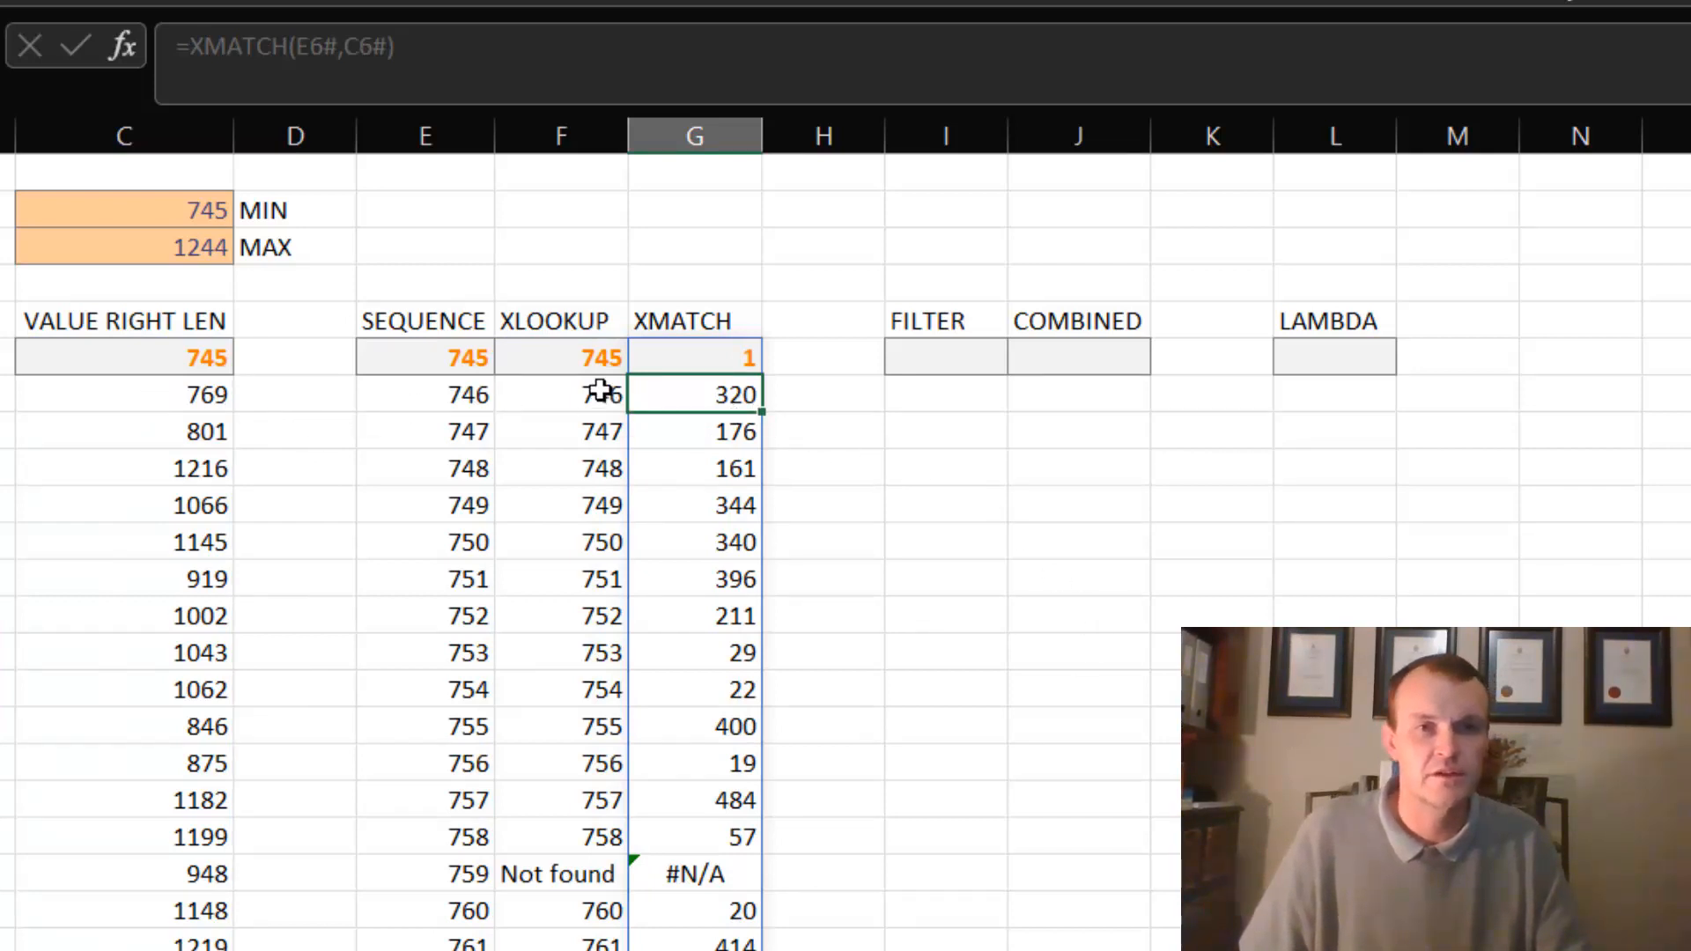
left_click(472, 390)
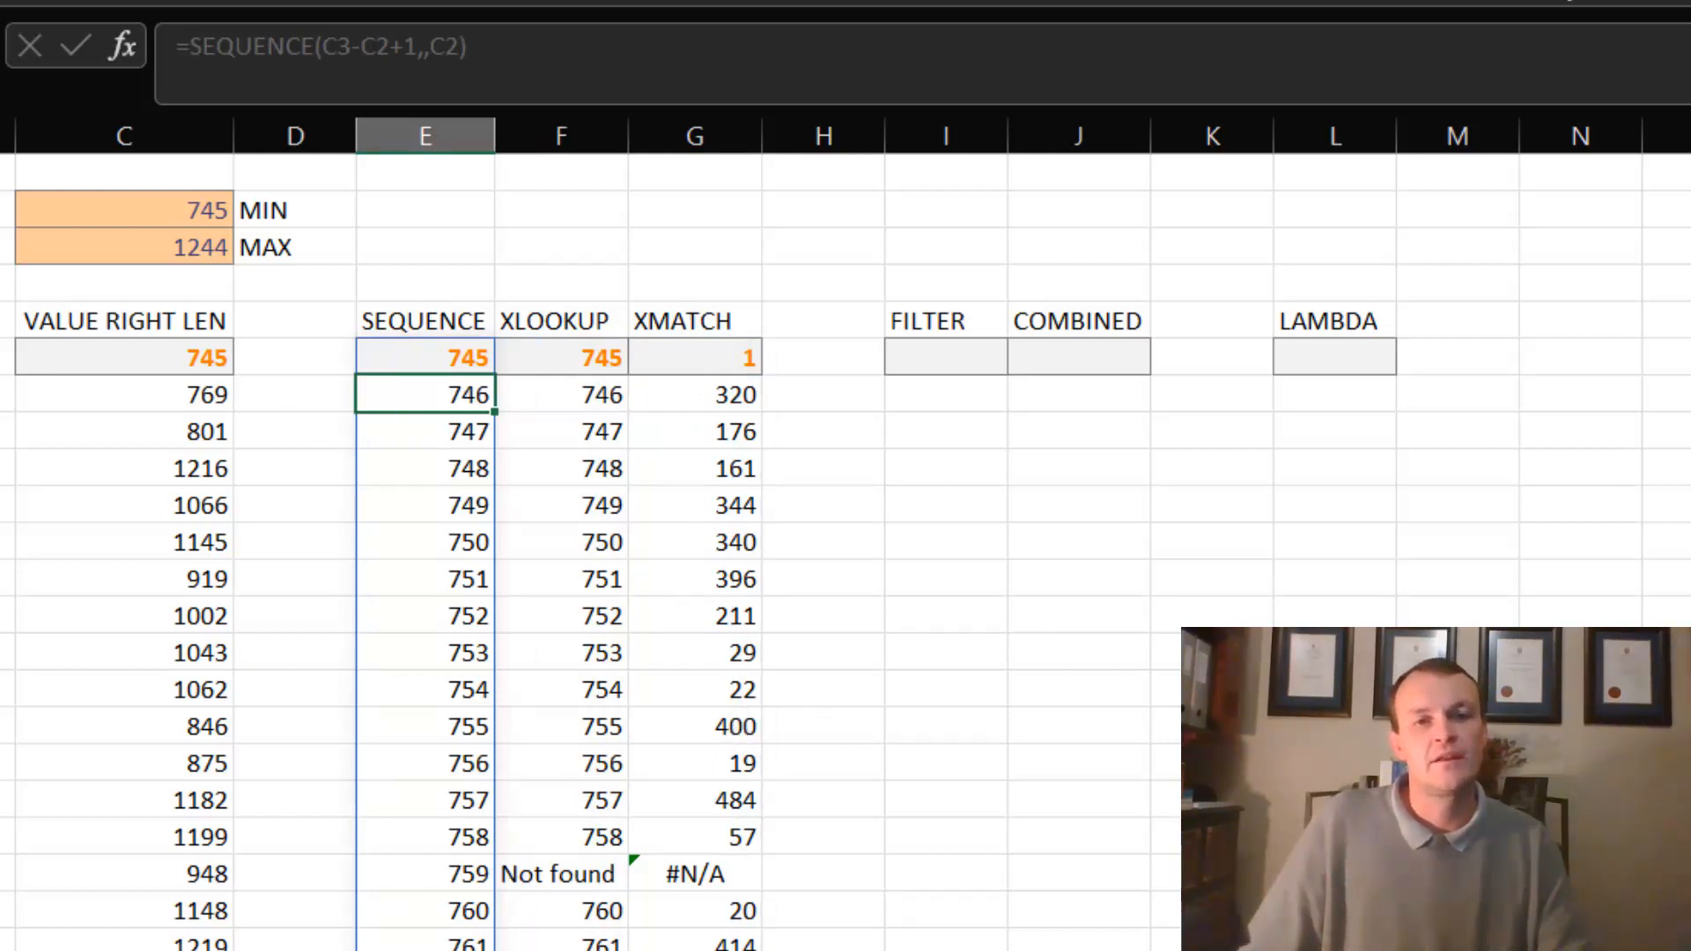
left_click(689, 876)
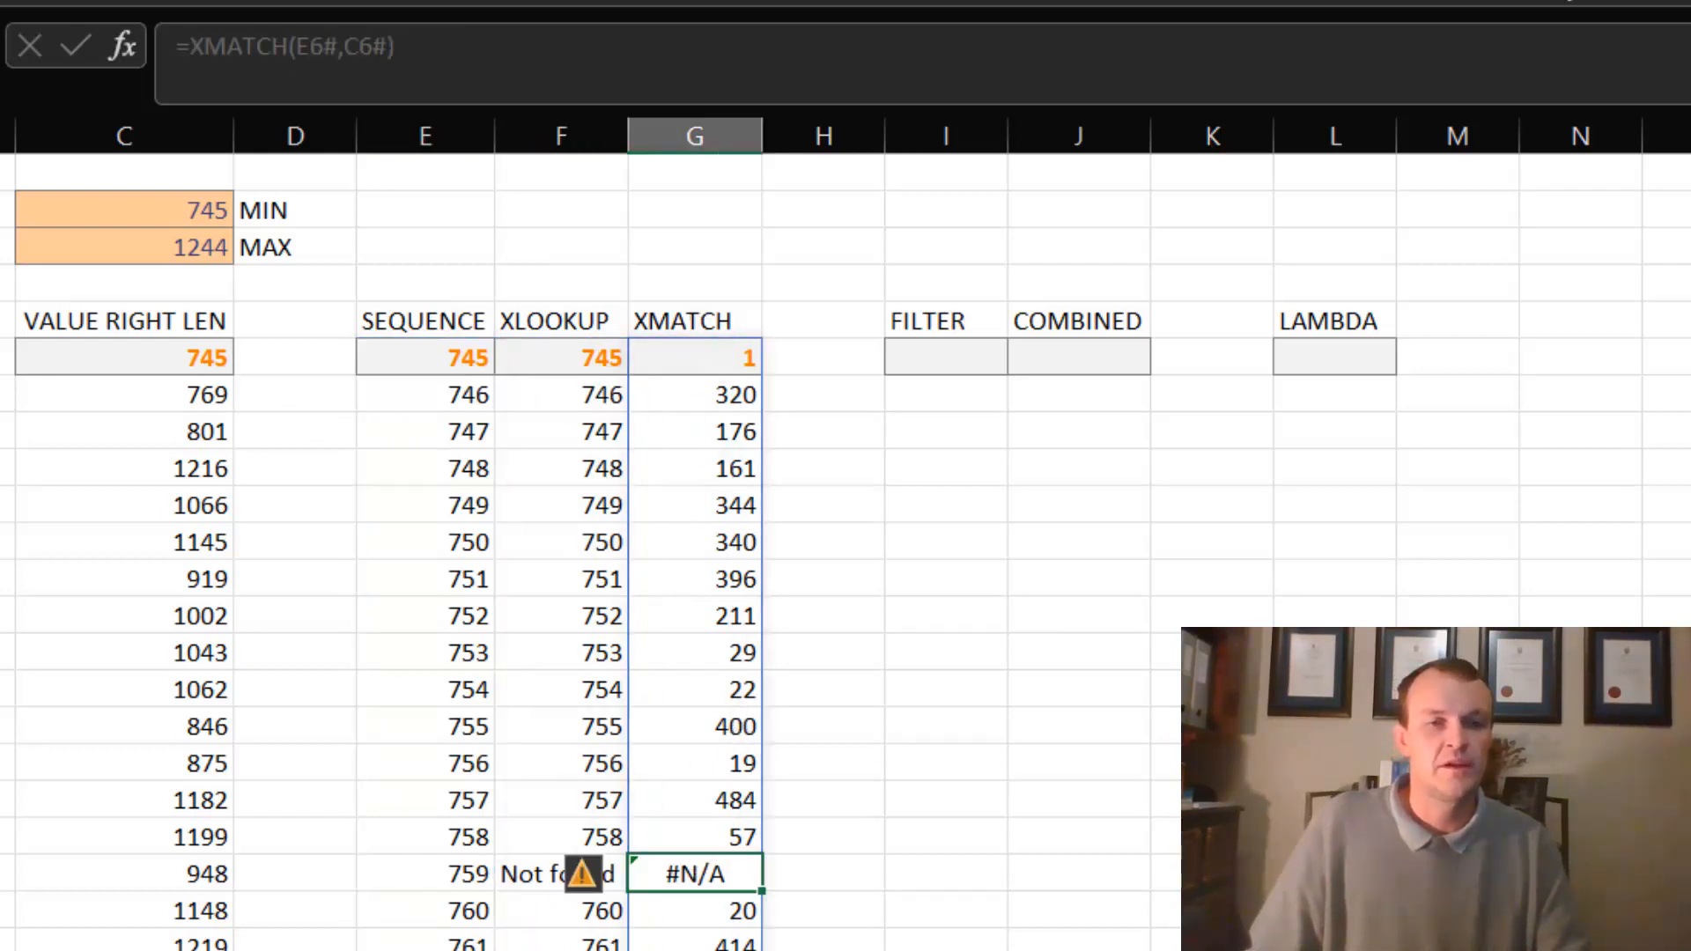
left_click(506, 885)
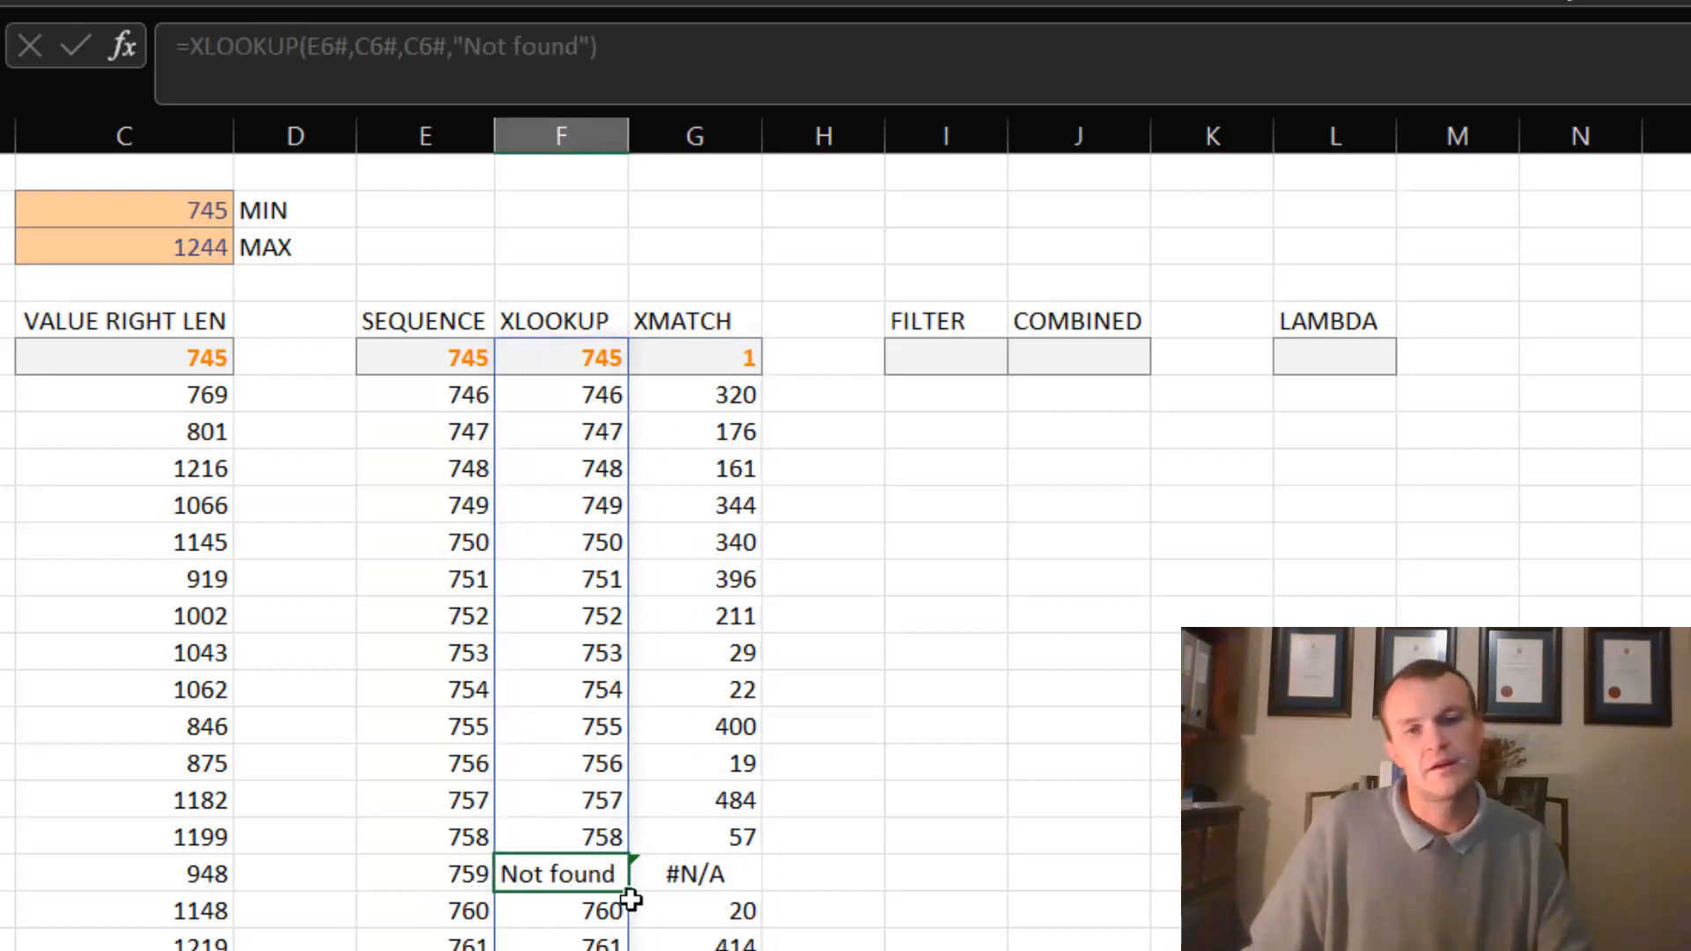
- Try wrapping the XMATCH formula in G6 in IFERROR with "Not found" as the error value, and undo the change
left_click(687, 876)
left_click(705, 357)
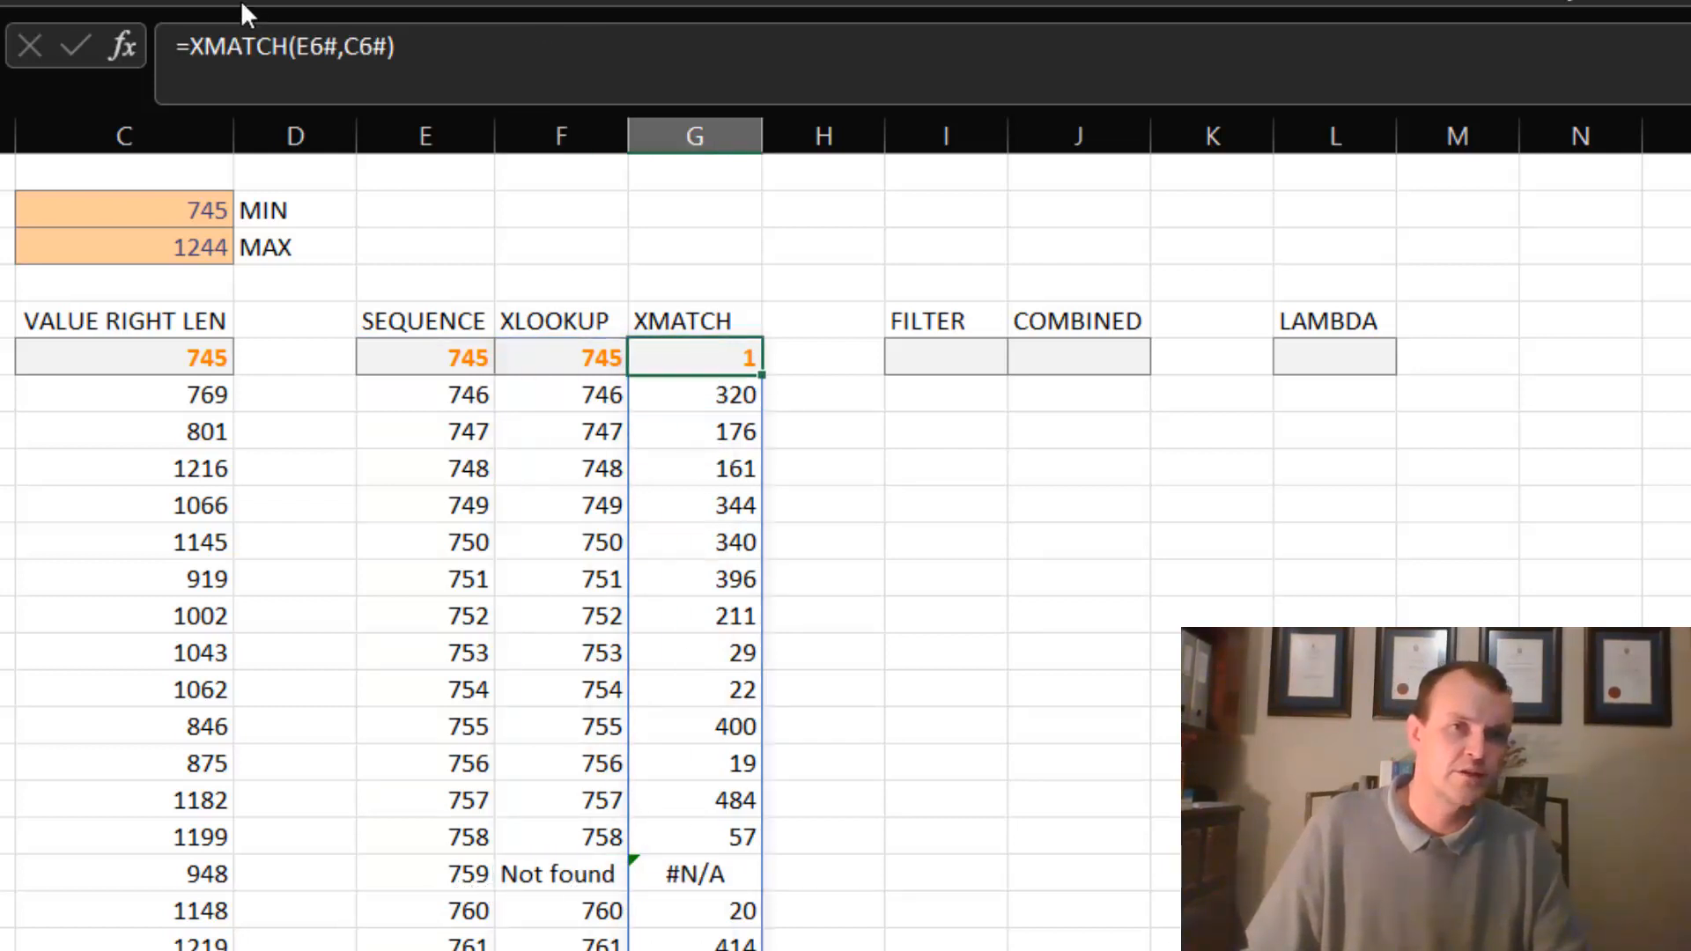
left_click(195, 44)
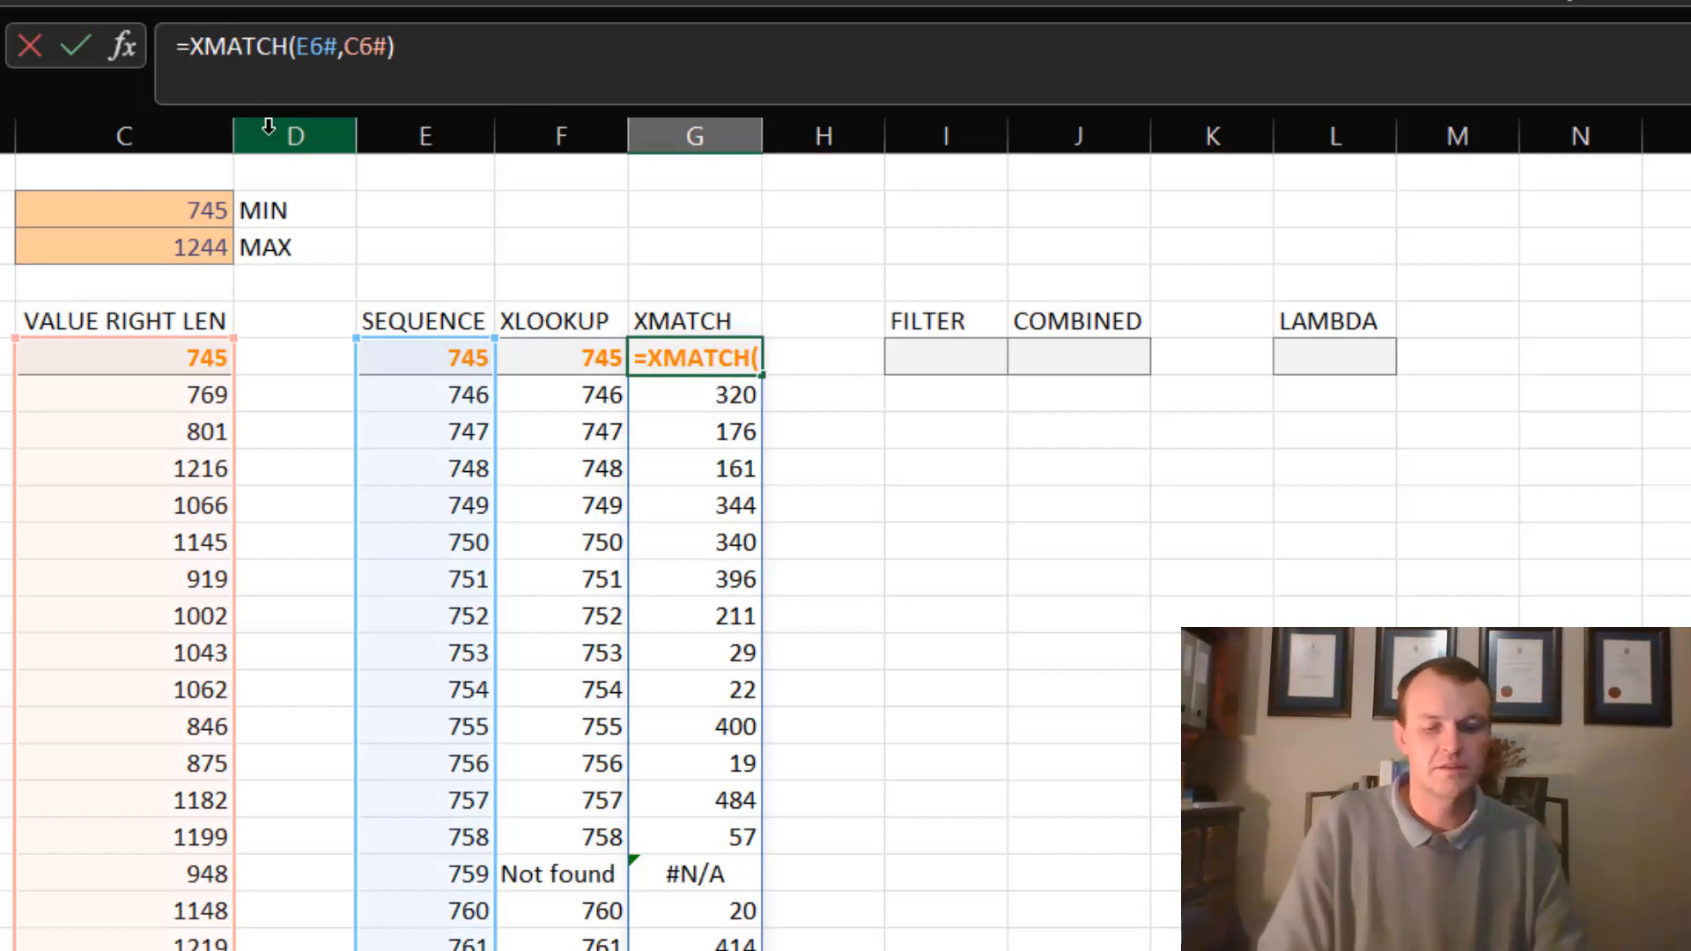
type("ife")
key("Tab")
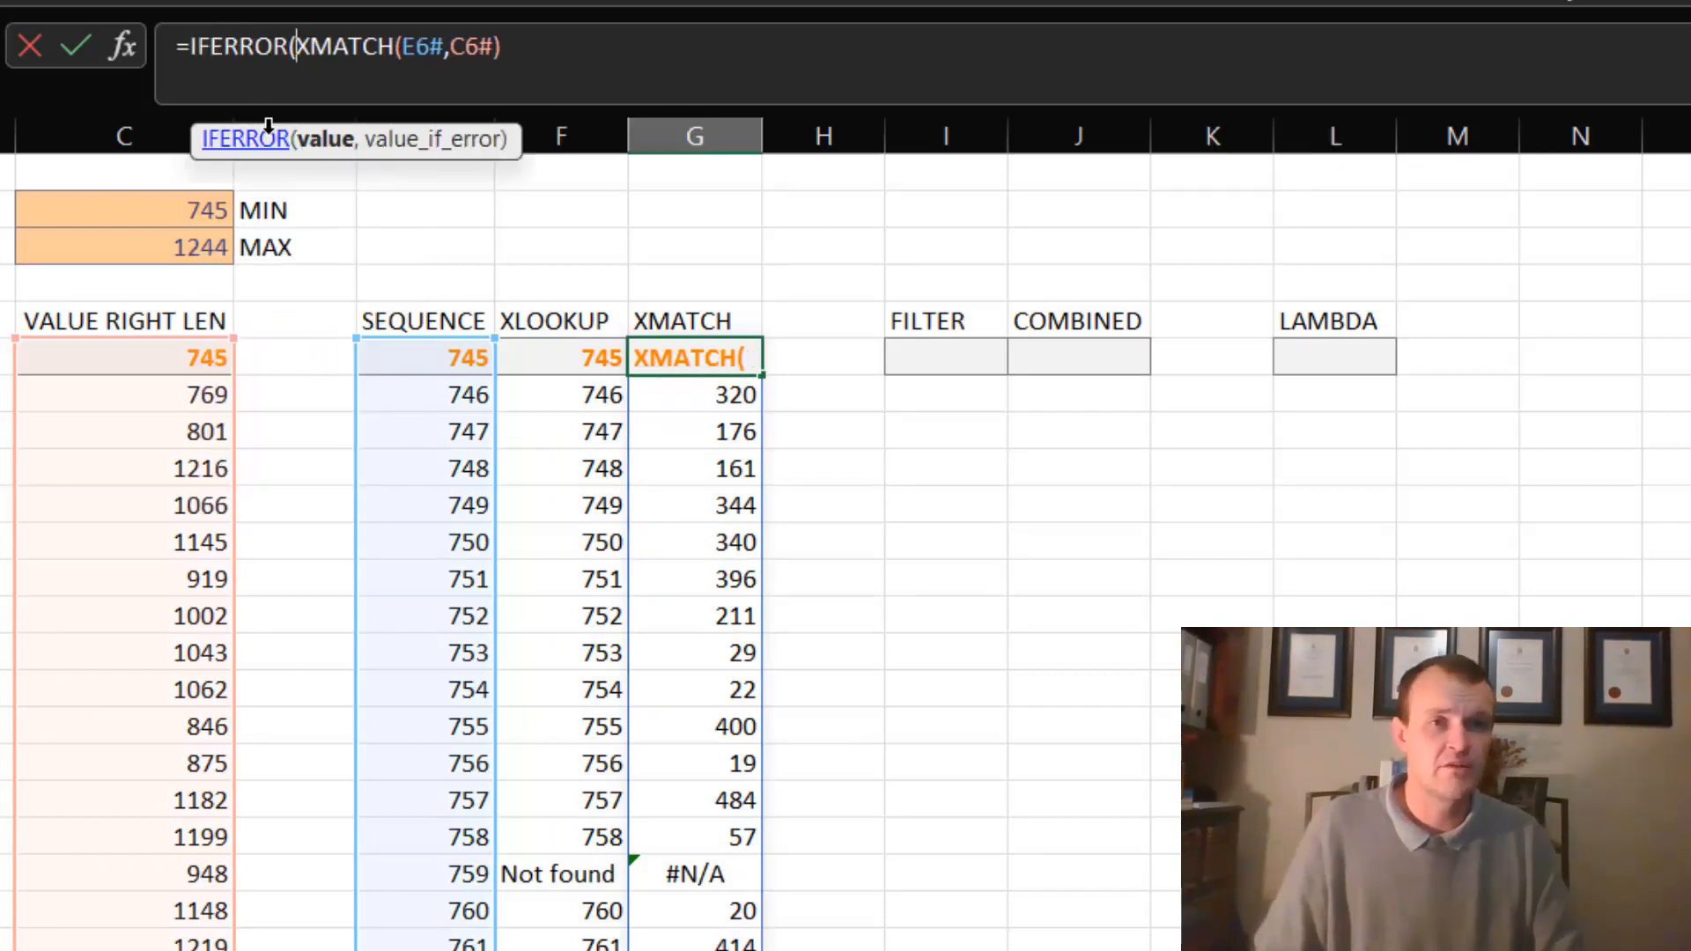
left_click(557, 50)
type(",")
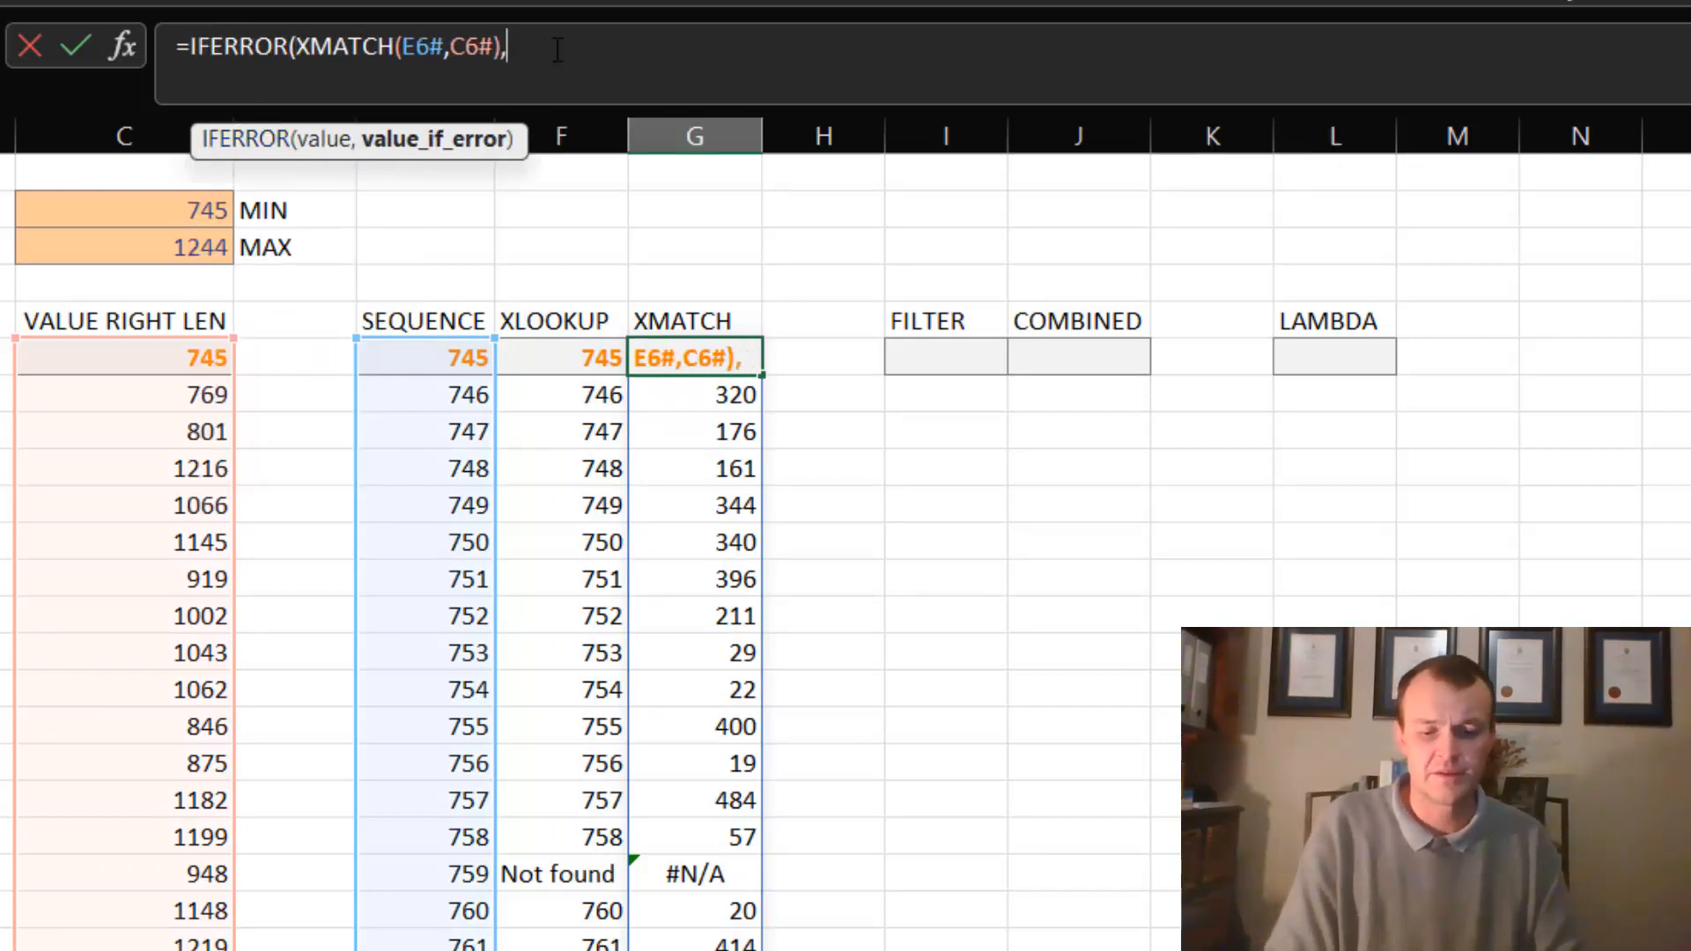
type("\"Not dfo")
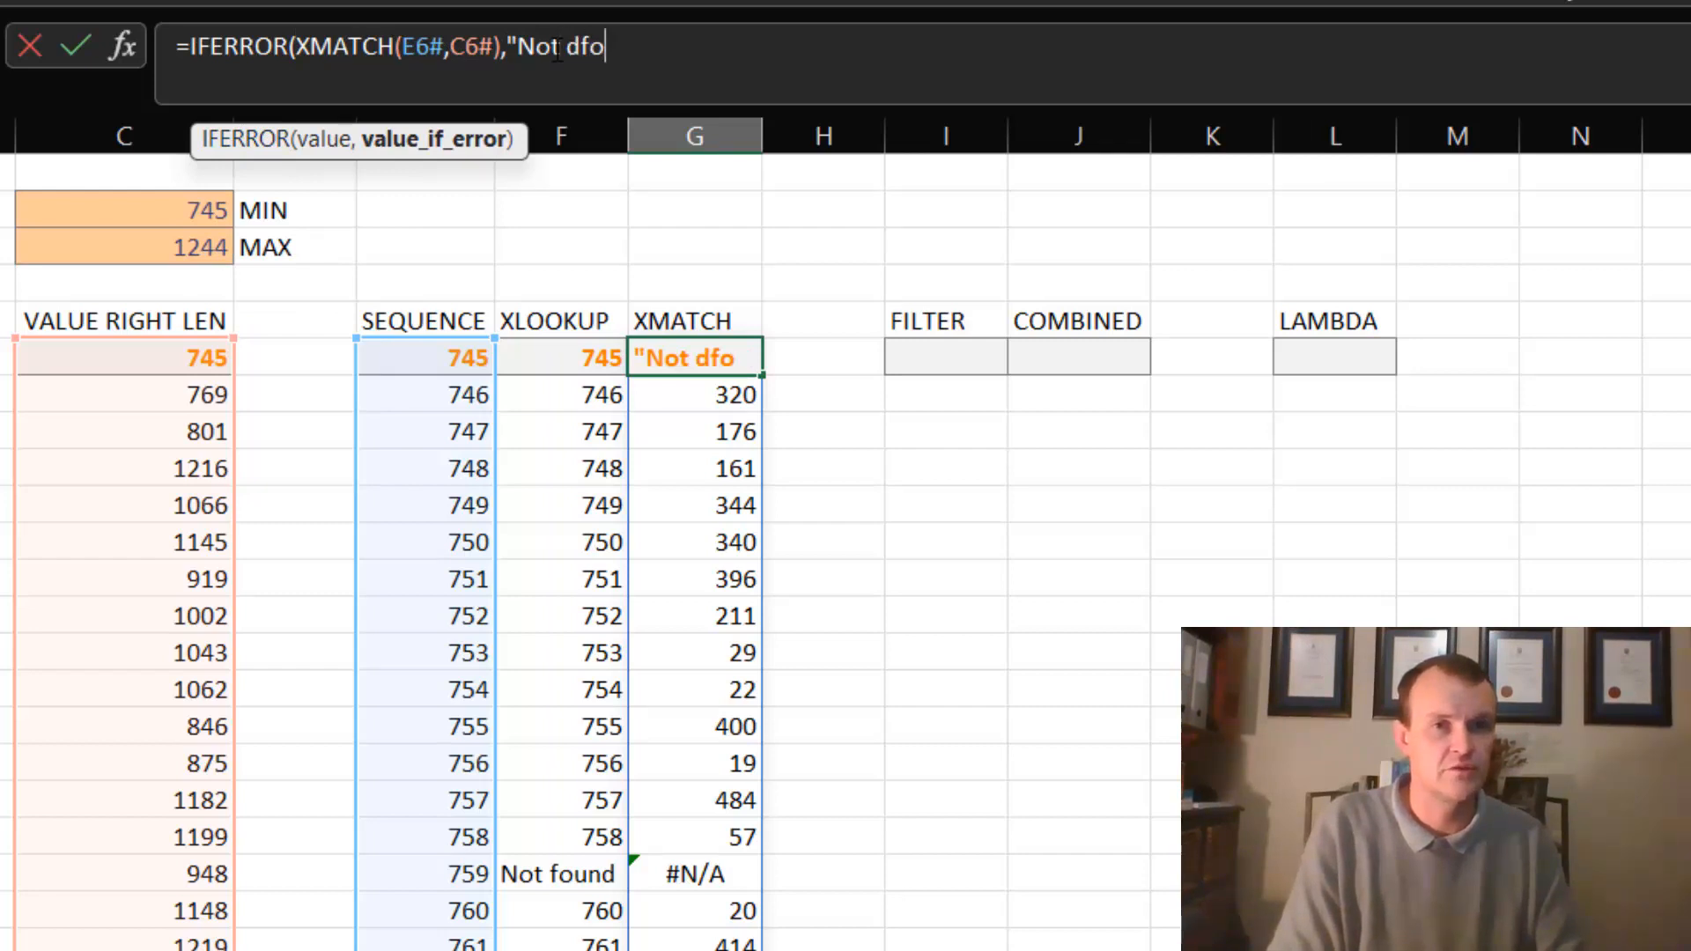
key("BackSpace")
key("BackSpace")
key("BackSpace")
type("found")
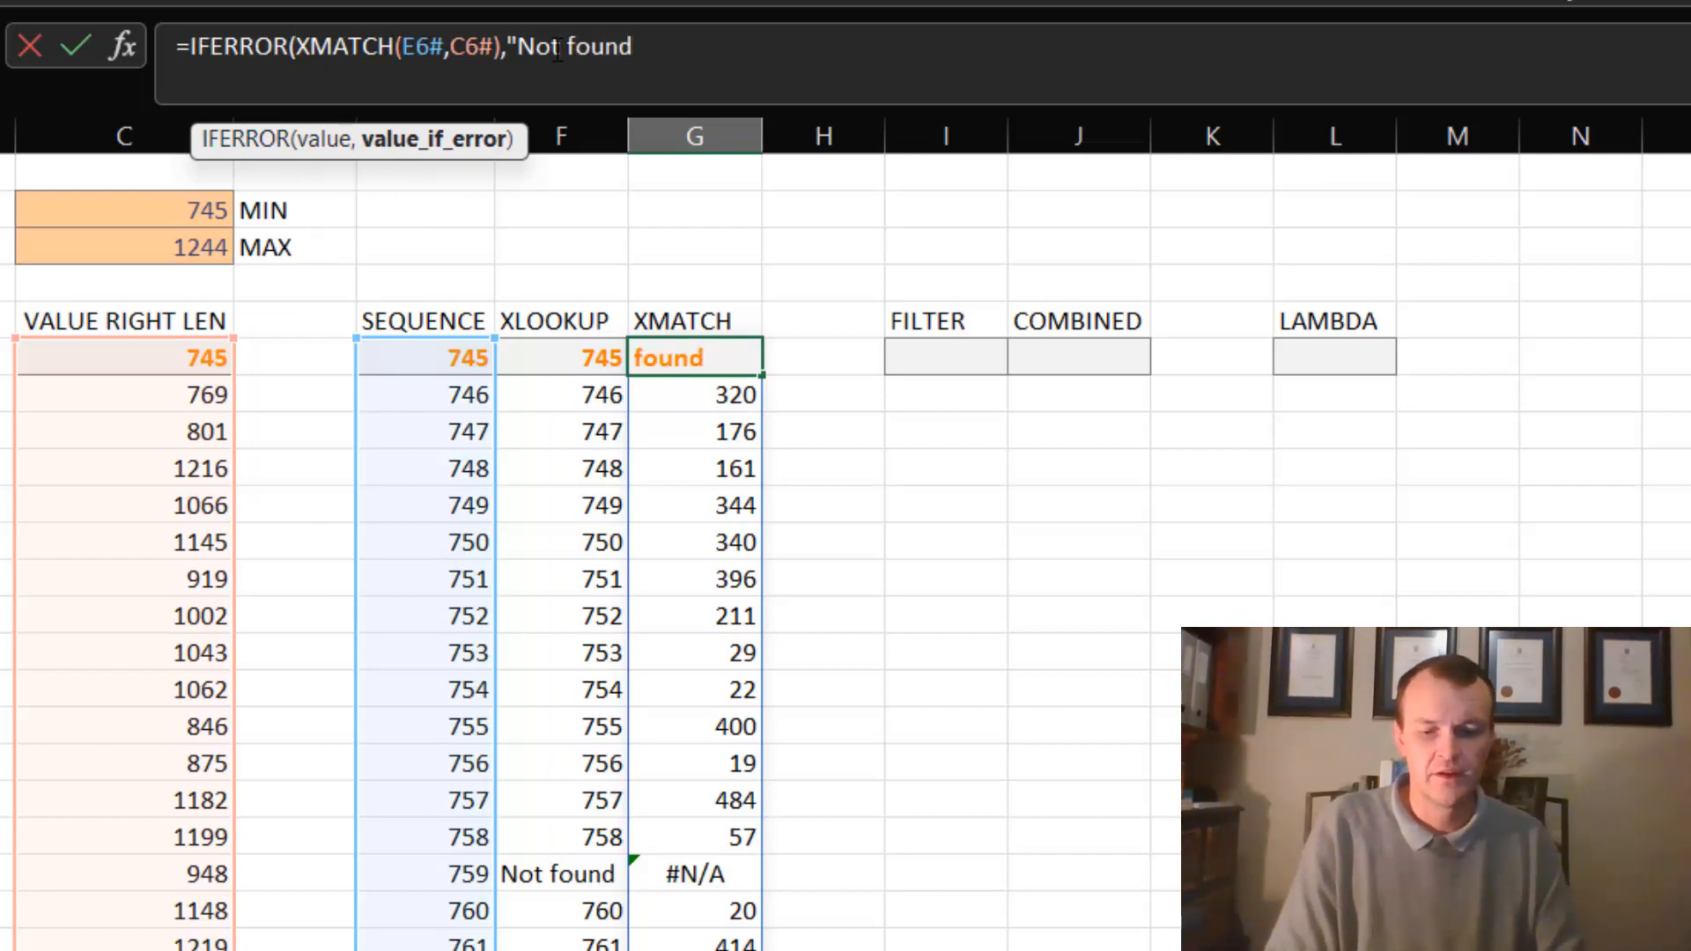
key("Return")
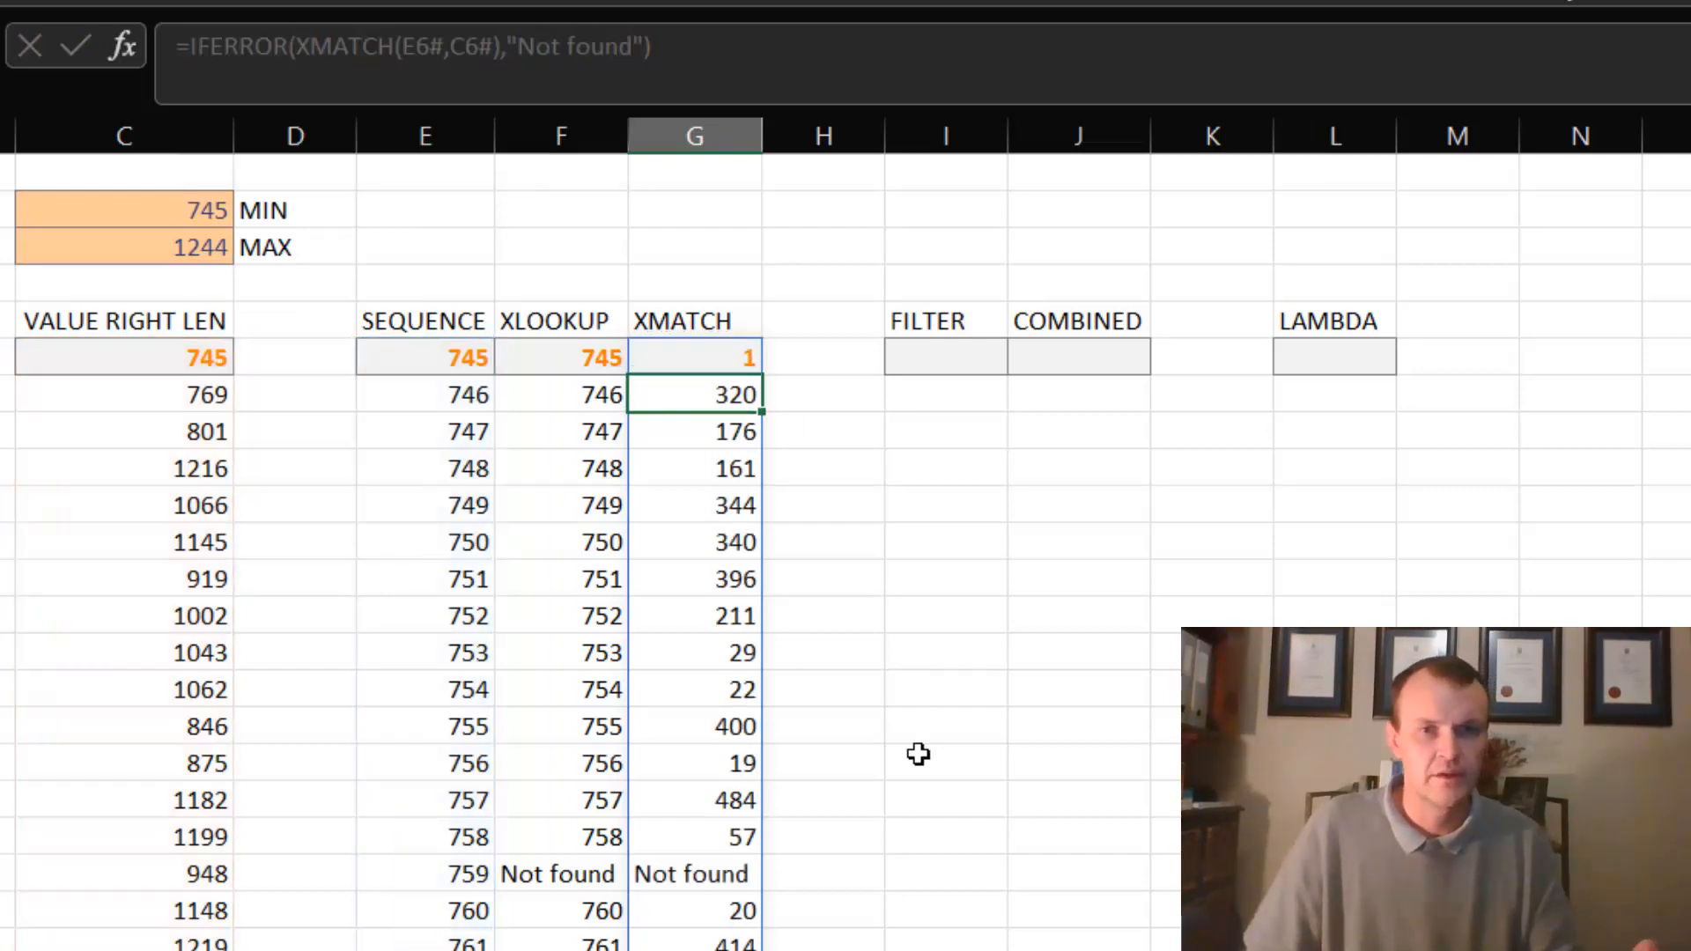
key("ctrl+z")
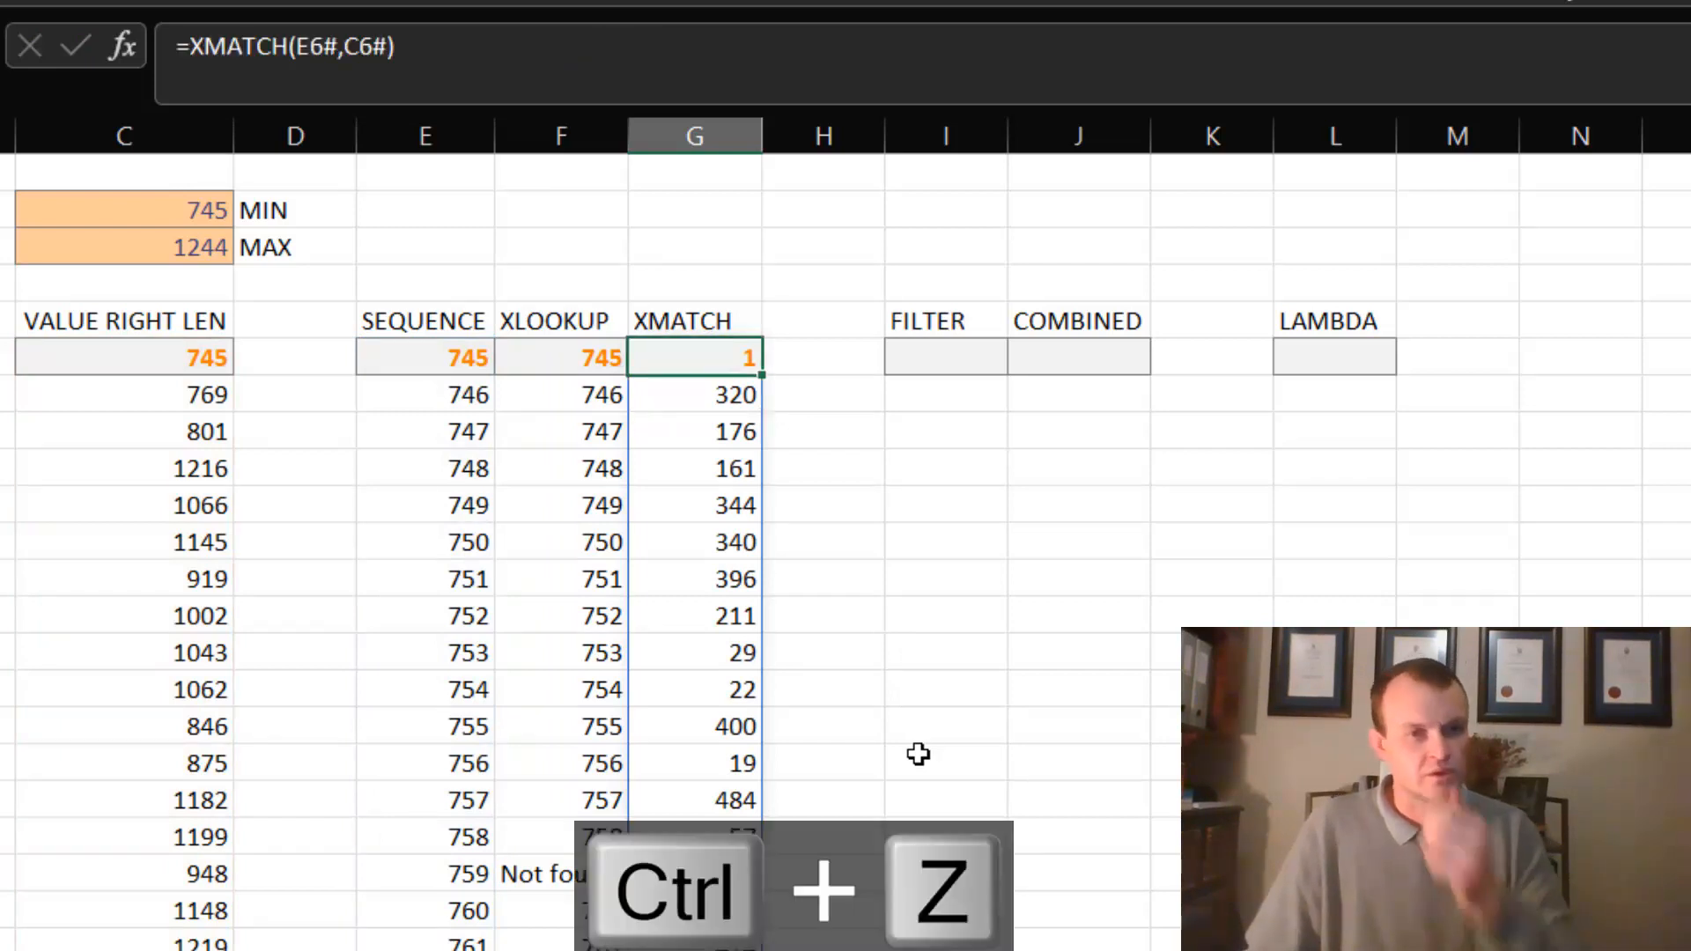
- Start a FILTER formula in I6 with the spilled sequence E6# as its array argument
left_click(946, 345)
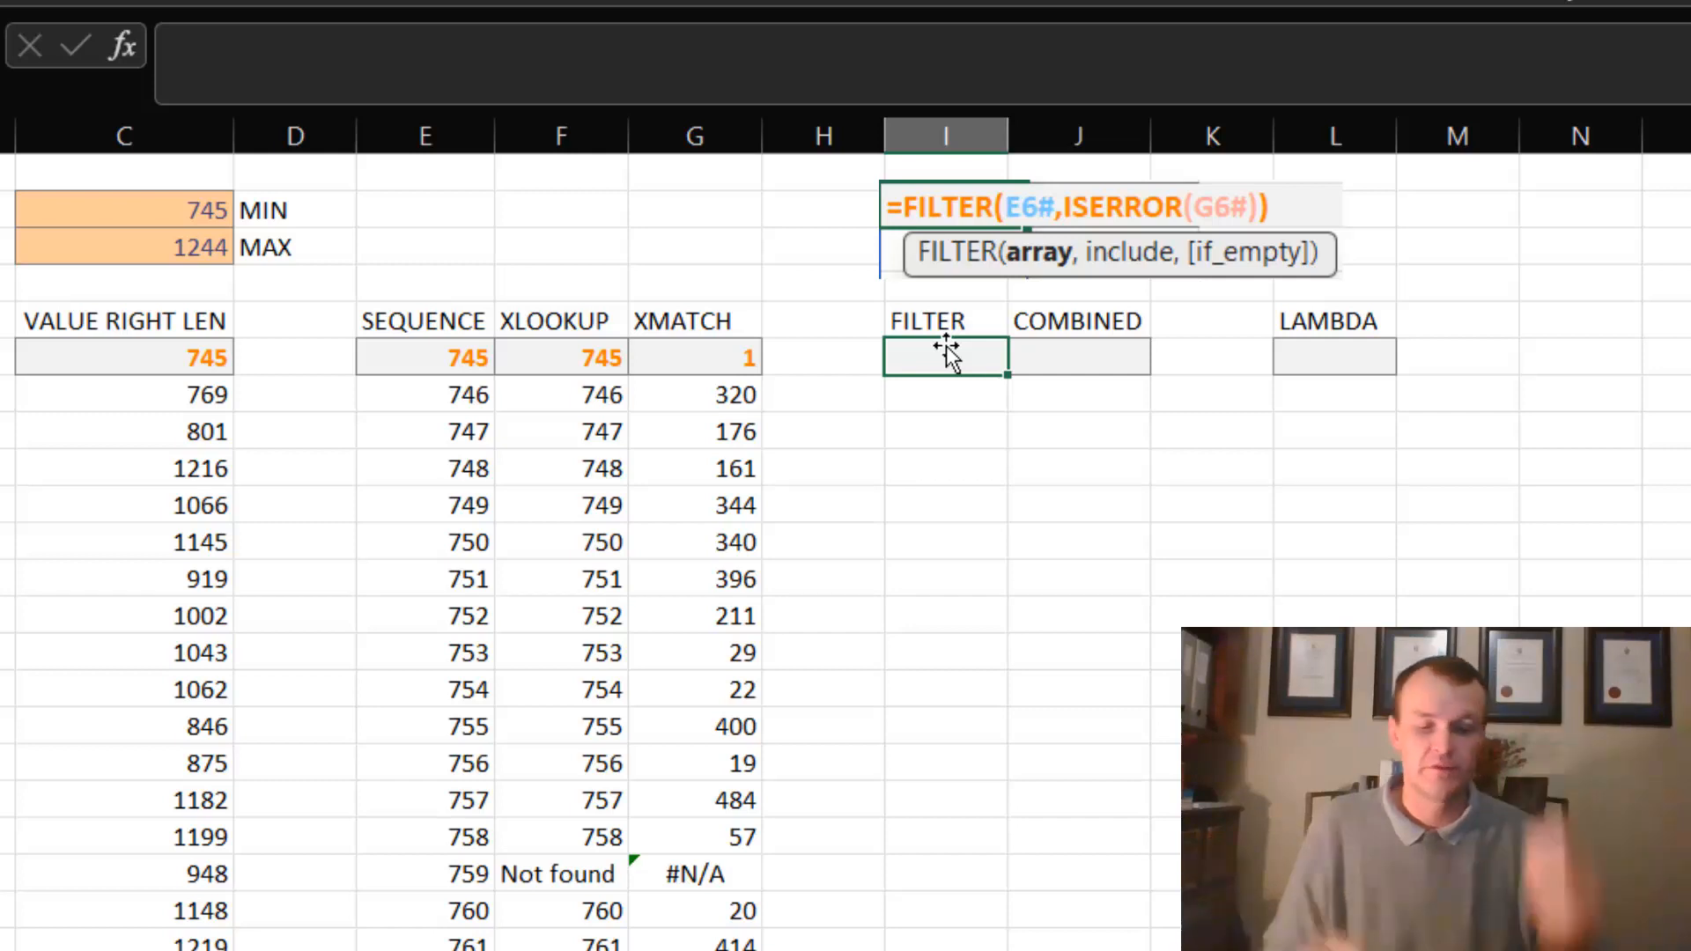
type("fil")
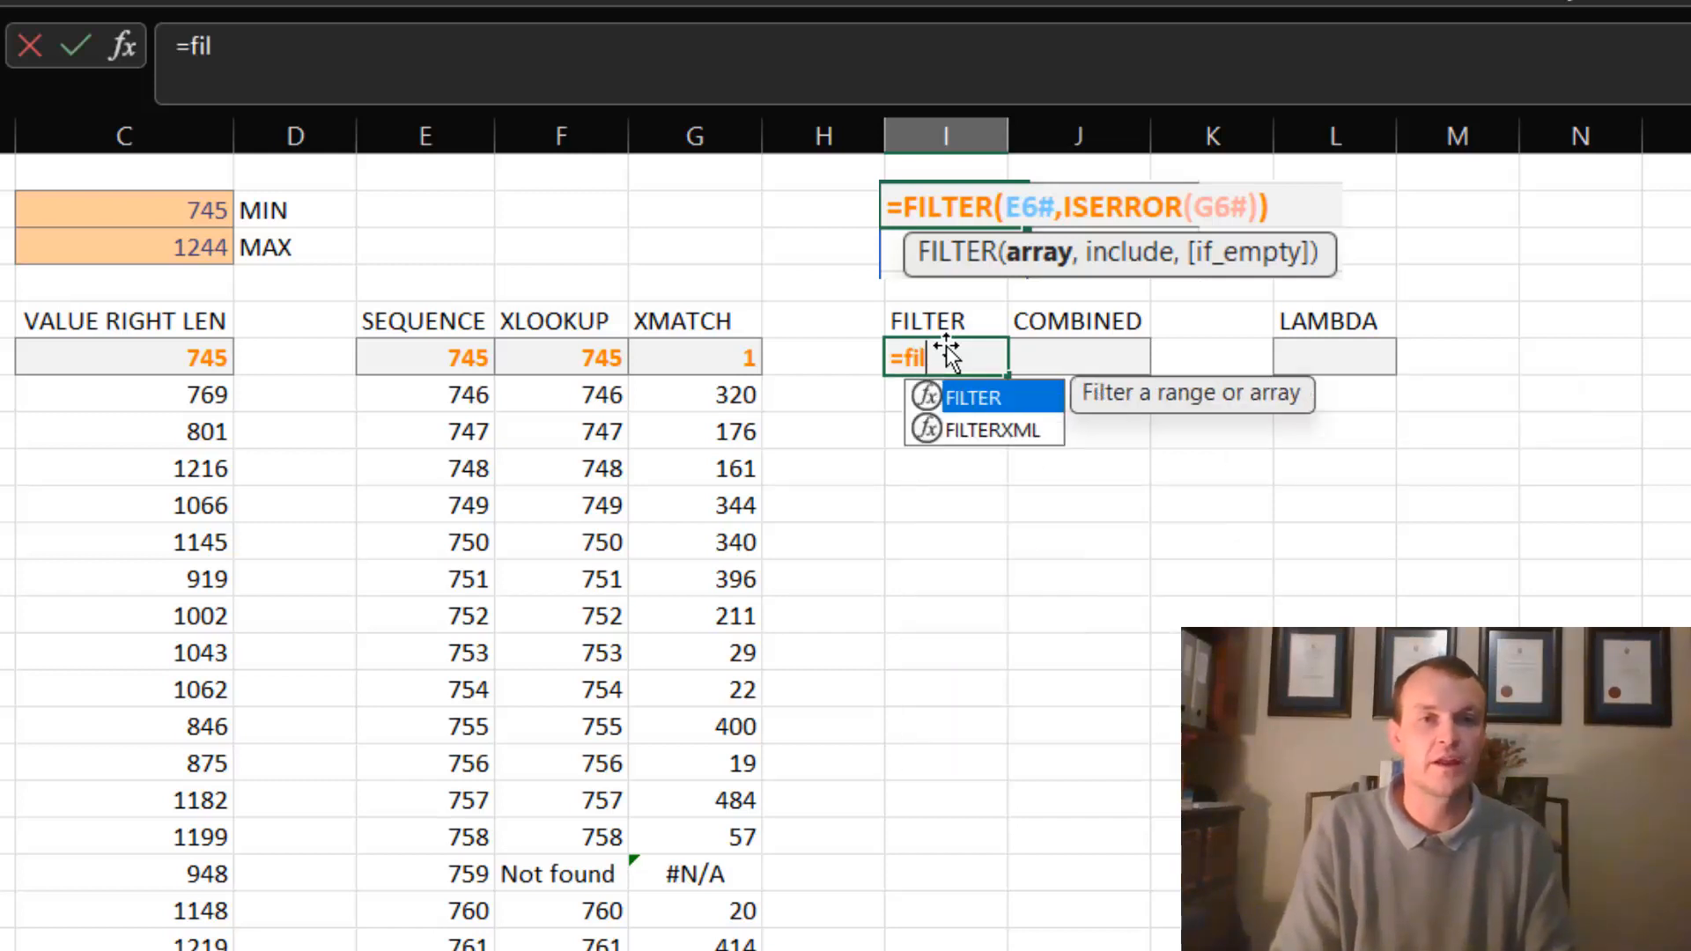
key("Tab")
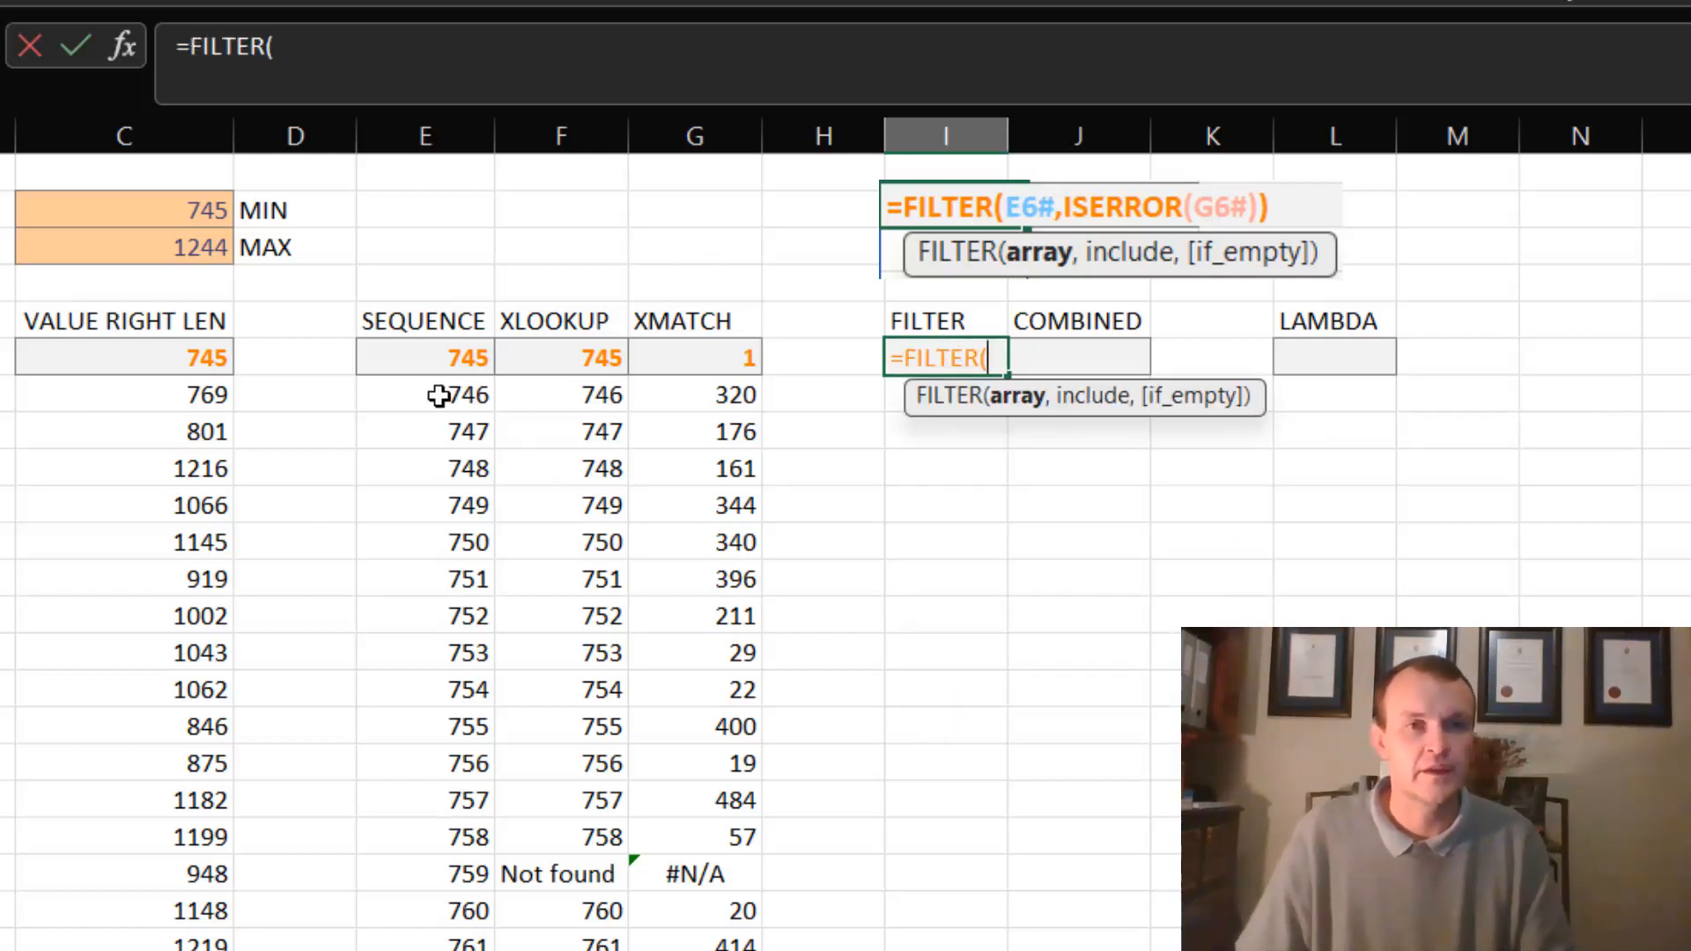
left_click(435, 355)
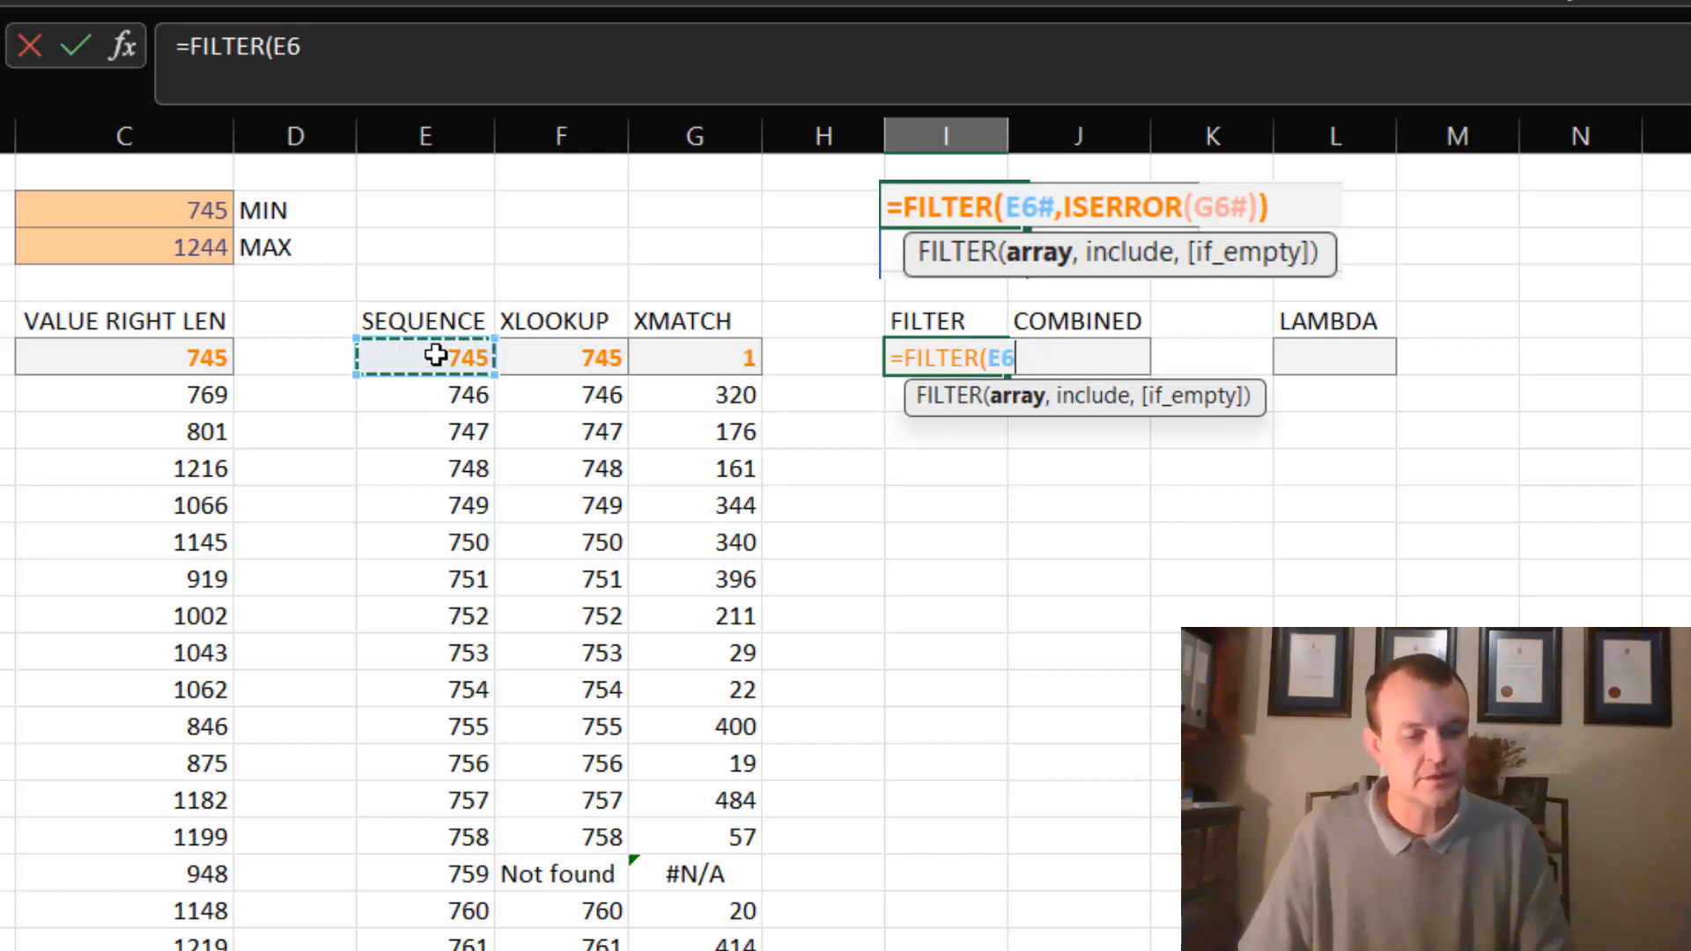
type("#,")
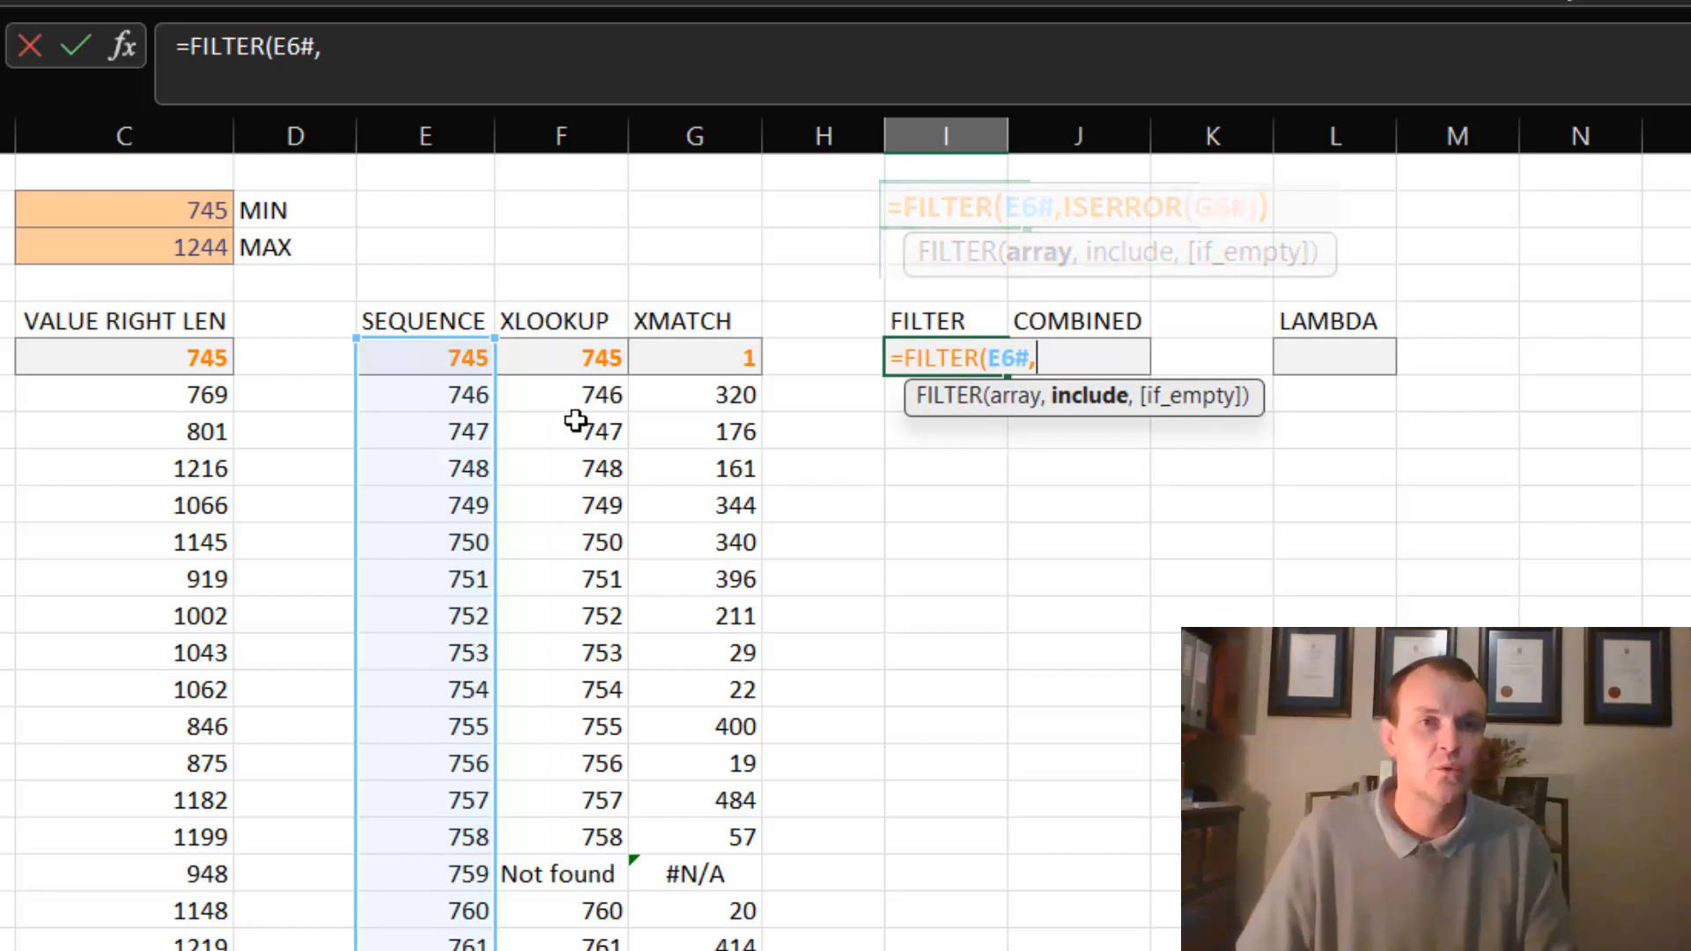
- Complete the I6 formula as =FILTER(E6#,ISERROR(G6#)) to list the missing numbers, and review the spilled list
left_click(701, 346)
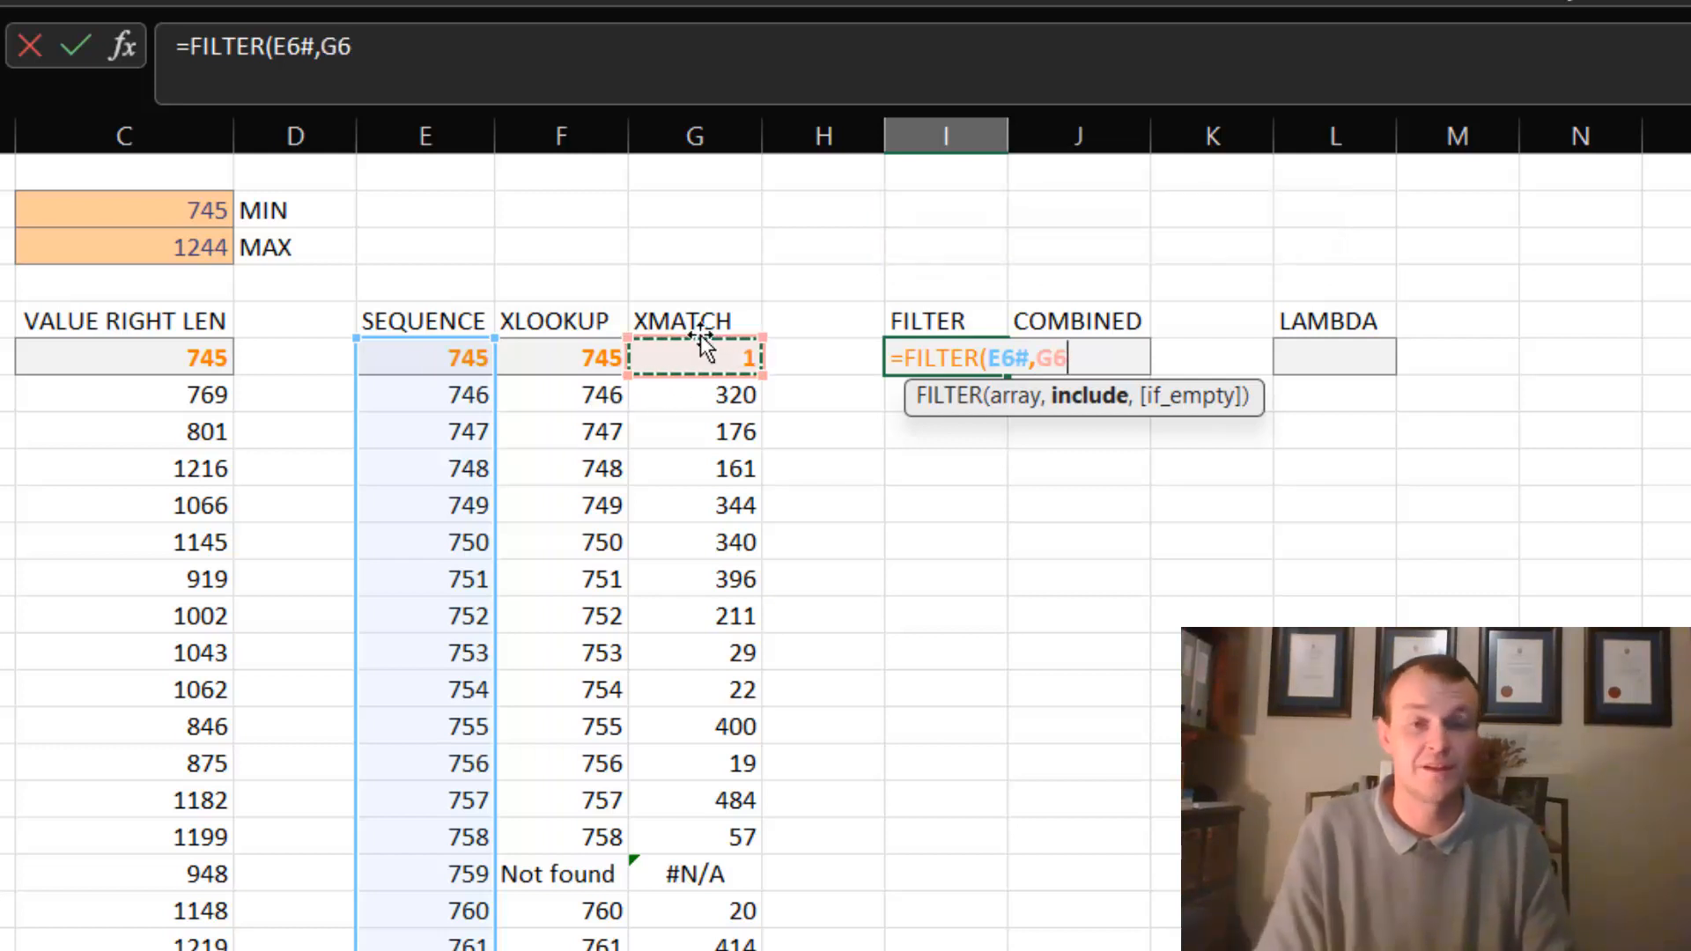
key("BackSpace")
key("BackSpace")
type("is")
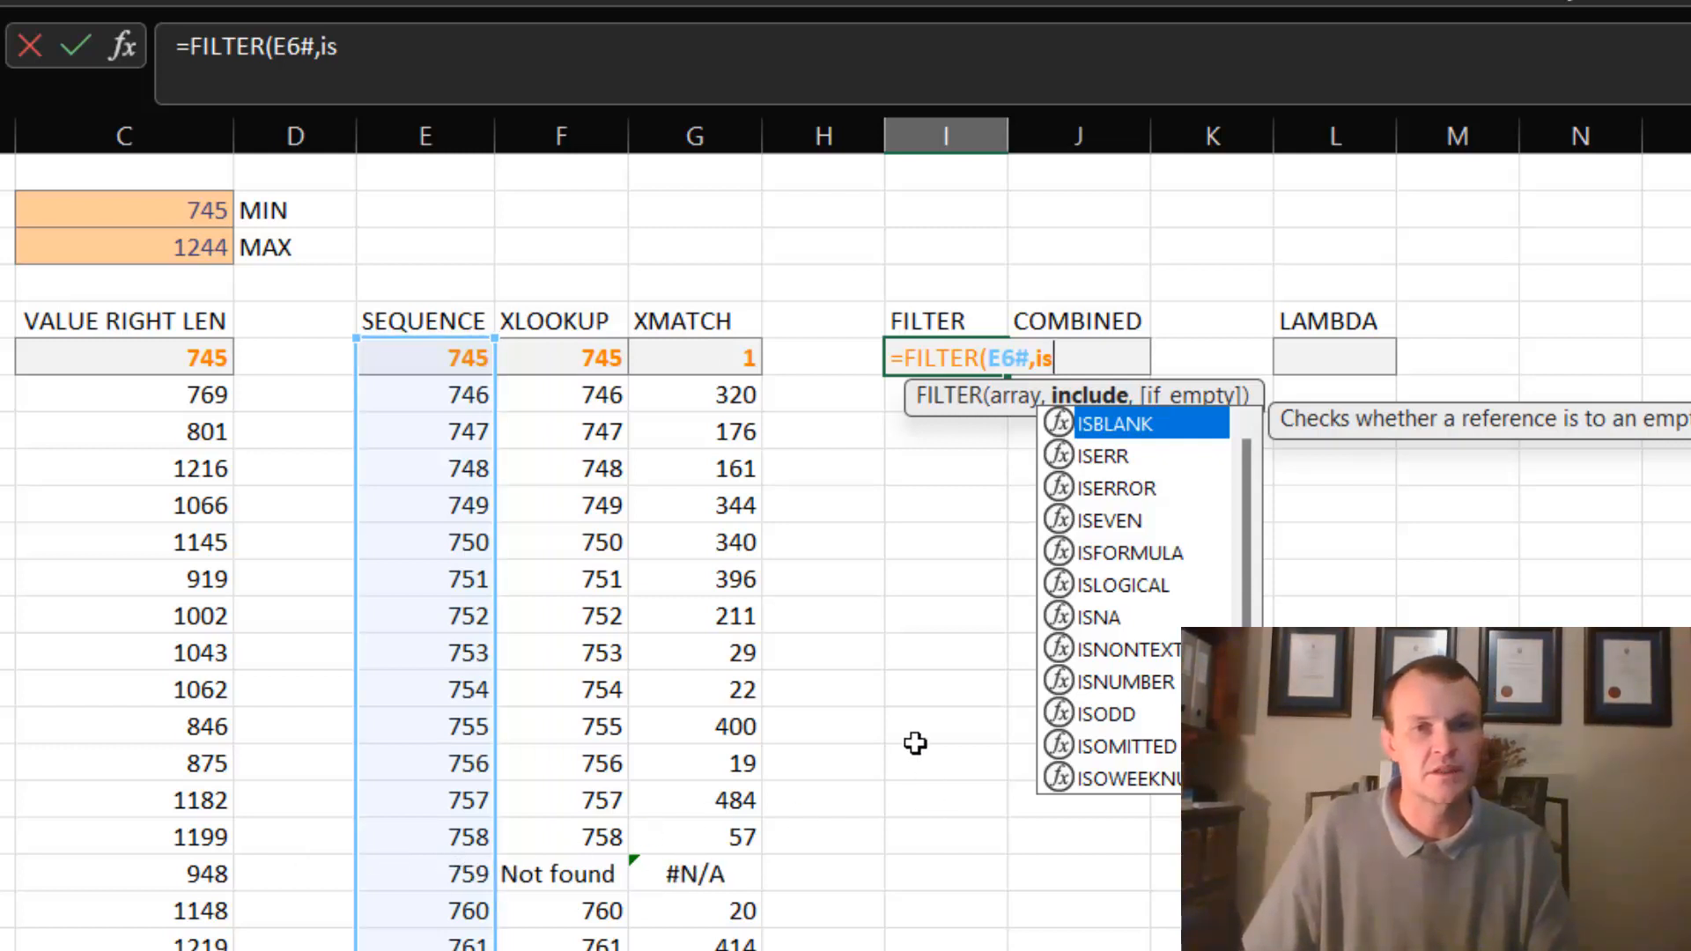
key("Down")
key("Down")
key("Tab")
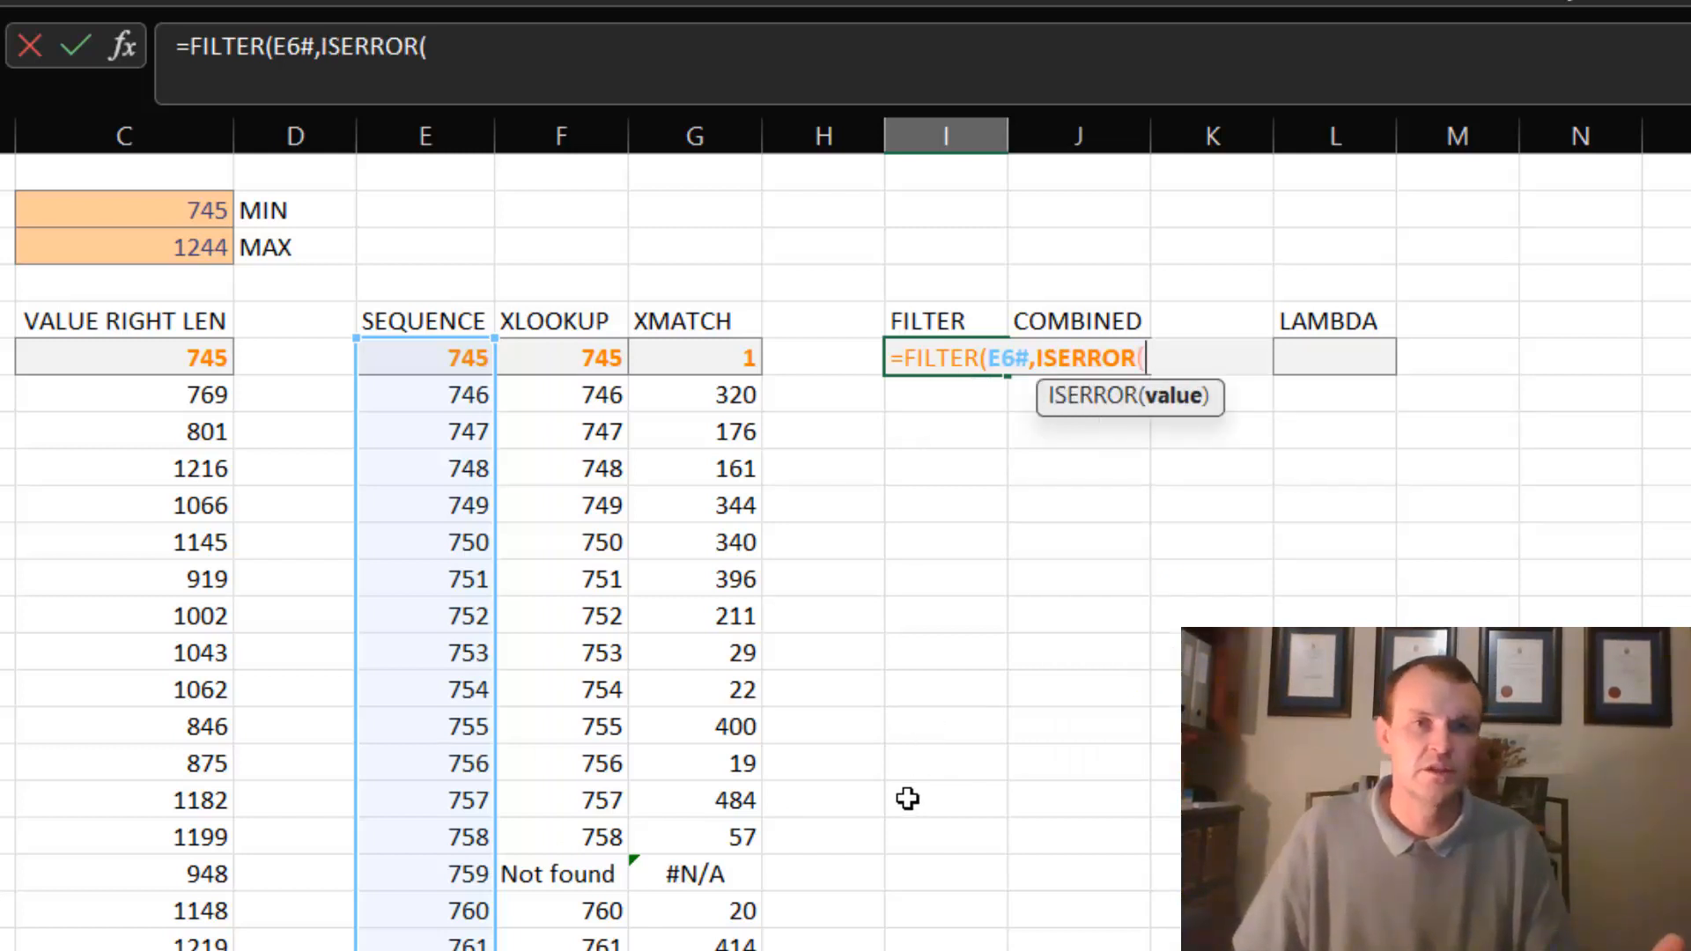
left_click(698, 359)
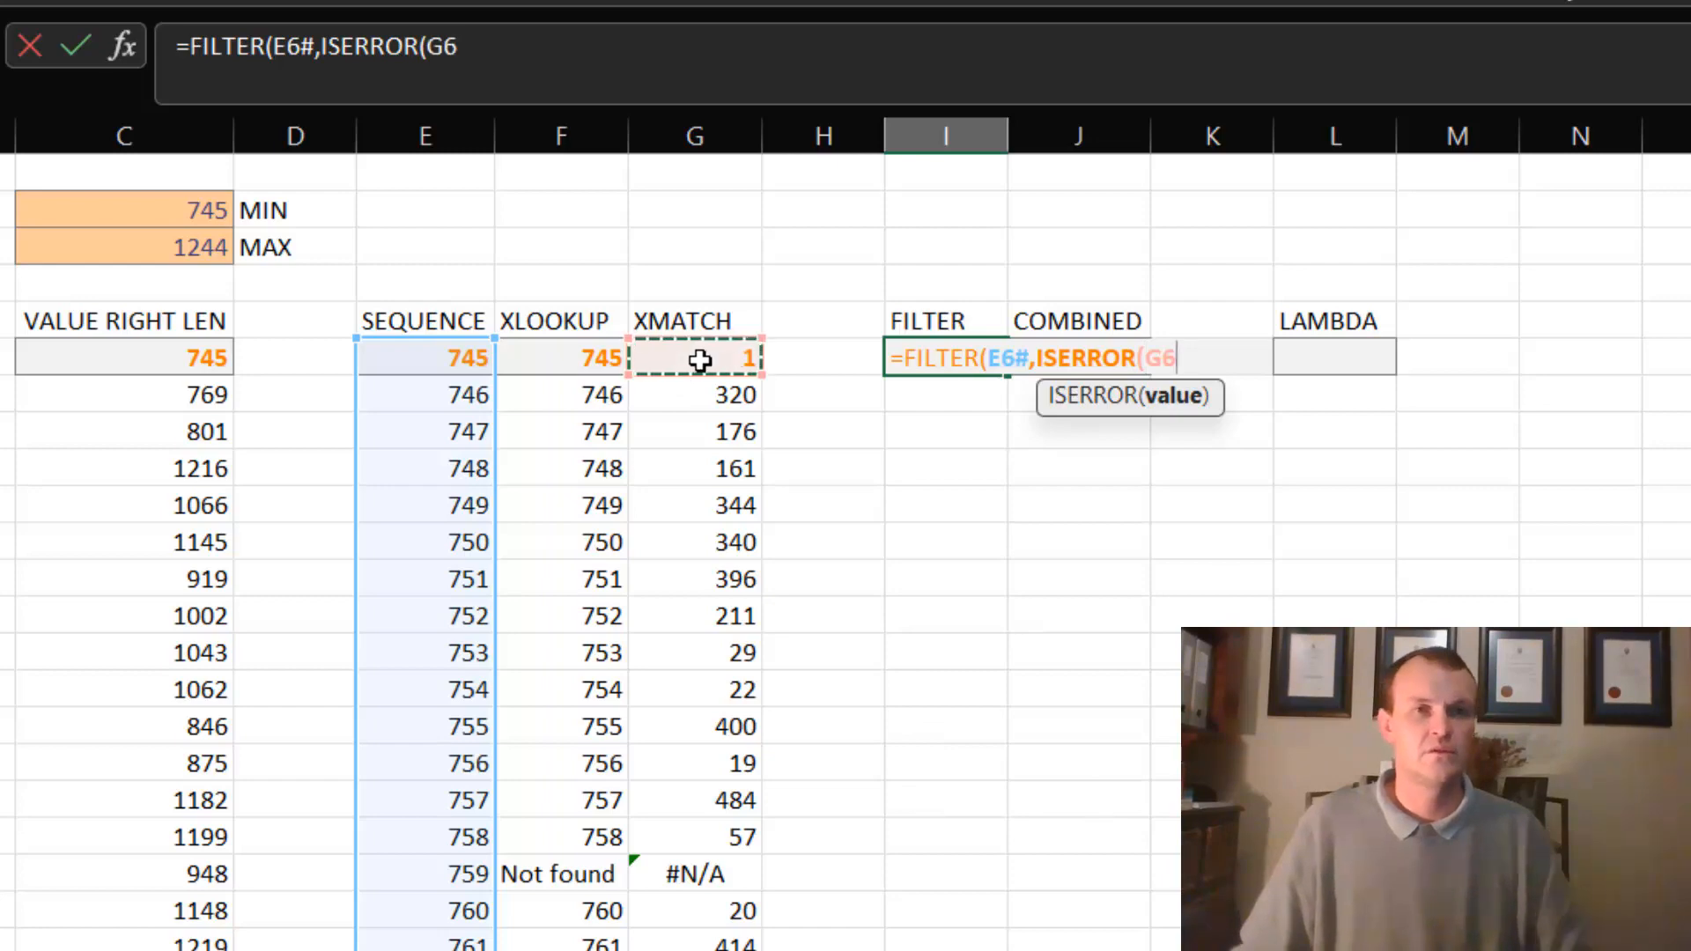
key("ctrl+shift+Down")
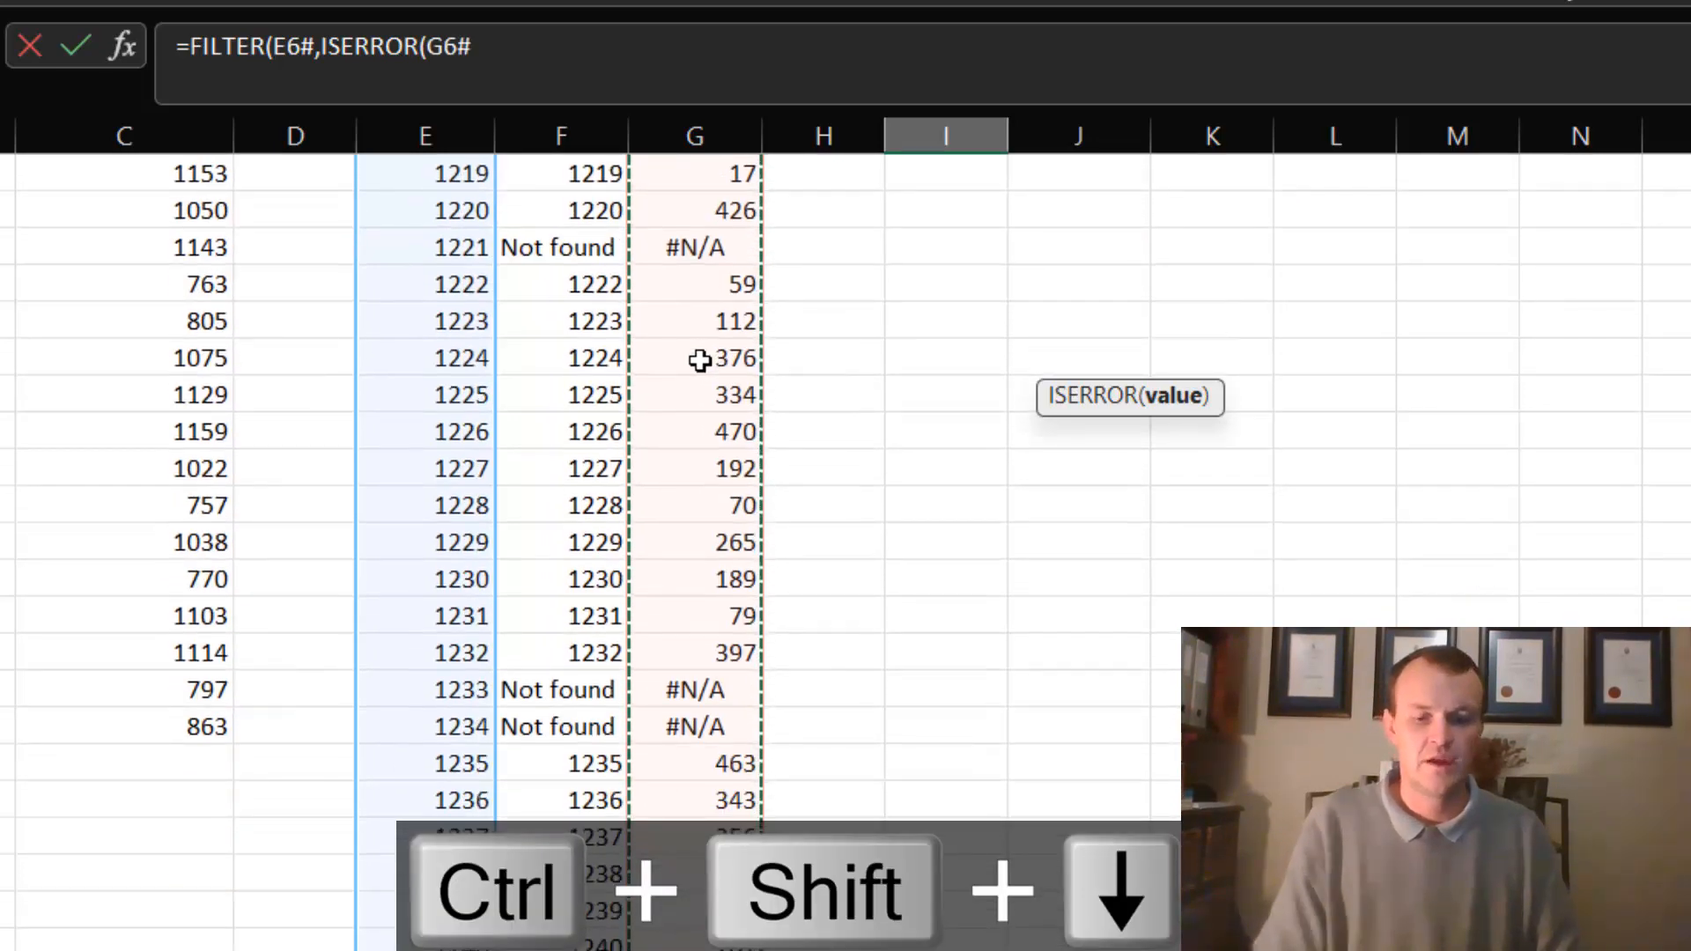
type("))")
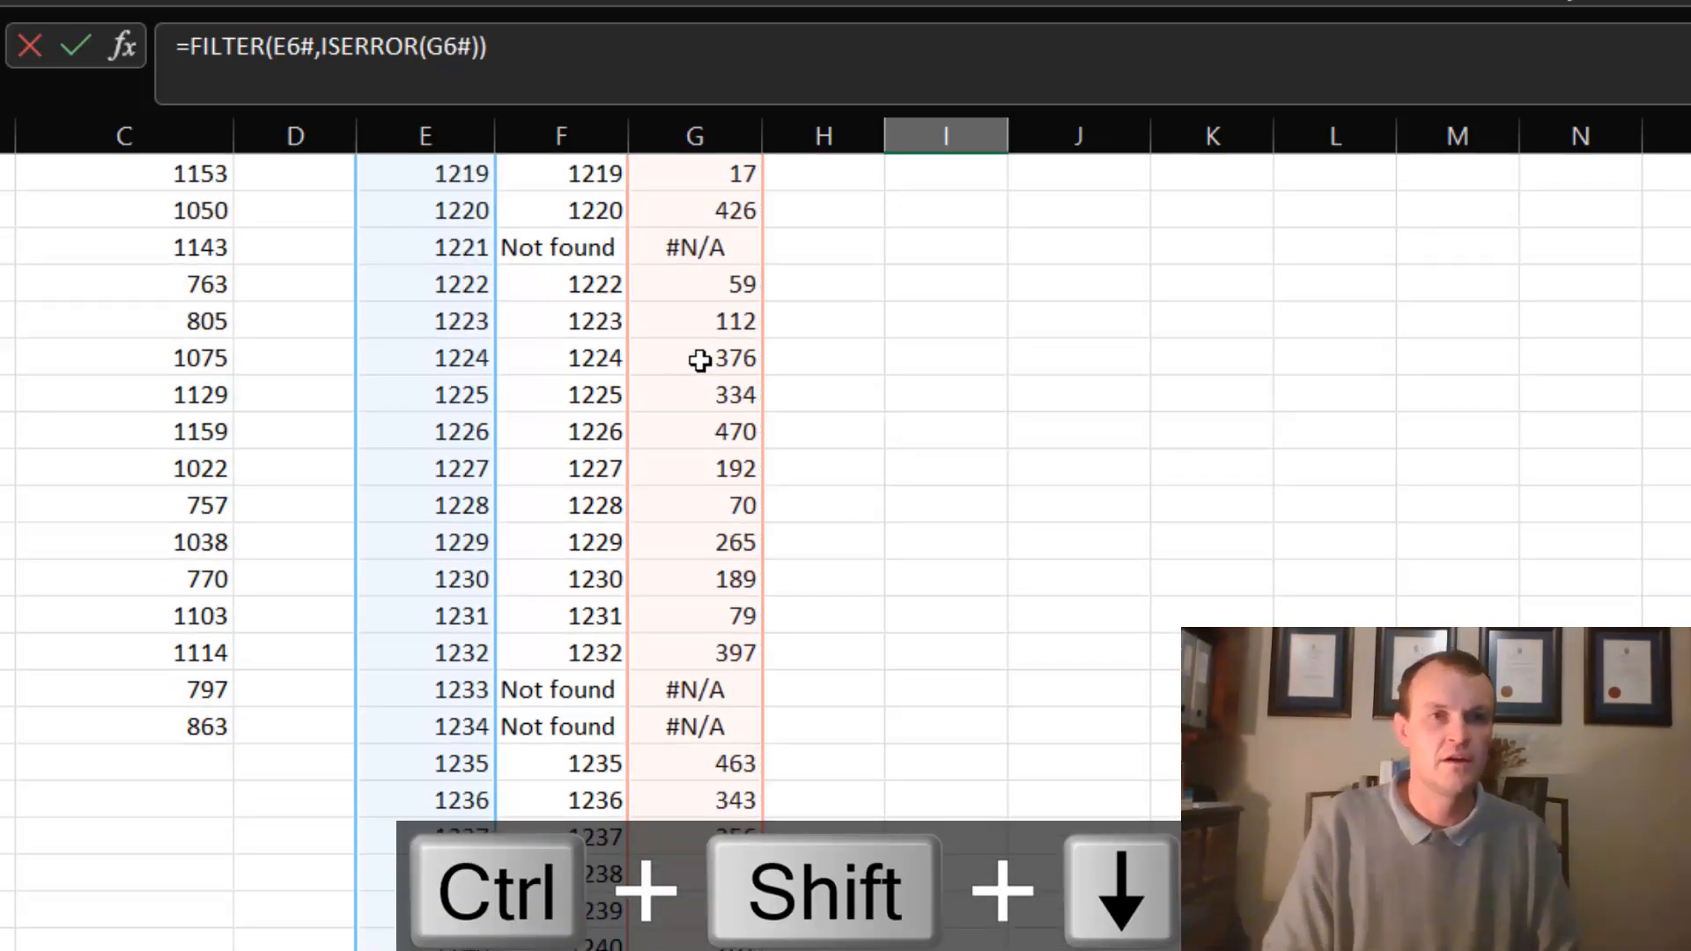
key("Return")
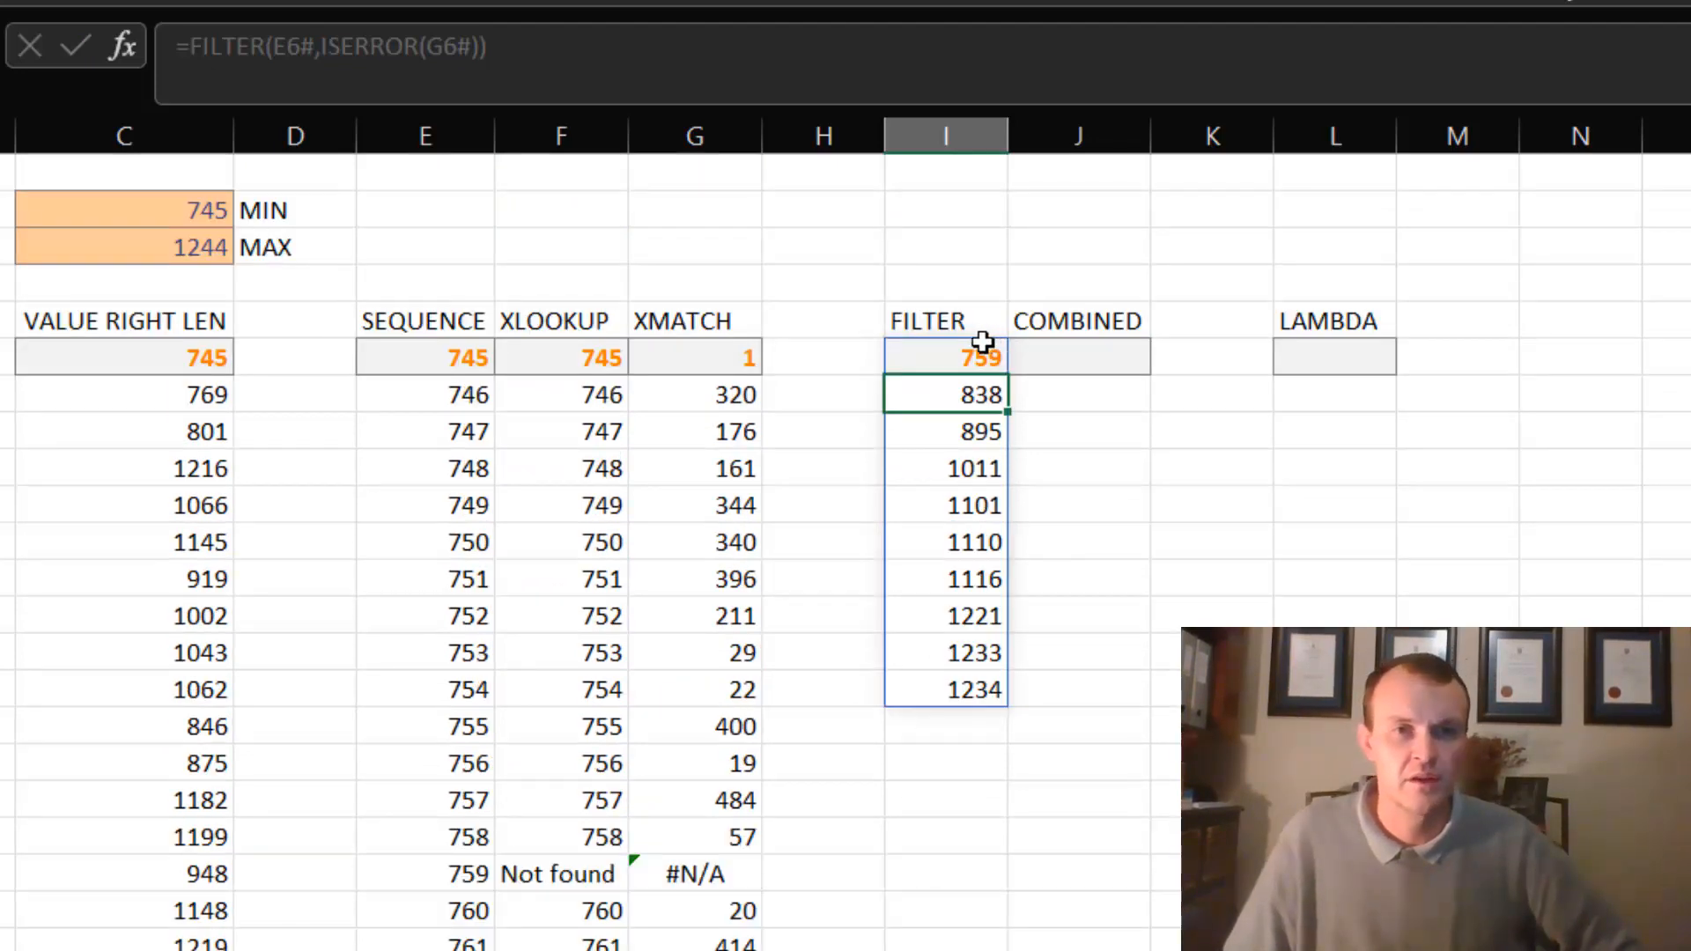
left_click_drag(989, 345, 980, 688)
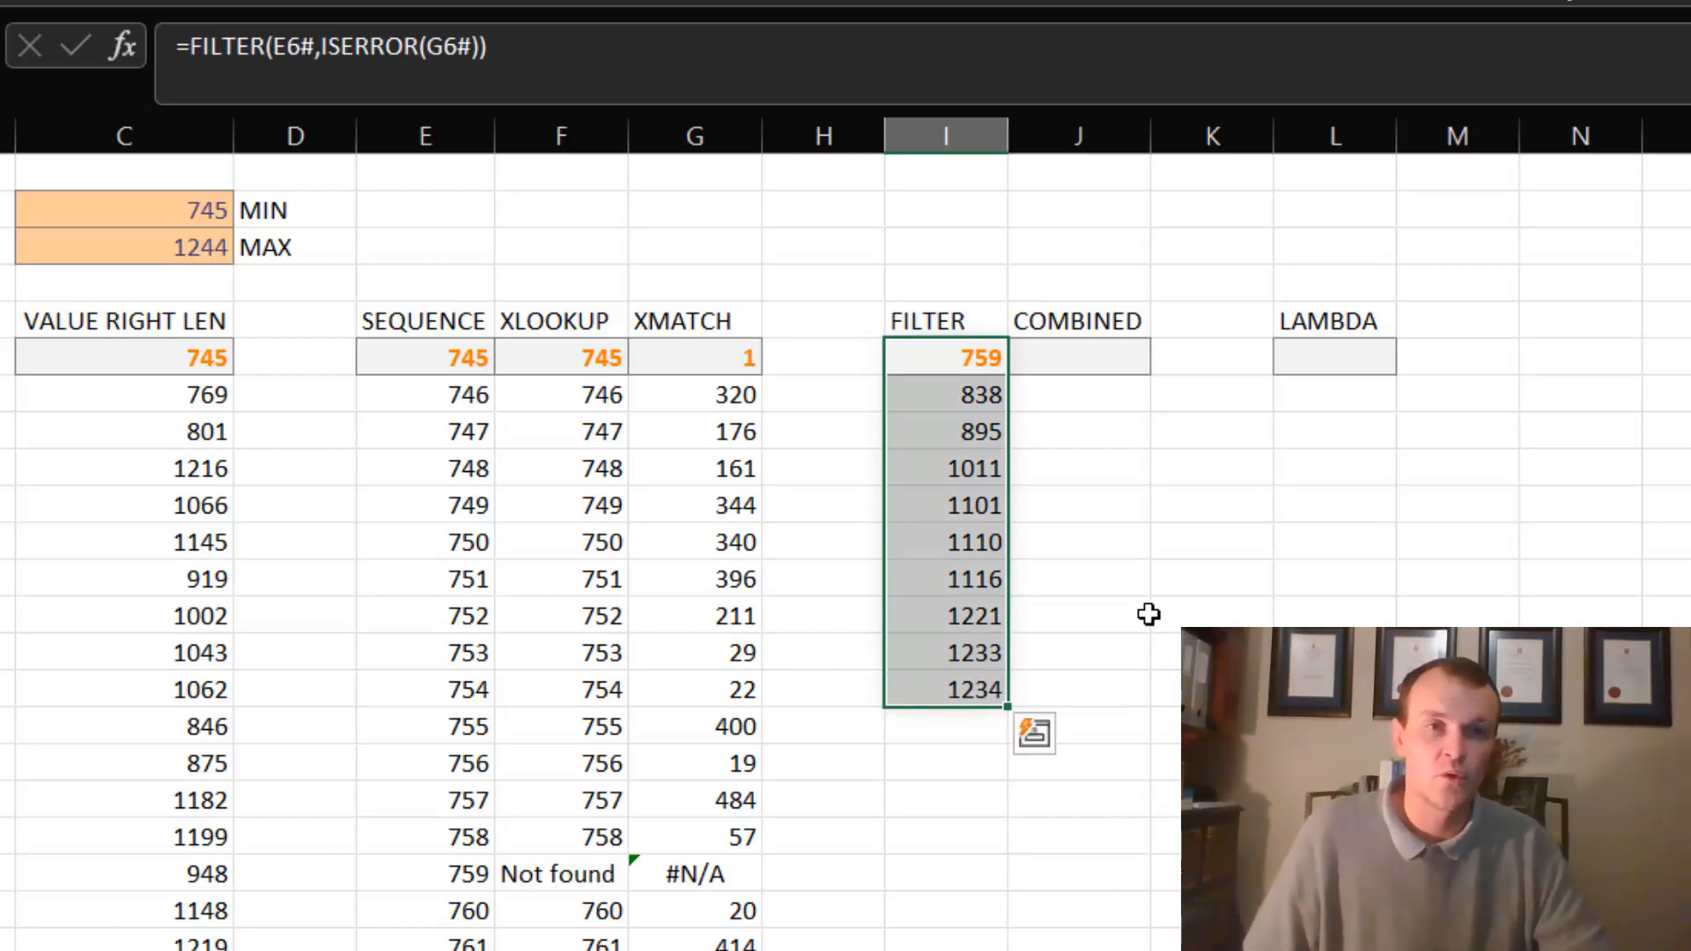
left_click(1089, 363)
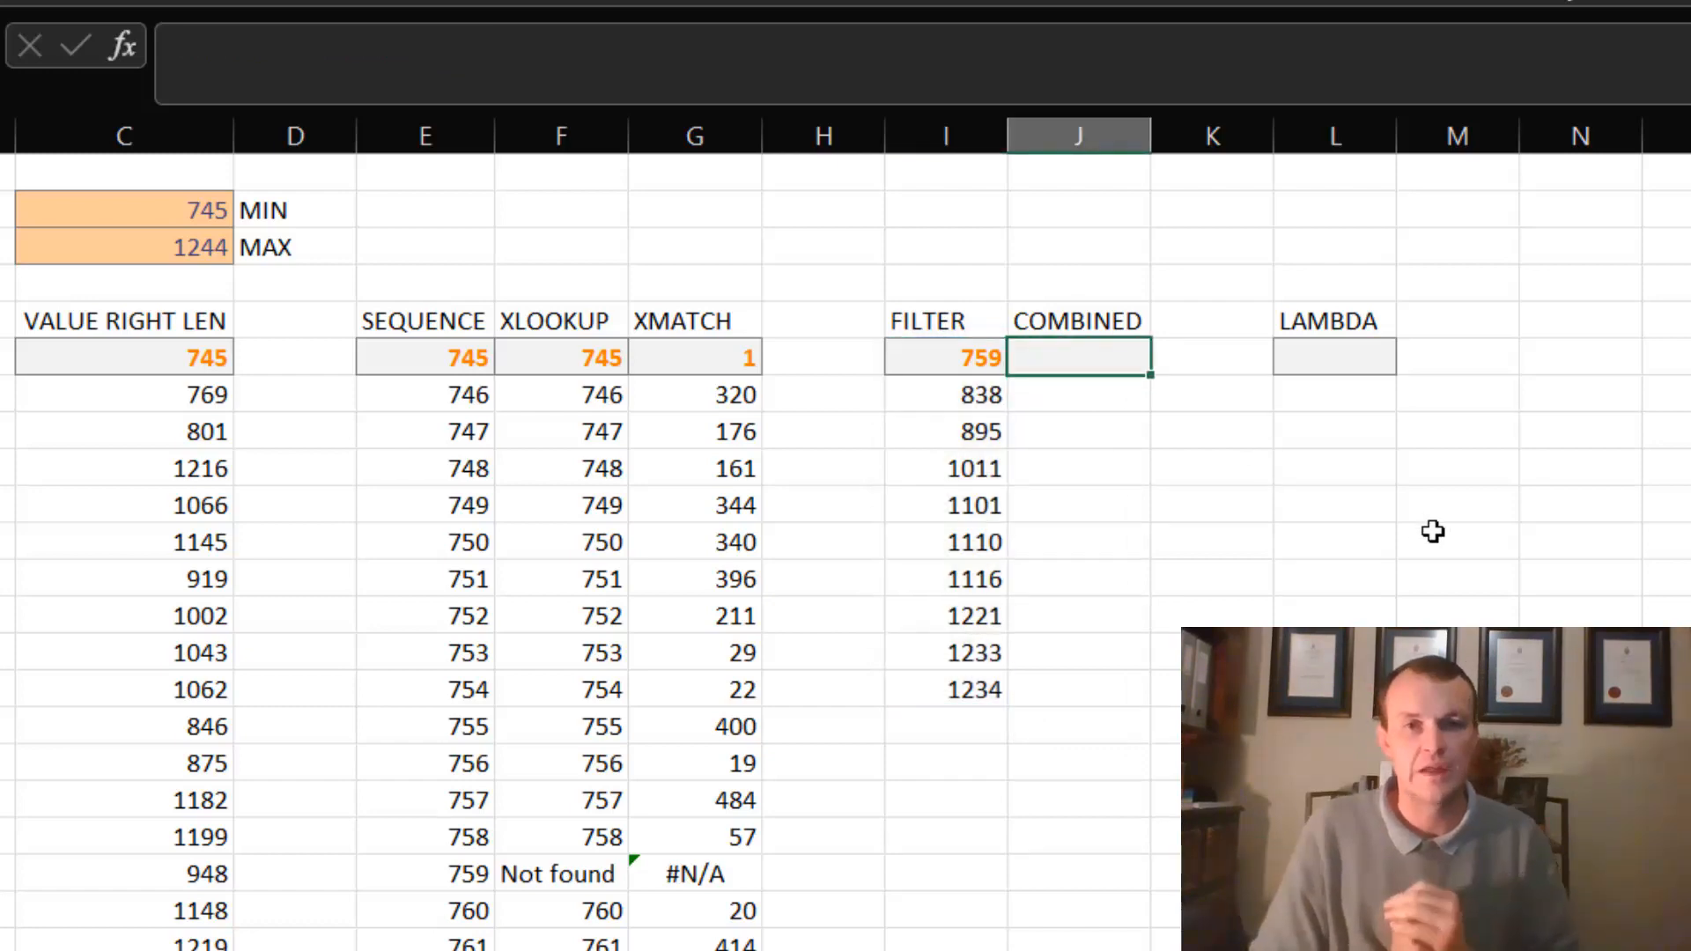
type("=LET( myRange,C6#, first,C2, last,C3, fullRange,SEQUENCE(last-first+1,,first), FILTER(fullRange,ISERROR(XMATCH(fullRange,myRange)))")
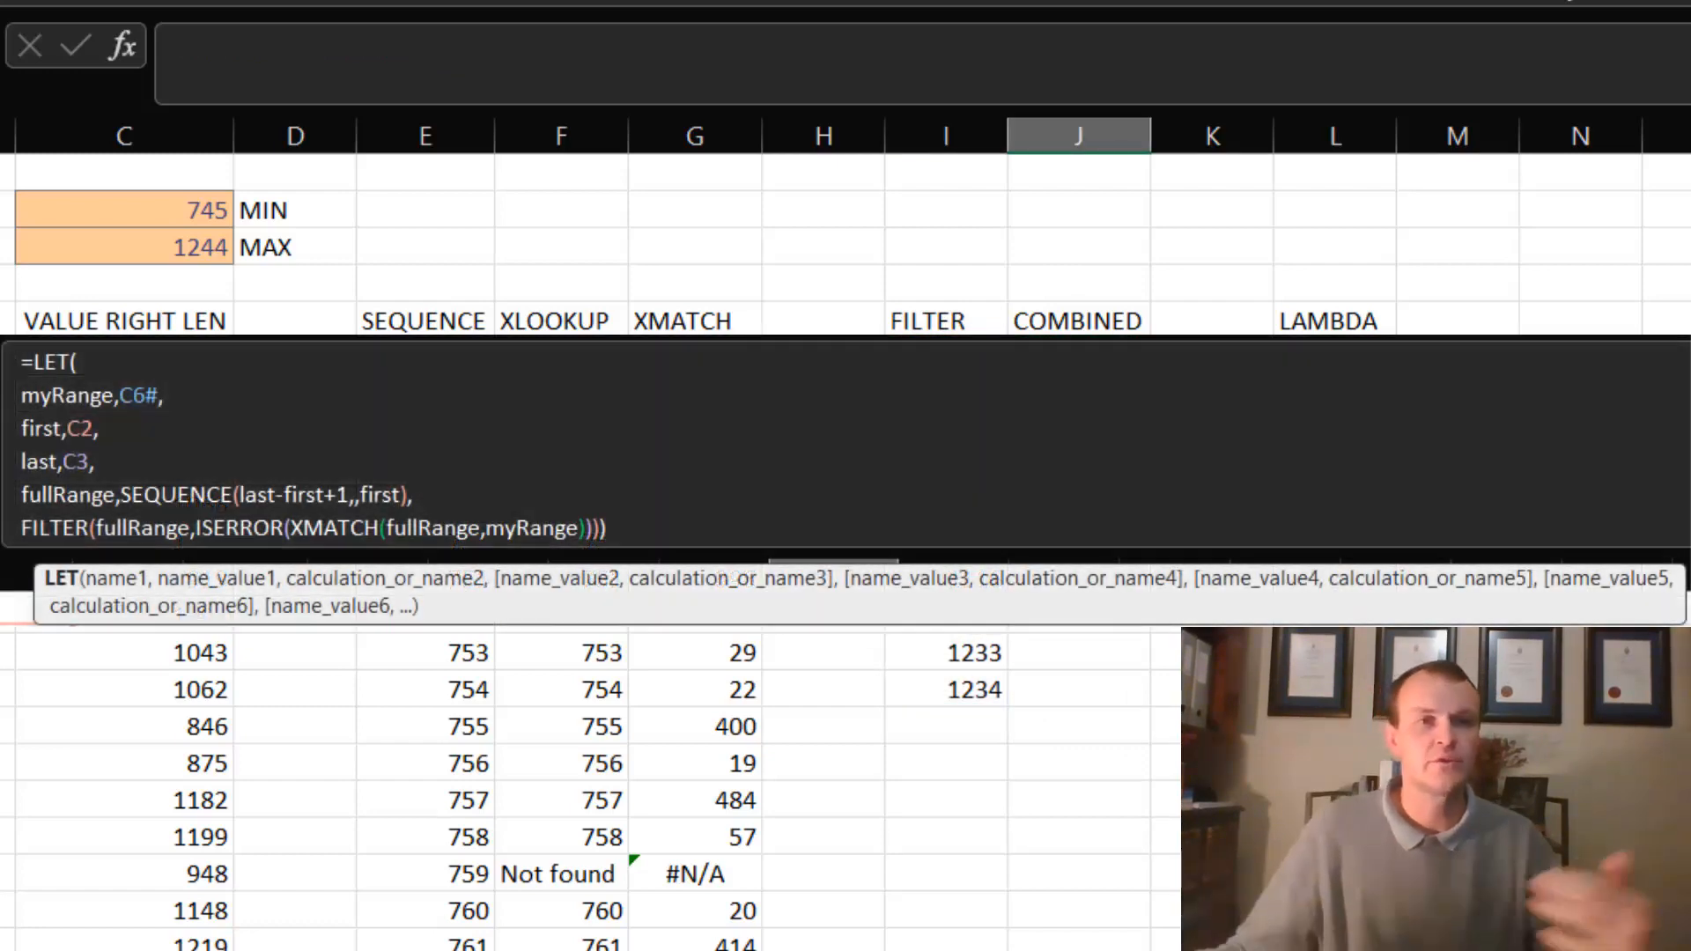
type("=let")
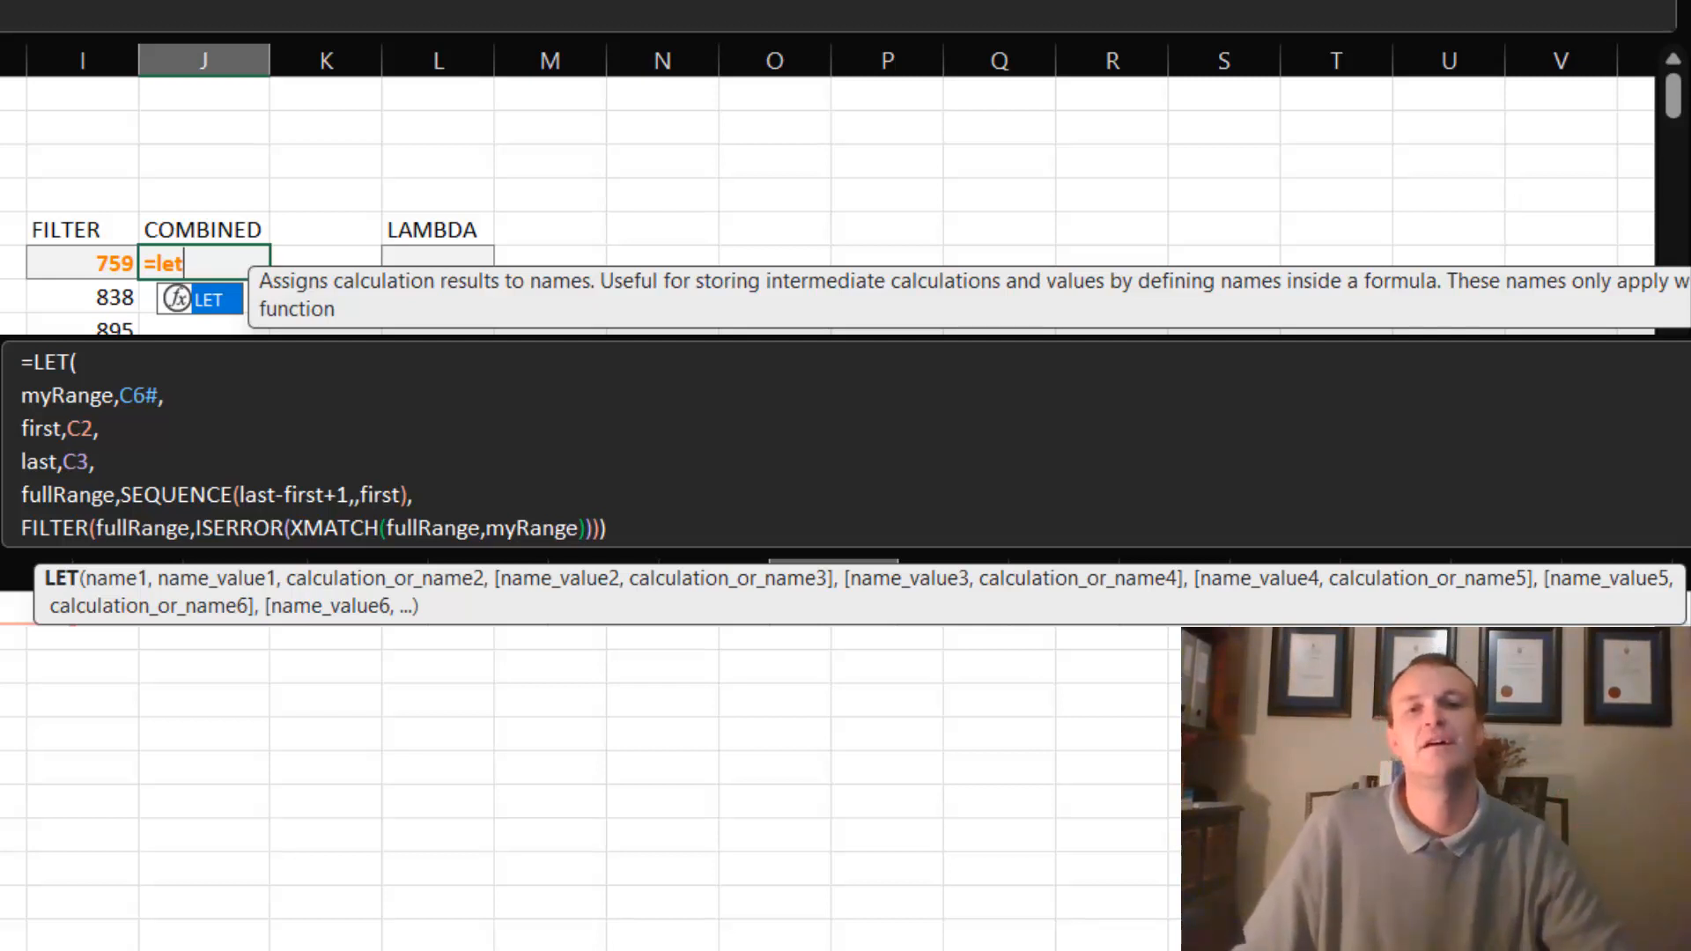
key("BackSpace")
key("BackSpace")
key("BackSpace")
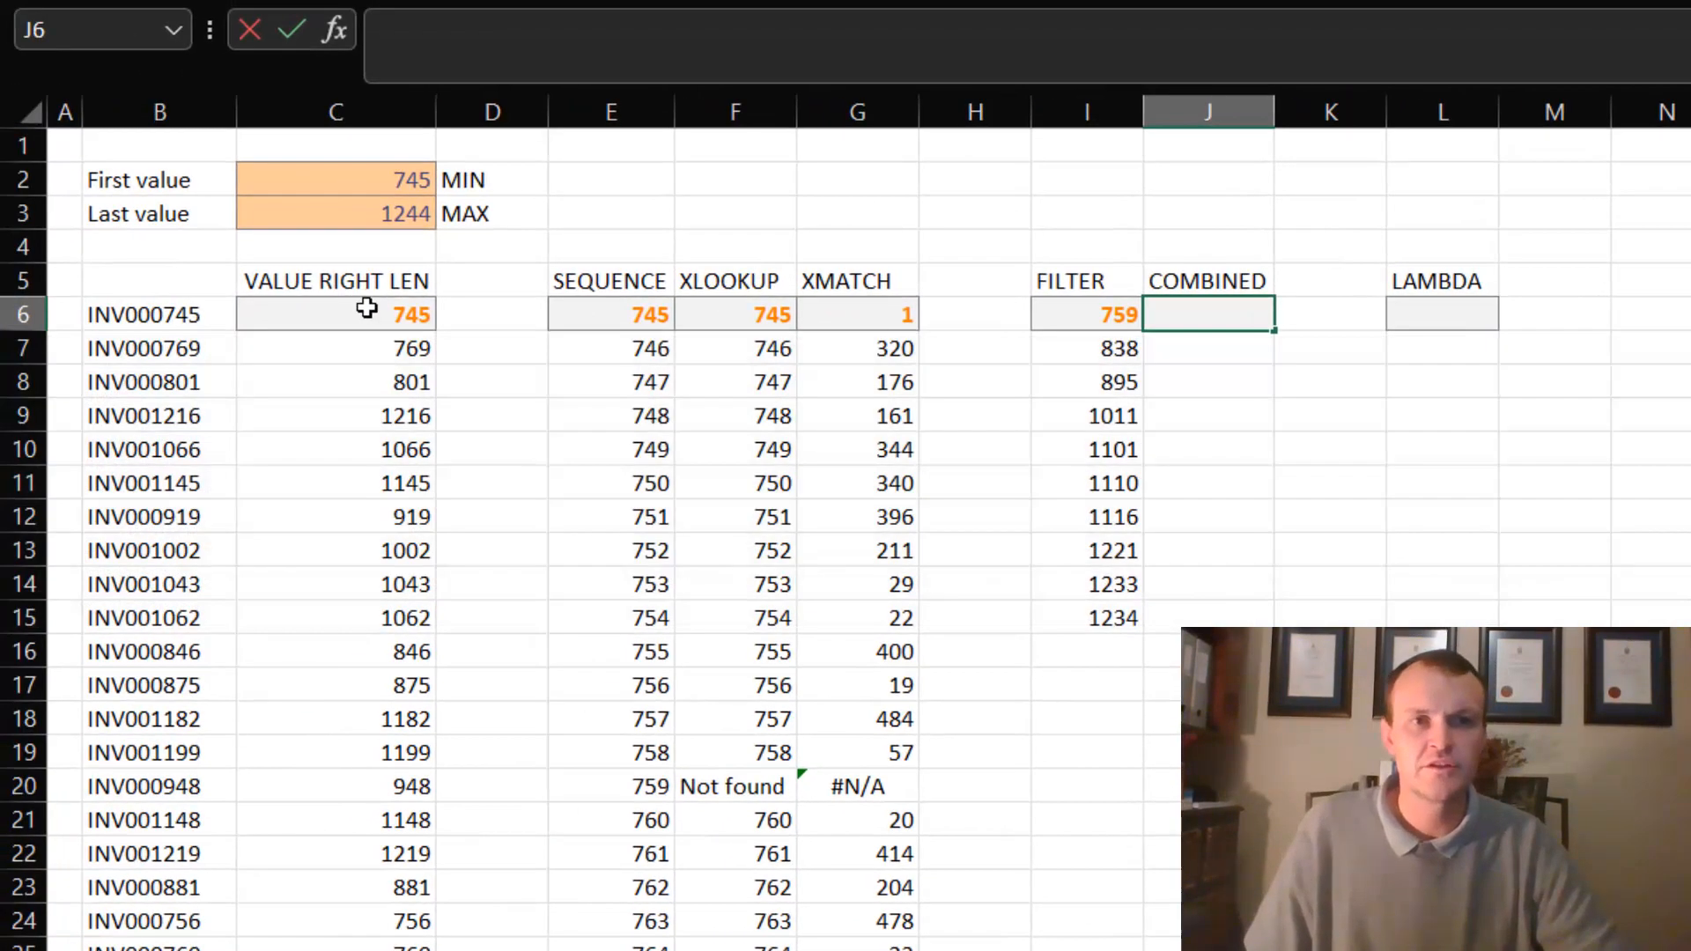
- Review the repeated B6:B495 reference in the C6 formula and the SEQUENCE formula in E6
left_click(368, 307)
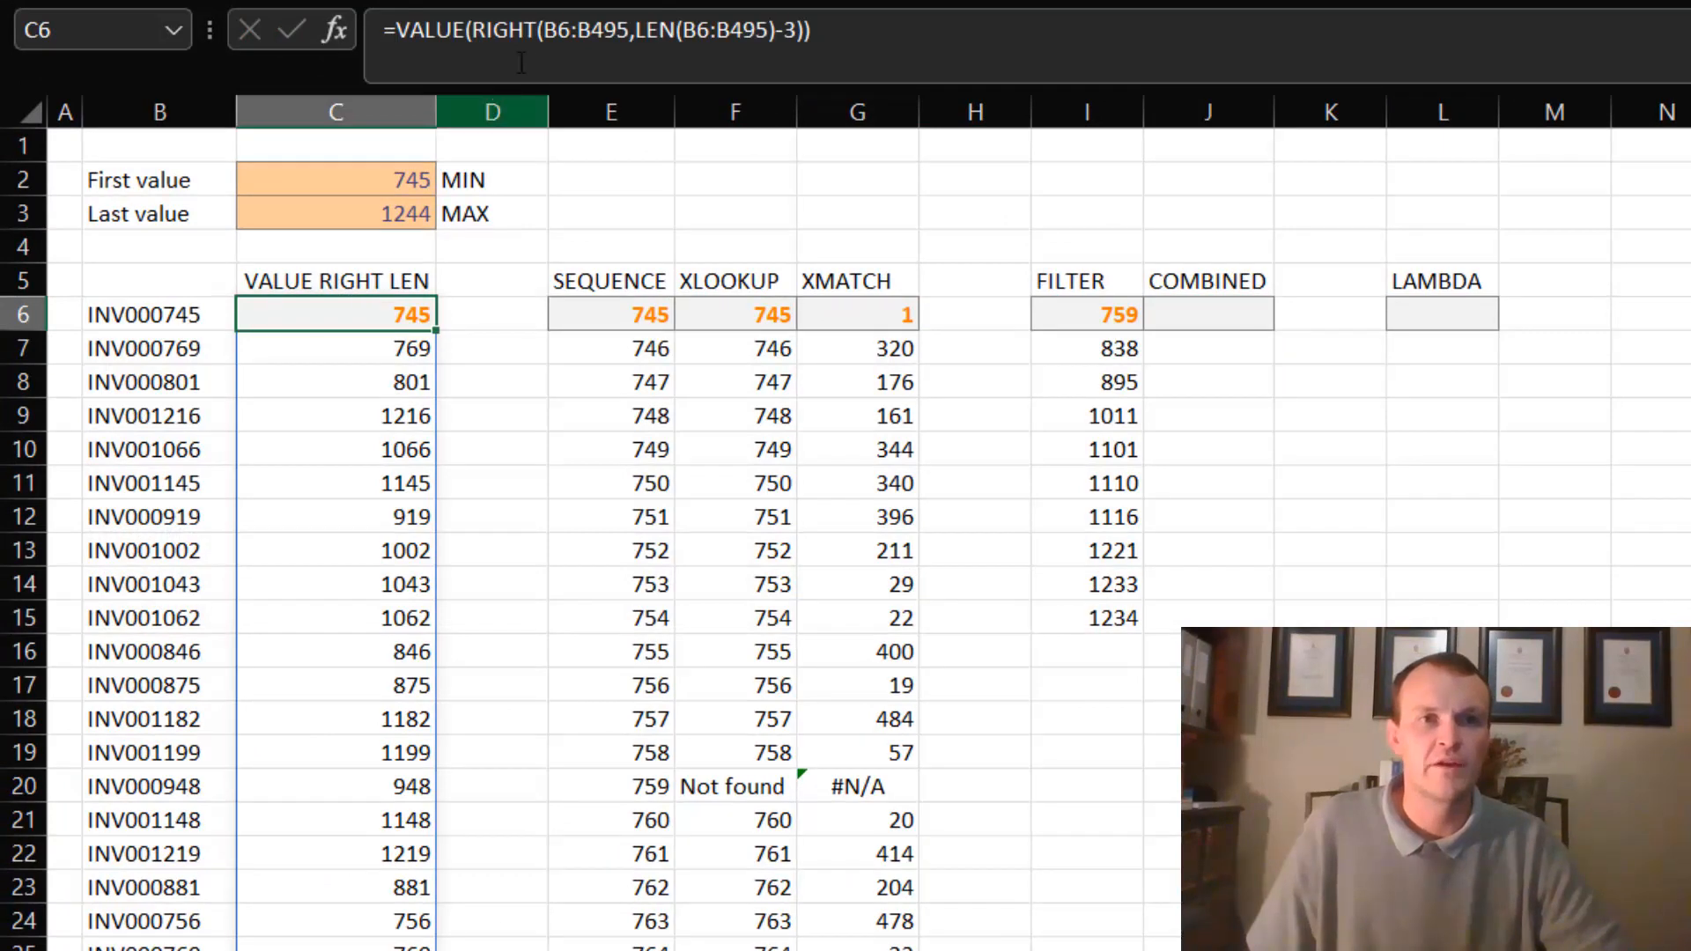
double_click(573, 29)
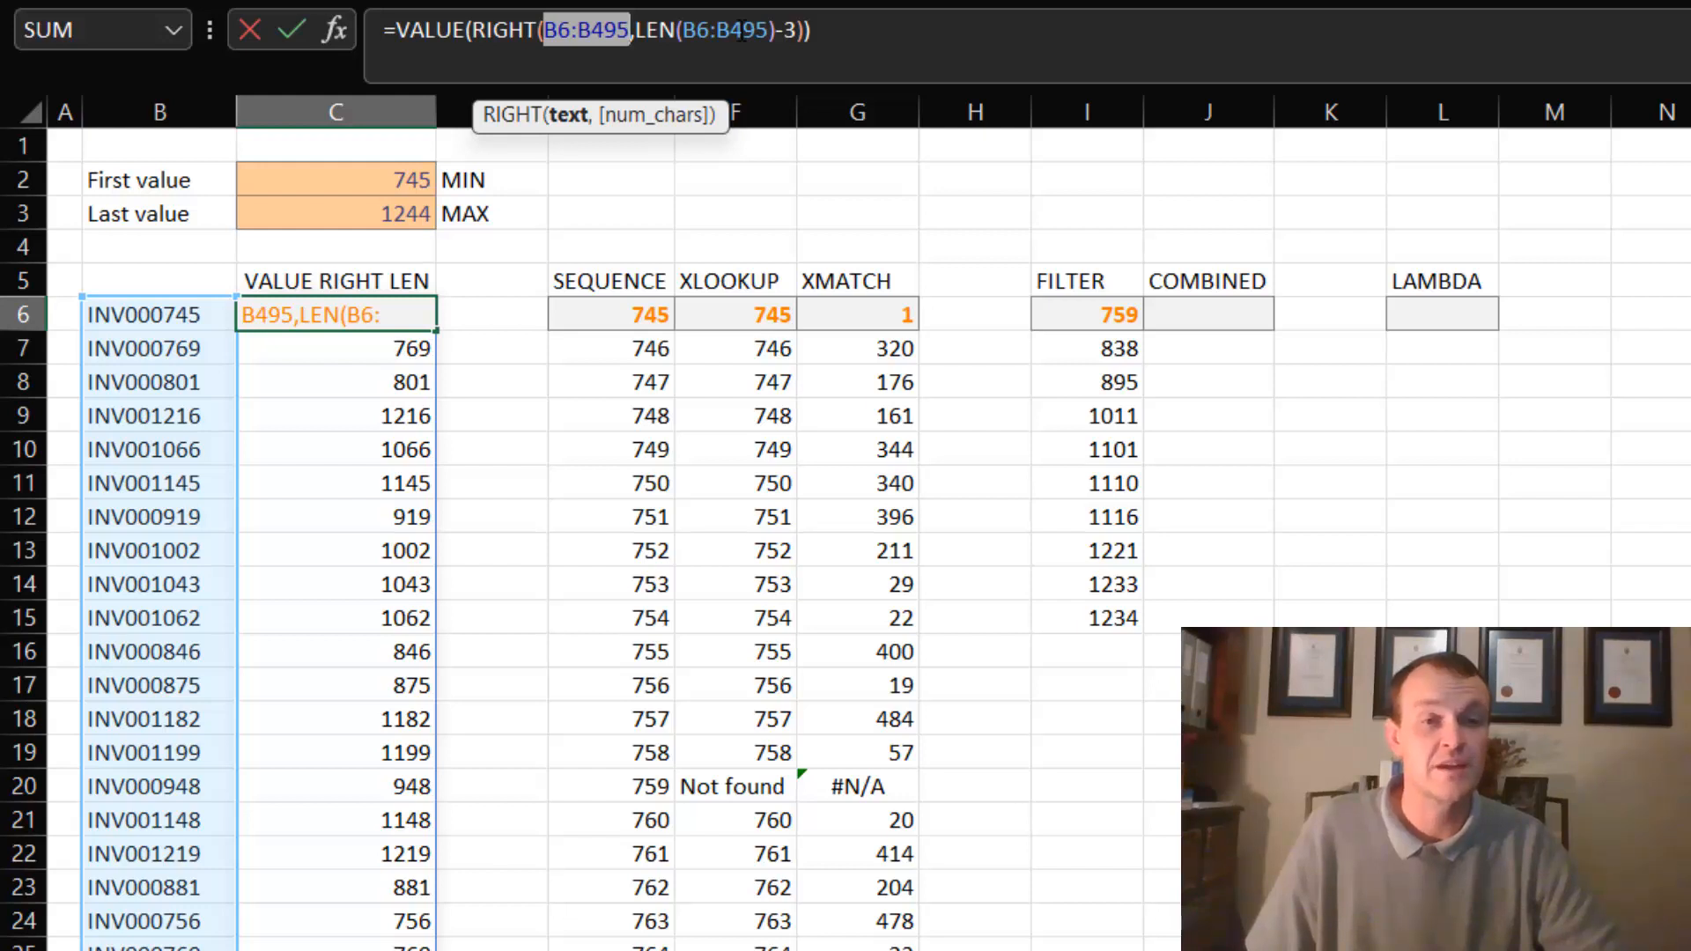
double_click(741, 31)
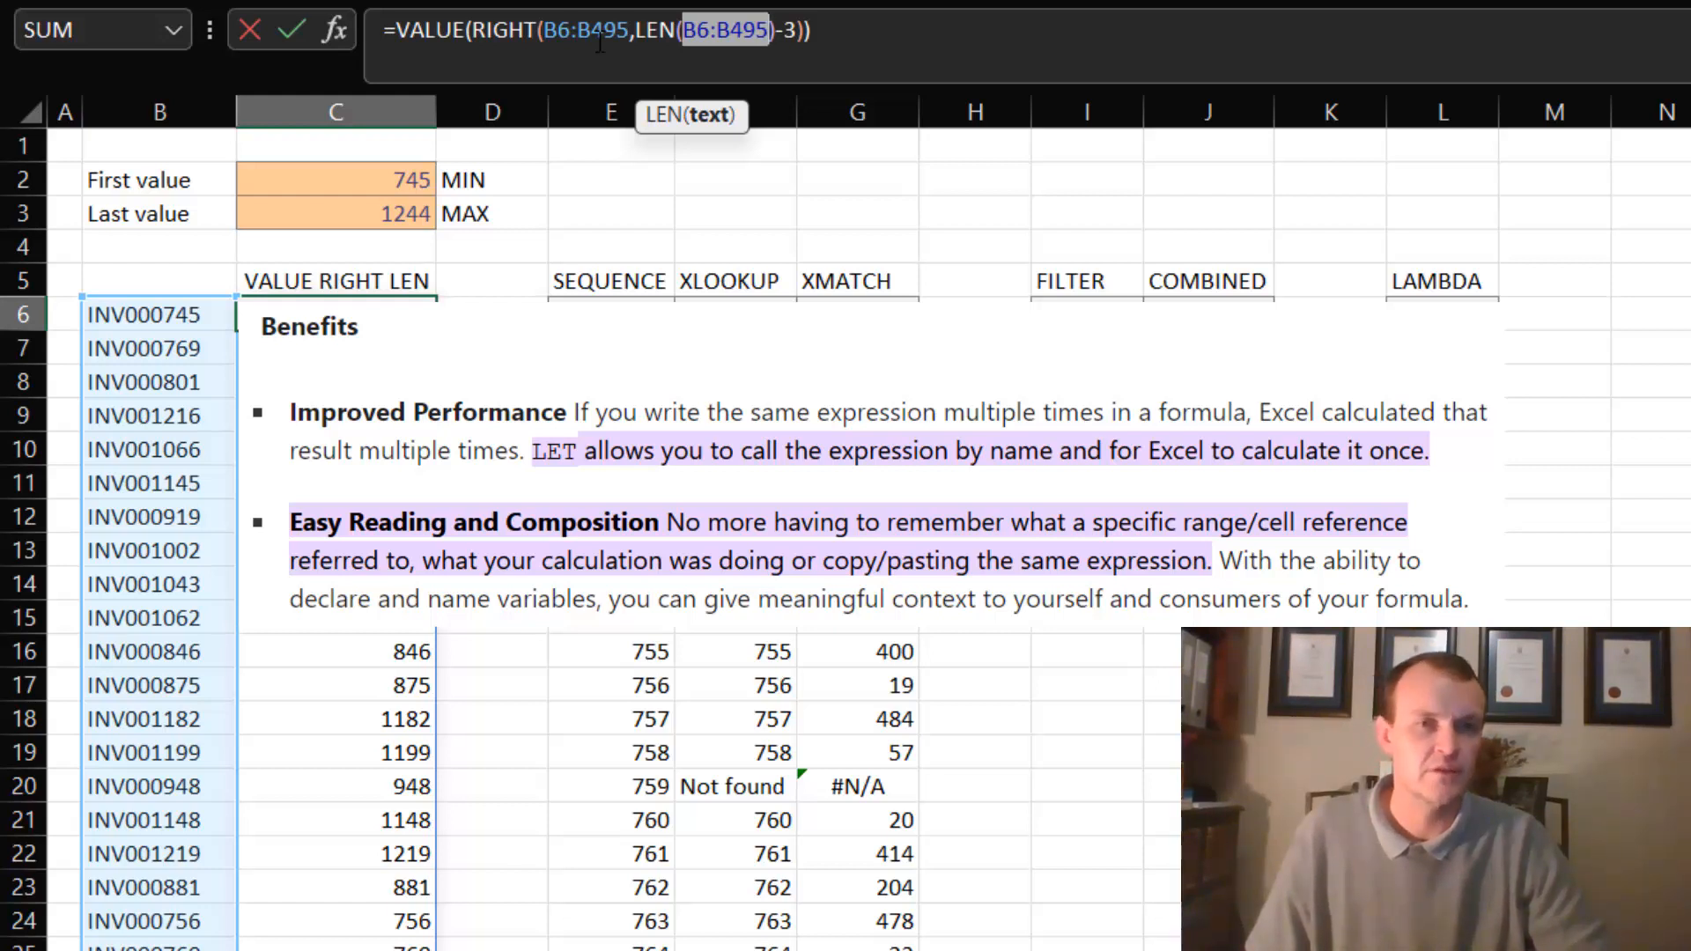
key("Return")
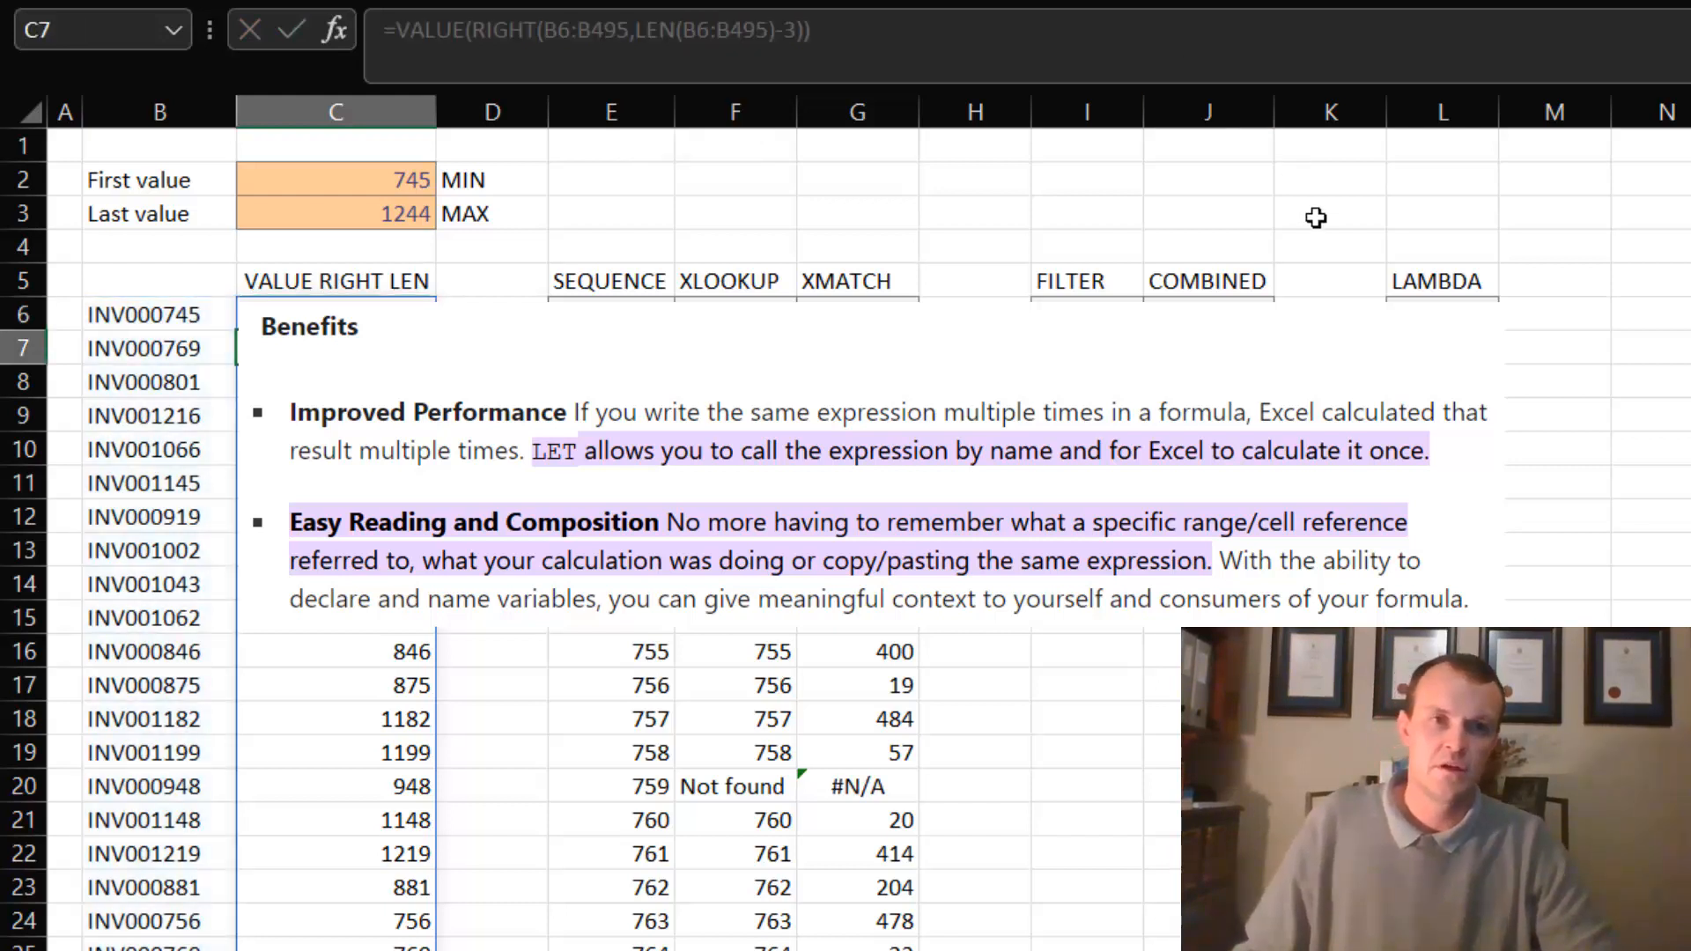
left_click(611, 315)
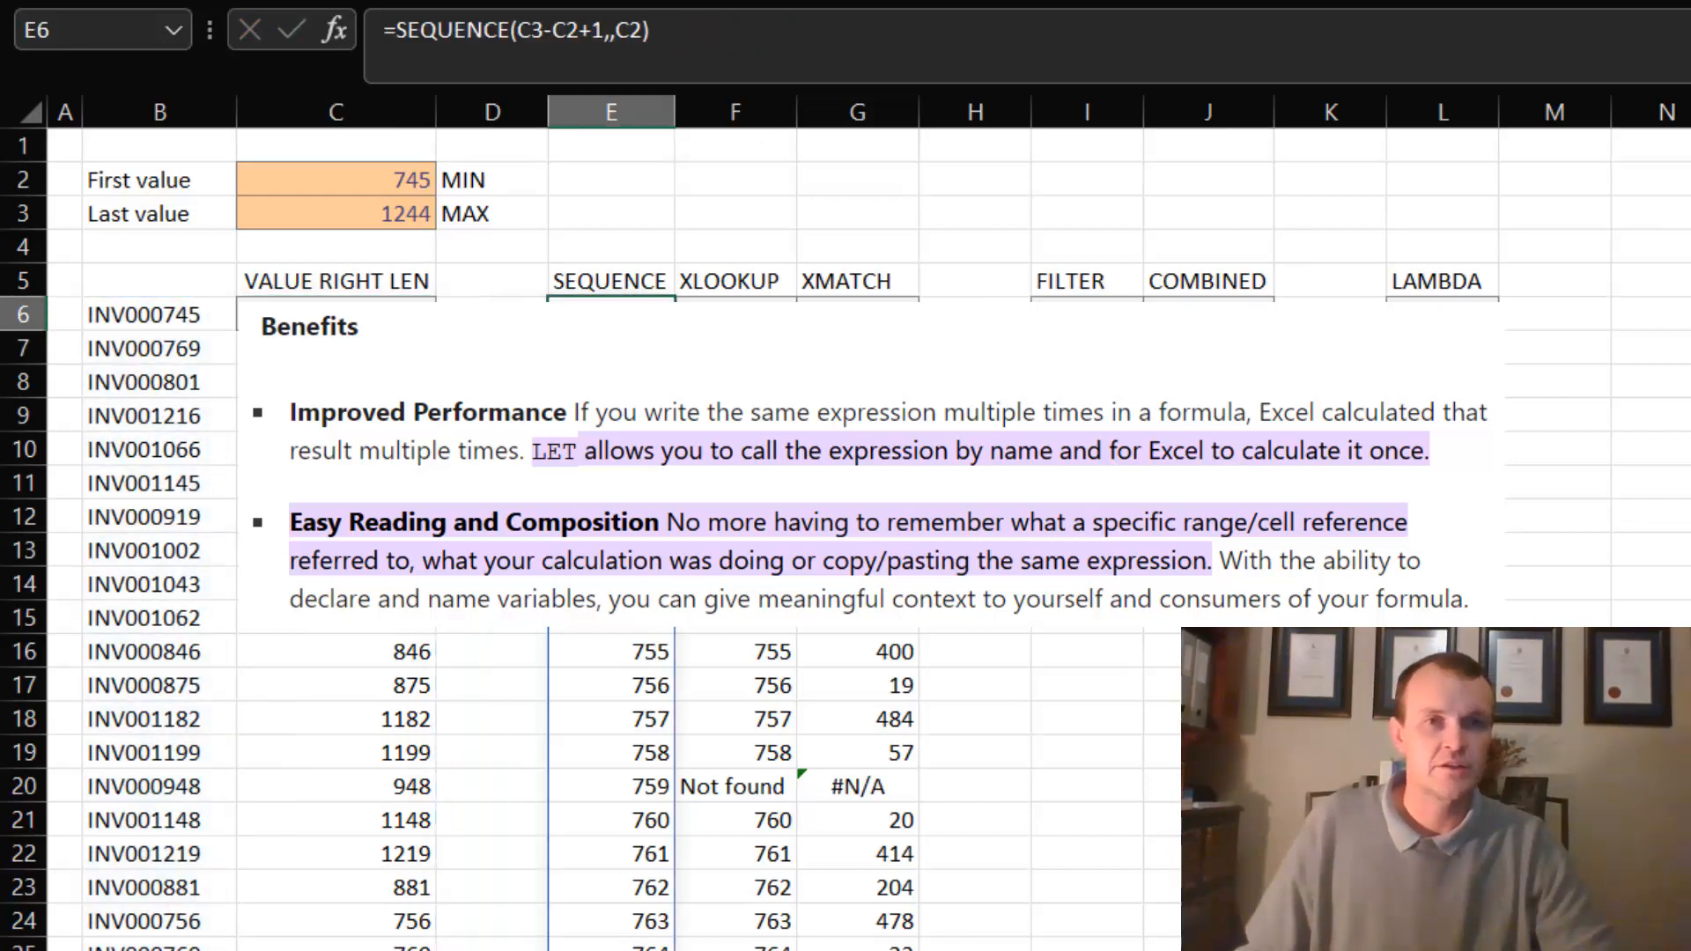
- Start a multi-line LET formula in J6 with its closing parenthesis on a separate line, and enlarge the formula bar
left_click(1224, 300)
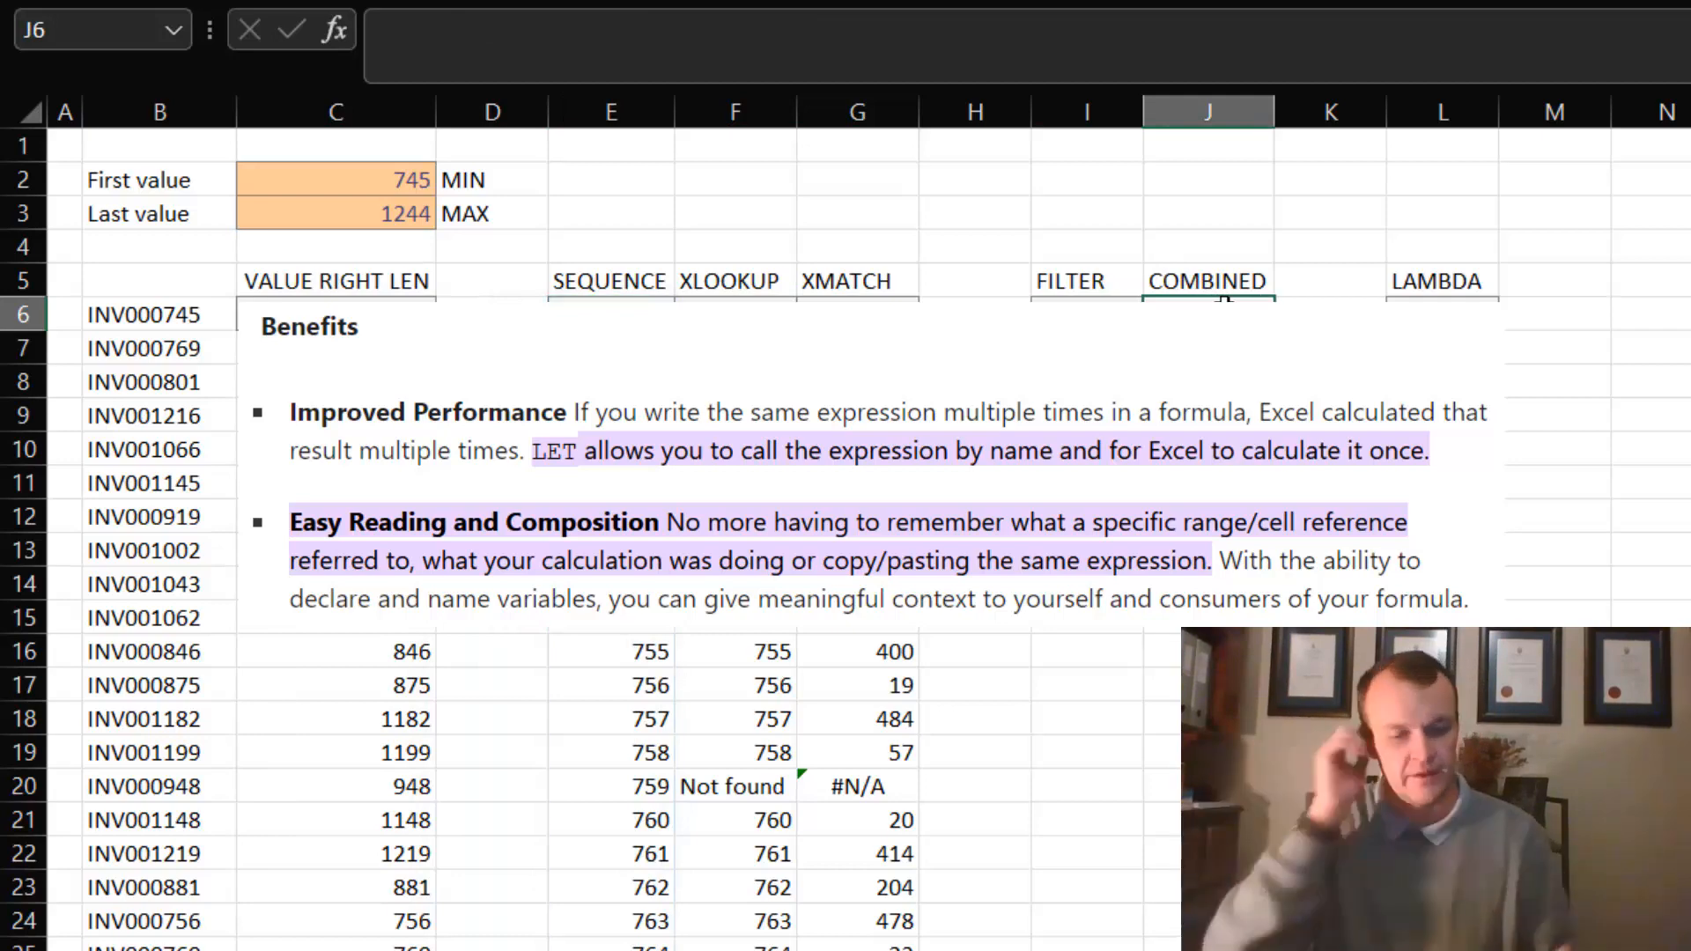
type("=let(")
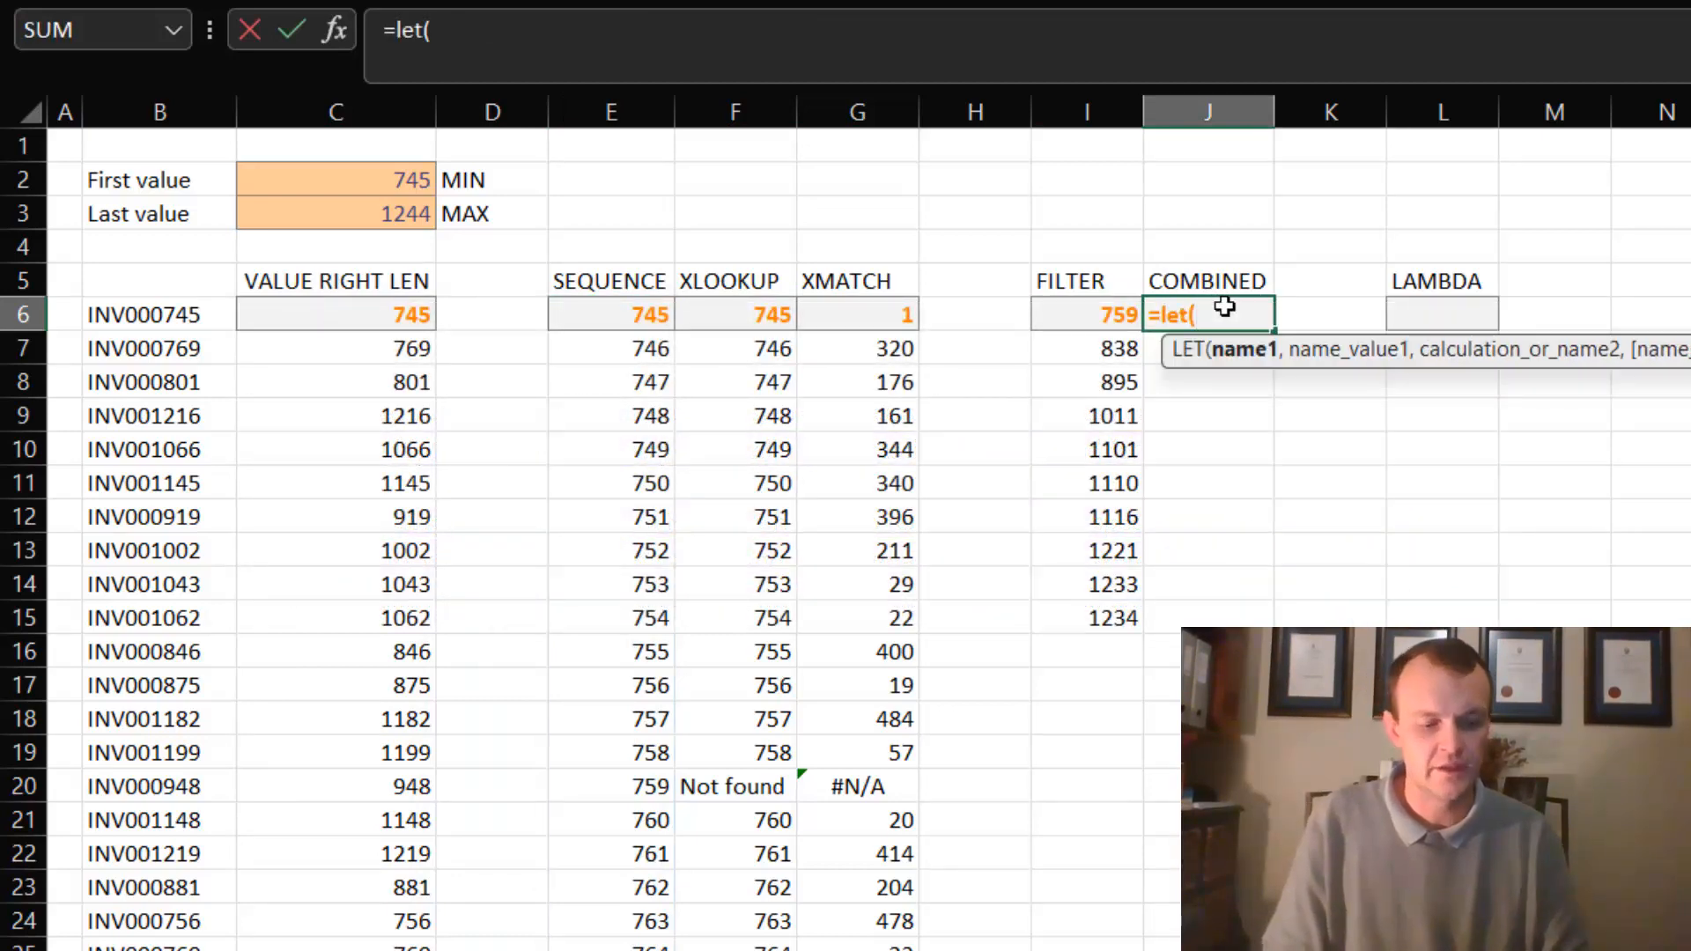
key("alt+Return")
key("alt+Return")
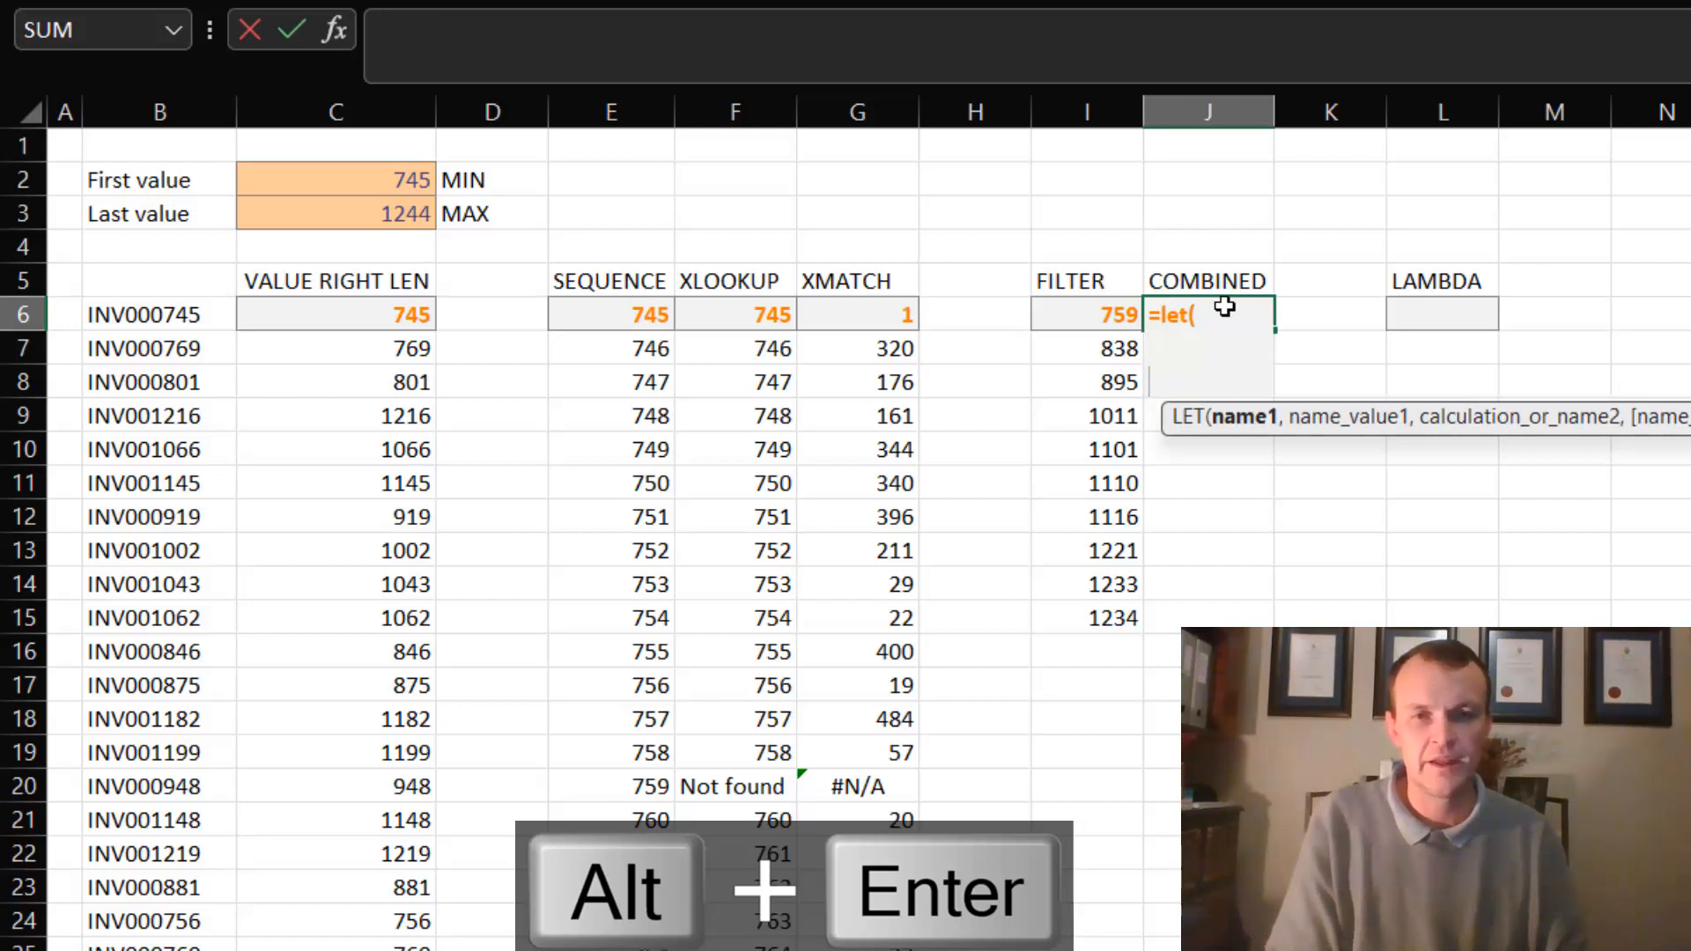
type(")")
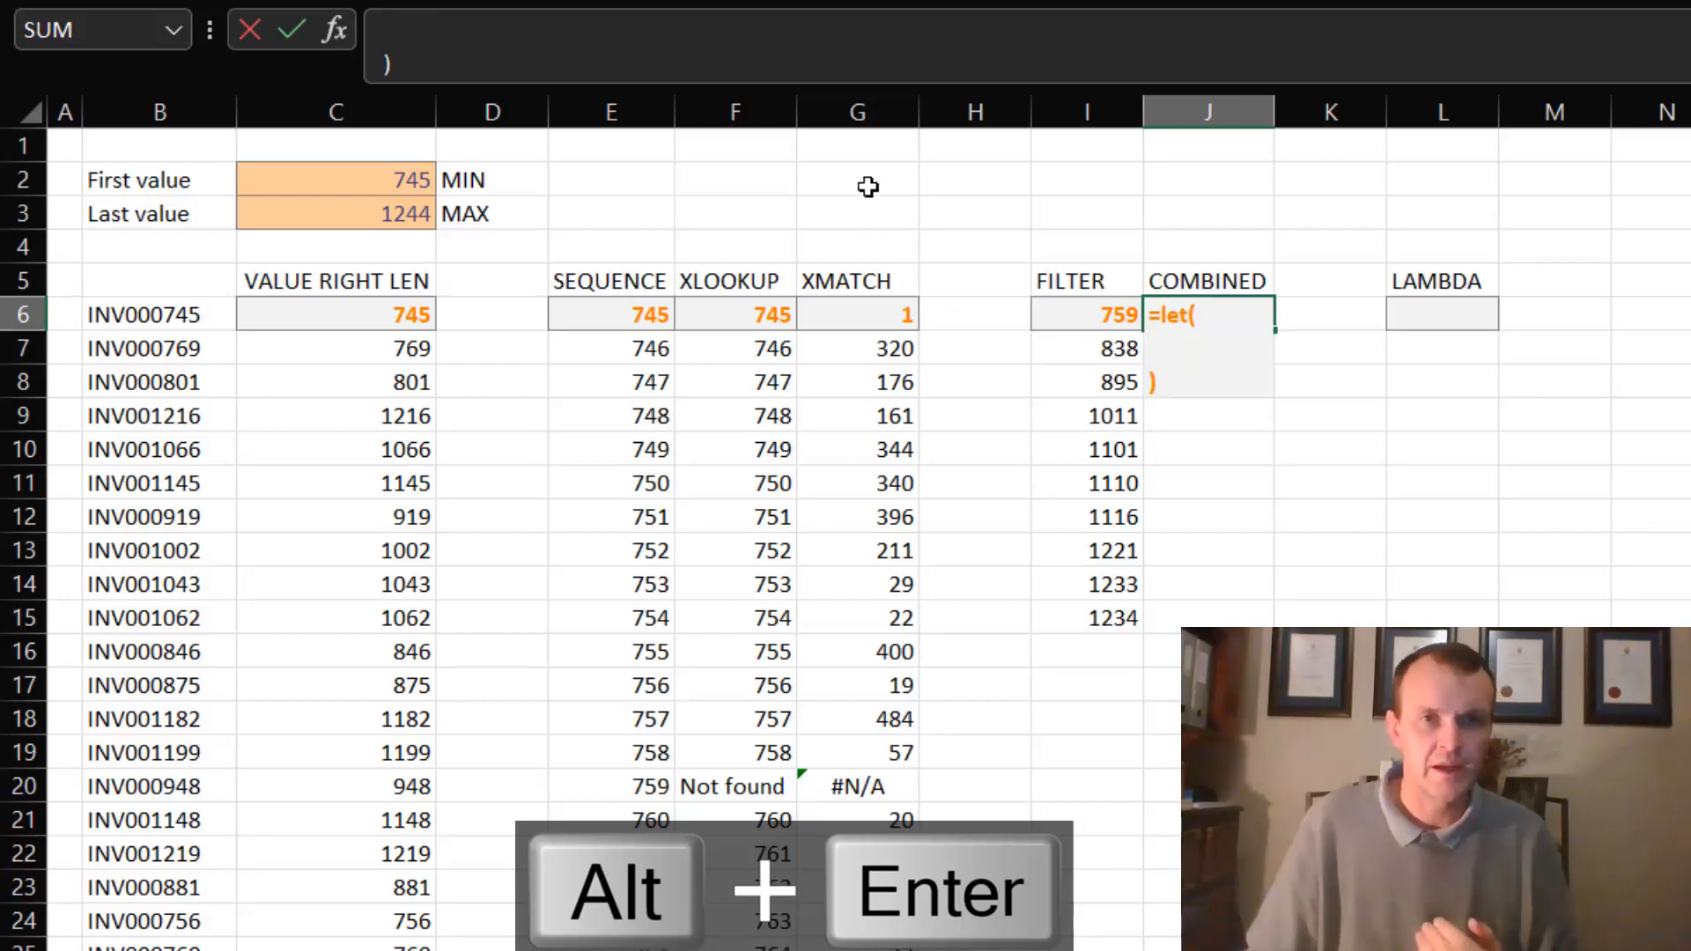
left_click_drag(883, 89, 849, 185)
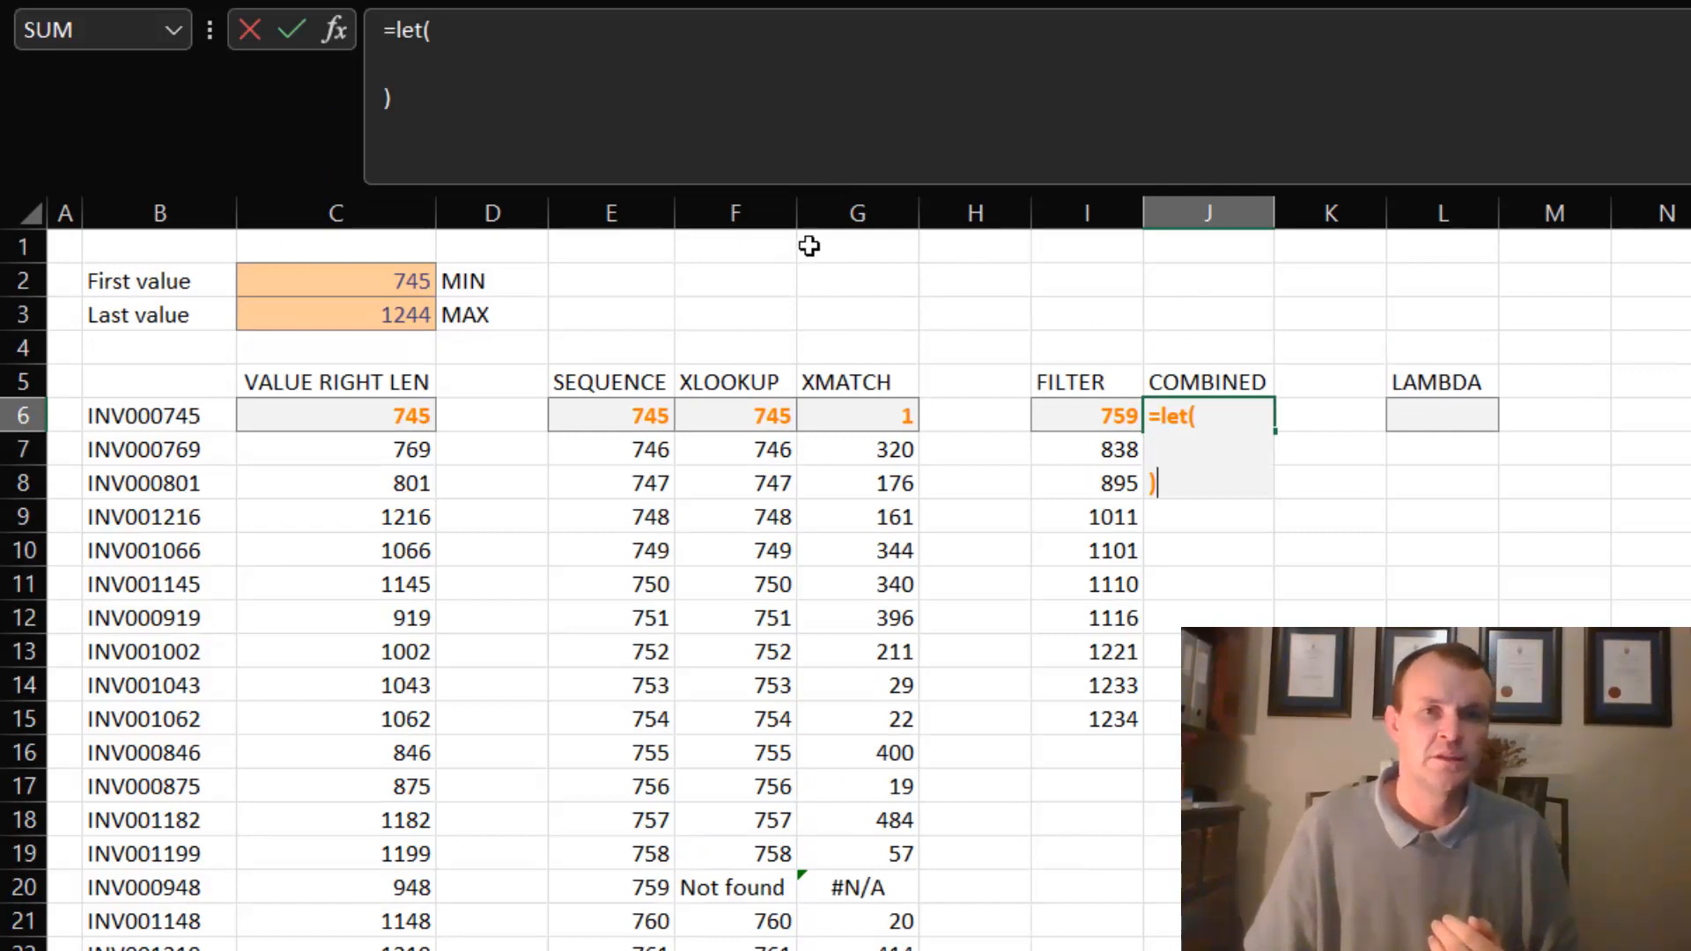
- Define the name myRange as the spilled range C6# on its own line inside the J6 LET formula
left_click(425, 85)
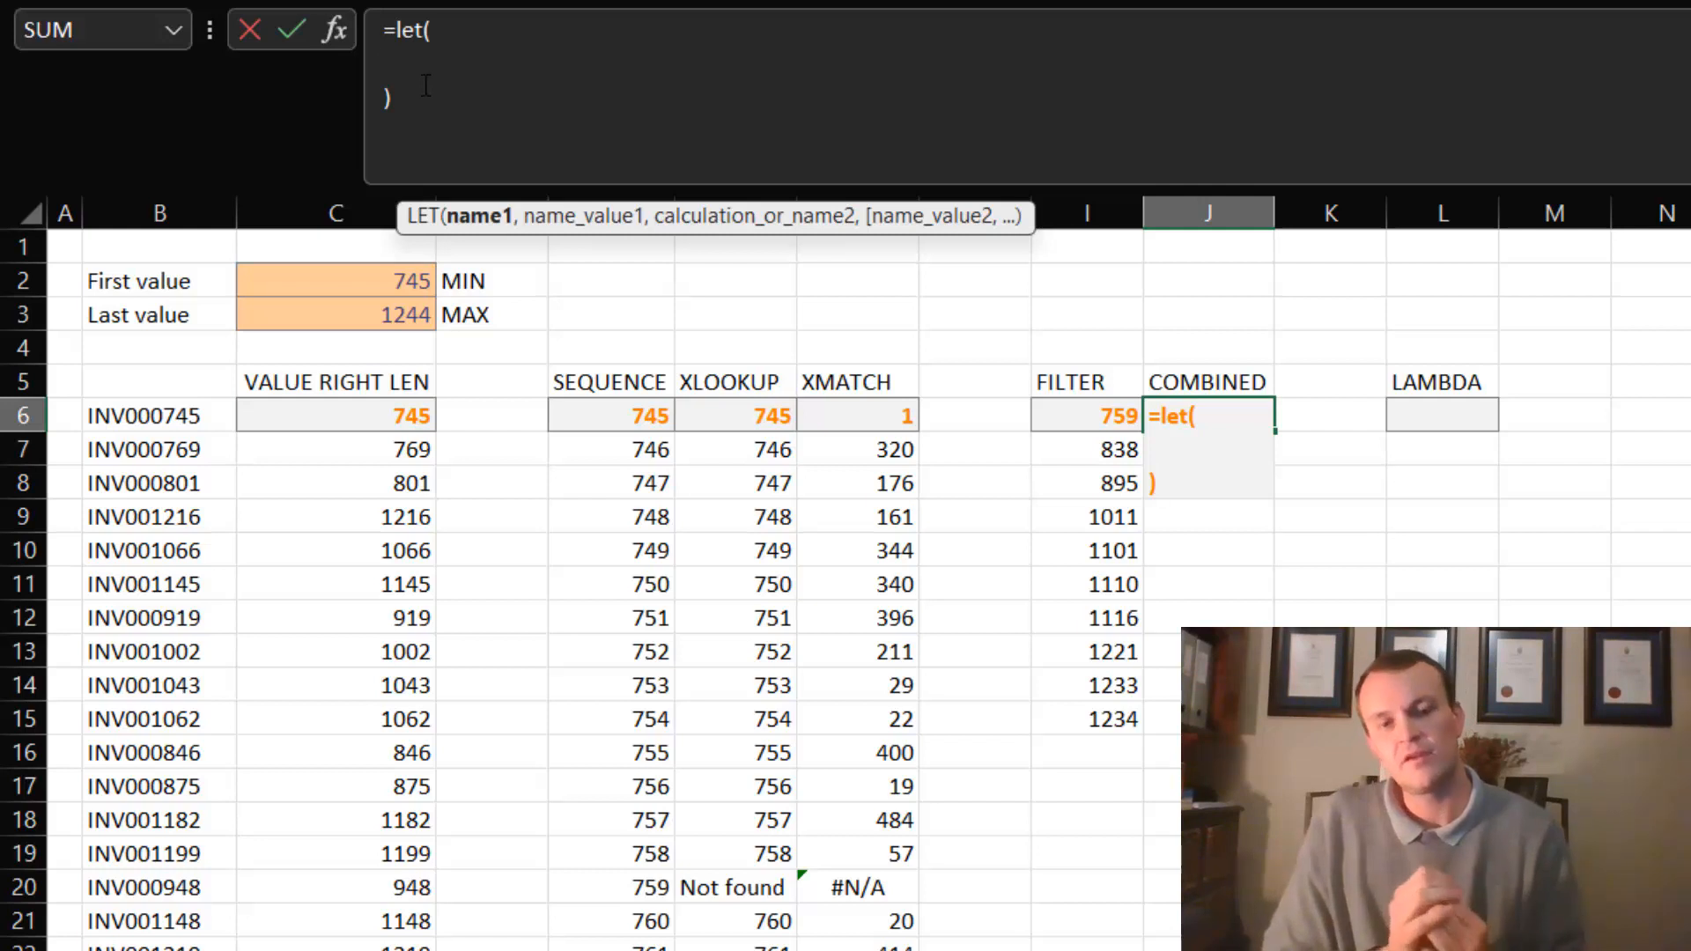
type("myRange")
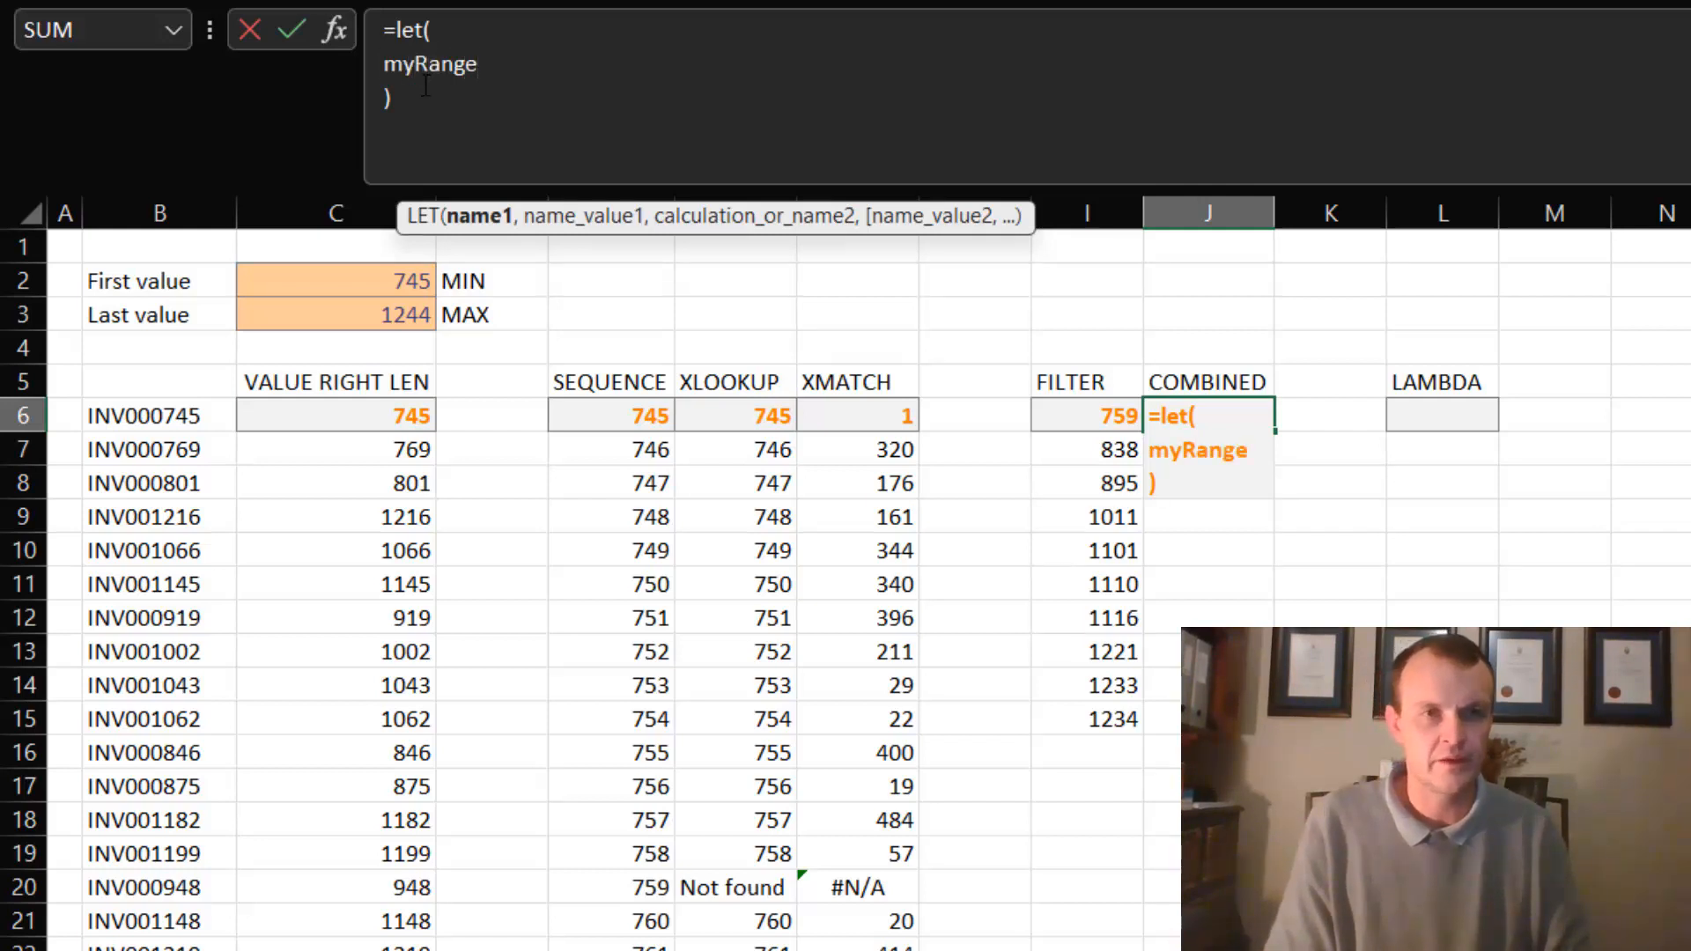
type(",")
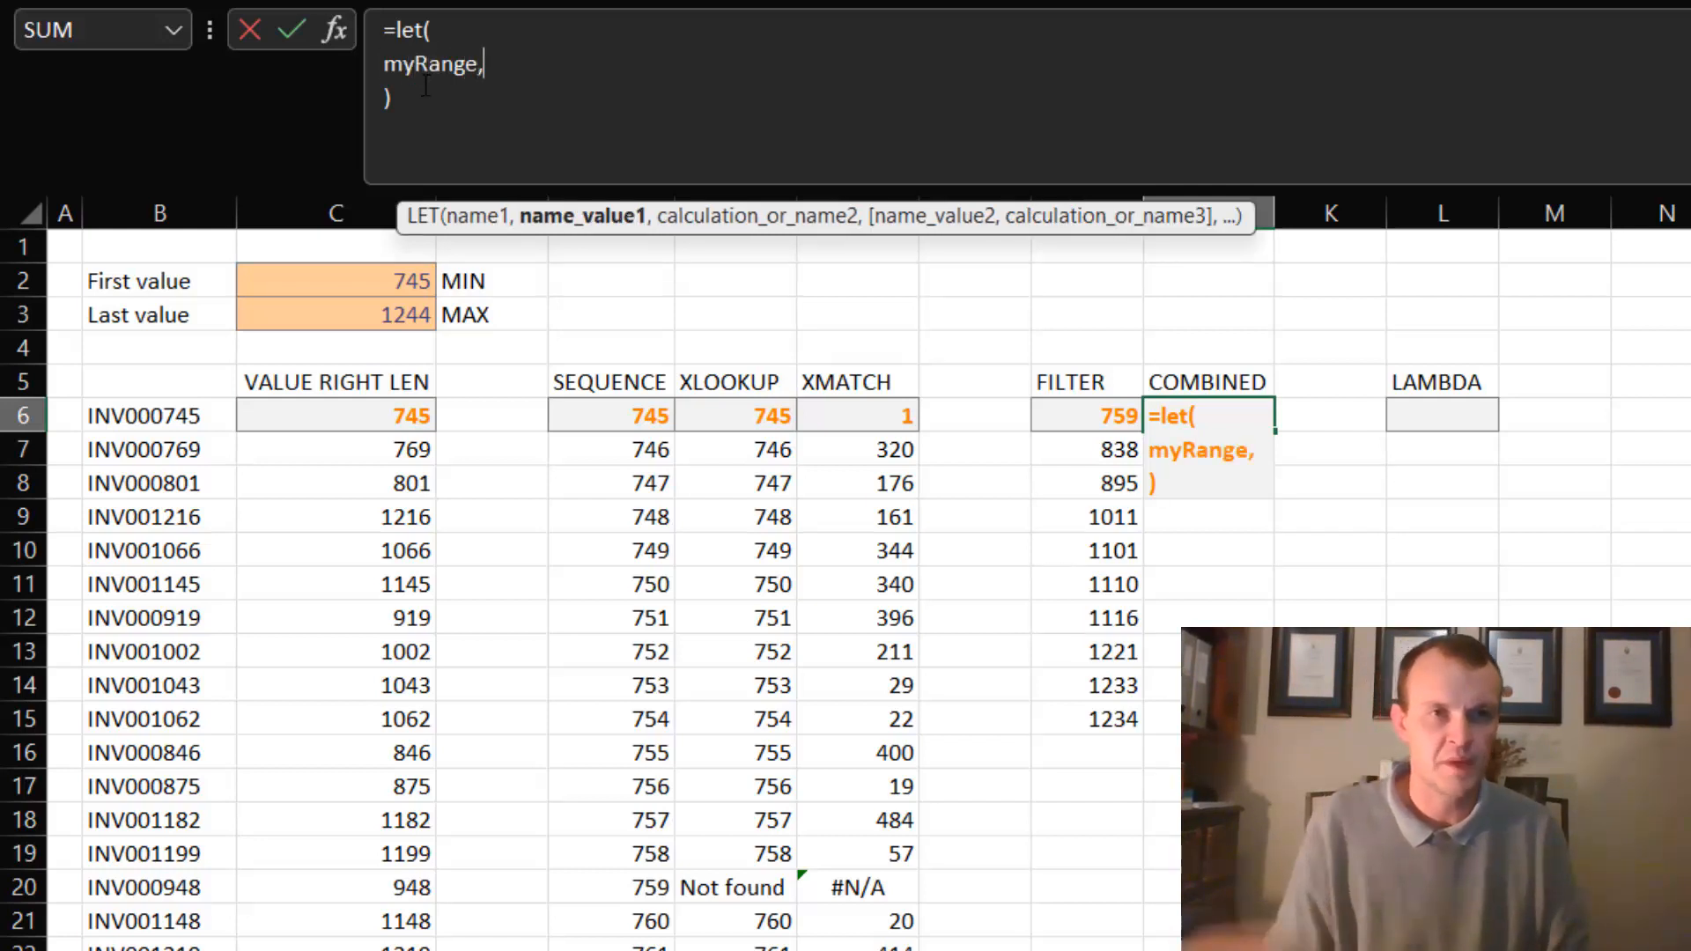
left_click(352, 415)
key("ctrl+shift+Down")
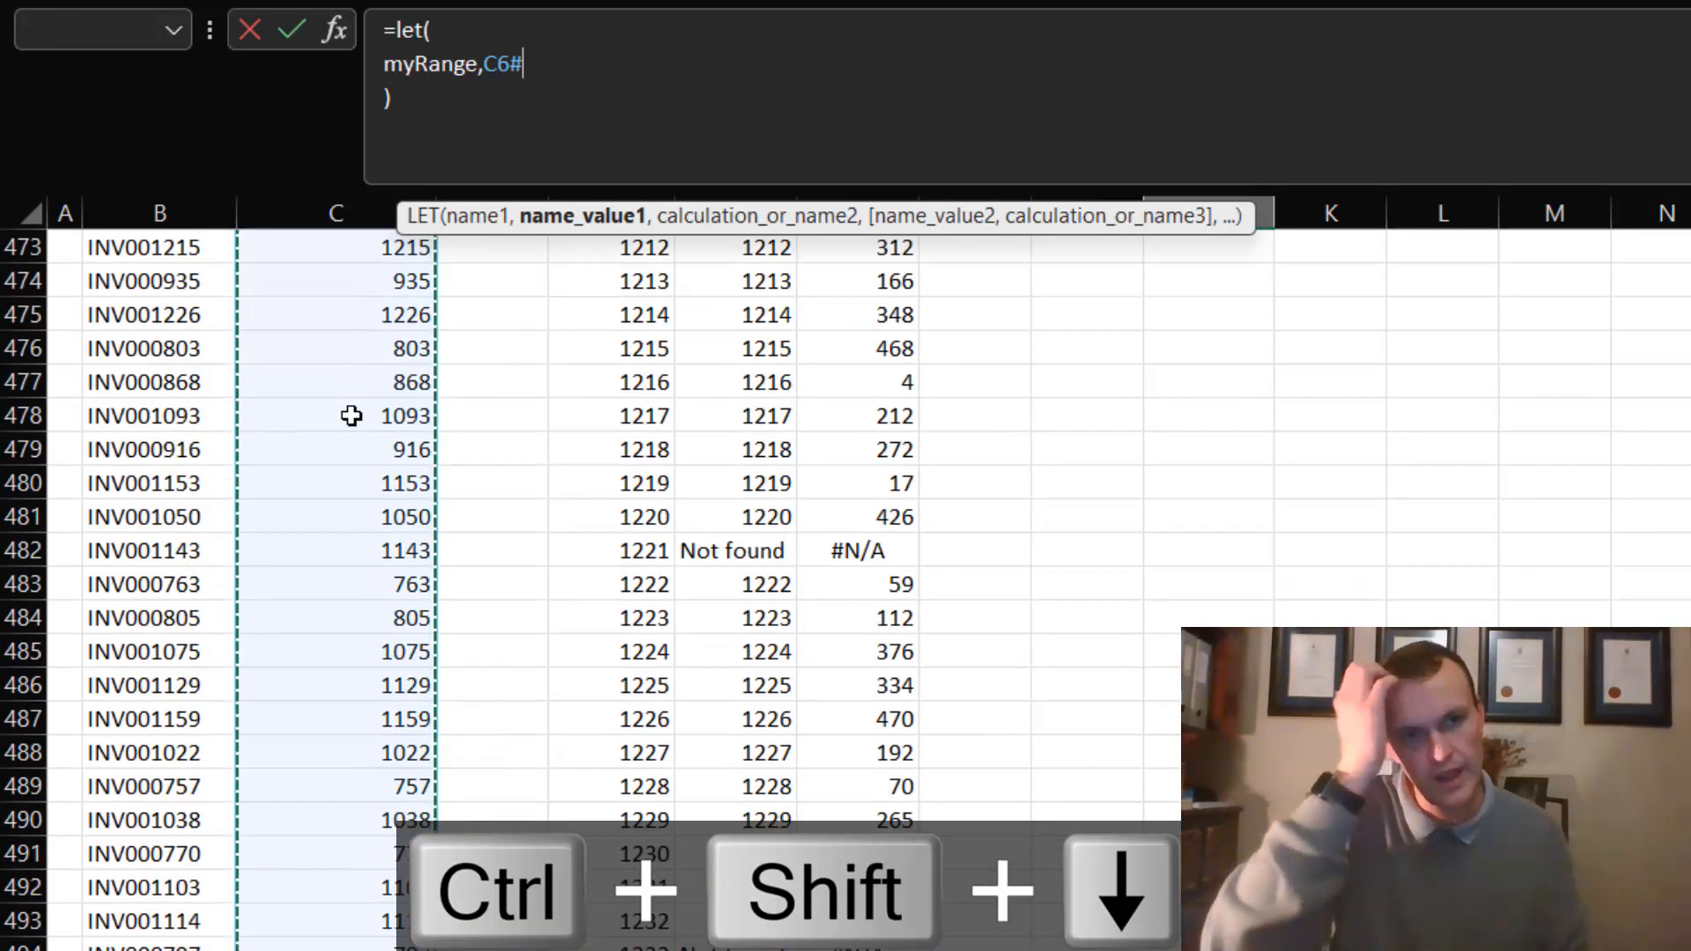
type(",")
key("alt+Return")
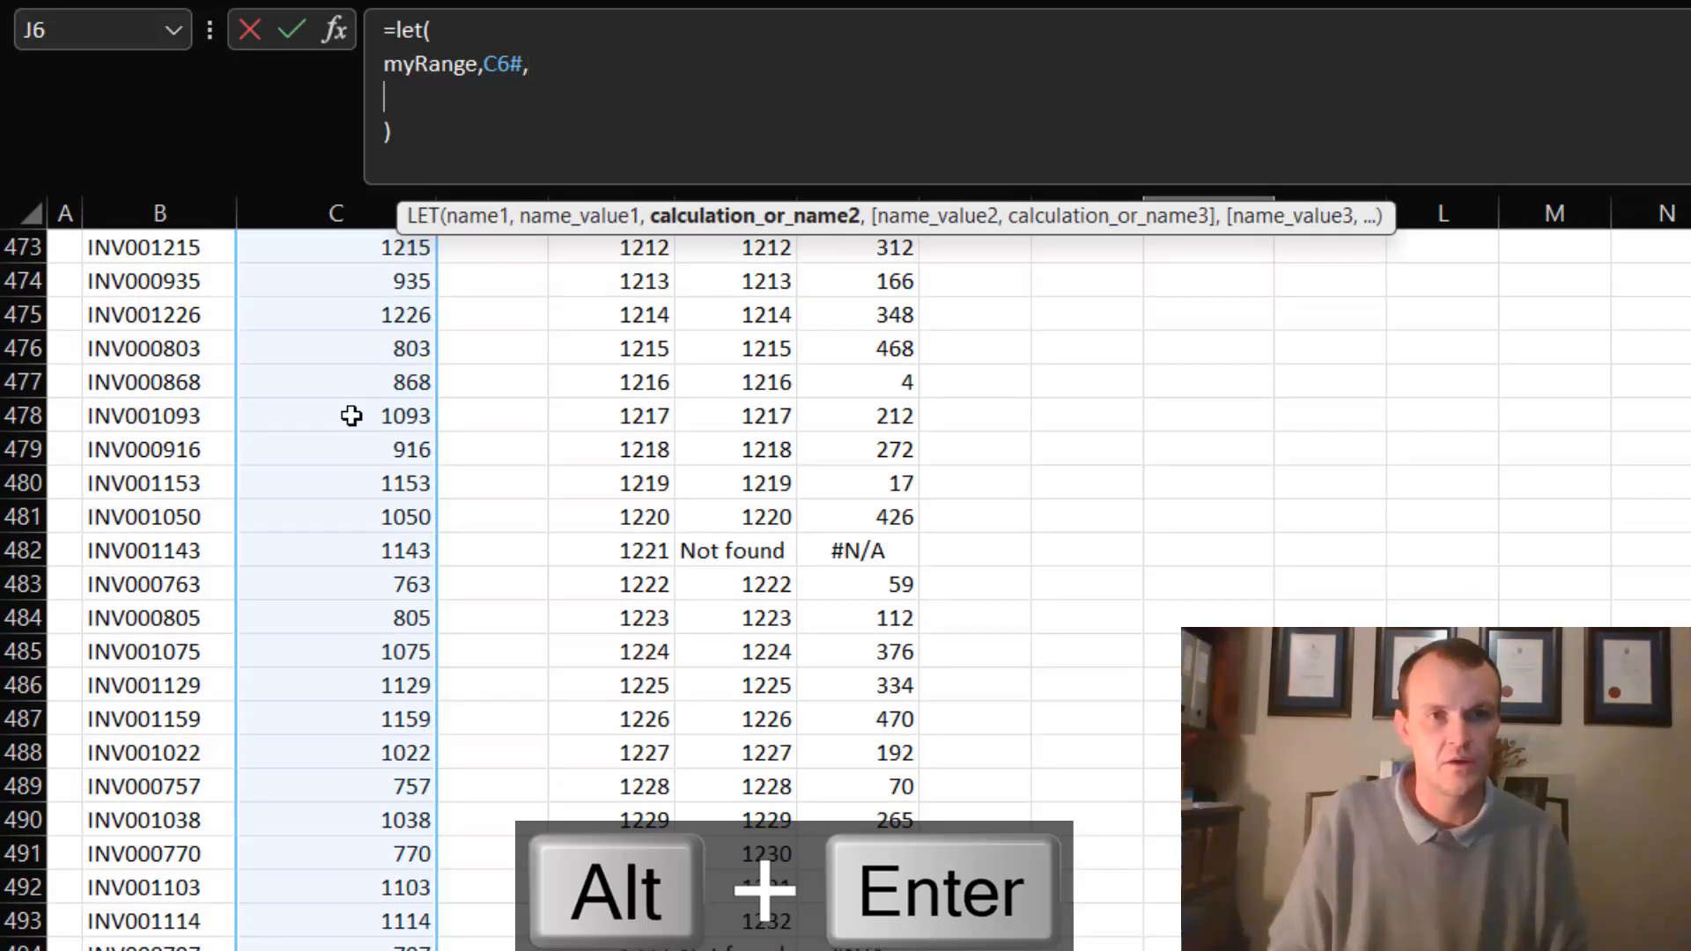
- Add a line to the LET formula defining the name first as cell C2
scroll(573, 582, "up", 20)
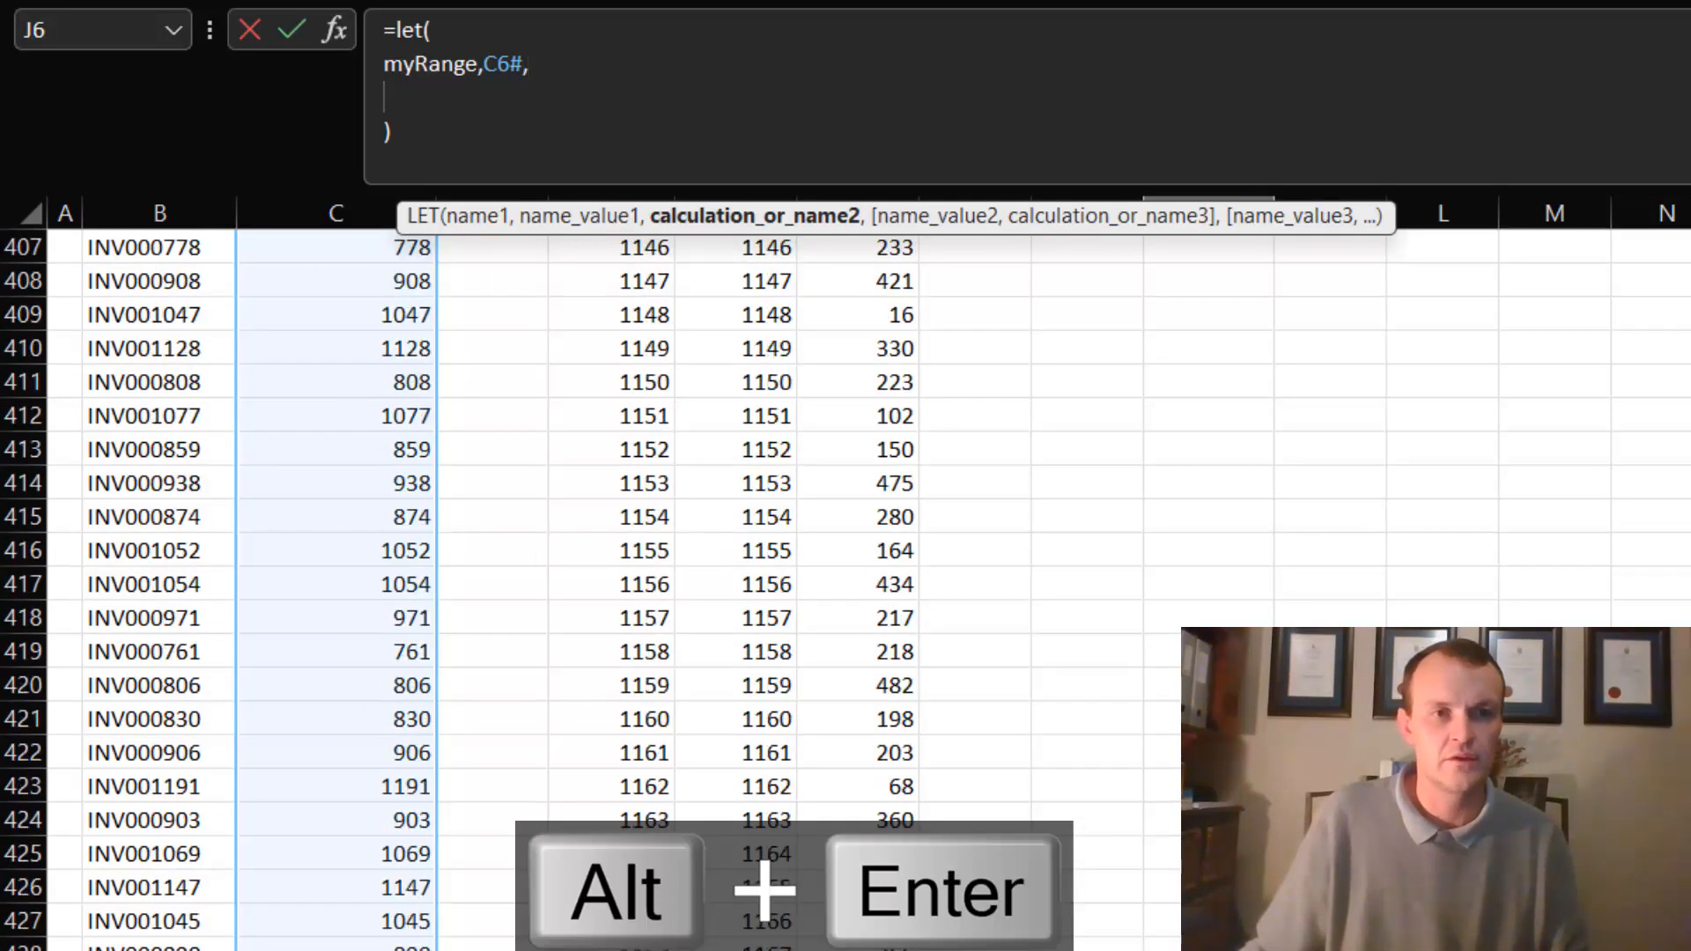
type("first")
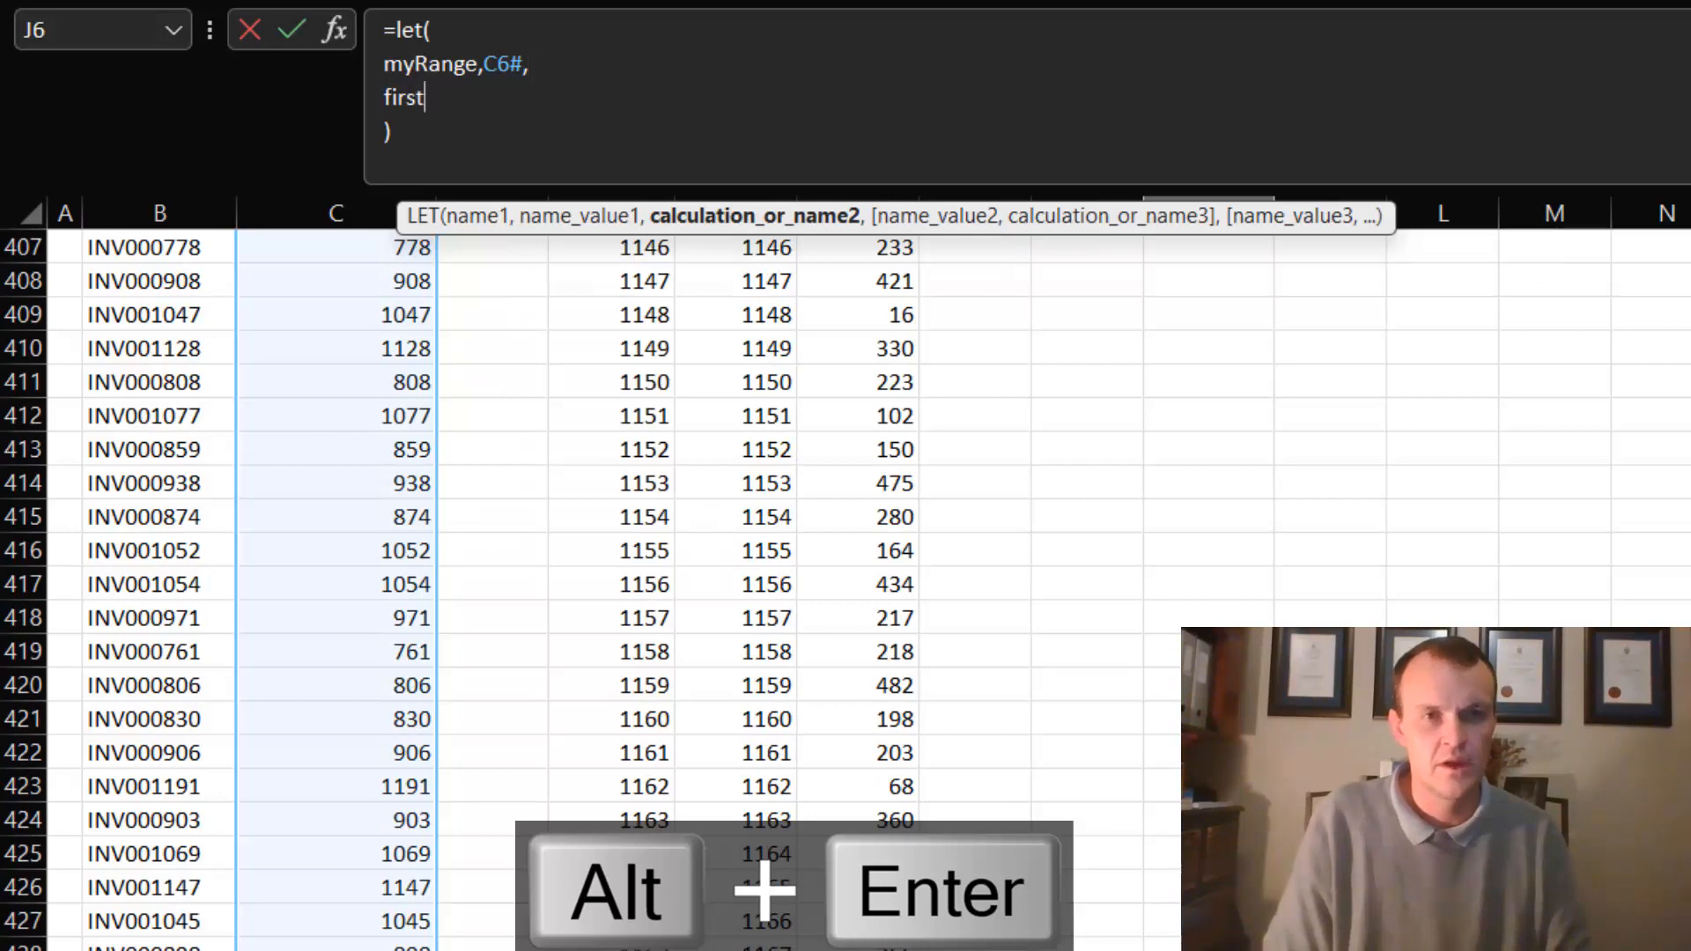
type(",")
key("Up")
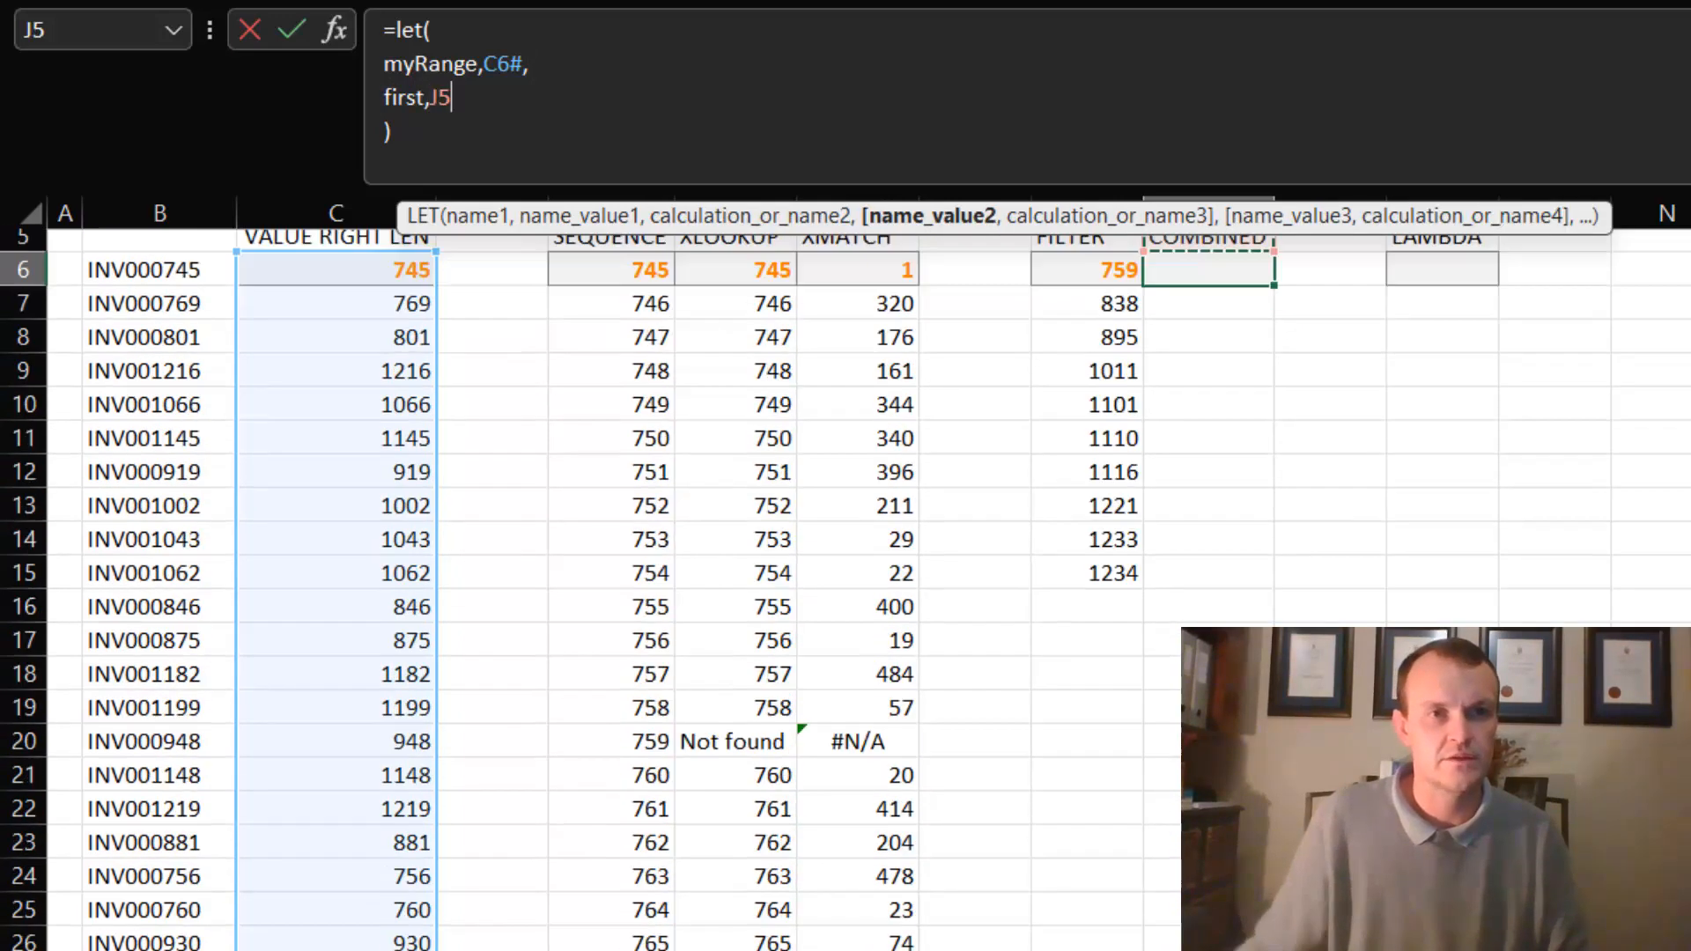
scroll(378, 253, "up", 2)
left_click(373, 280)
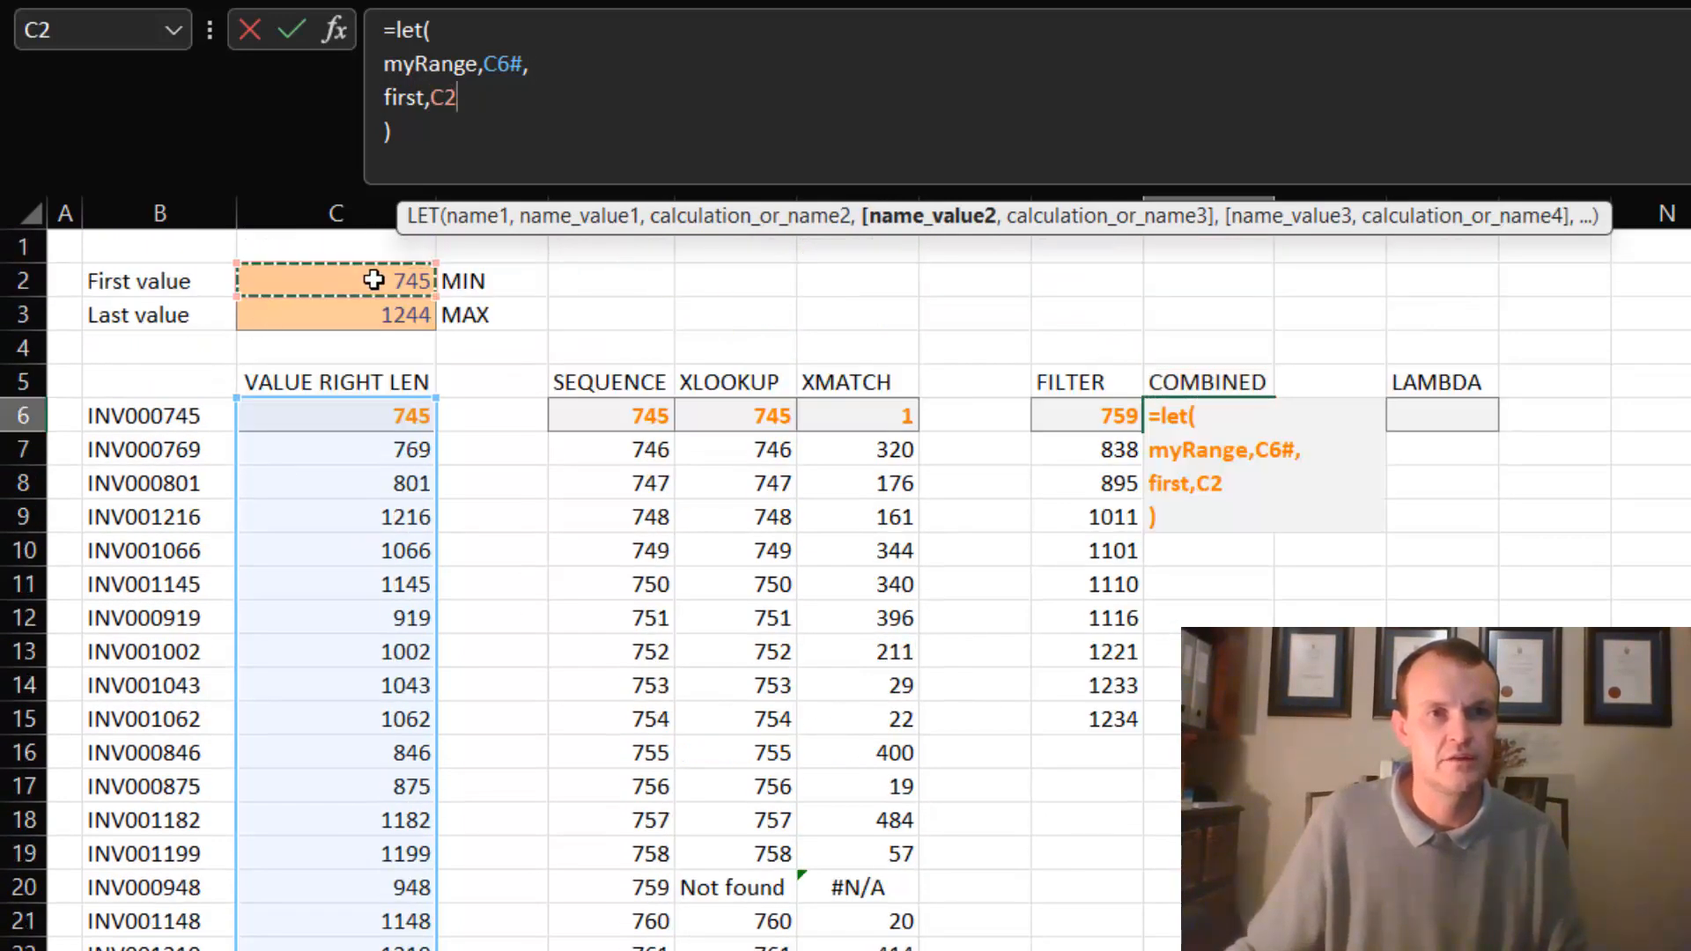
type(",")
key("alt+Return")
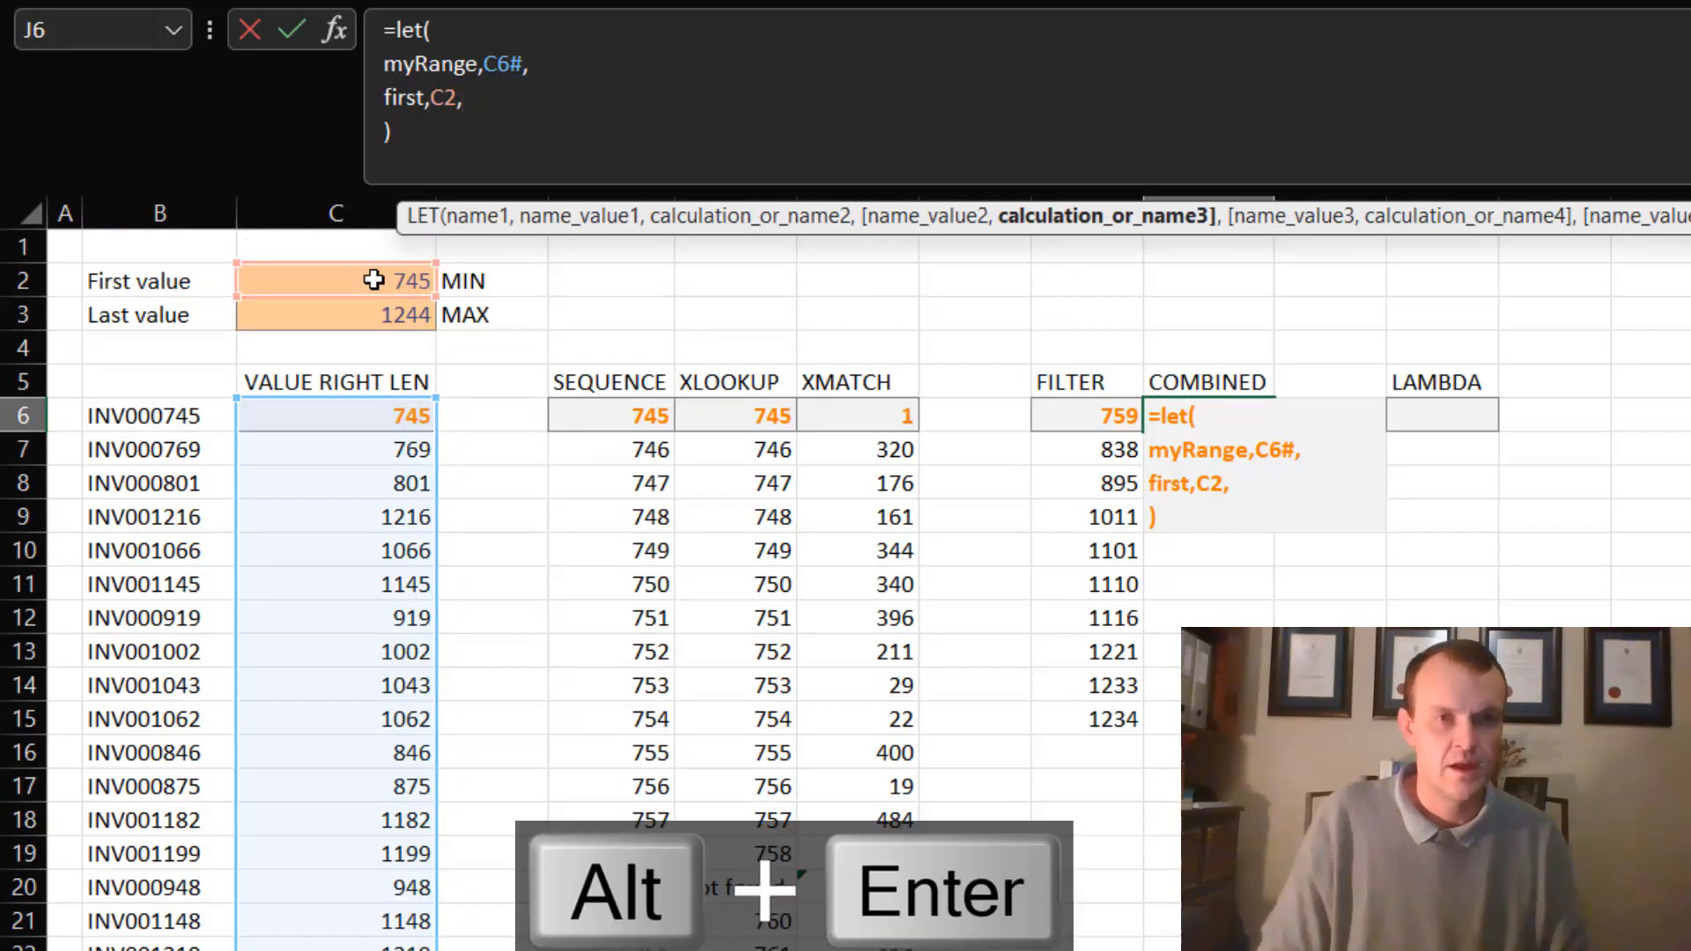
- Add a line to the LET formula defining the name last as cell C3
type("las t")
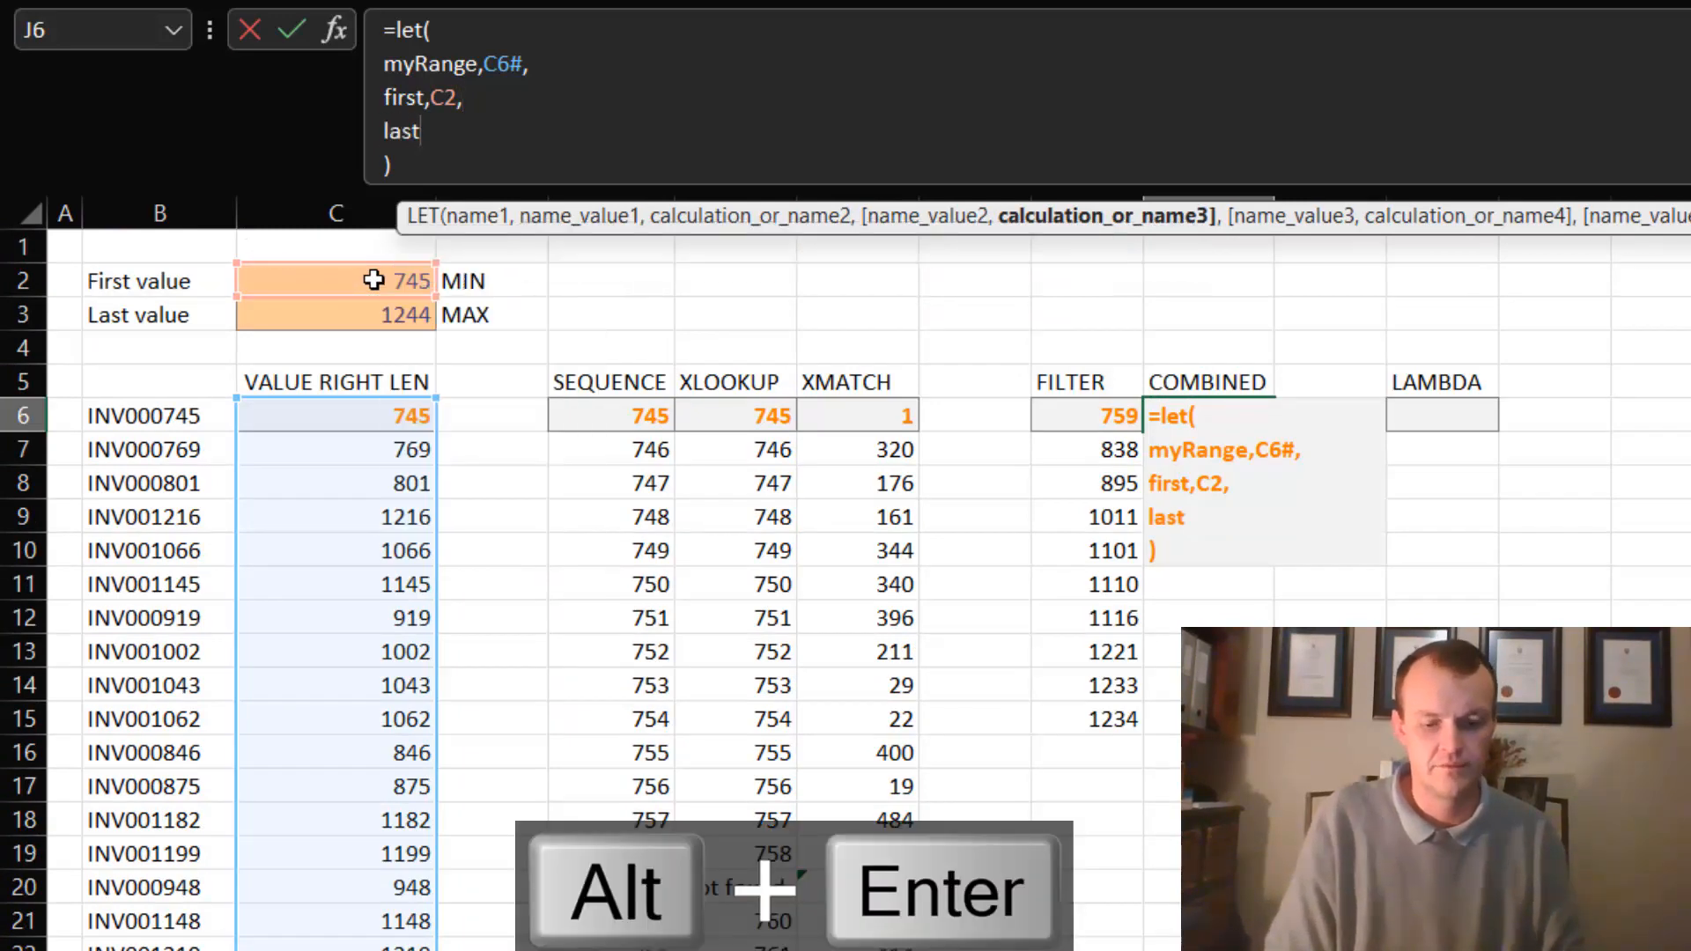
type(",")
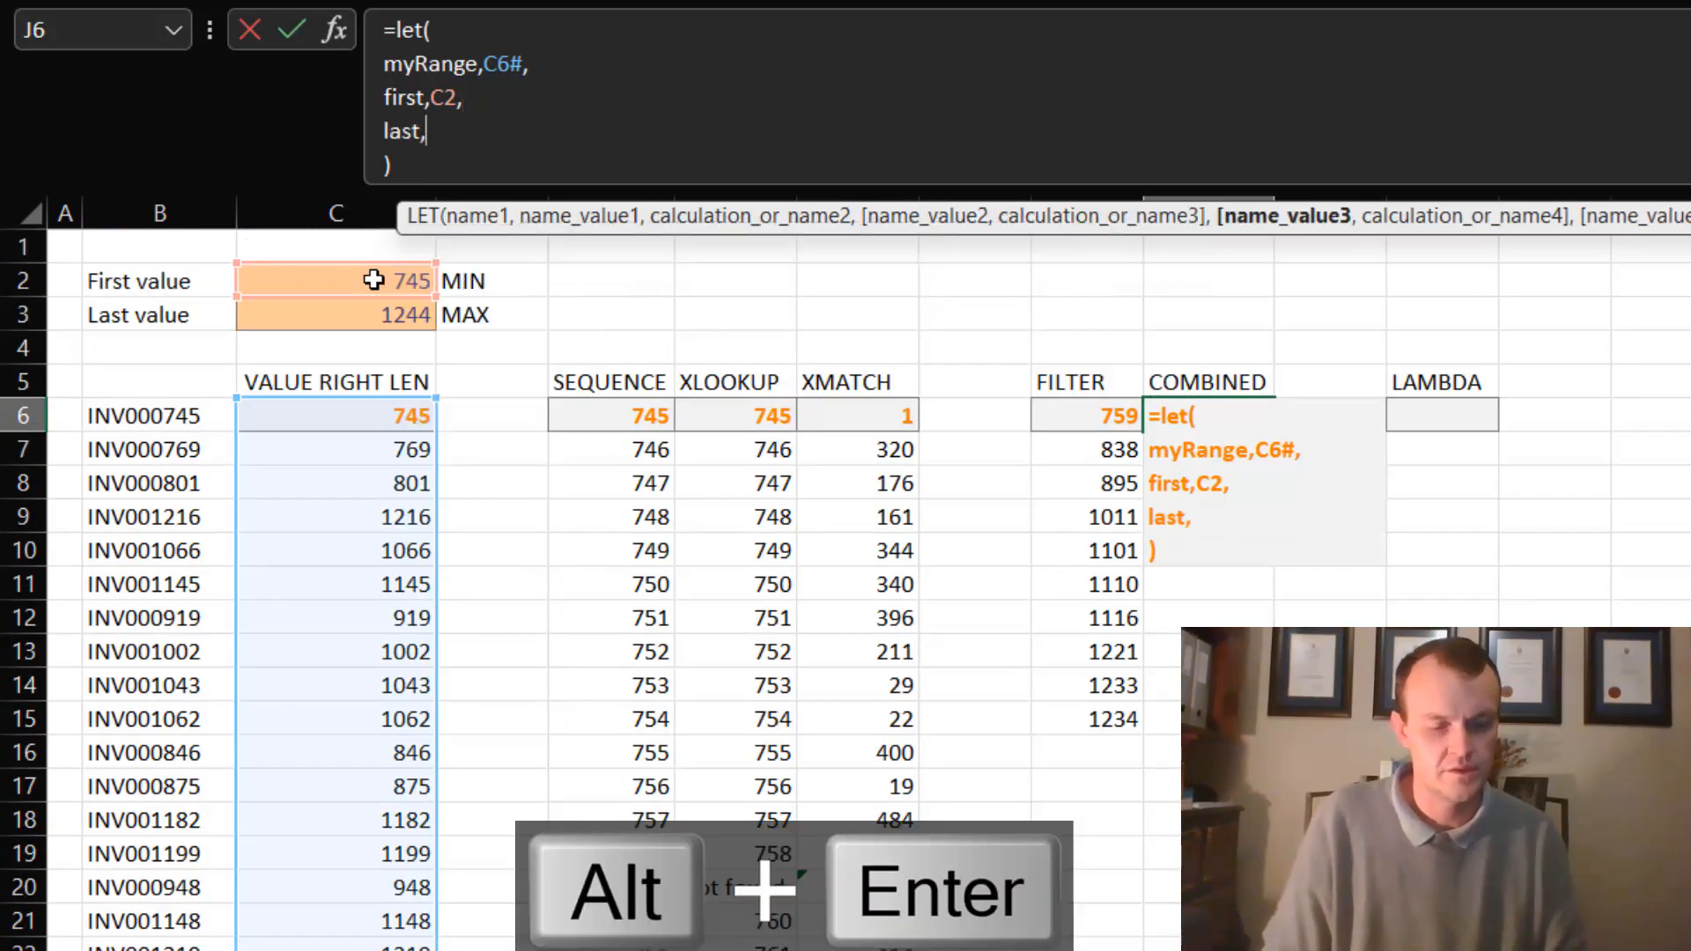
left_click(380, 326)
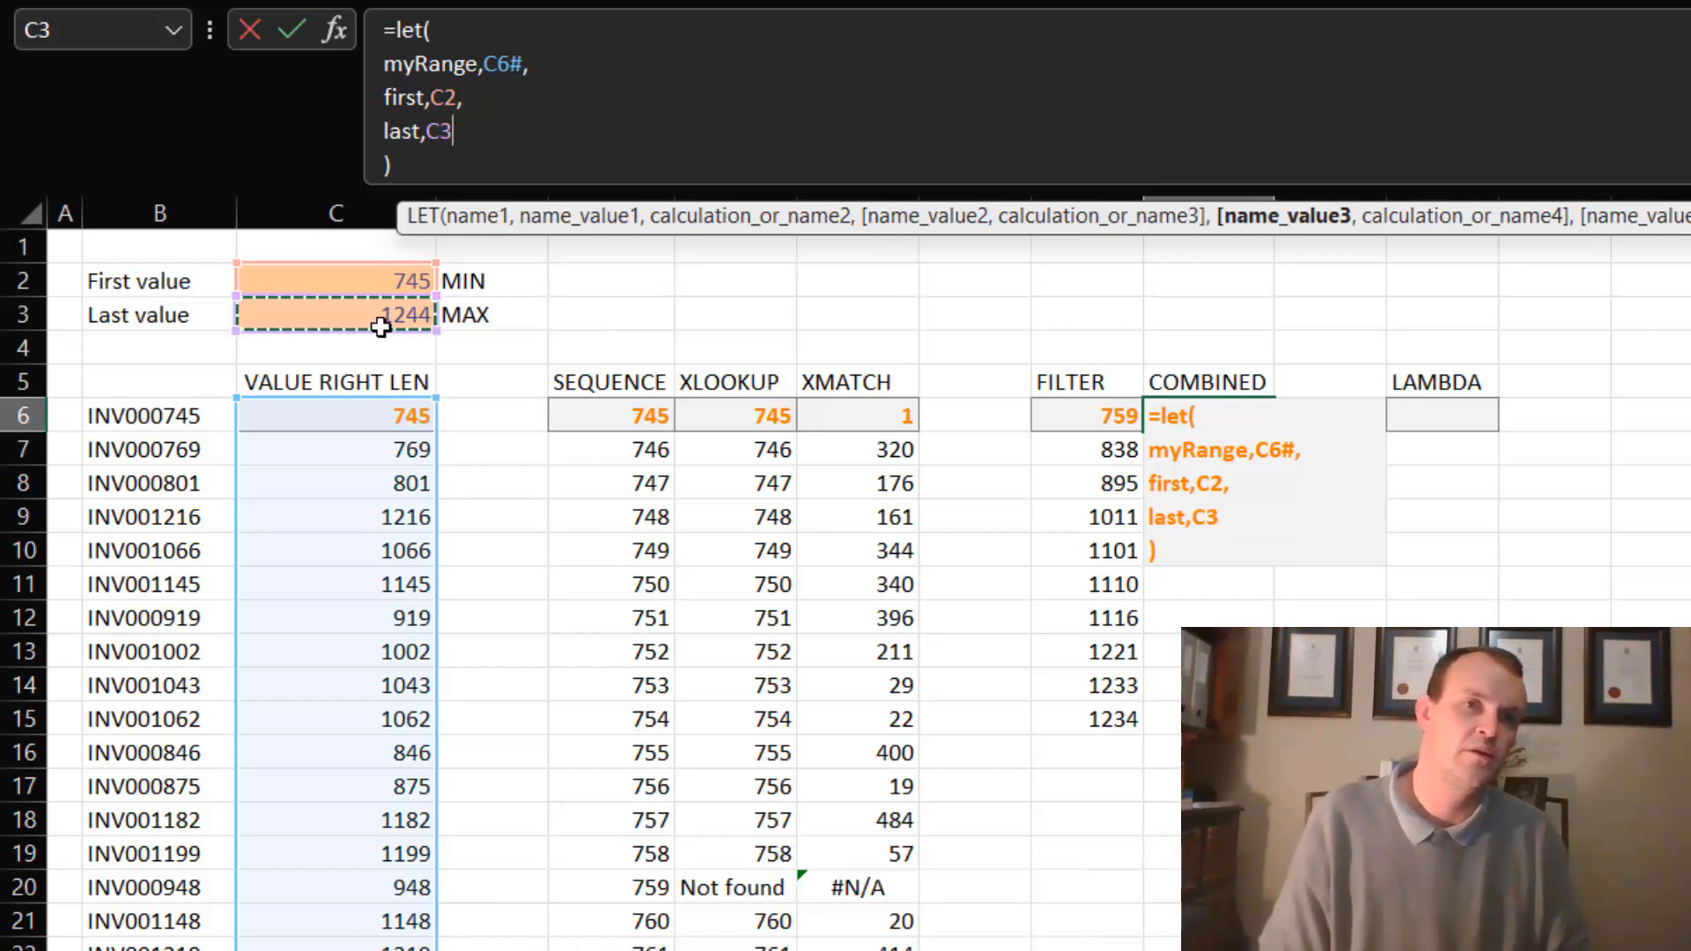
type(",")
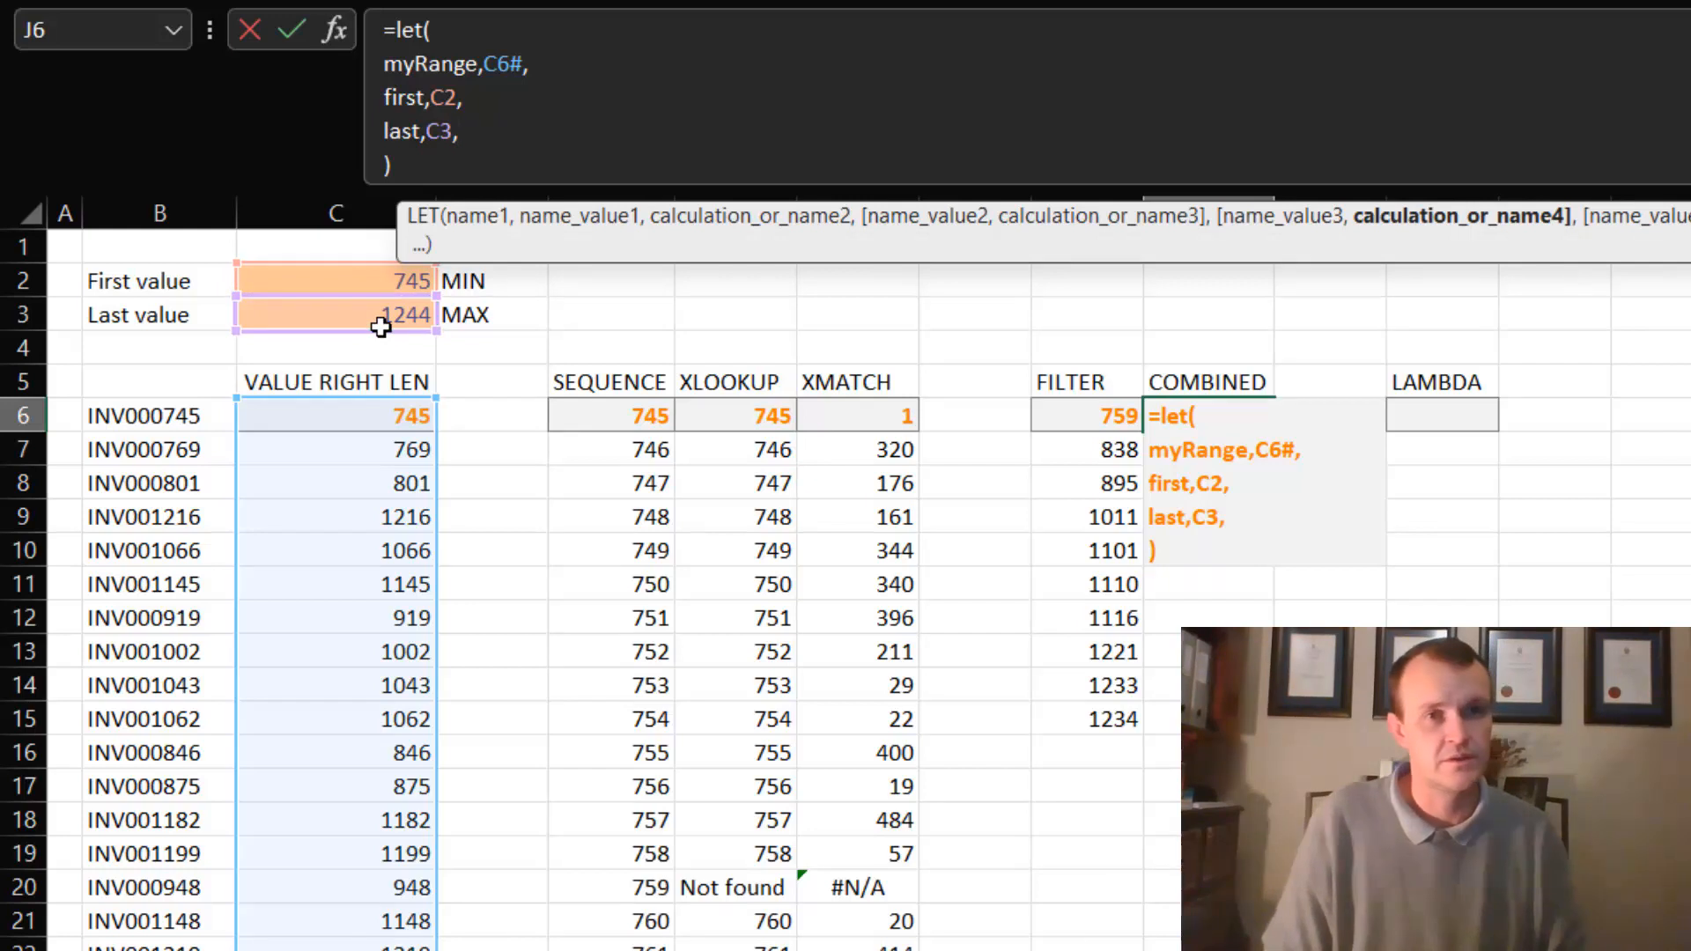
key("alt+Return")
- Add the name fullRange to the LET formula and start a SEQUENCE function as its value
type("ful")
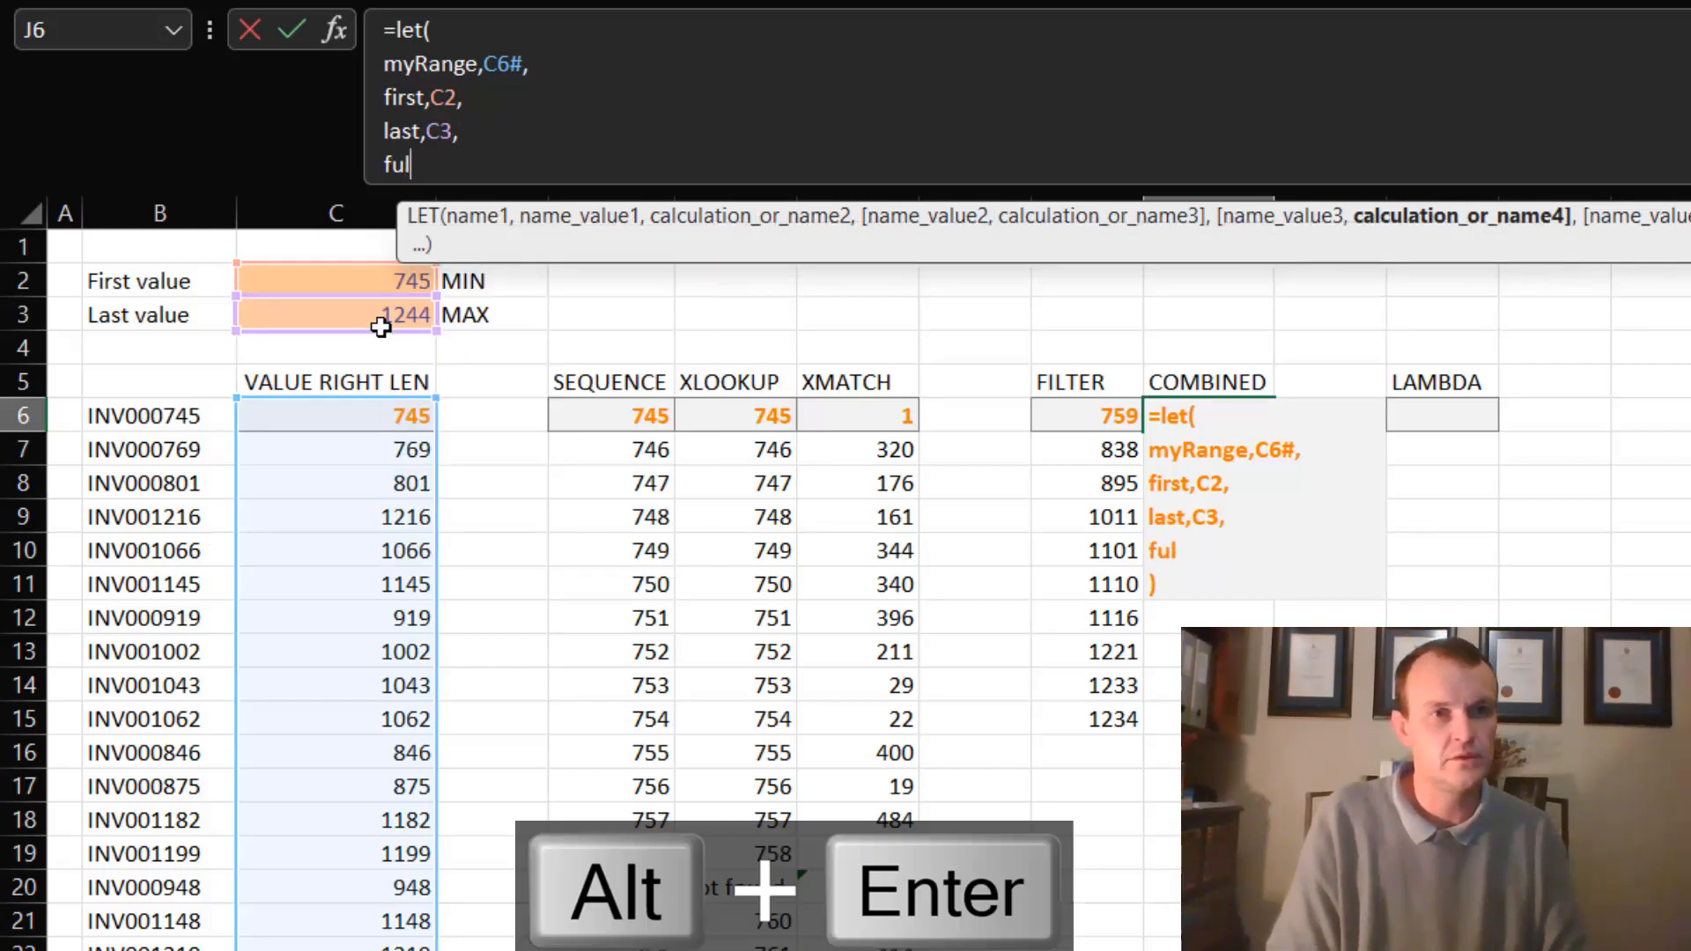
type("lRange,SEARCH(")
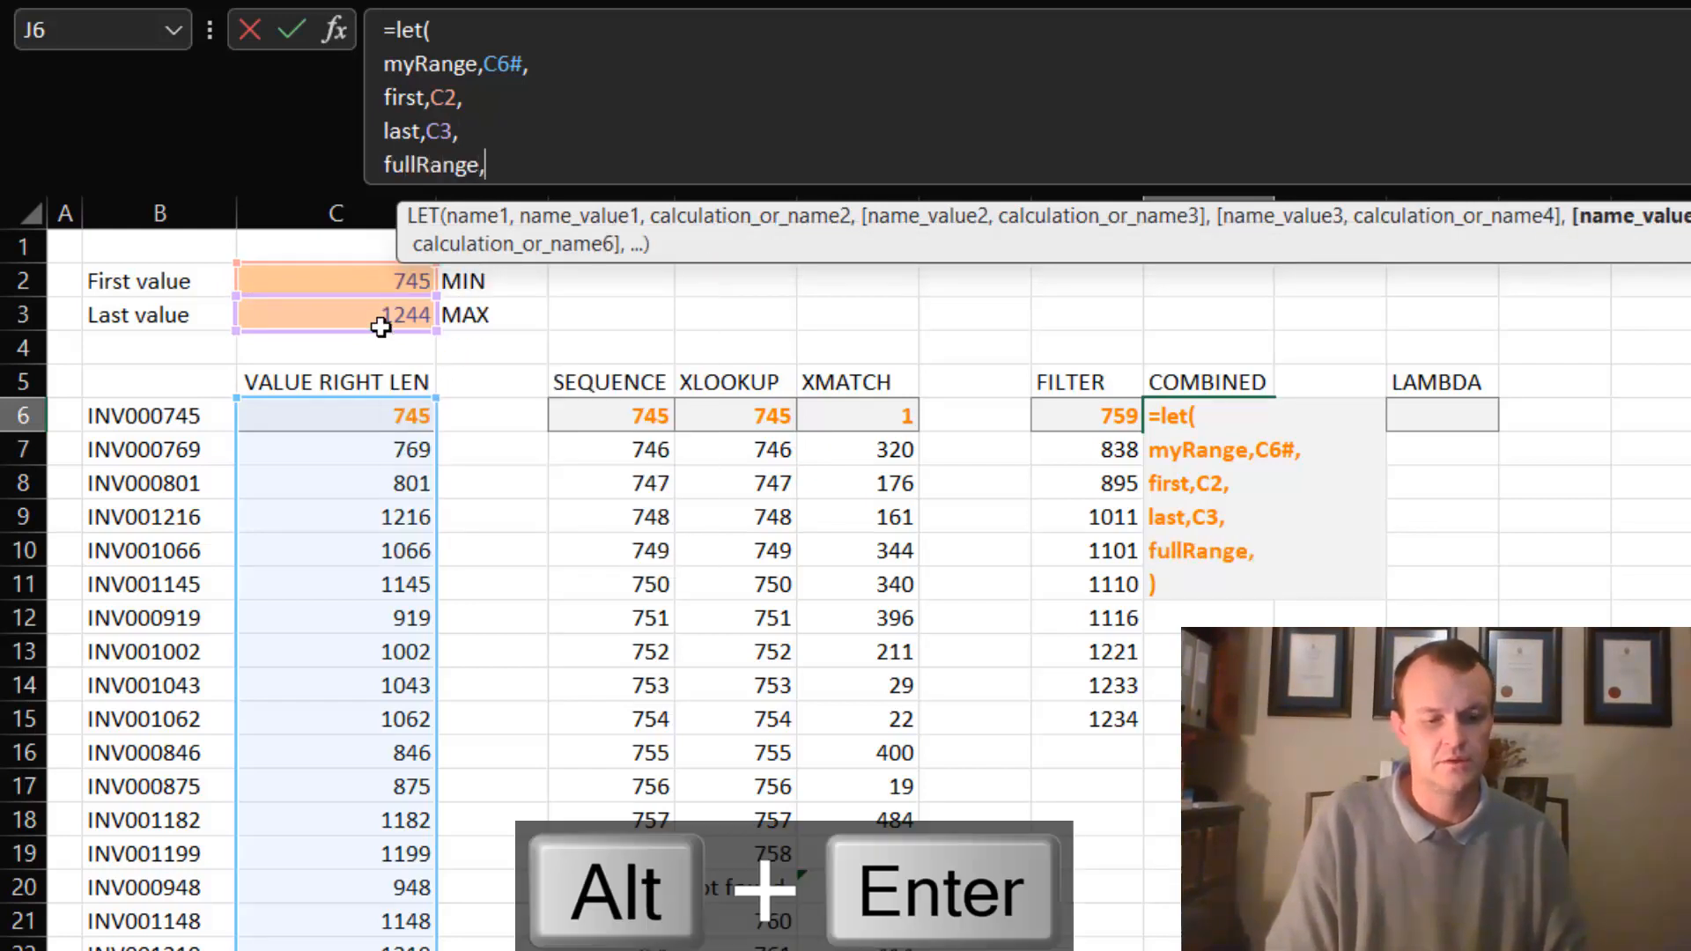
key("BackSpace")
key("BackSpace")
key("BackSpace")
key("BackSpace")
key("BackSpace")
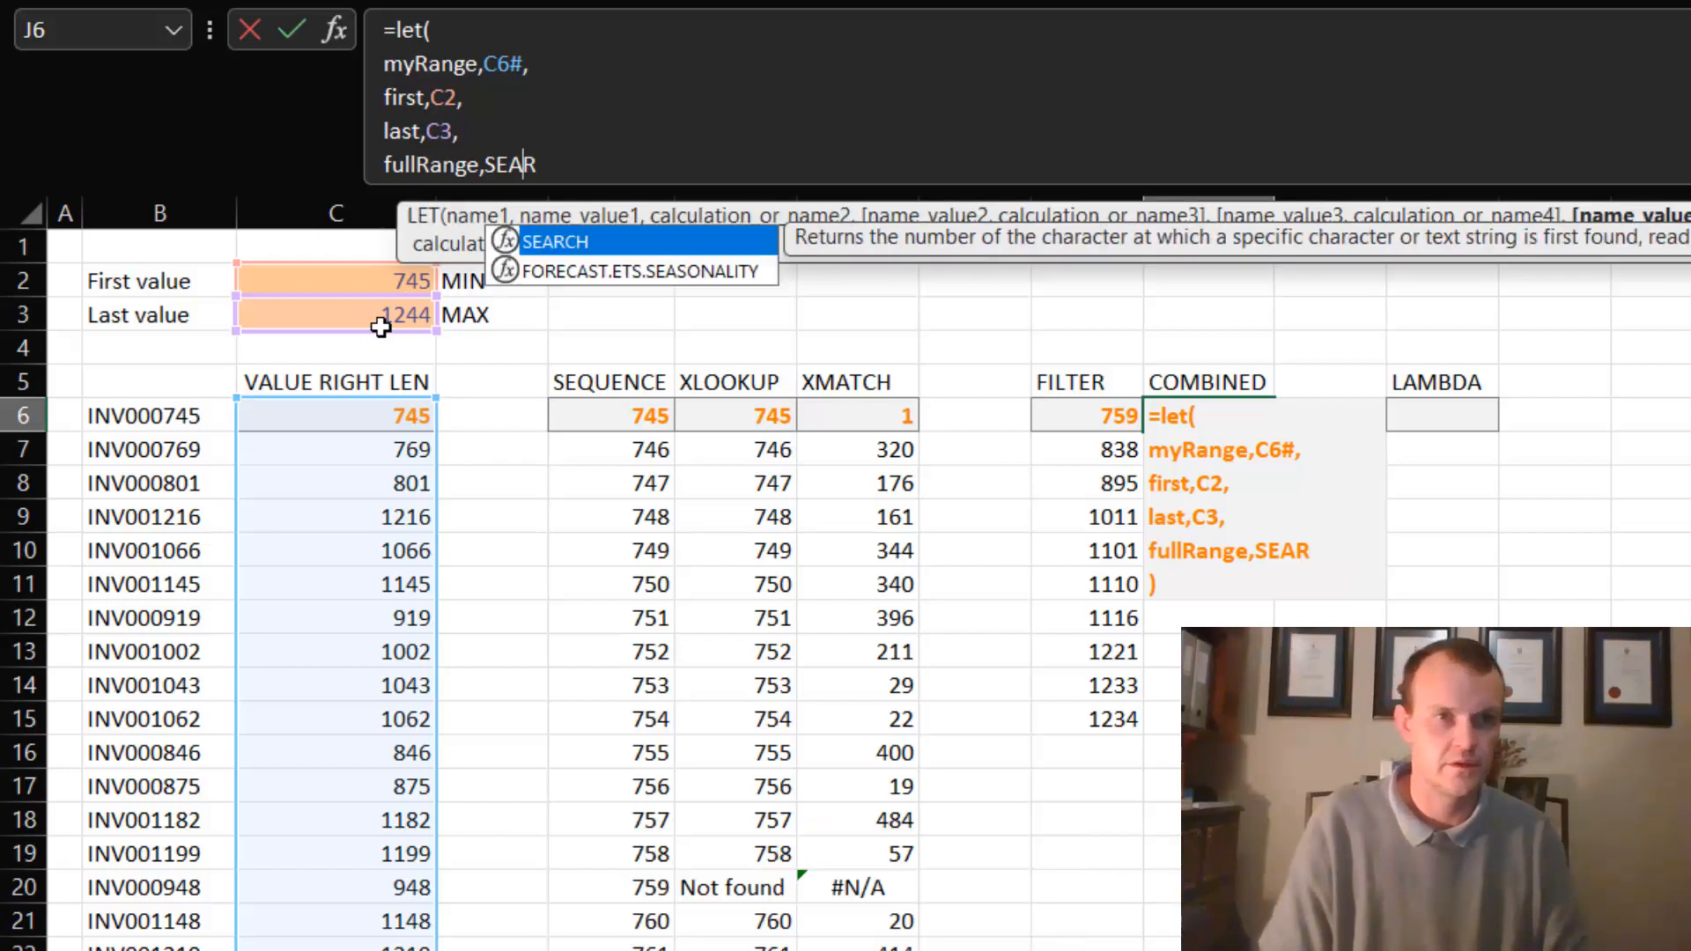
type("q")
key("Tab")
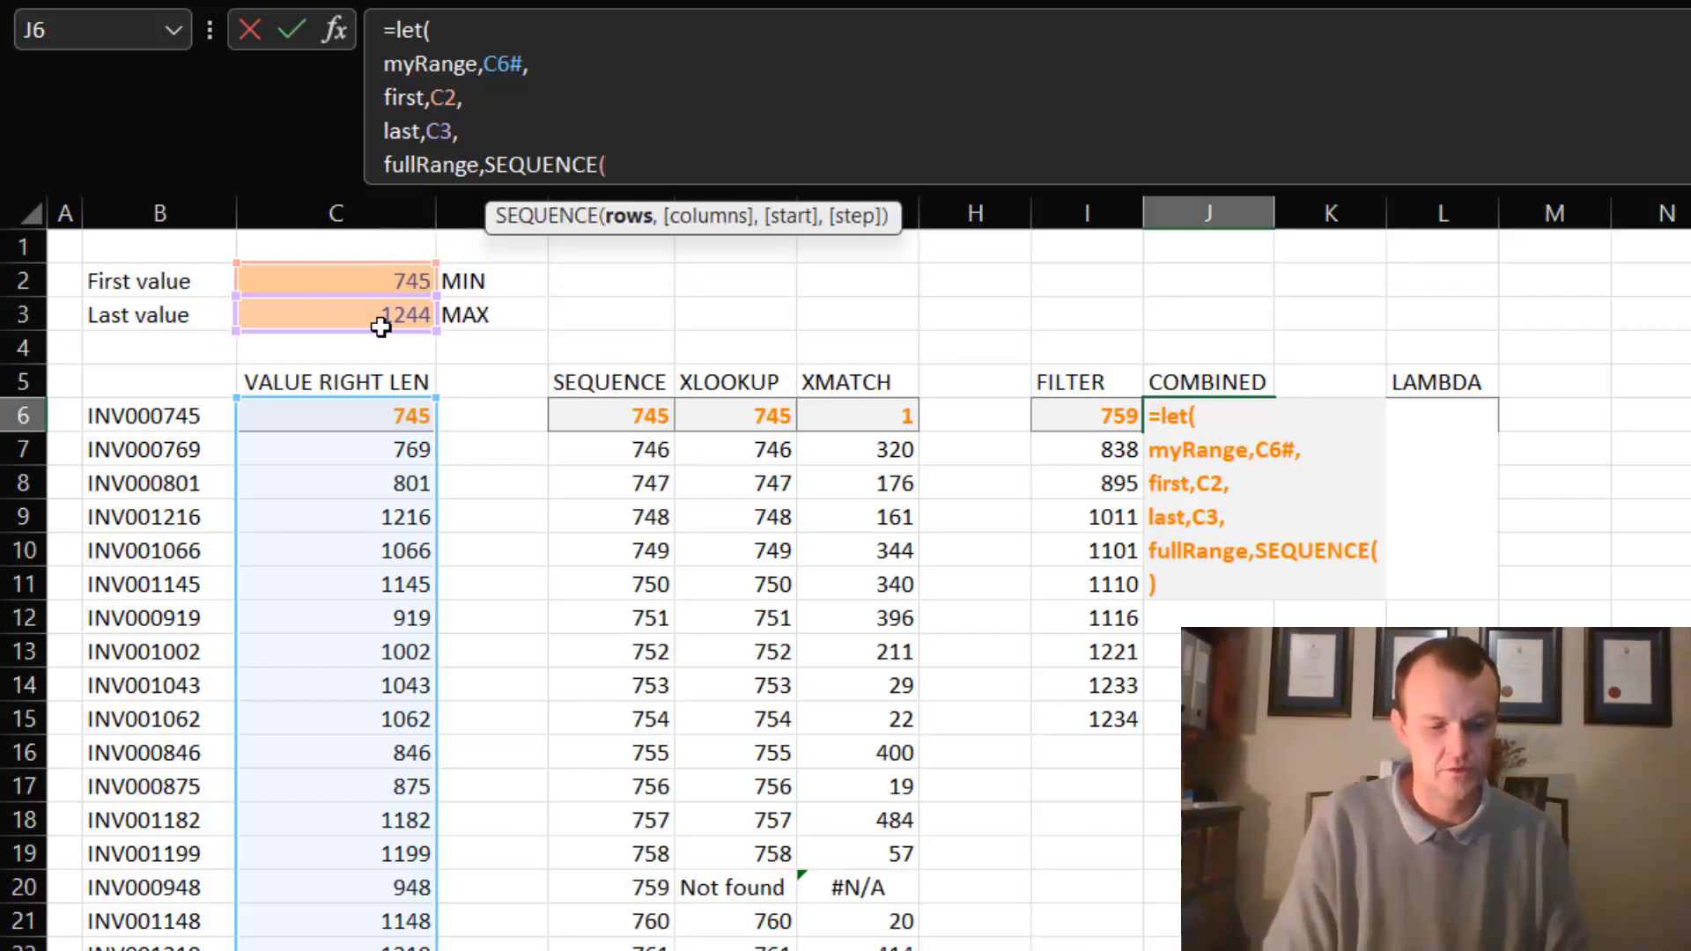
- Complete the fullRange definition as SEQUENCE(last-first+1,,first), and start a new line below it
type("last-first+1")
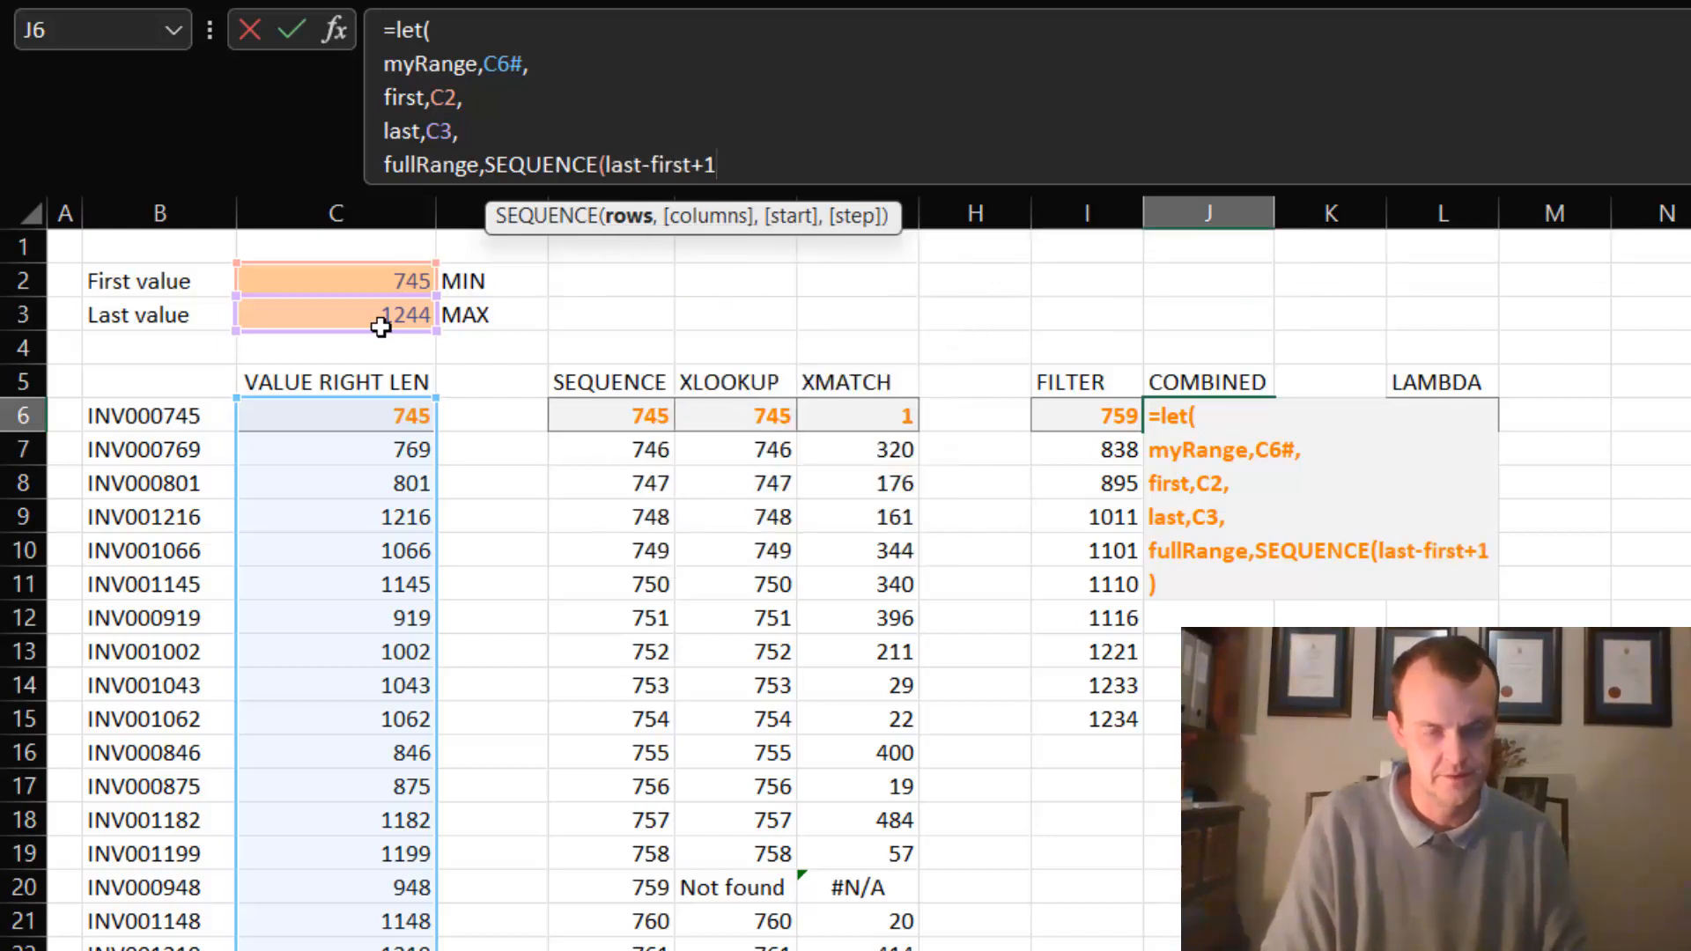
type(",,")
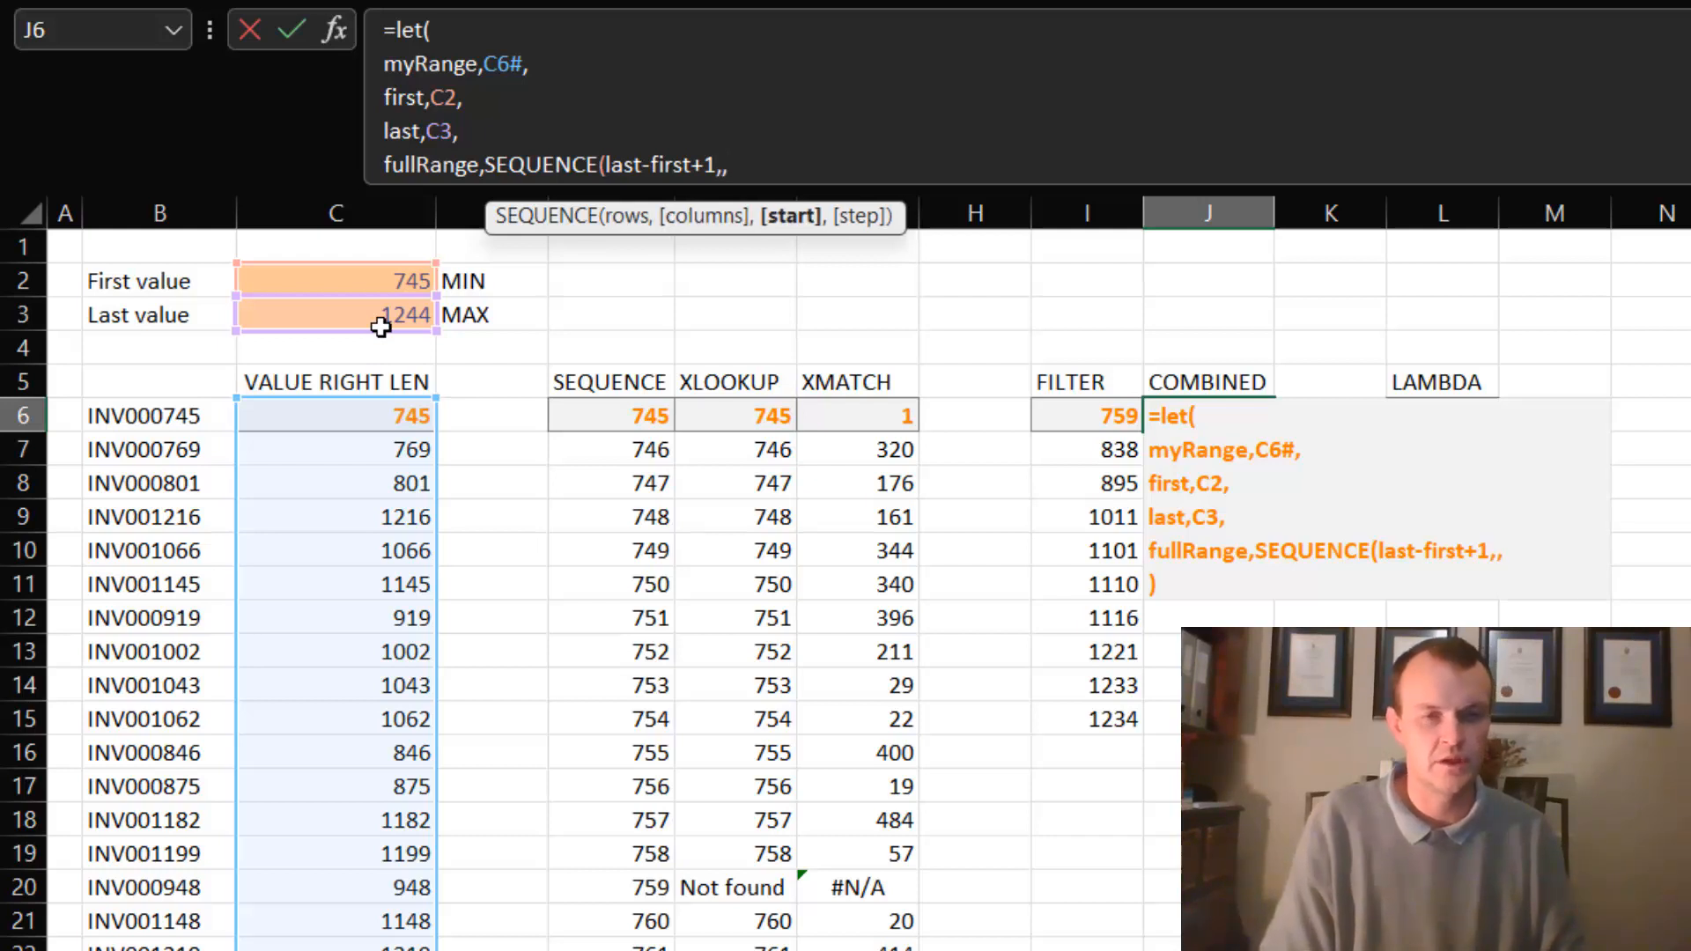
type("first")
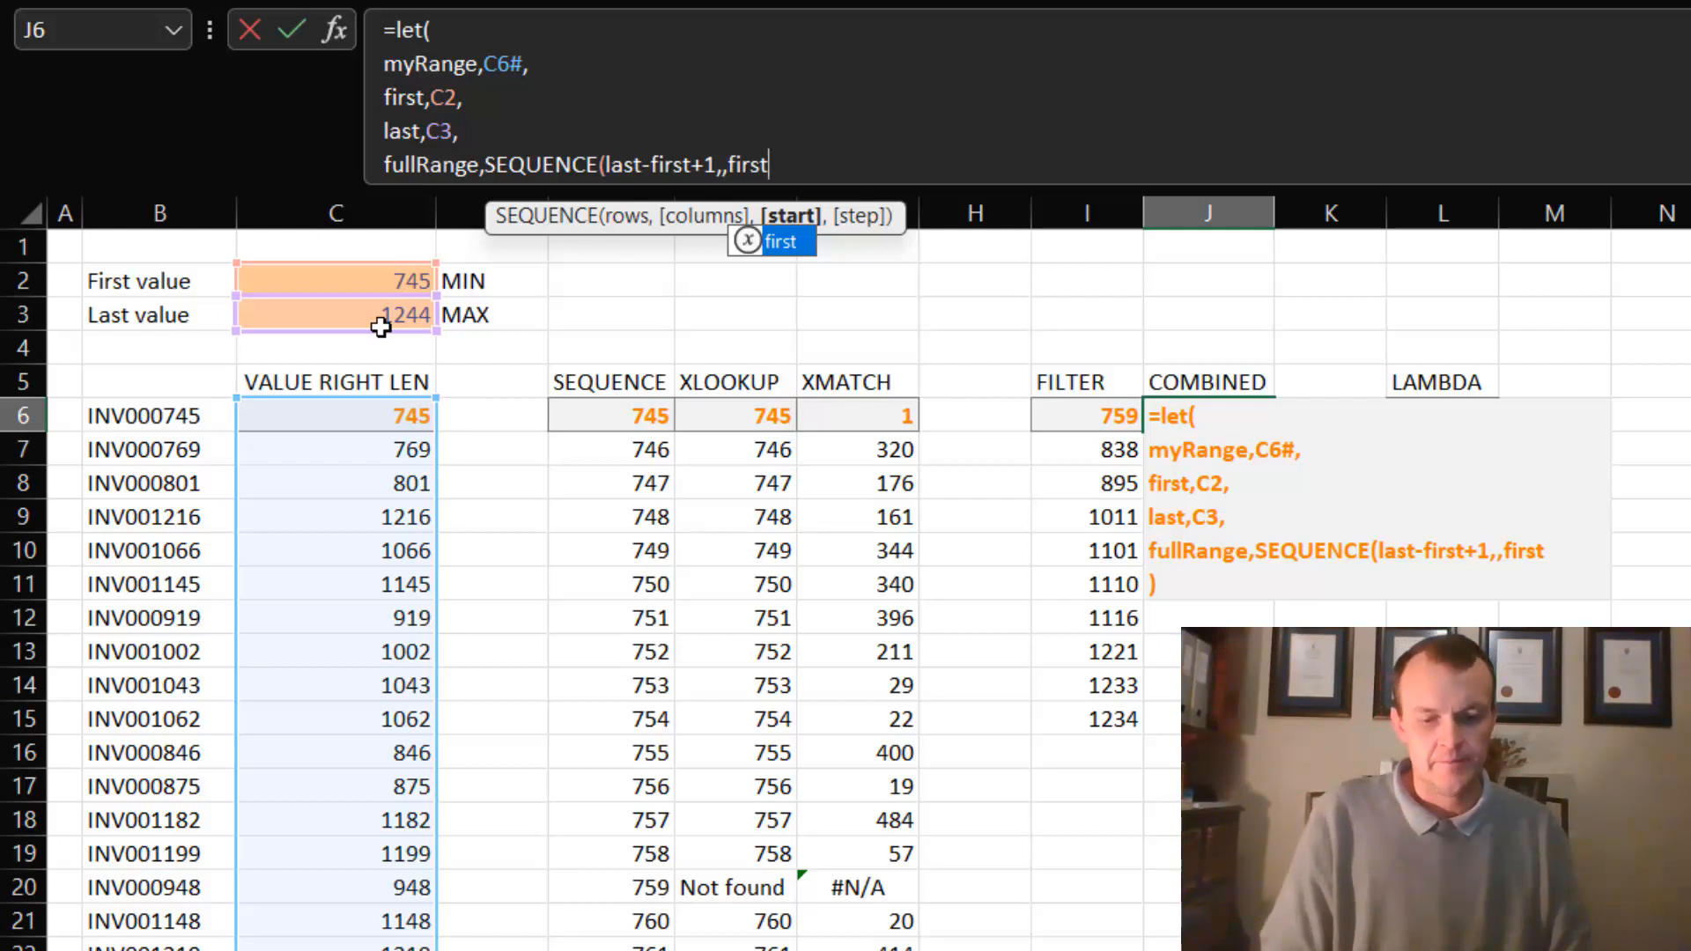
type(")")
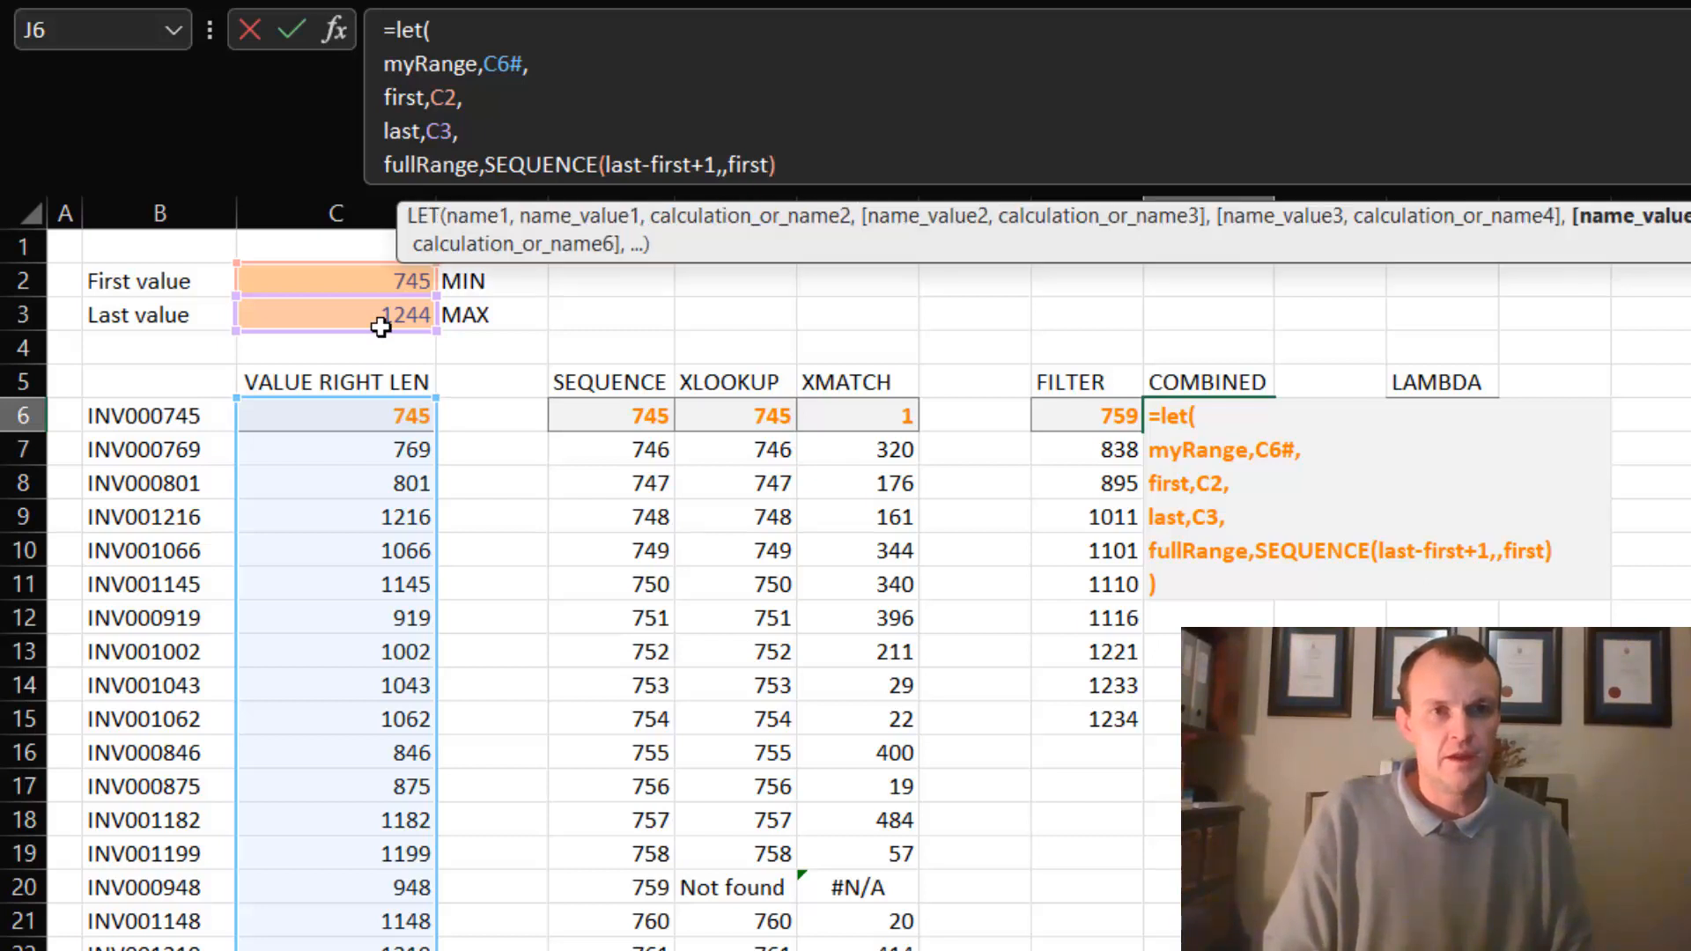
type(",")
key("alt+Return")
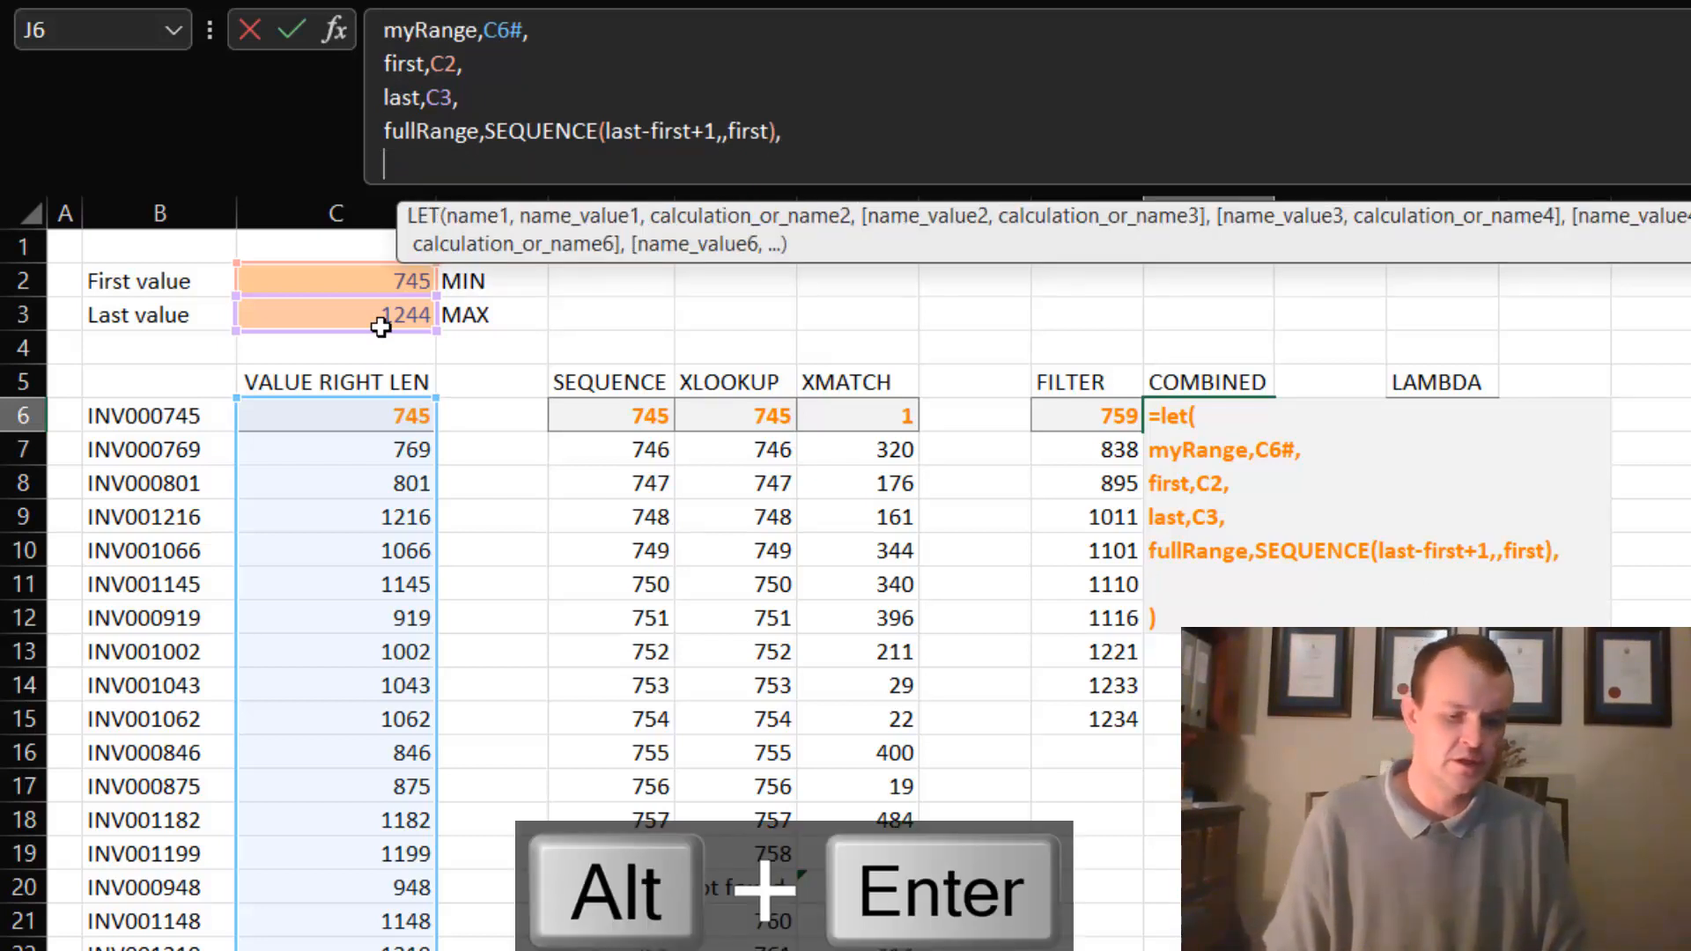
type("fil")
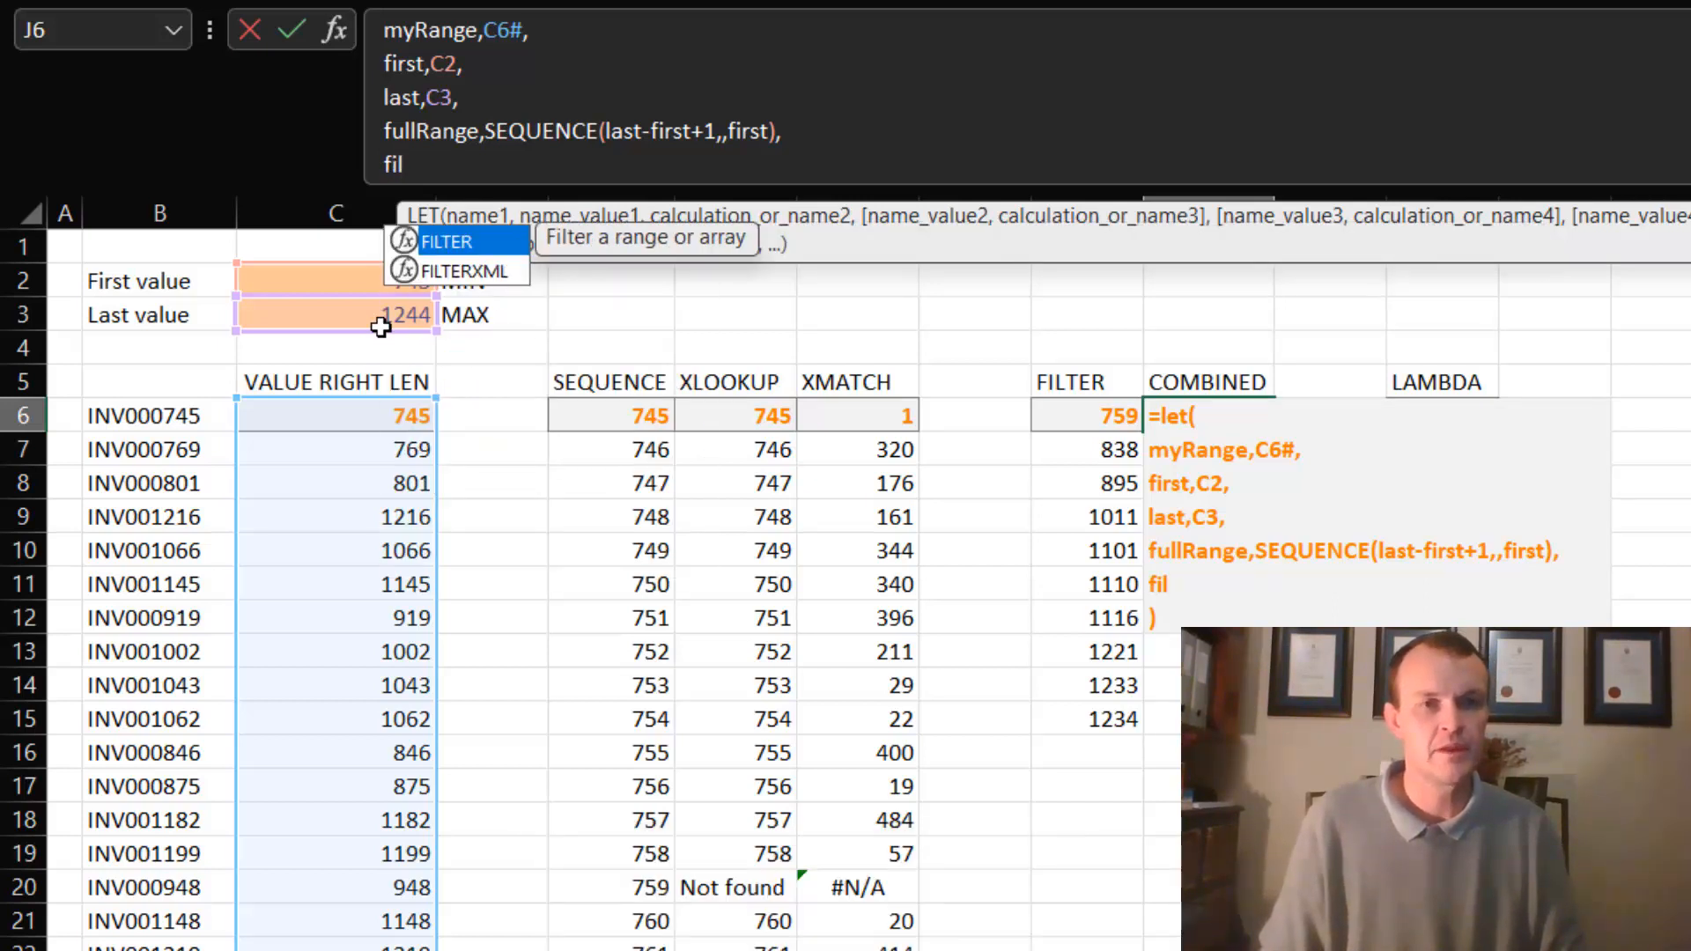
key("BackSpace")
key("BackSpace")
key("BackSpace")
key("BackSpace")
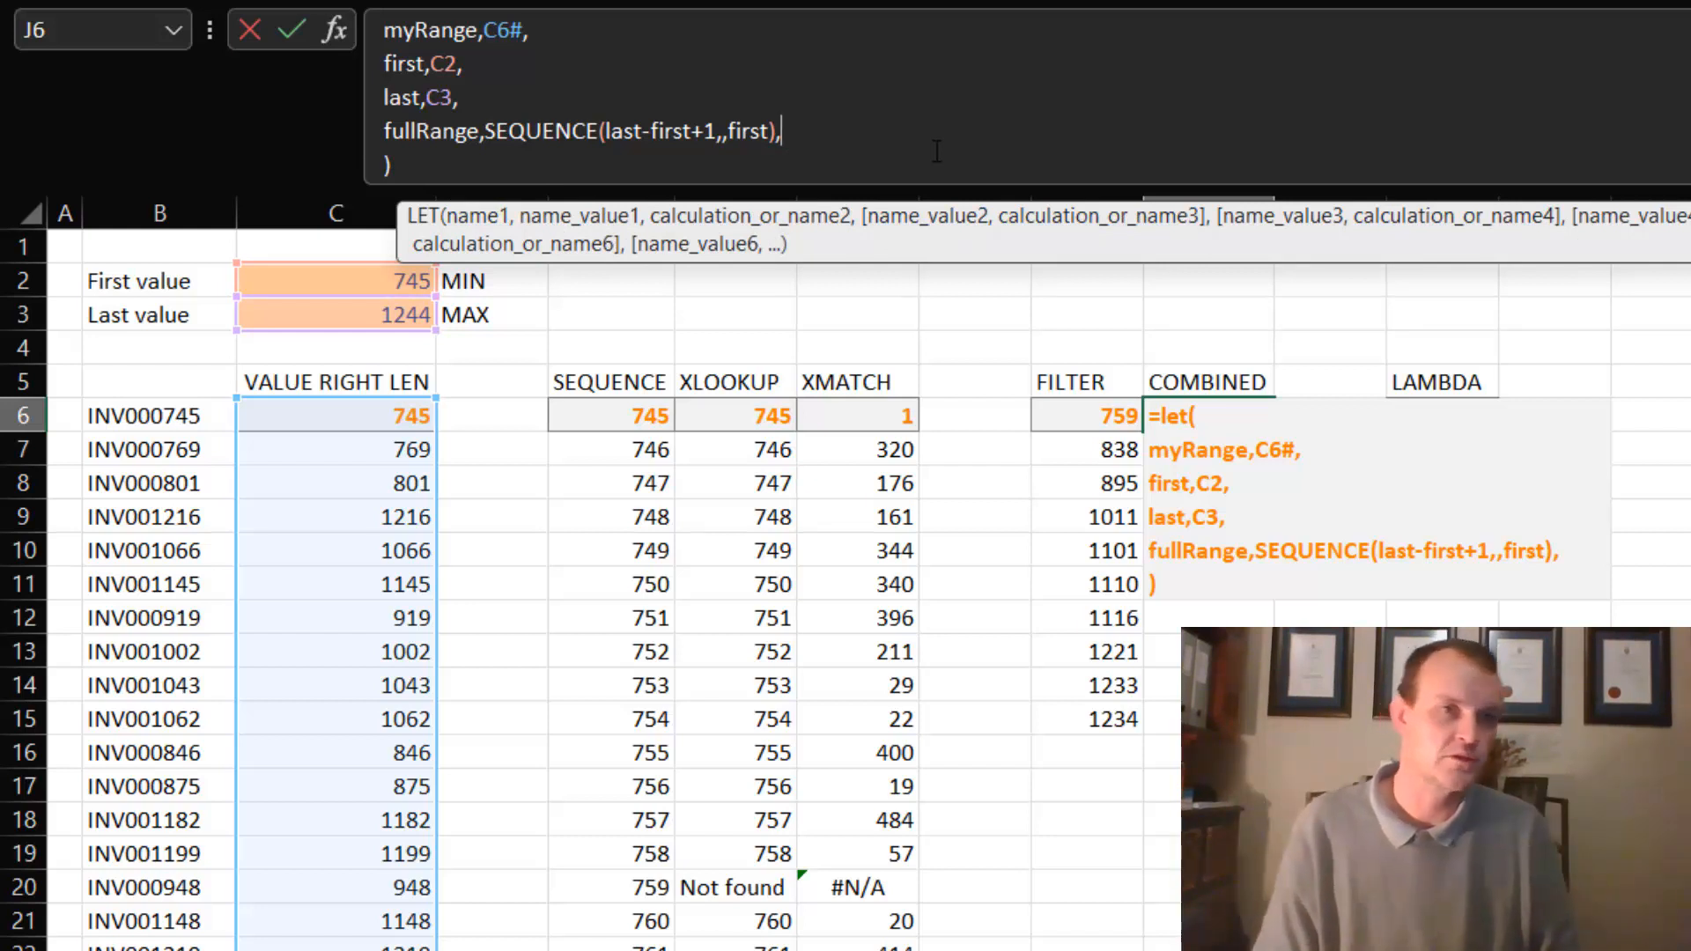
key("alt+Return")
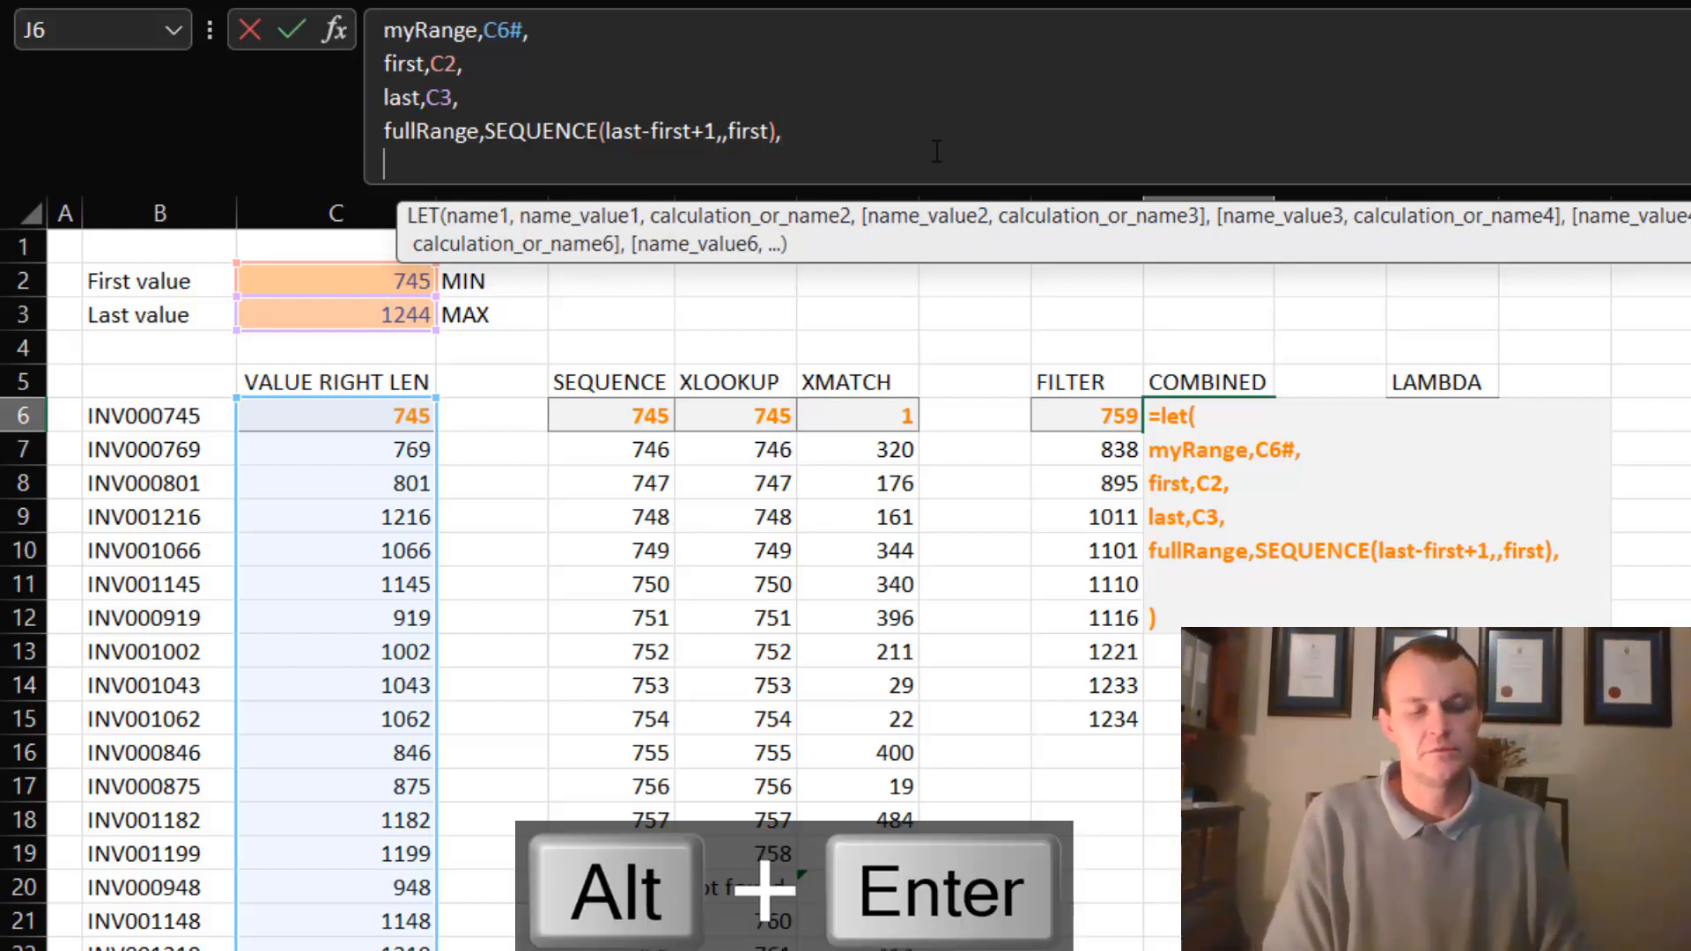
- Start the LET formula's final calculation with a FILTER function that takes fullRange as its array argument
type("fil")
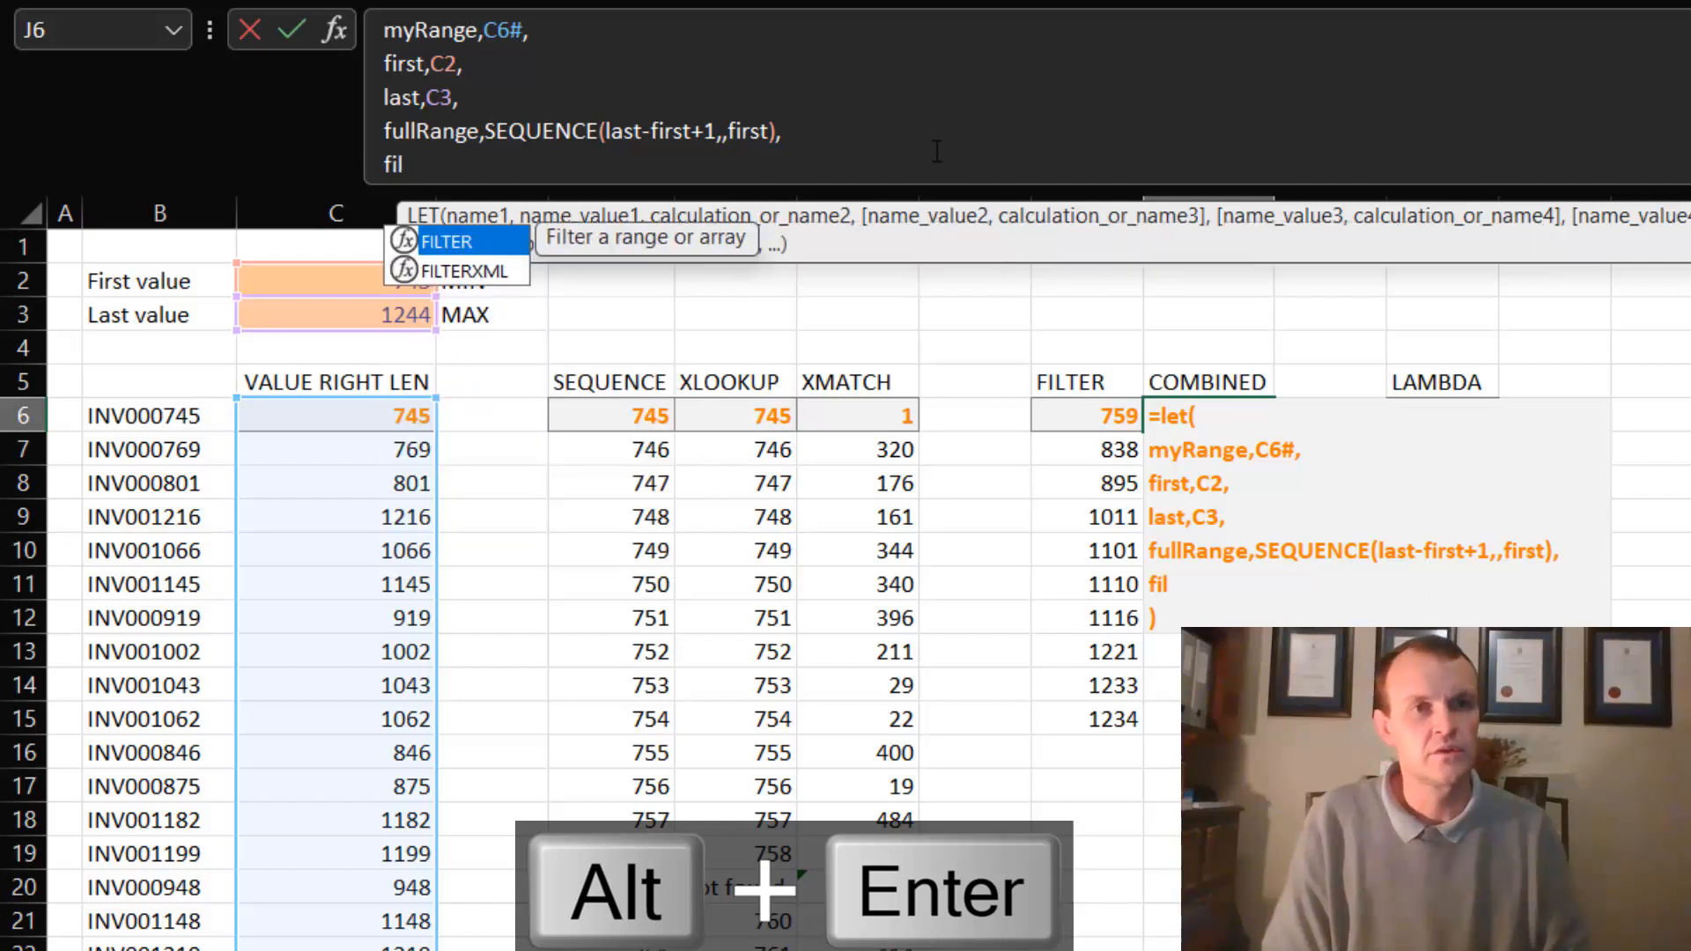
key("Tab")
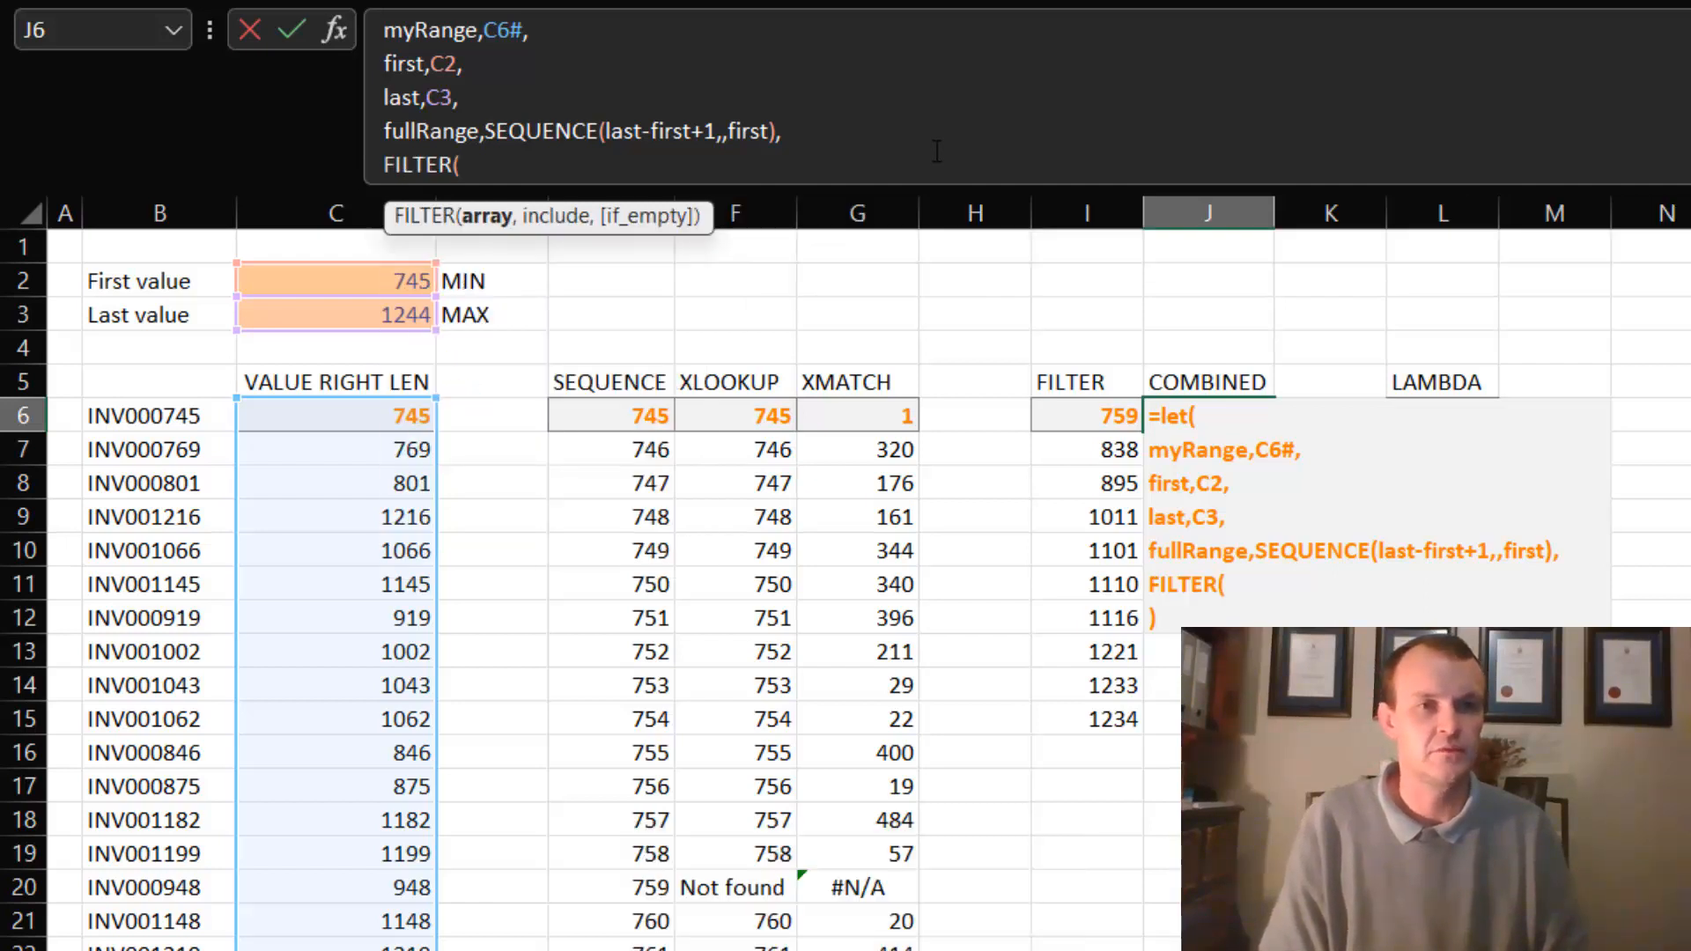
type("fu")
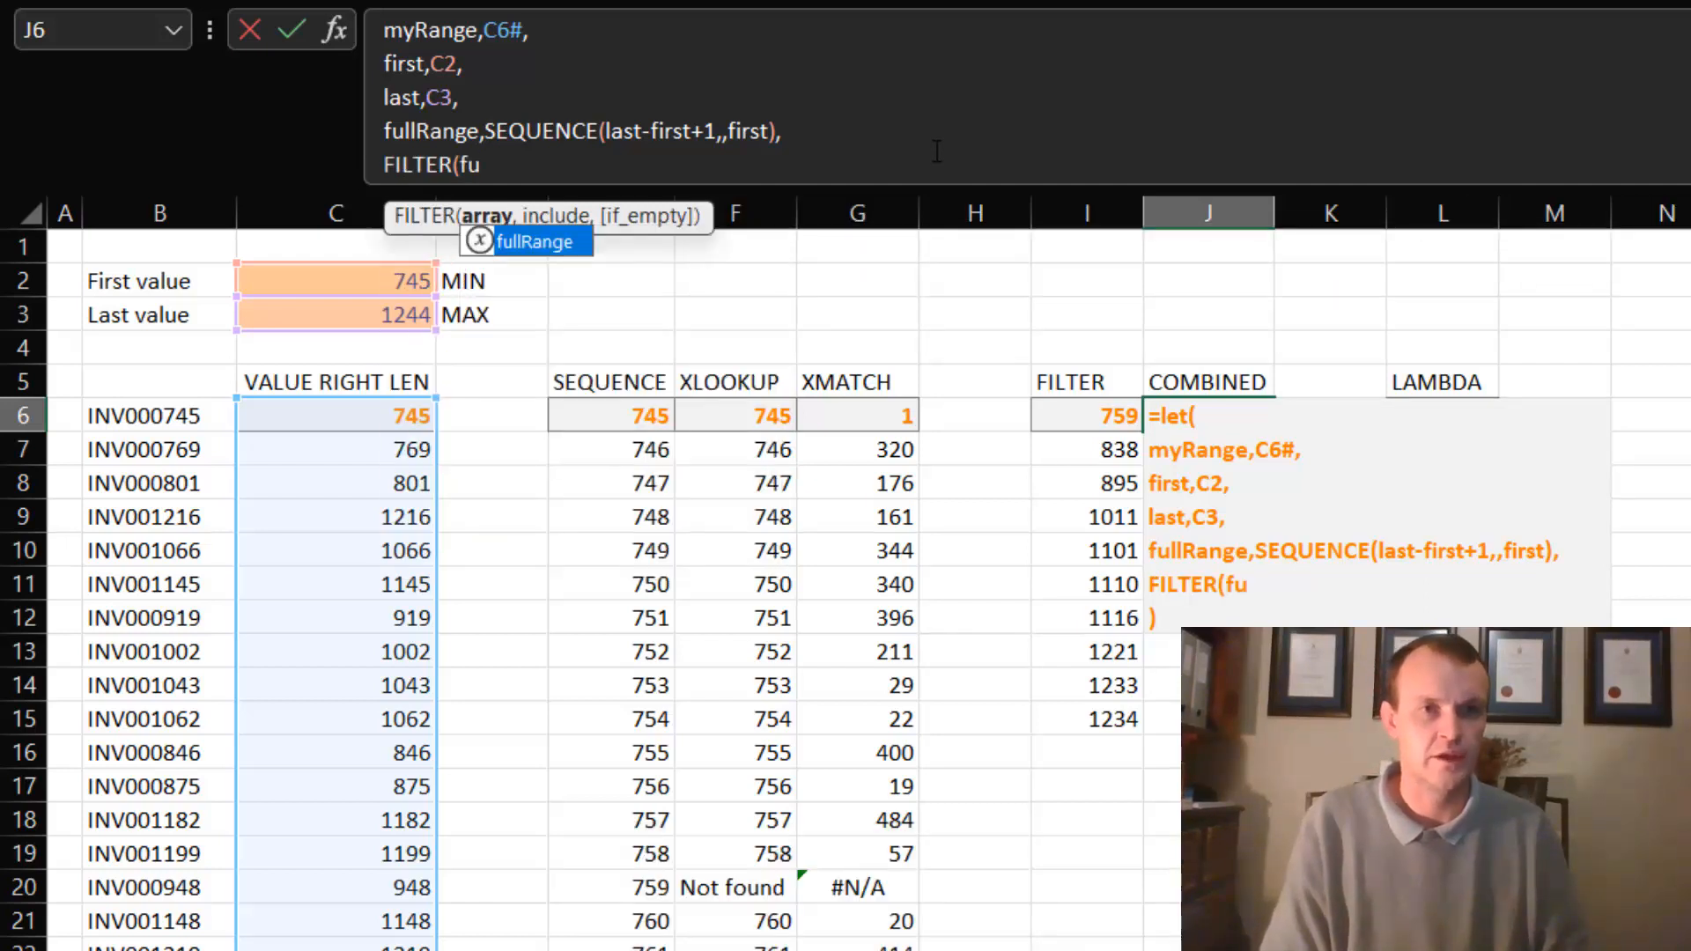
type("l")
key("Tab")
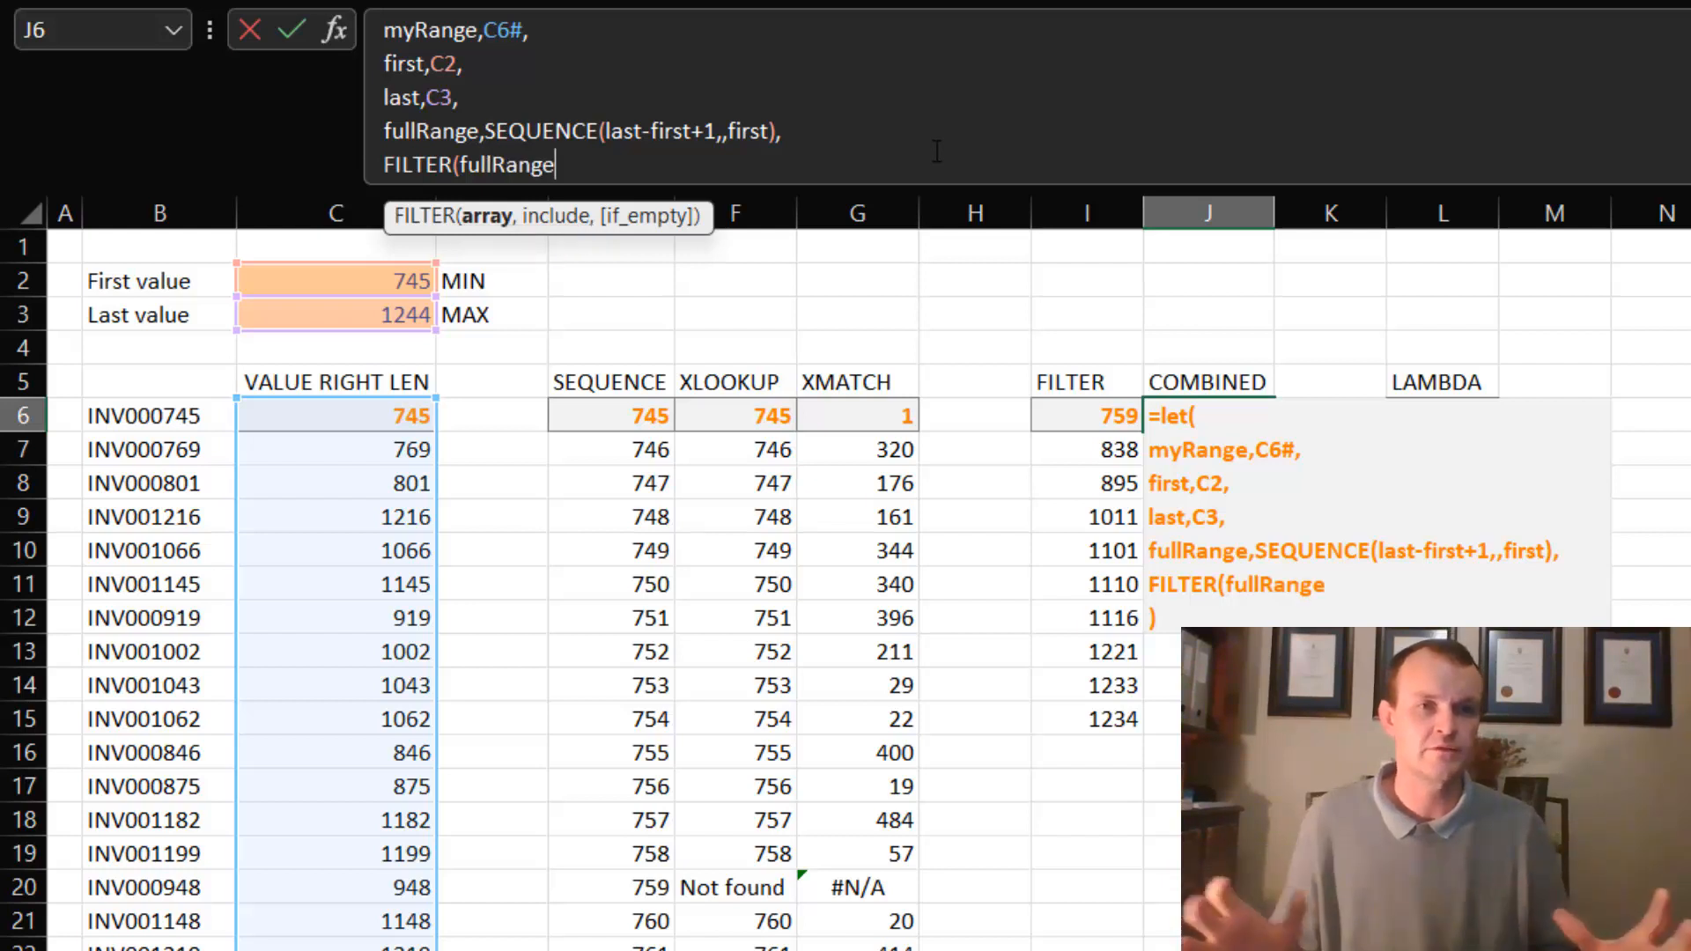
type(",")
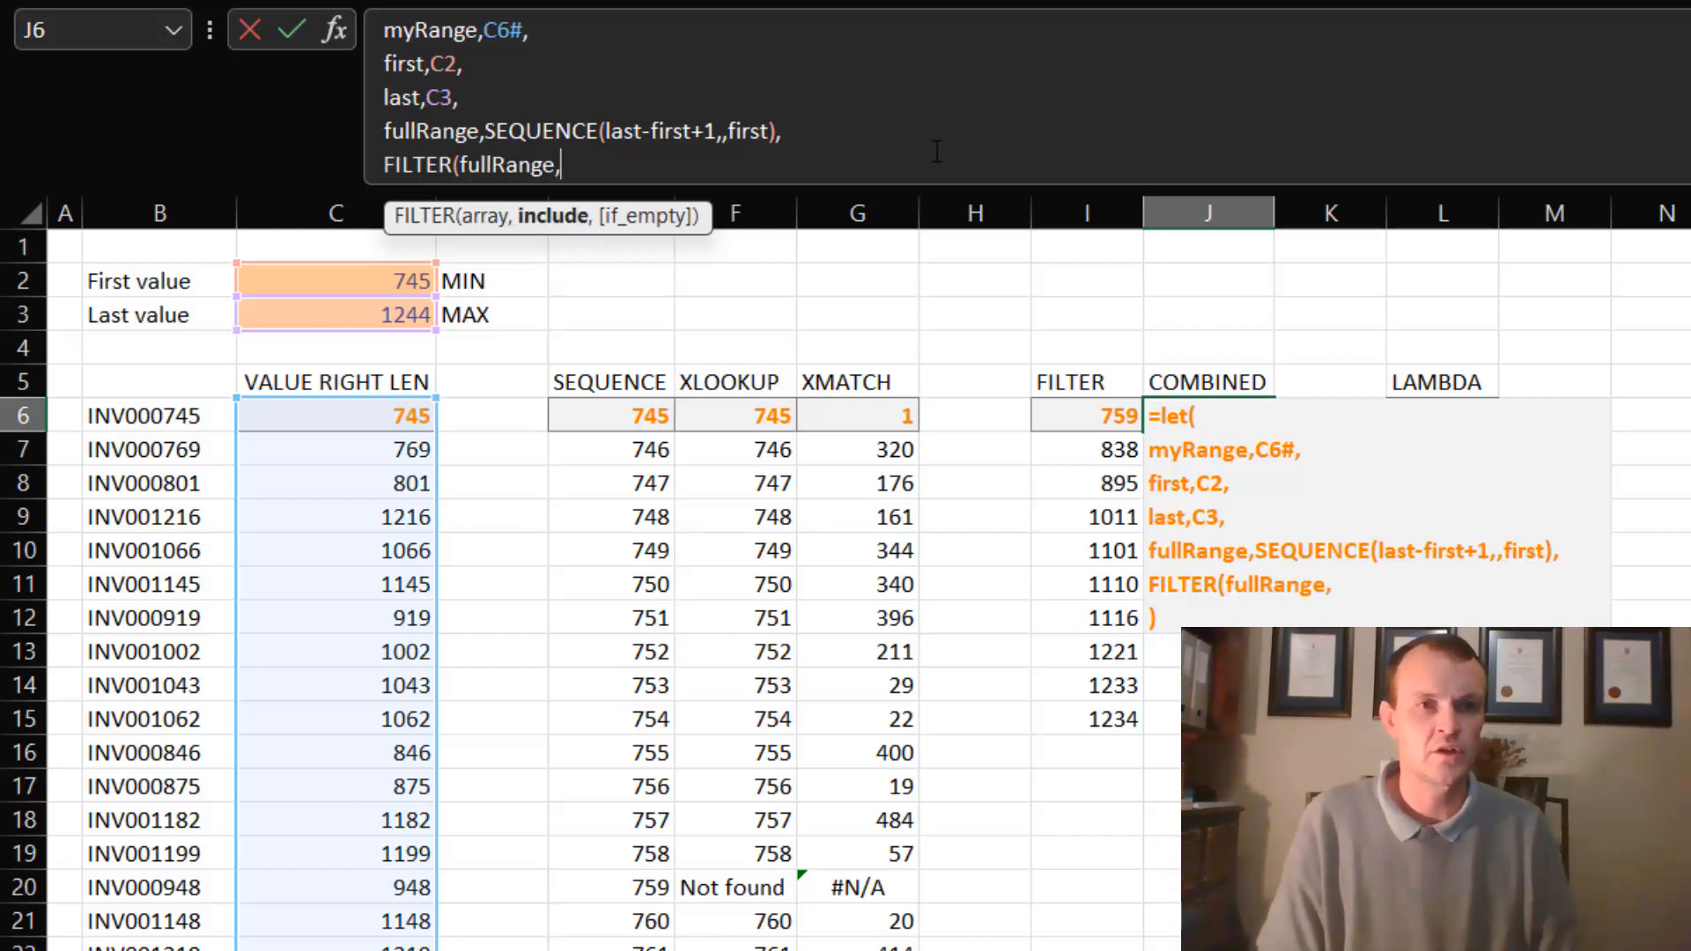
type("ise")
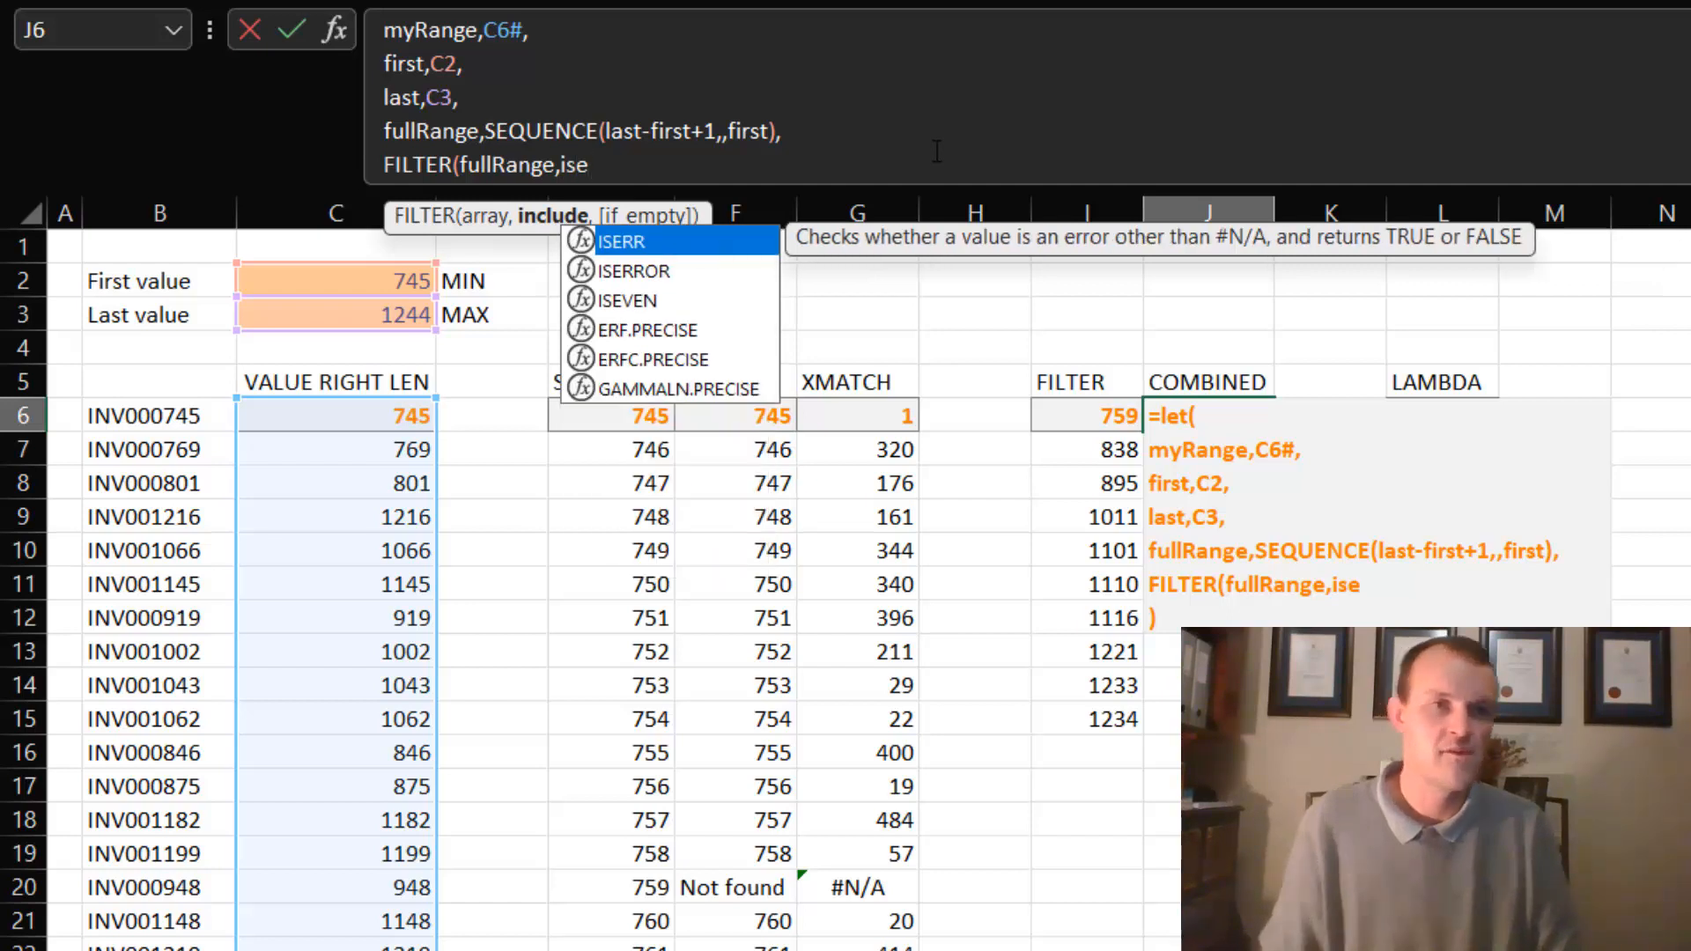
- Begin FILTER's include argument with ISERROR around an XMATCH function that takes fullRange as its lookup value
key("Down")
key("Tab")
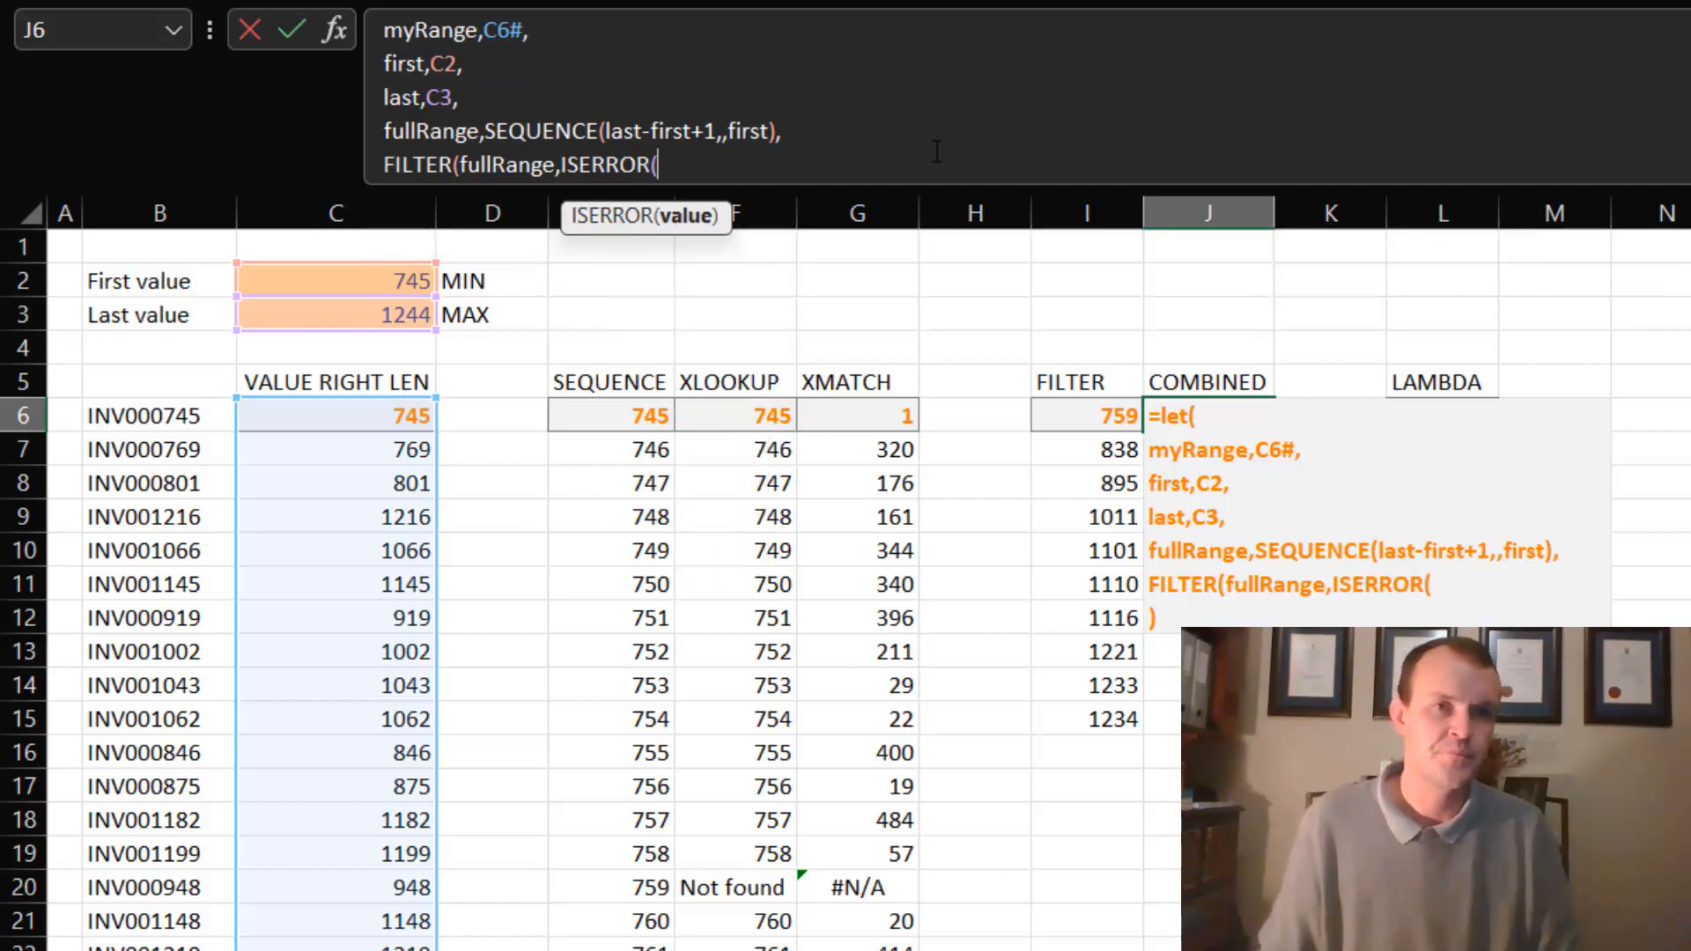
type("xm")
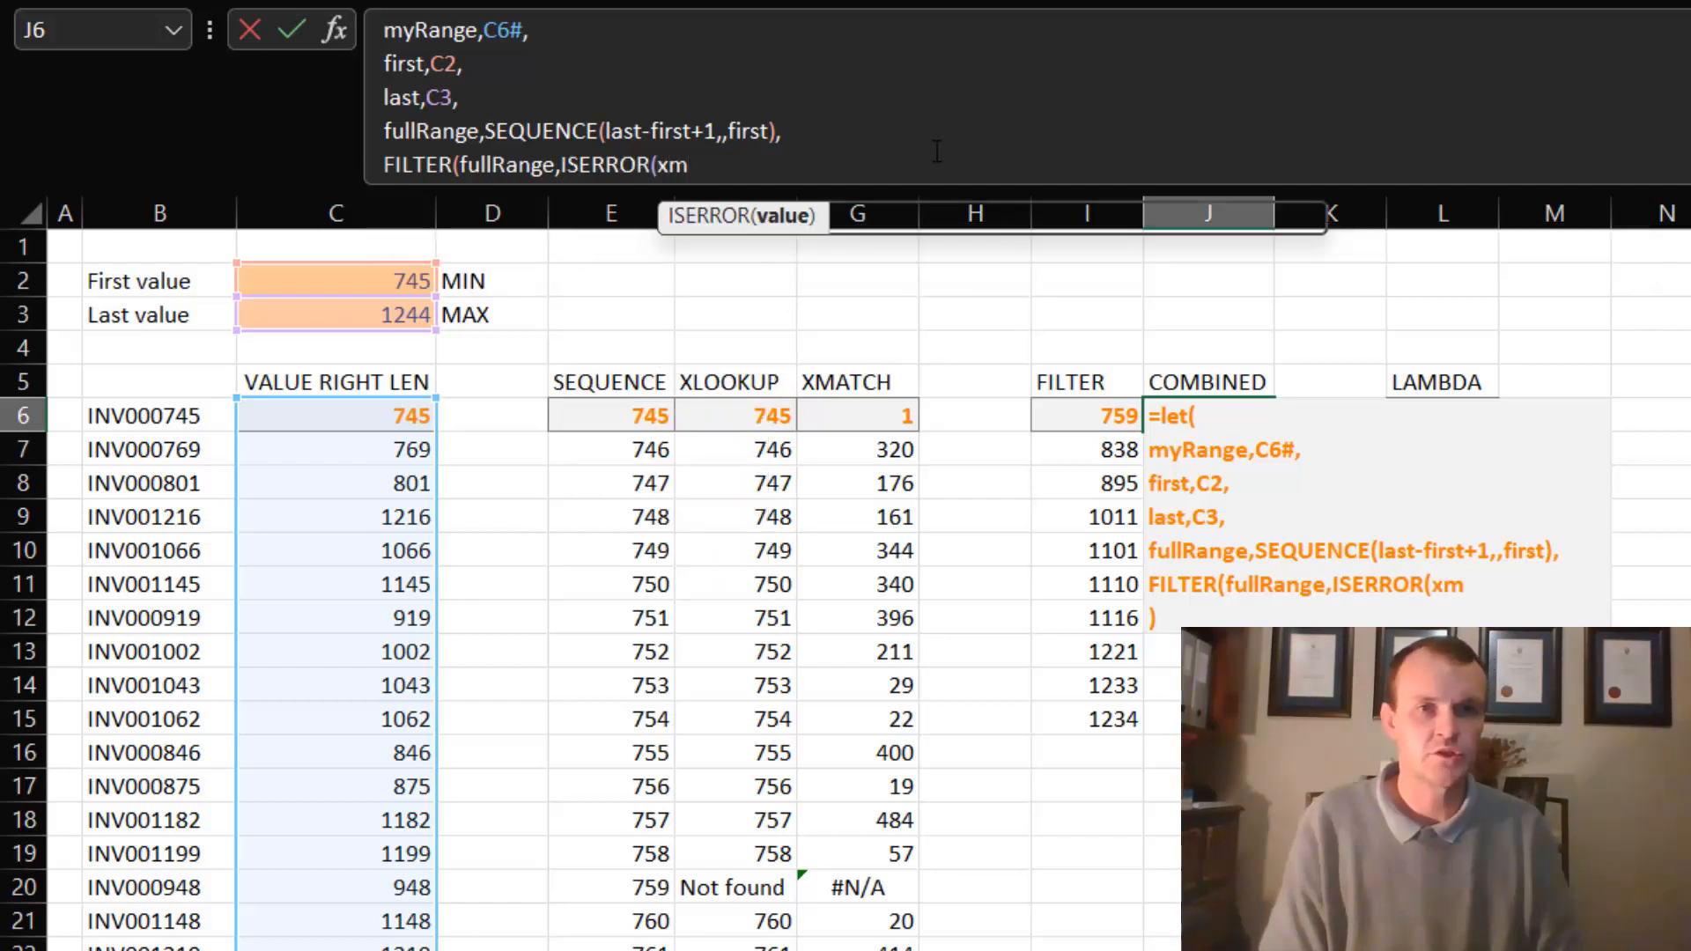
key("Tab")
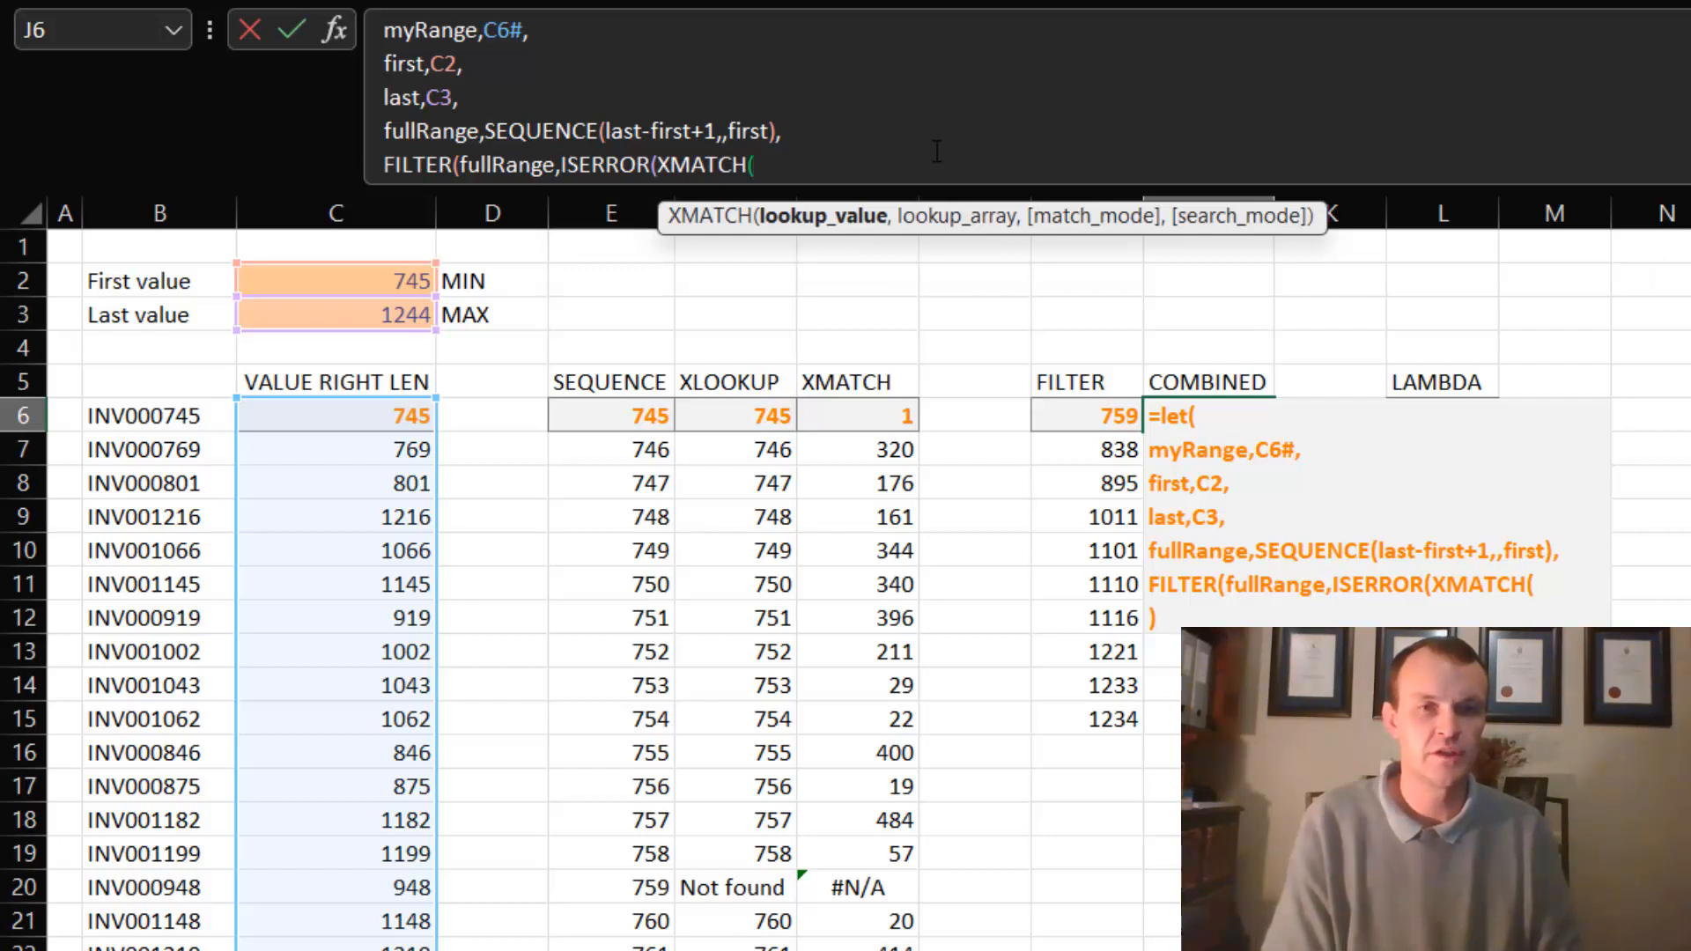
type("fu")
key("Tab")
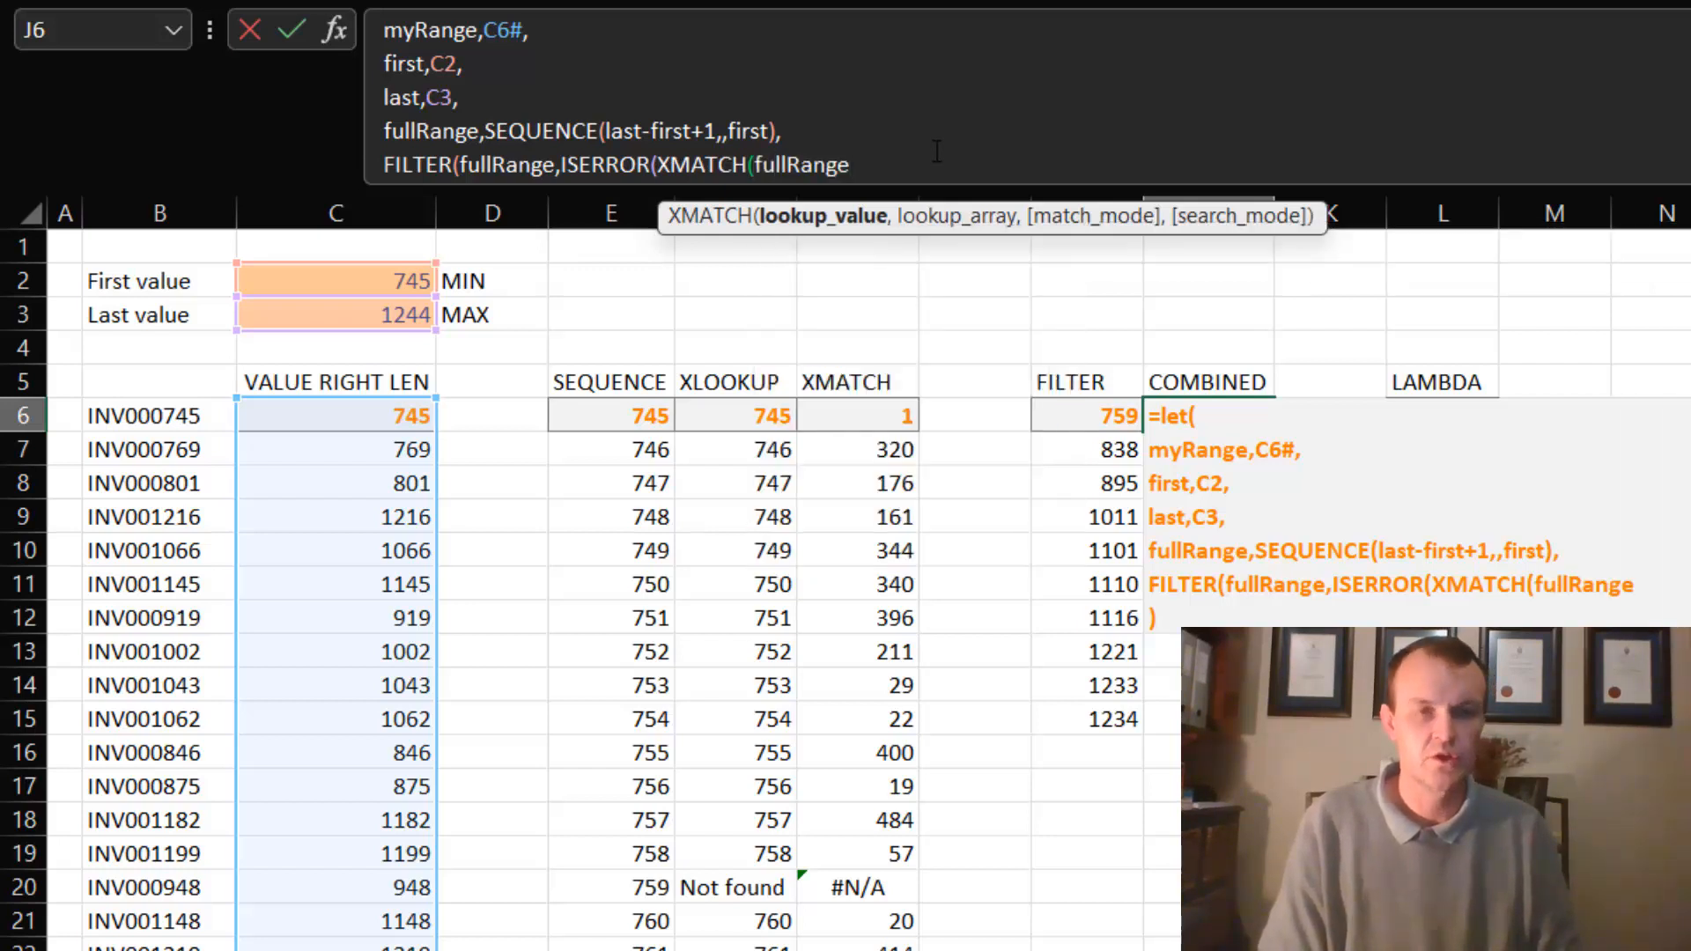
- Set myRange as the XMATCH lookup array, close all the functions, and commit the LET formula in J6
type(",")
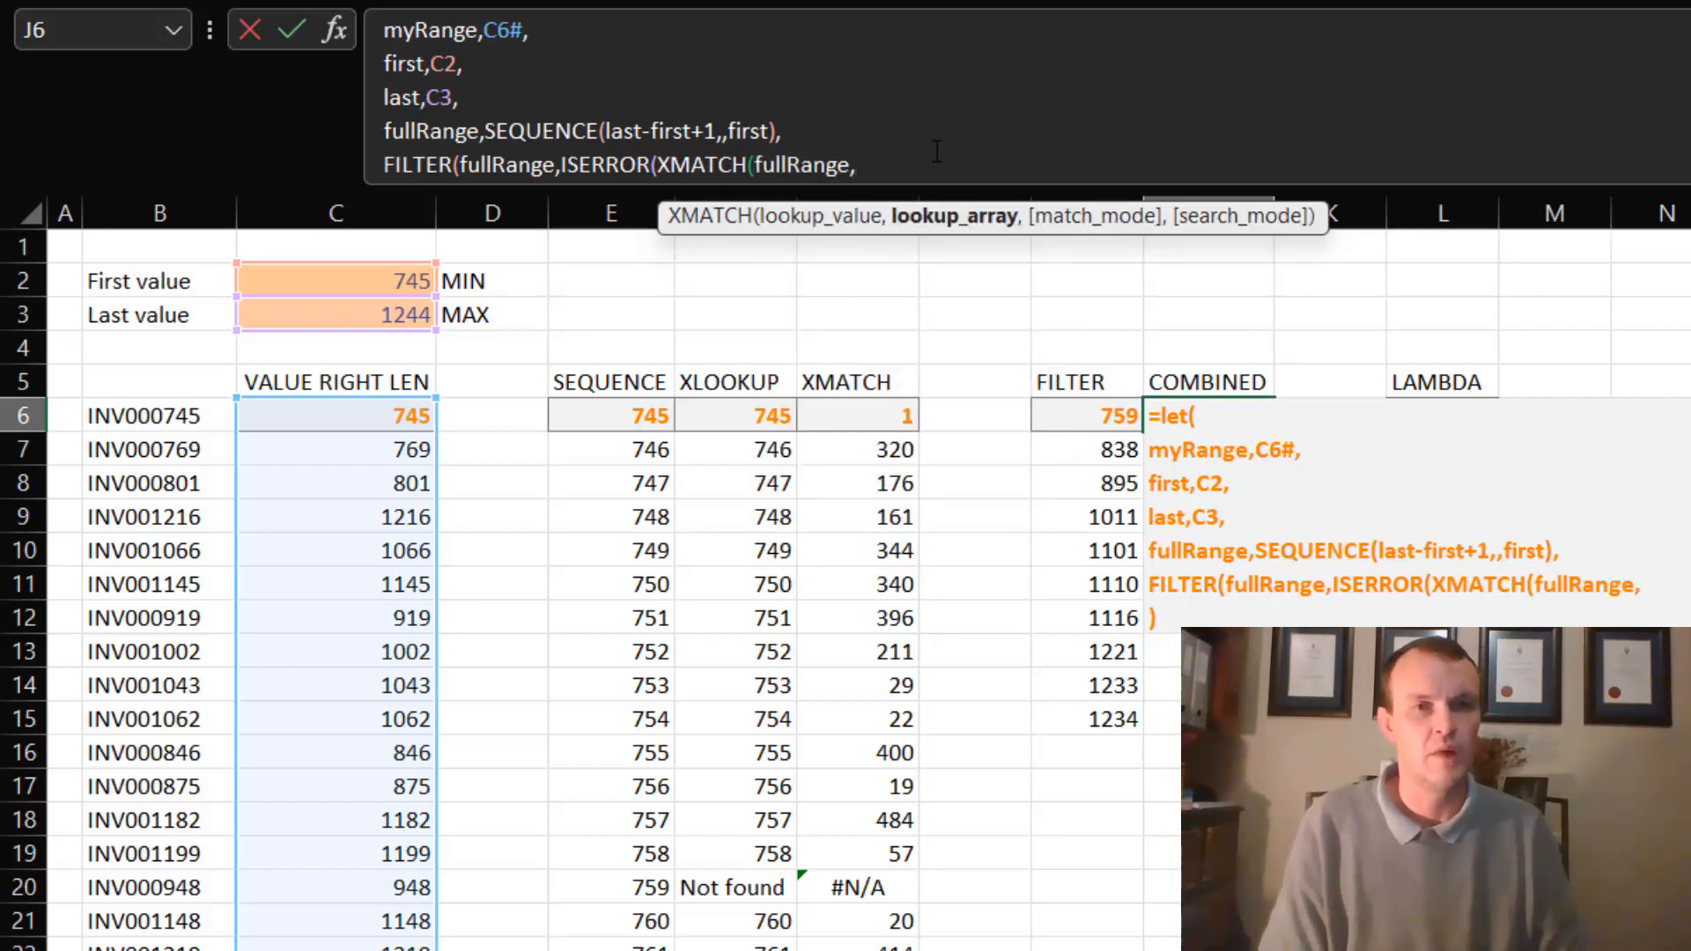
type("my")
key("Tab")
type(")")
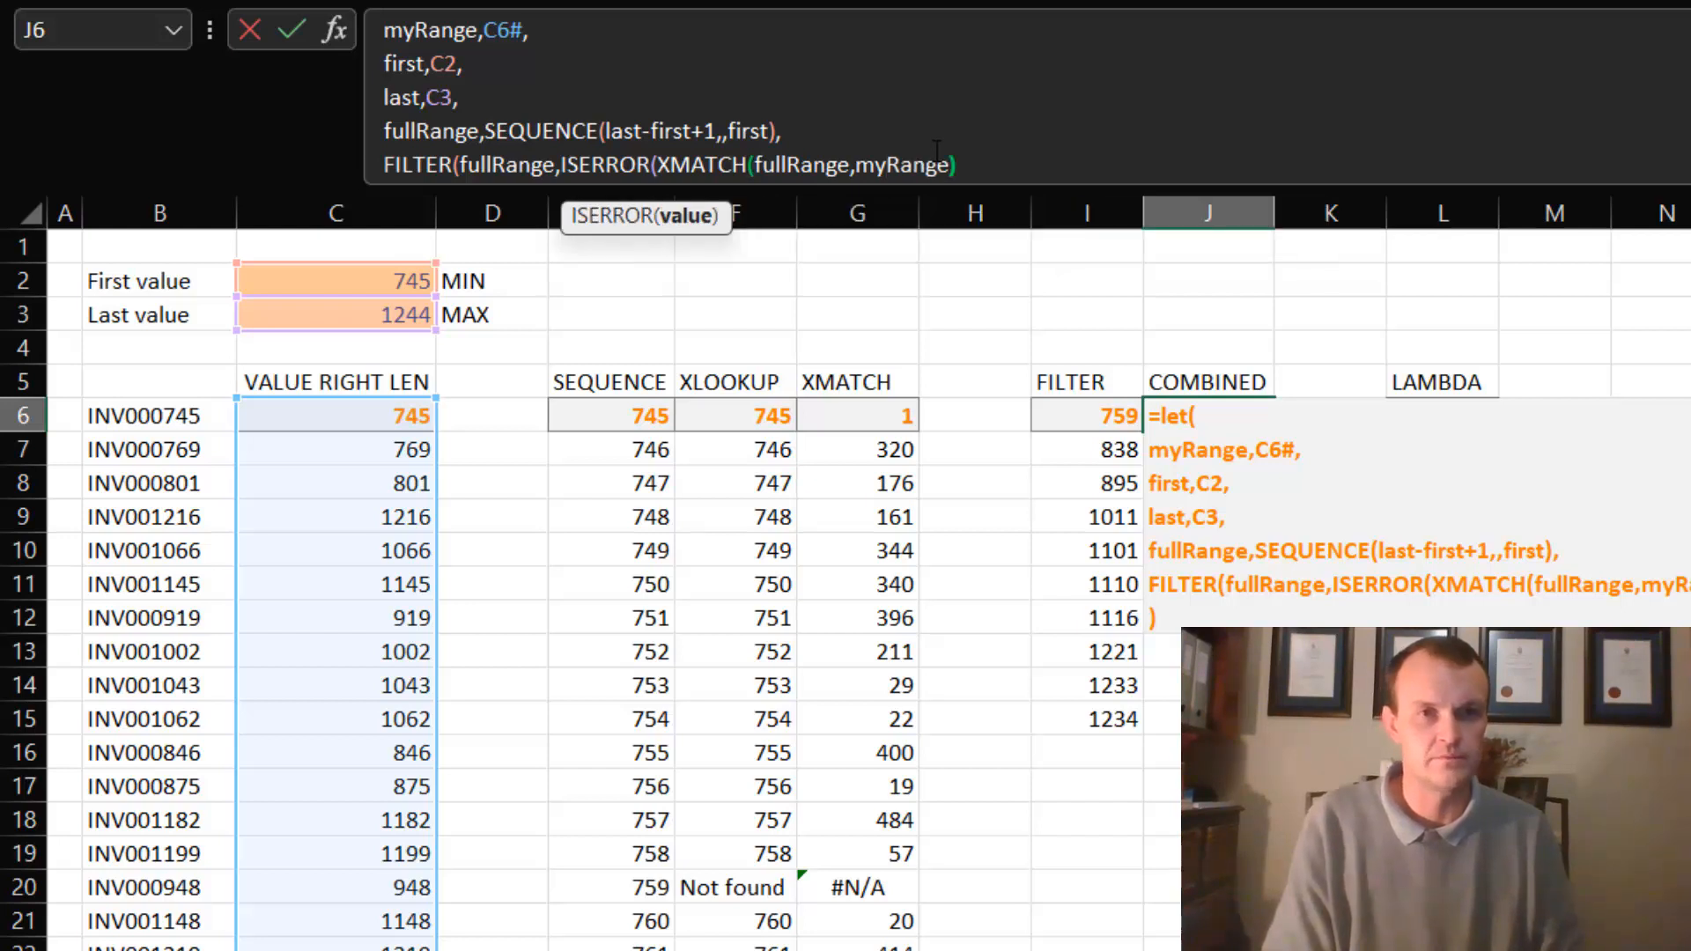
type(")")
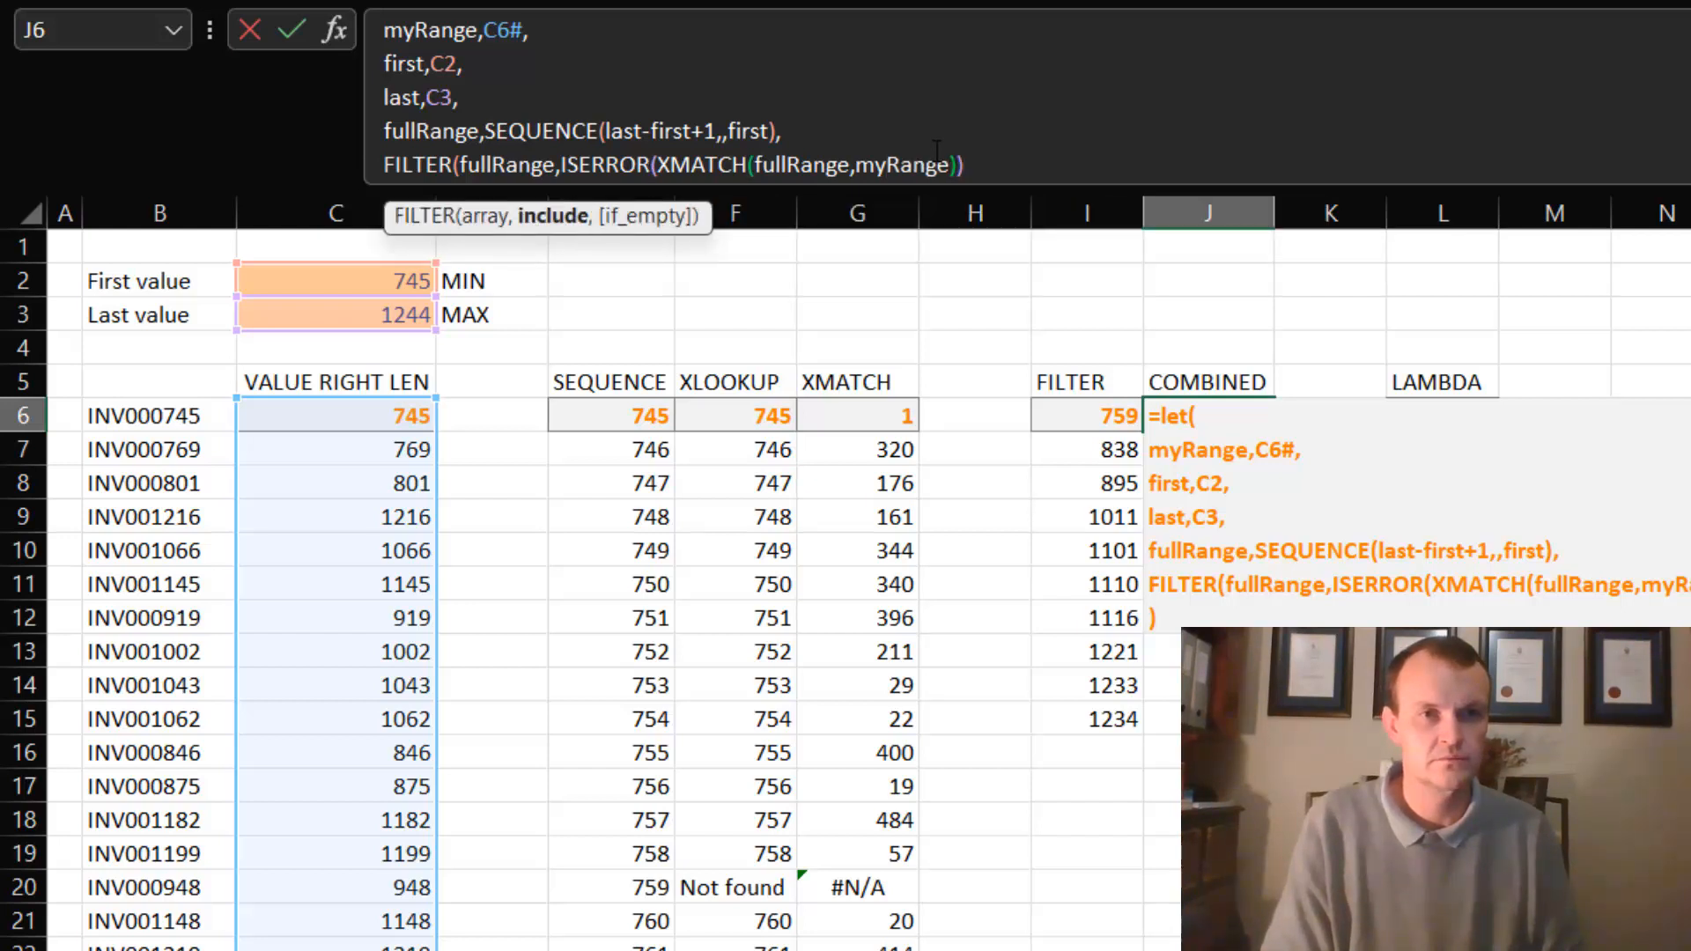
type(")")
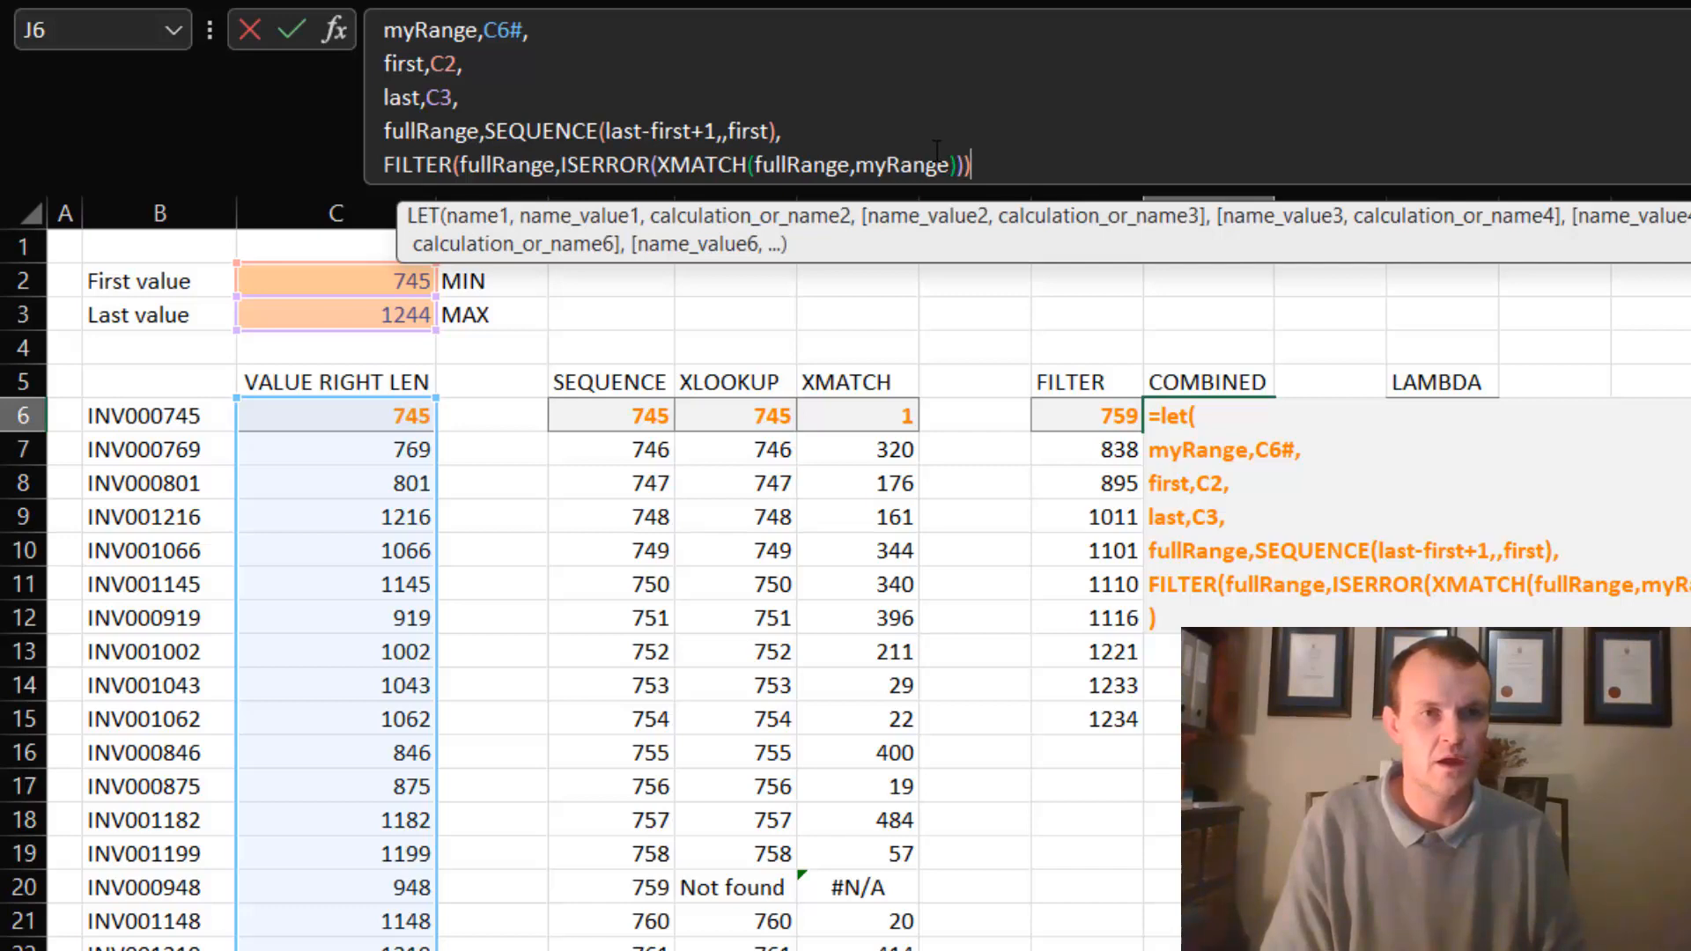
type(")")
key("Return")
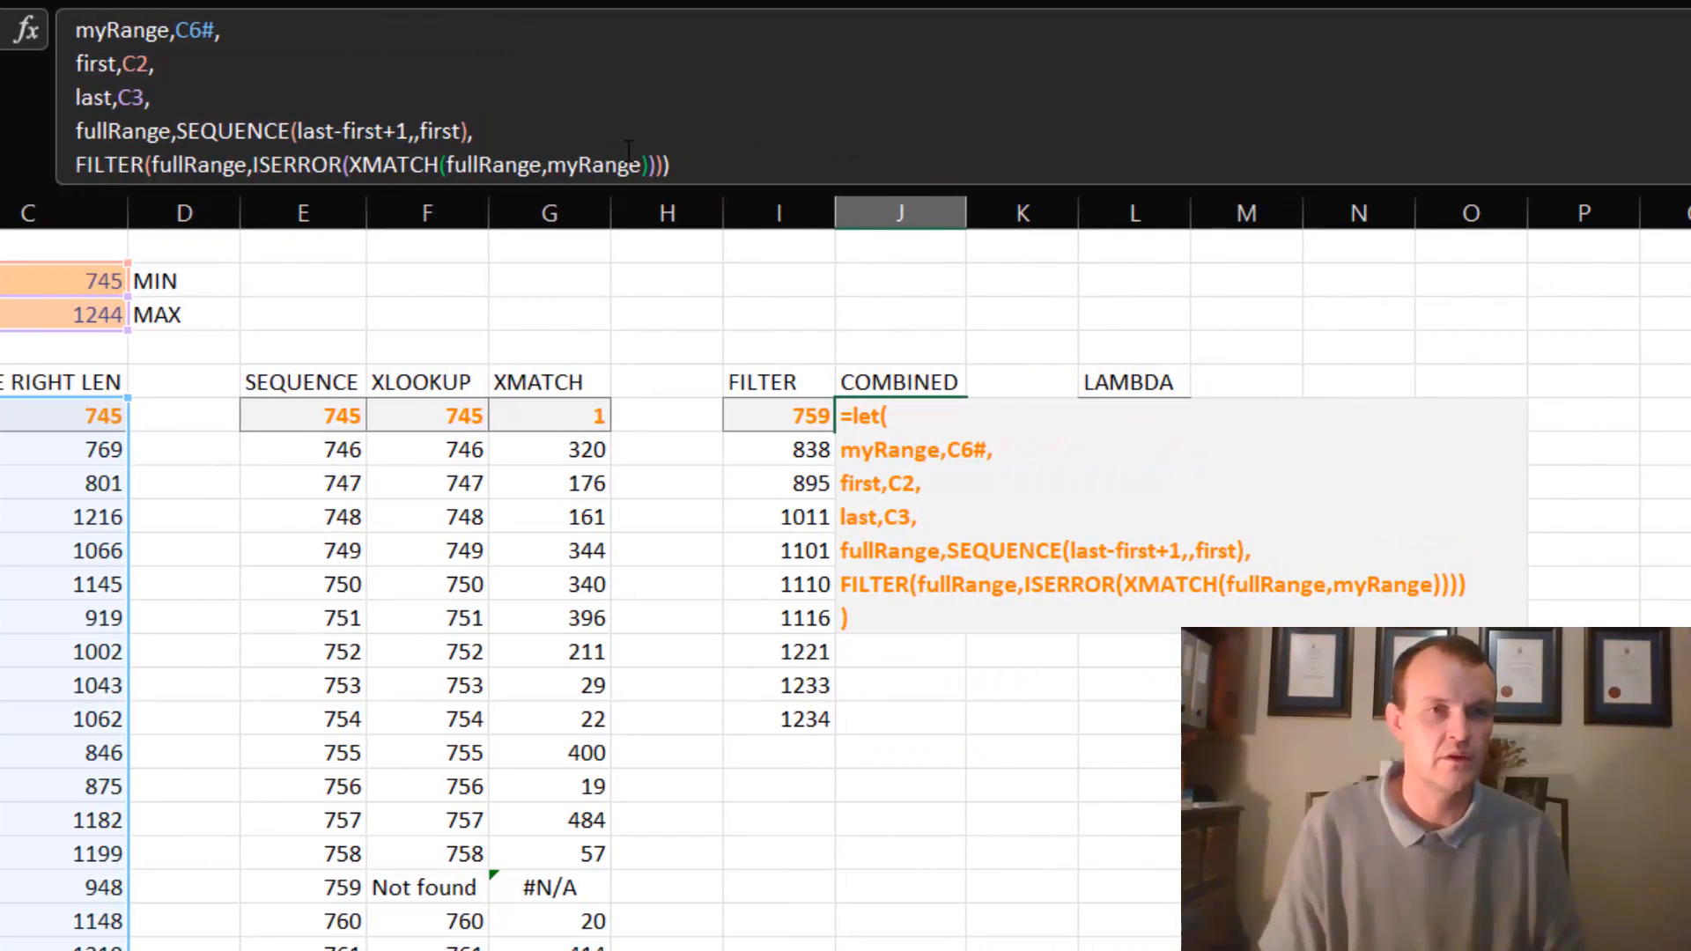
left_click(974, 621)
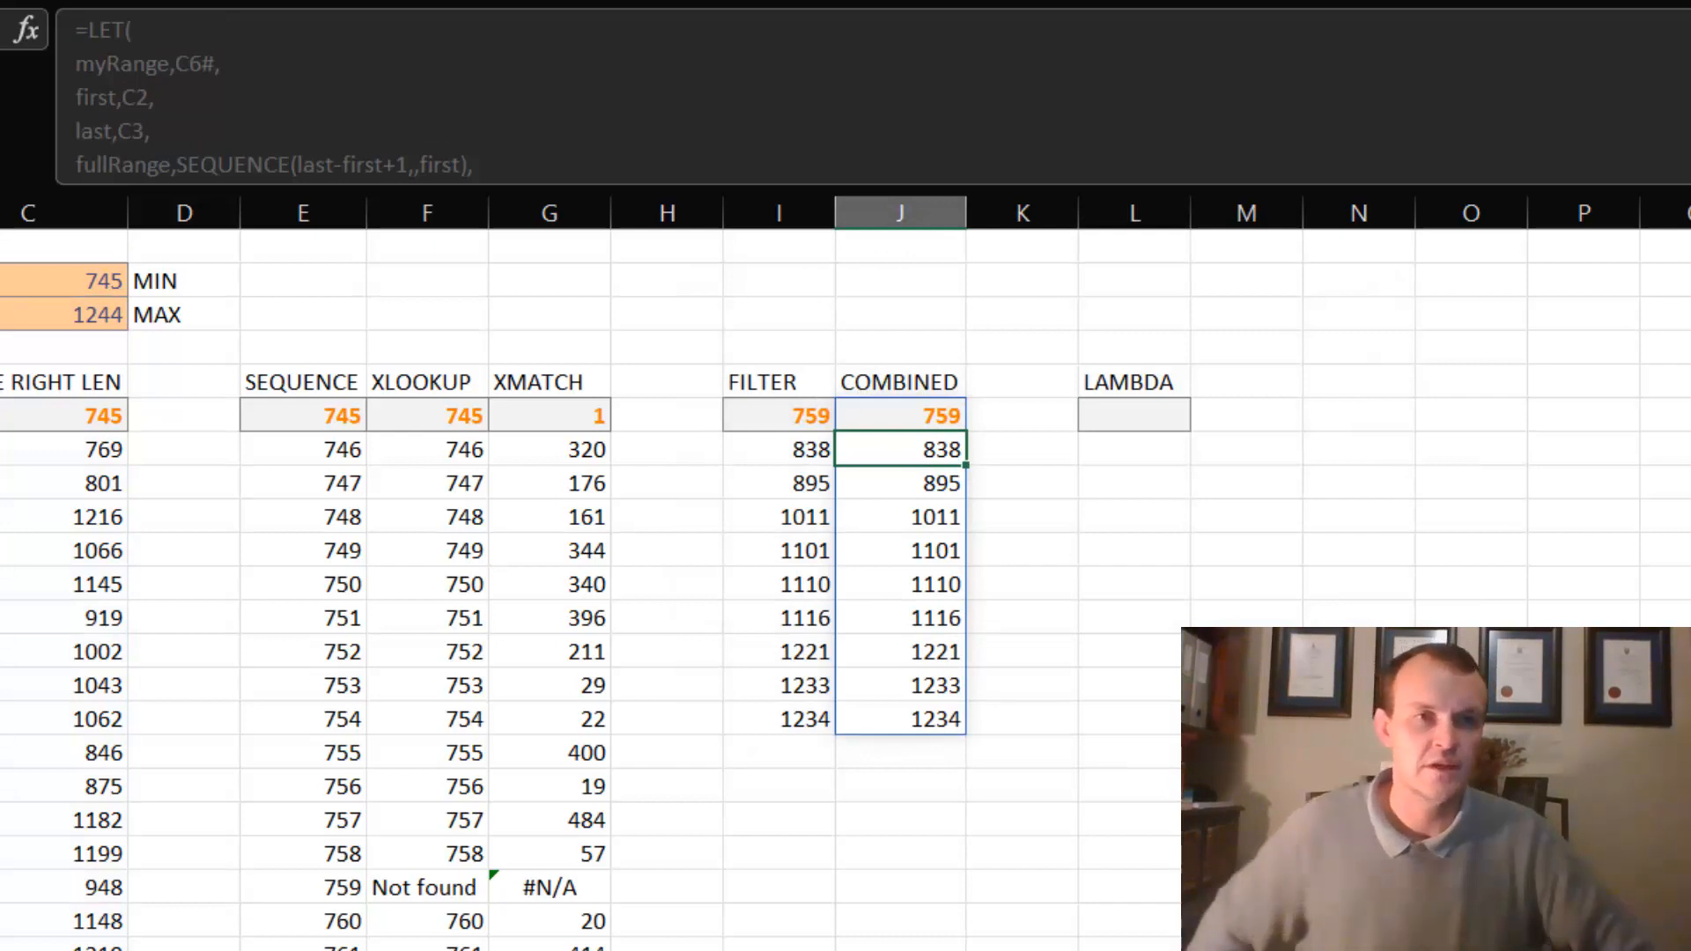
- Enlarge the formula bar to fit J6's LET formula and copy the whole formula text
left_click(752, 180)
left_click(912, 410)
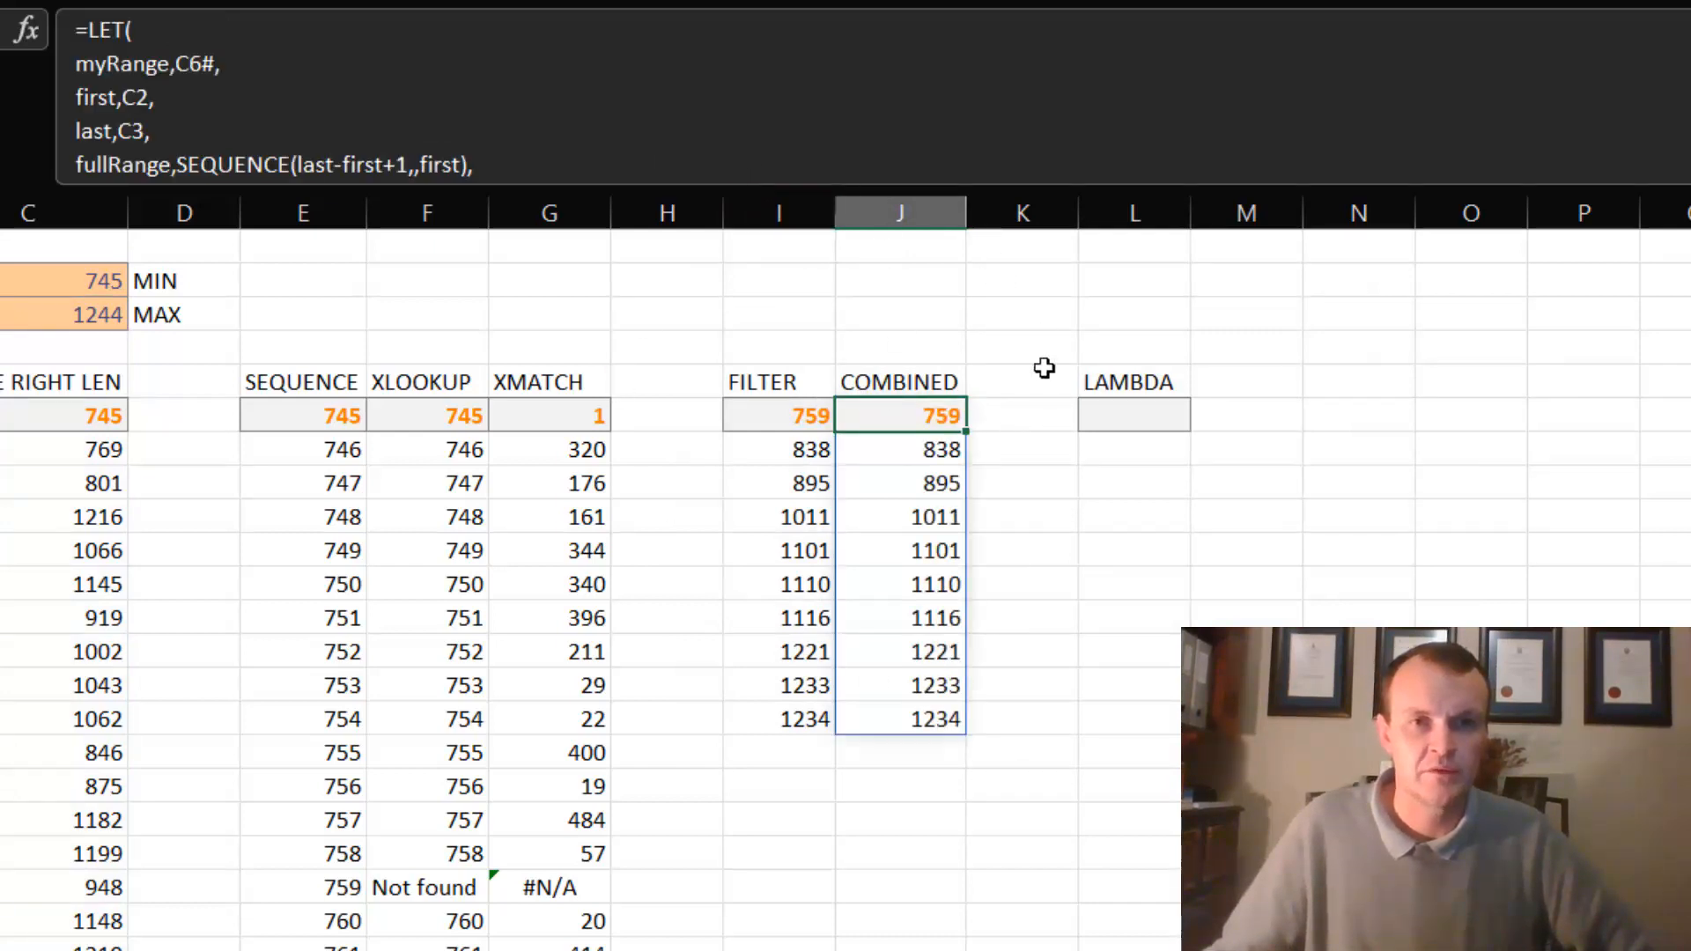
left_click_drag(912, 186, 912, 238)
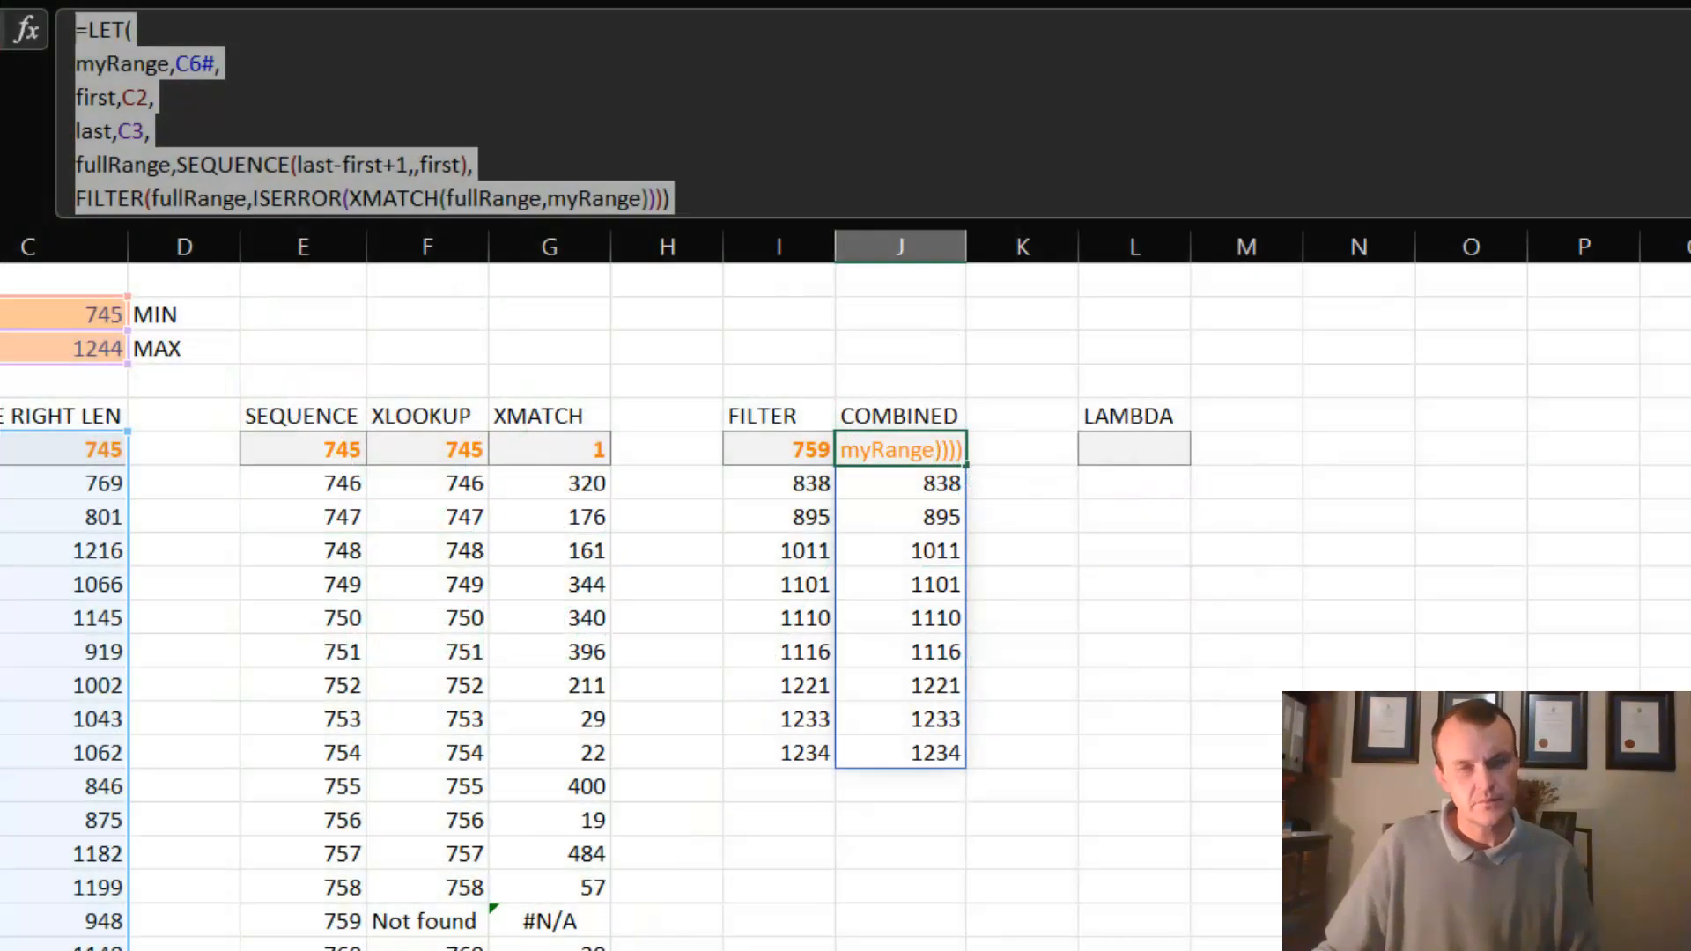
key("ctrl+c")
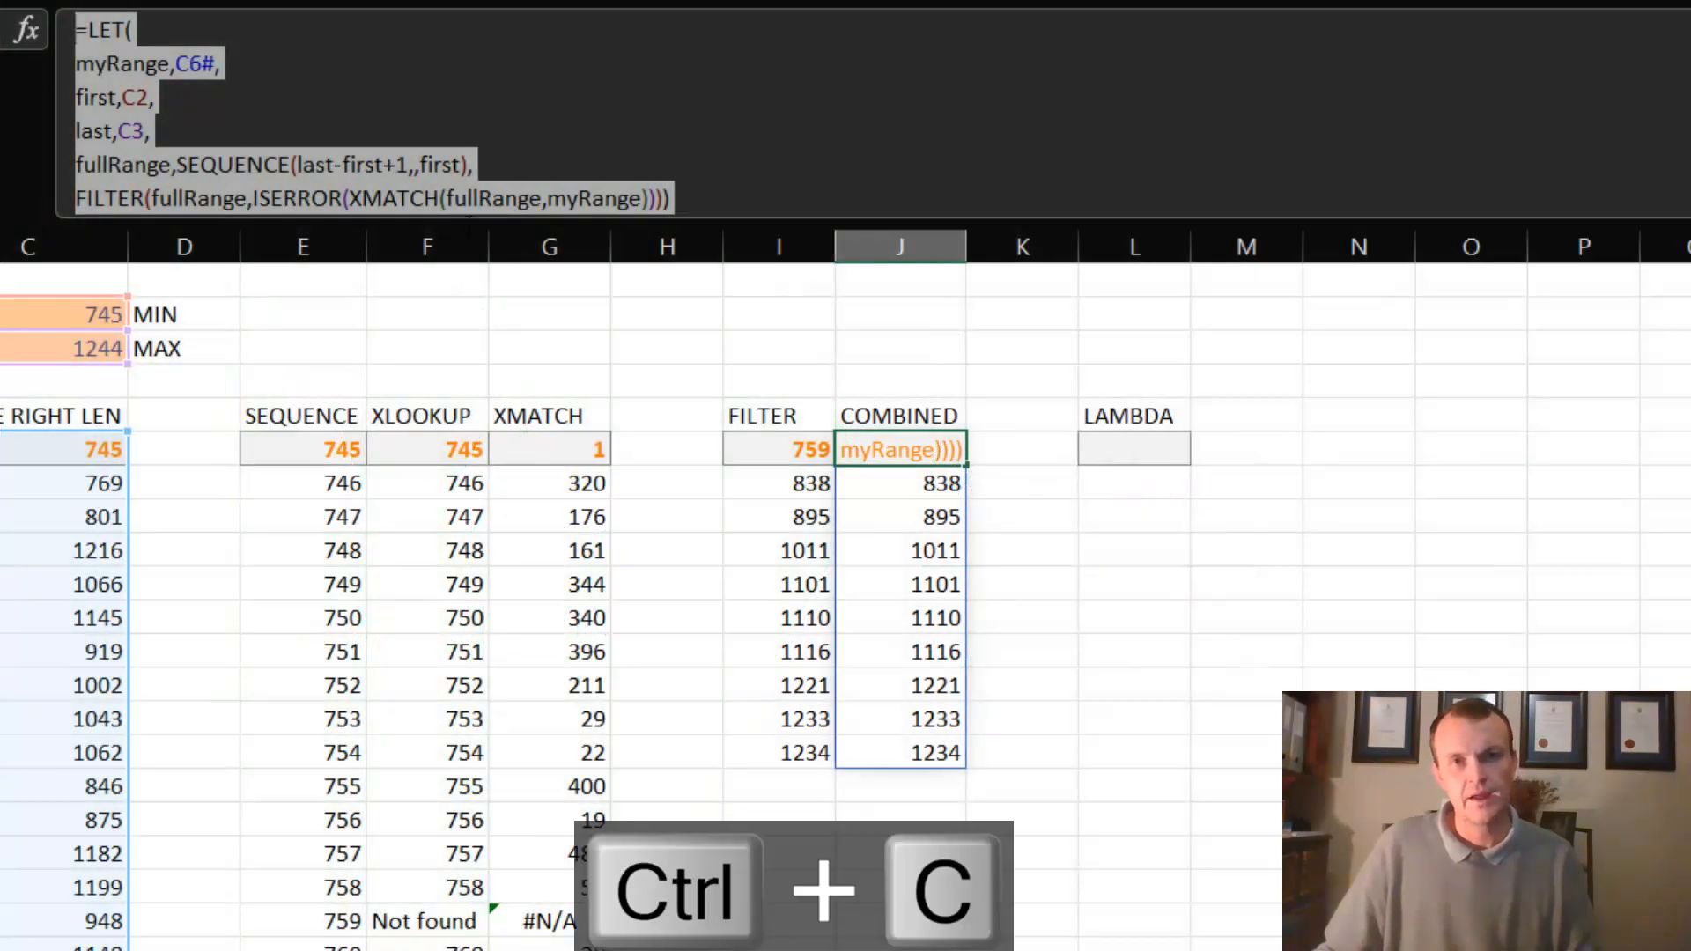
key("Return")
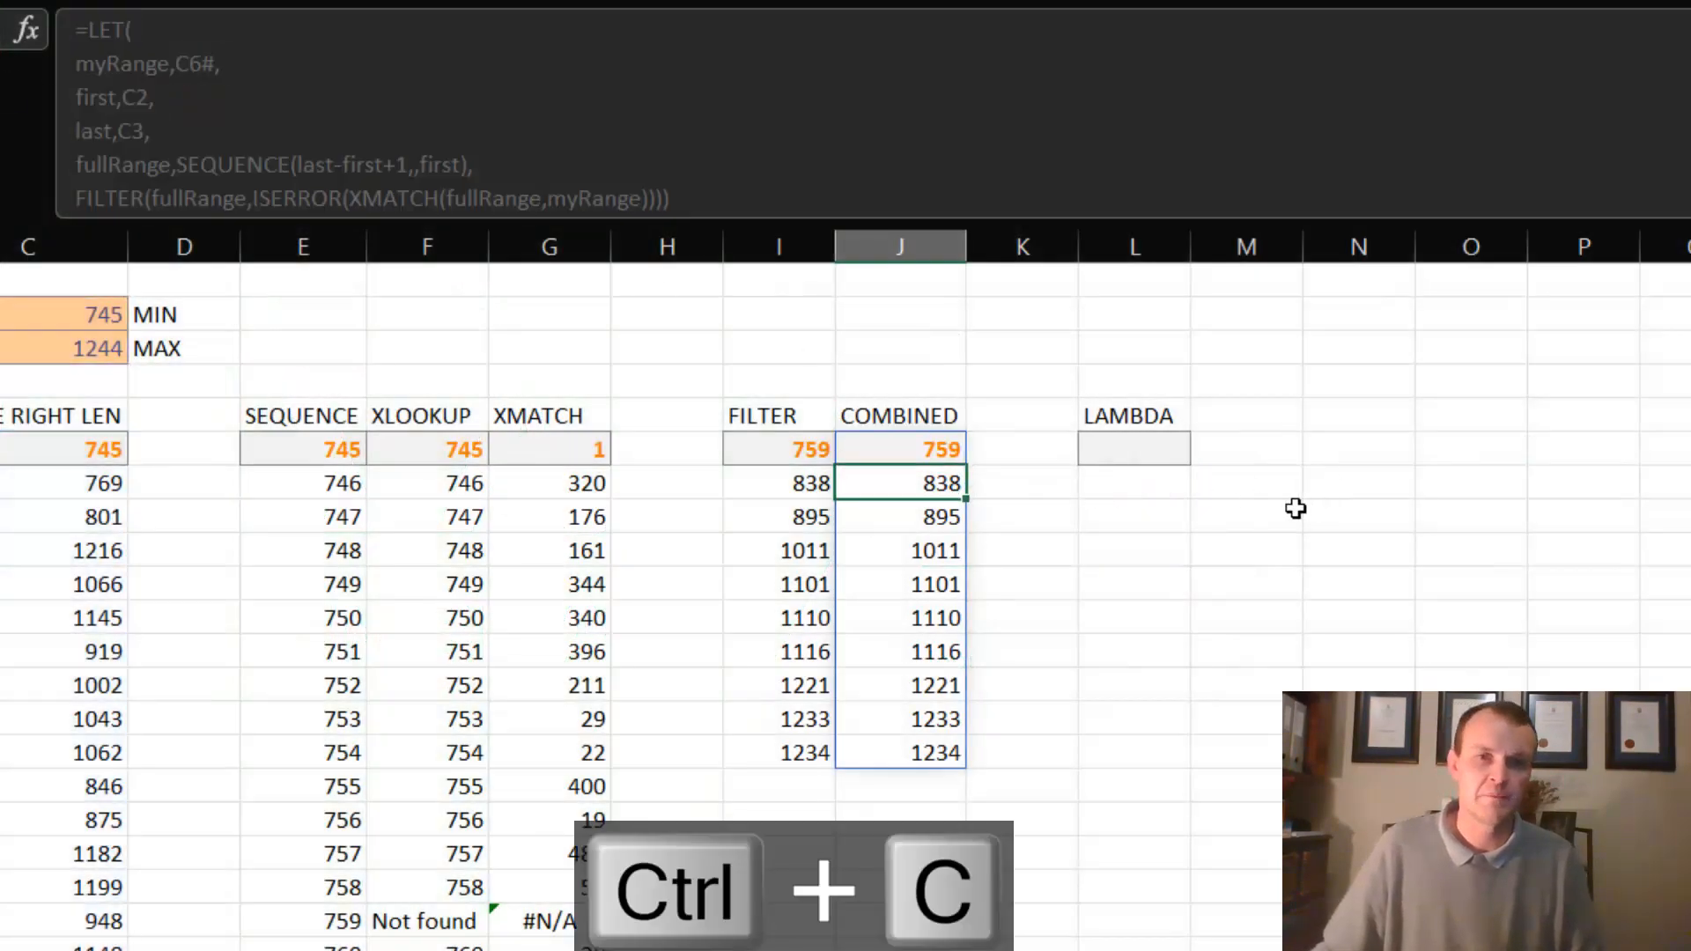
- Shrink the formula bar to a single line and open the Advanced Formula Environment add-in
left_click(1166, 511)
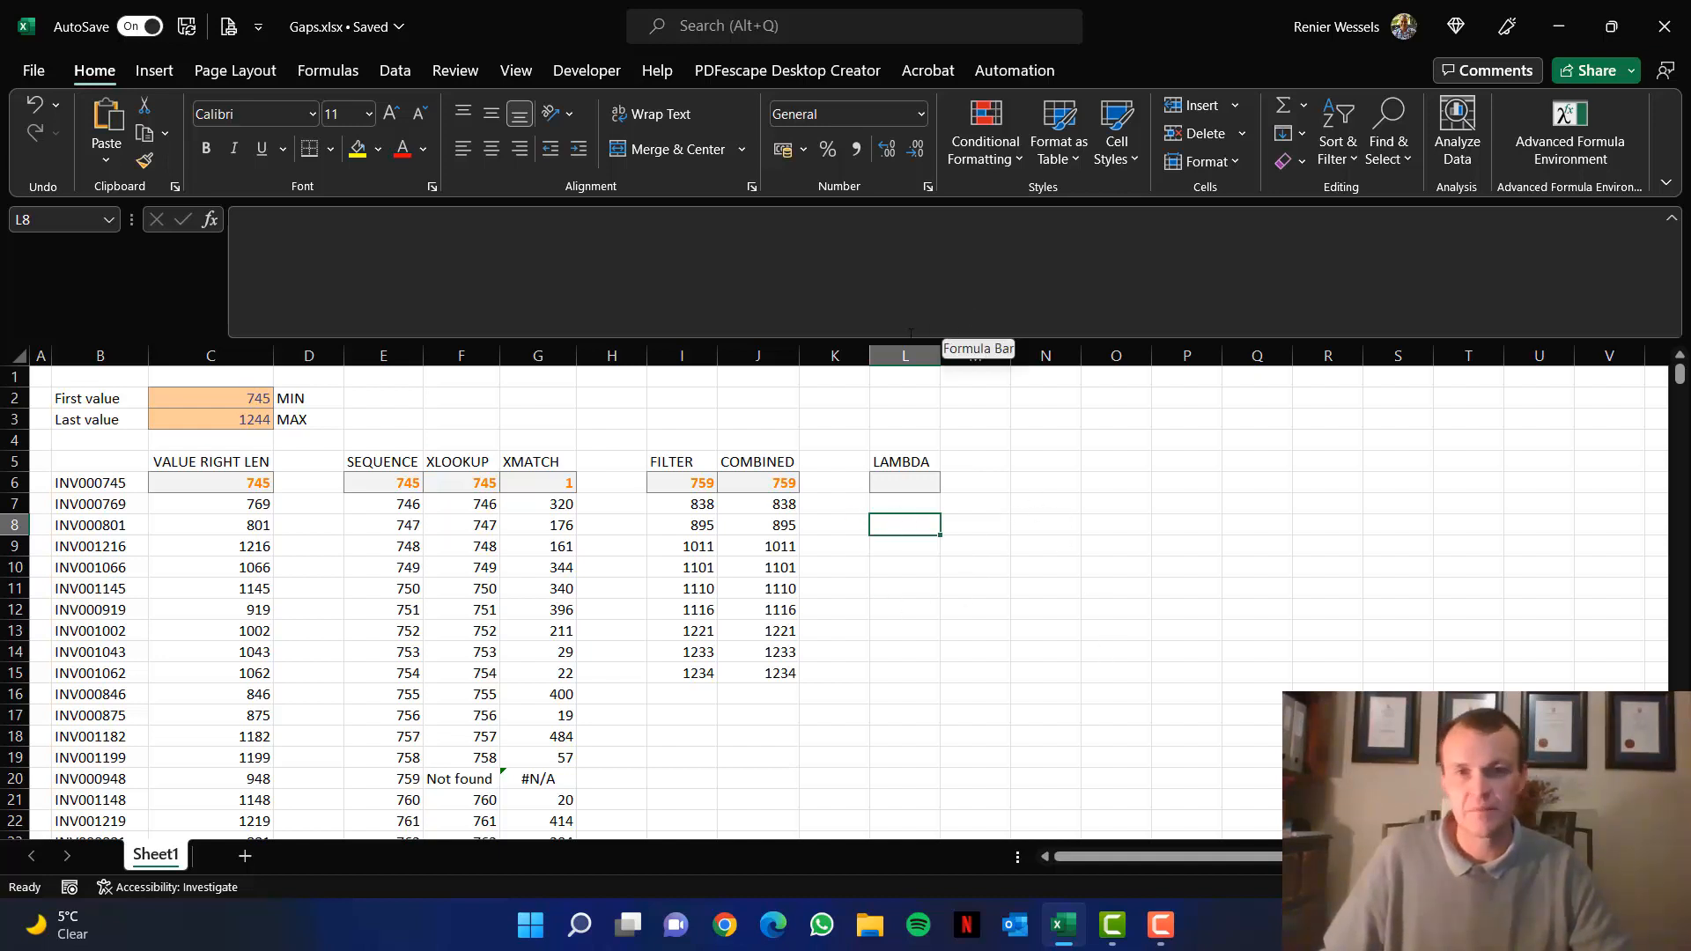
left_click_drag(910, 339, 912, 250)
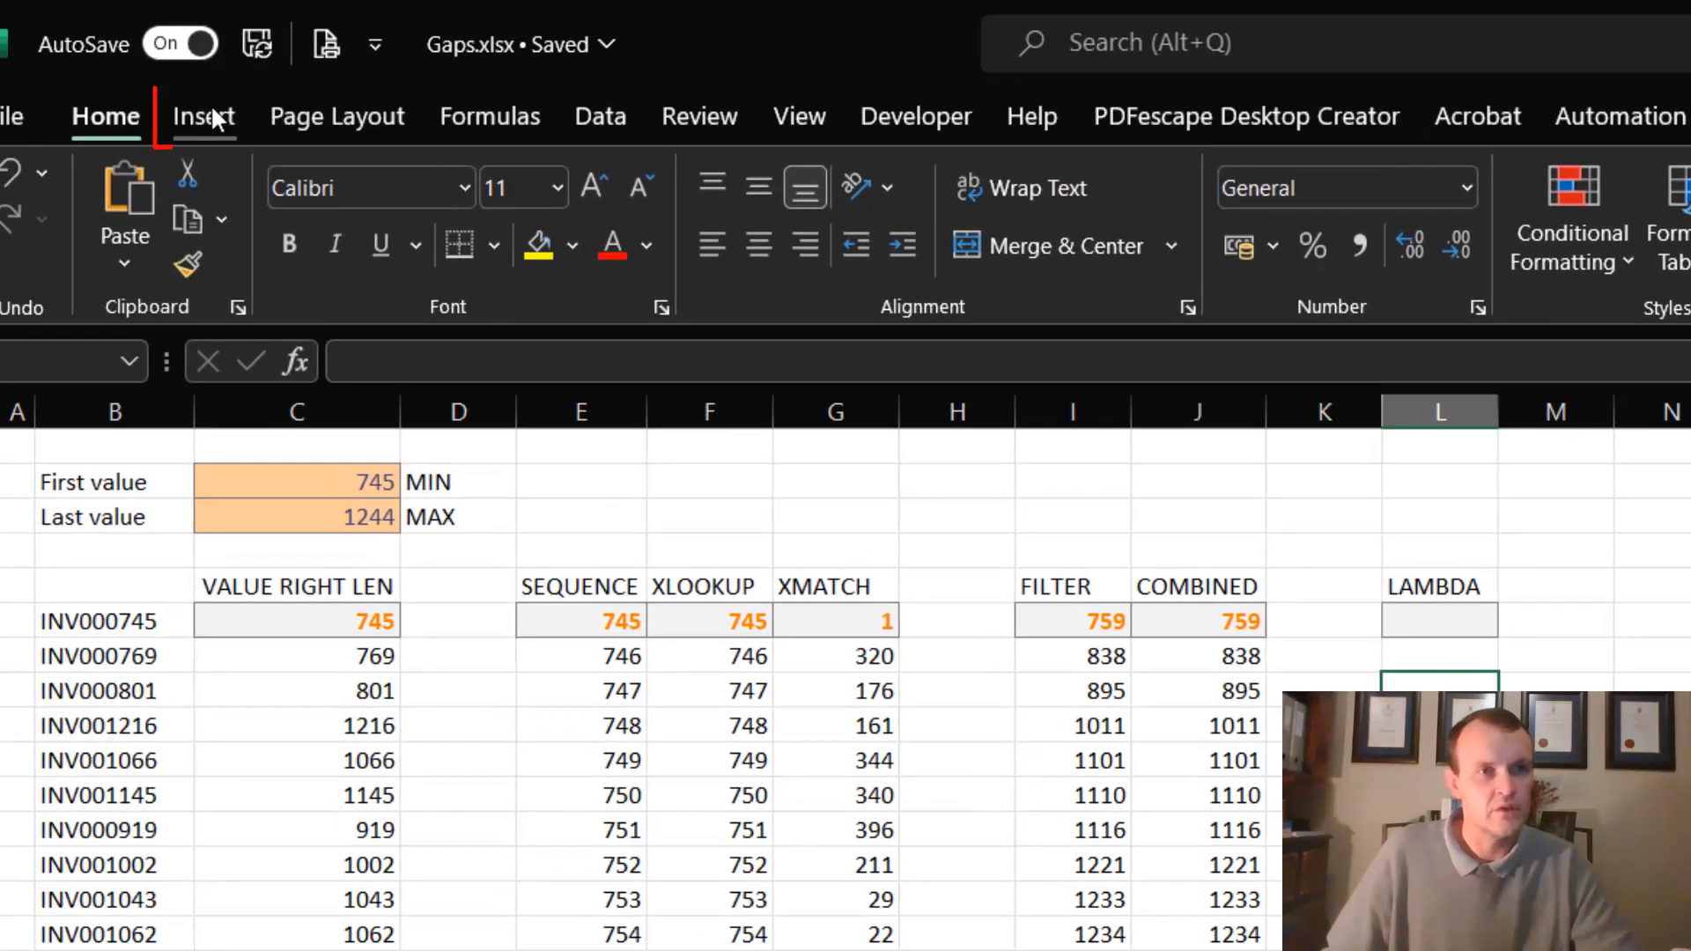
left_click(211, 116)
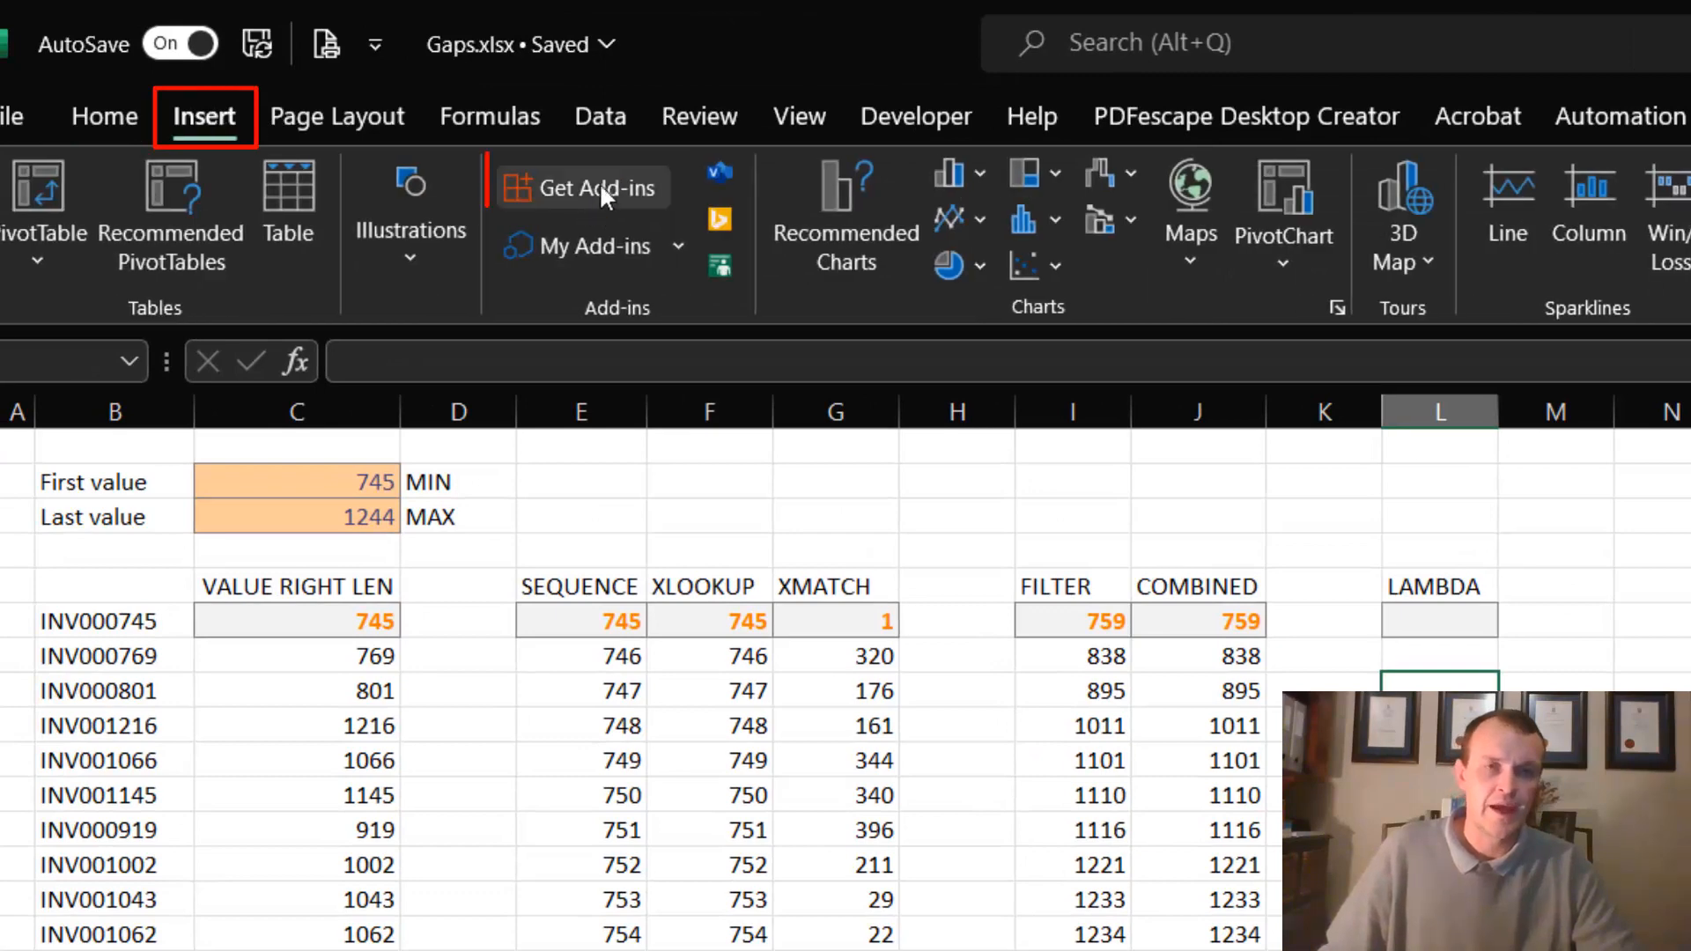
left_click(115, 115)
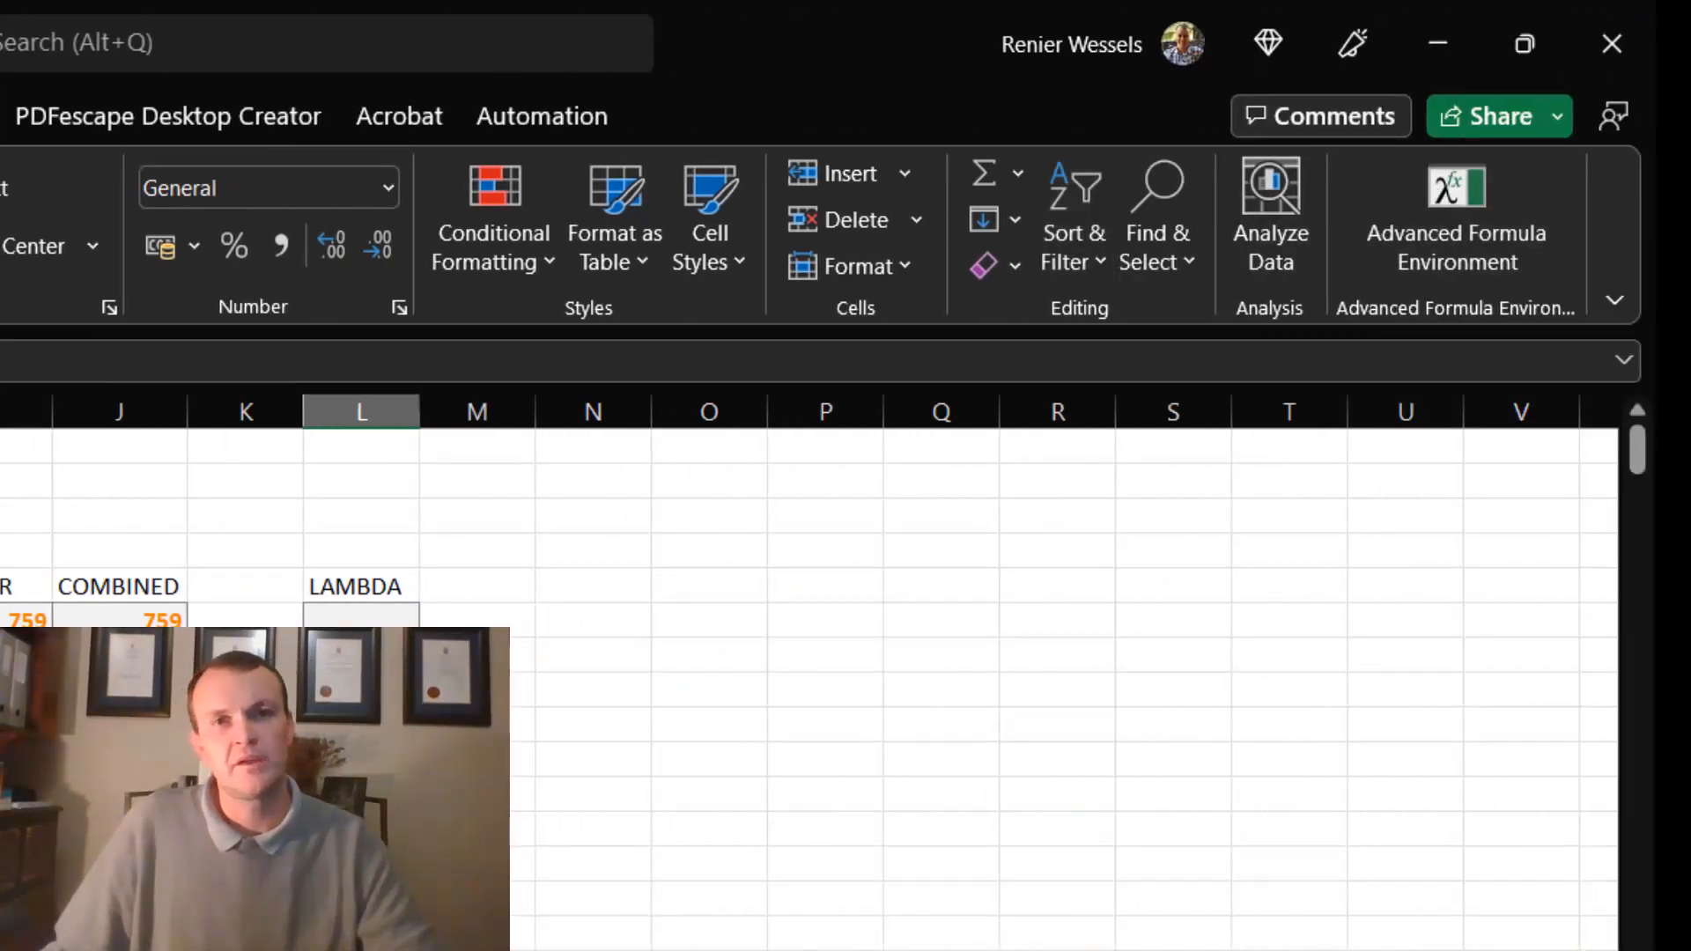
left_click(1440, 203)
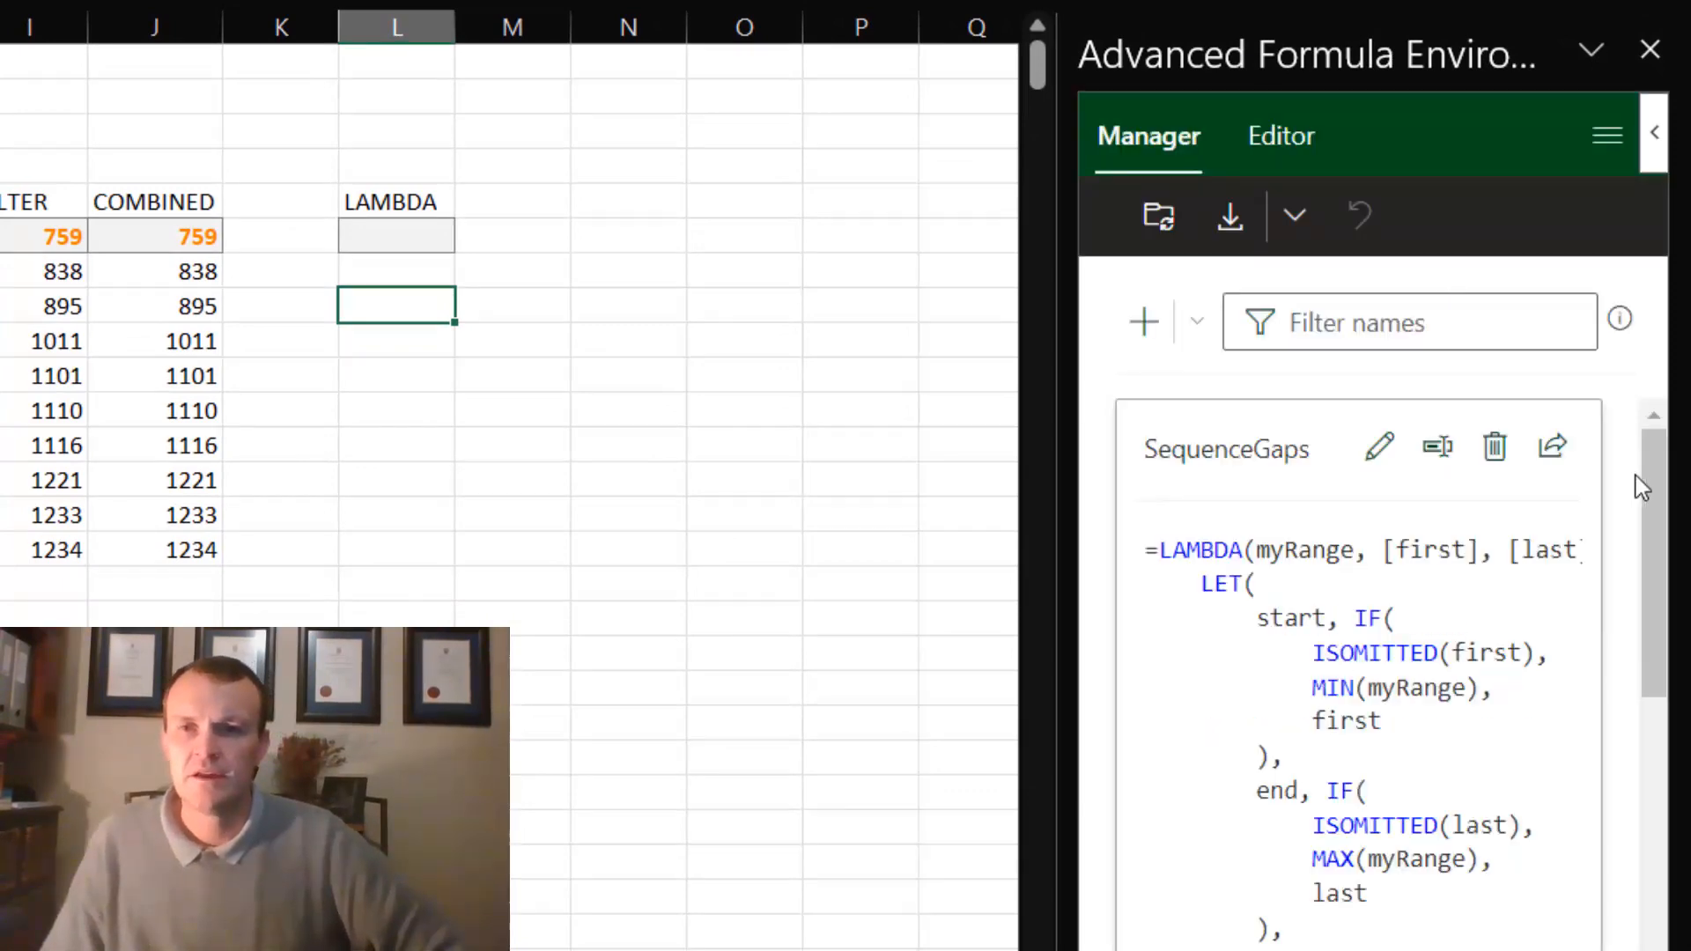
- Delete the existing SequenceGaps formula from the Advanced Formula Environment and widen its pane
left_click(1518, 451)
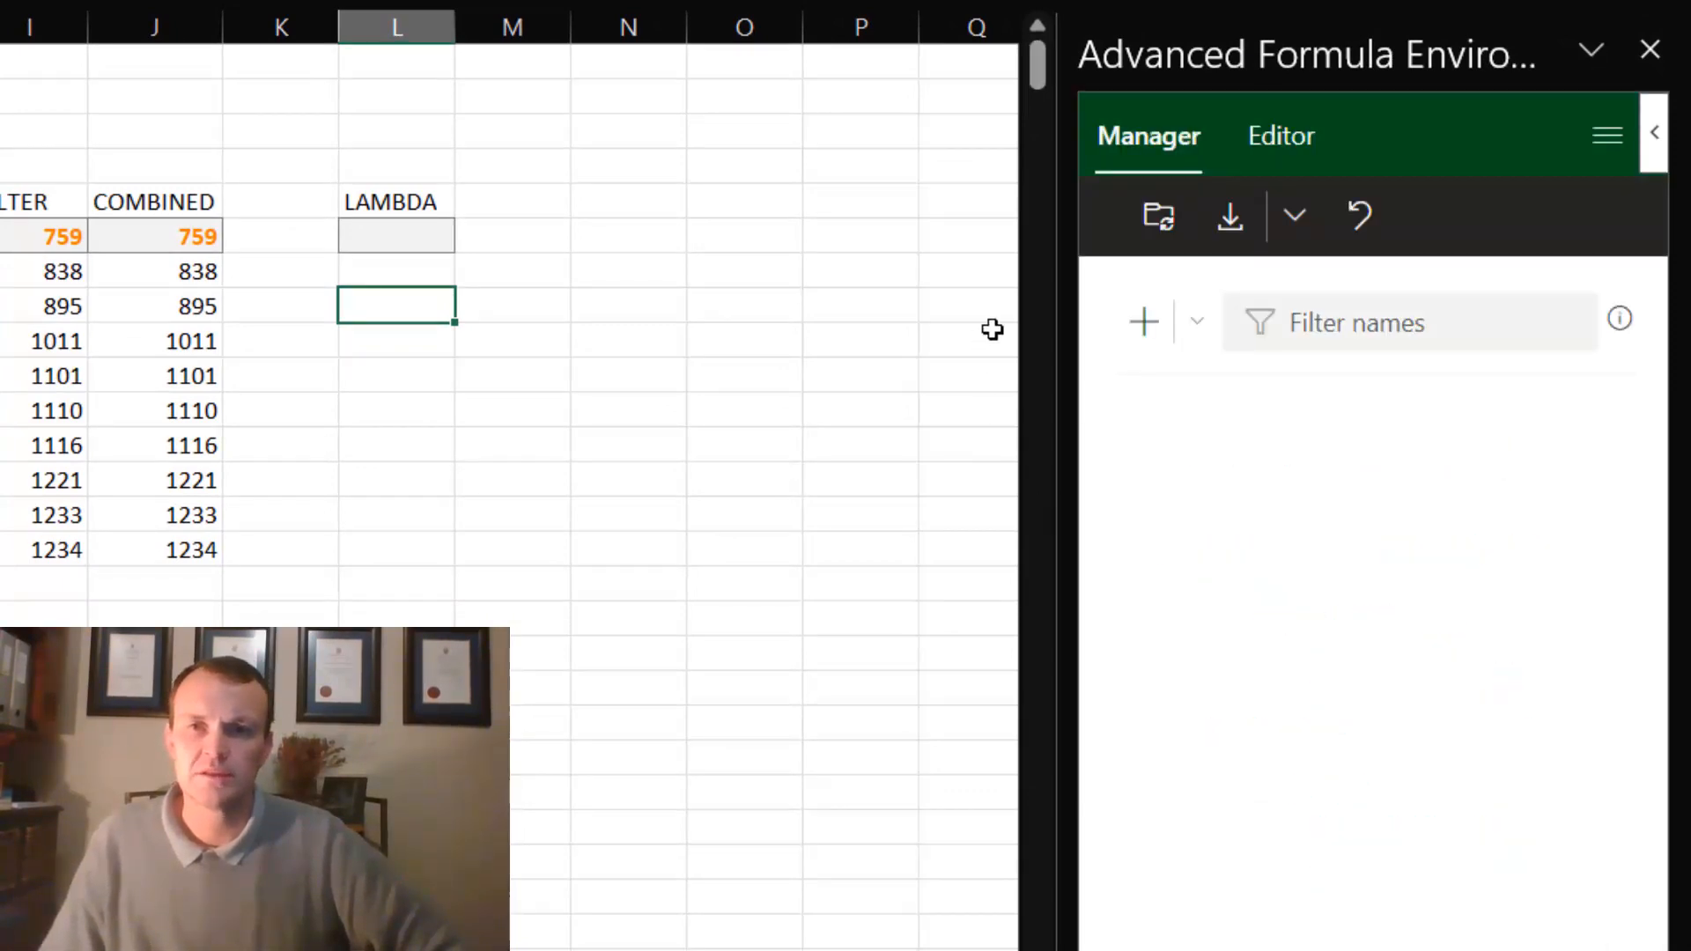
left_click_drag(1058, 329, 552, 242)
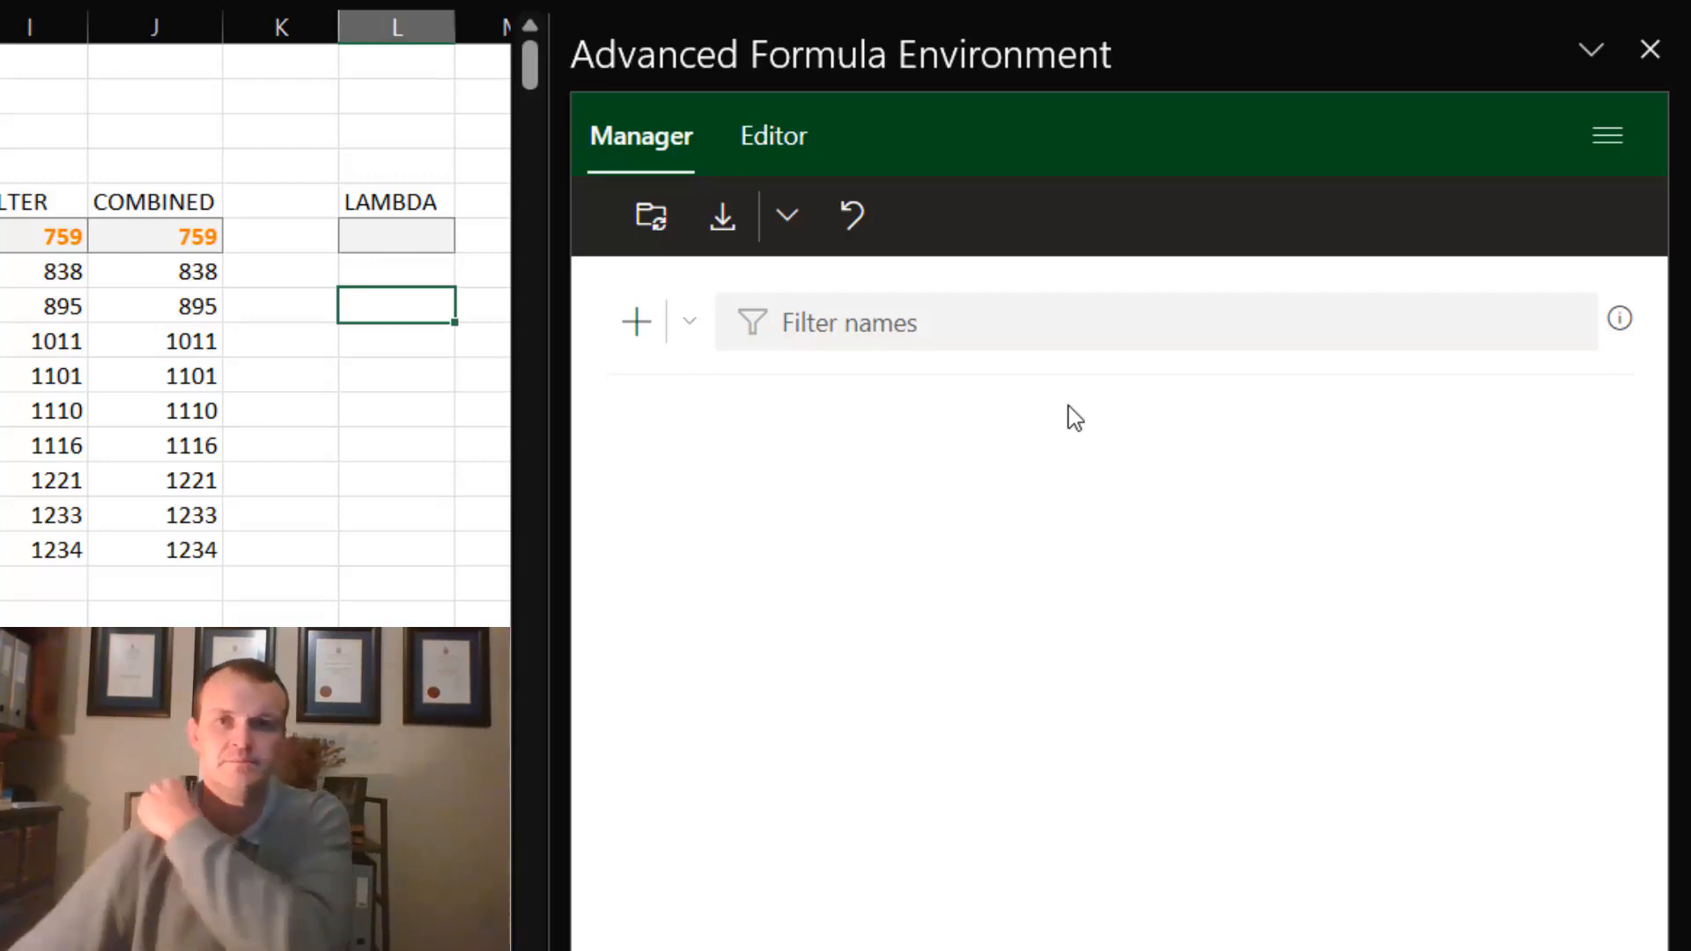
- Create a new formula in the full-screen editor and name it SequenceGaps
left_click(639, 333)
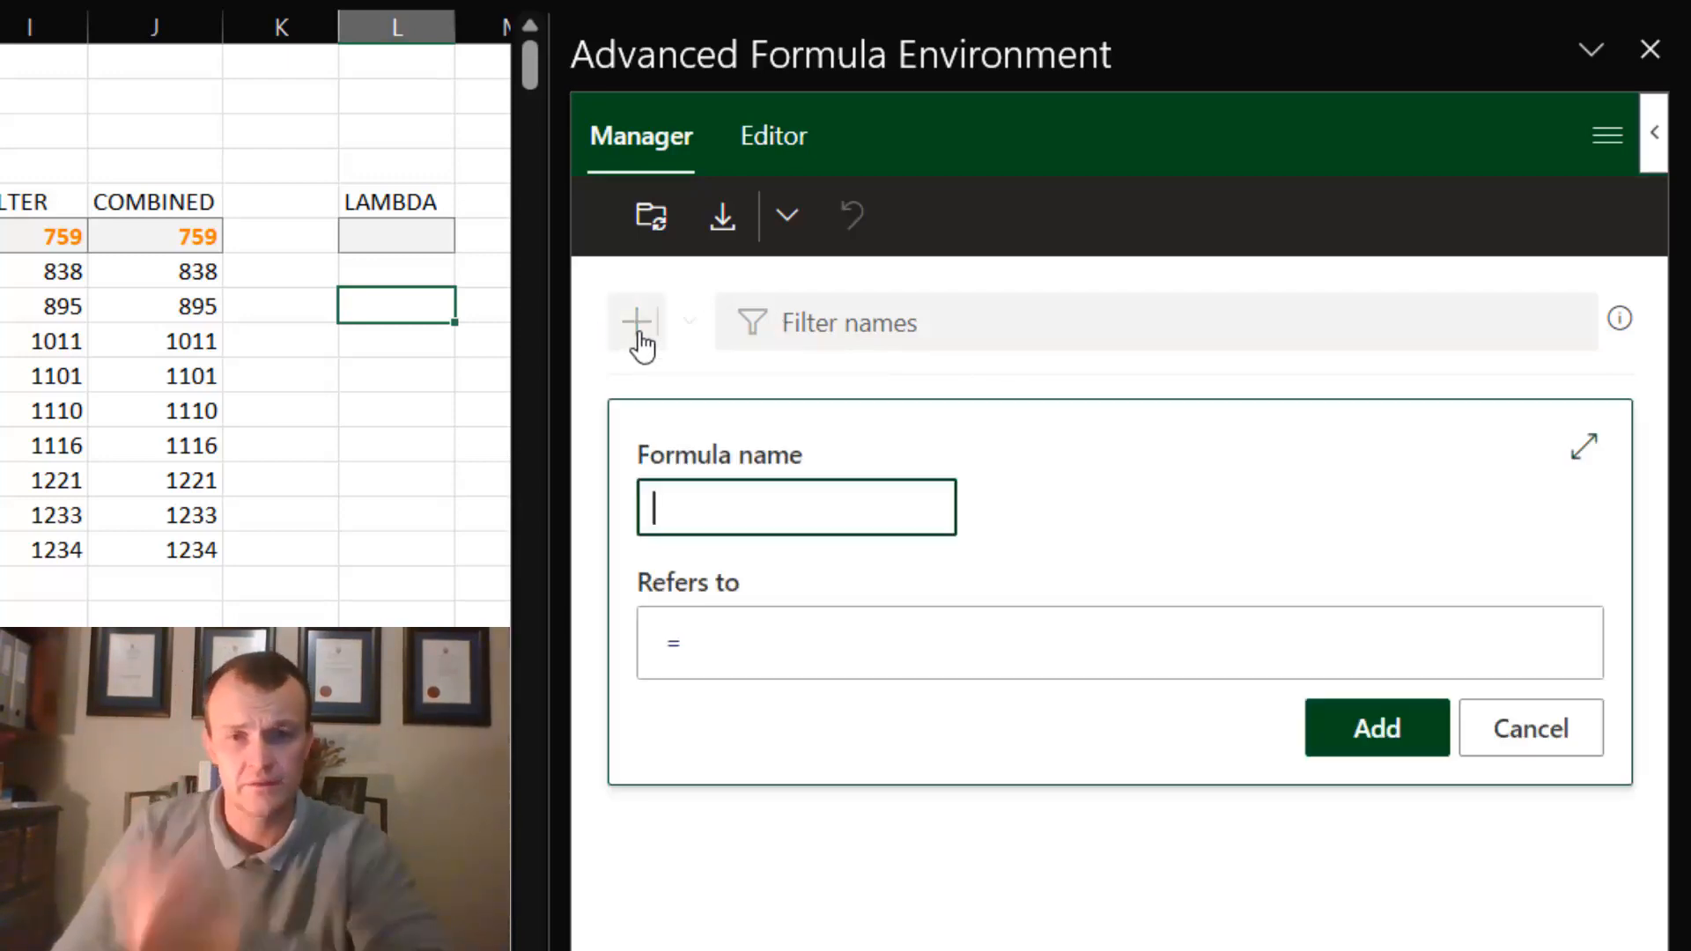
left_click(1584, 449)
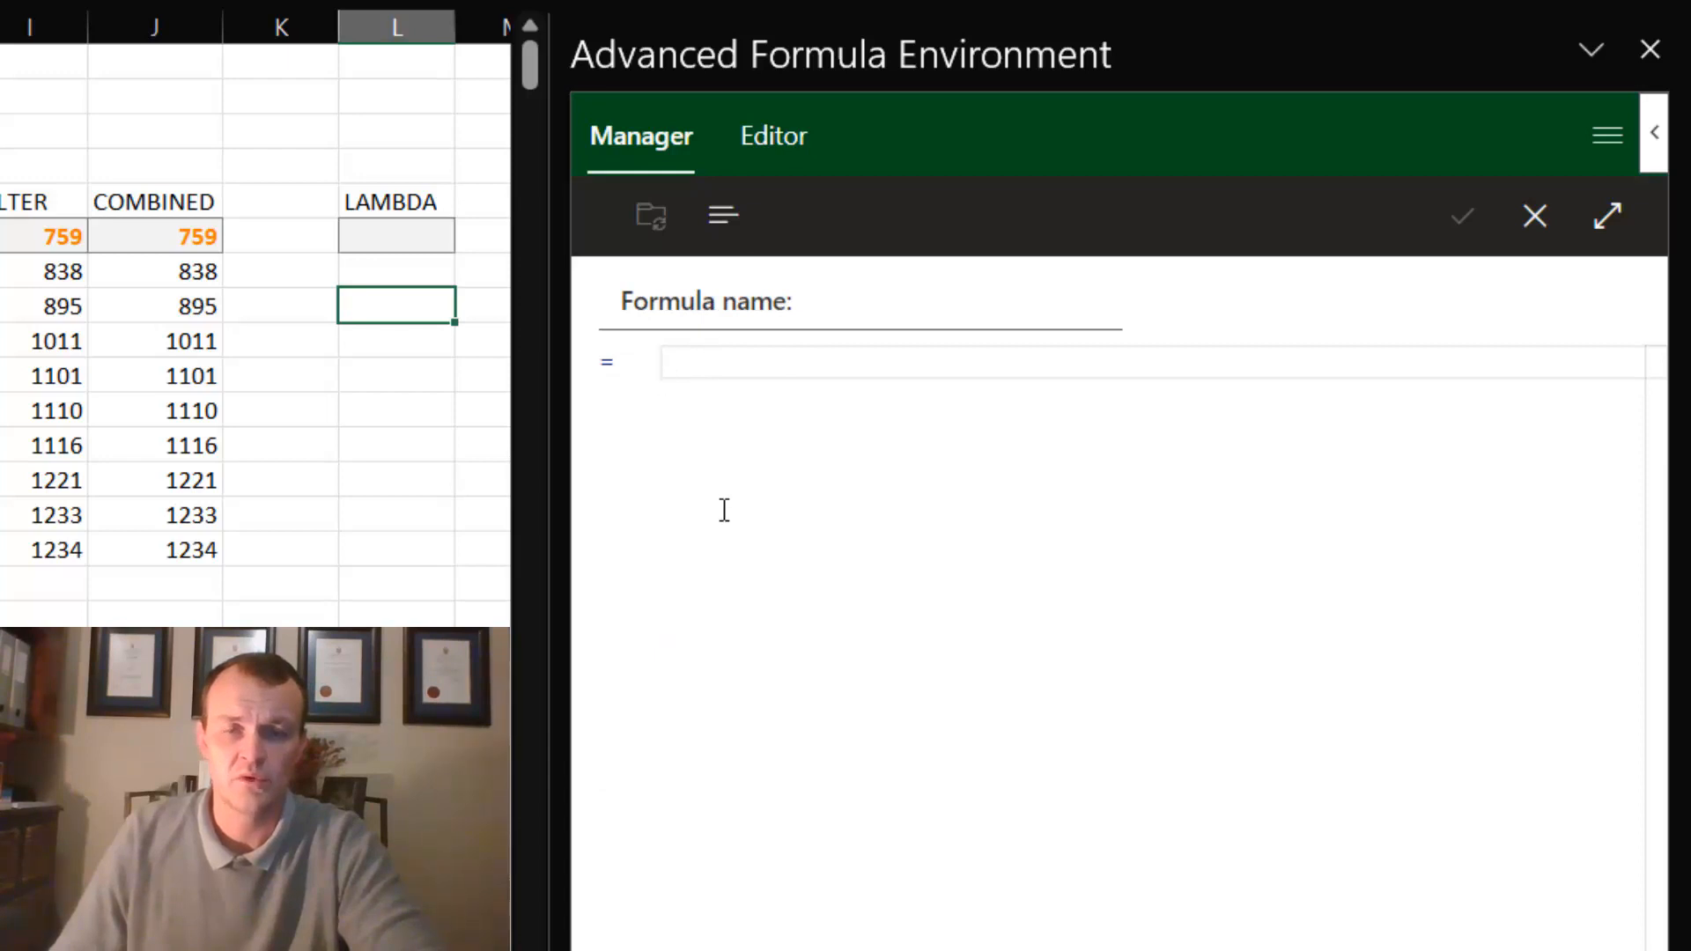
left_click(877, 295)
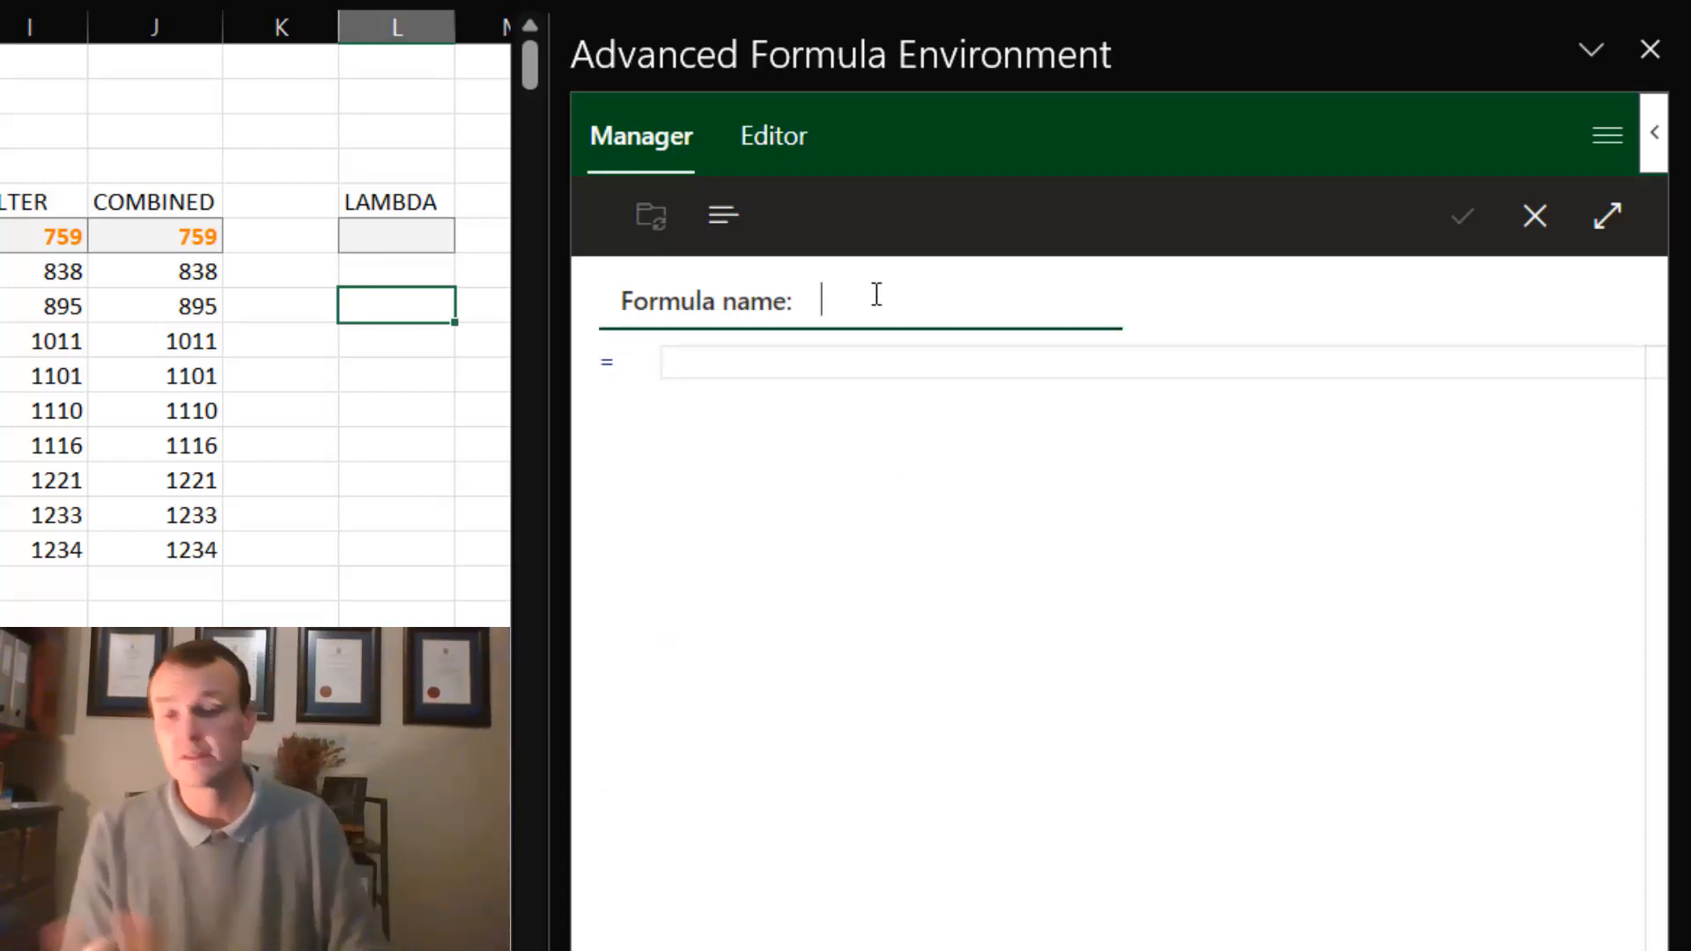
type("Seq")
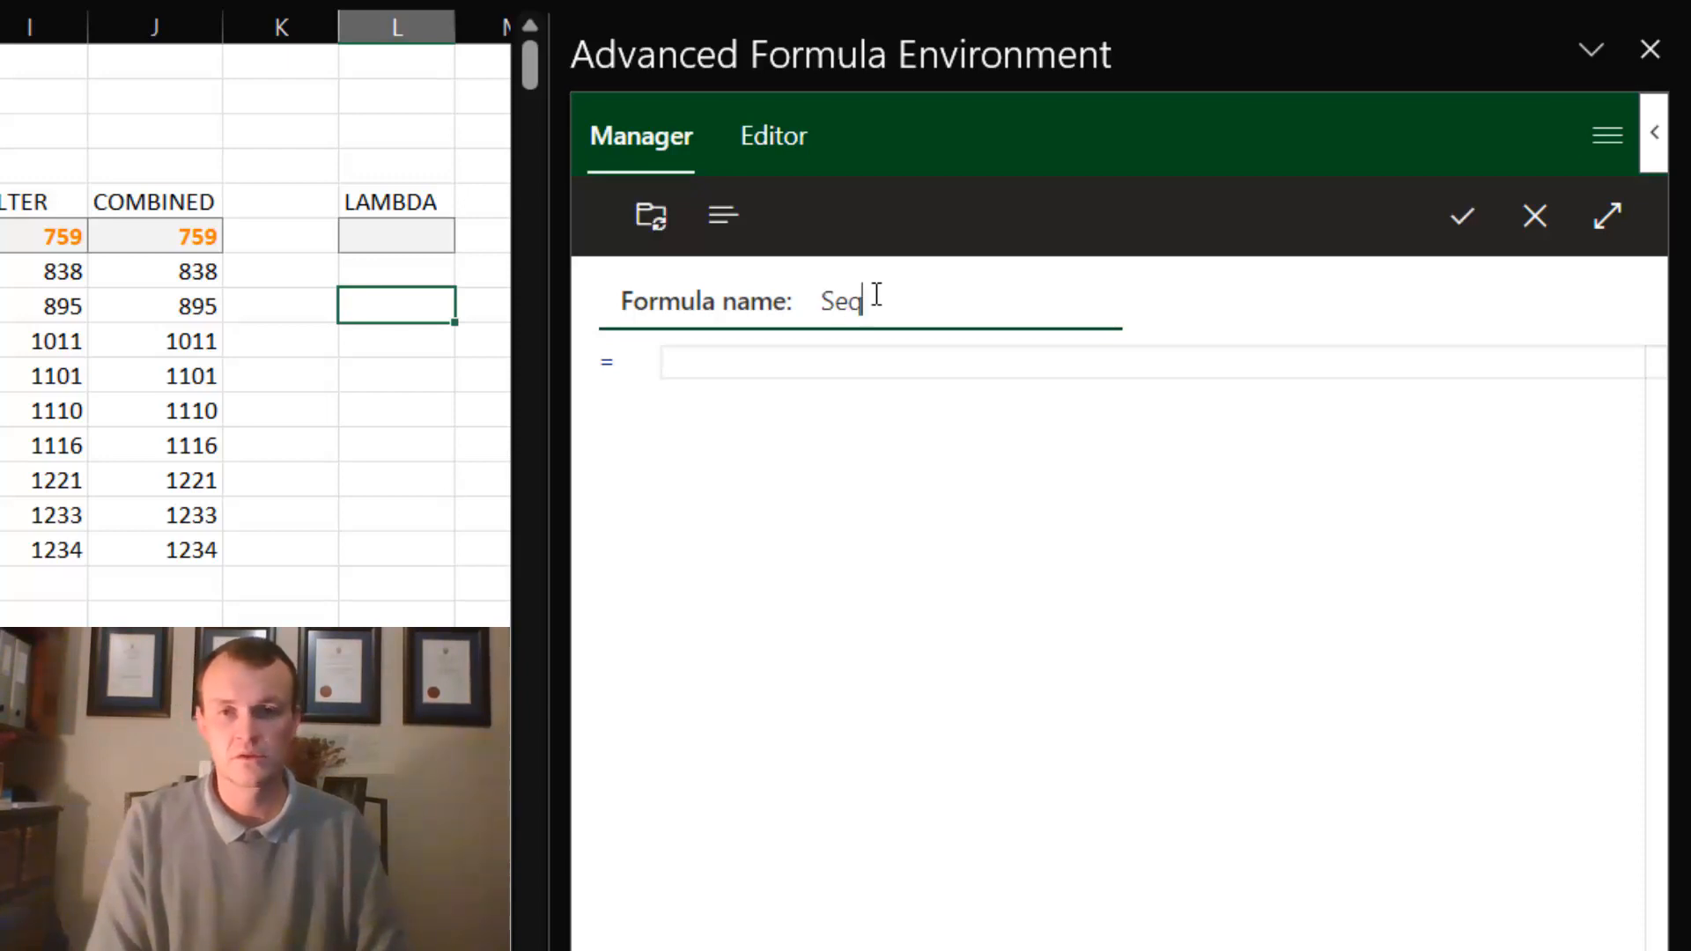
type("uence")
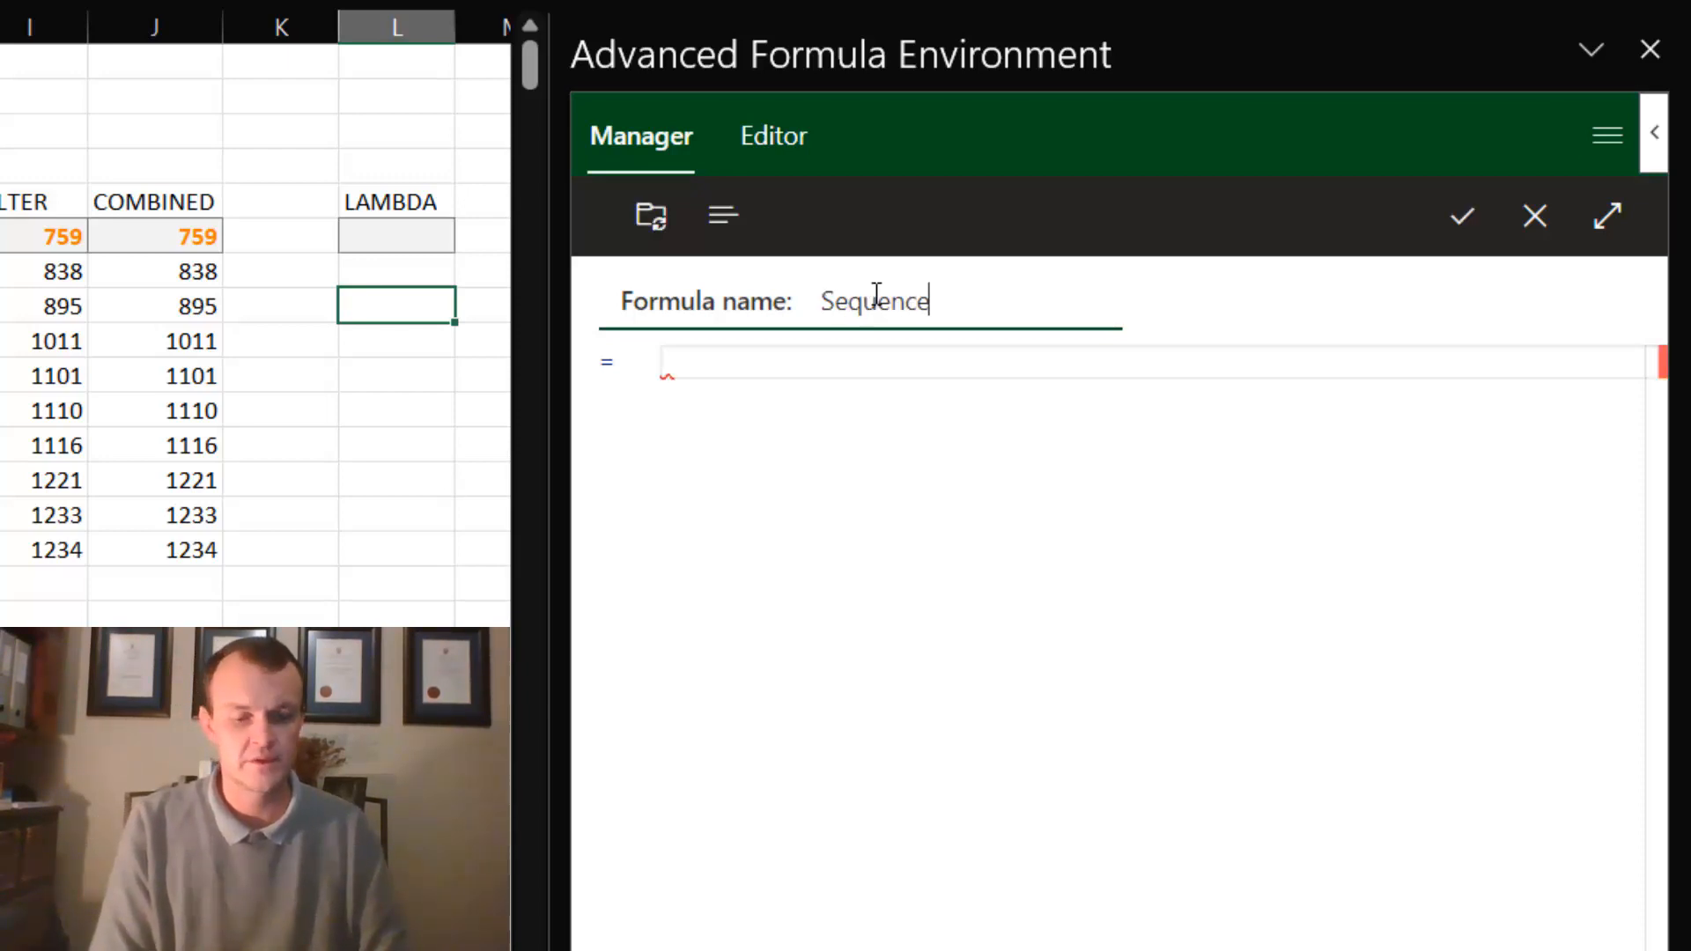
type("Gaps")
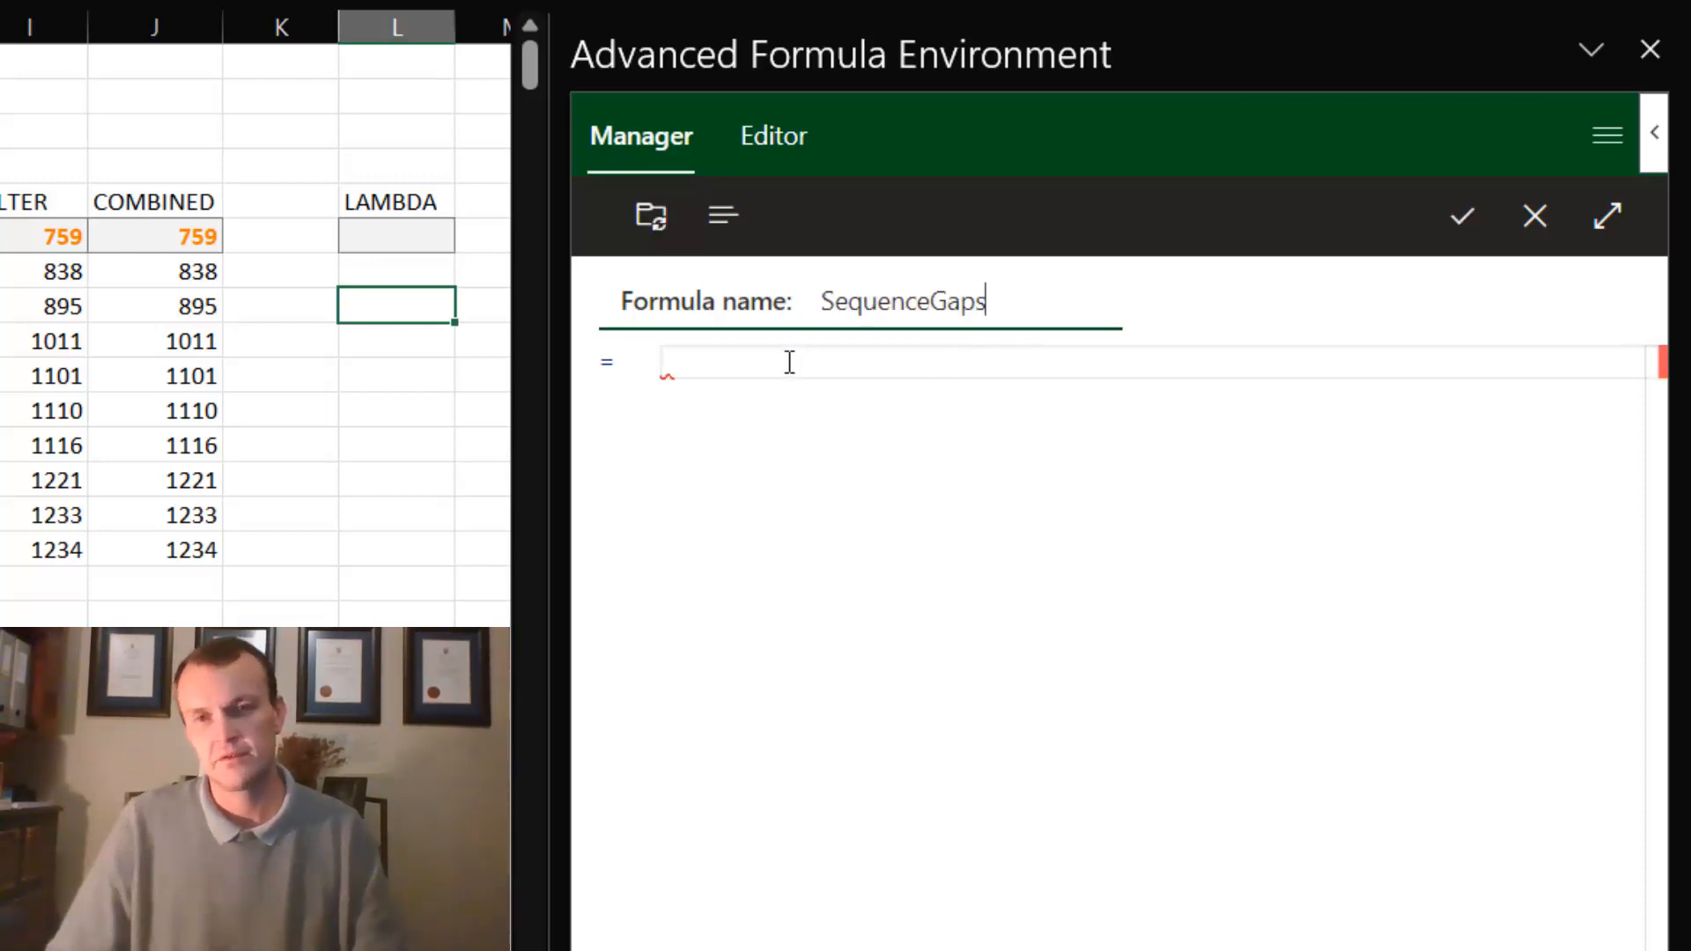
- Start the SequenceGaps definition with a LAMBDA function and add blank lines between its parentheses
left_click(790, 362)
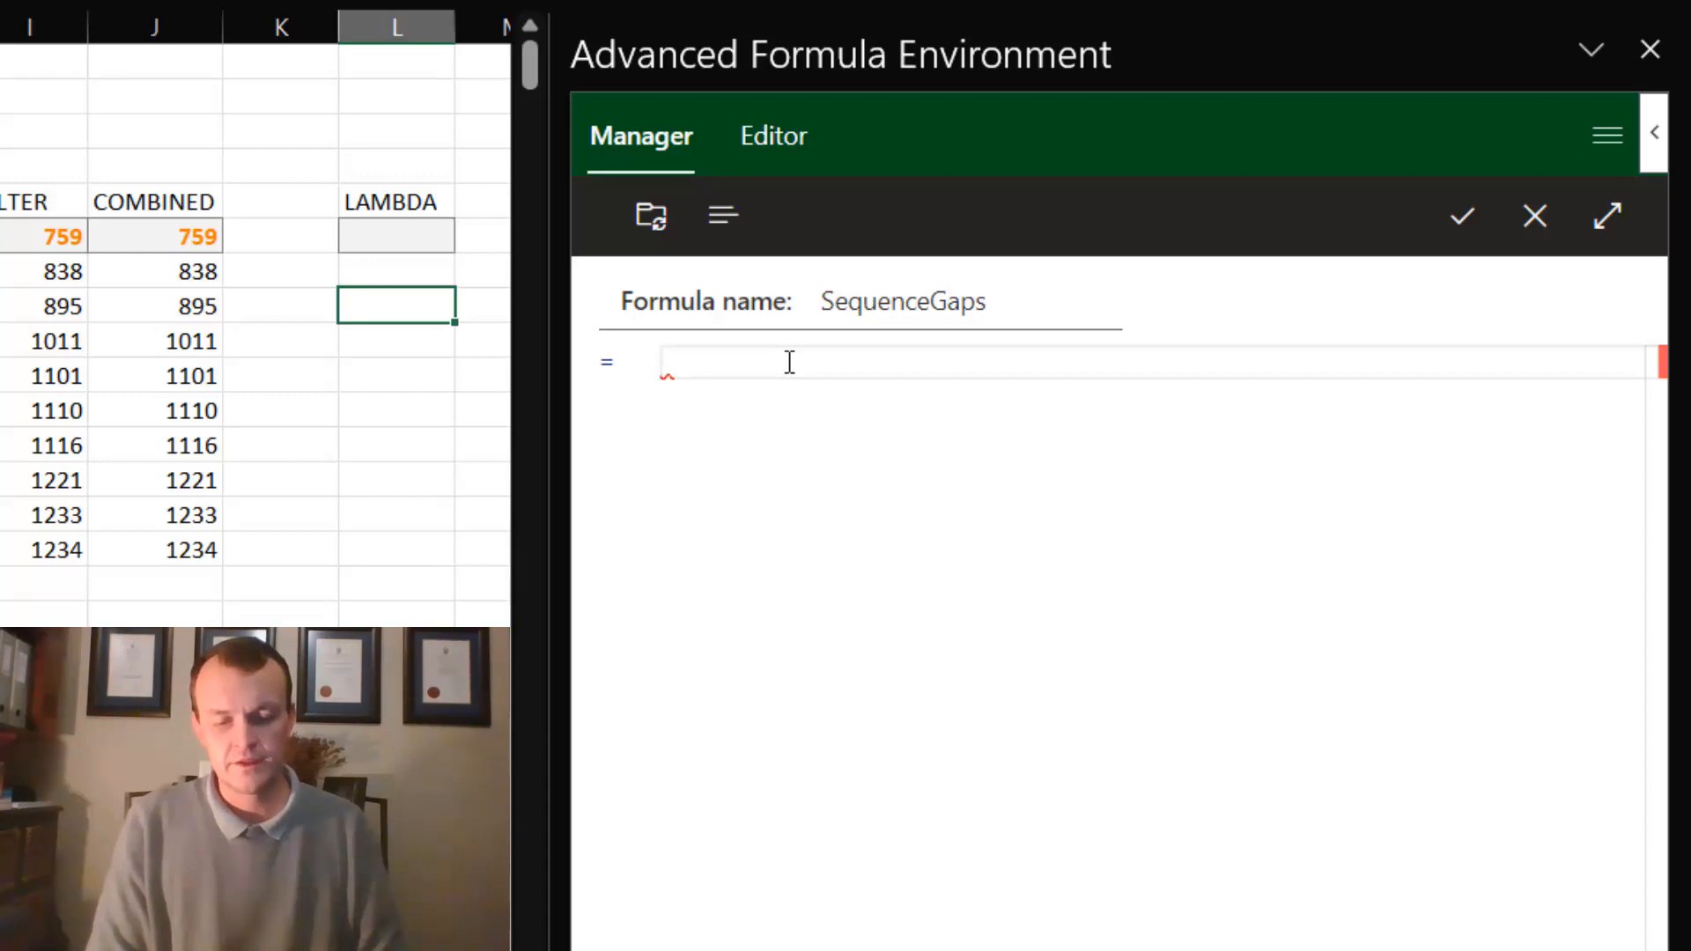
type("LAMBDA")
key("Tab")
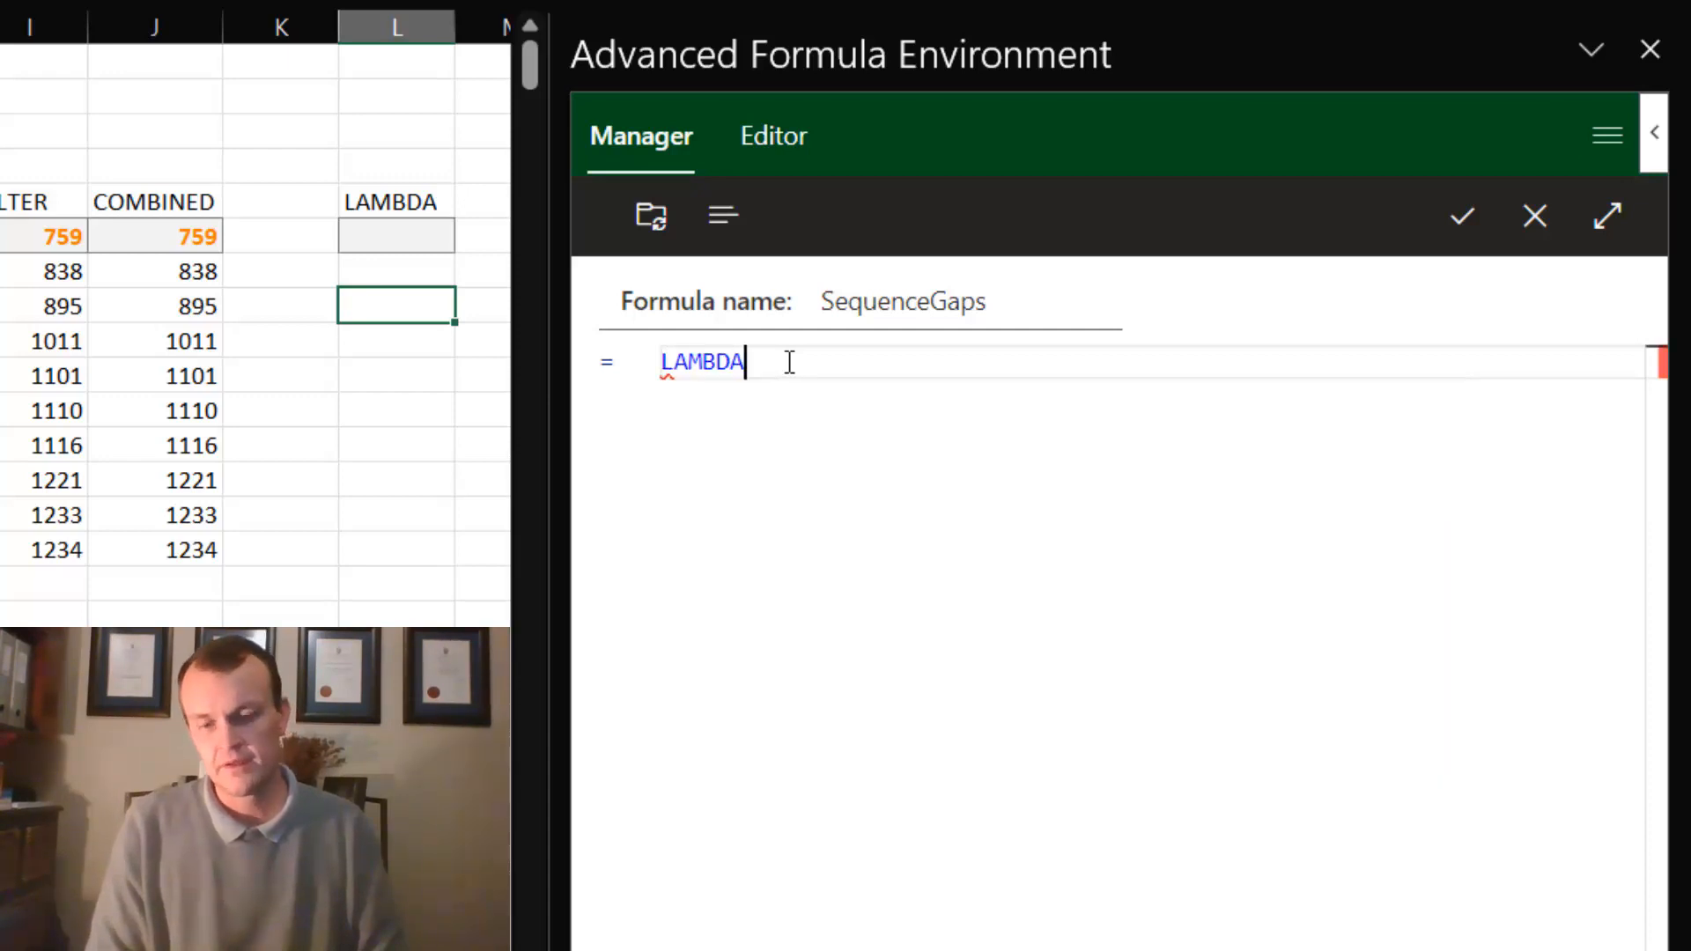
type("()")
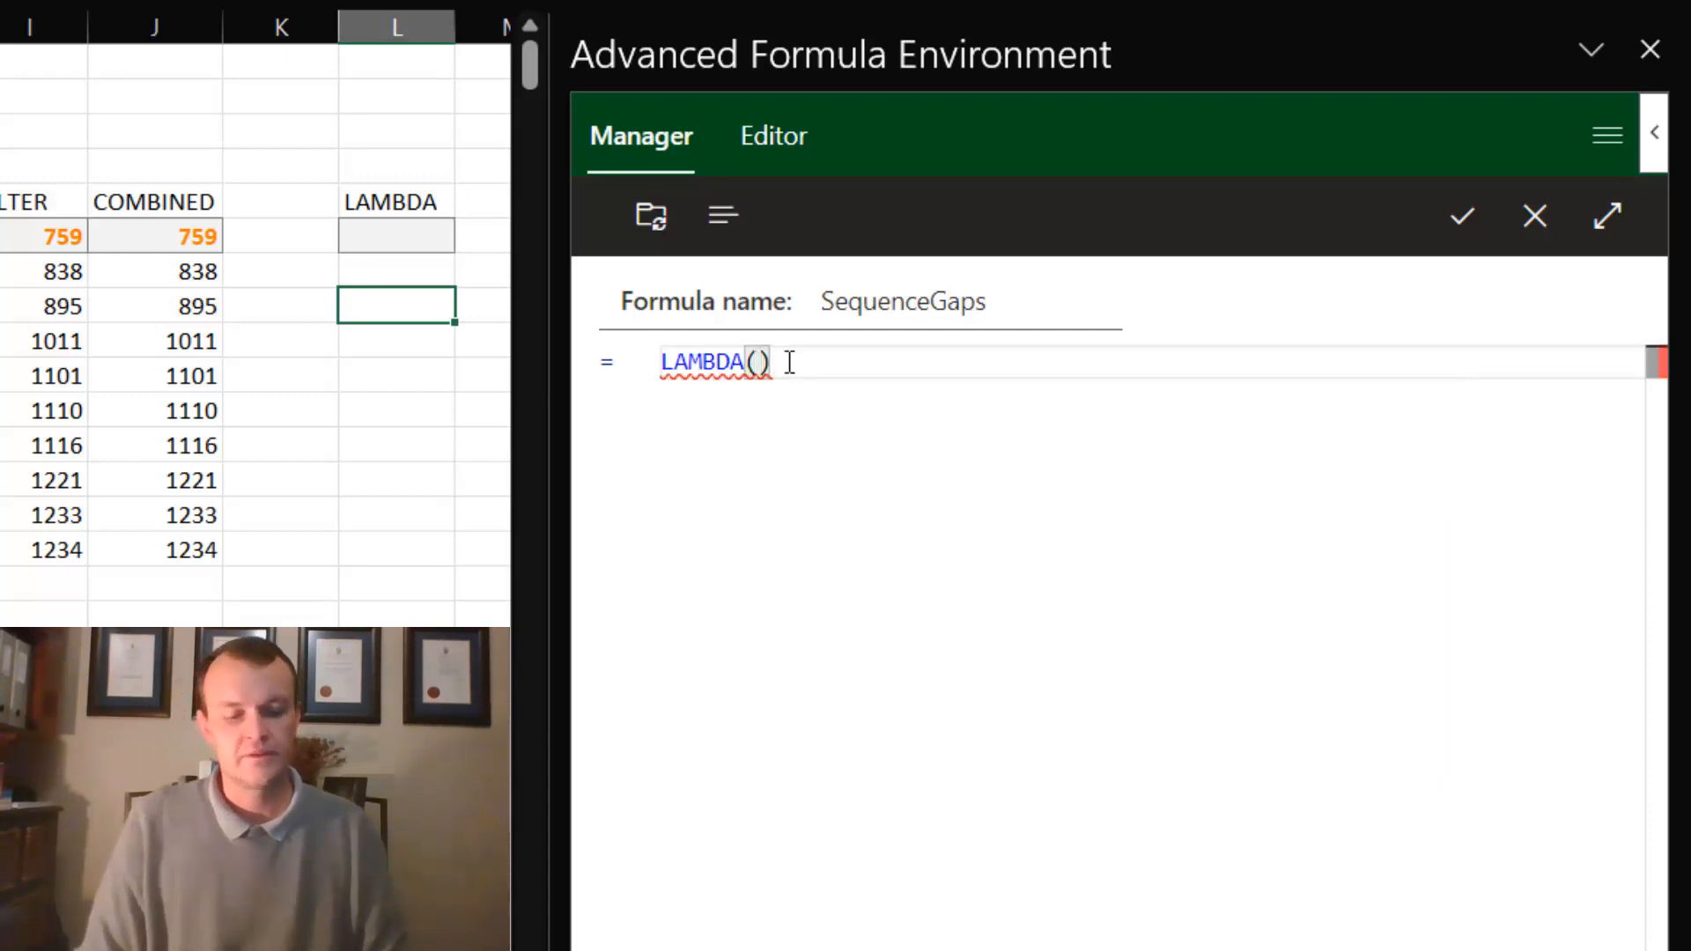
key("Return")
key("Return")
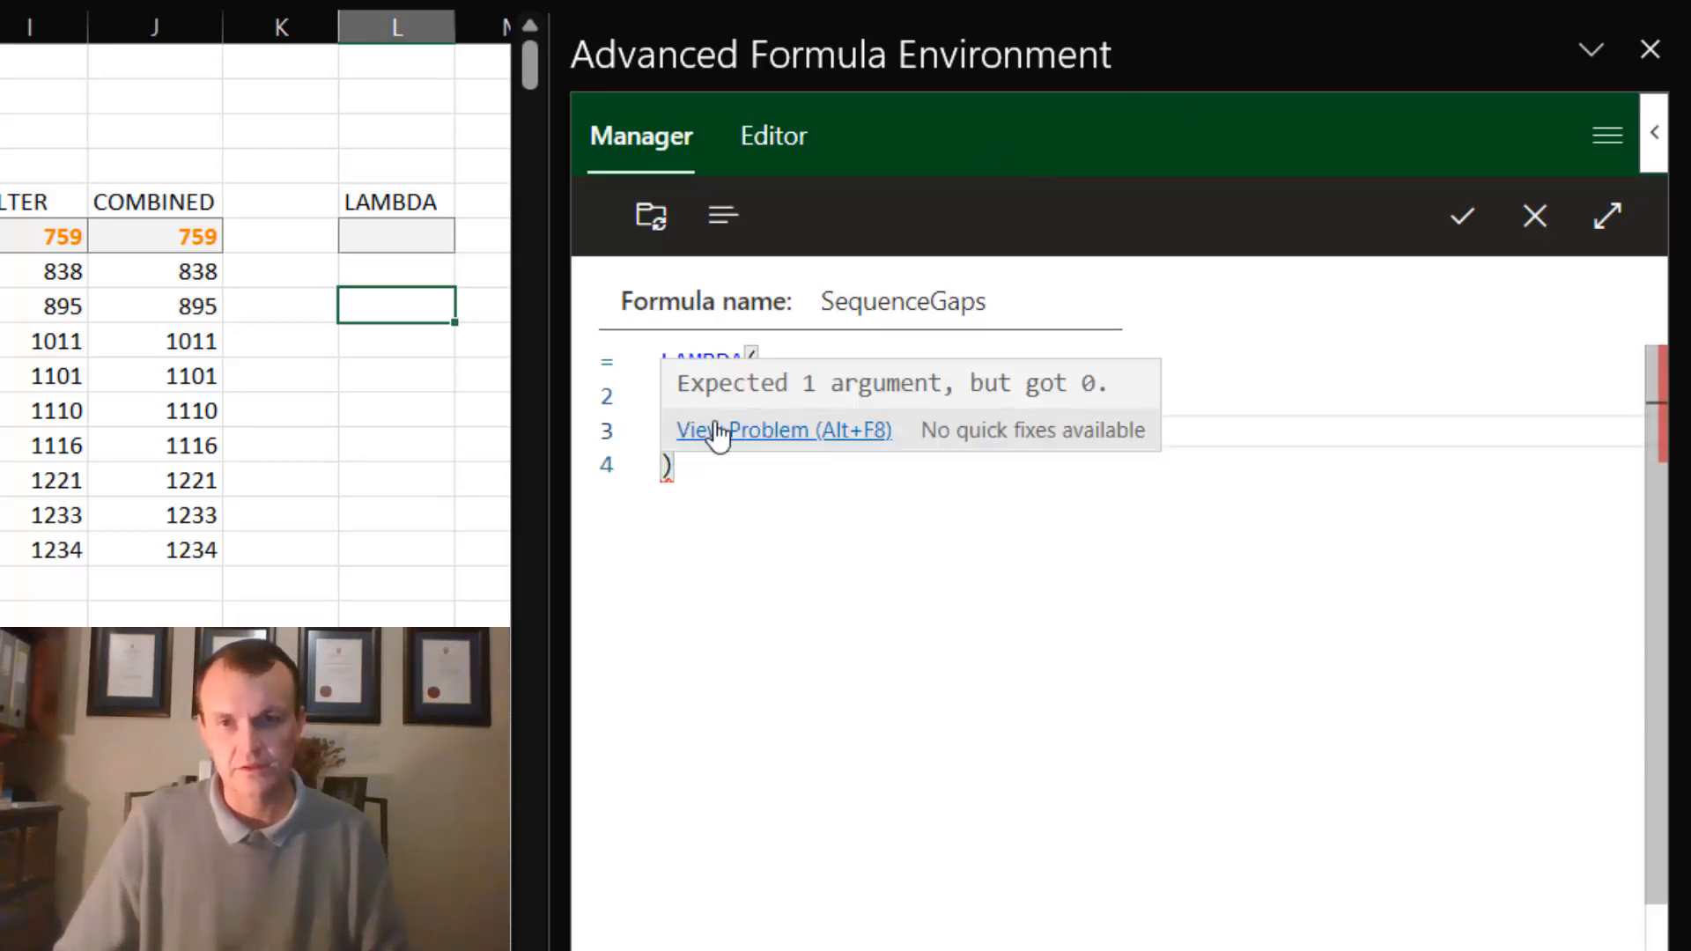
- Paste the copied LET formula inside the LAMBDA from line 2 and remove its leading equals sign
left_click(691, 401)
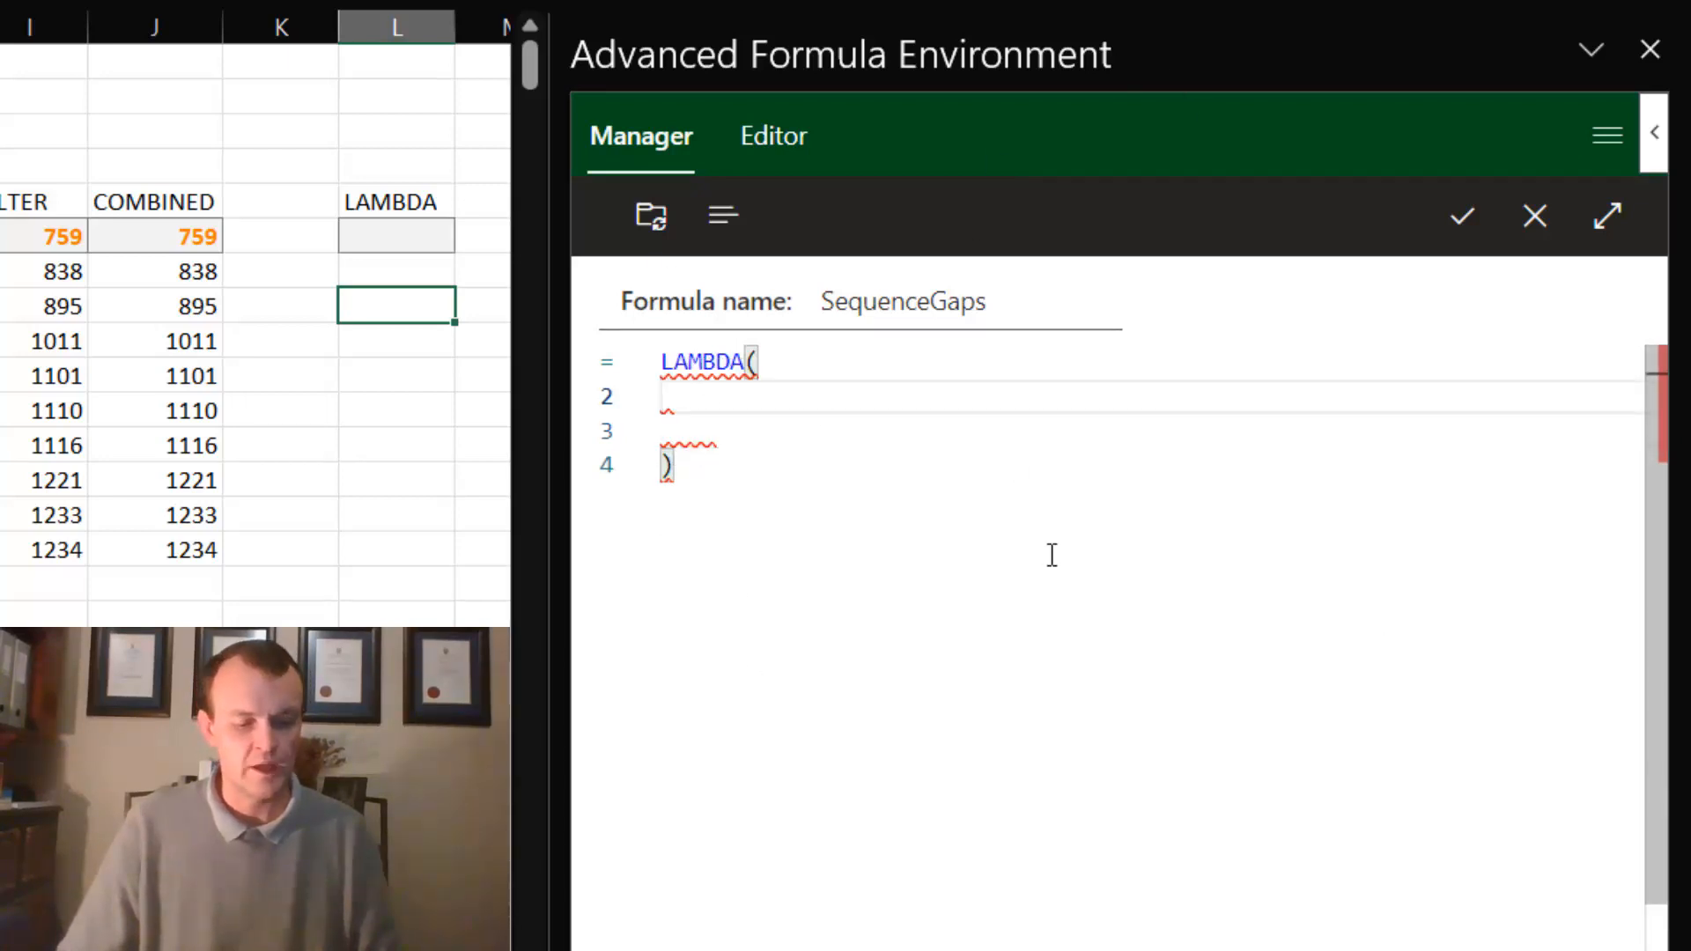
type("=LET( myRange,C6#, first,C2, last,C3, fullRange,SEQUENCE(last-first+1,,first), FILTER(fullRange,ISERROR(XMATCH(fullRange,myRange))))")
left_click(676, 398)
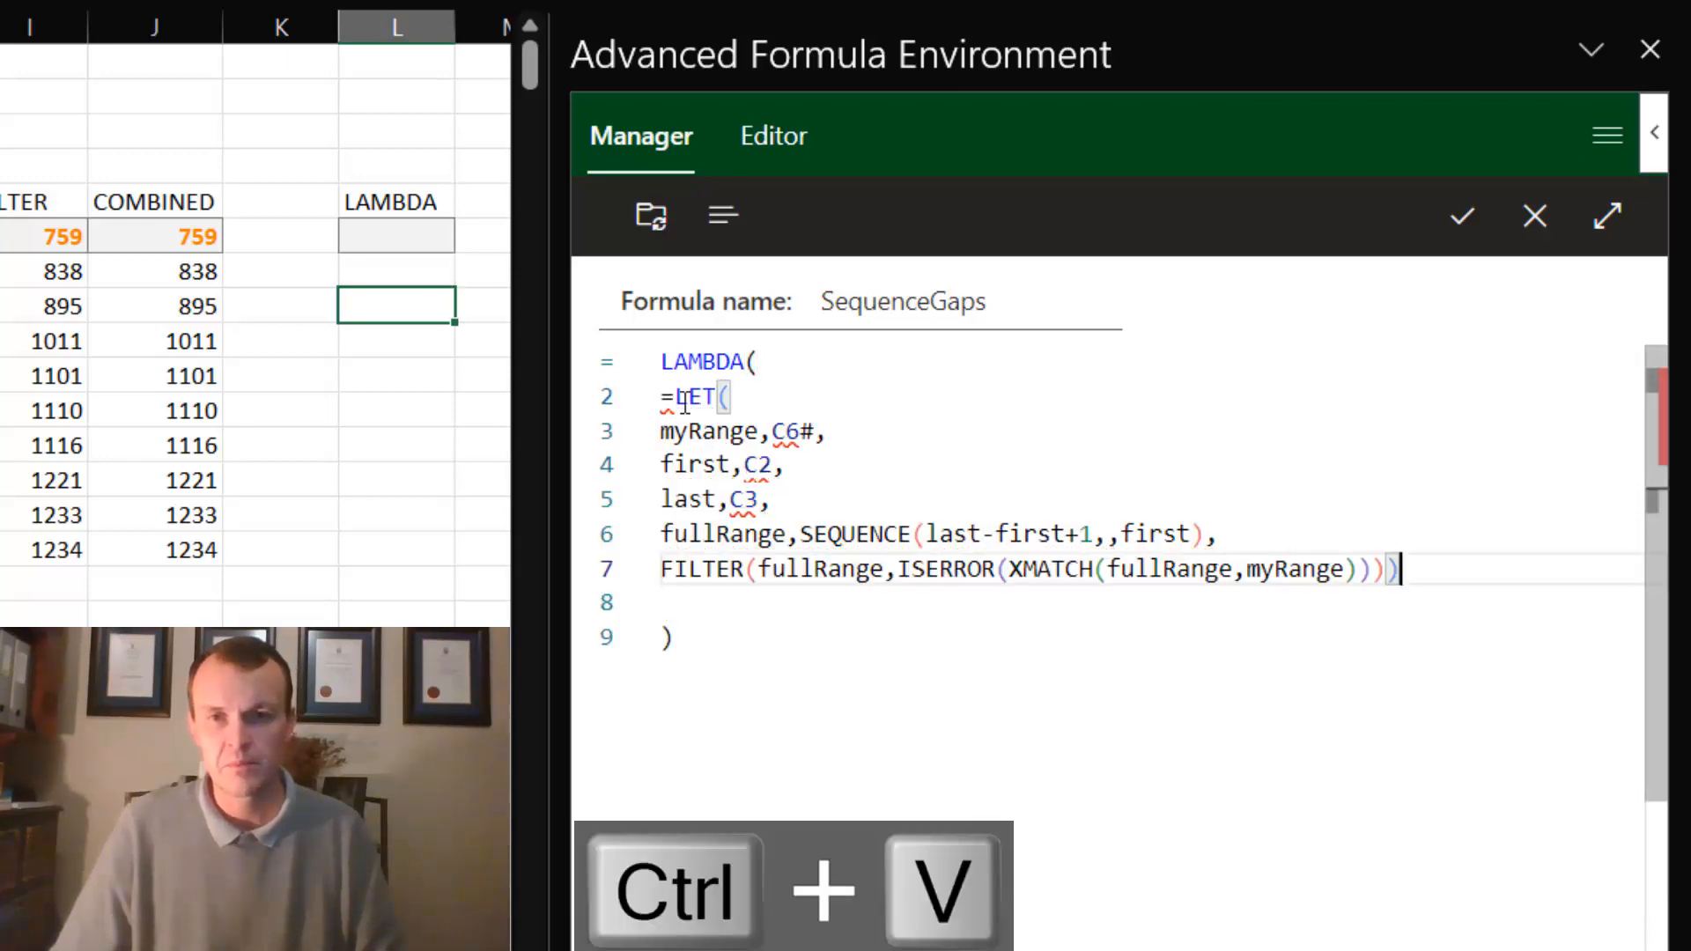
key("BackSpace")
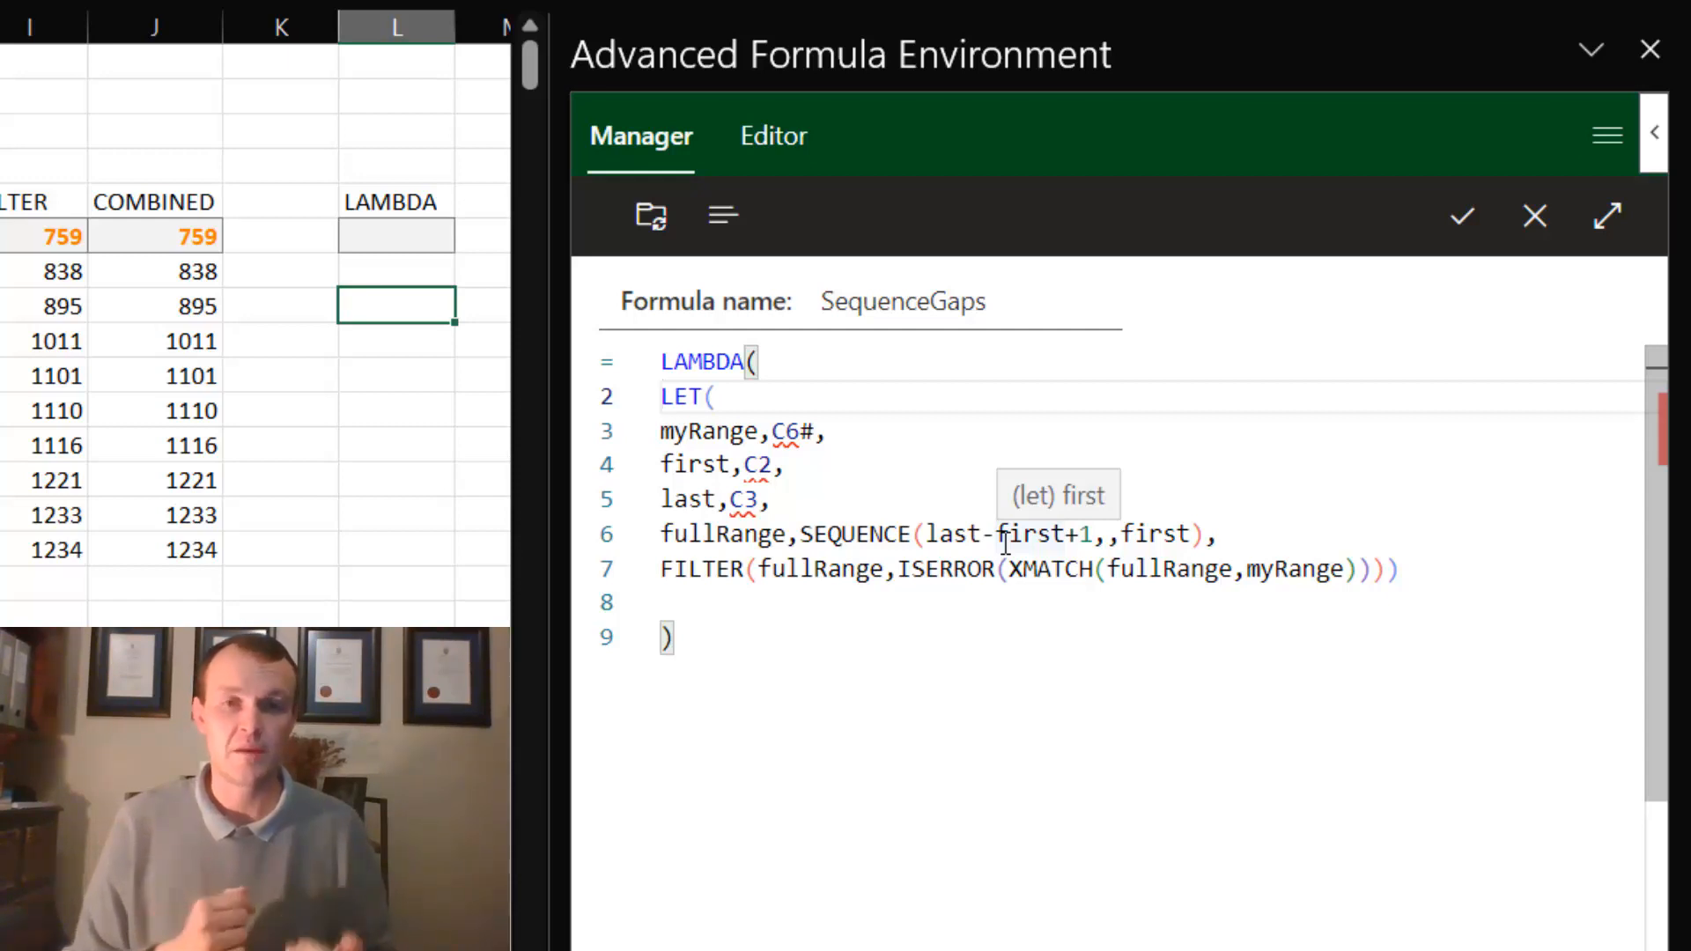
- Move the myRange, first and last lines out of the LET to directly below LAMBDA( in the SequenceGaps formula
key("Return")
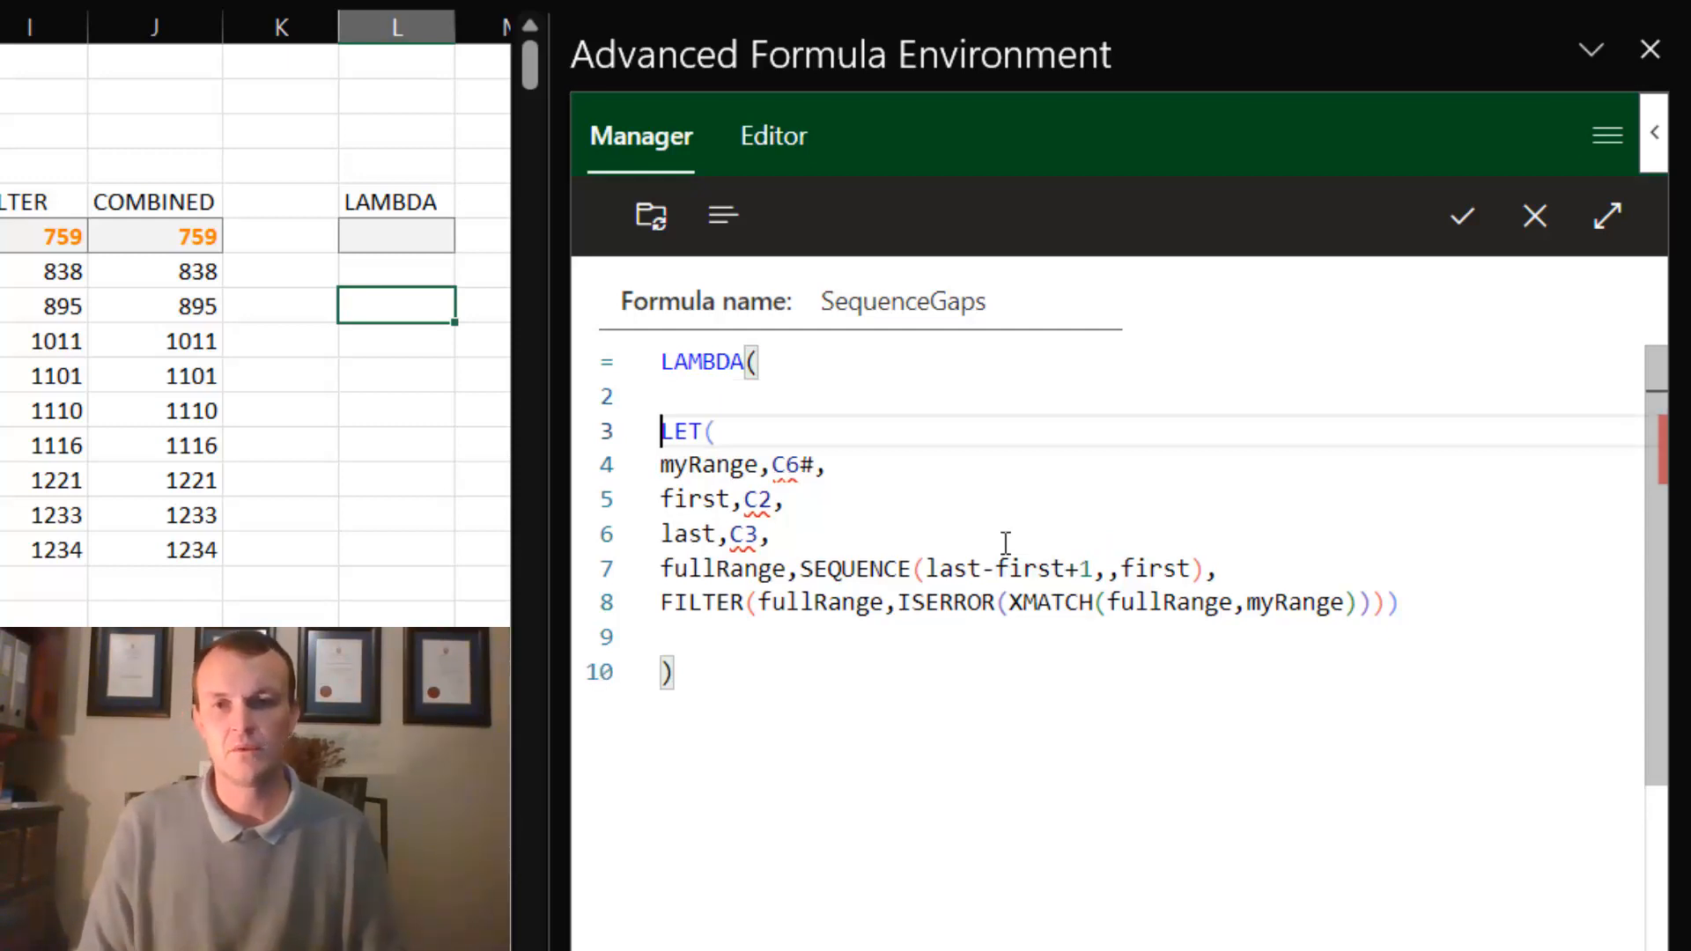
key("Up")
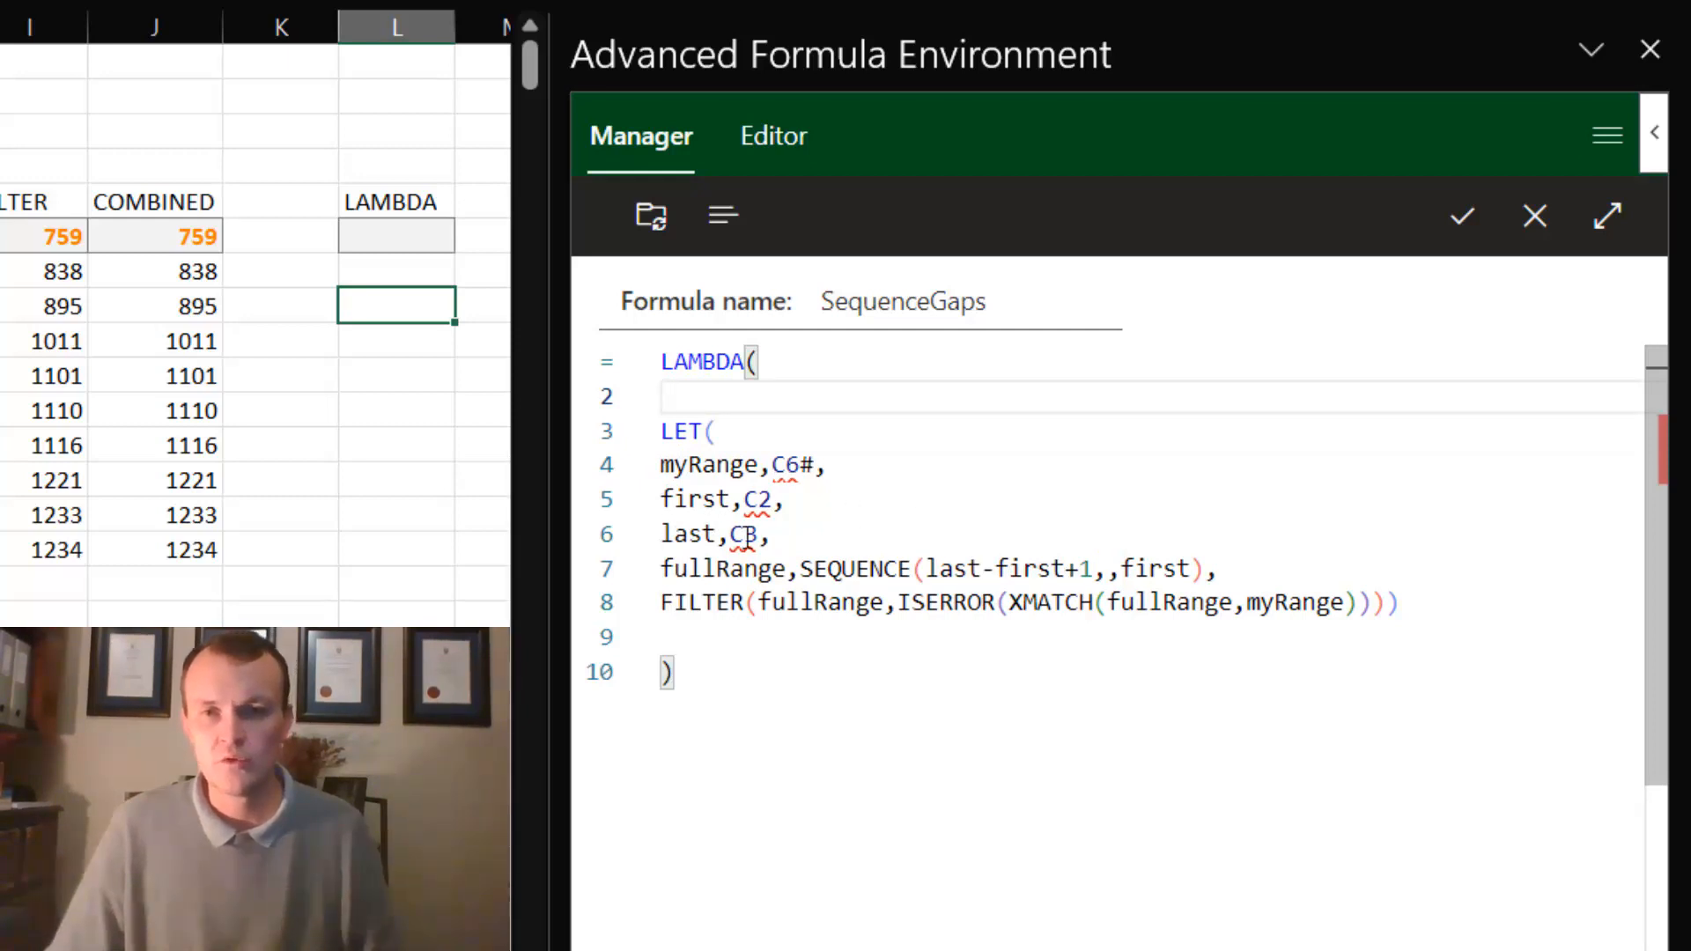
left_click_drag(773, 534, 649, 464)
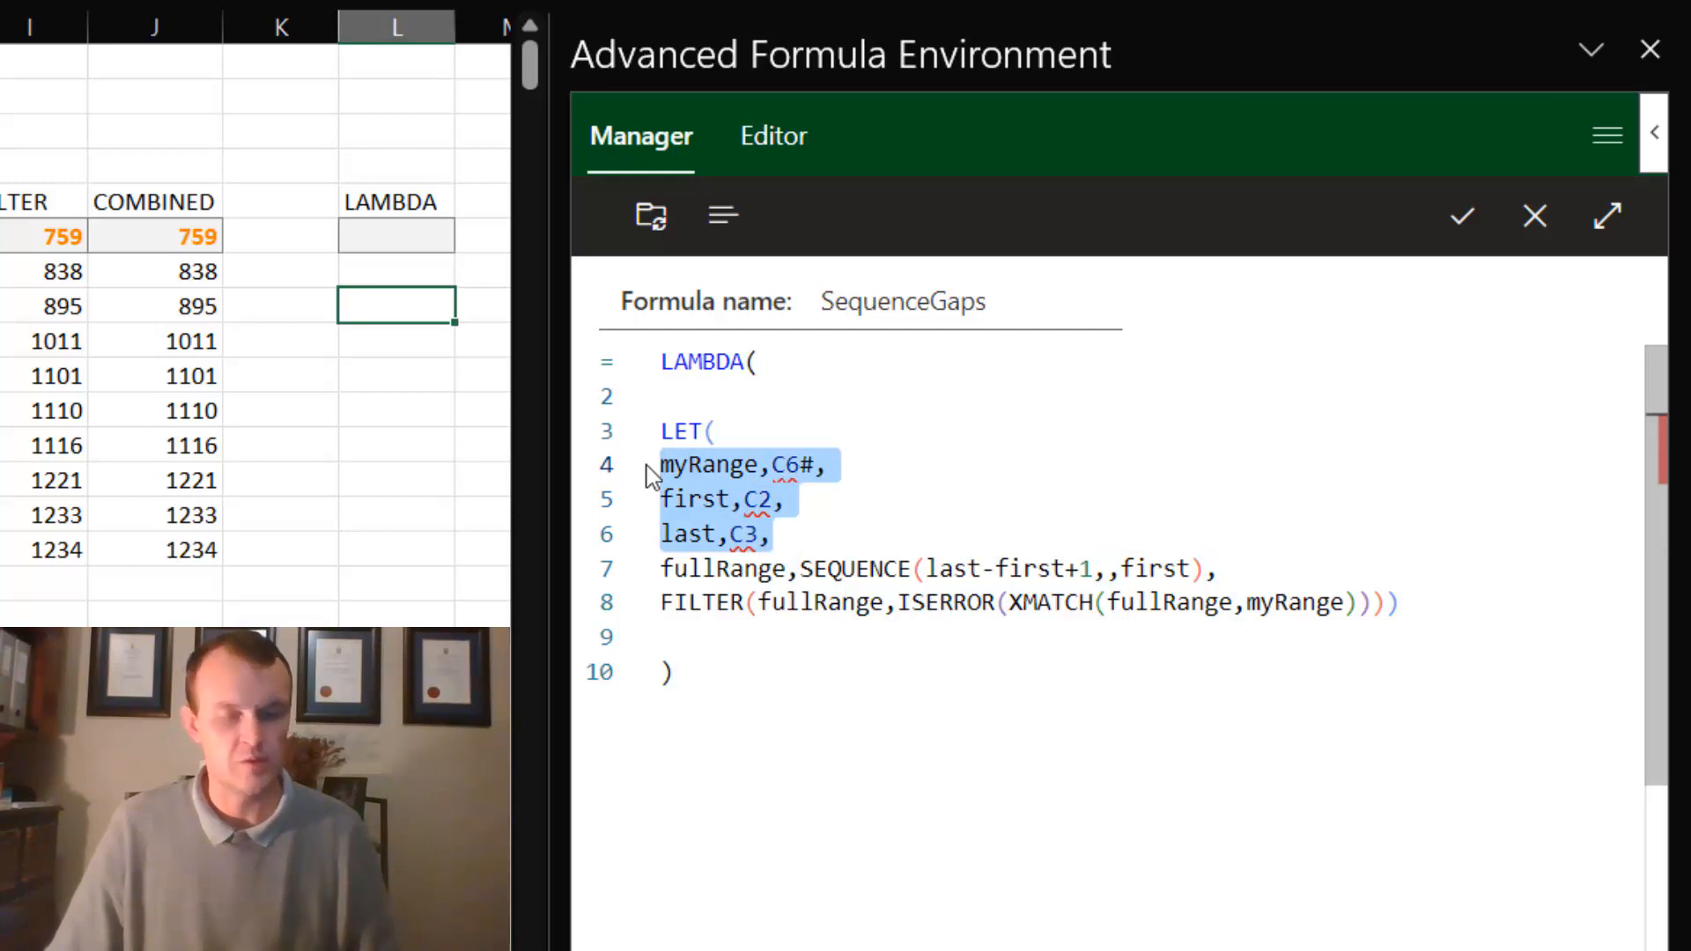
key("ctrl+x")
left_click(686, 394)
key("ctrl+v")
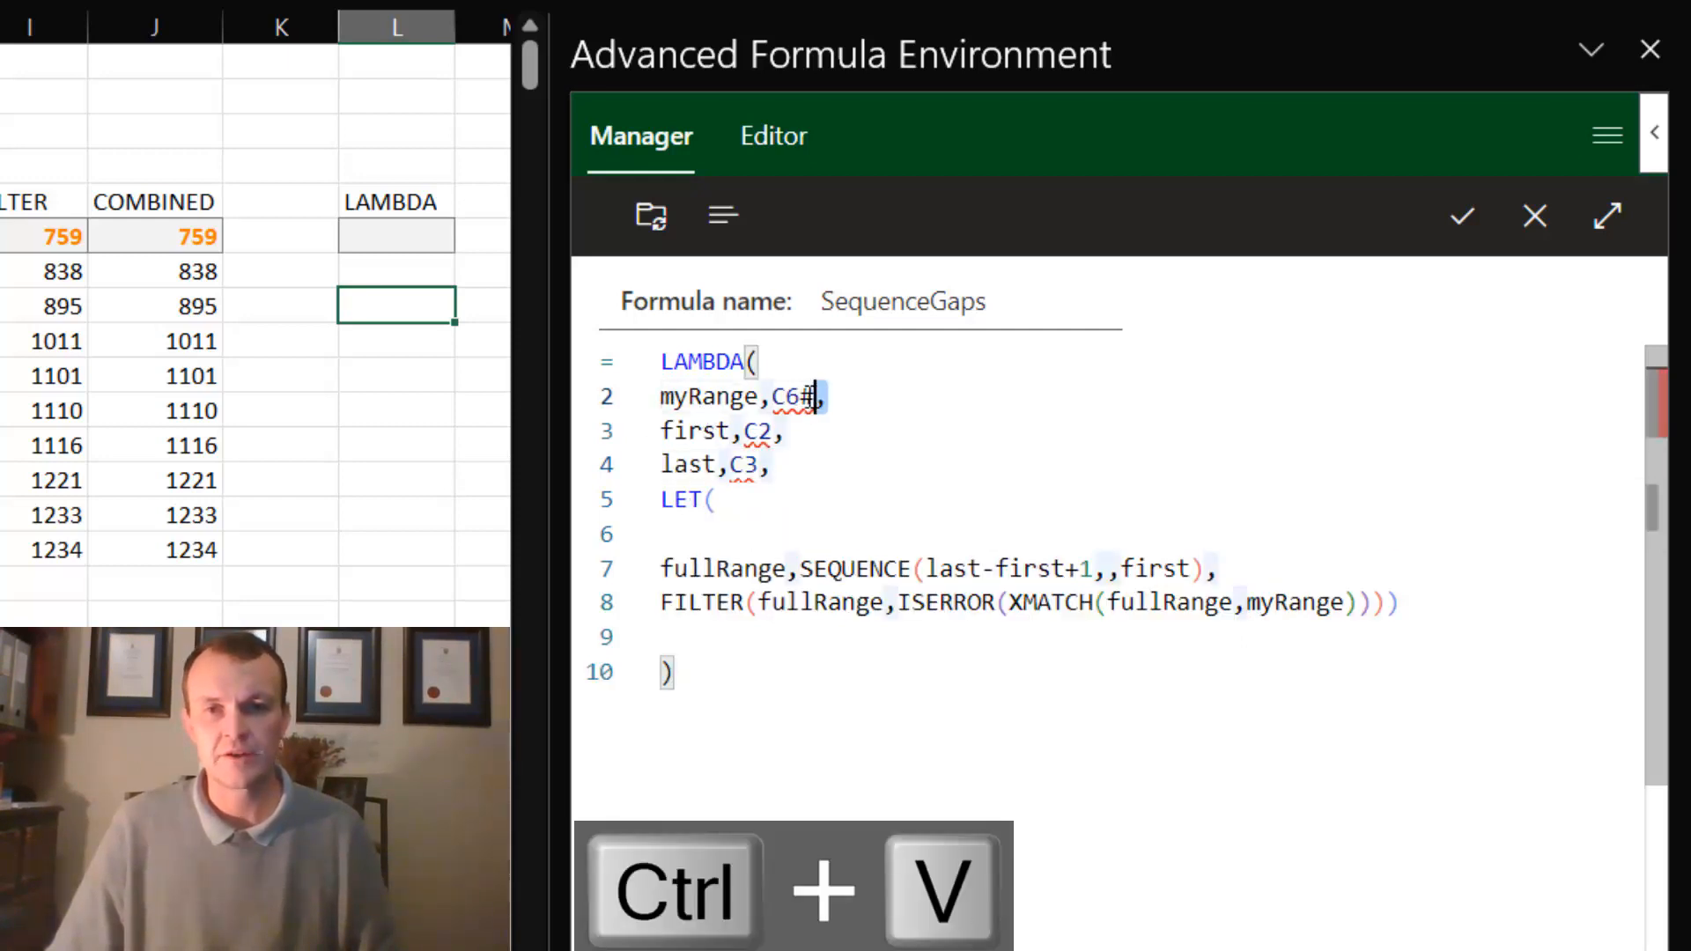
- Remove C6#, C2 and C3 from the three lines so only parameter names remain, and delete the blank line below LET(
left_click_drag(772, 396, 731, 465)
key("Delete")
key("Delete")
left_click(773, 465)
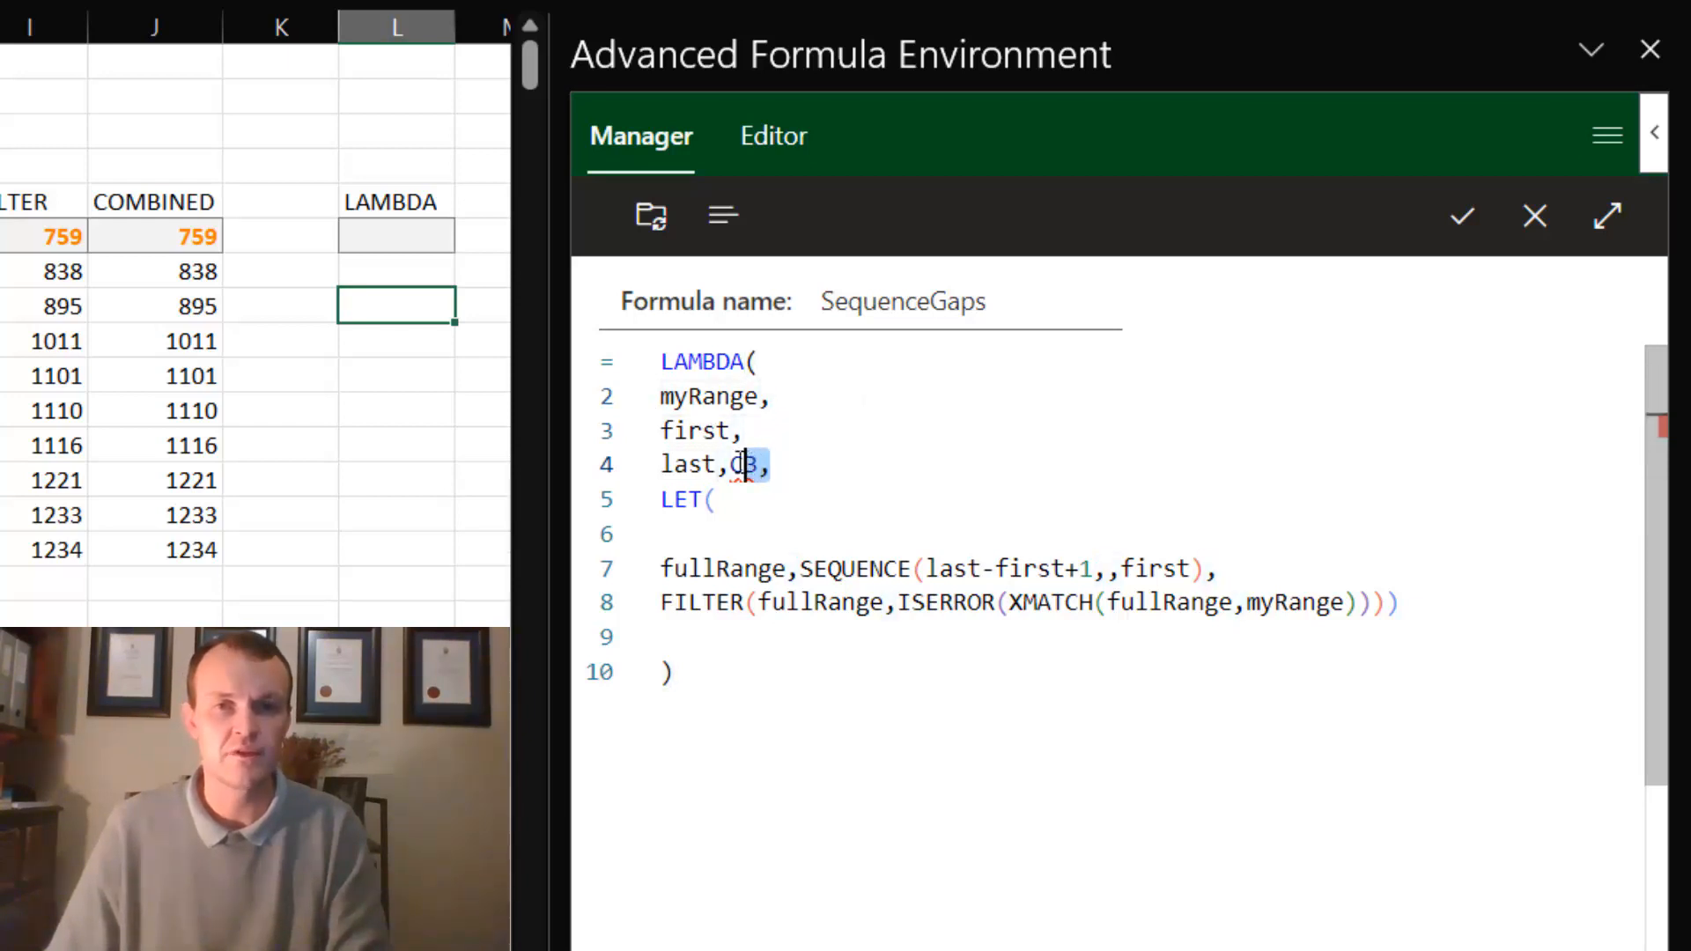
key("Delete")
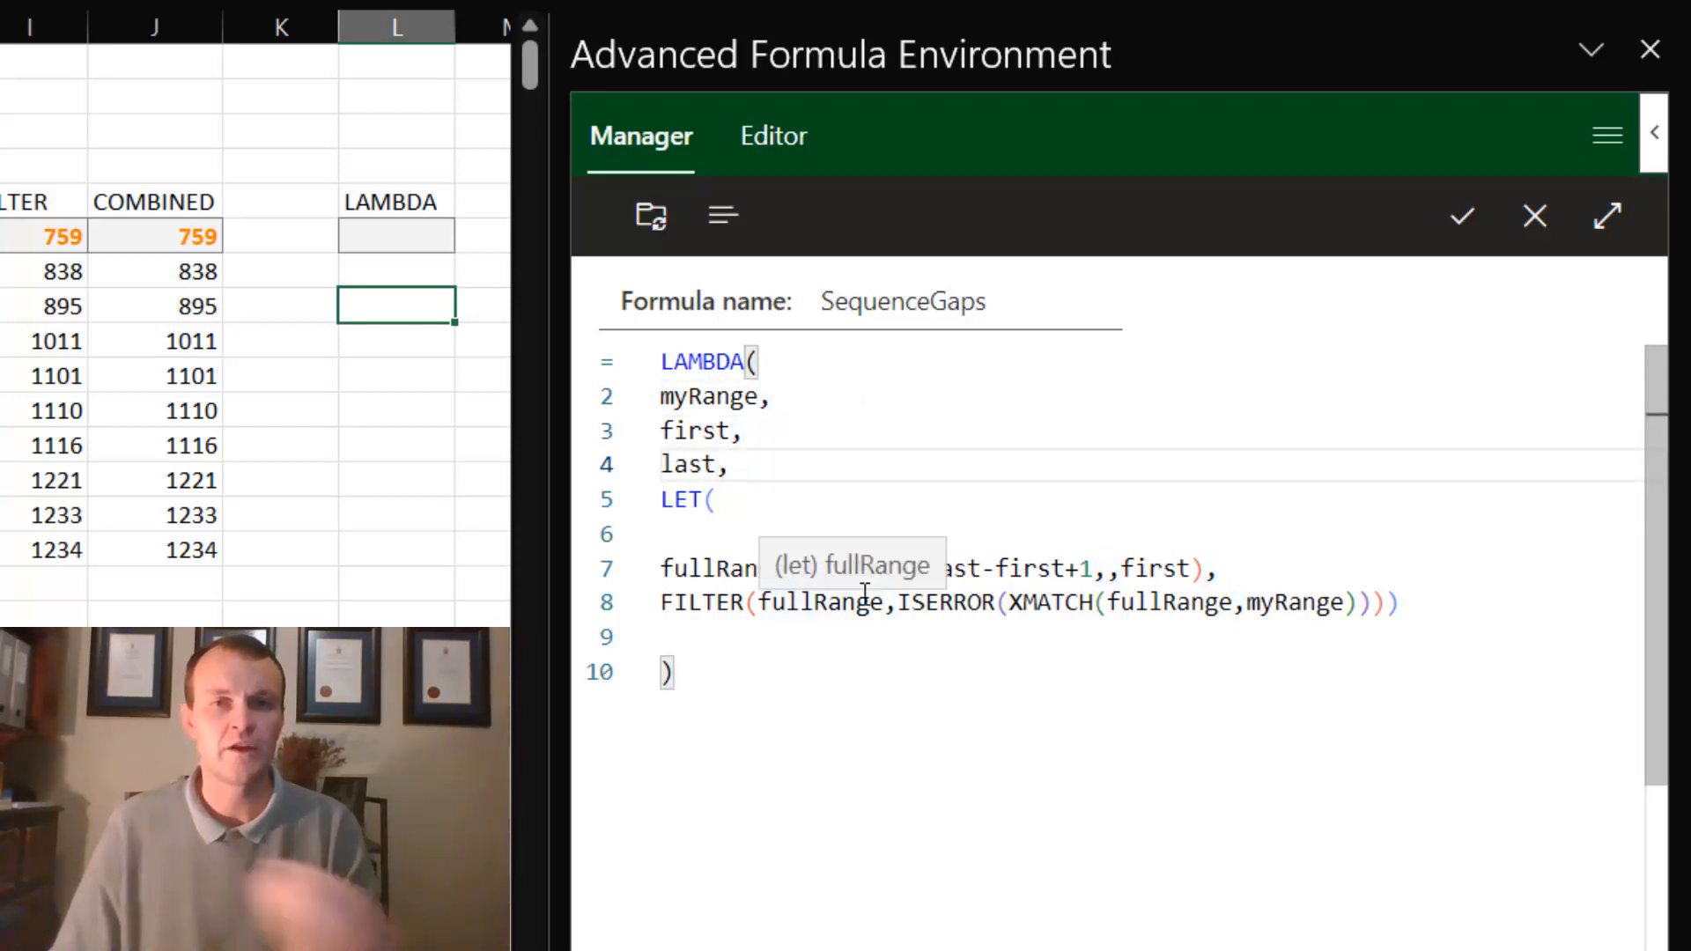
left_click(725, 534)
key("BackSpace")
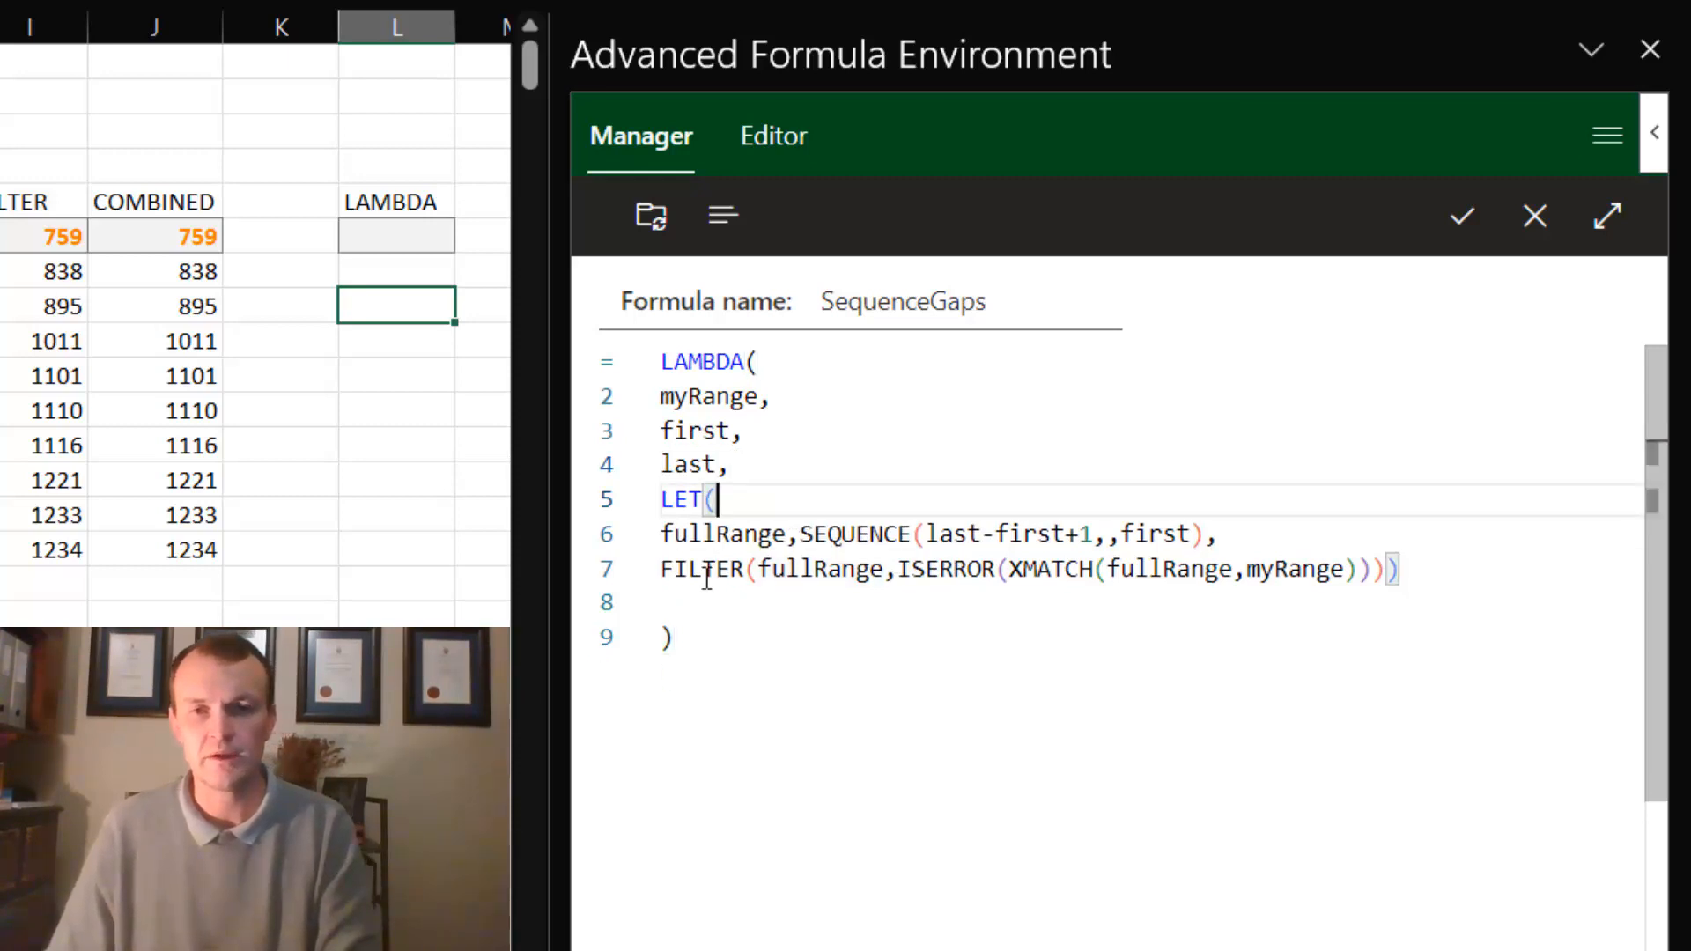
left_click(683, 606)
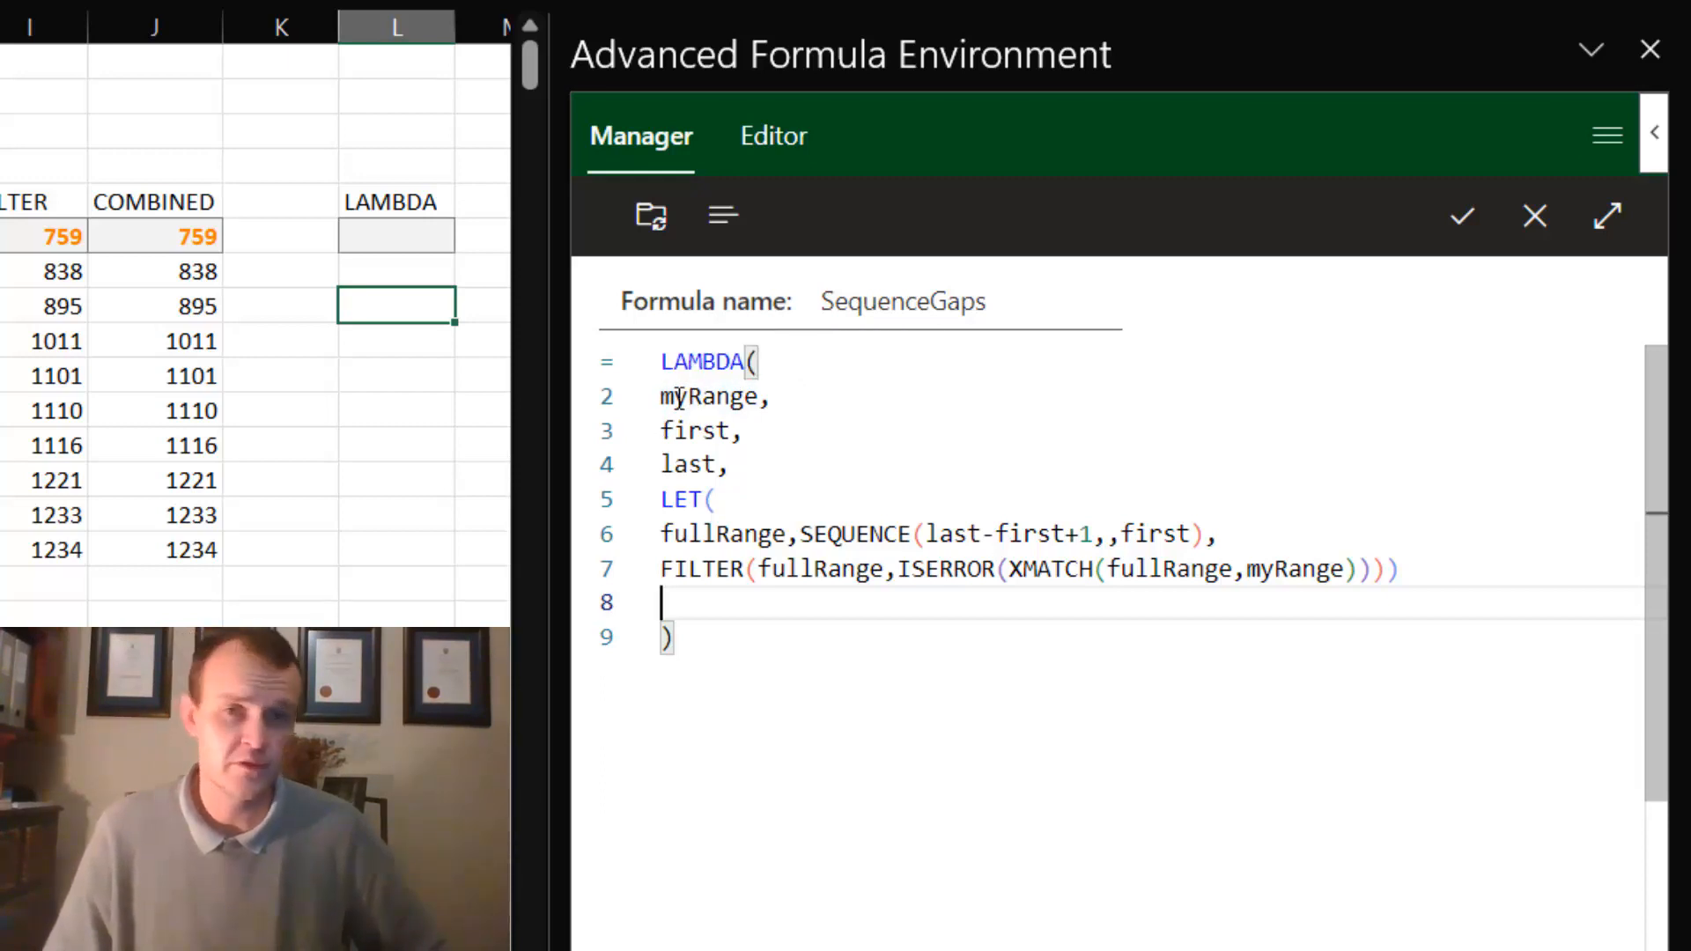
- Make the first and last parameters of the LAMBDA optional by enclosing each name in square brackets
left_click(662, 430)
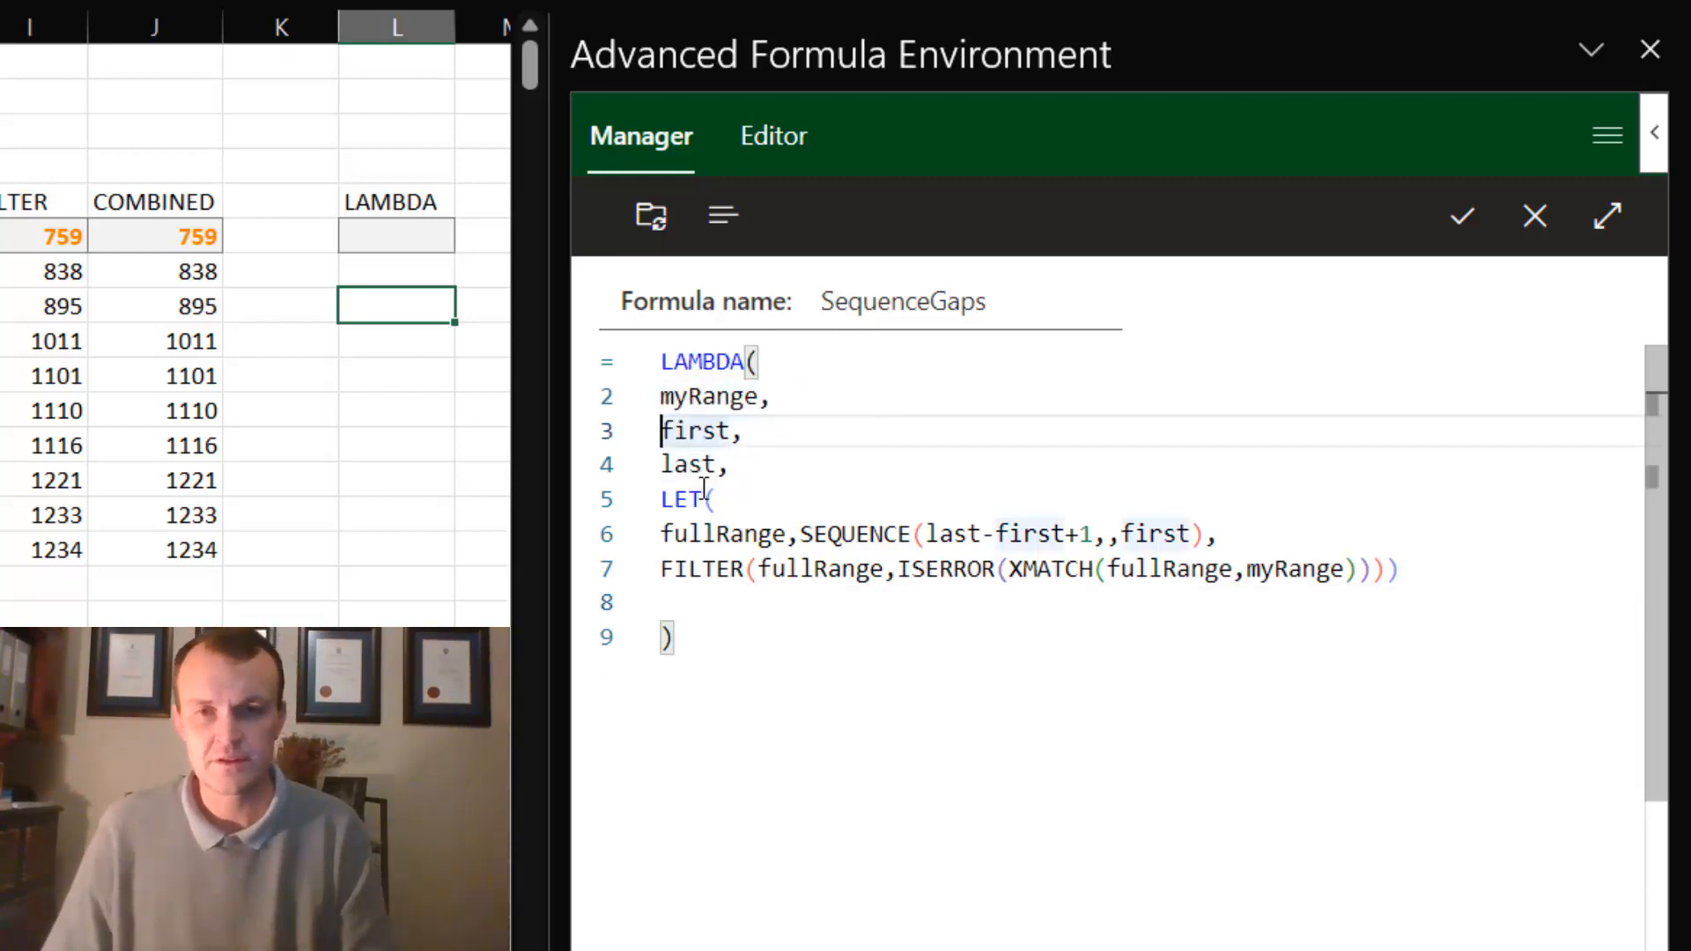
type("[")
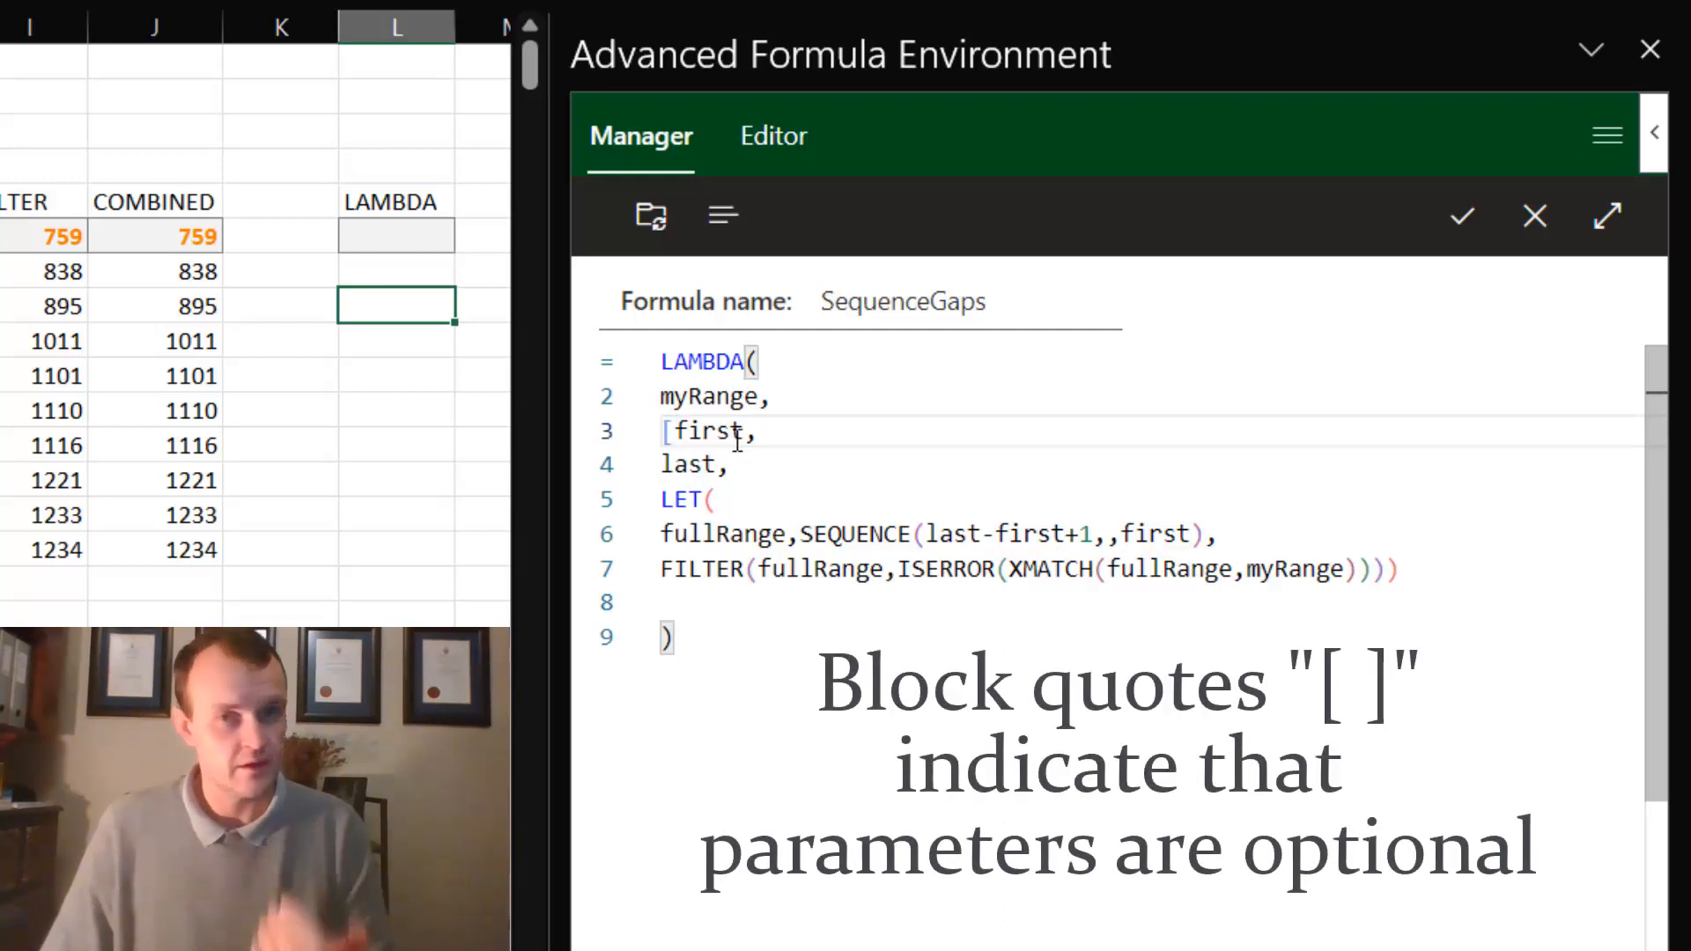
left_click(745, 433)
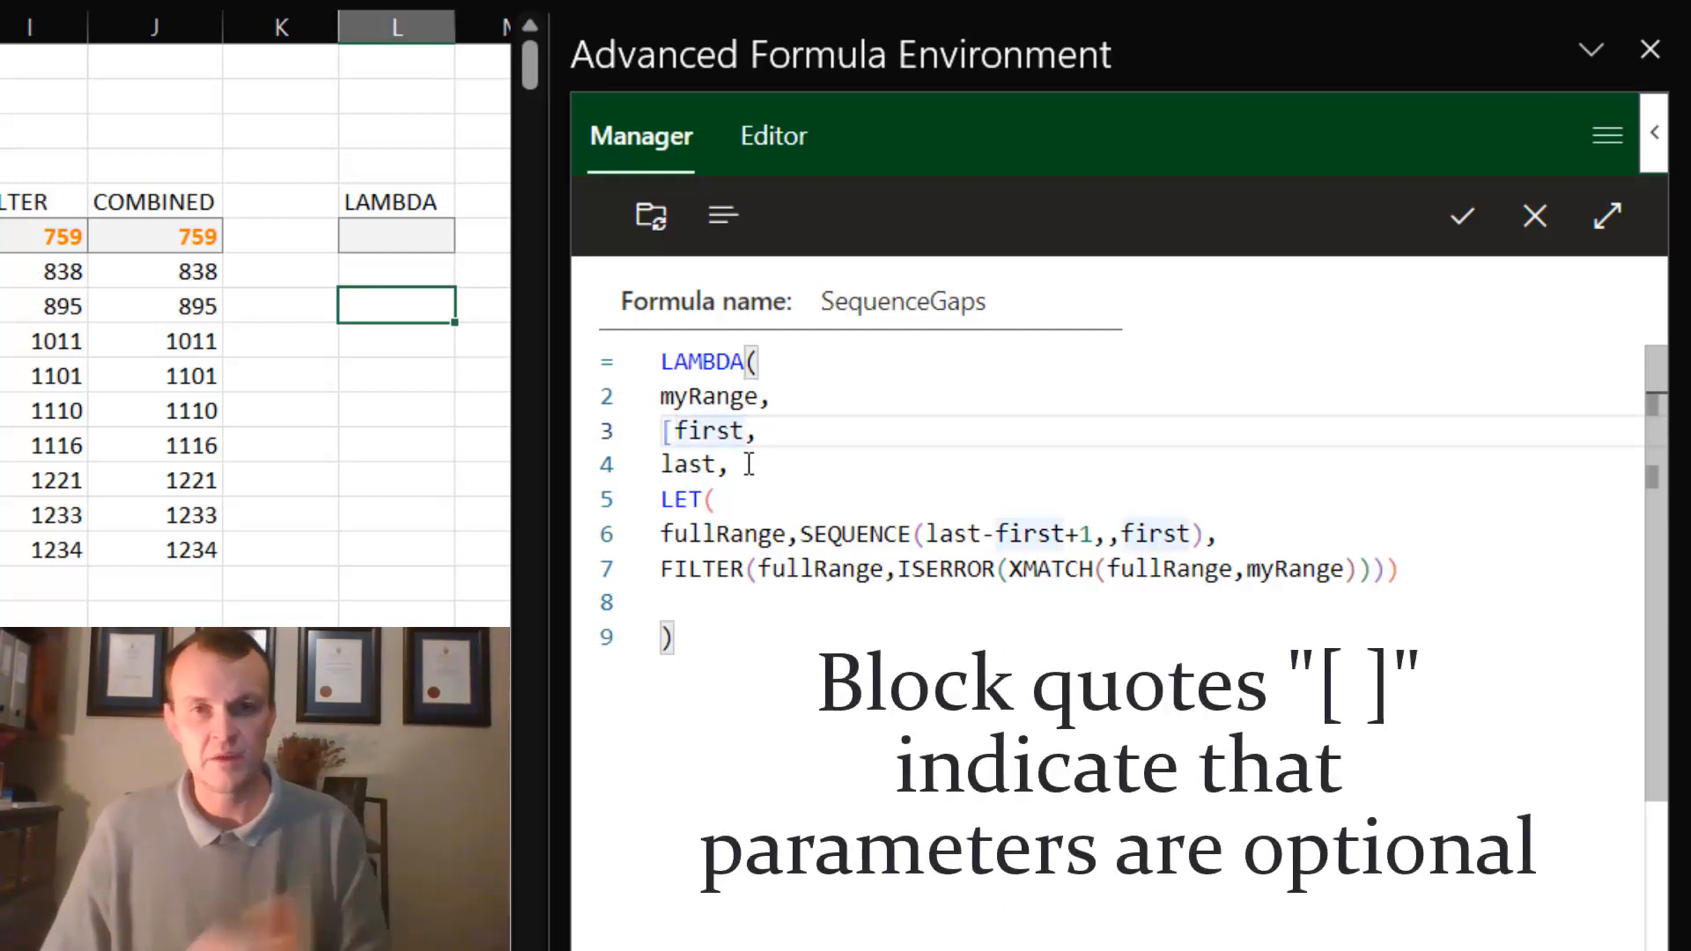
type("]")
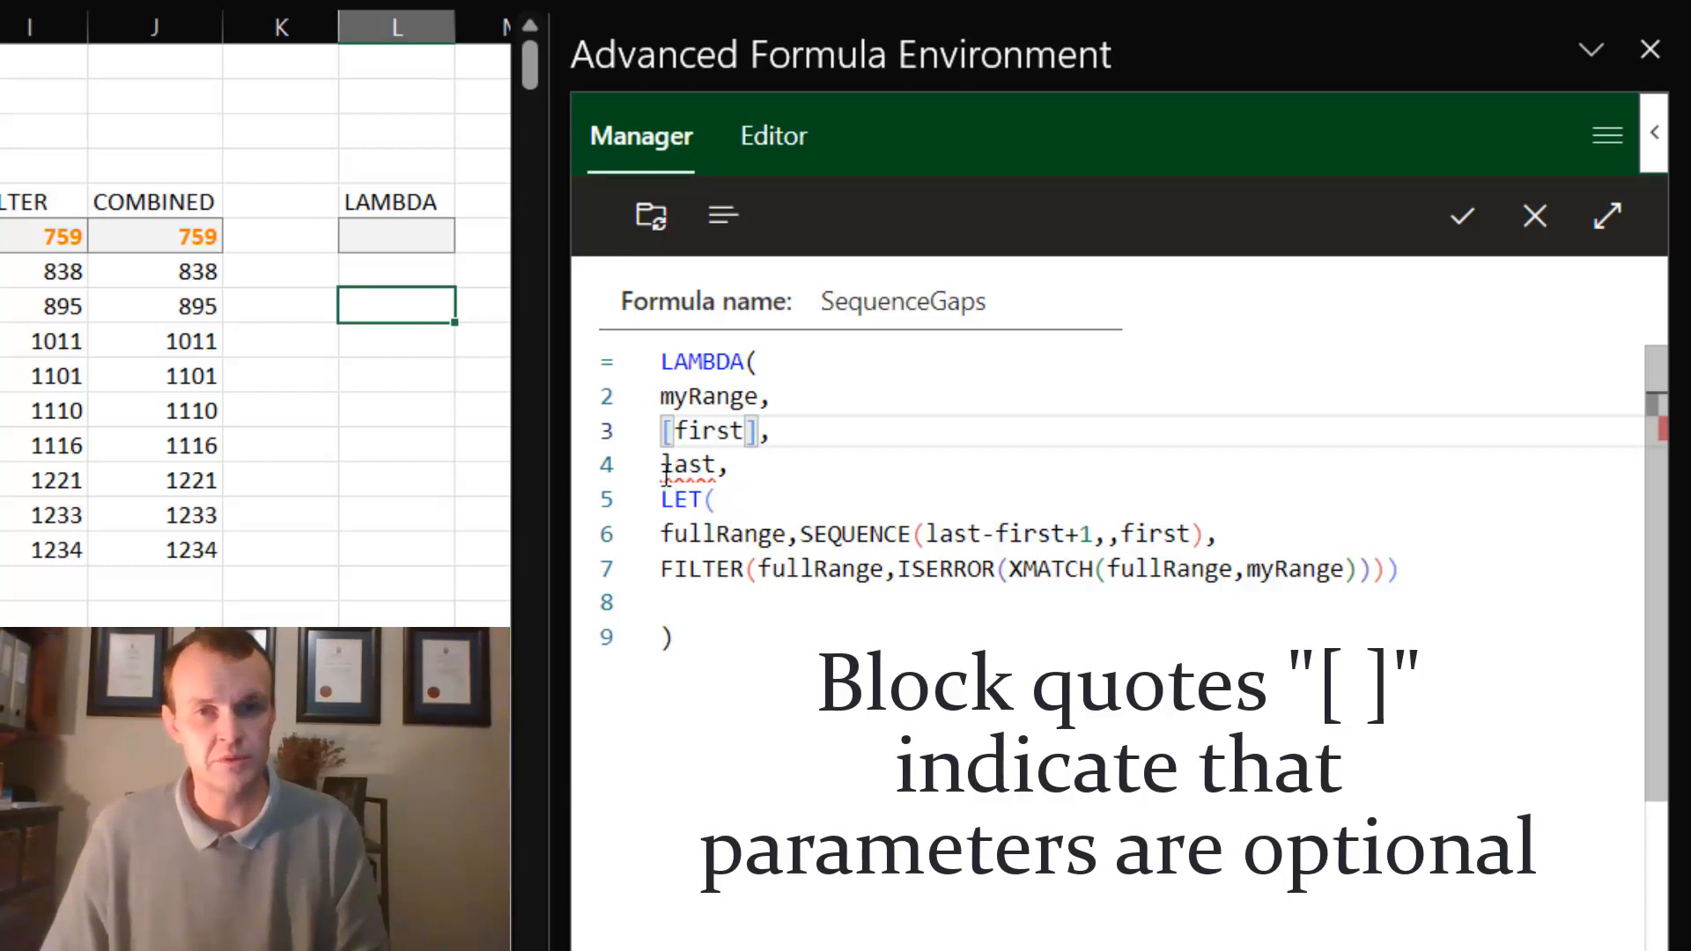
left_click(663, 464)
type("[")
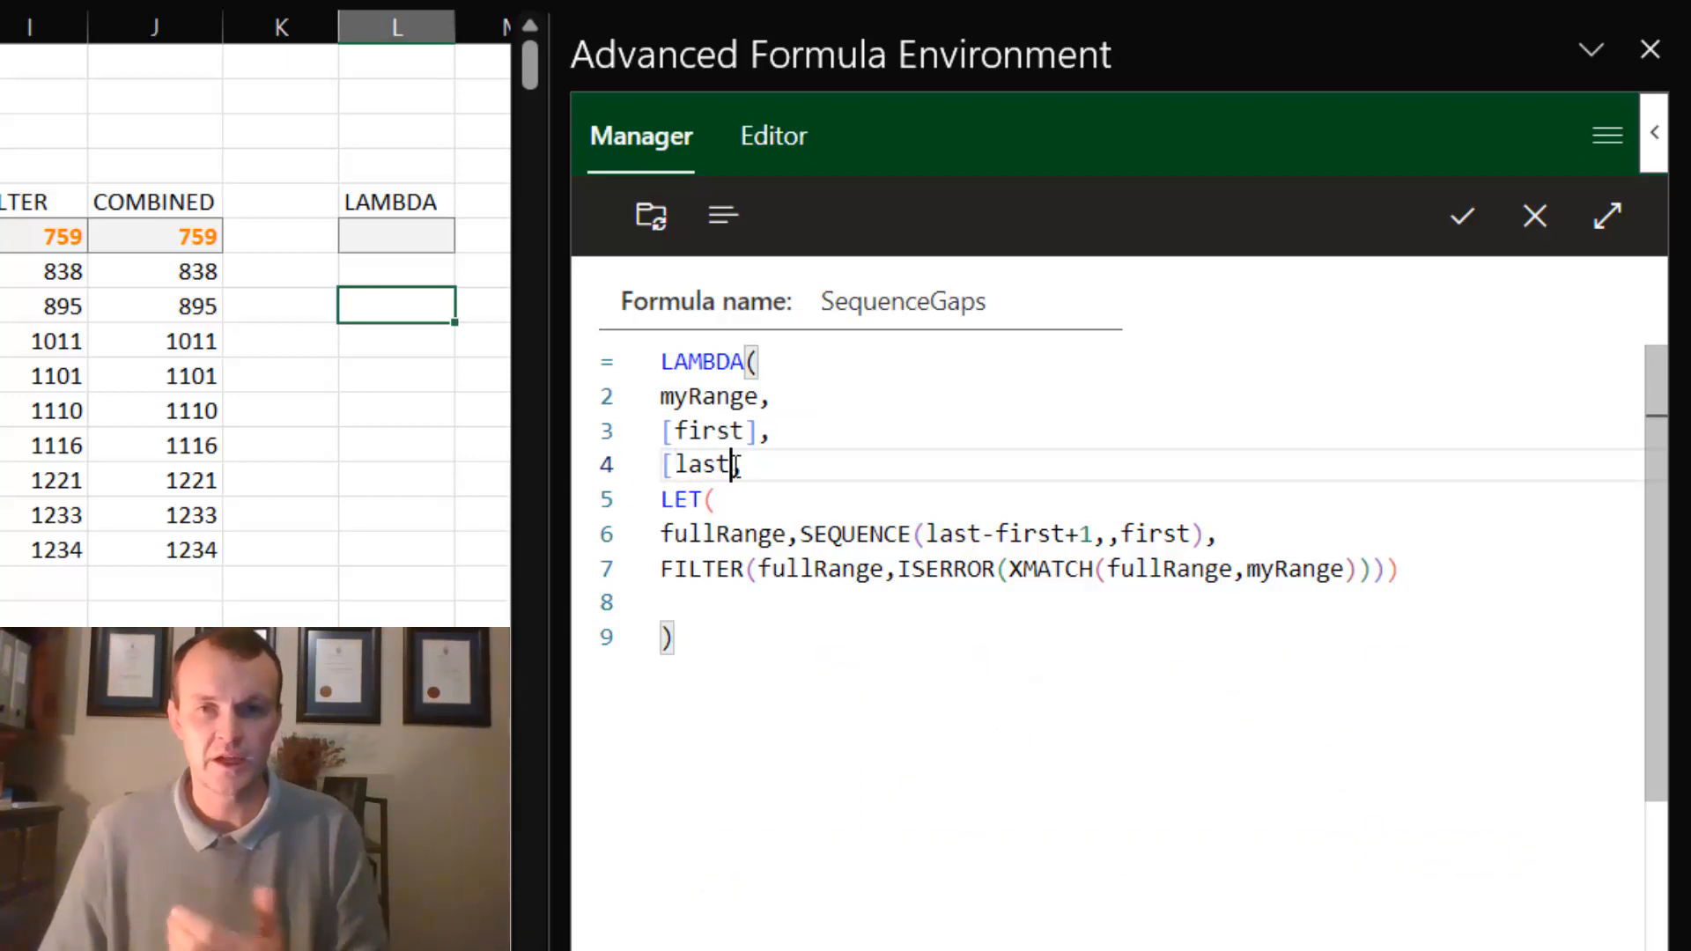
type("],")
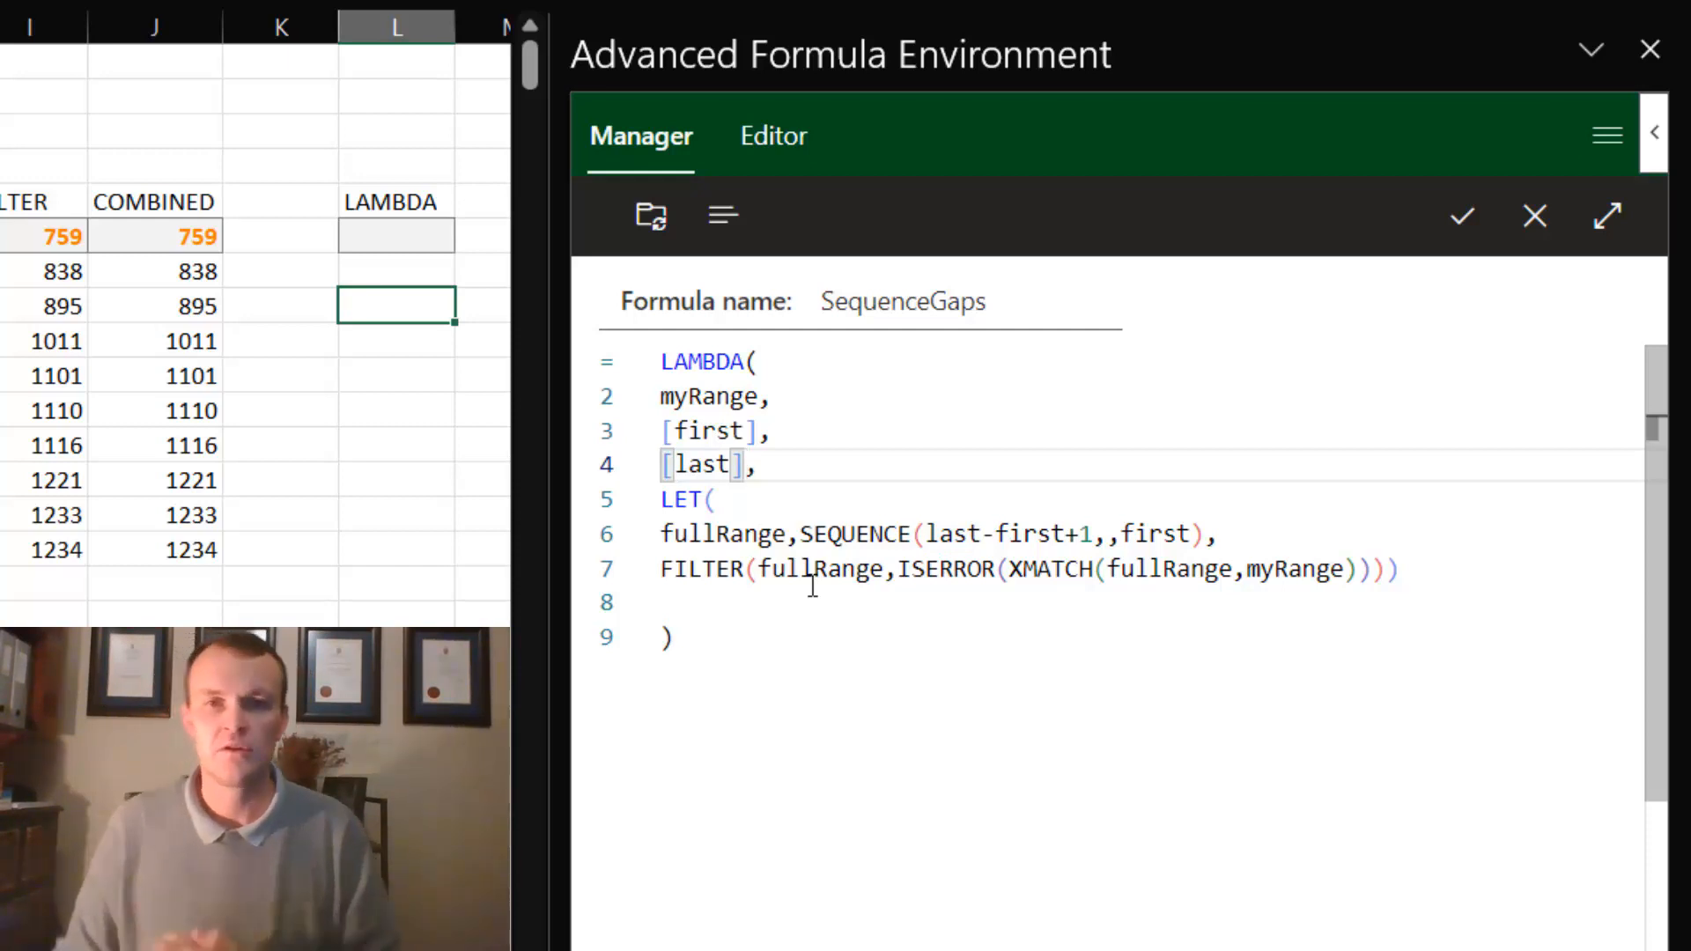
- Rename the two optional LAMBDA parameters to start and end
left_click(716, 499)
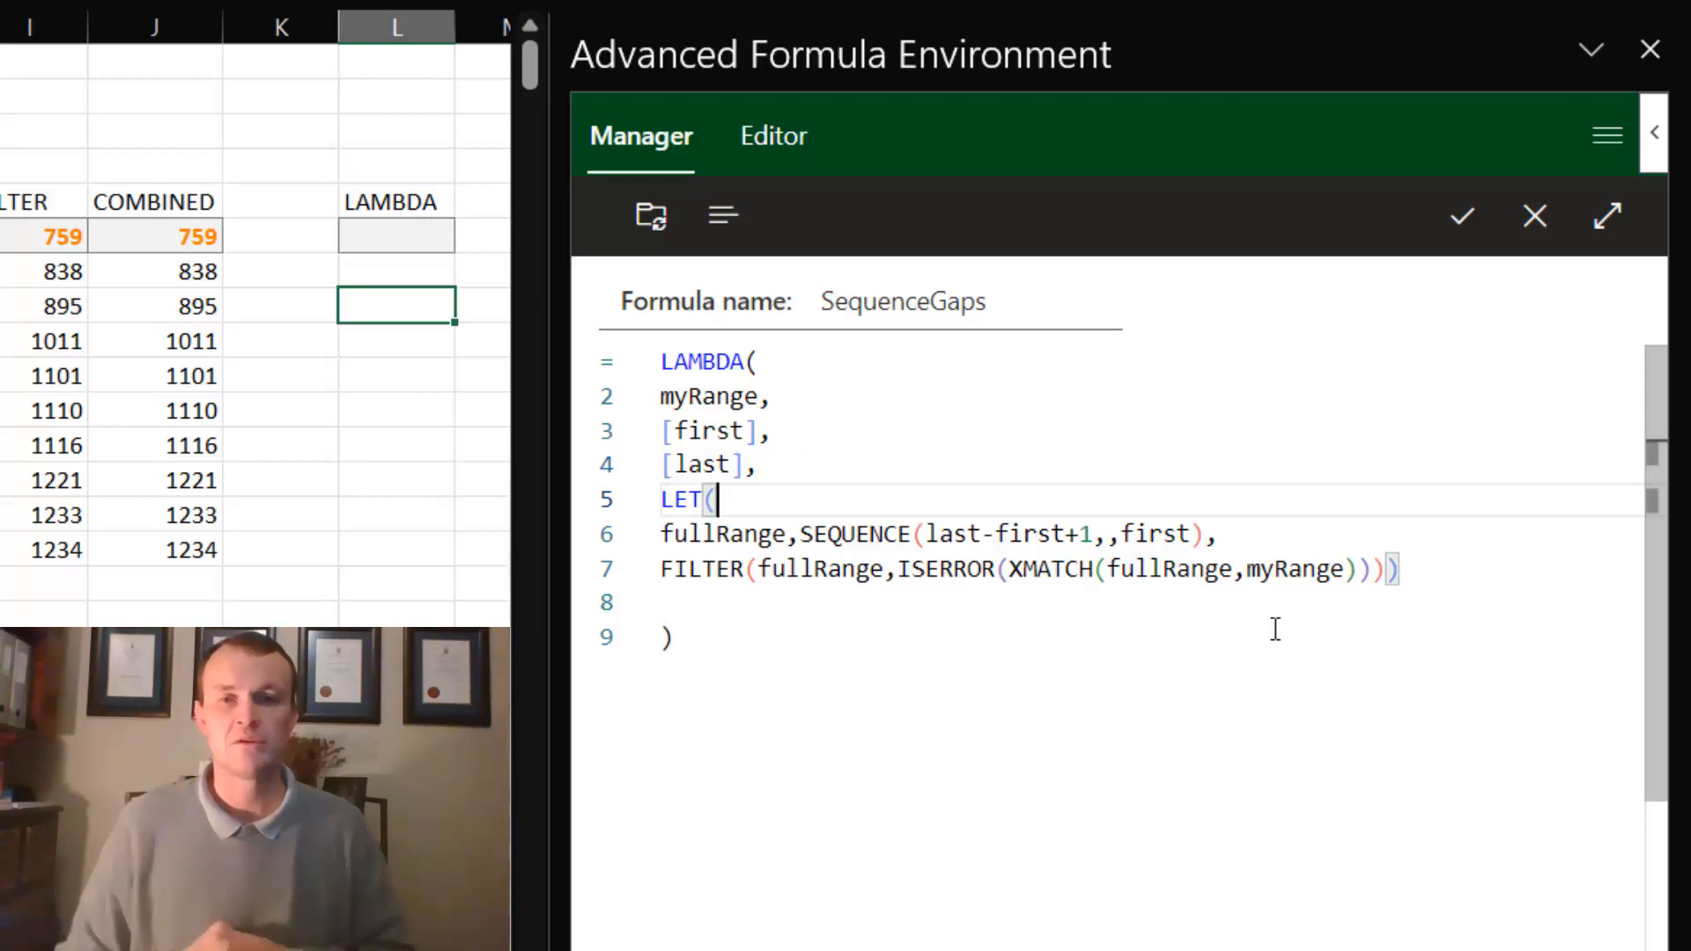
double_click(709, 431)
type("start")
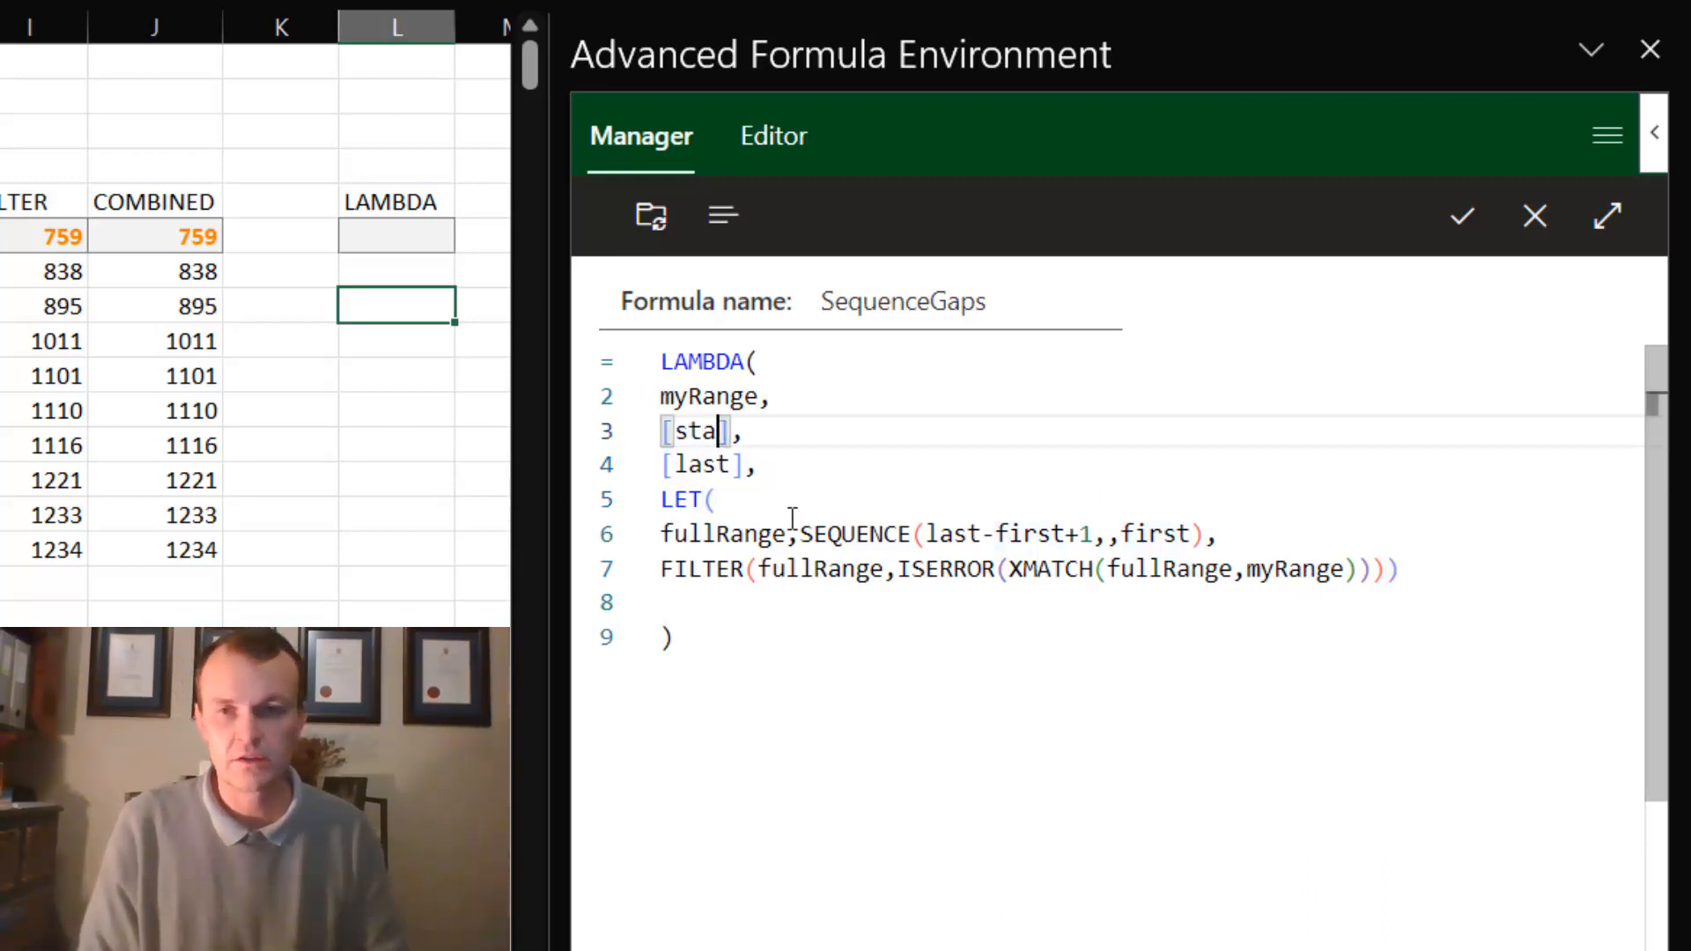
double_click(702, 464)
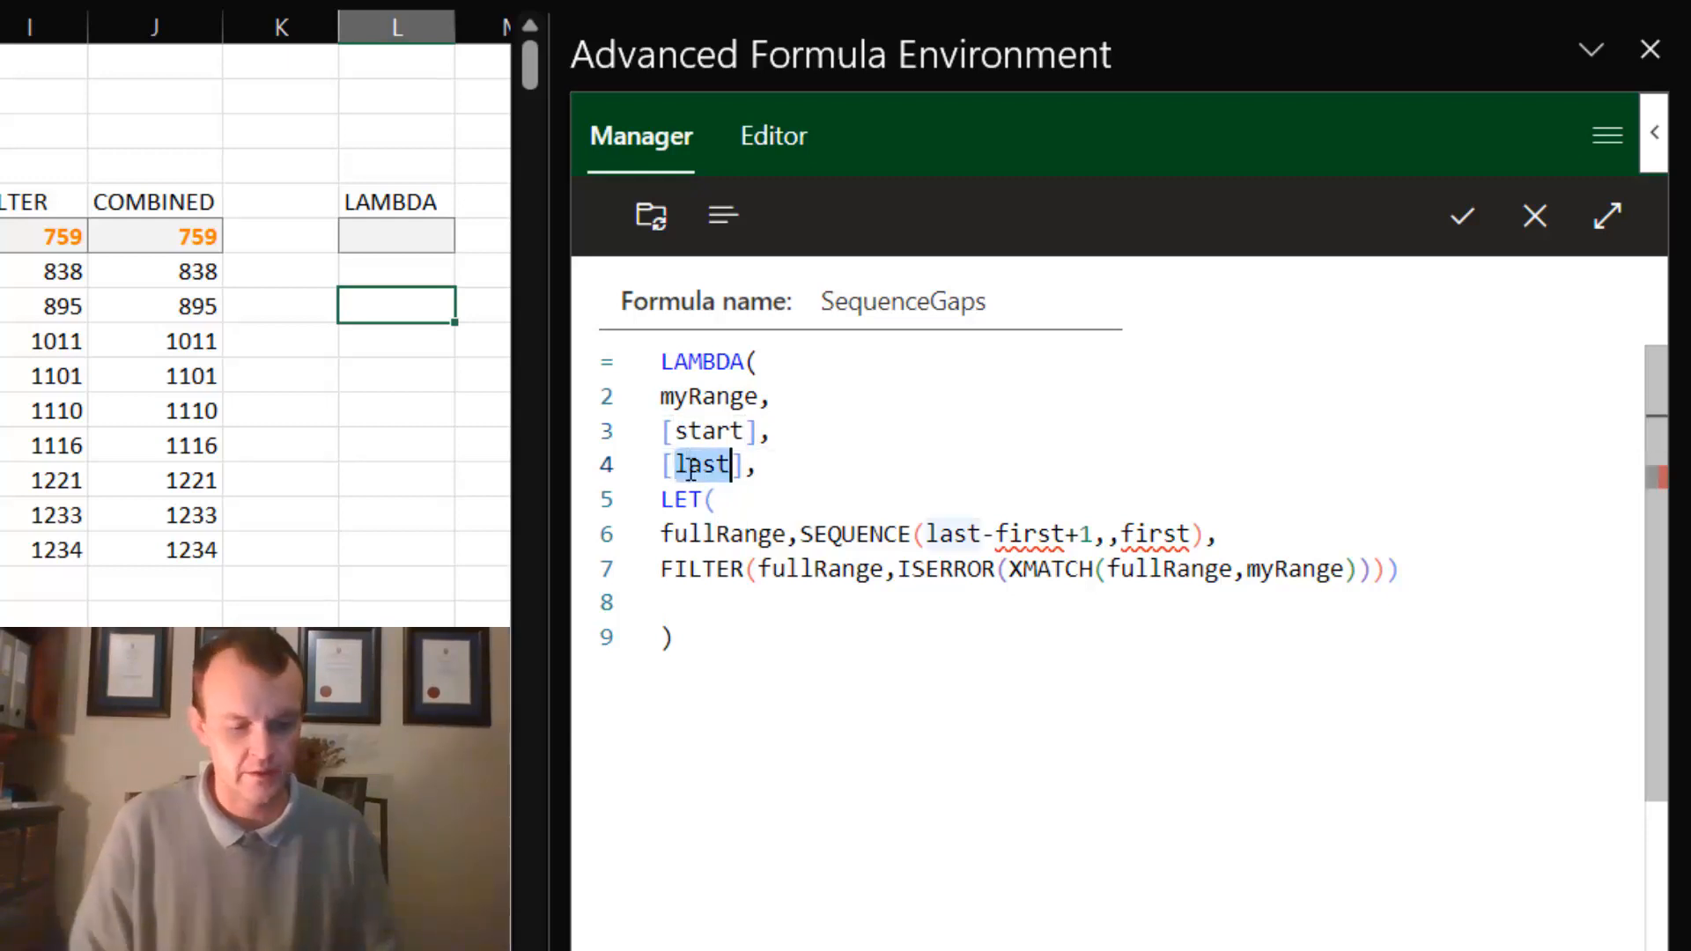
type("end")
- Add a line below LET( that defines the variable first with an IF function
left_click(733, 499)
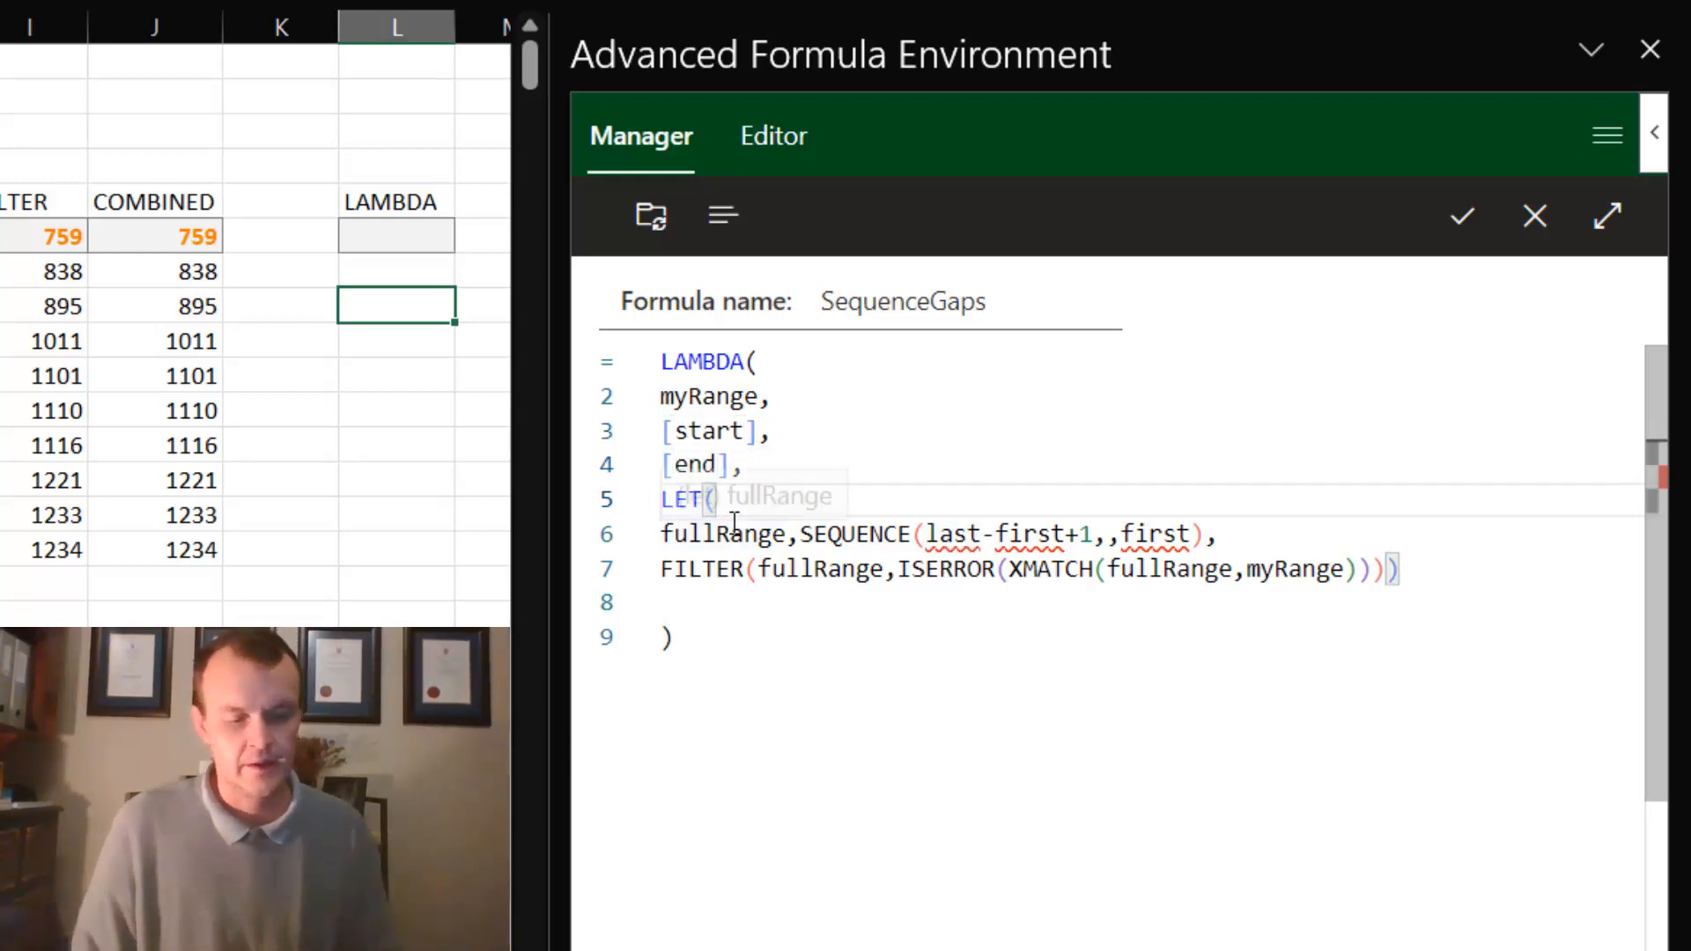
key("Return")
left_click(679, 537)
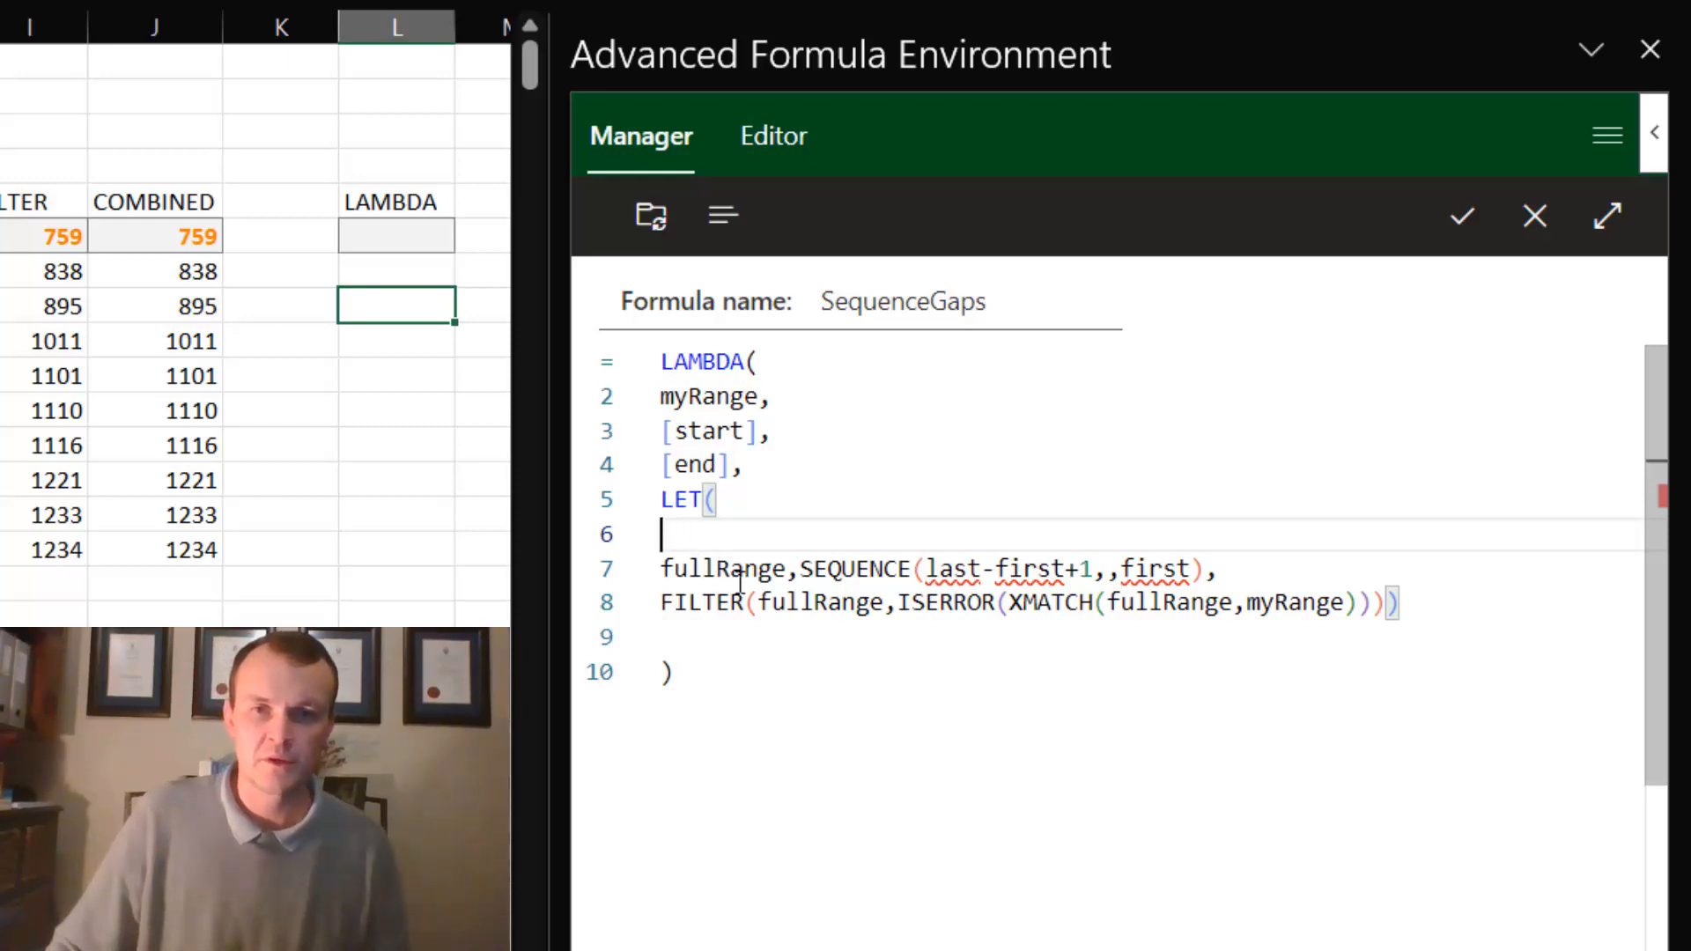
type("first")
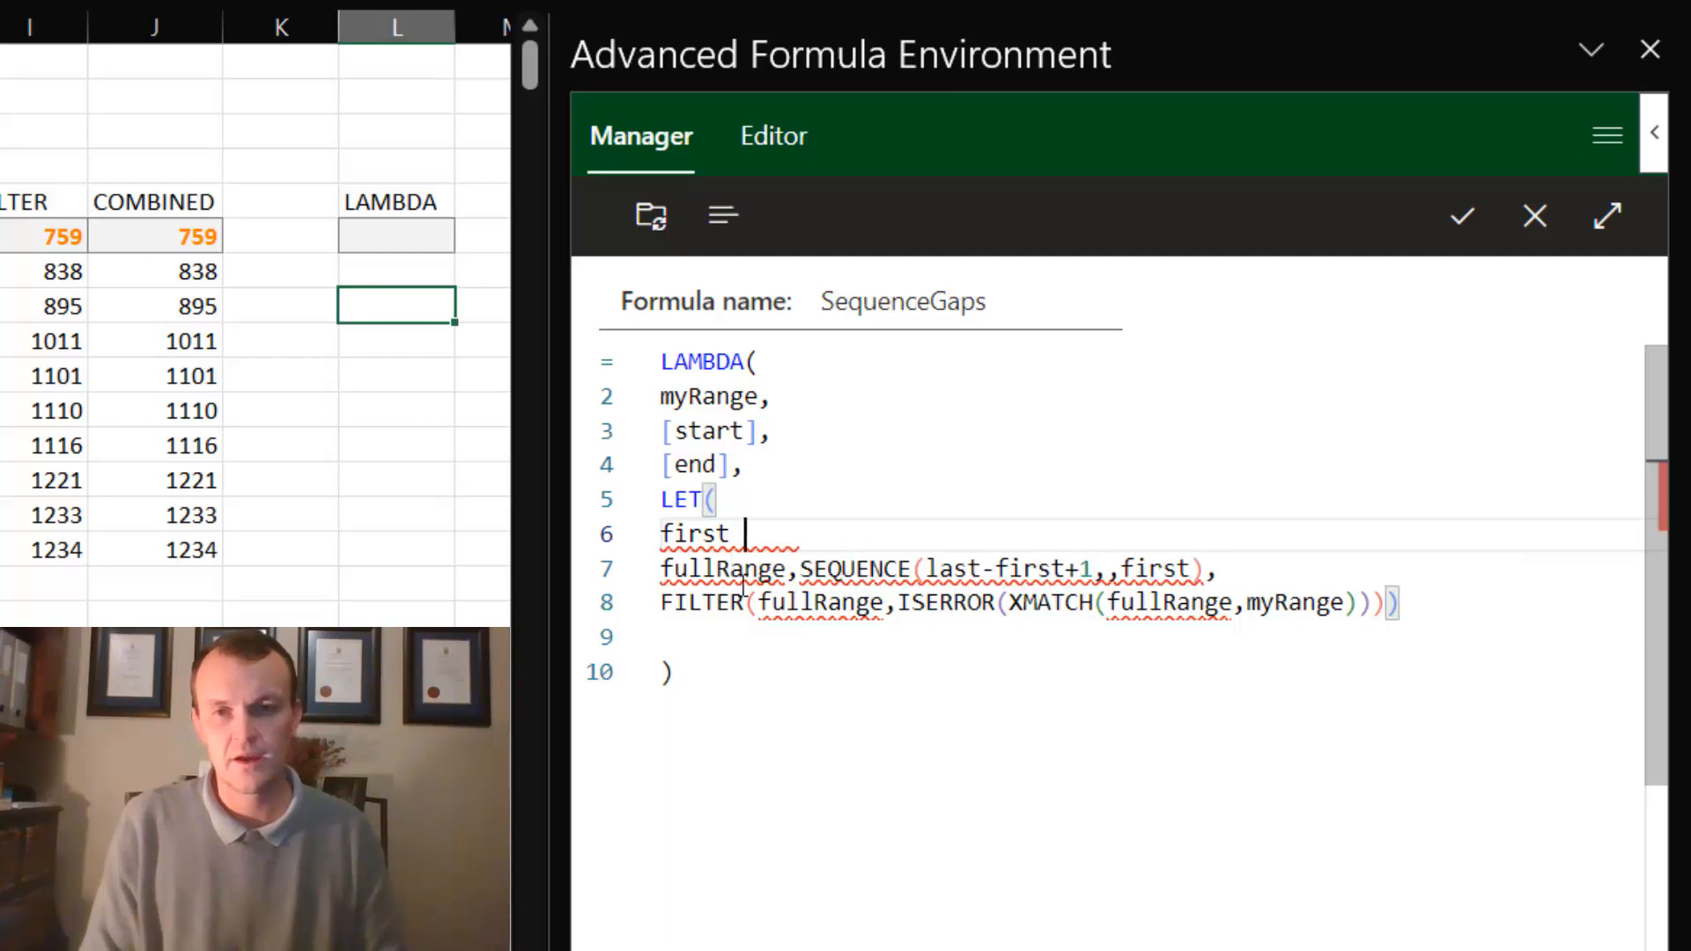
key("BackSpace")
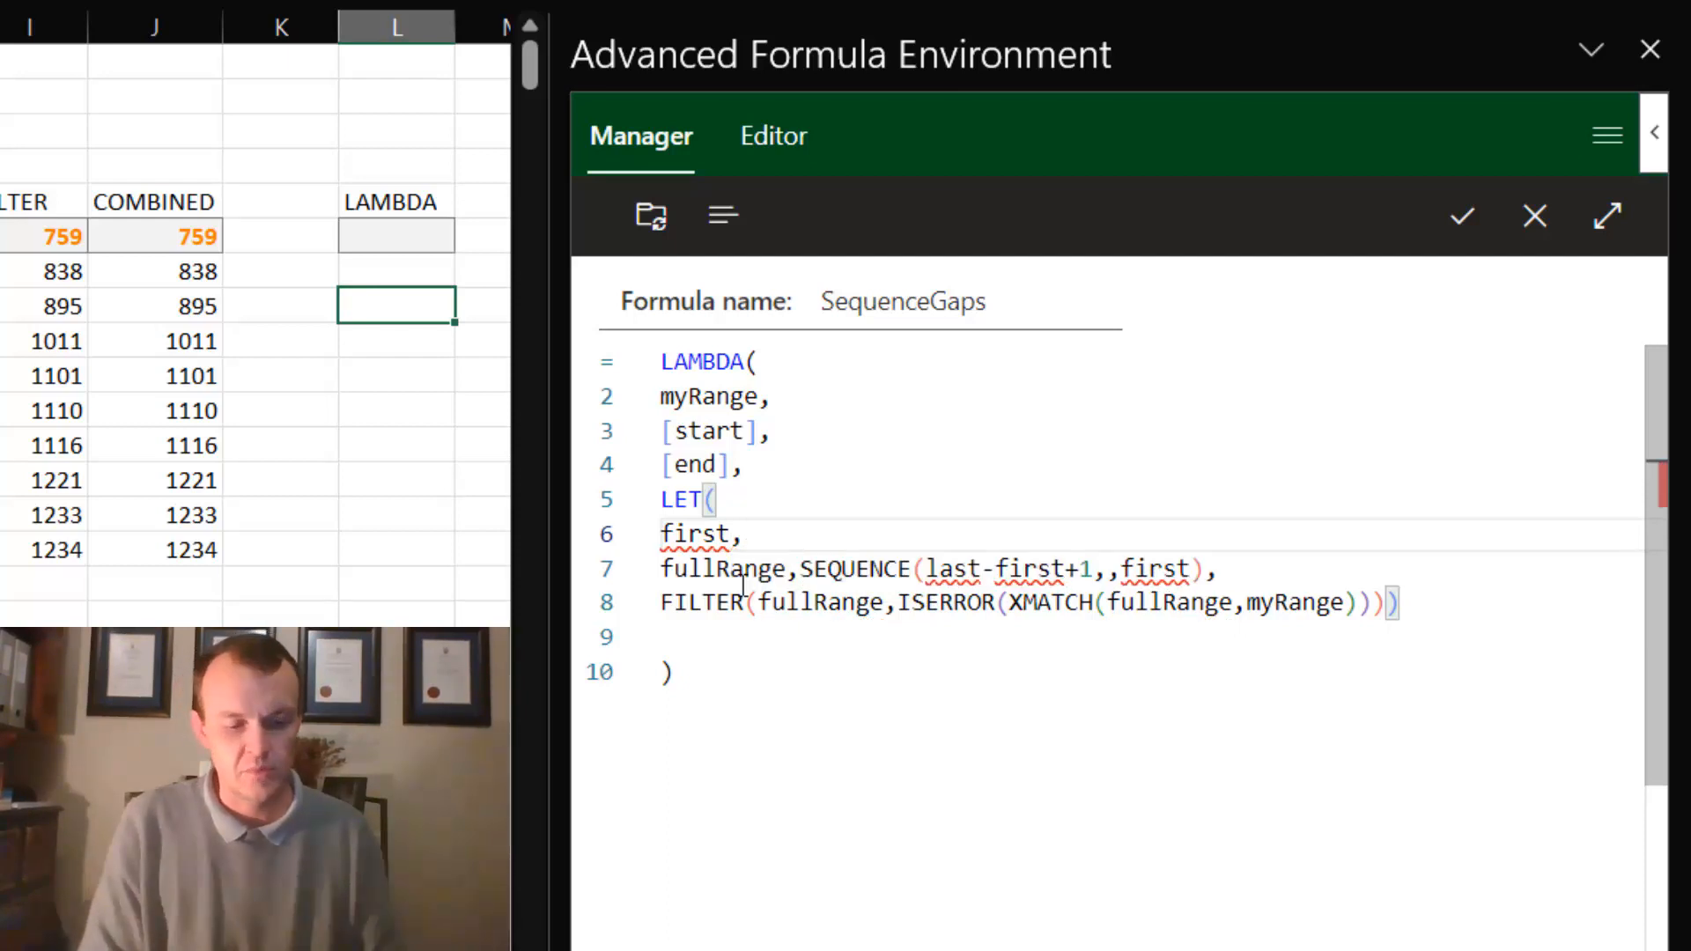
type(",if(")
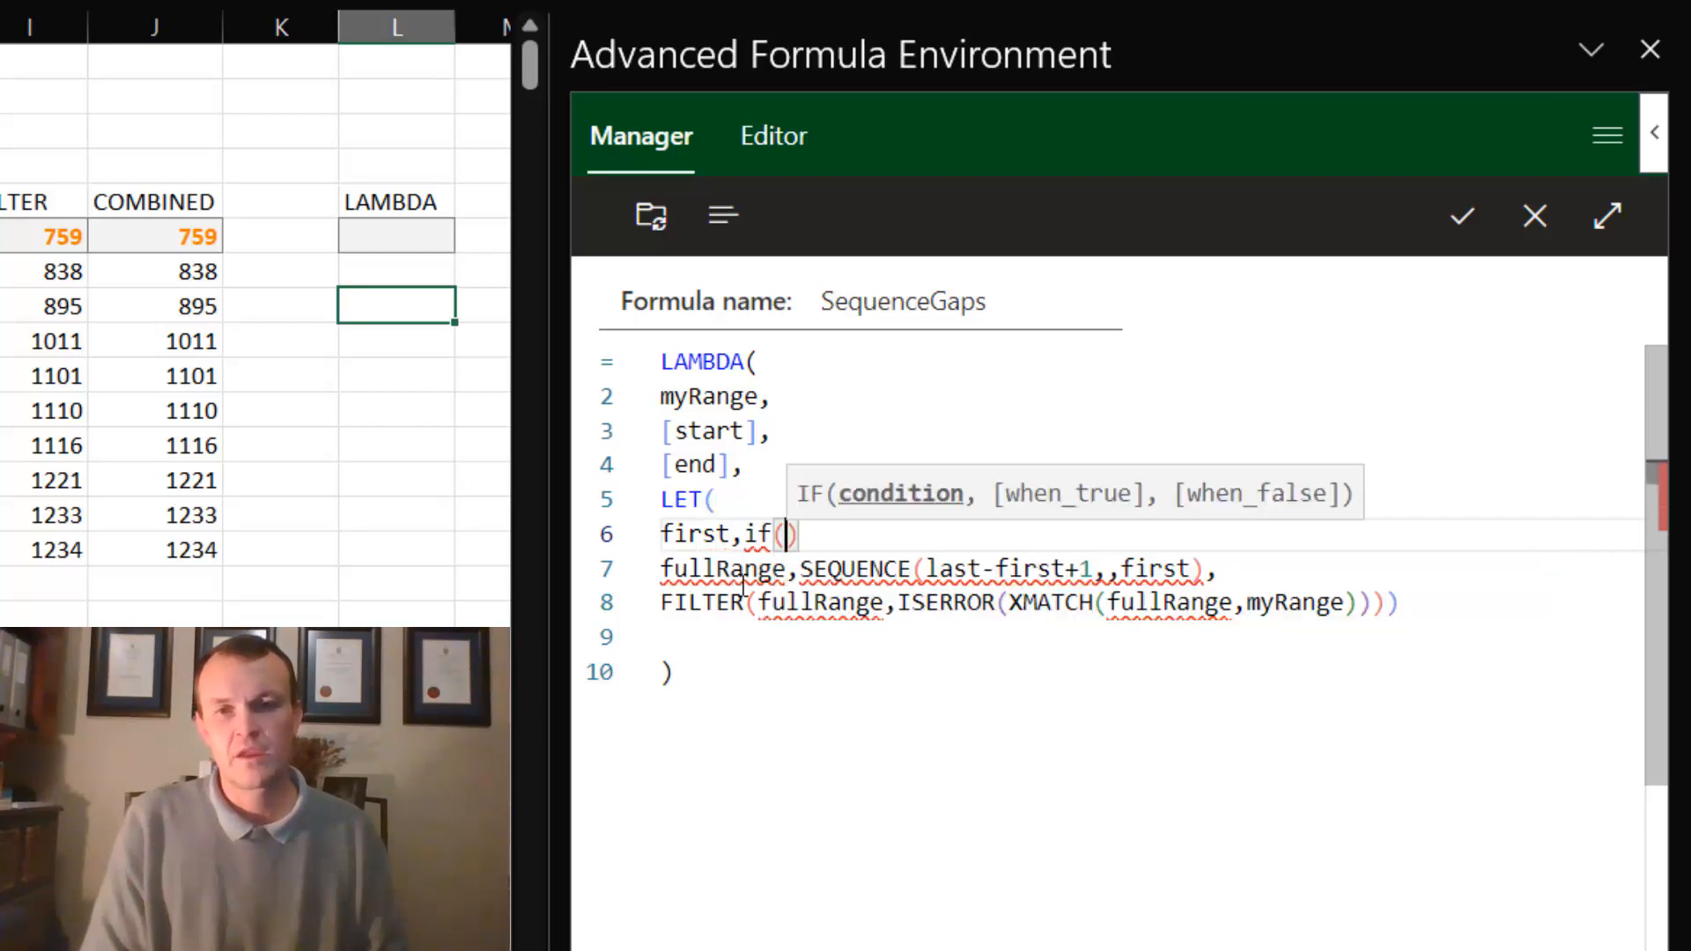
type("iso")
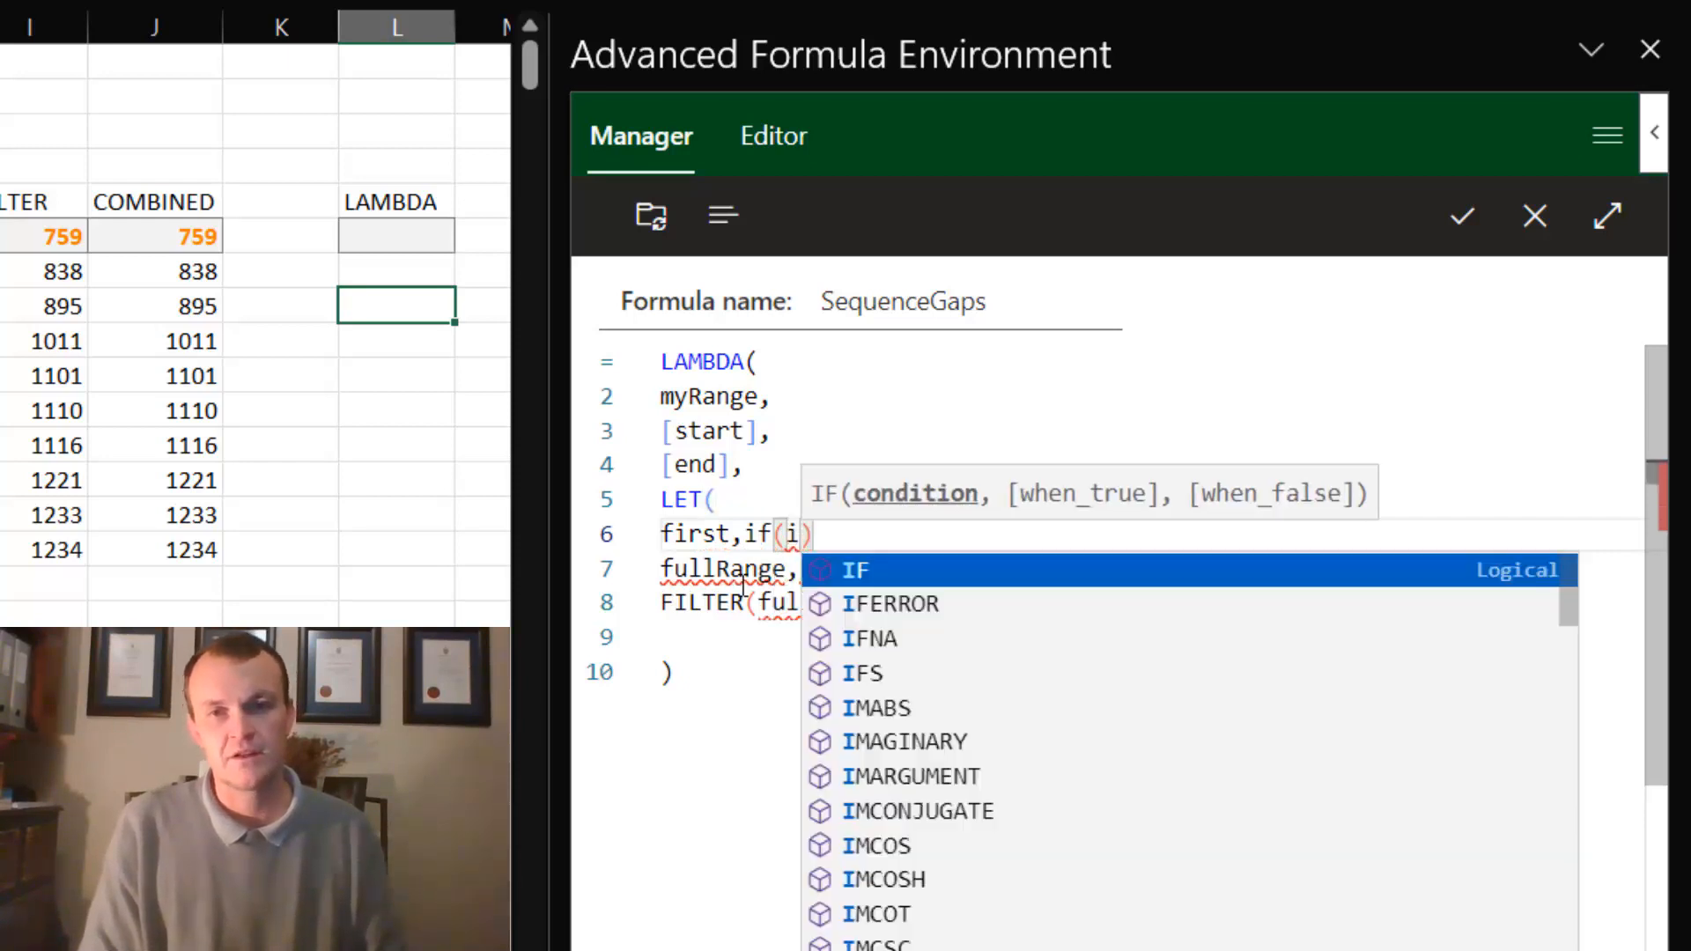
type("m")
- Set the condition of the IF in the first variable to ISOMITTED with the start parameter as its argument
key("Tab")
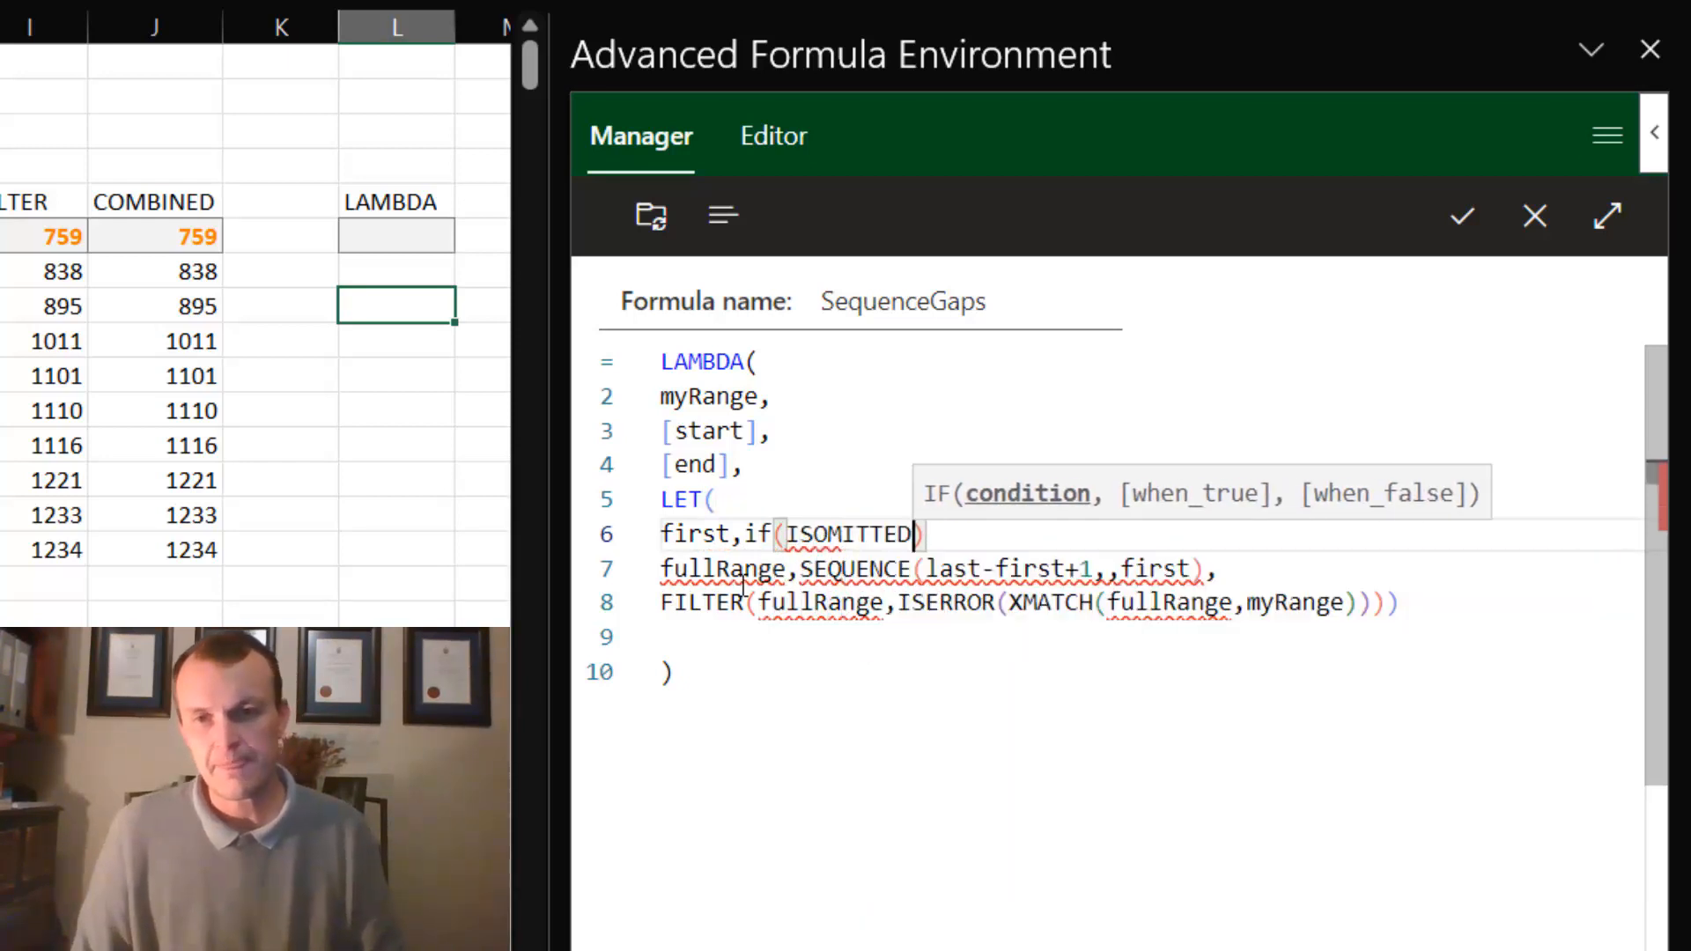
type("(")
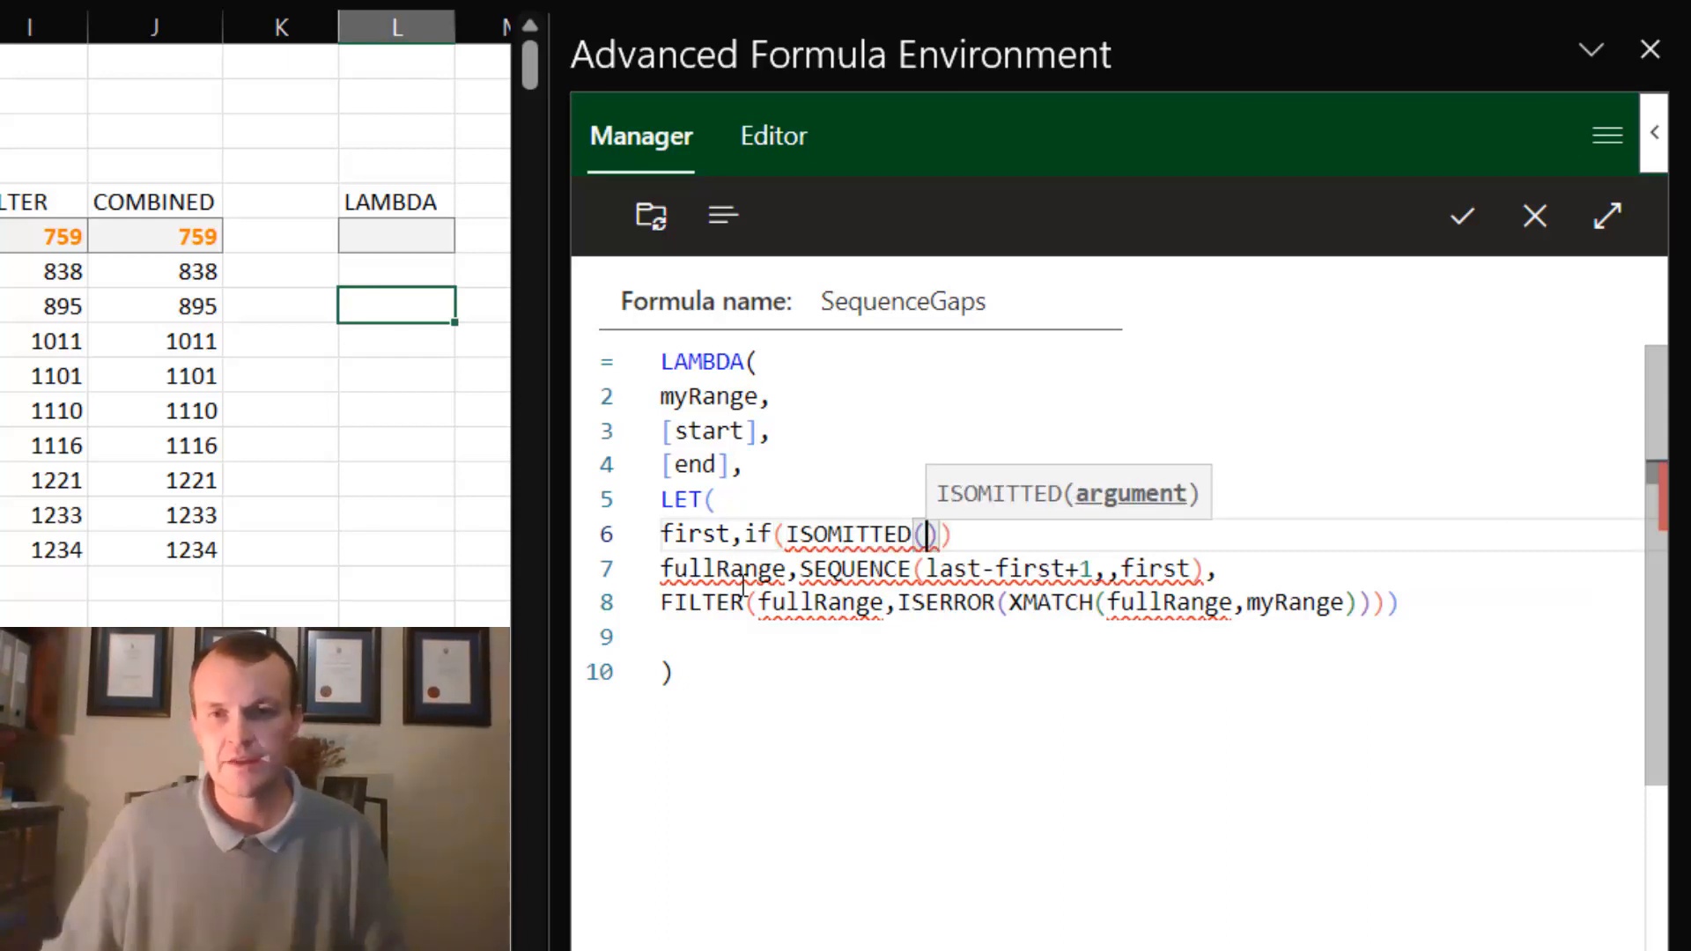
double_click(705, 430)
key("ctrl+c")
left_click(922, 533)
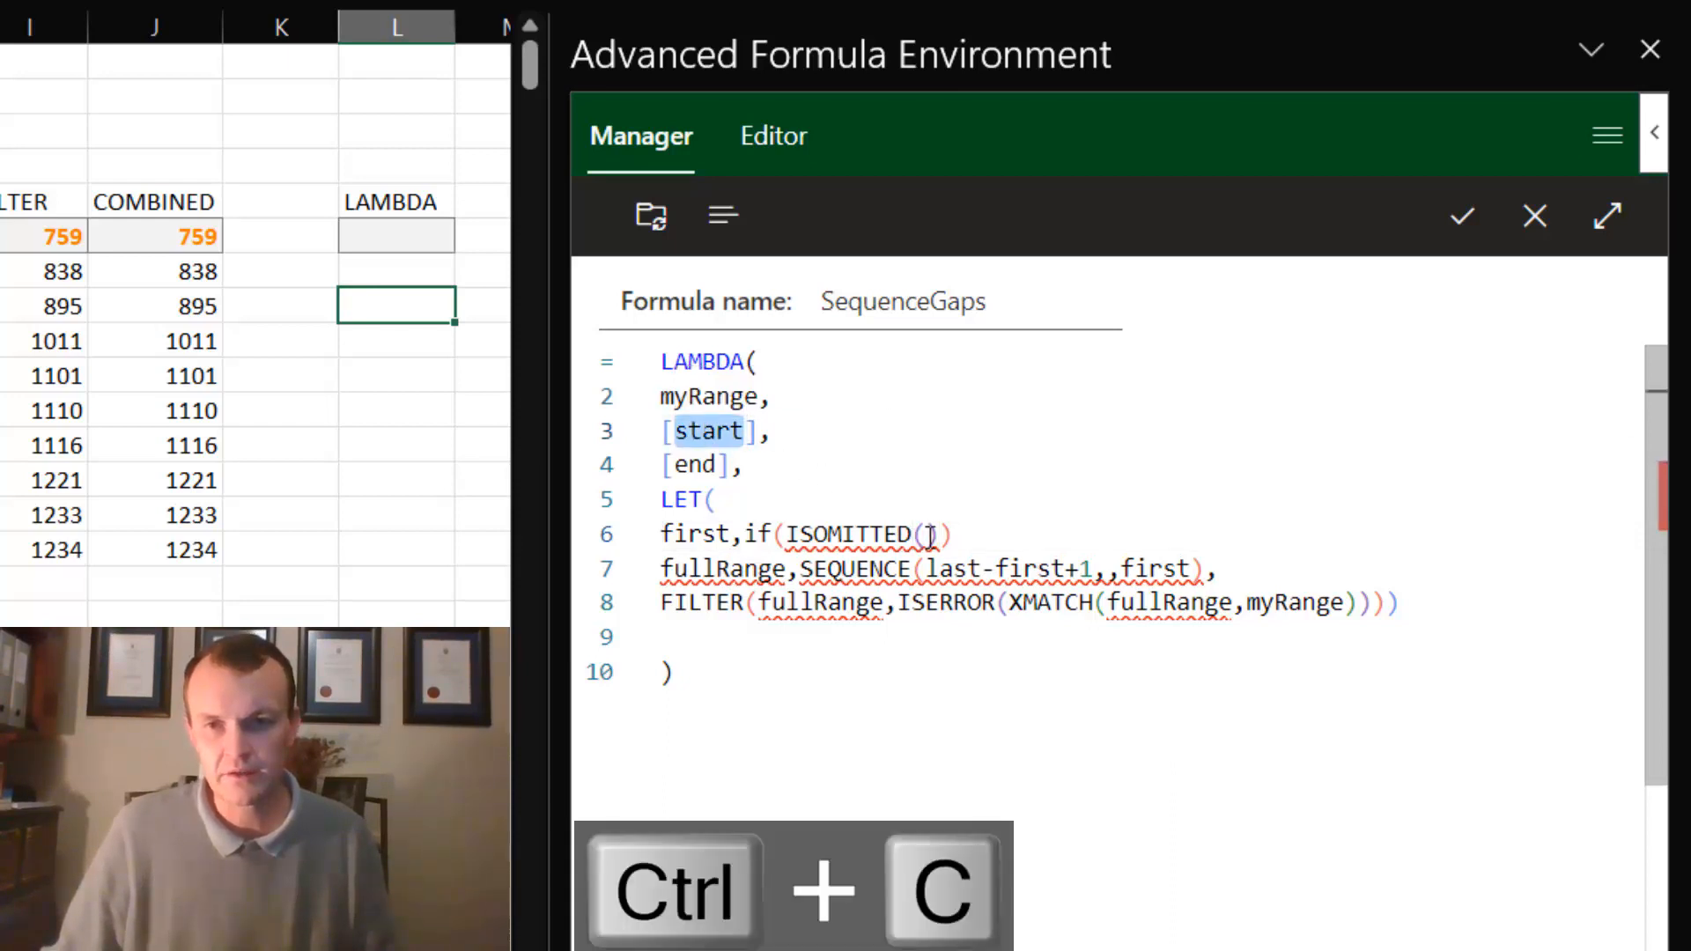
key("ctrl+v")
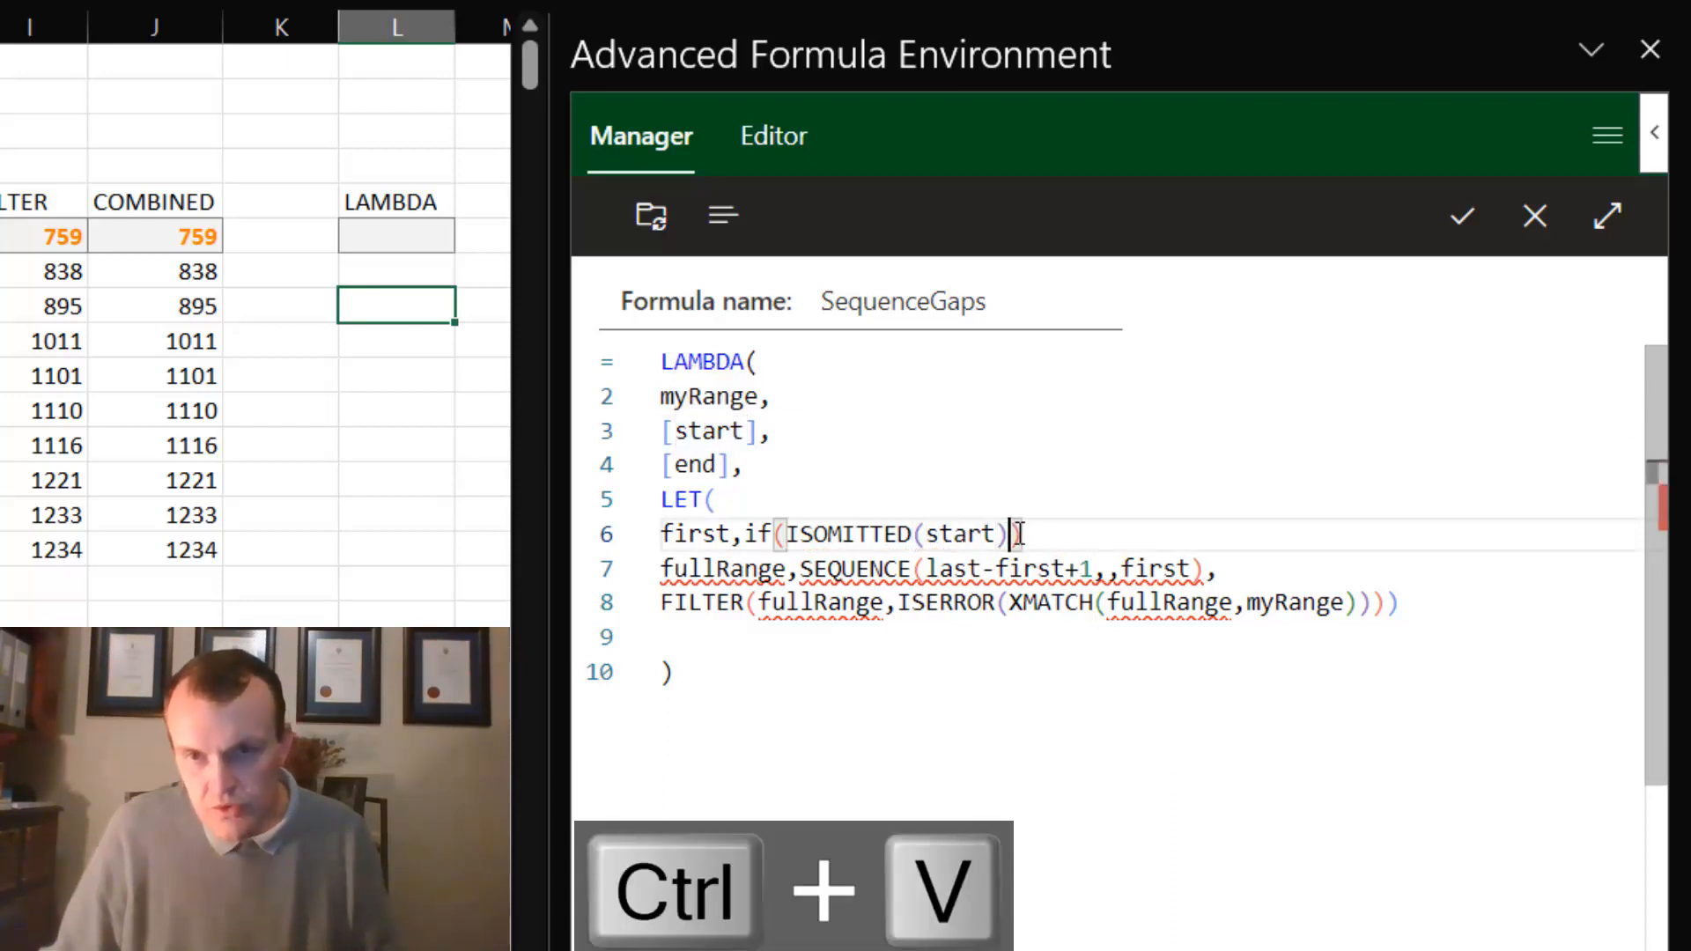
- Complete the IF so first returns min(myRange) when start is omitted and start otherwise
type("),min")
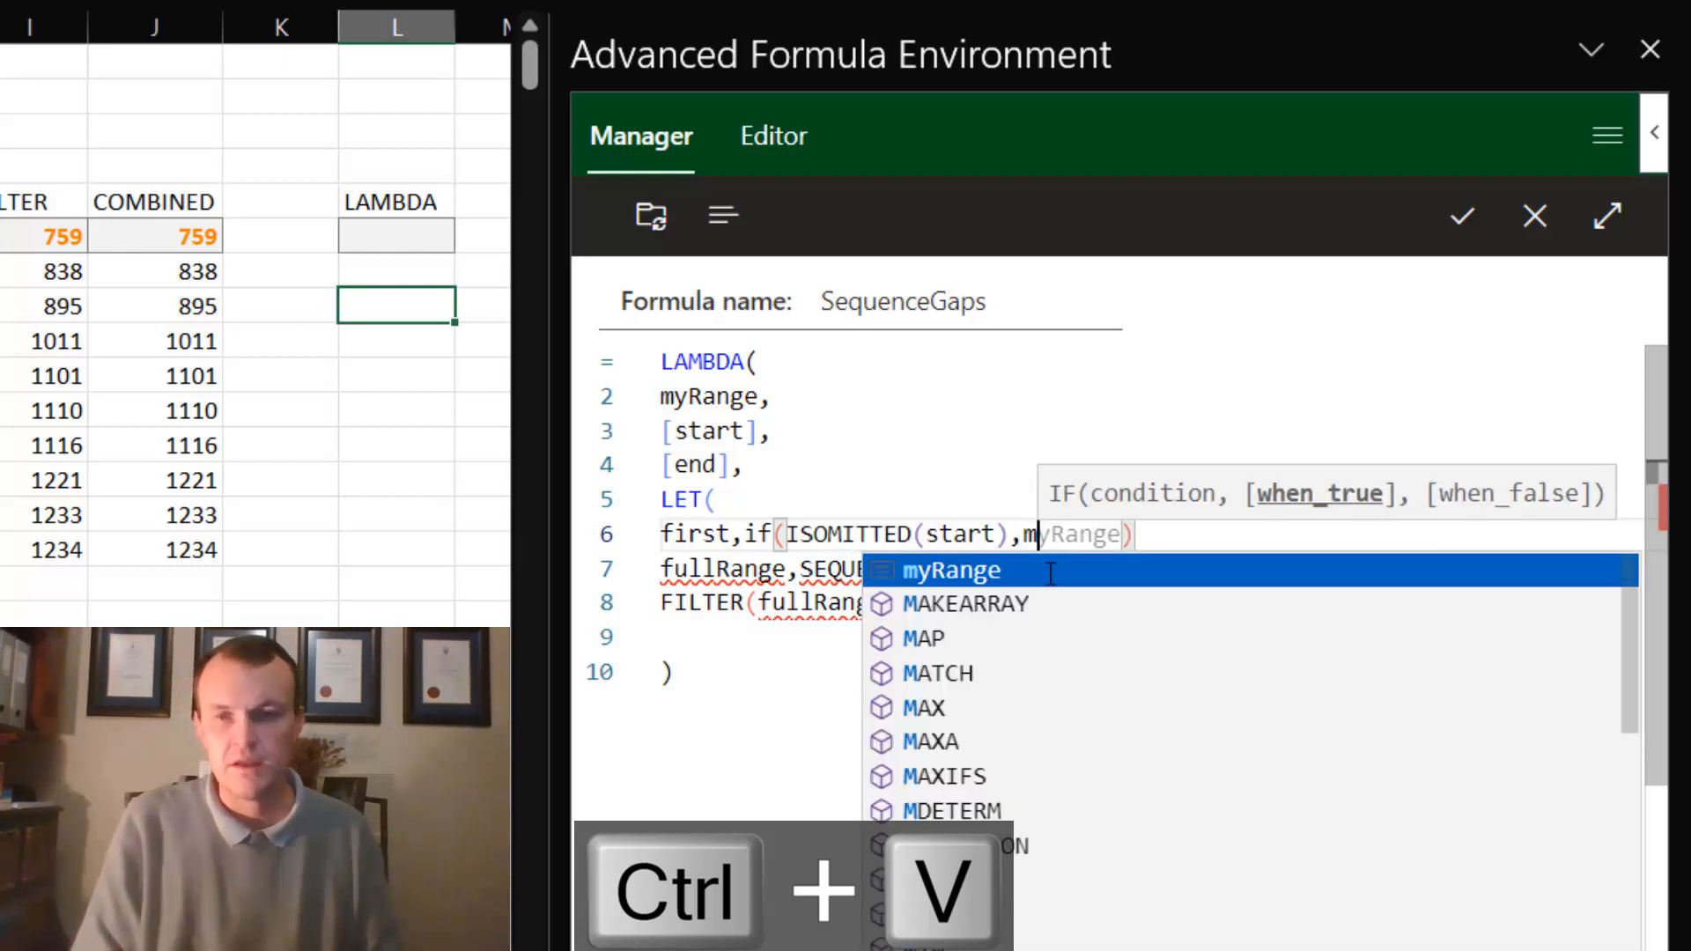
type("myRange")
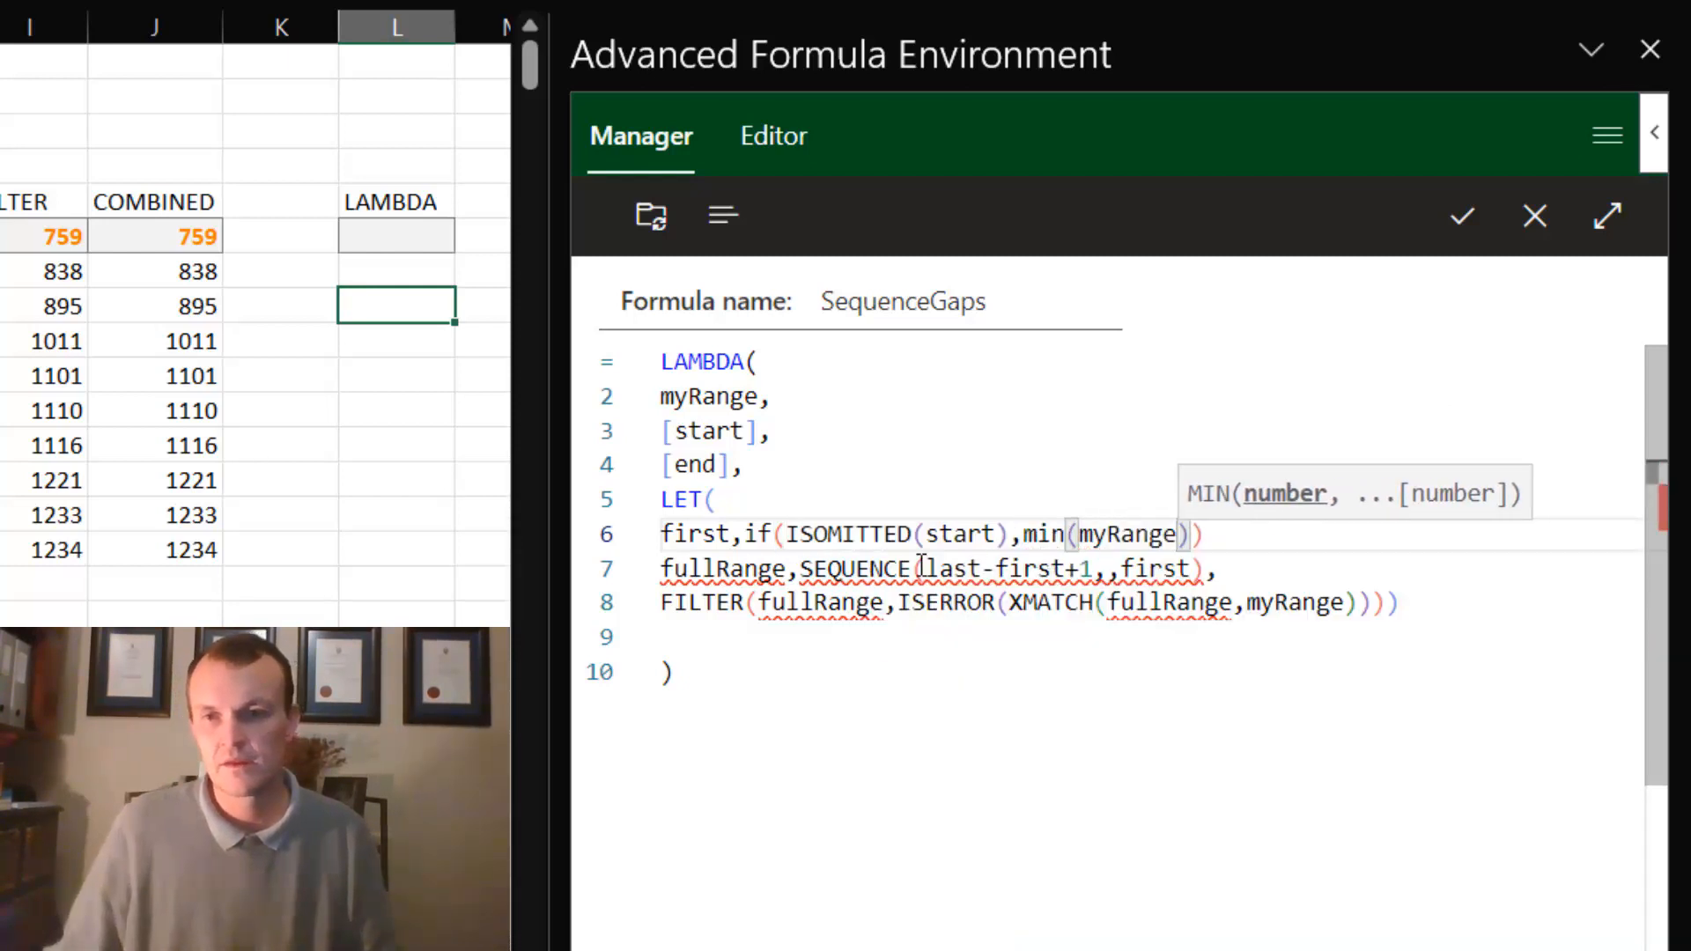
type("))")
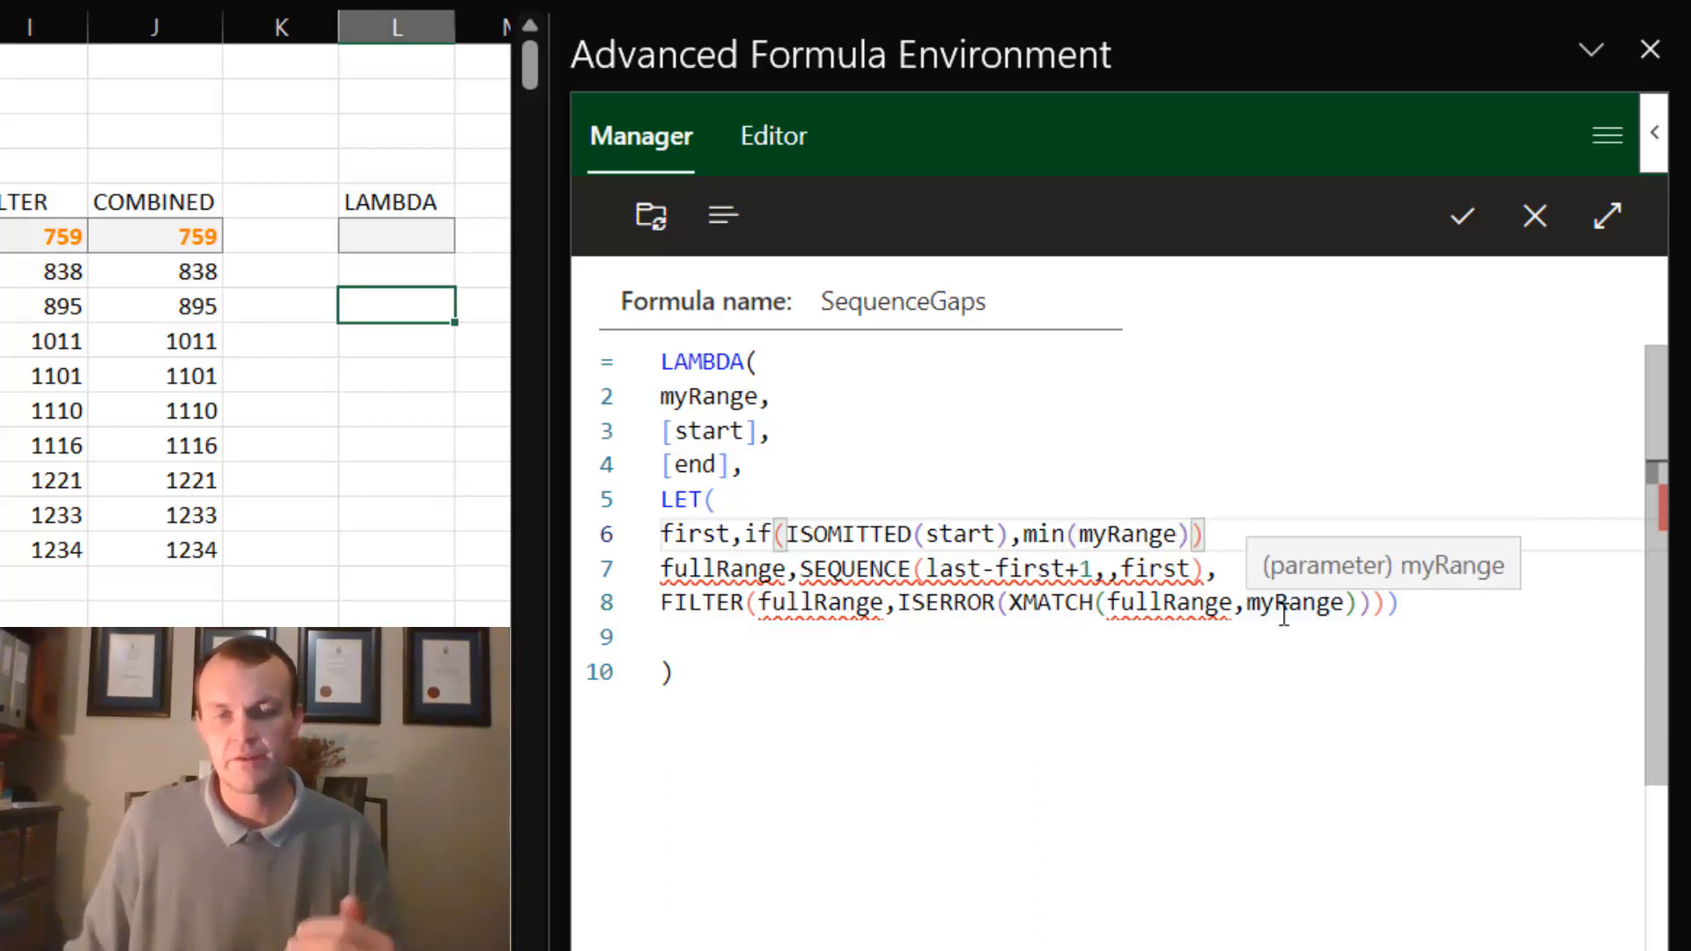
type(",")
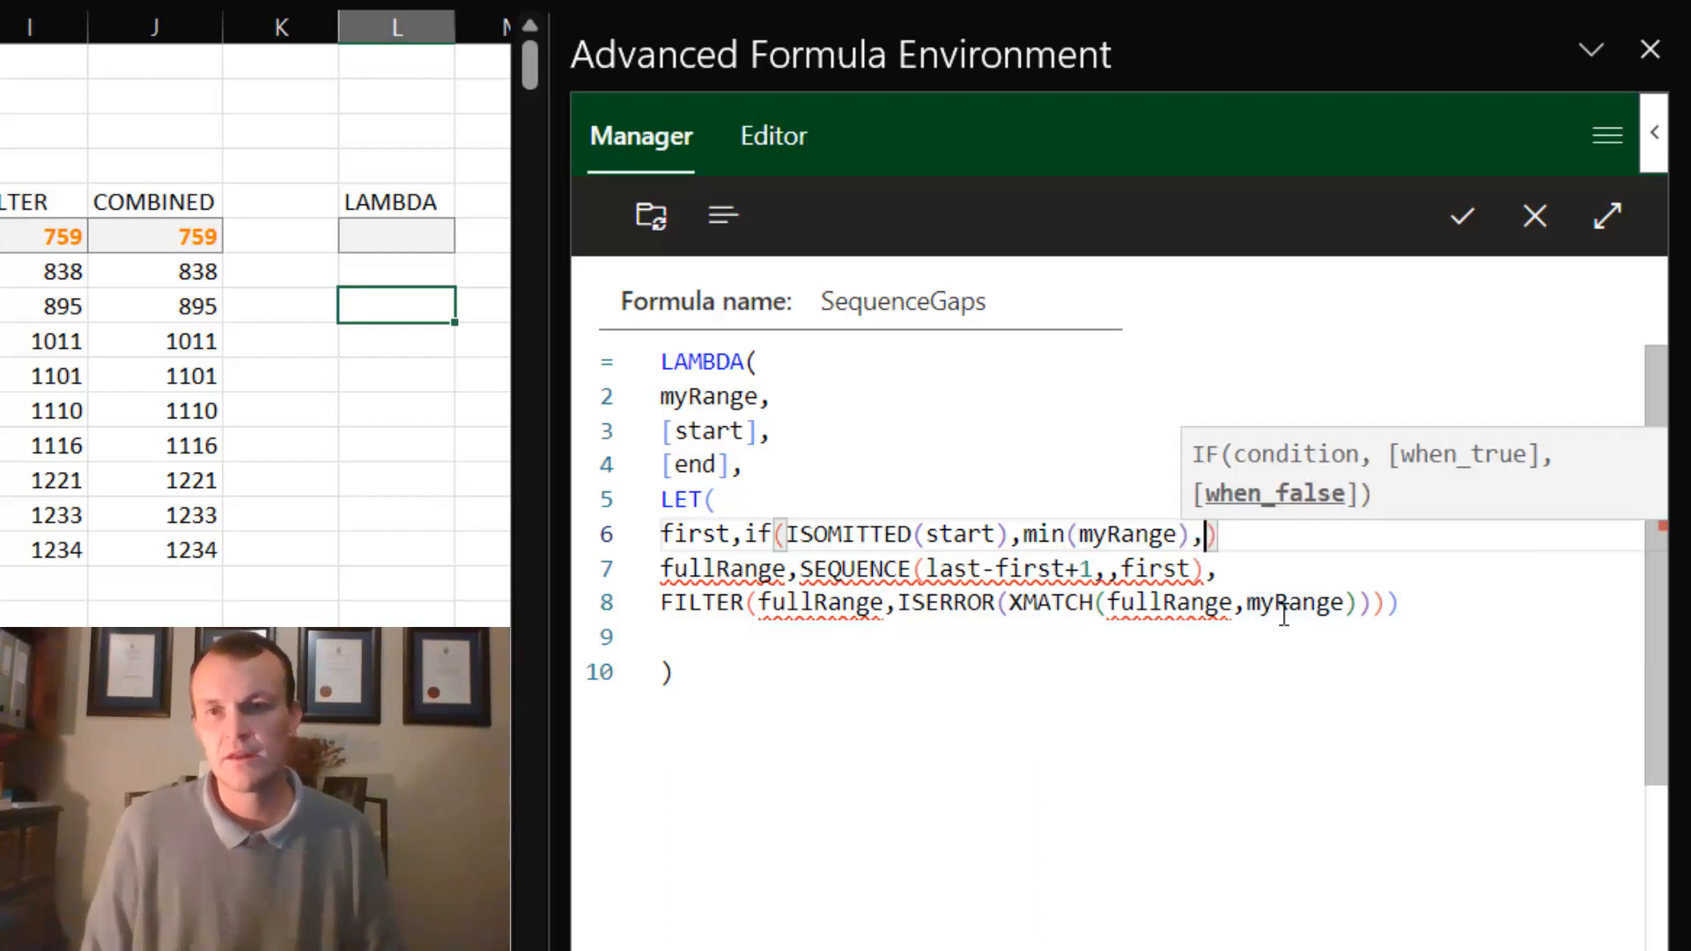
type("s")
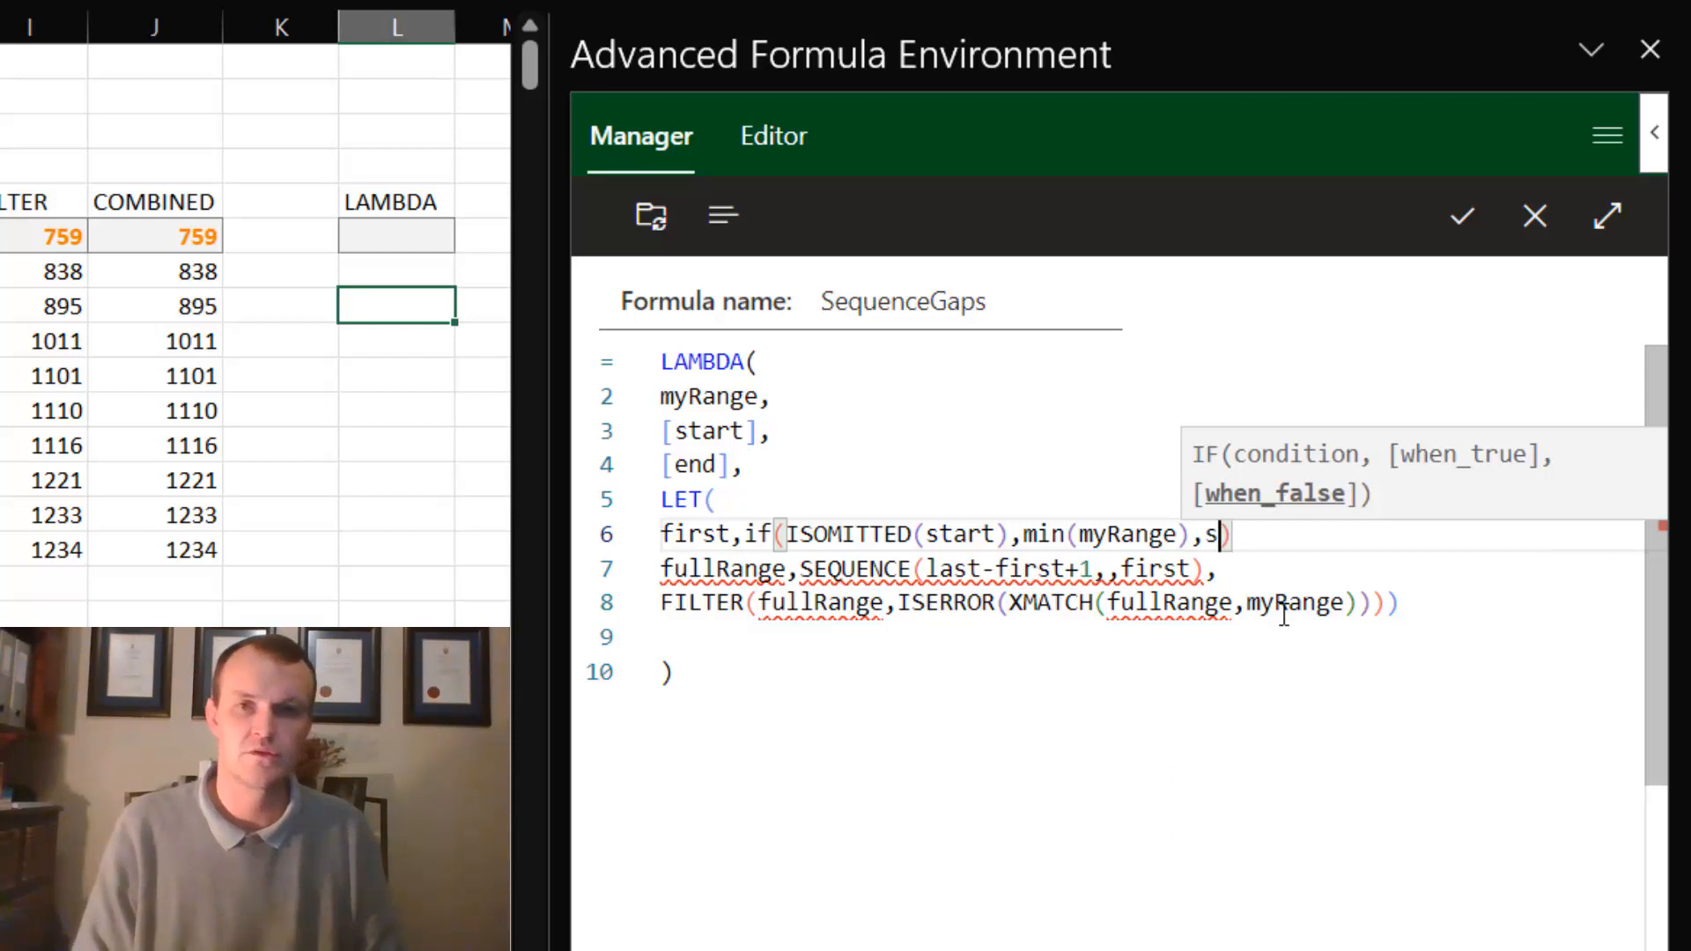
type("tart")
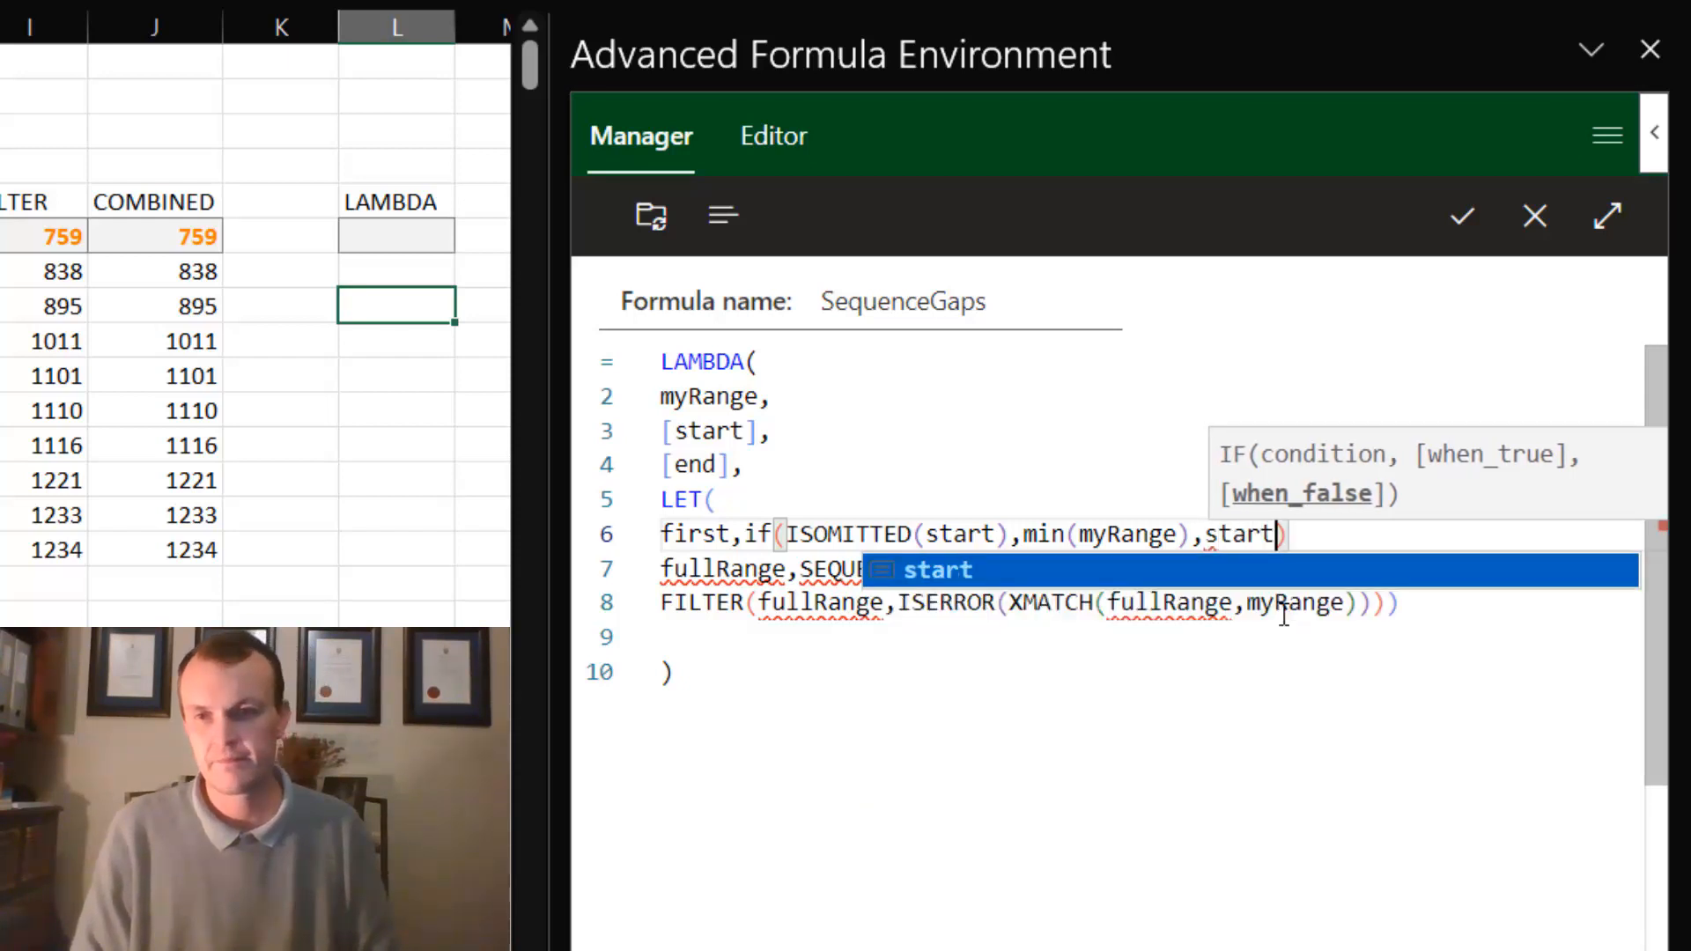
left_click(1301, 534)
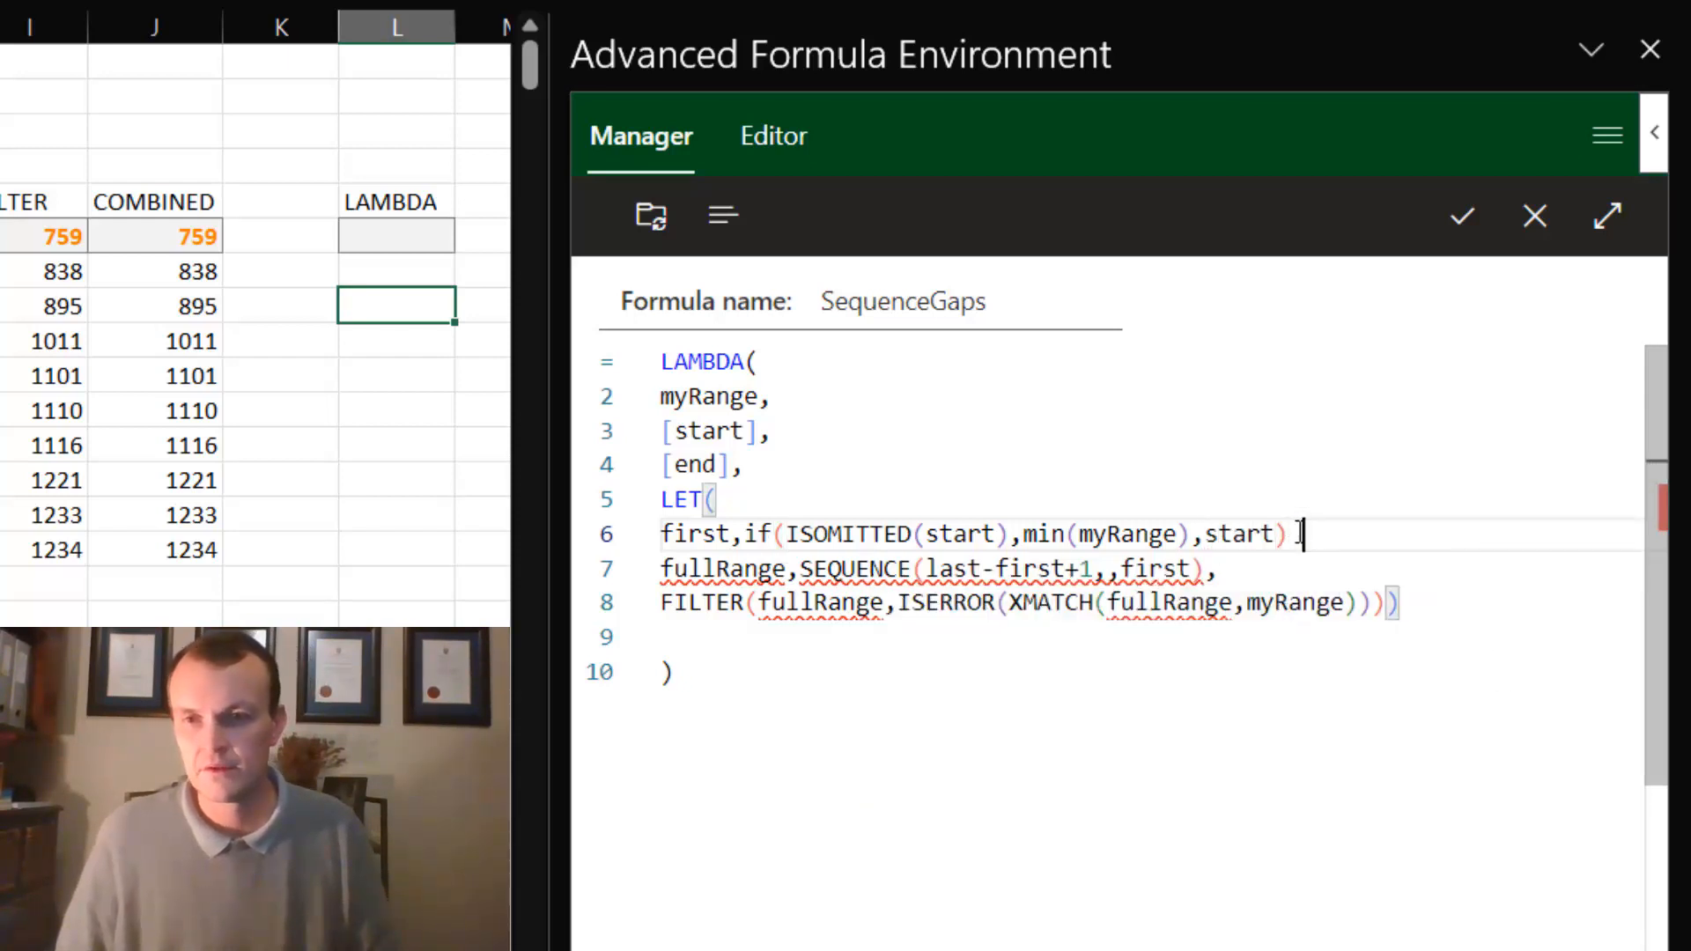
left_click(1295, 538)
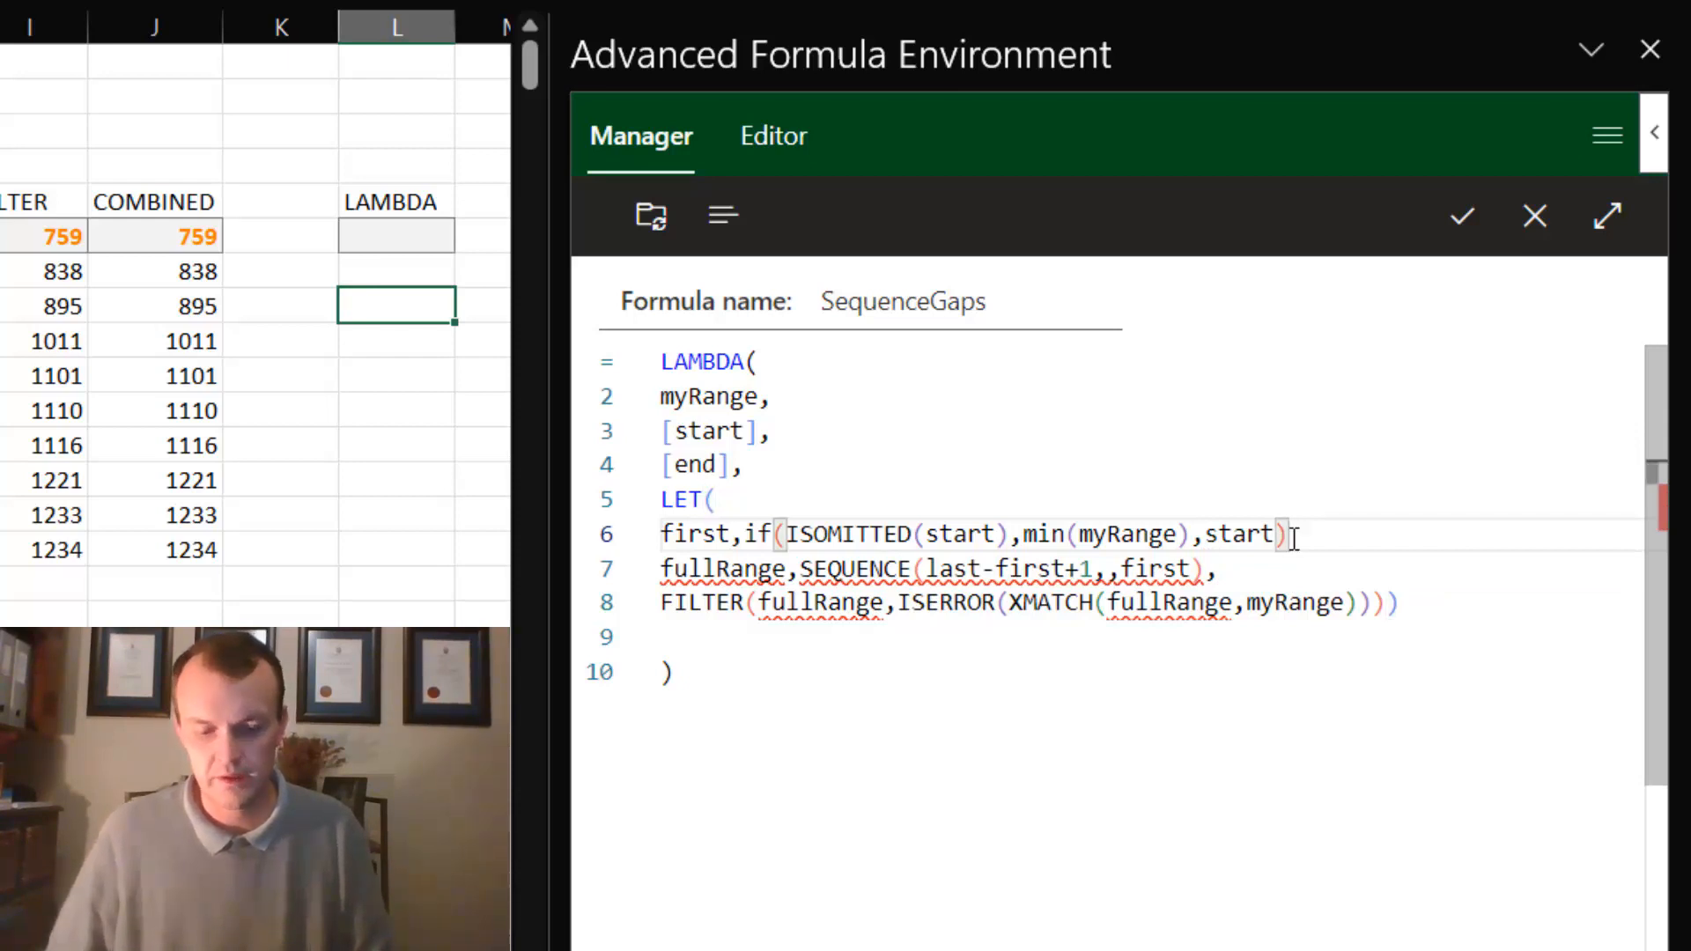
- End the first variable's line with a comma and duplicate the whole line directly below it
type(",")
left_click_drag(1301, 534, 660, 534)
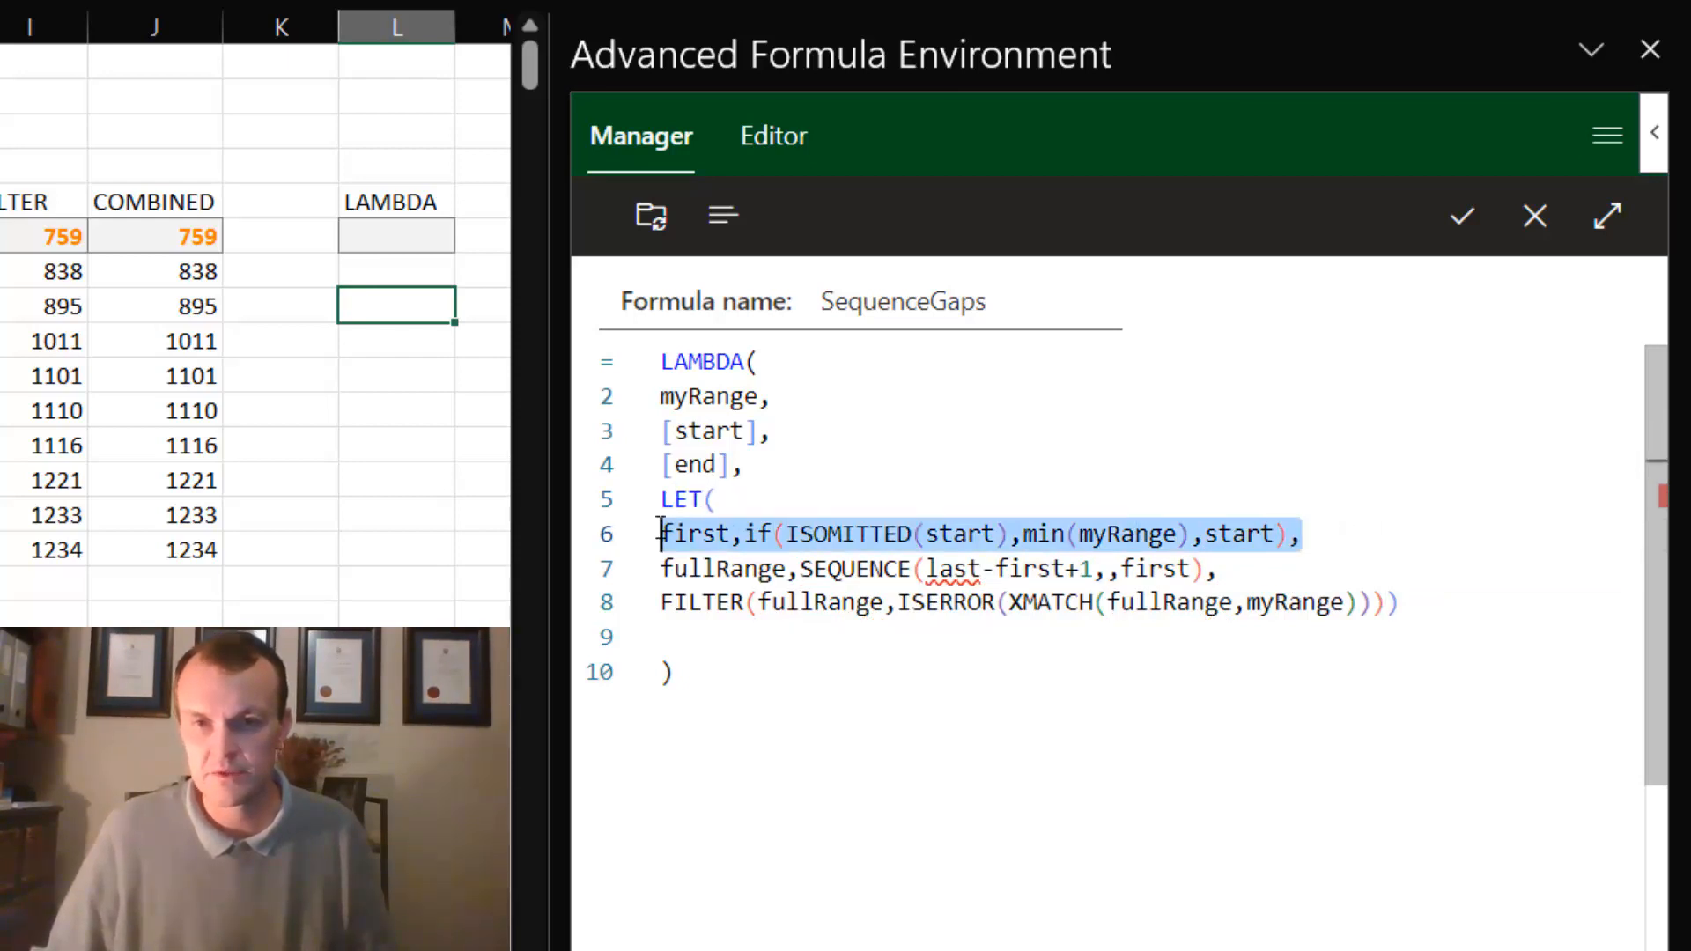
key("ctrl+c")
left_click(1321, 533)
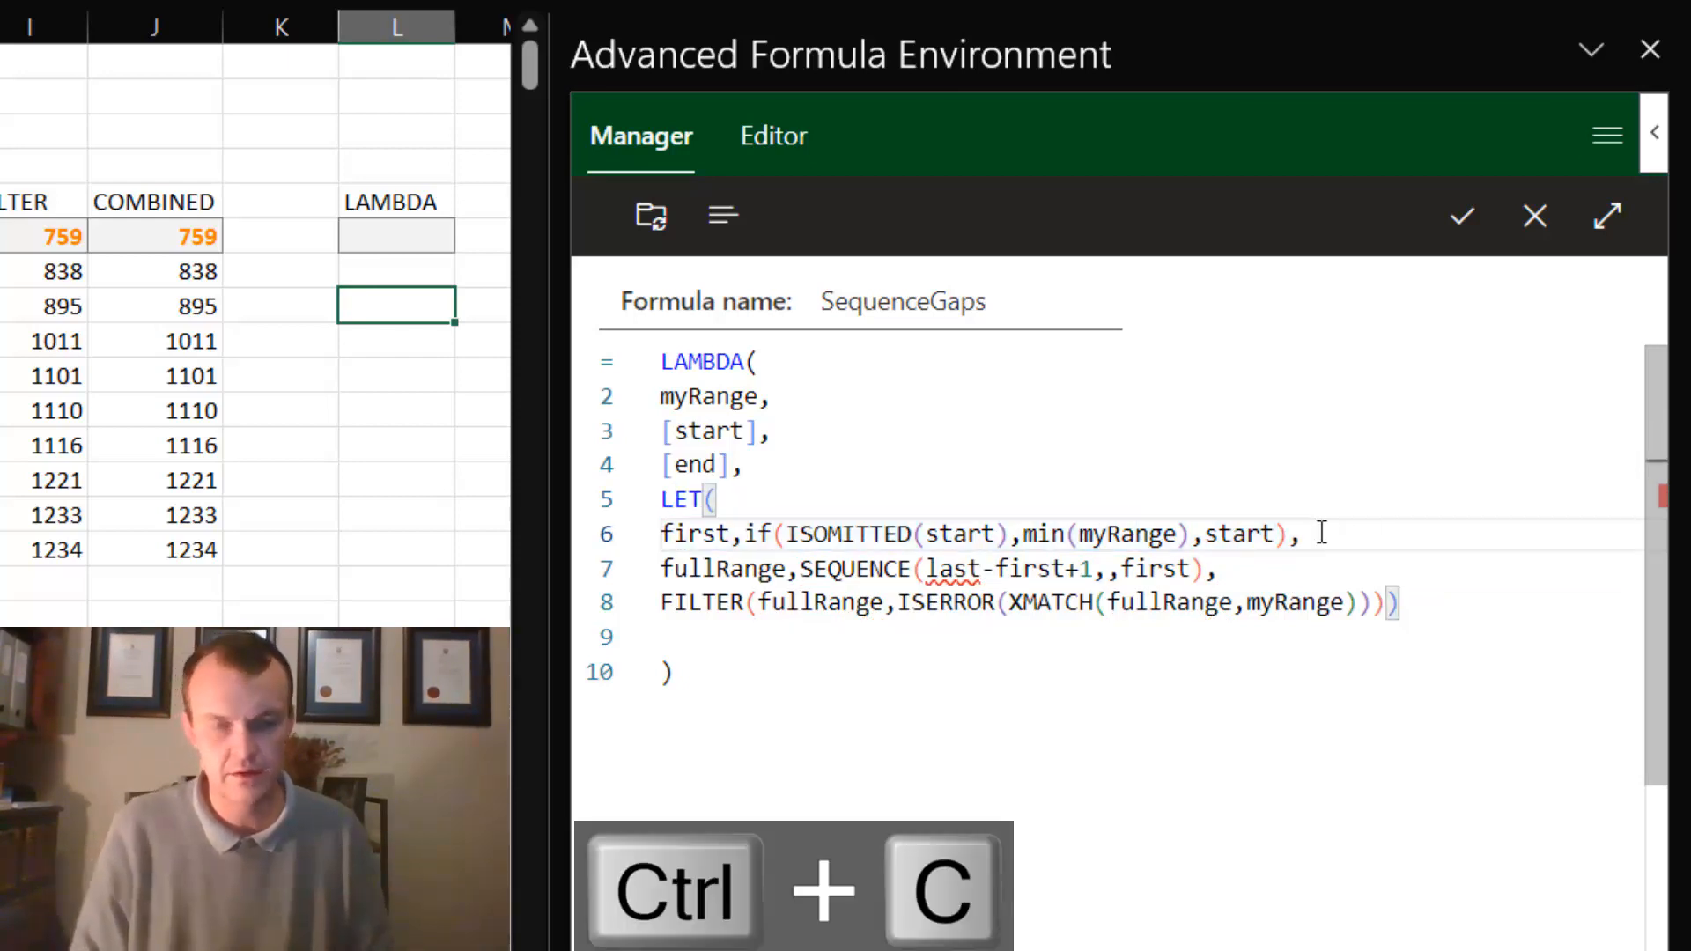
key("Return")
key("ctrl+v")
- Rename the variable in the duplicated line to last and set its ISOMITTED argument to end
double_click(696, 570)
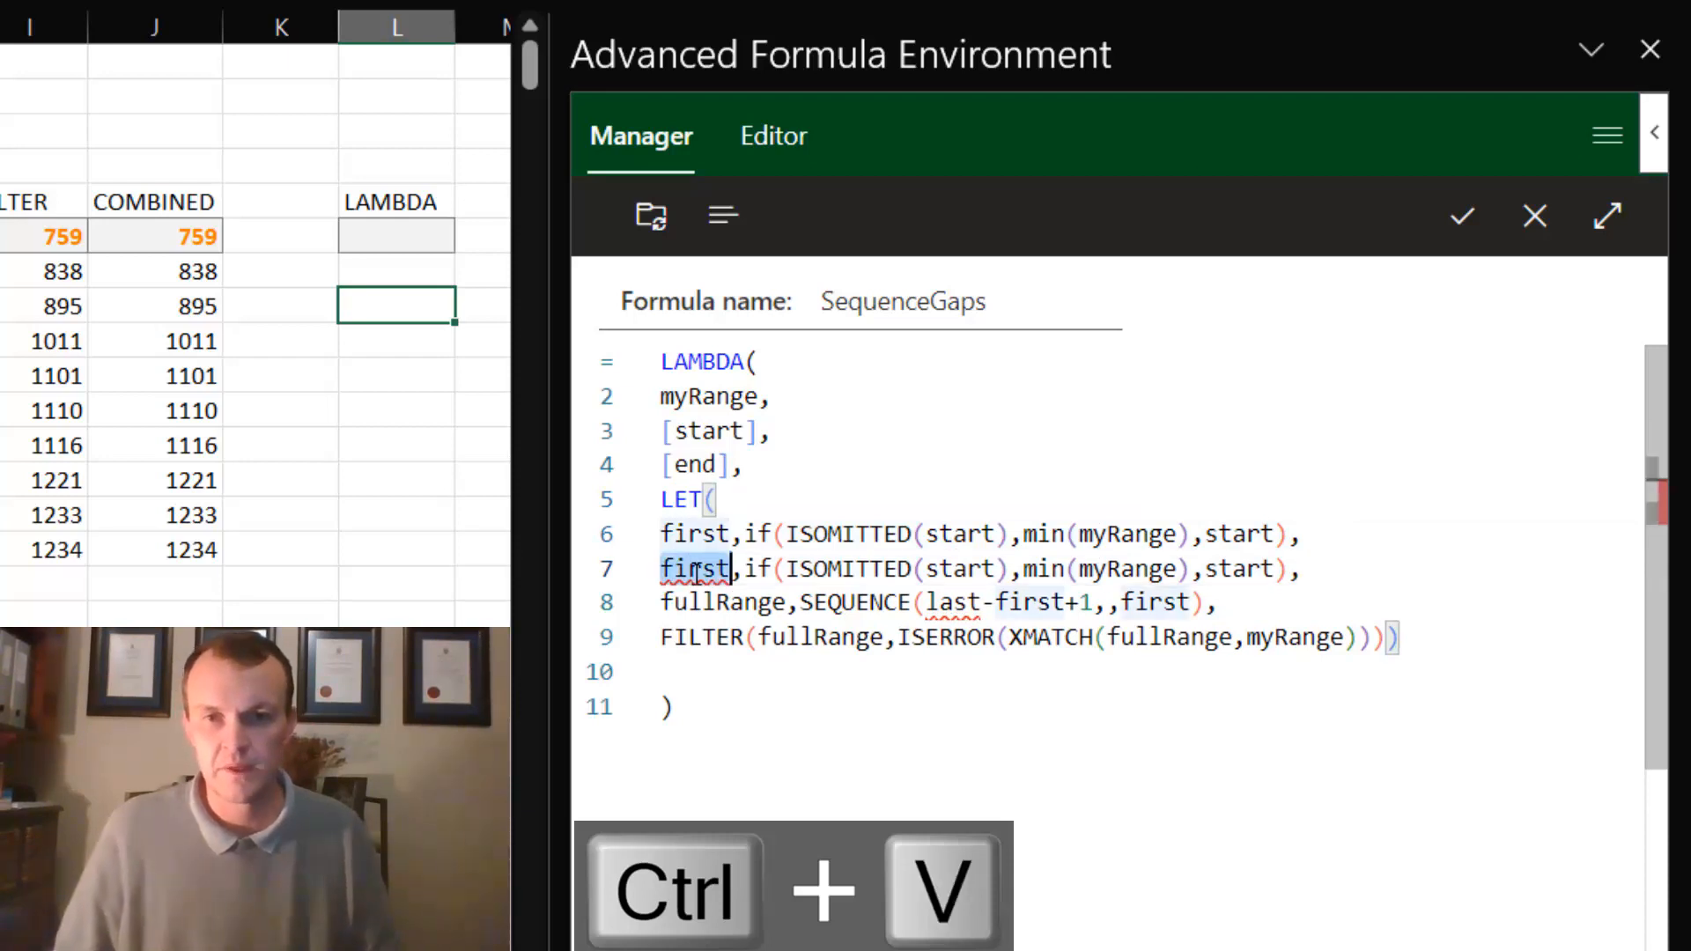
type("las")
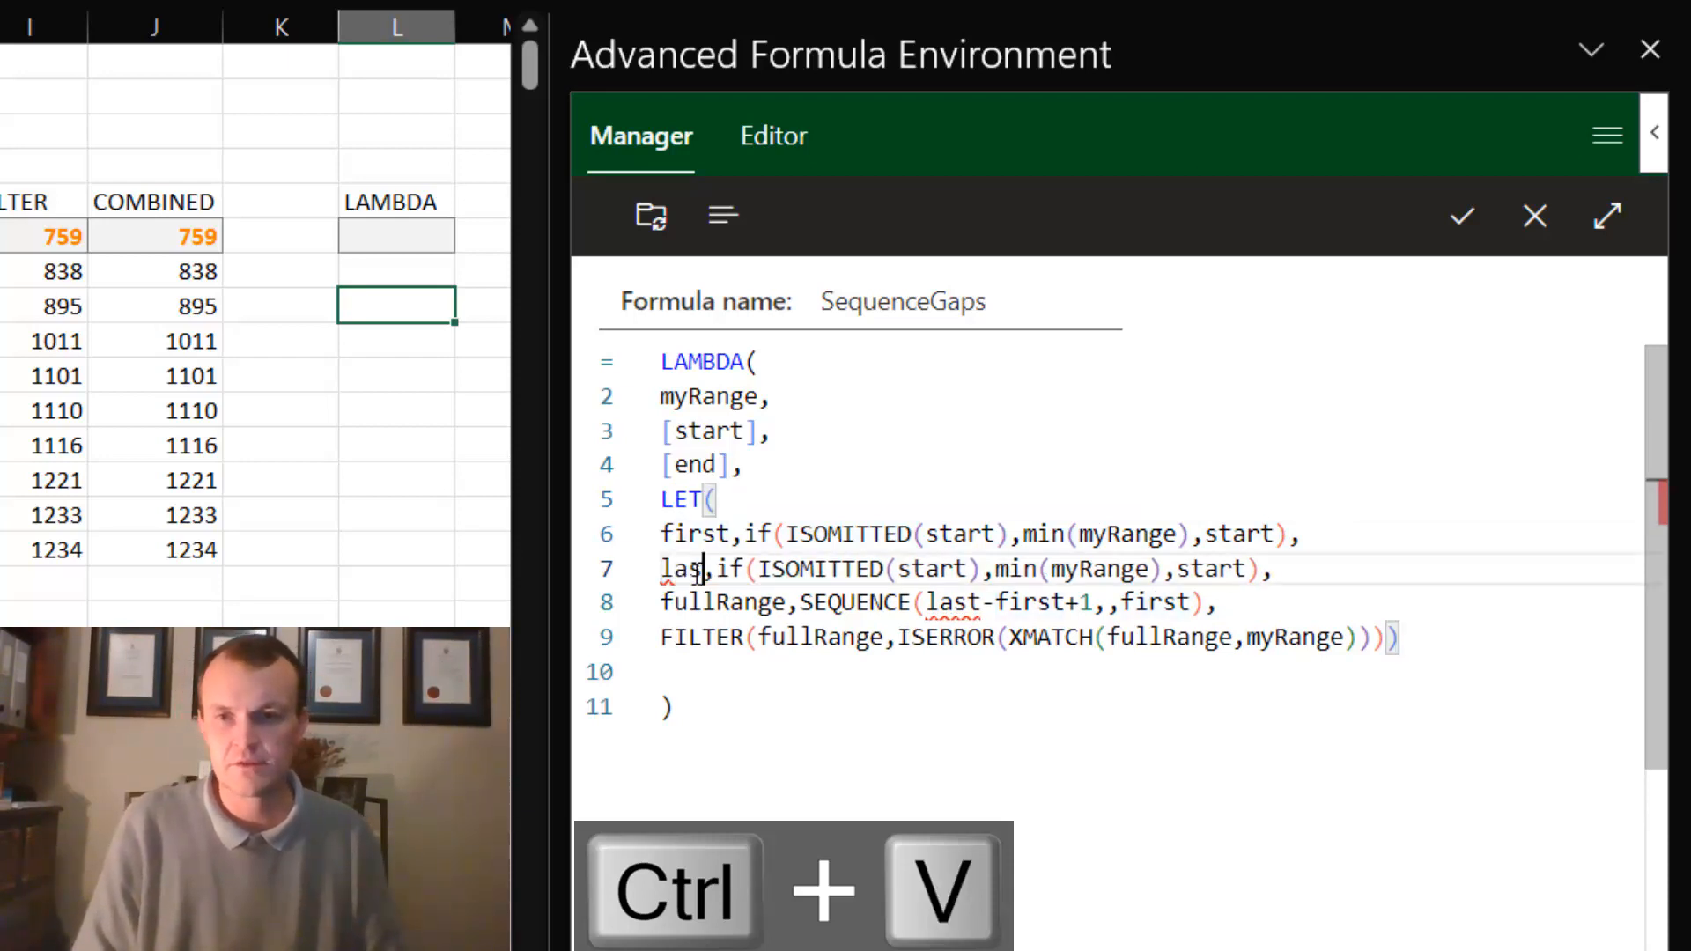
type("t")
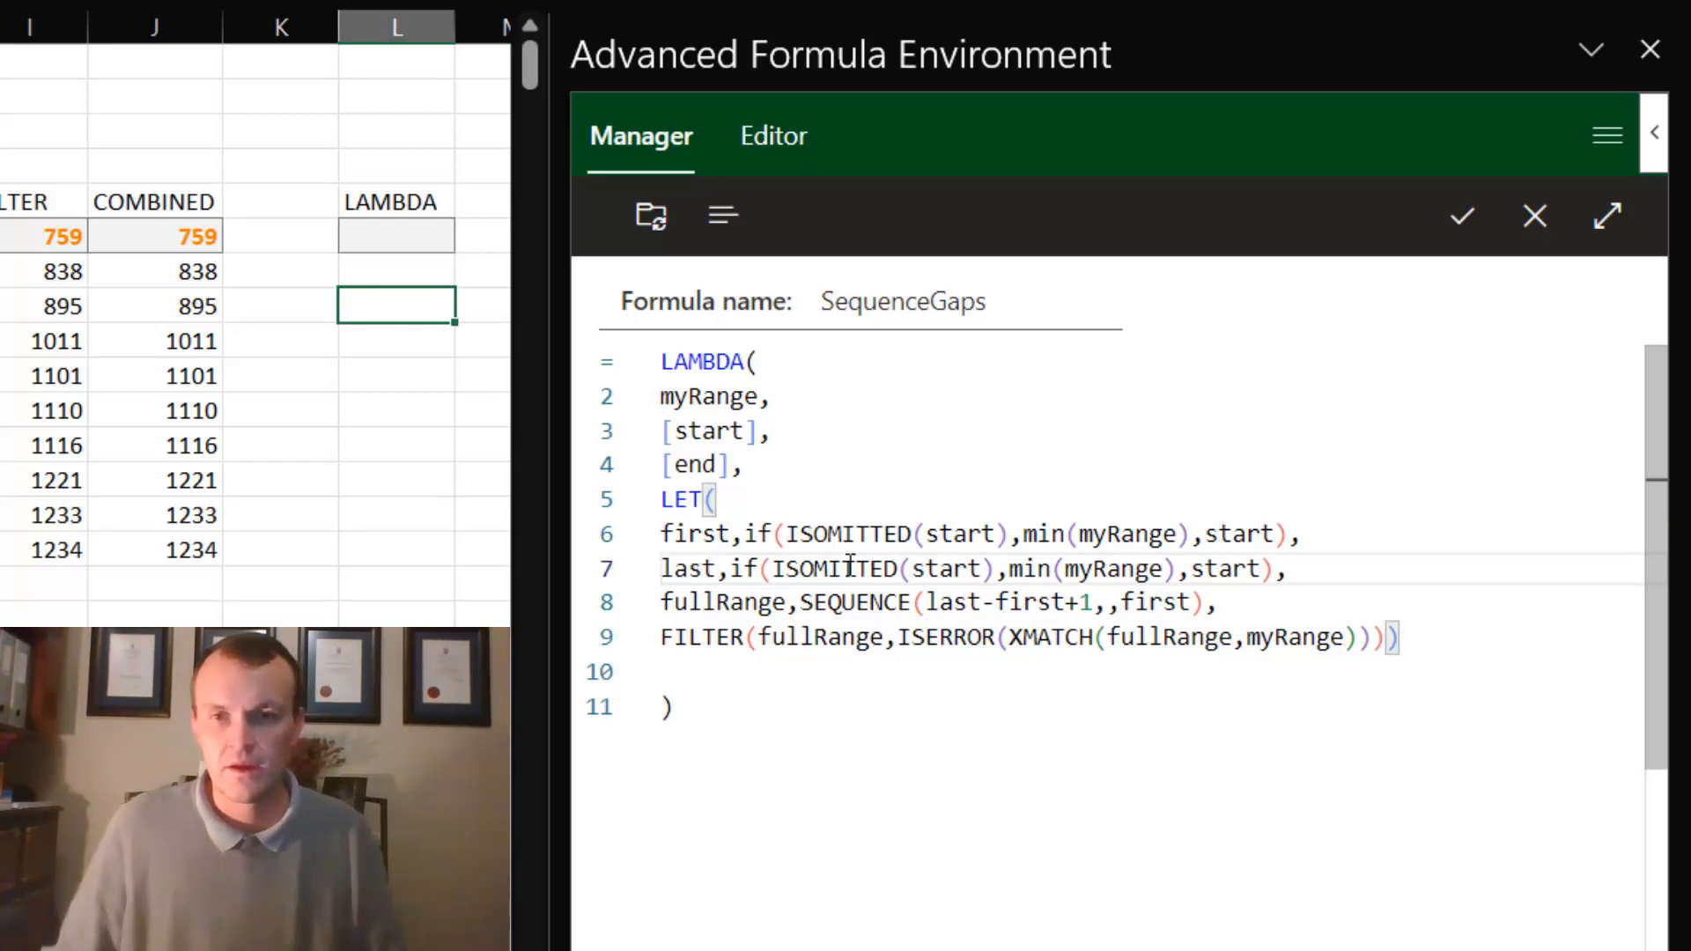
double_click(947, 568)
type("last")
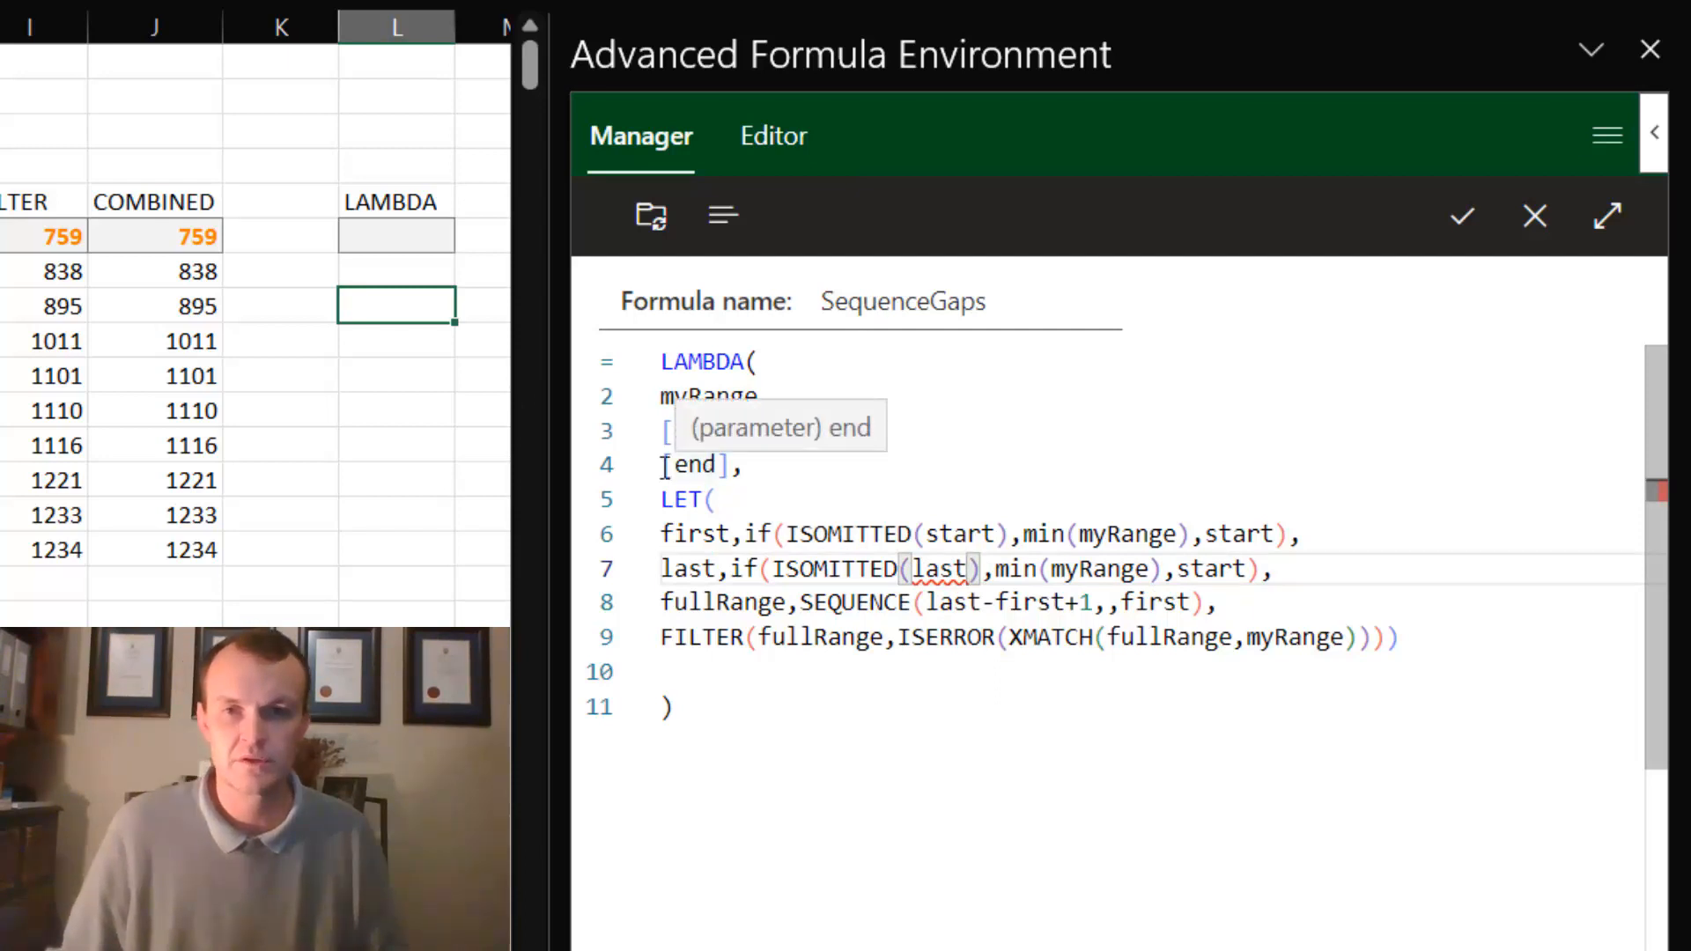
double_click(953, 569)
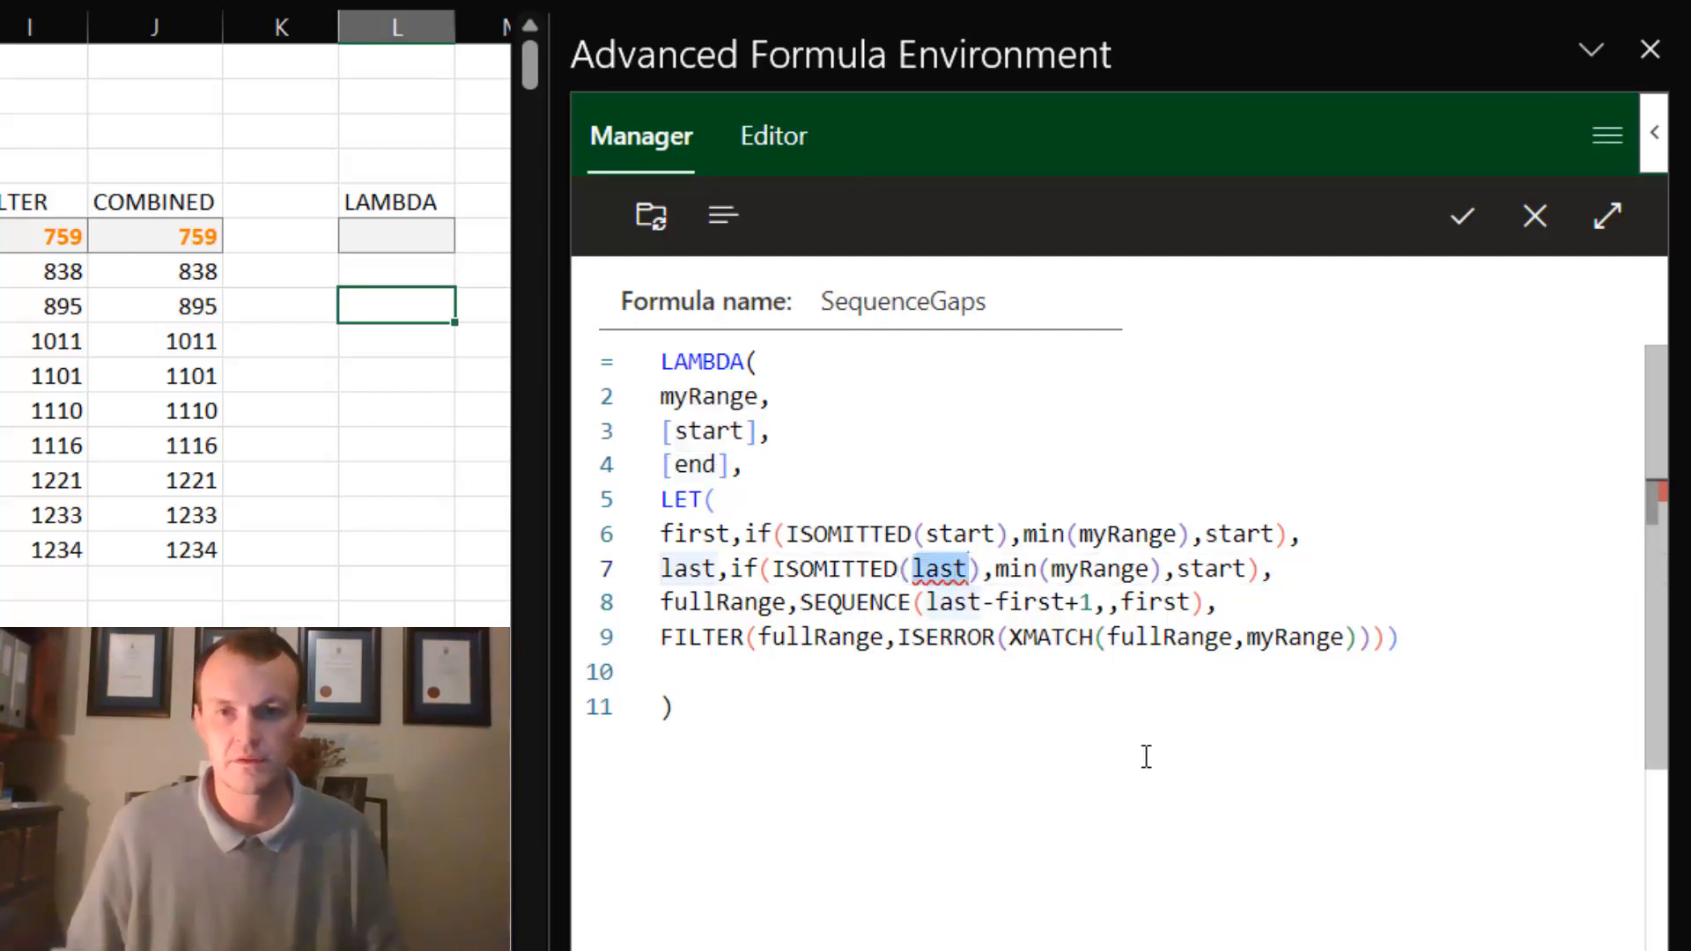
type("end")
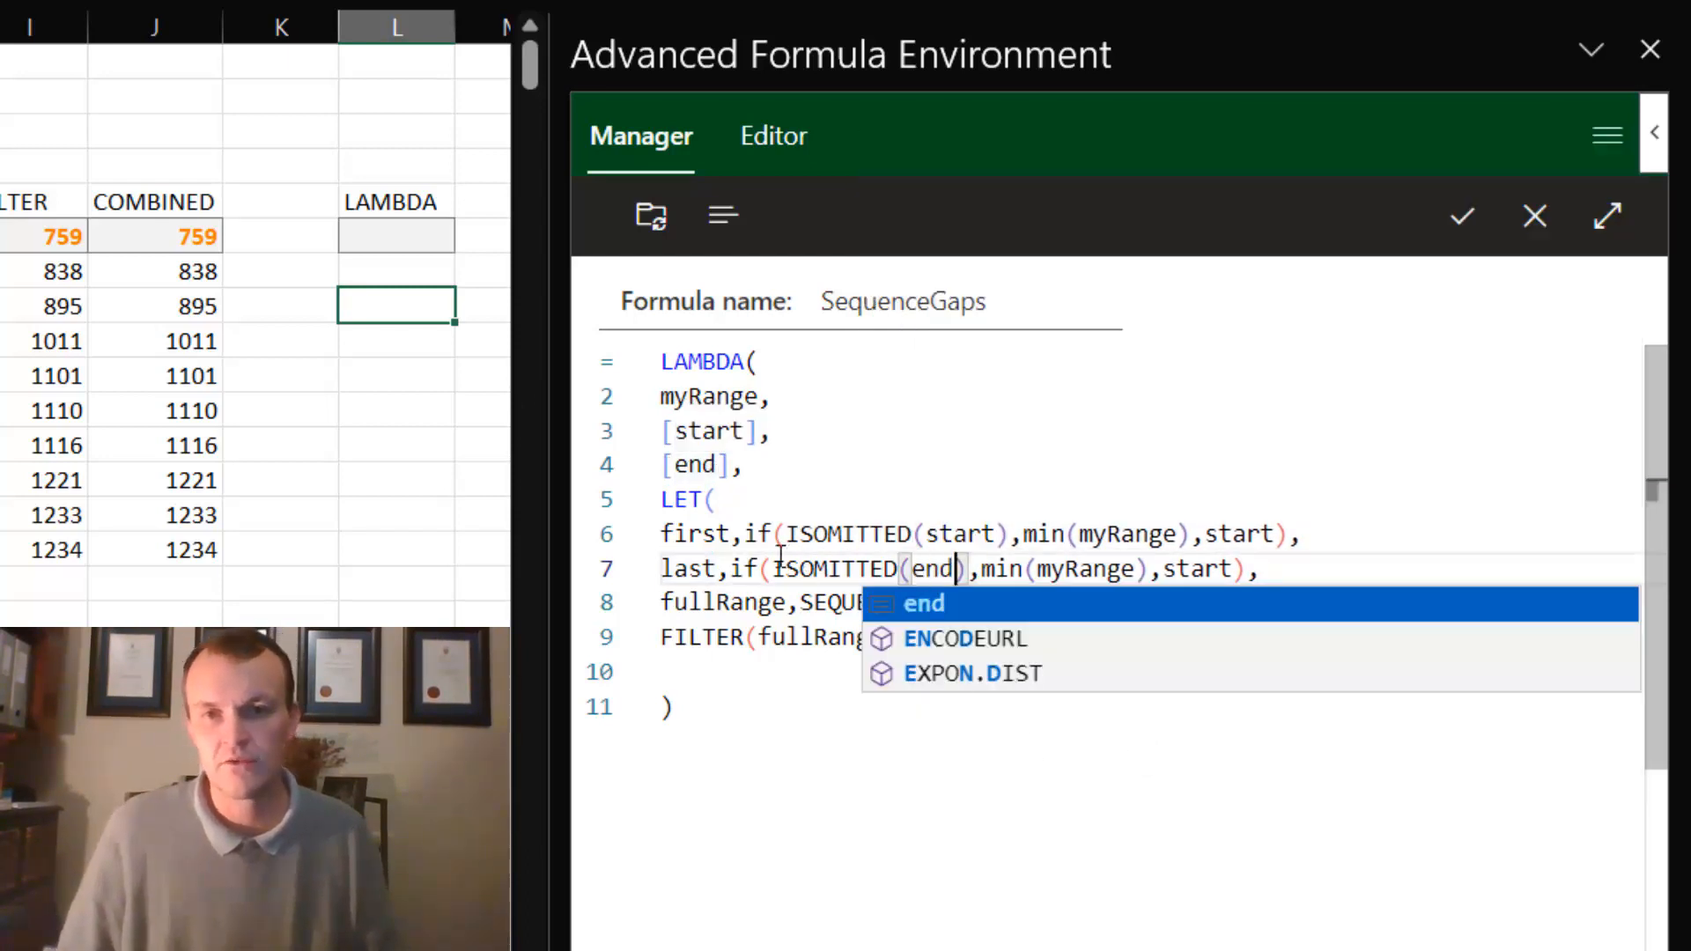
double_click(692, 465)
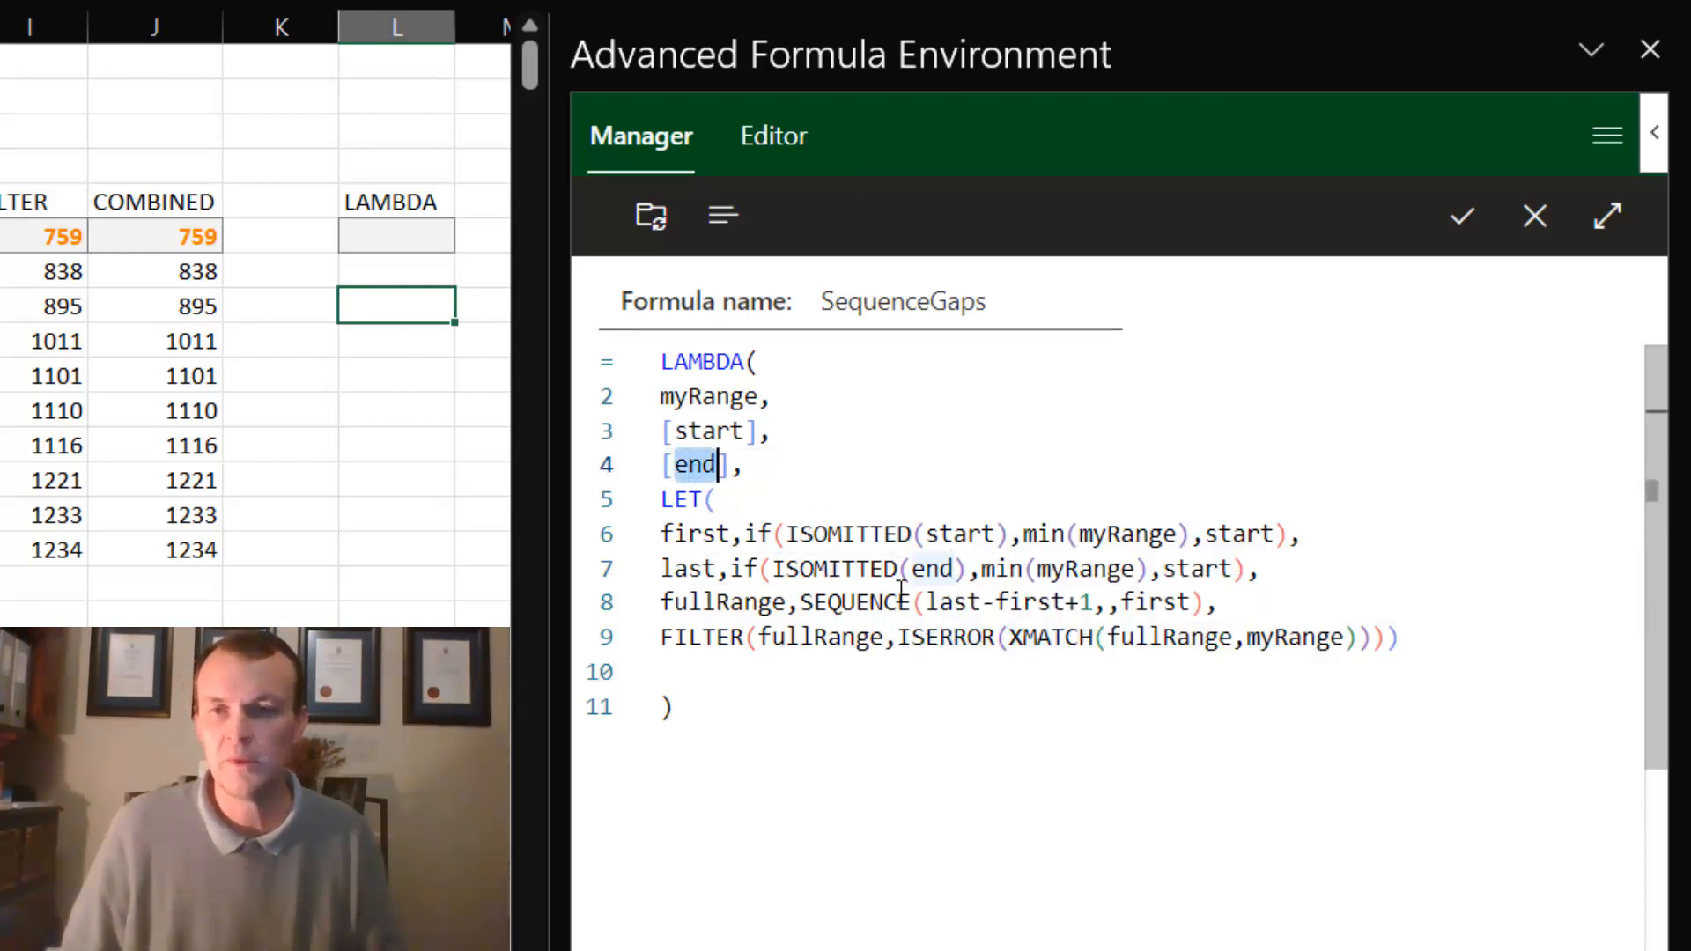
- Make last return max(myRange) when end is omitted and end otherwise, and remove the blank line before the final closing parenthesis
double_click(1012, 570)
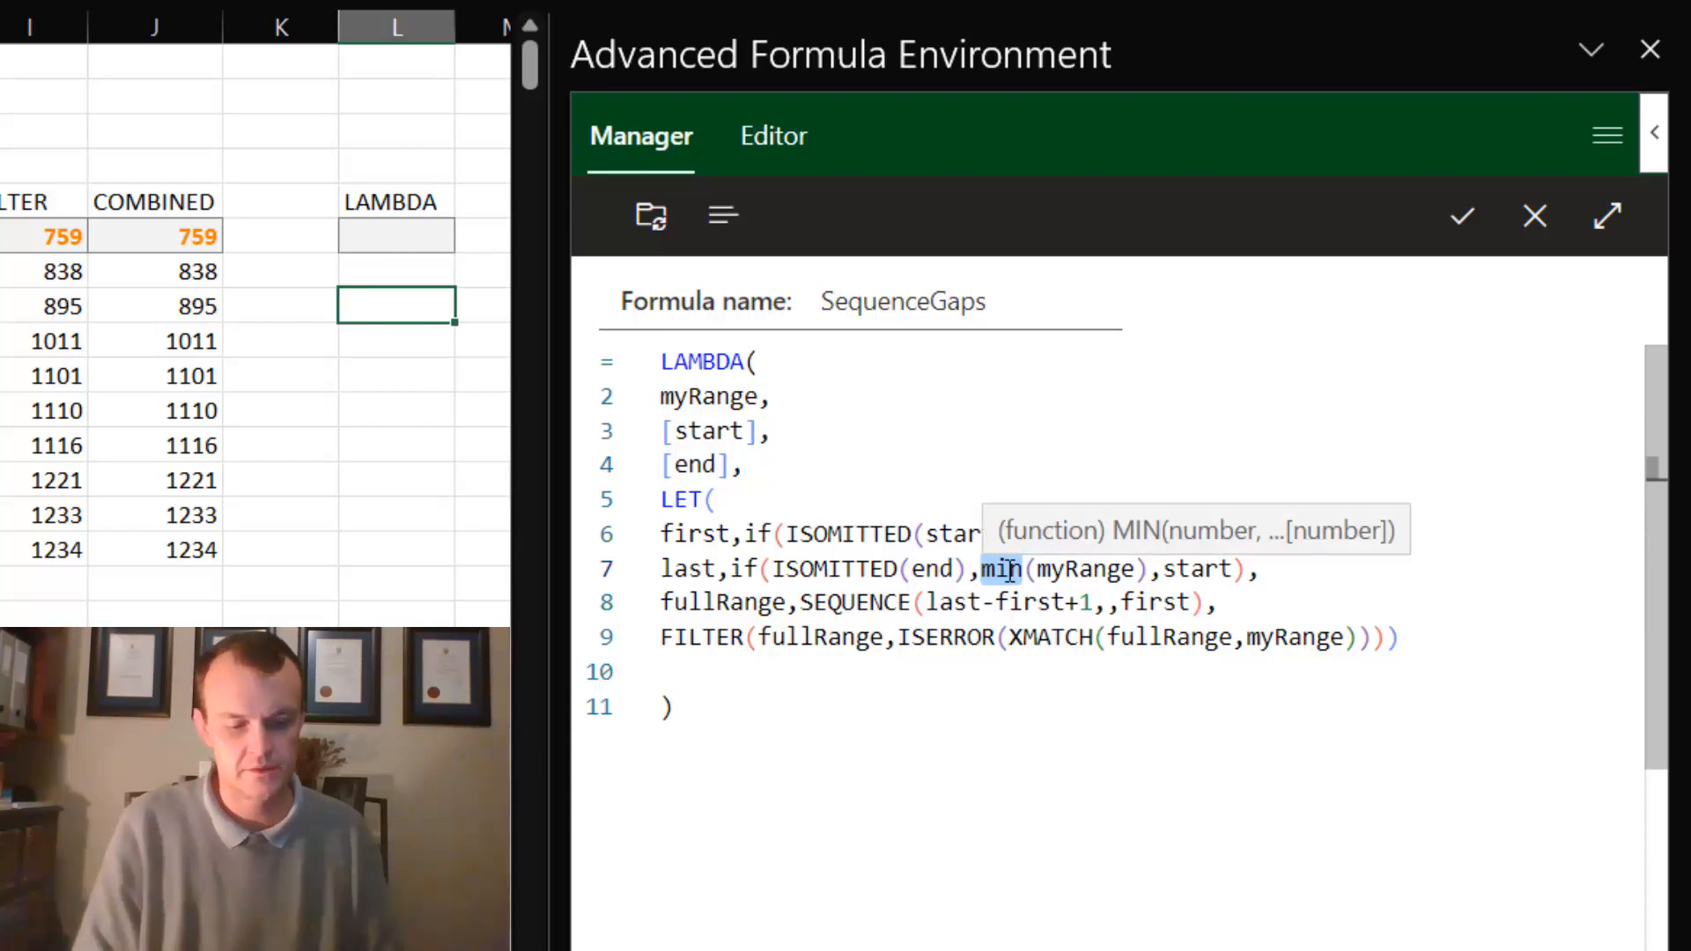
type("max")
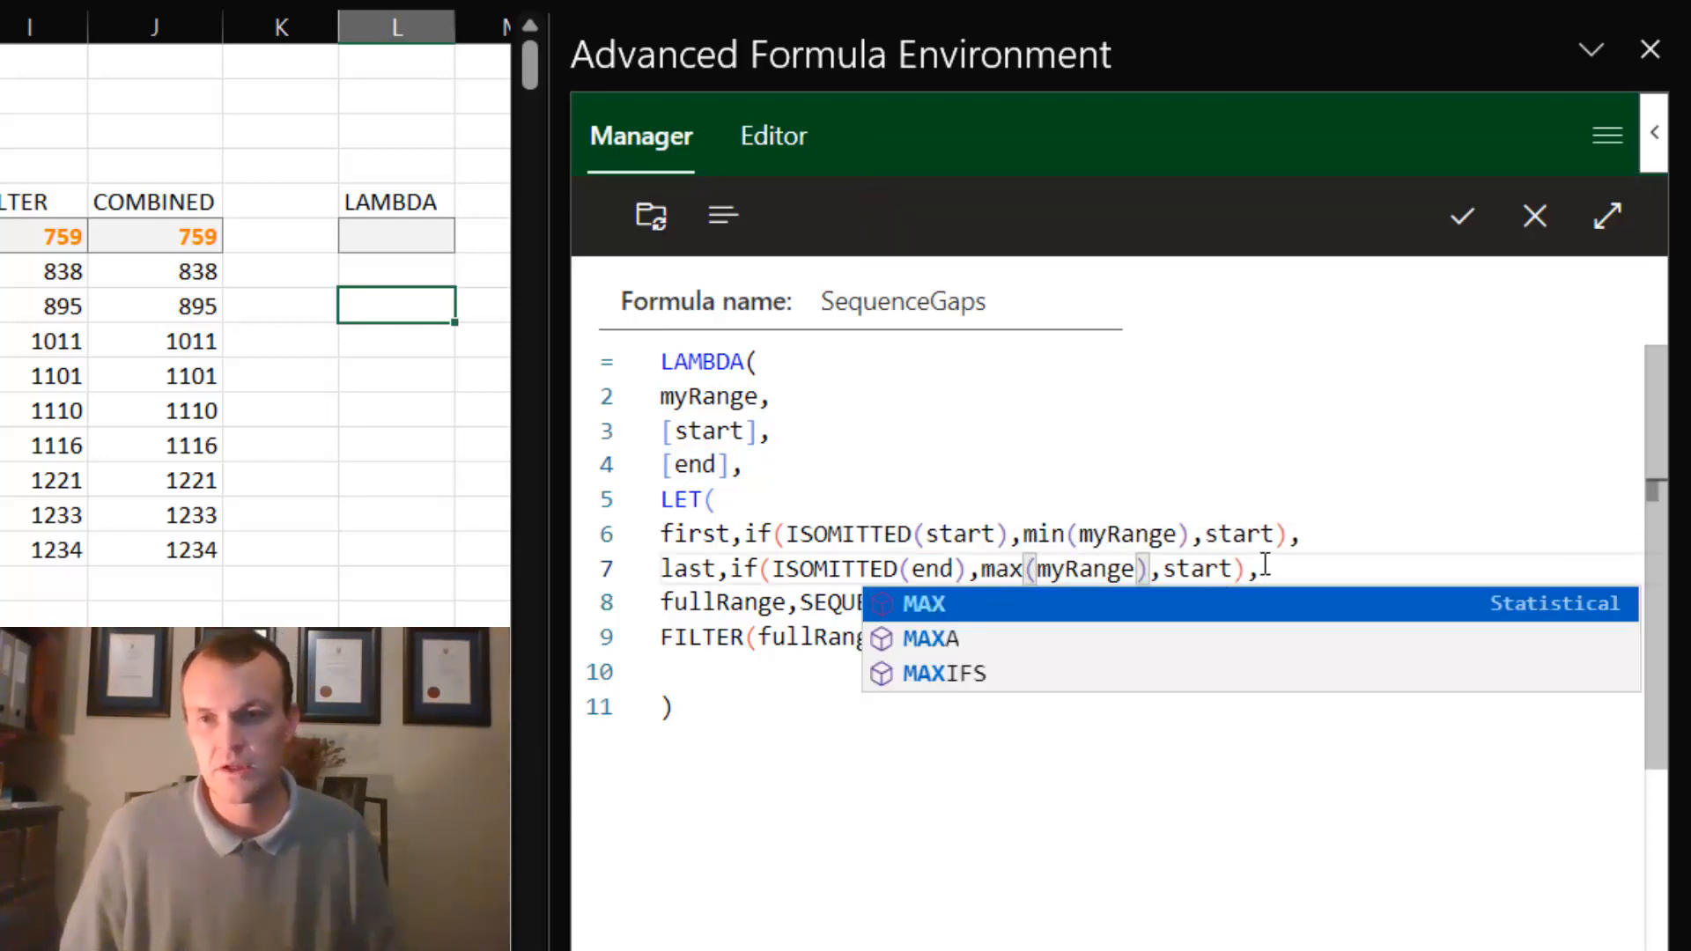
left_click(1206, 570)
double_click(1208, 570)
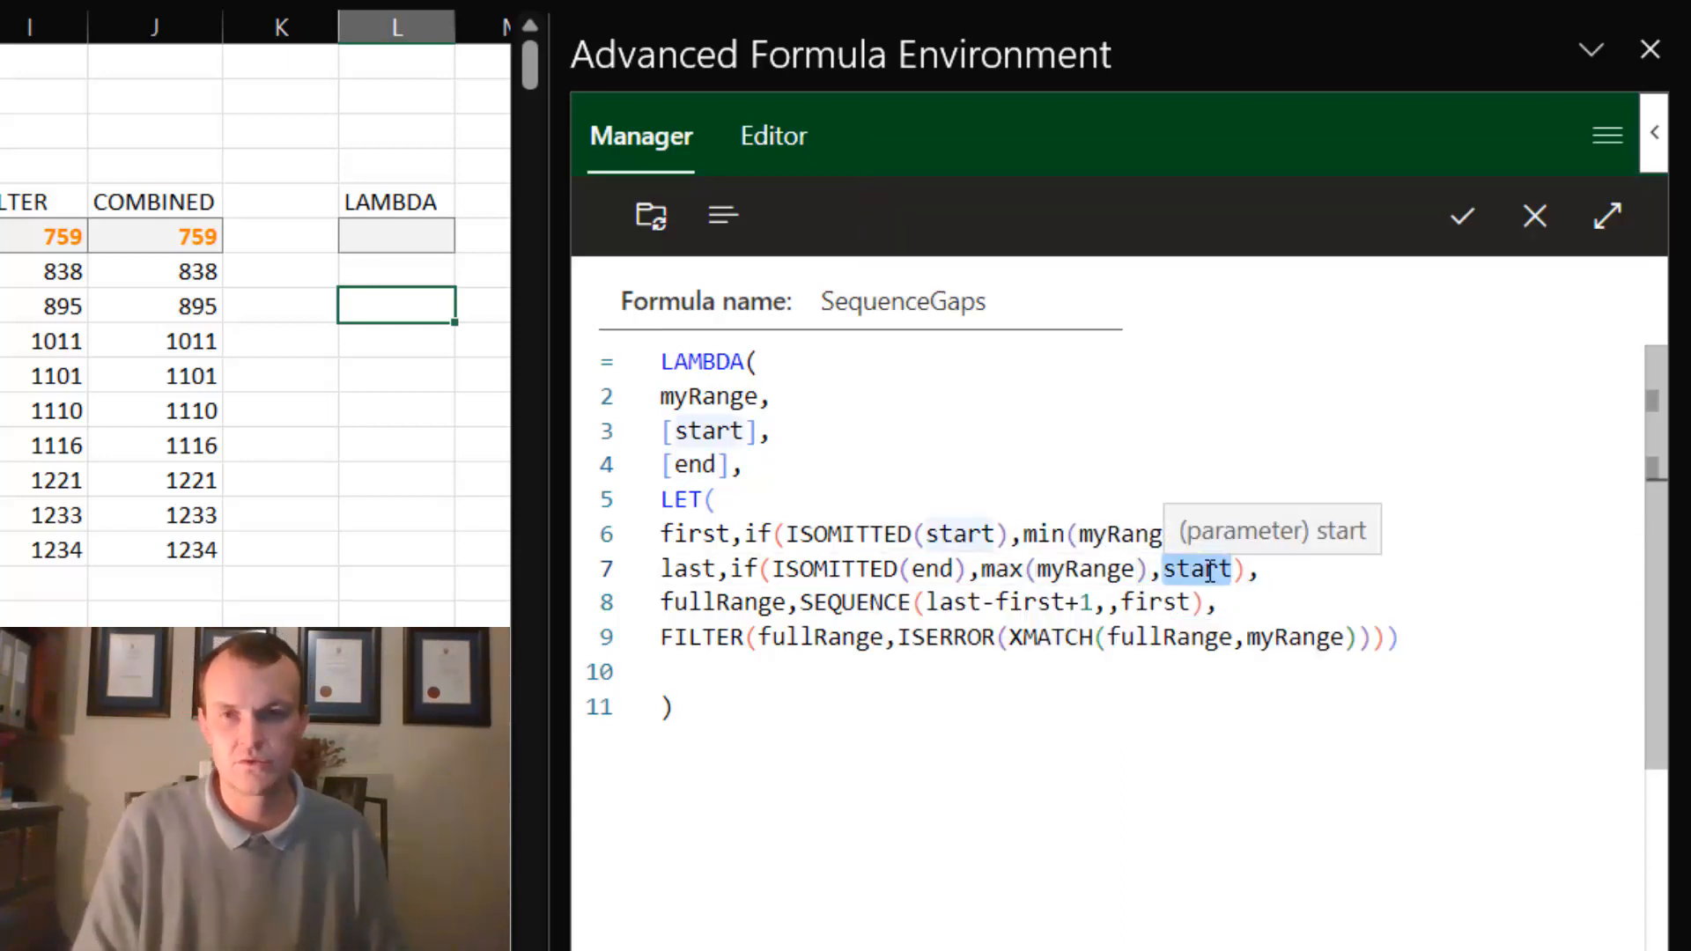
type("end")
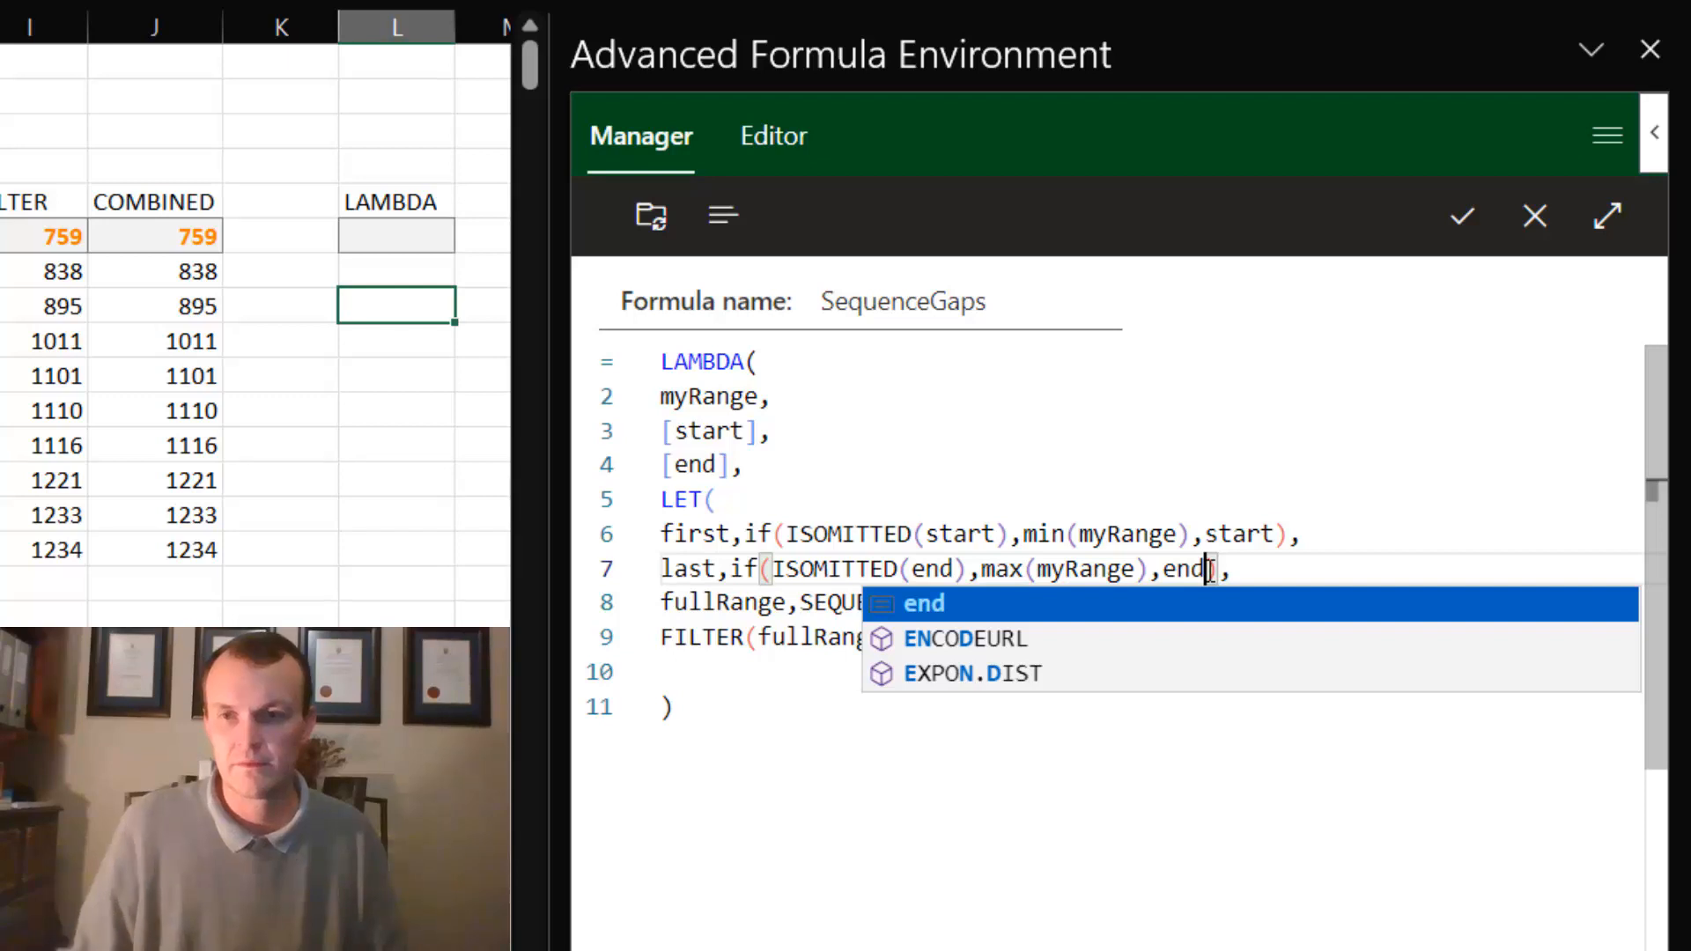
left_click(731, 604)
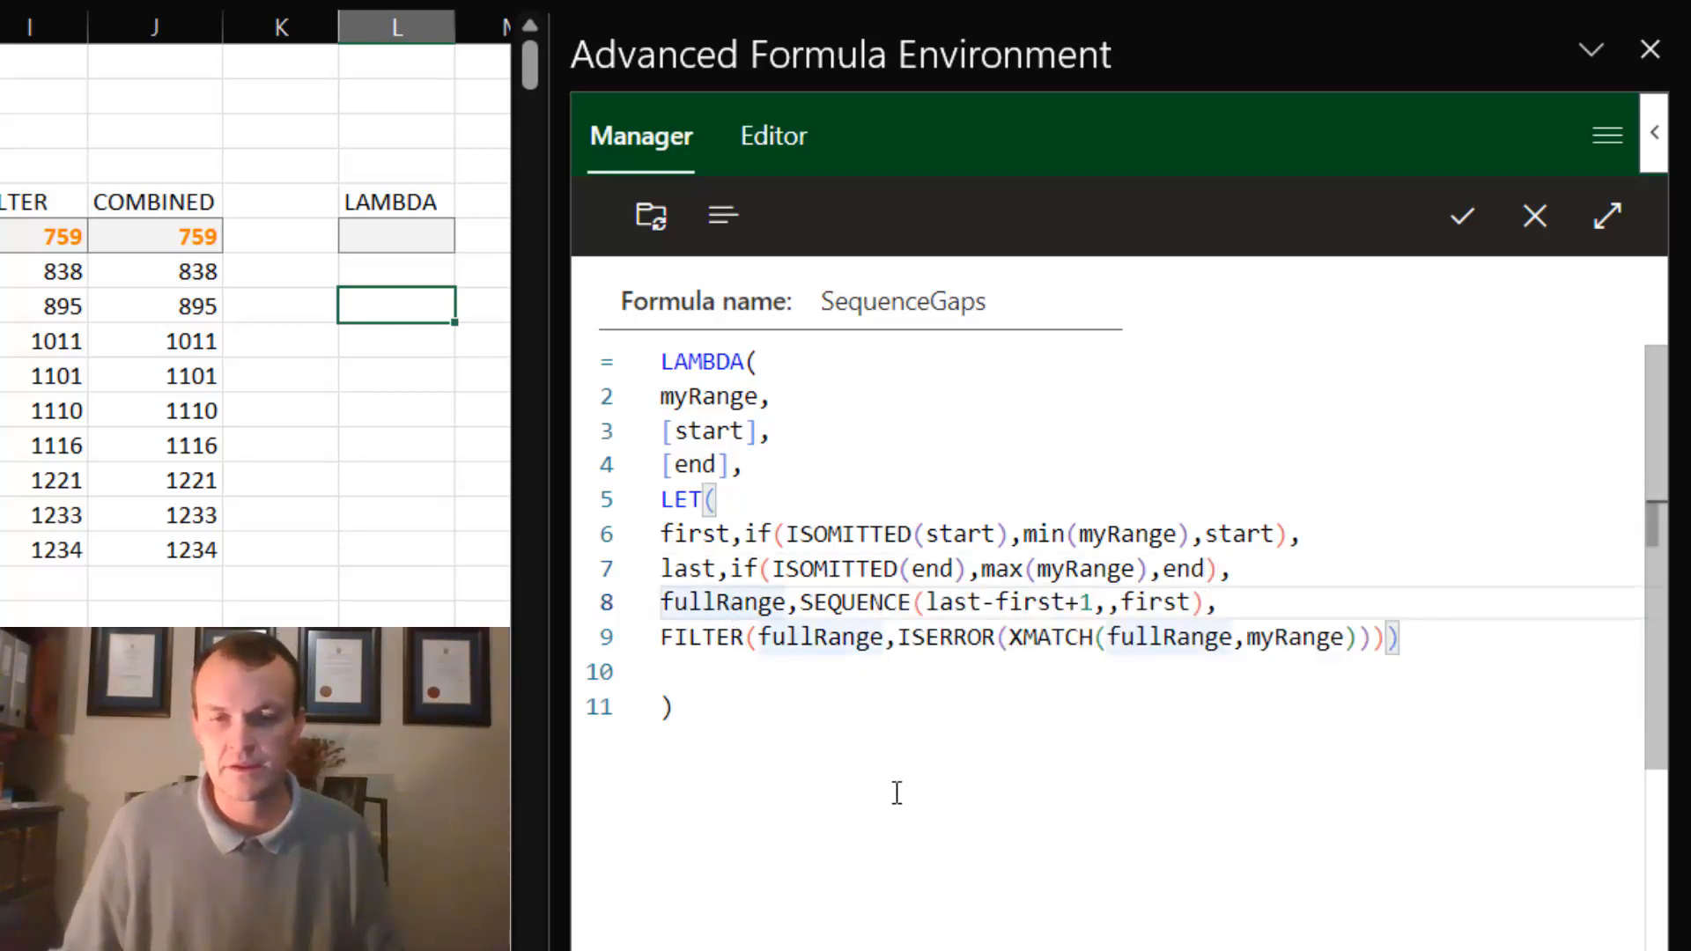
left_click(688, 668)
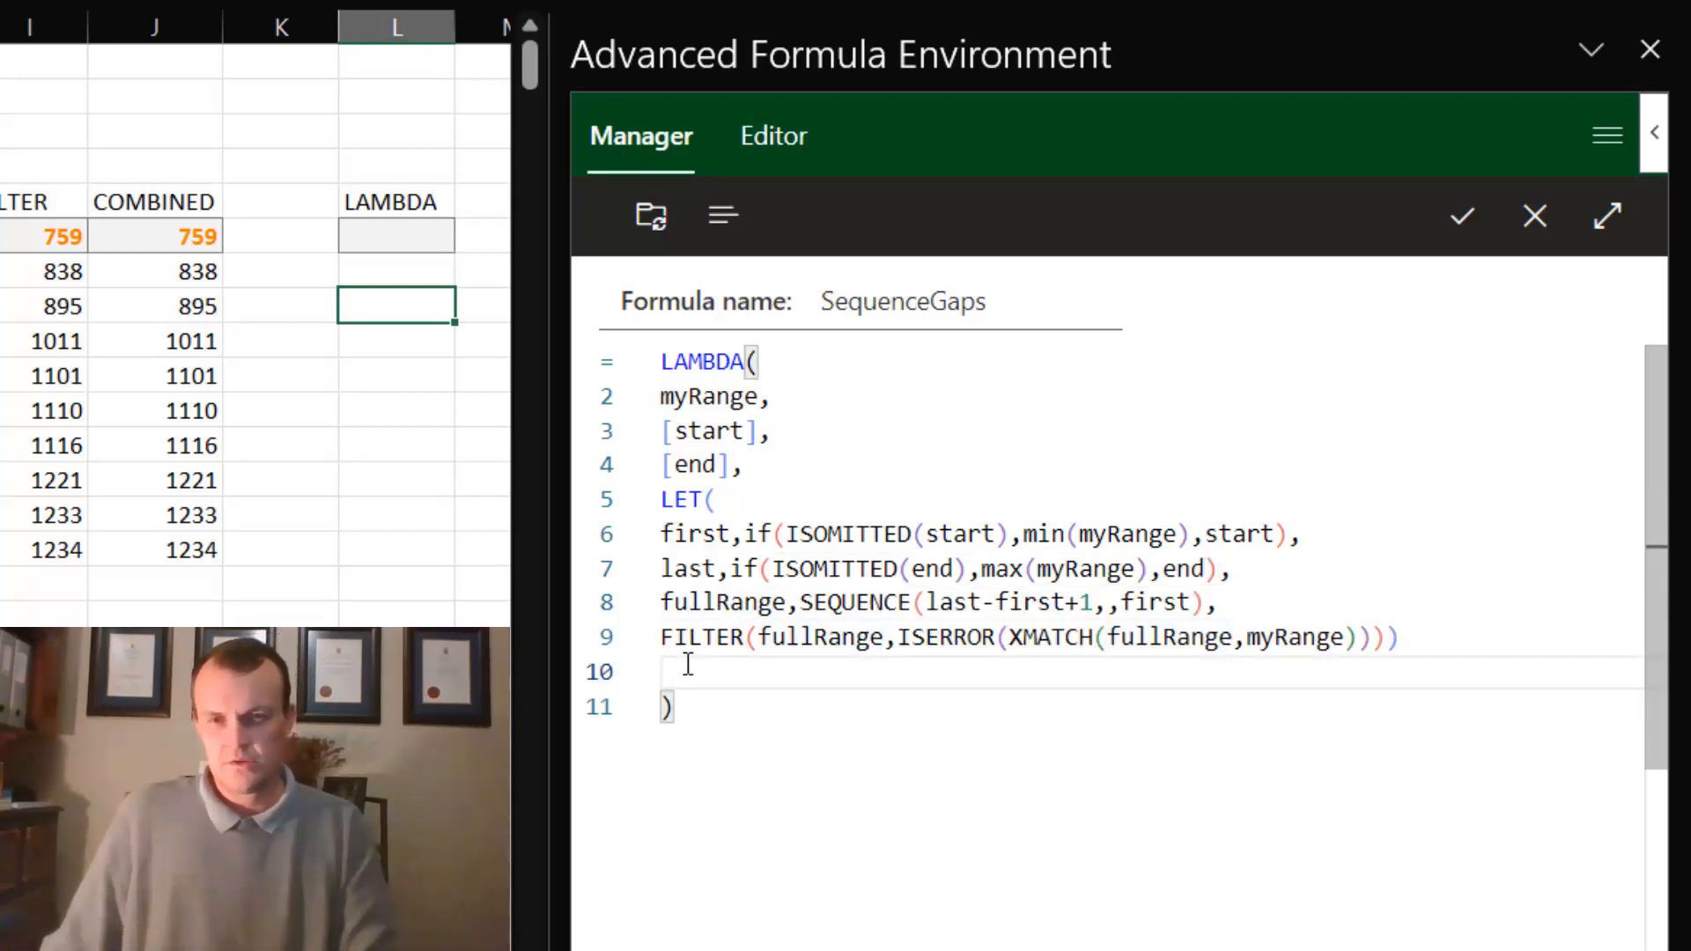
key("BackSpace")
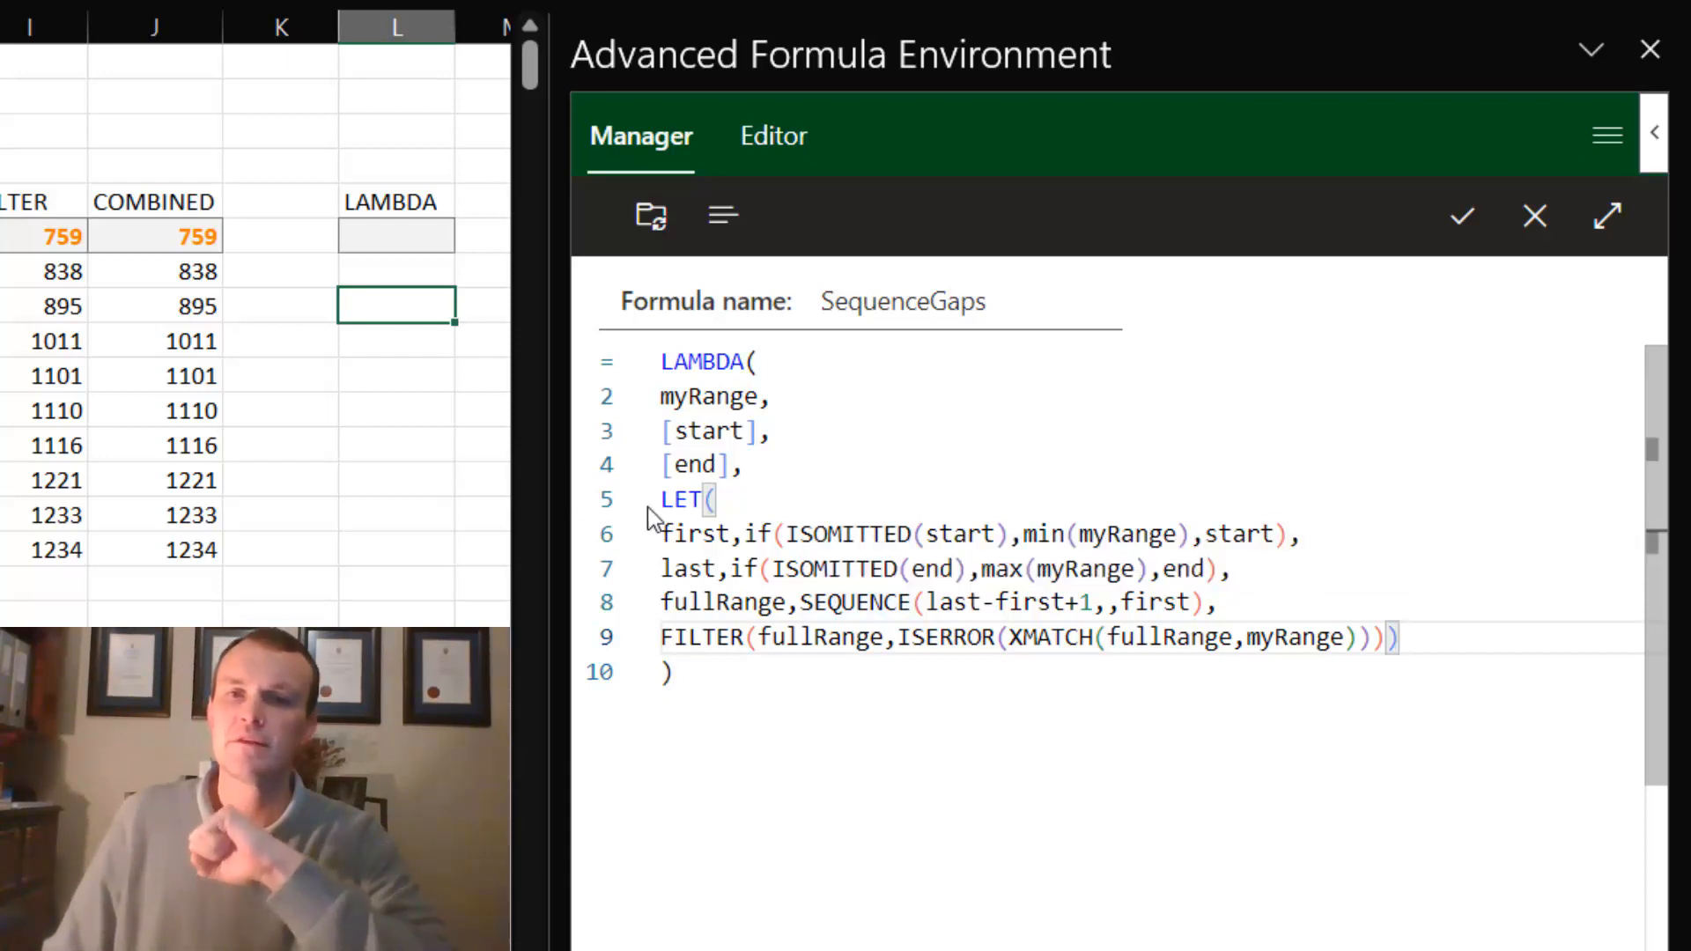
- Review where the variables first and last are defined and used in SEQUENCE, and check the optional parameters start and end
mouse_move(694, 509)
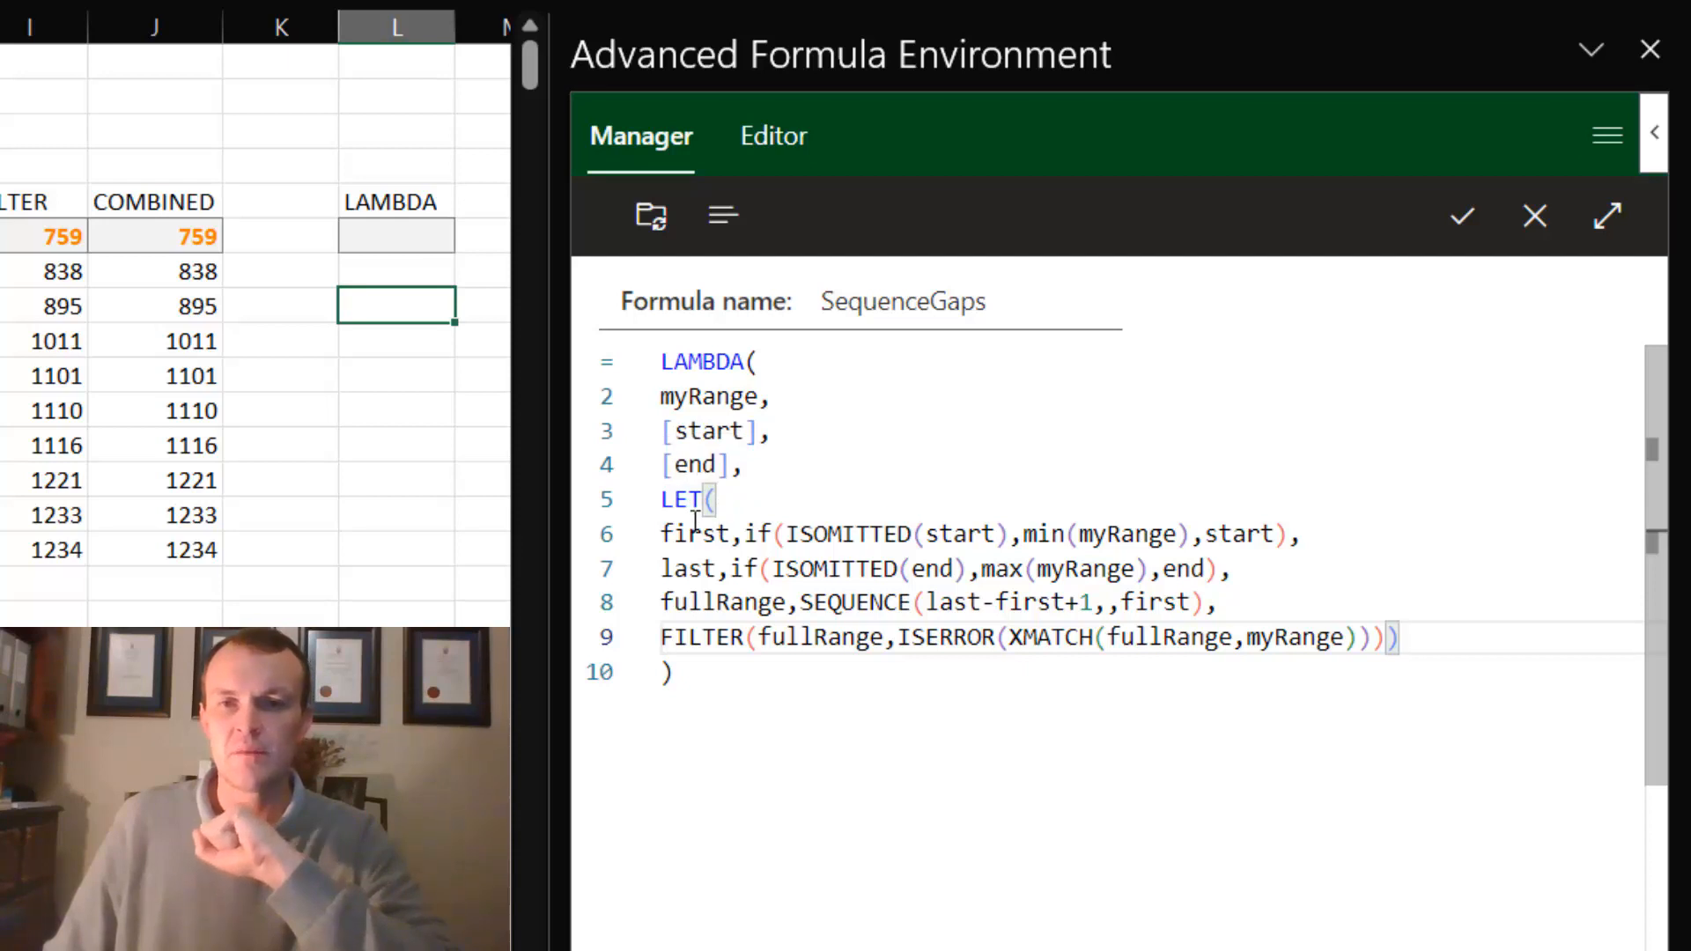
left_click(698, 536)
double_click(700, 536)
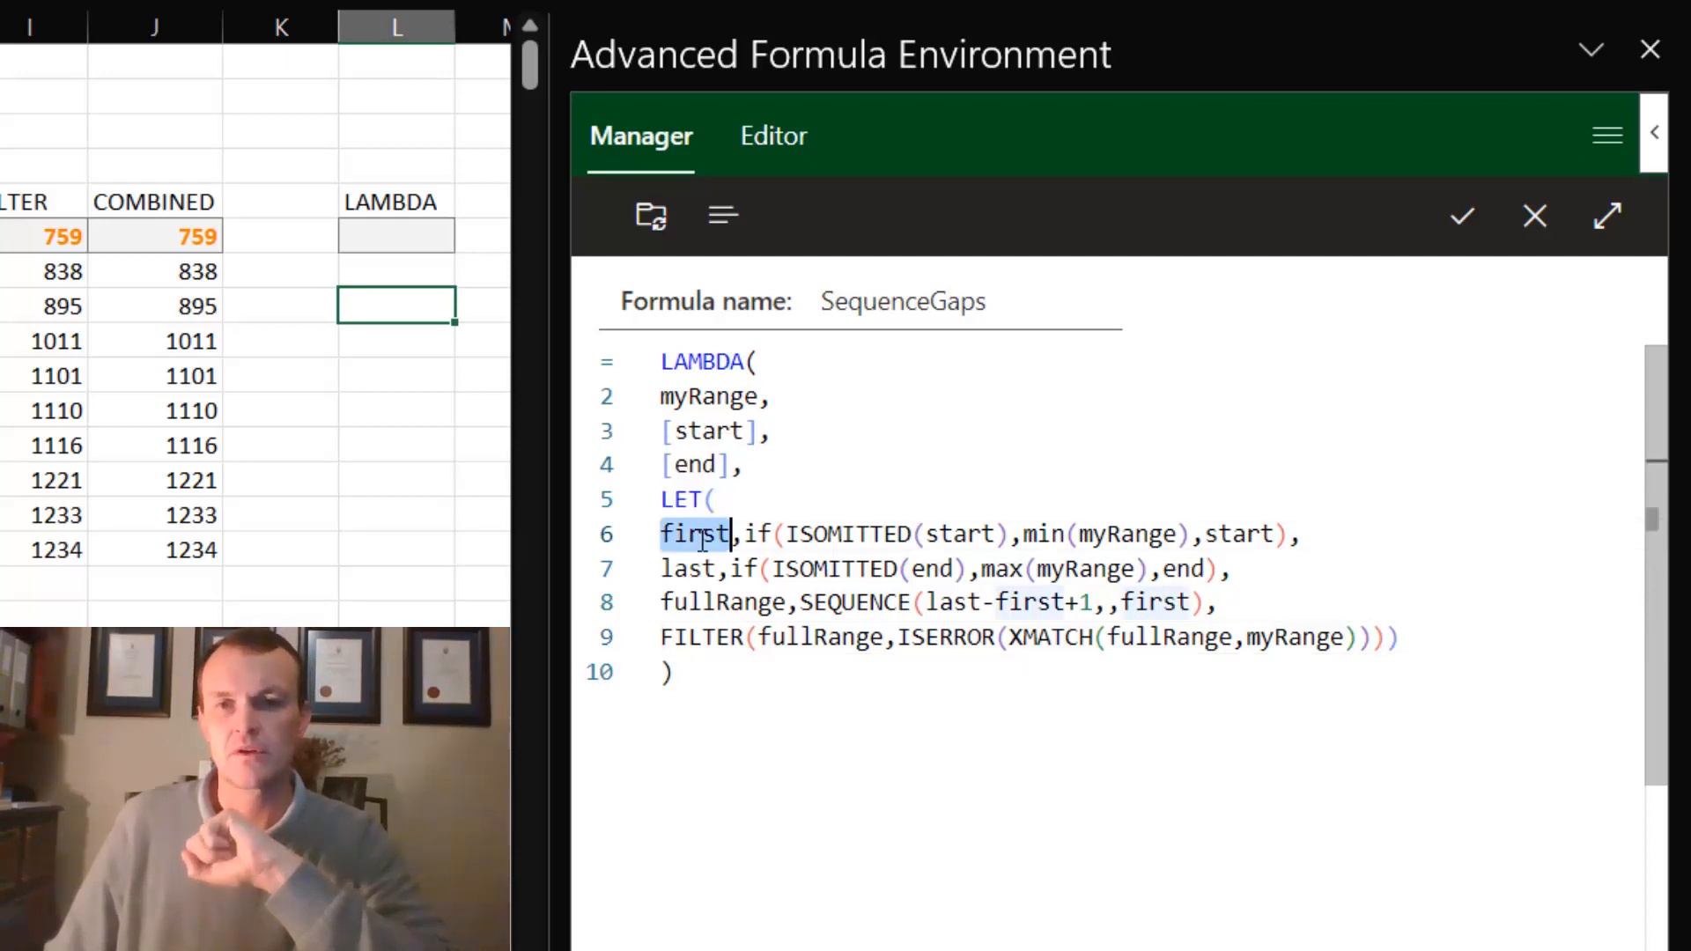
double_click(705, 570)
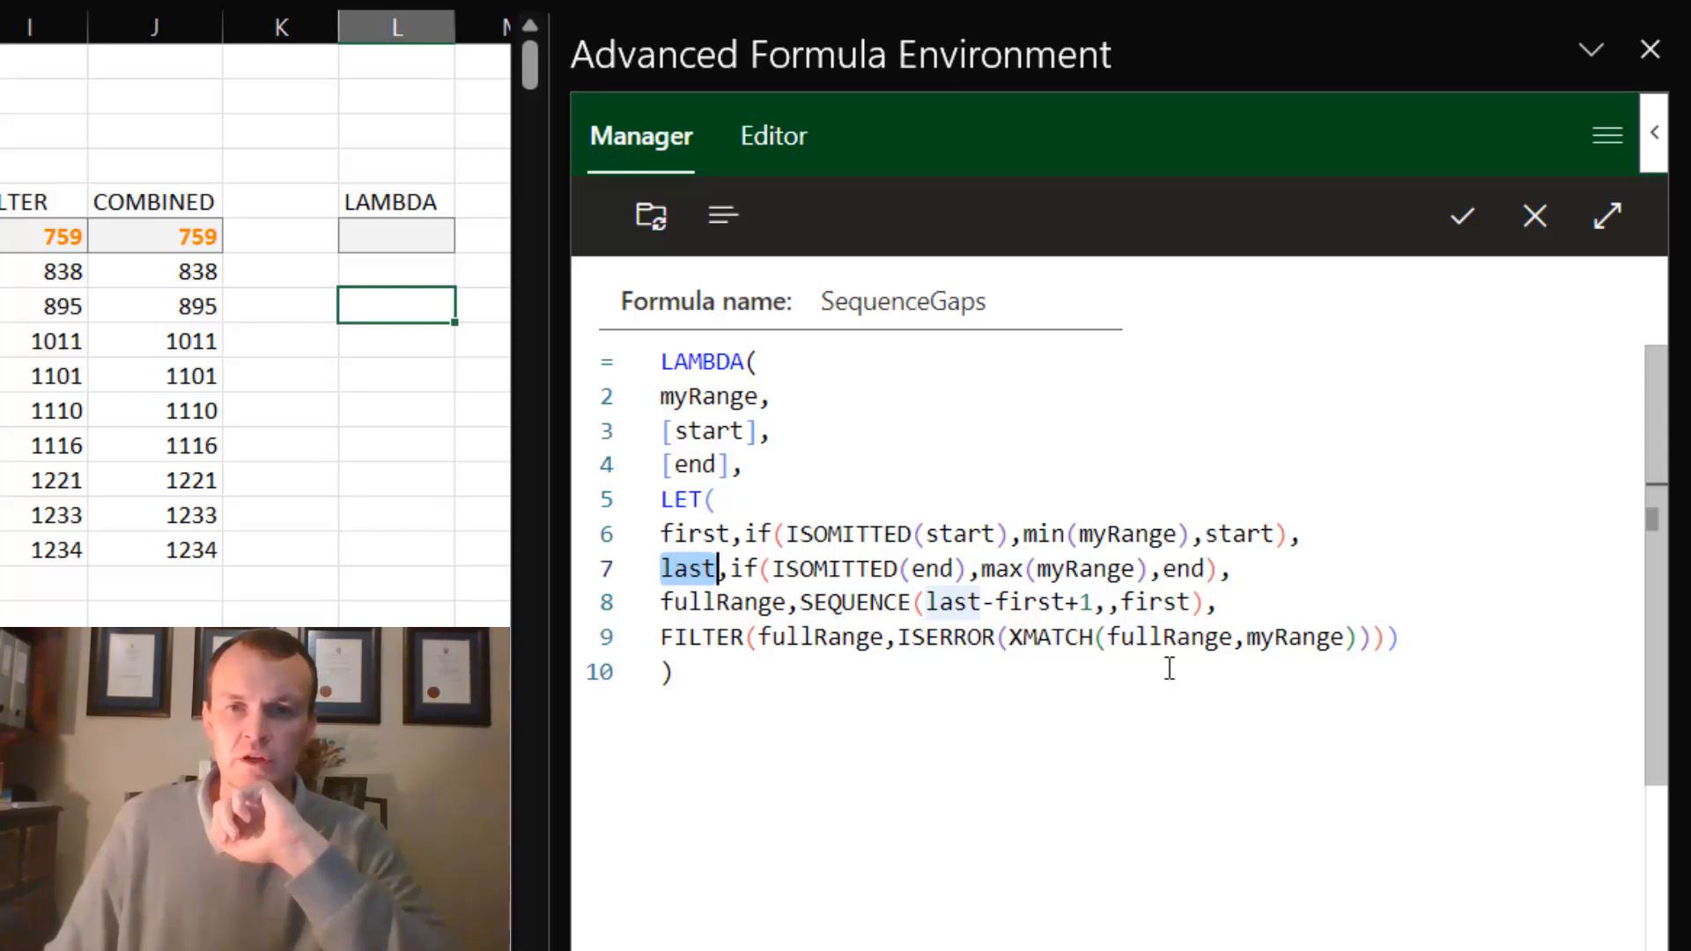
double_click(951, 604)
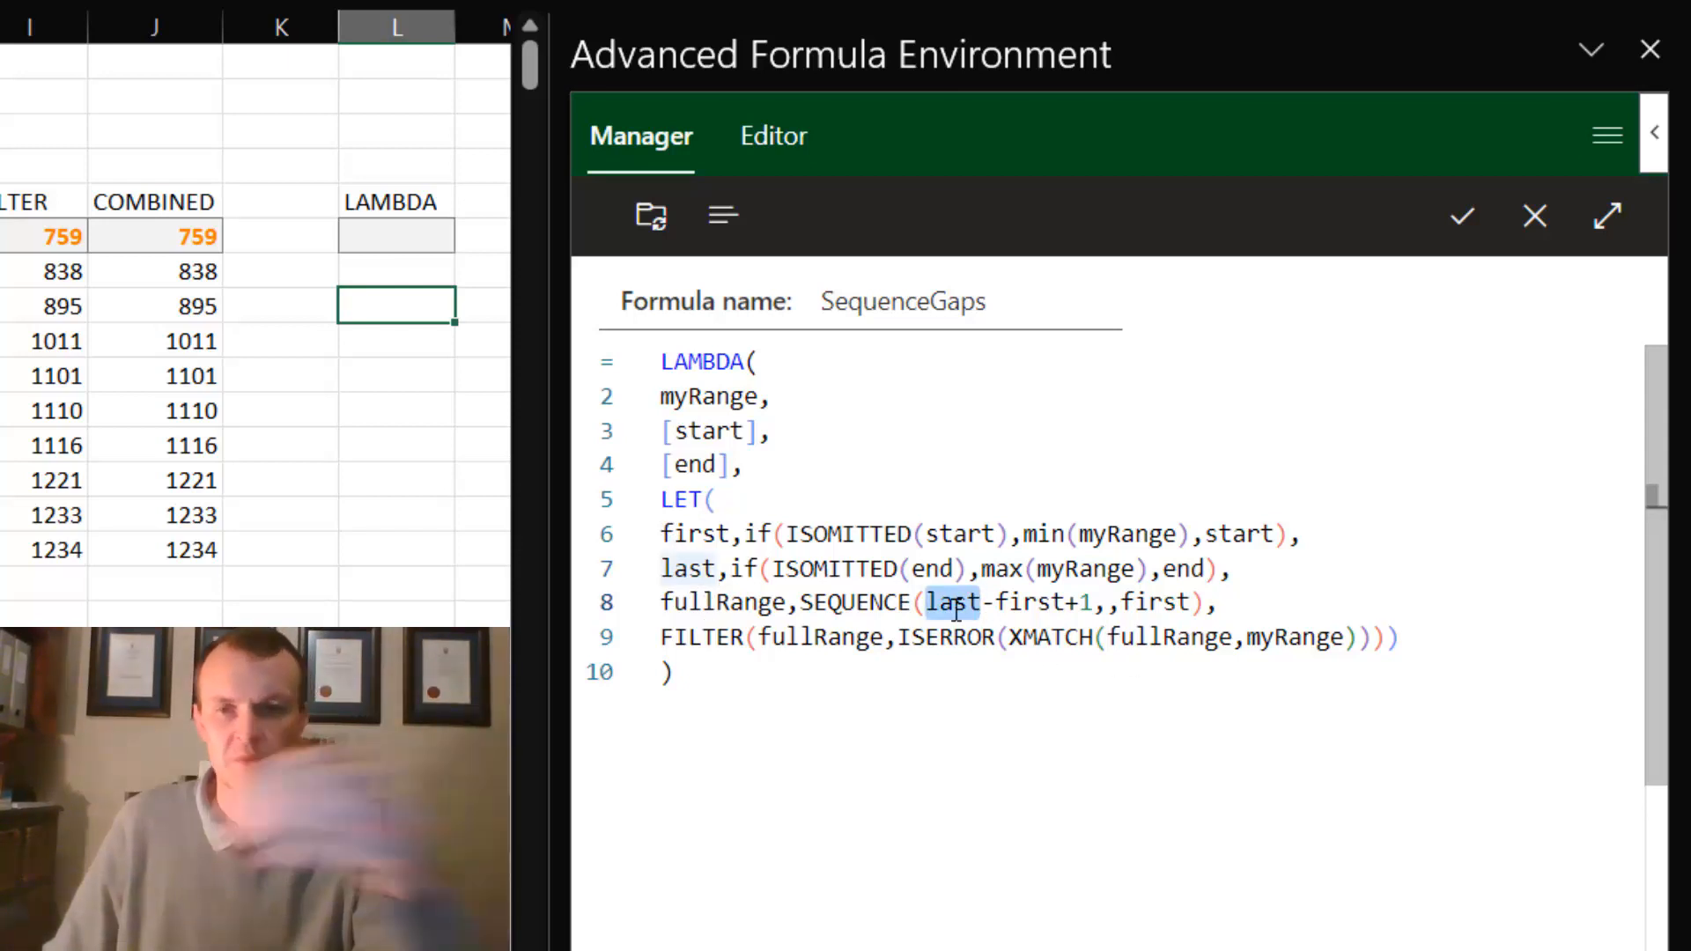
left_click(999, 606)
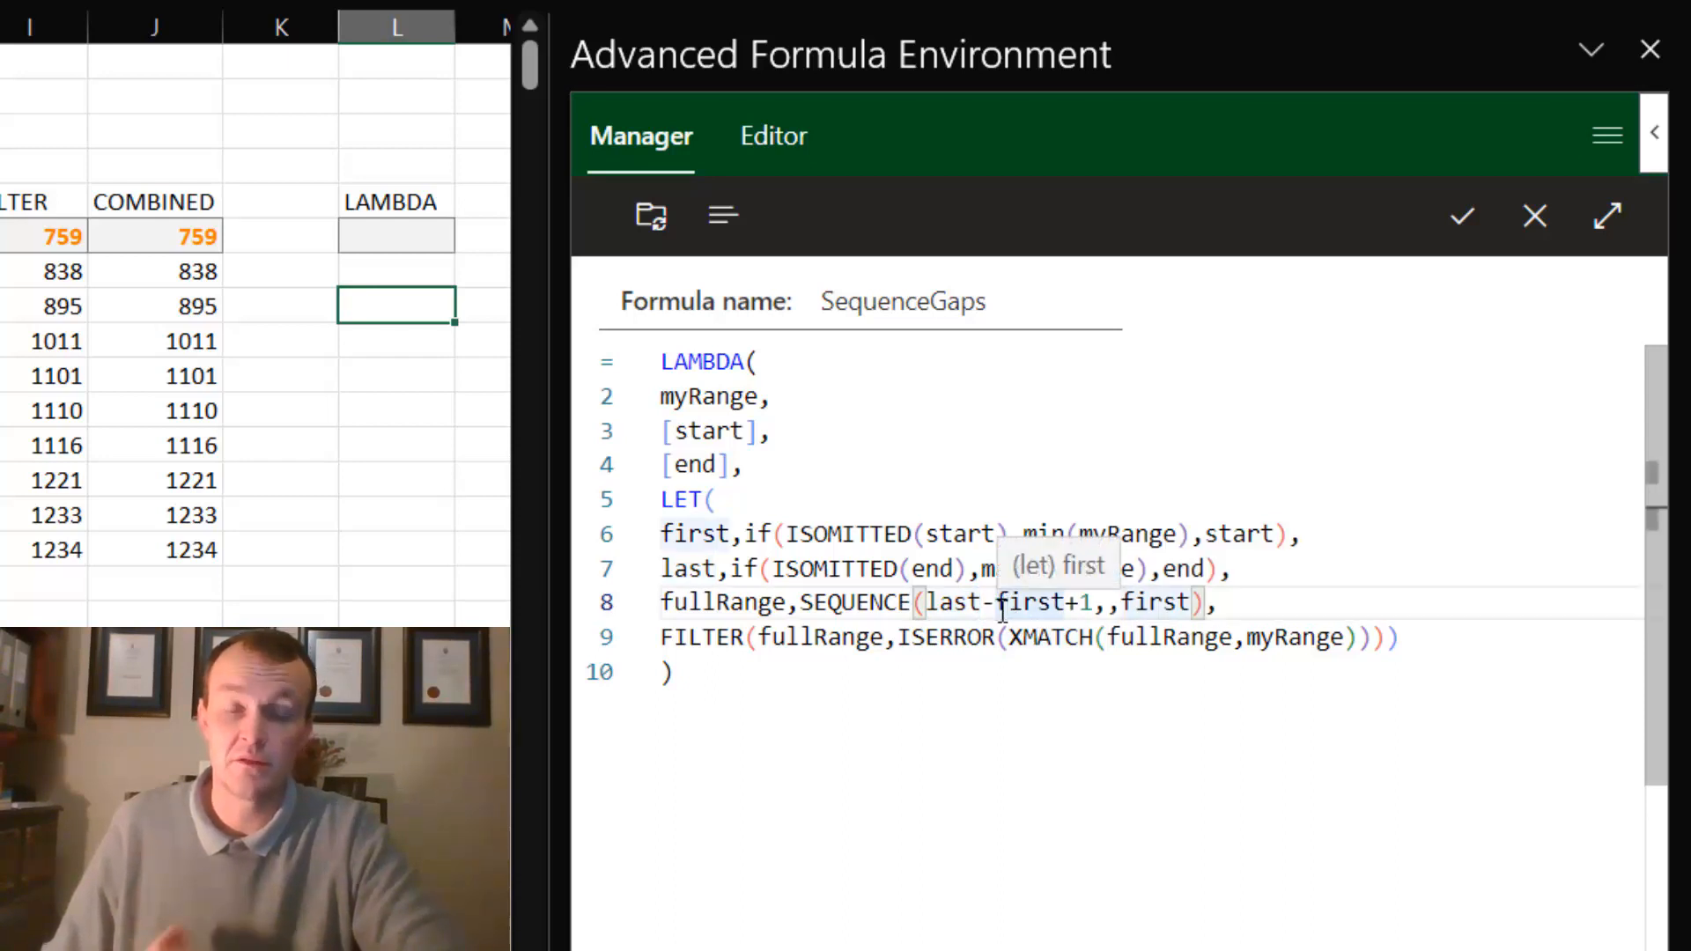
double_click(700, 433)
double_click(697, 471)
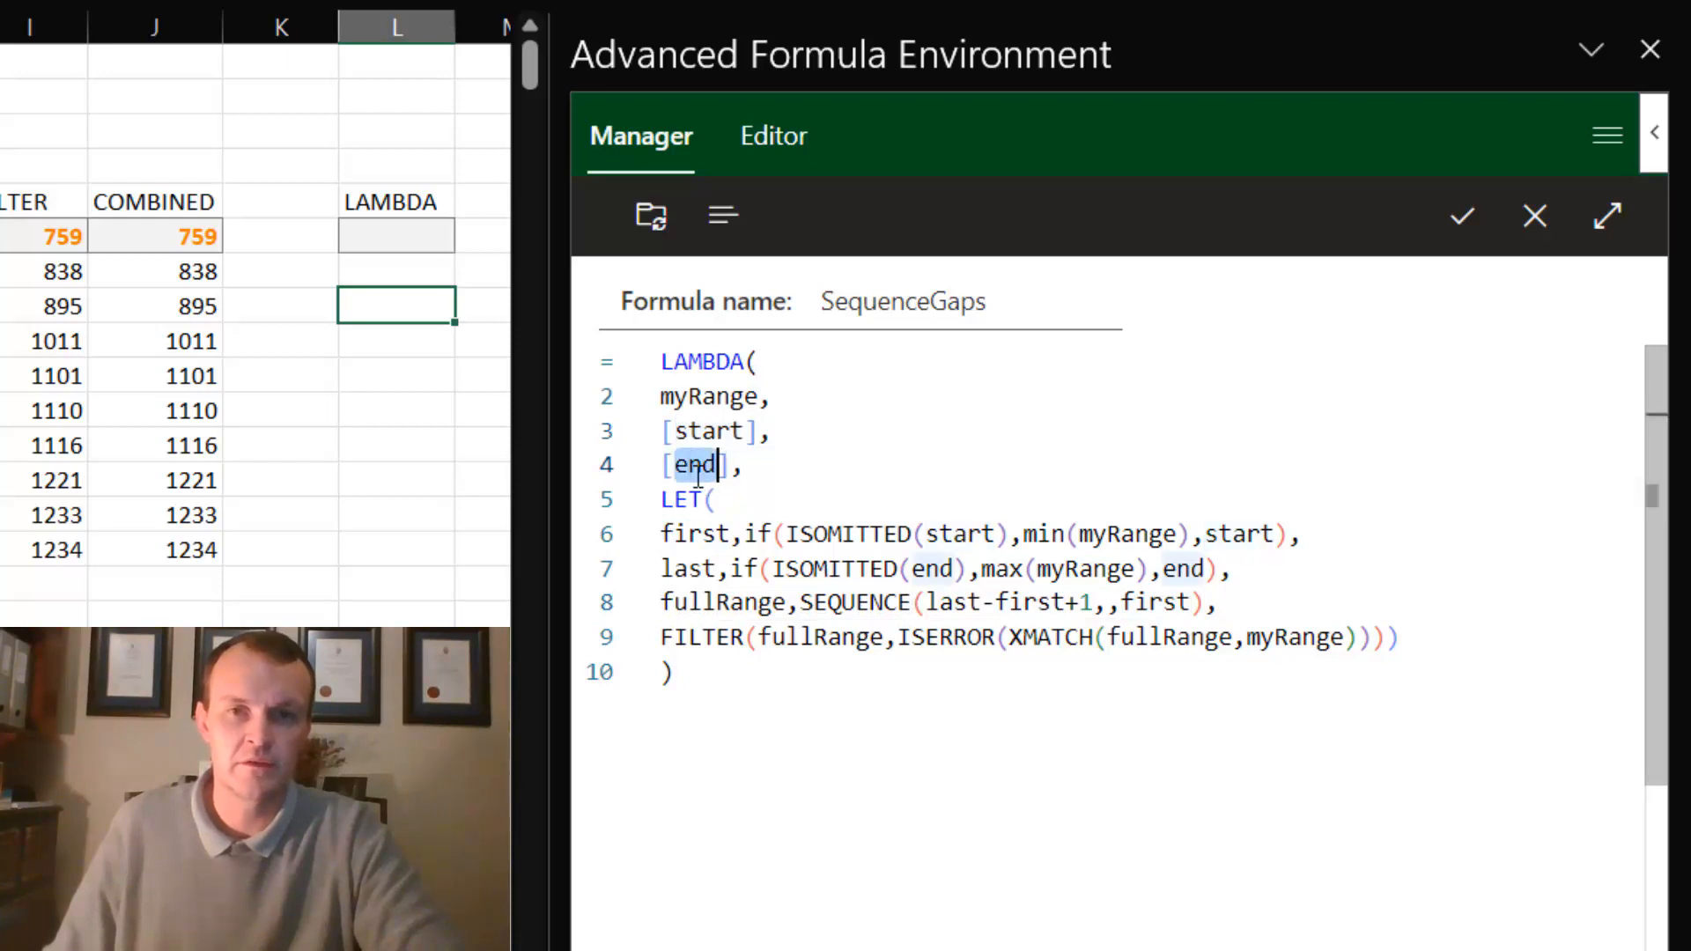
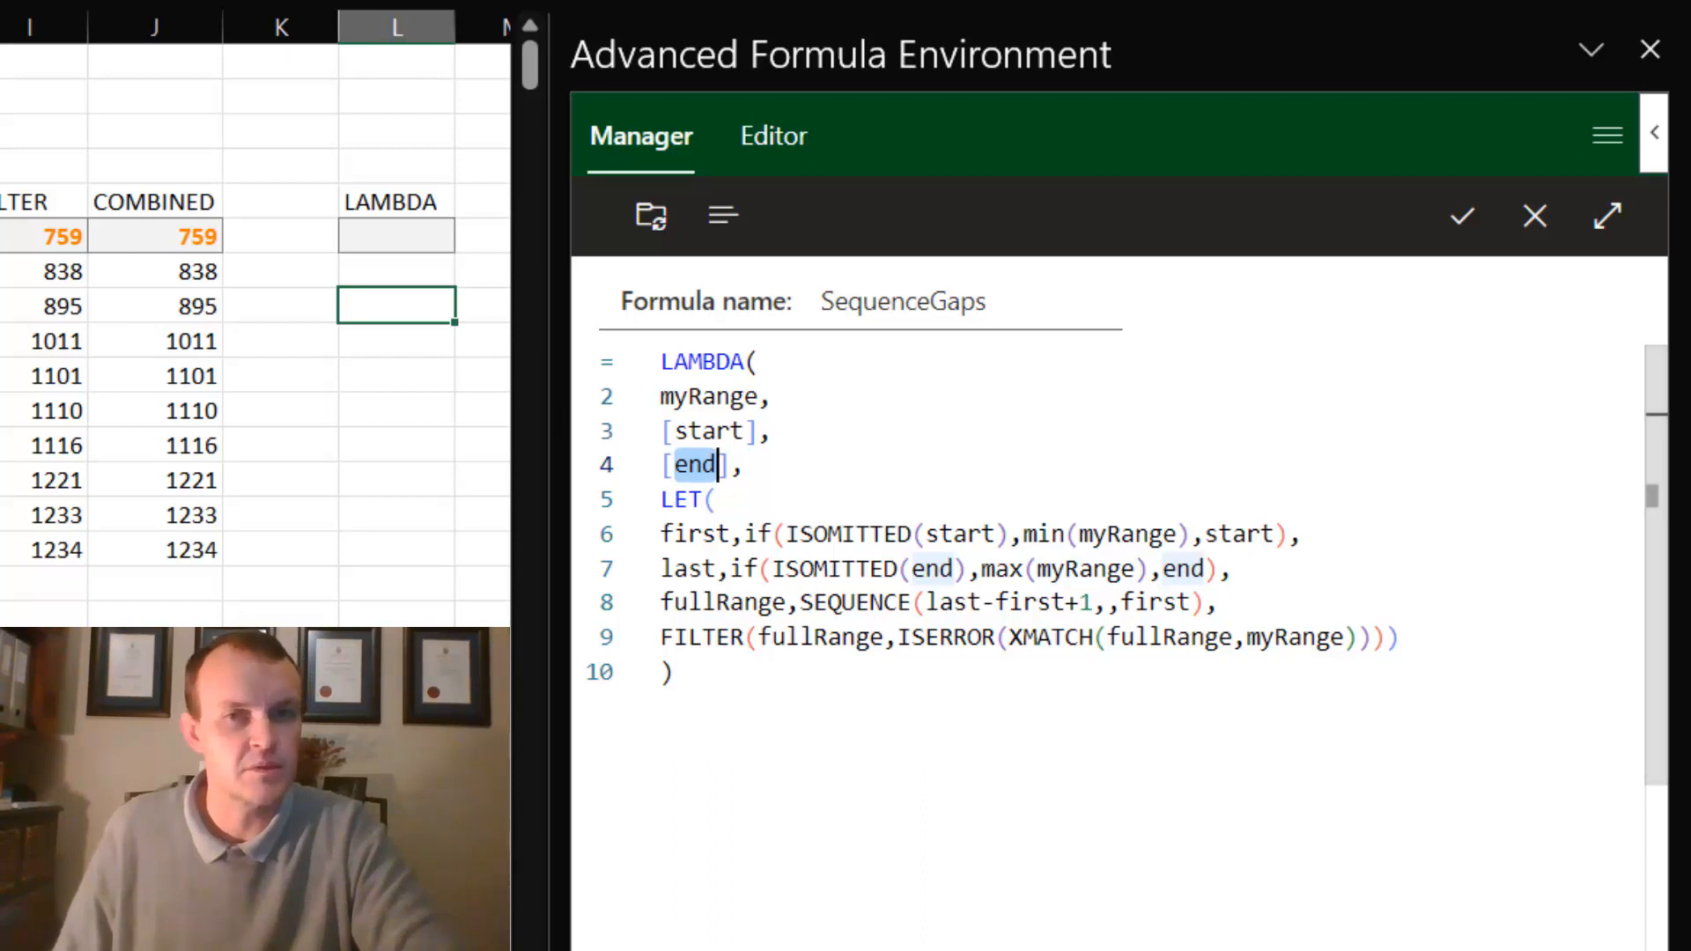
- Save the SequenceGaps LAMBDA definition and sync the defined names with the workbook
left_click(1469, 215)
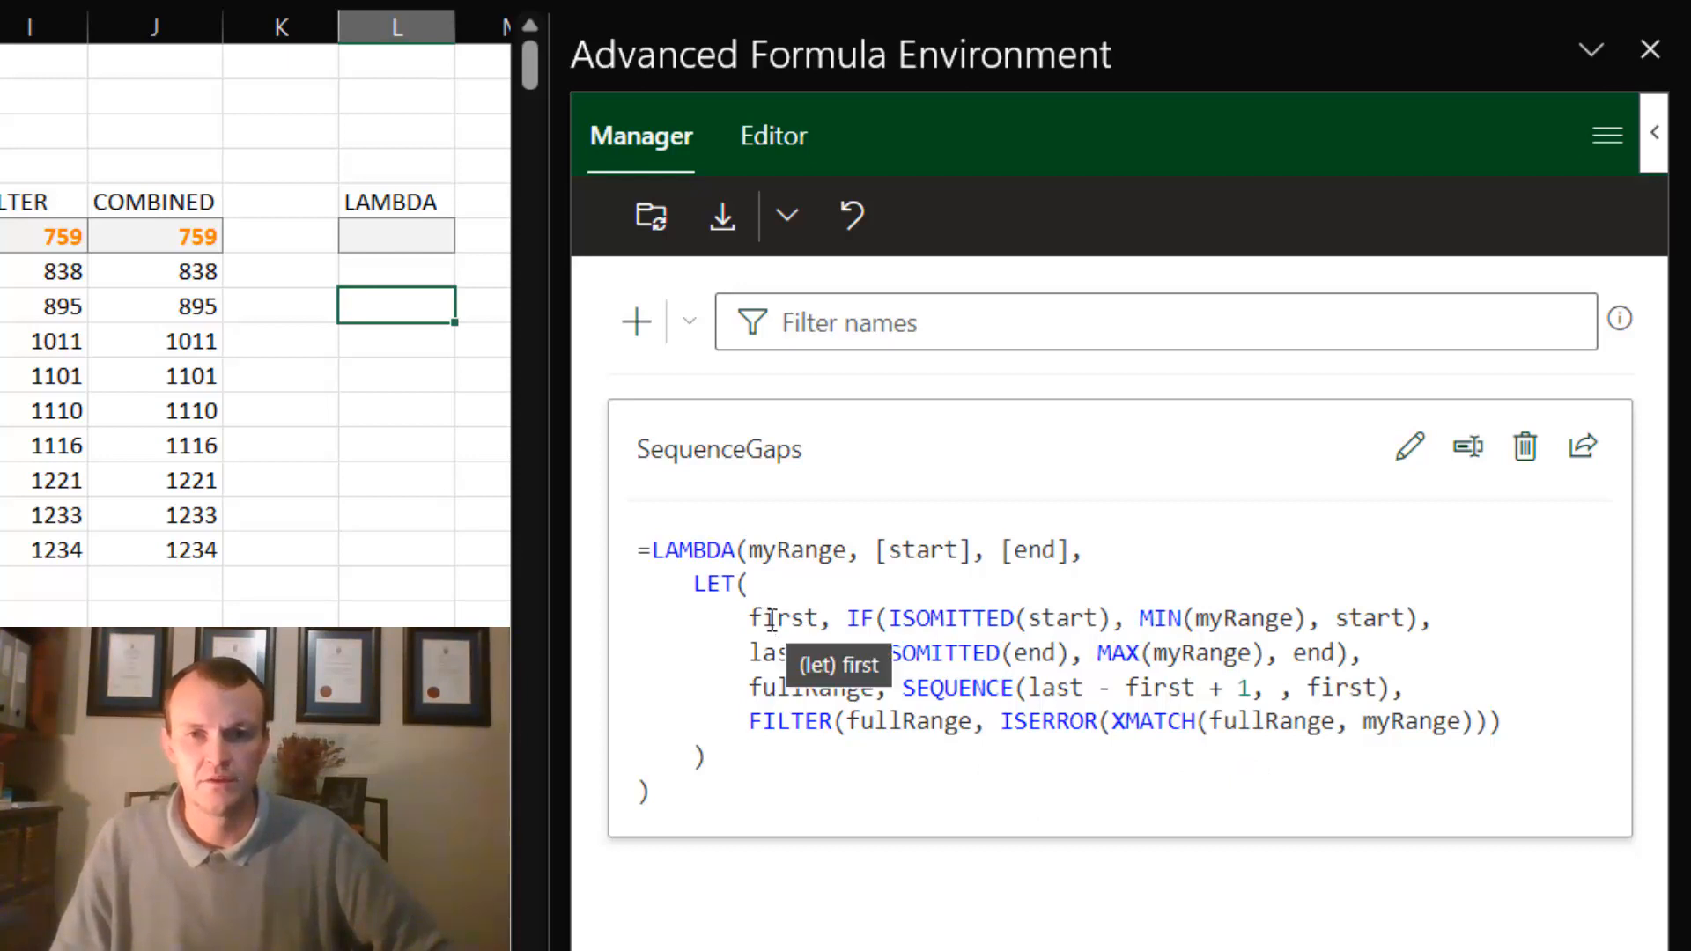
left_click_drag(751, 621, 832, 688)
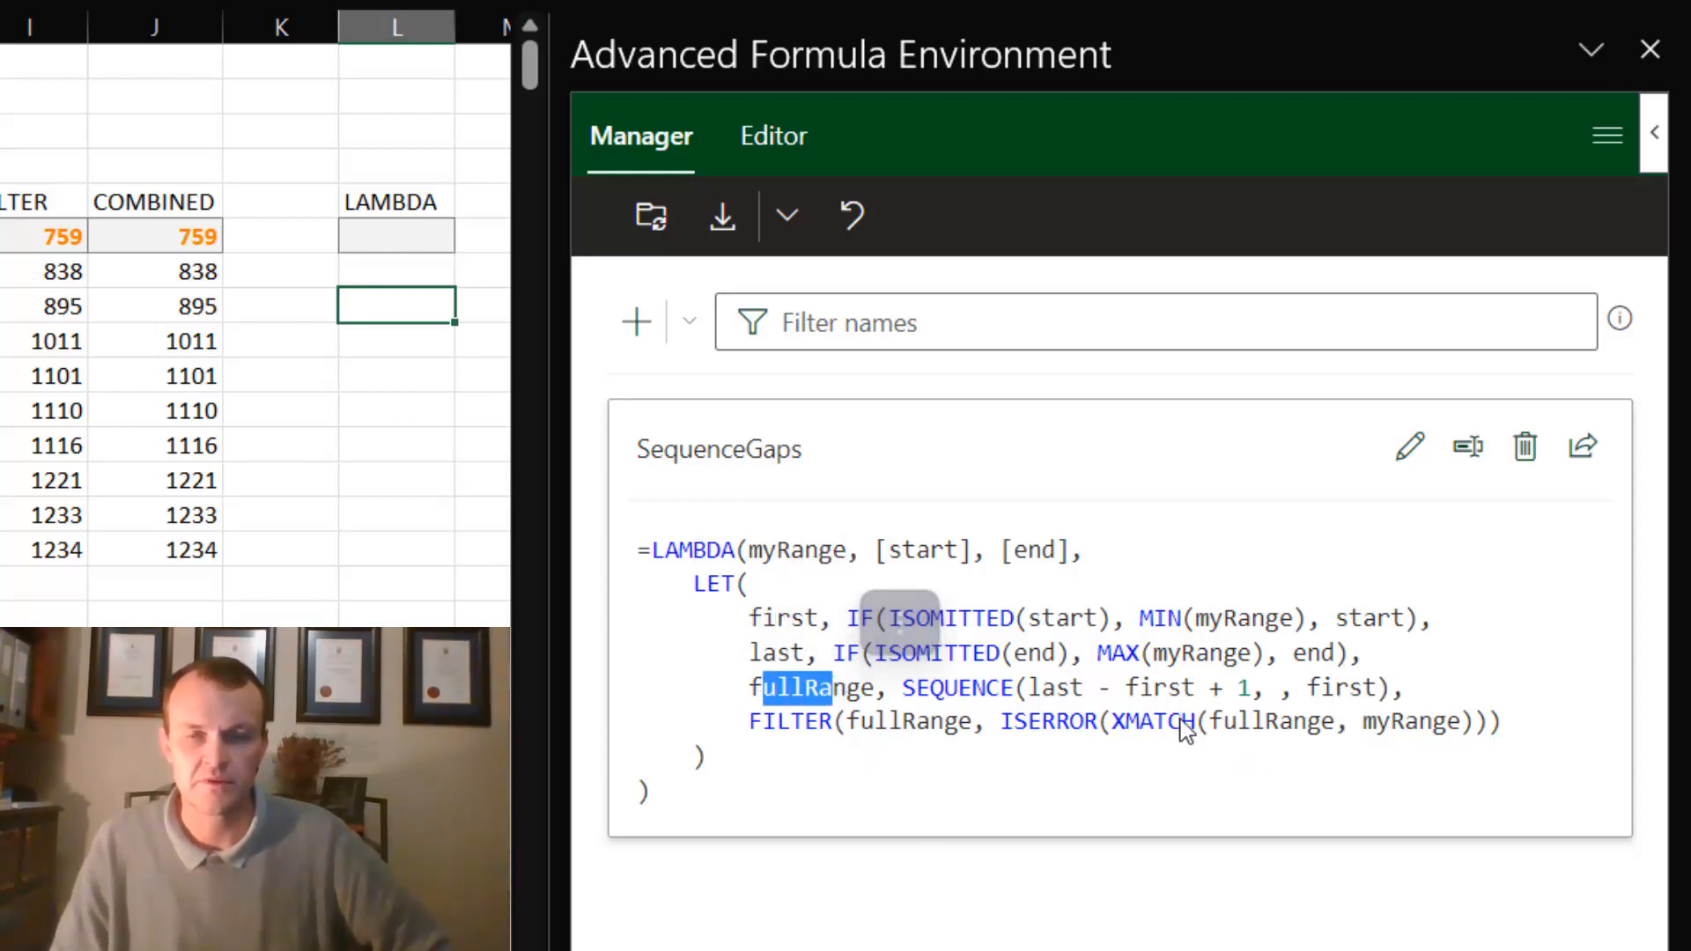
left_click(1352, 816)
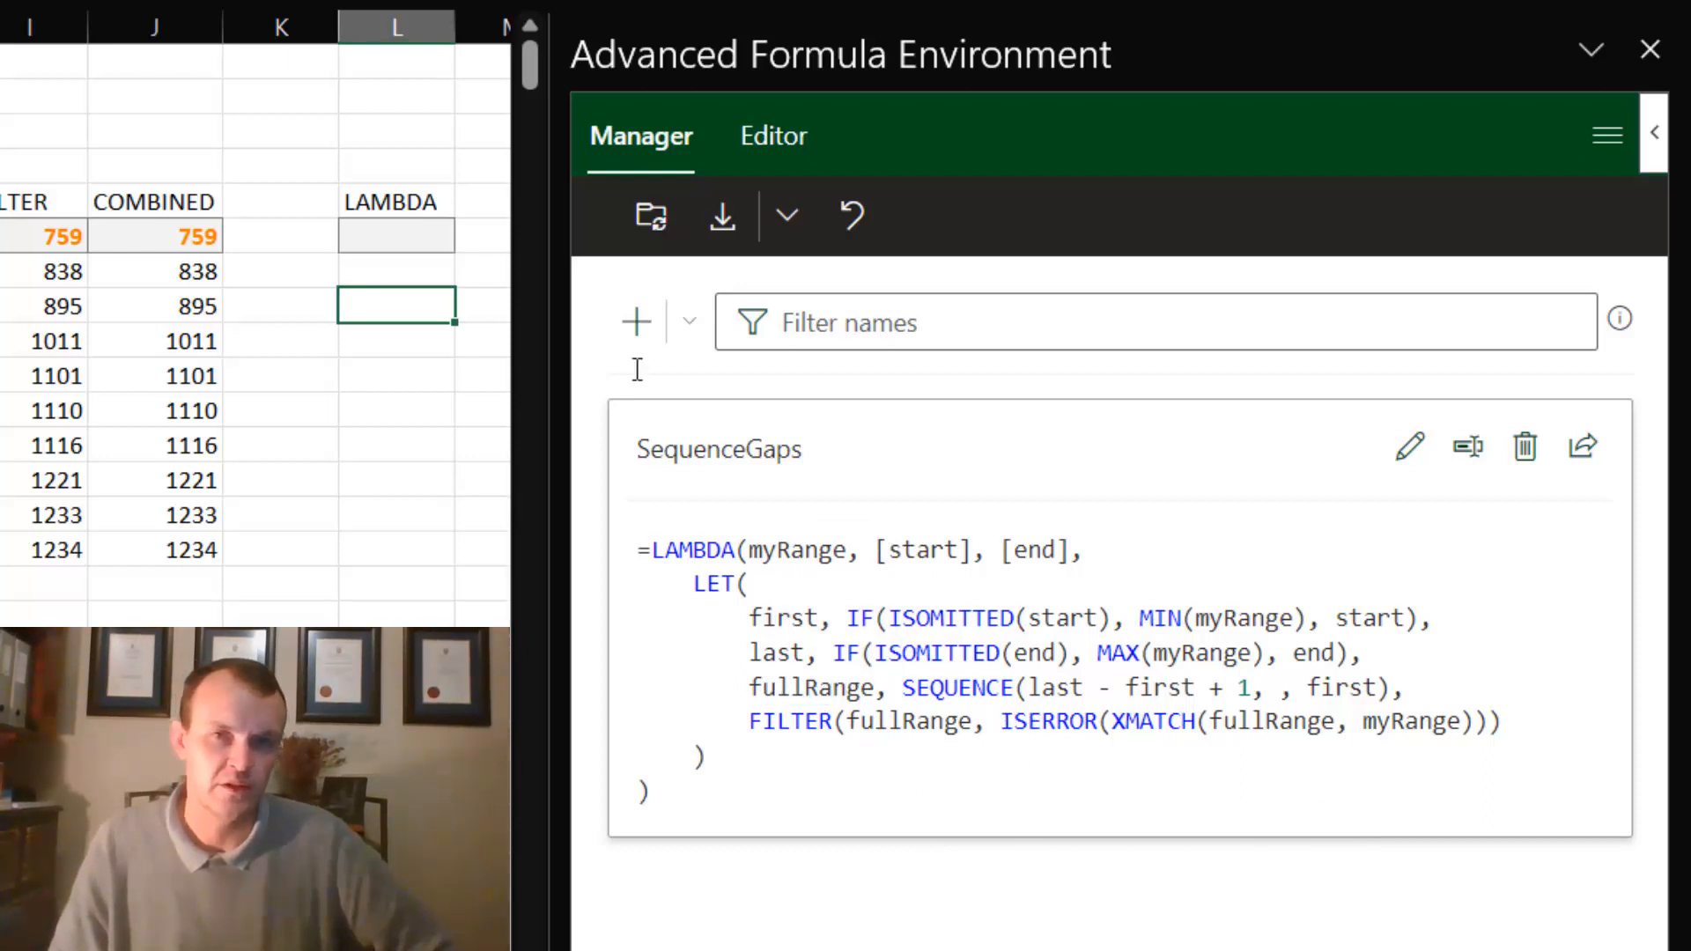
left_click(649, 227)
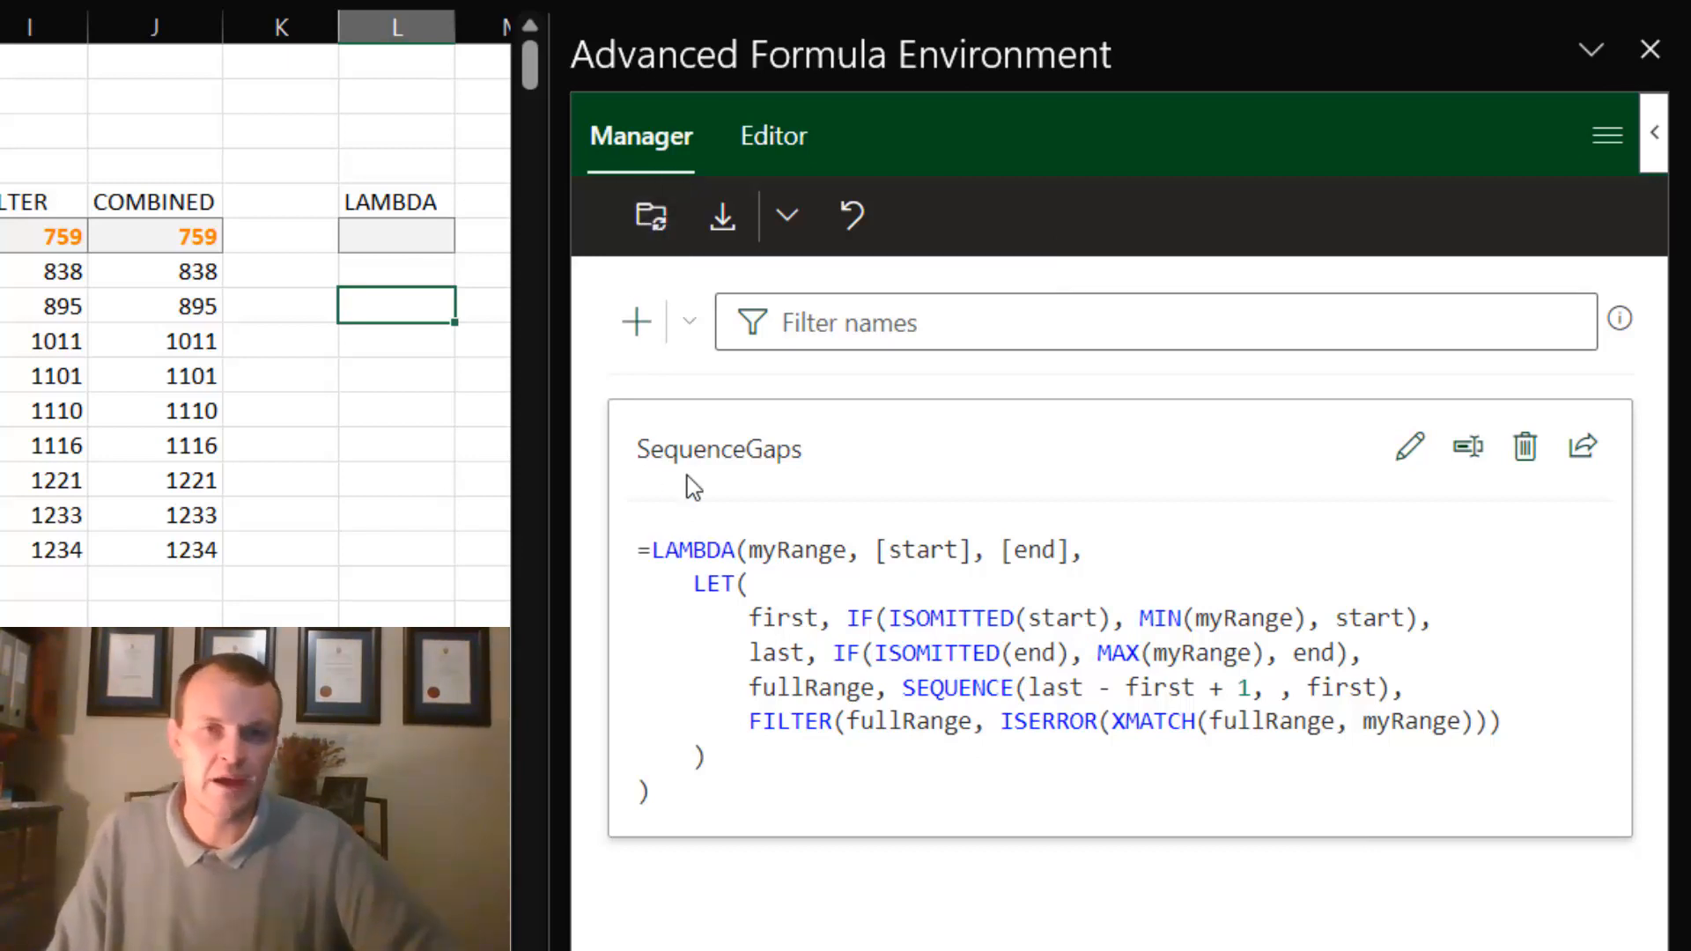
left_click(652, 228)
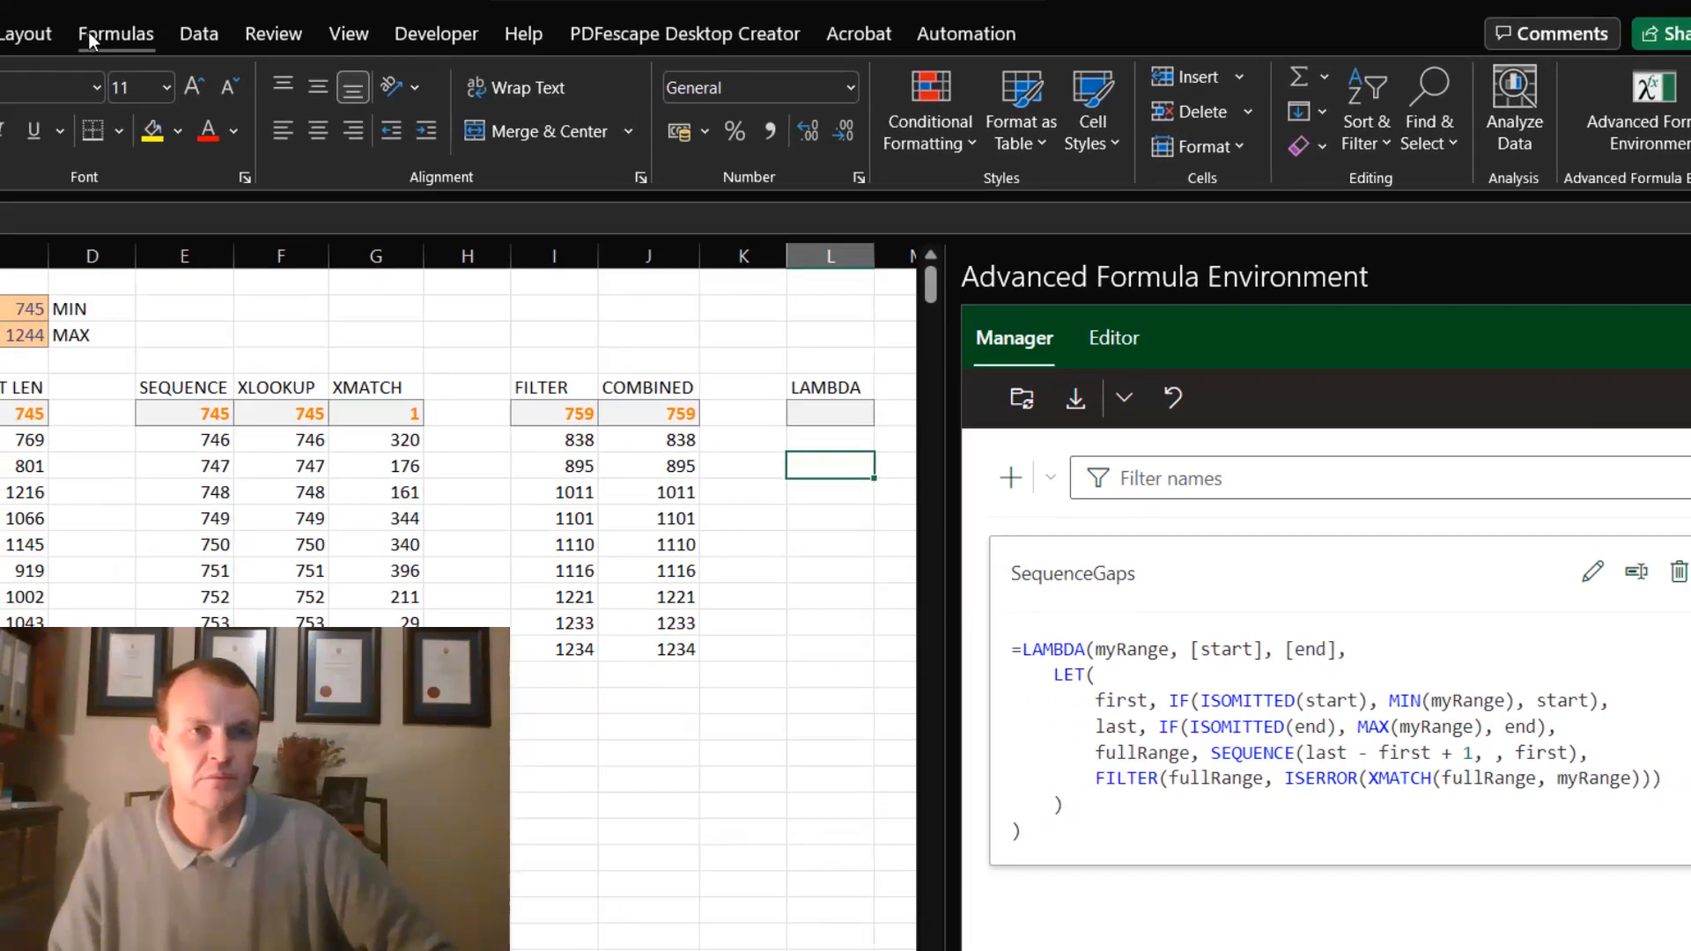
- Check the SequenceGaps entry and its definition among the workbook's defined names
left_click(88, 31)
left_click(515, 110)
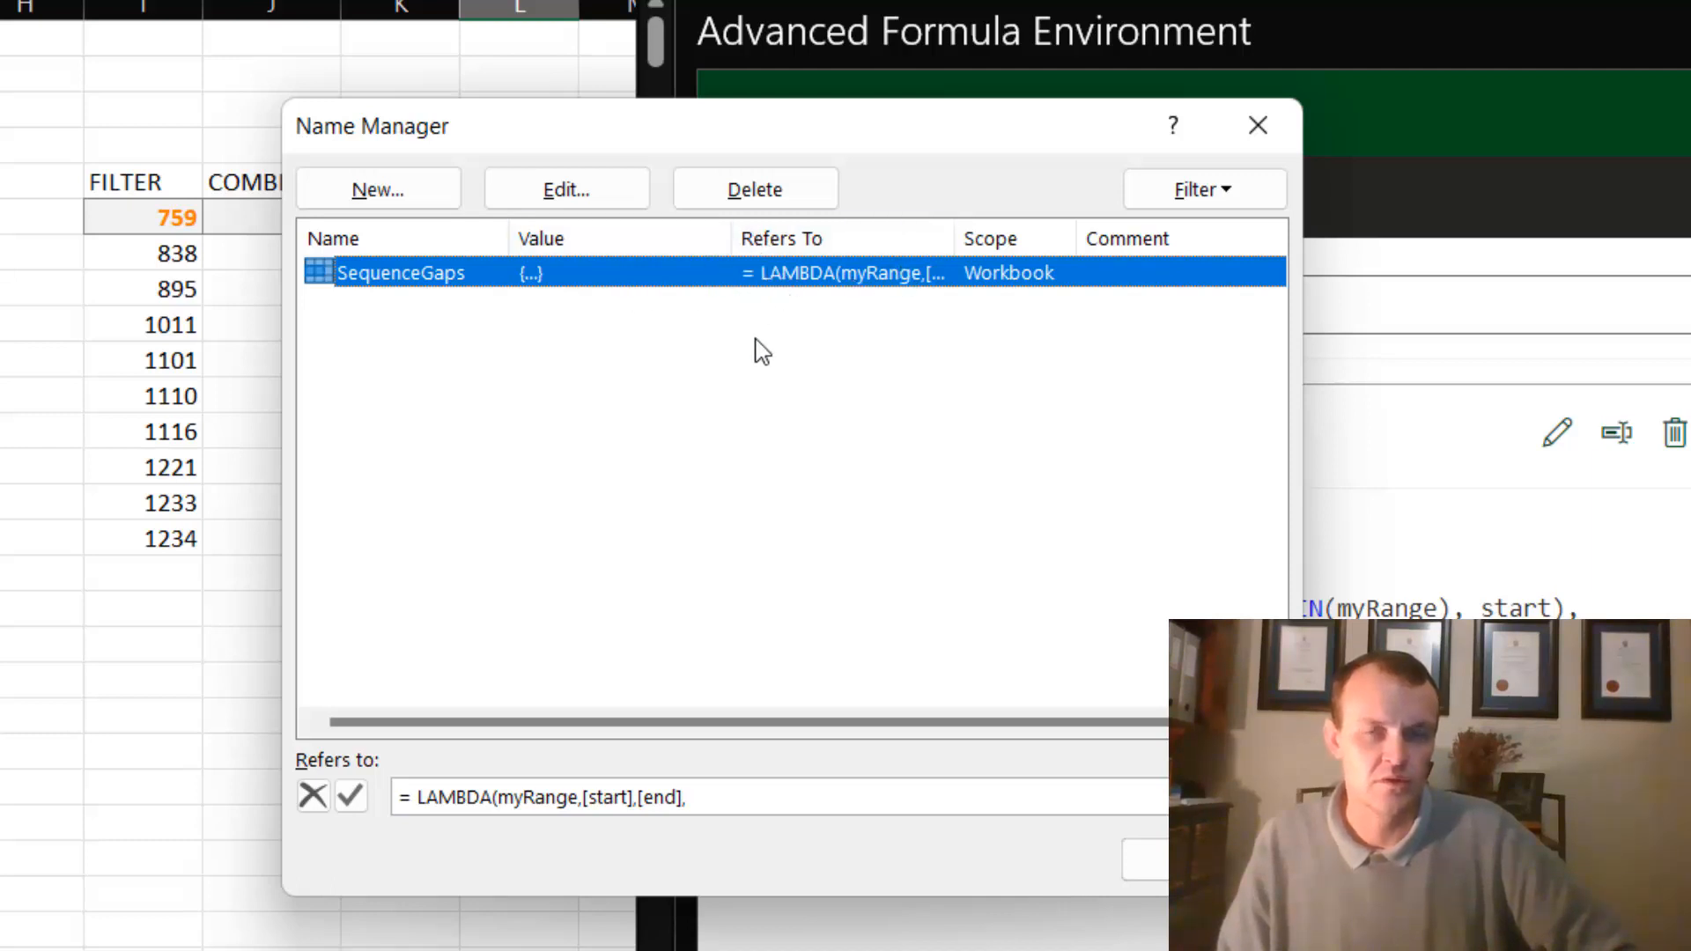
left_click(1257, 125)
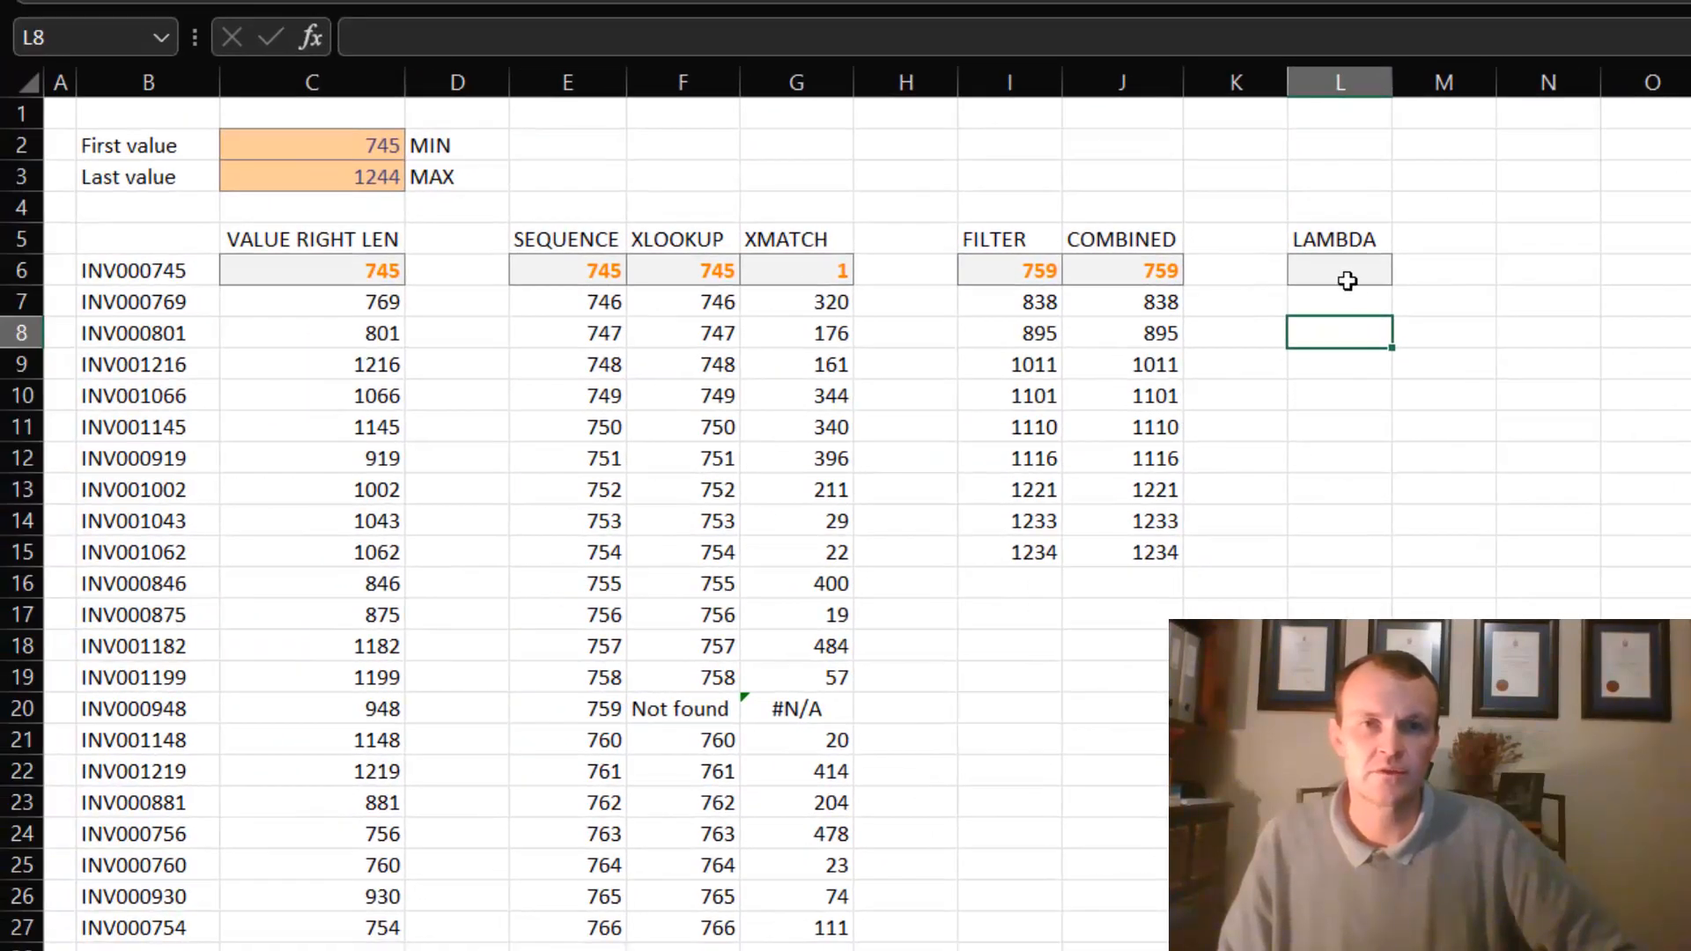
- Enter =SequenceGaps(C6#) in cell L6 under the LAMBDA heading, leaving the optional start and end arguments out
left_click(518, 217)
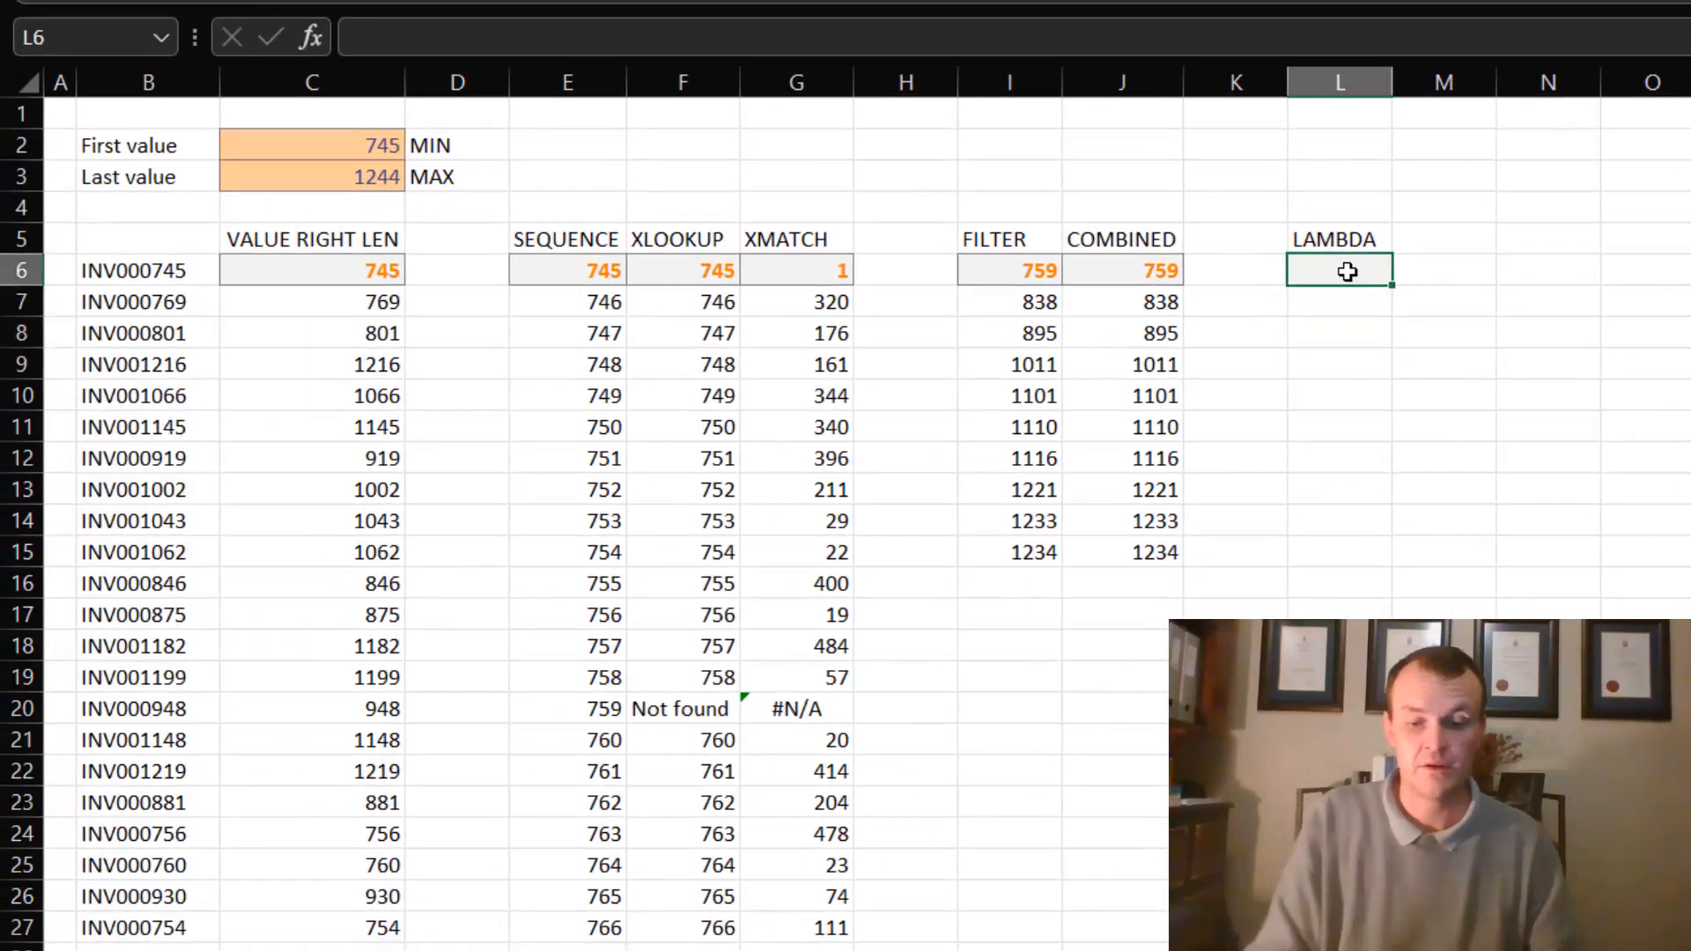
type("=se")
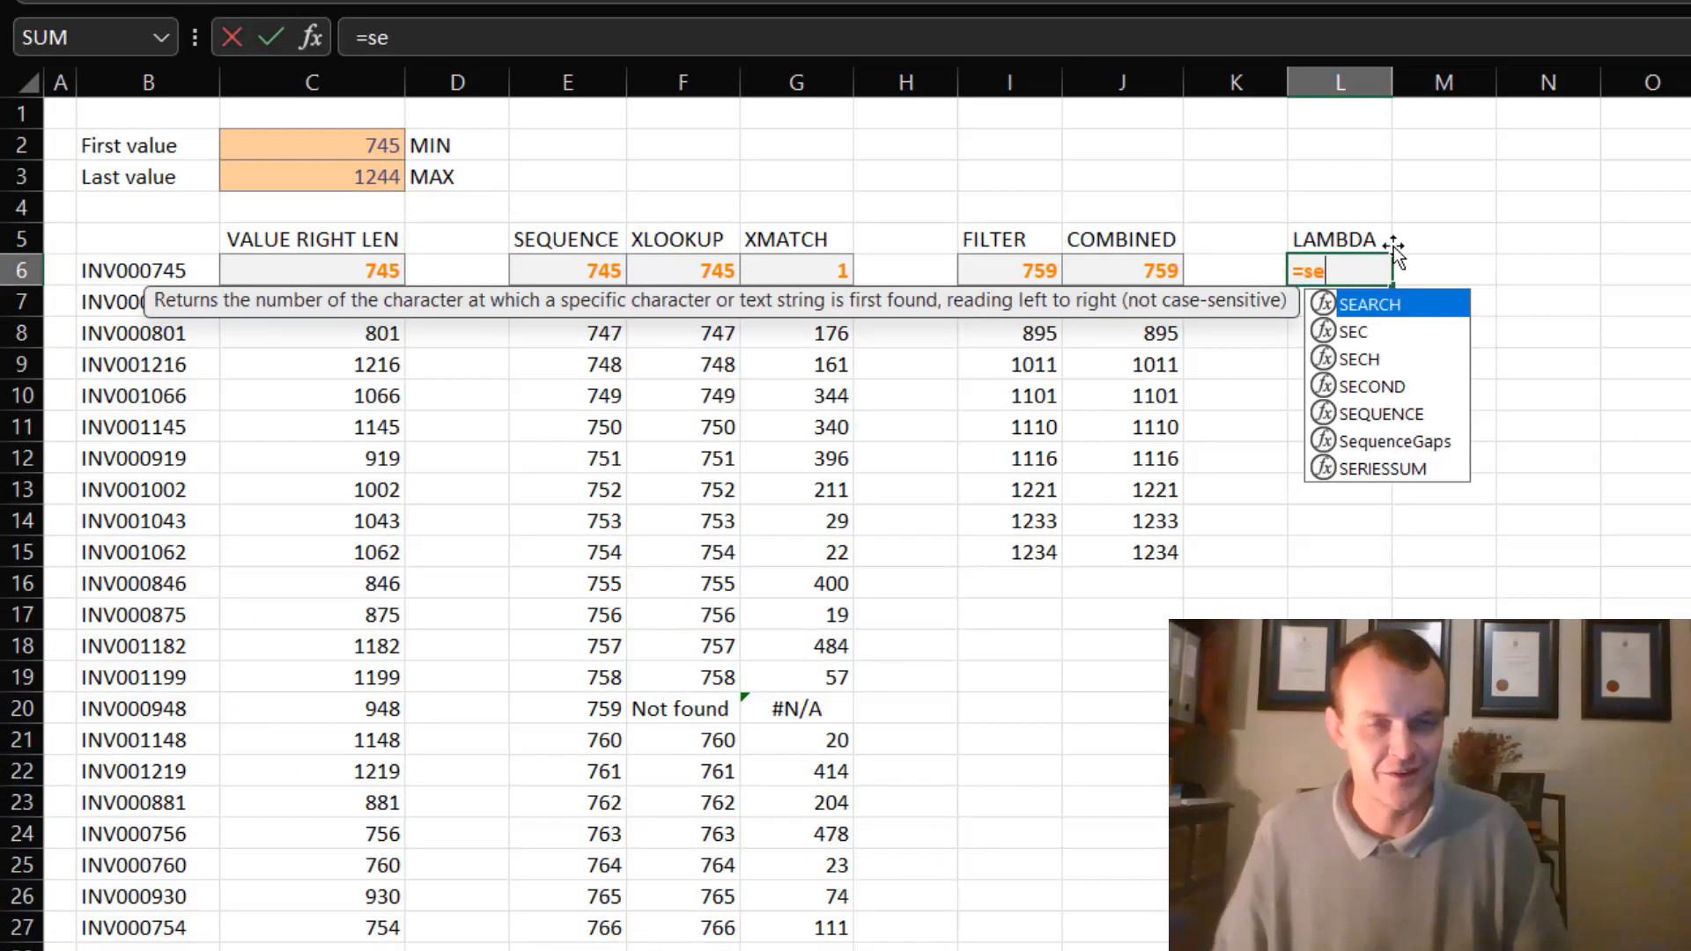
left_click(1388, 445)
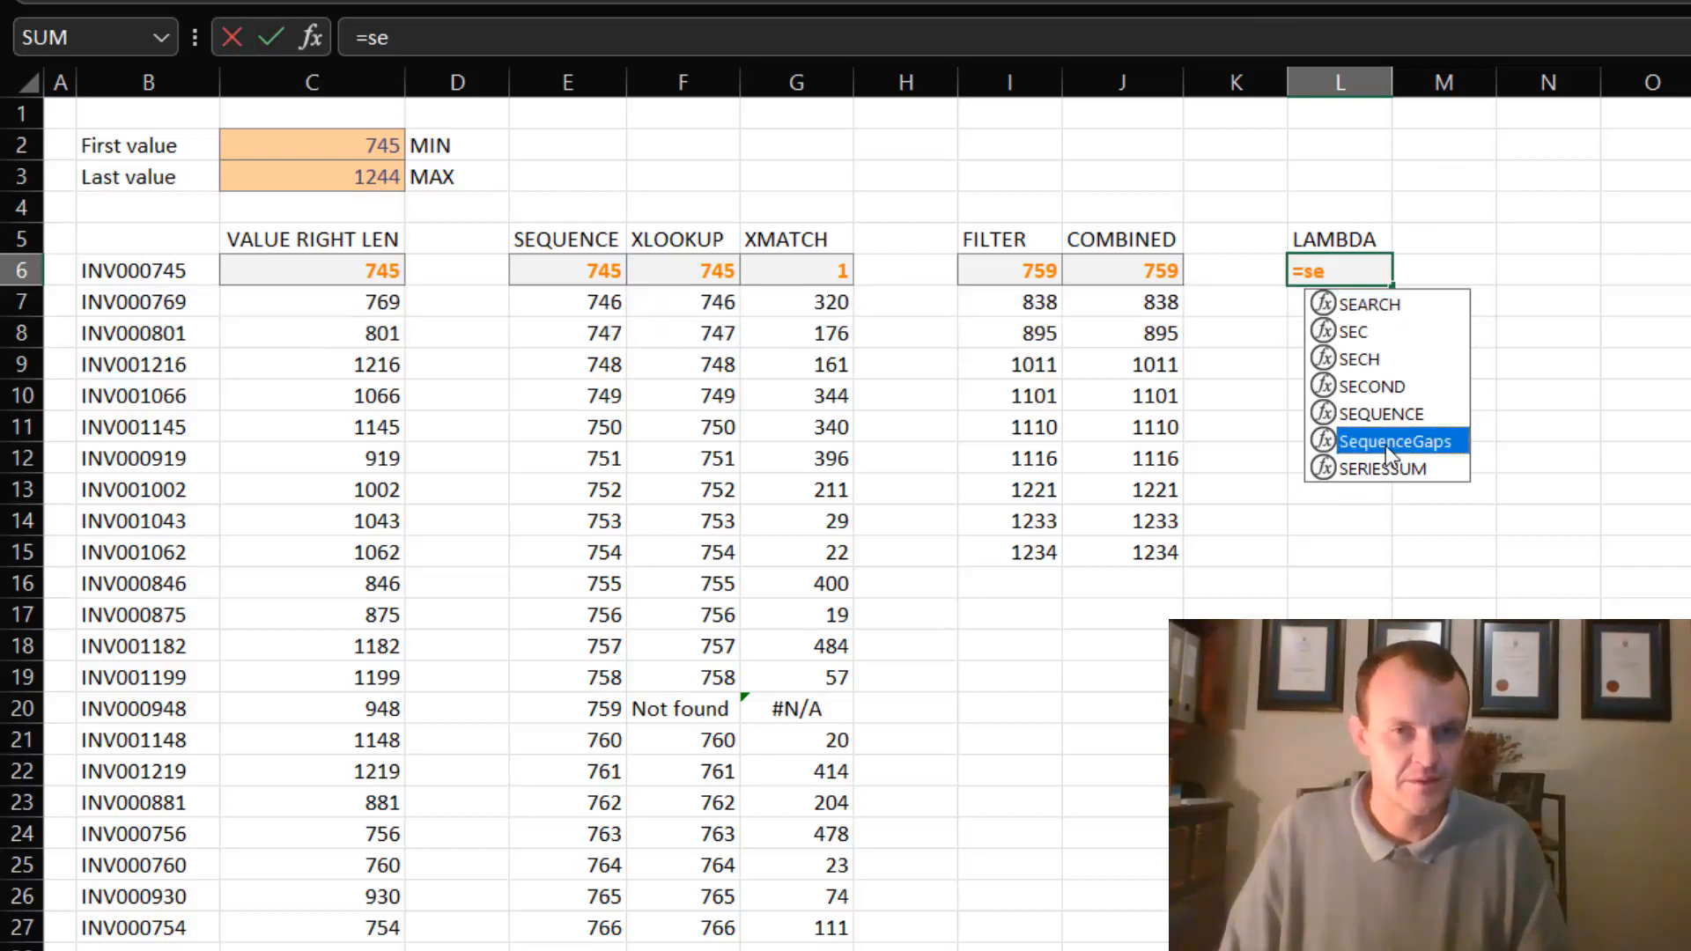
double_click(1386, 442)
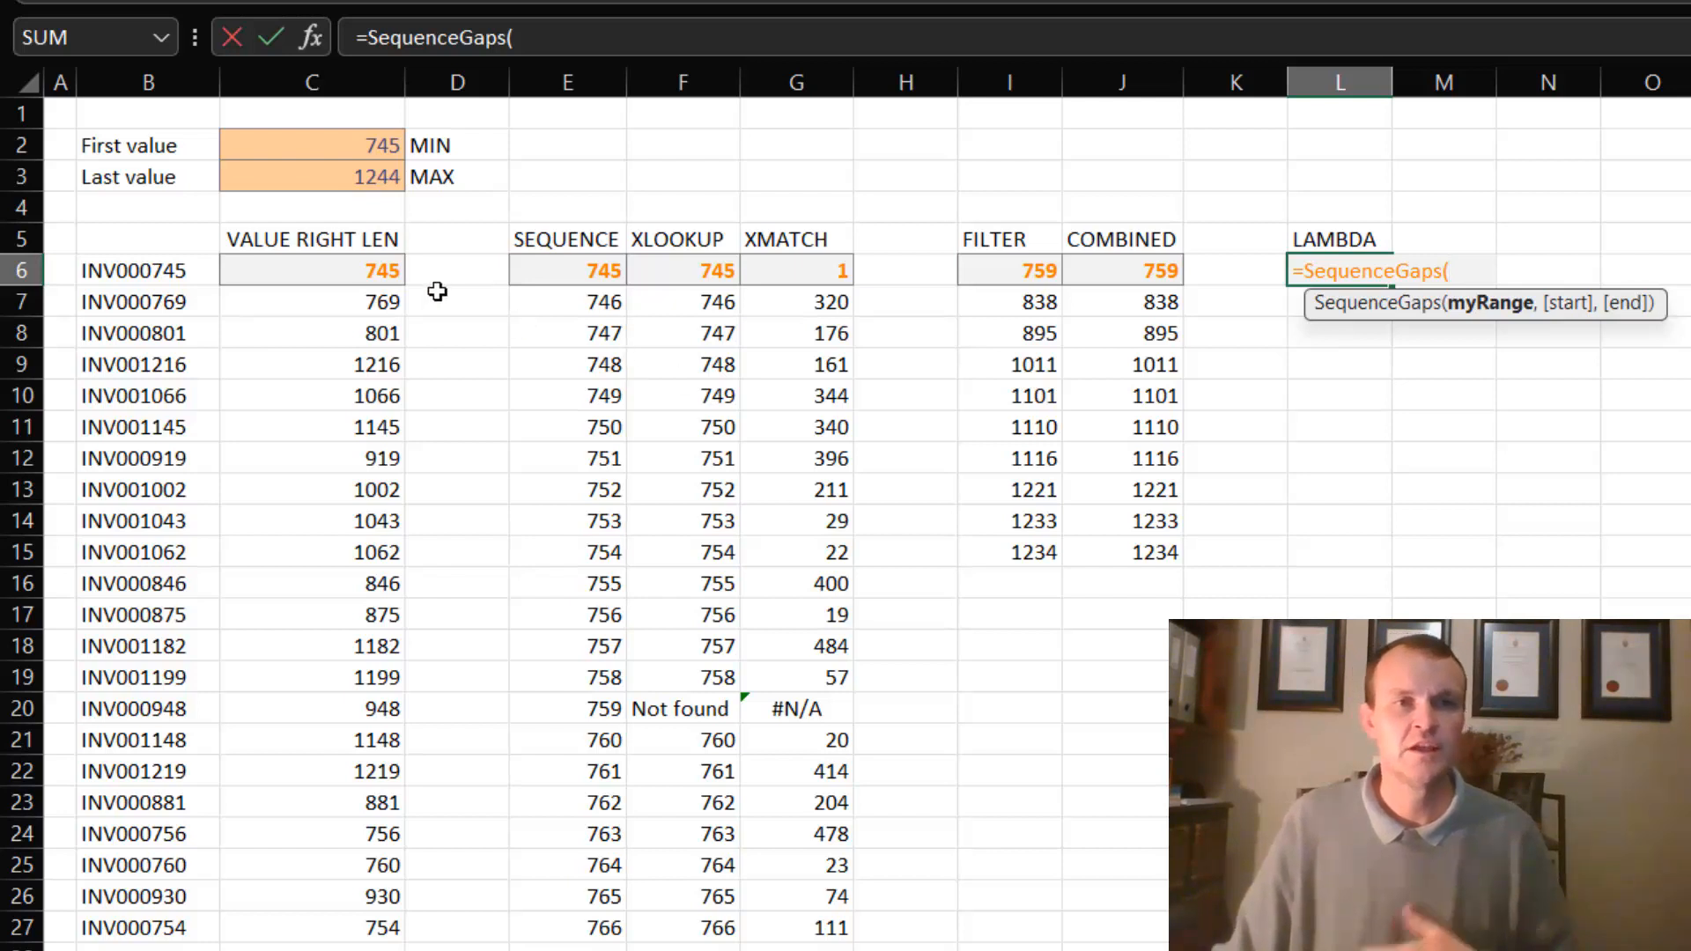
left_click(361, 265)
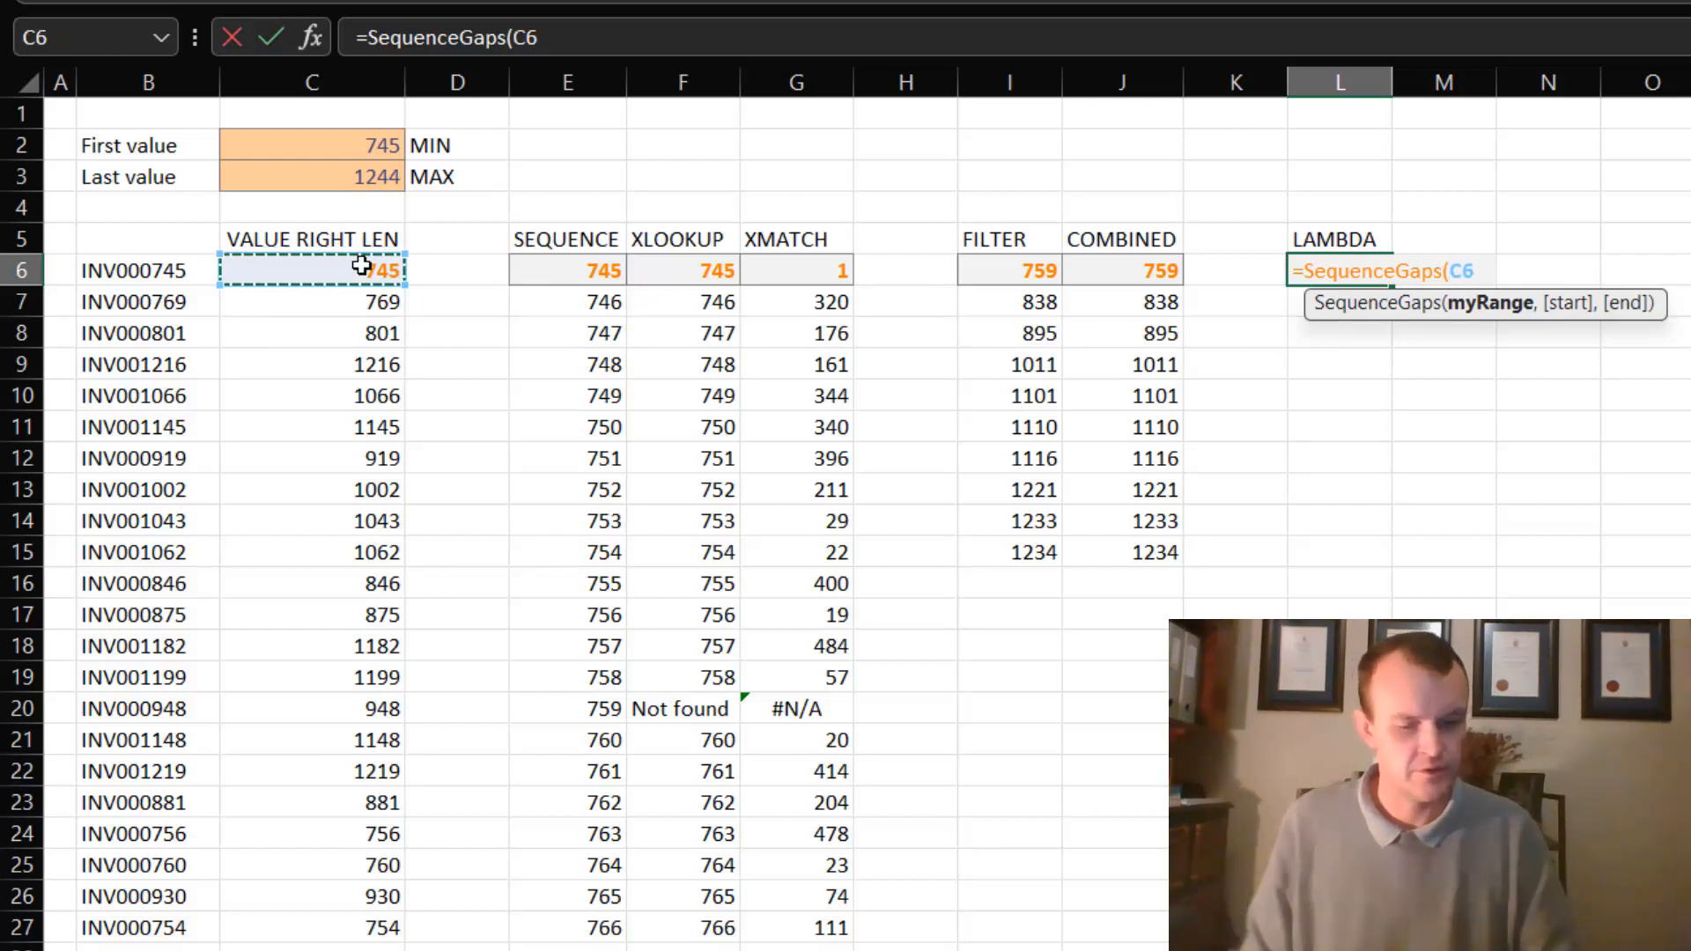
type("#)")
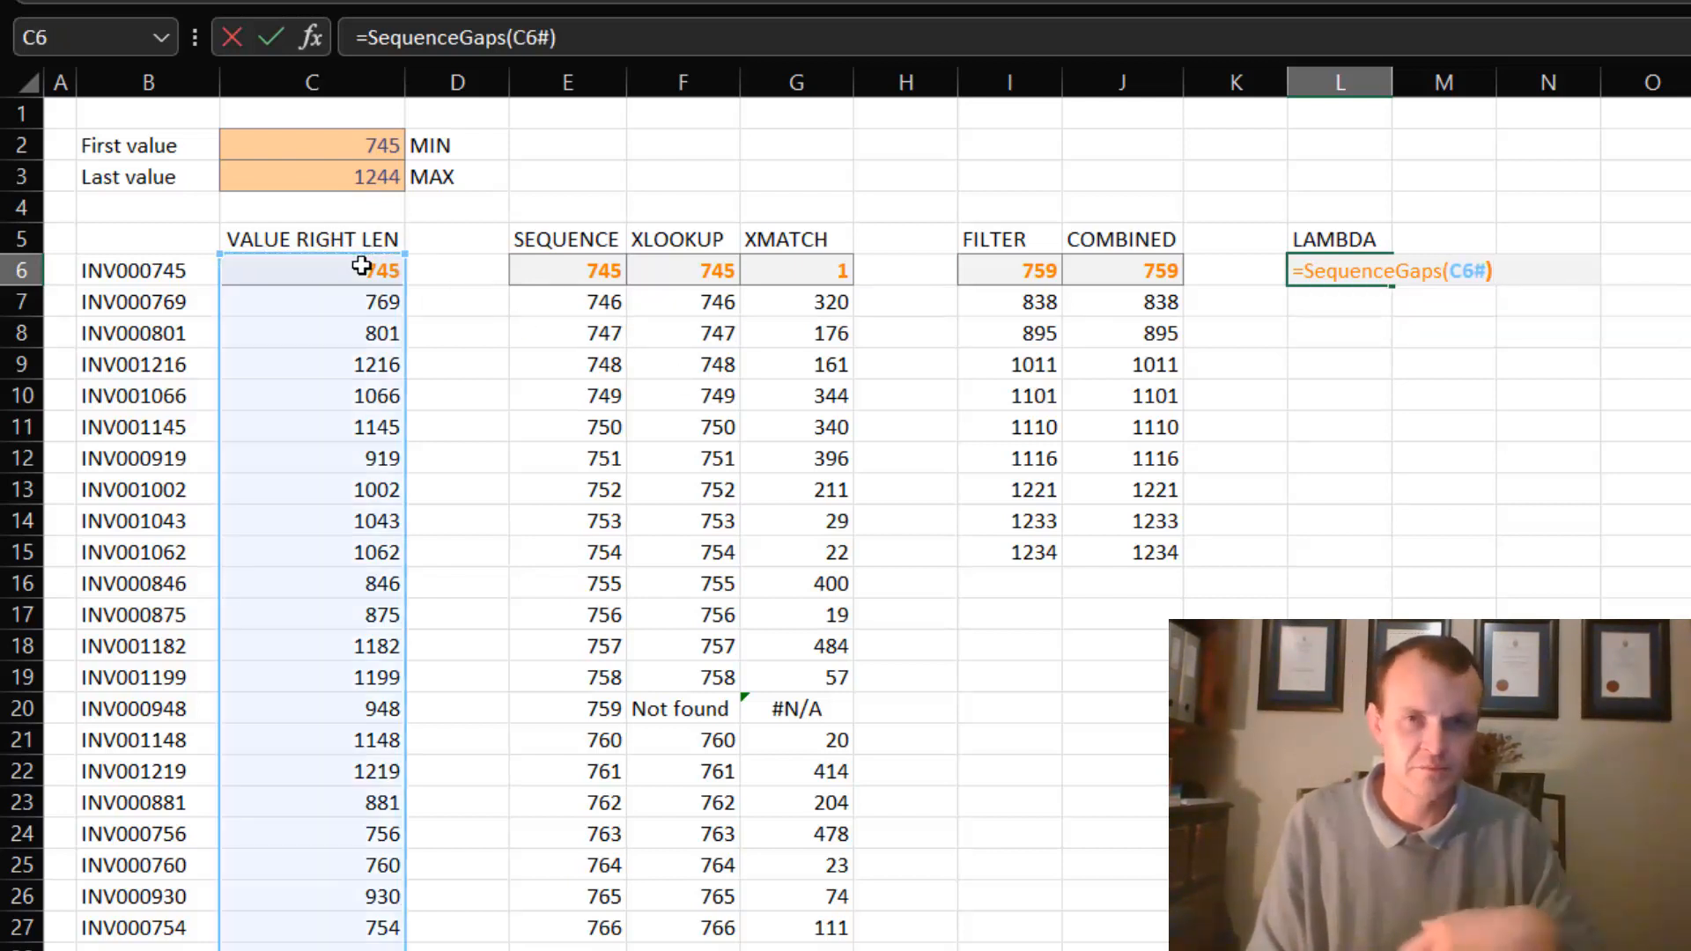
key("Return")
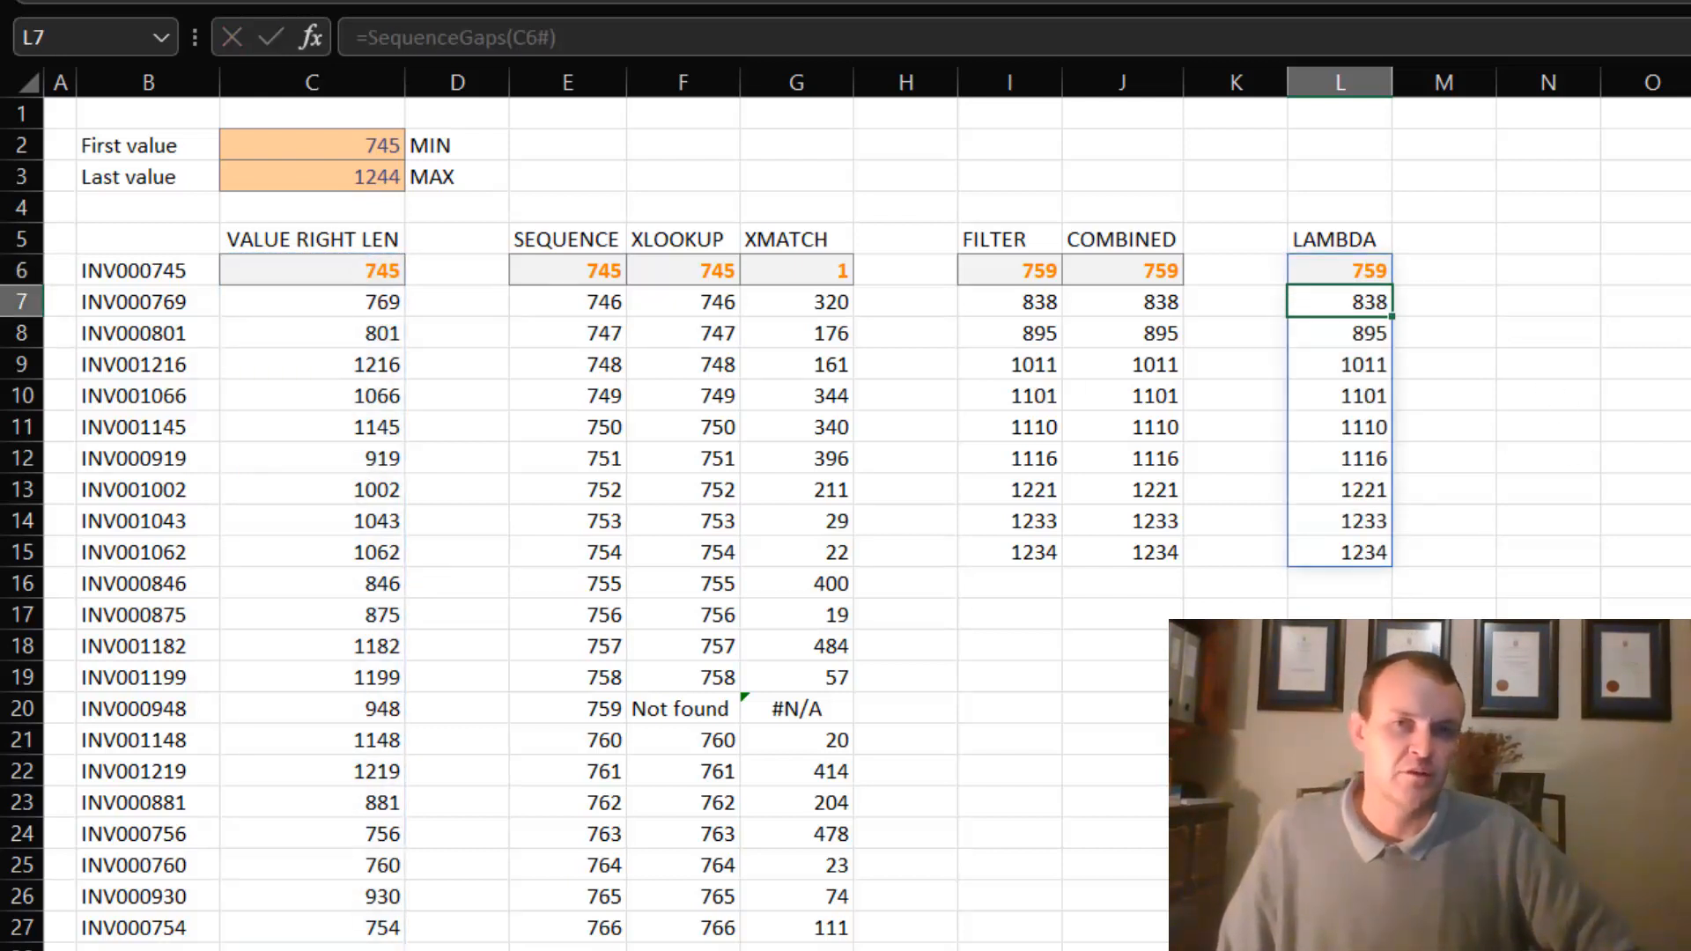
- Wrap the SequenceGaps formula in L6 in COUNTA to count the missing numbers
left_click(1371, 270)
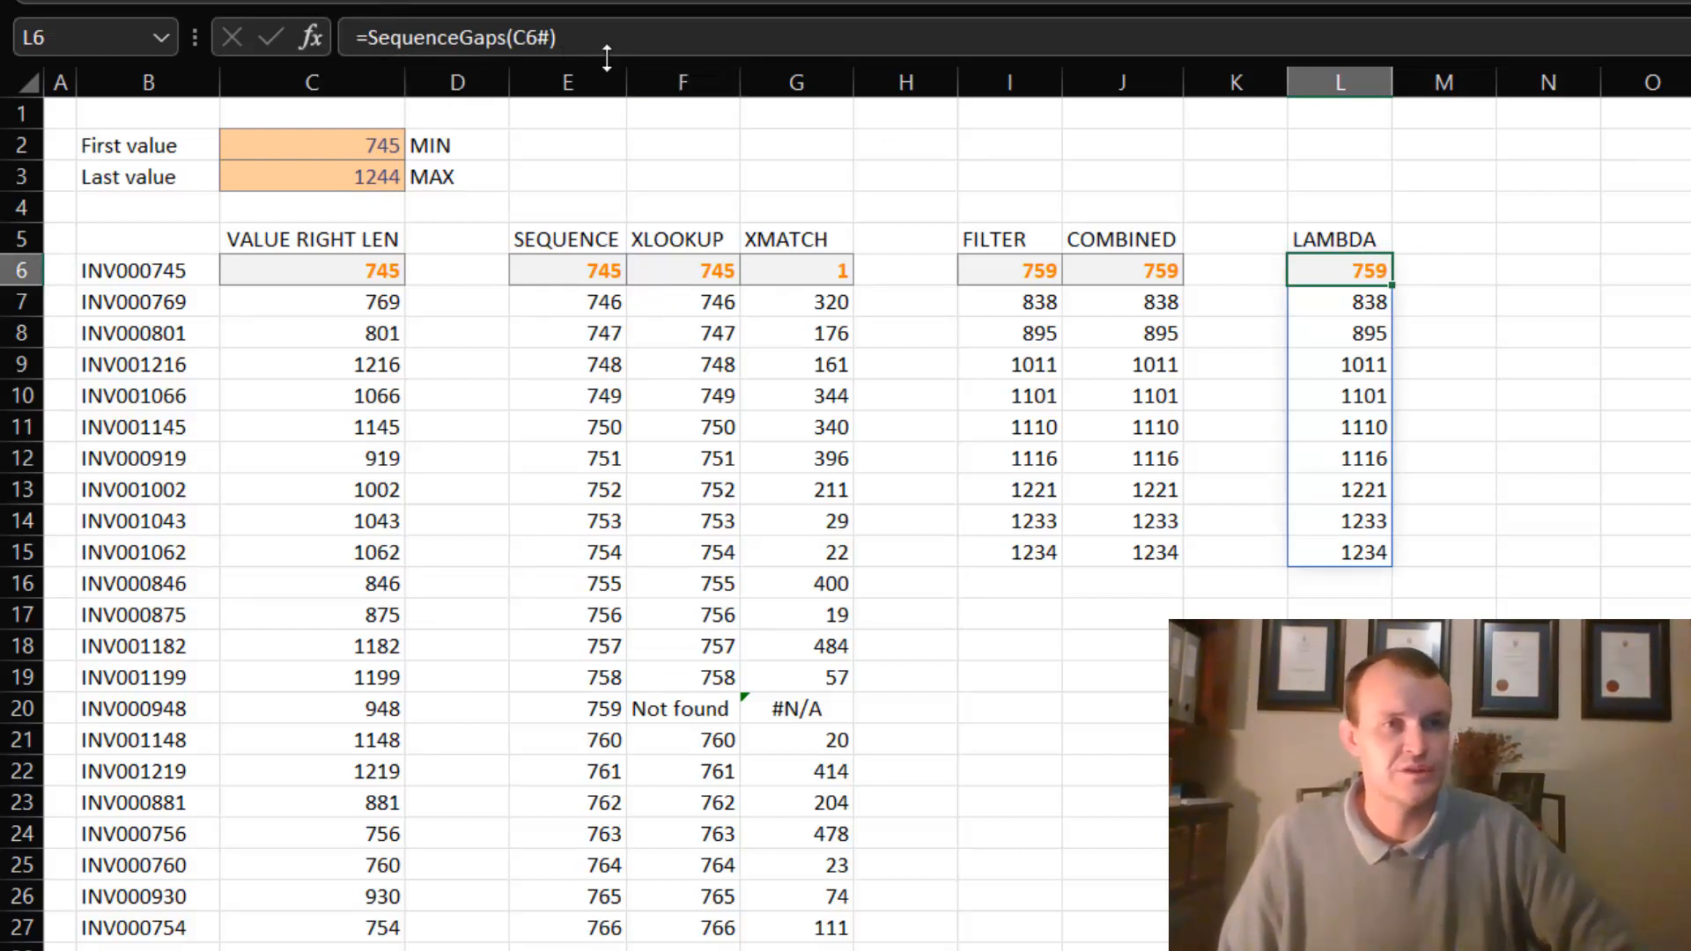
left_click(385, 35)
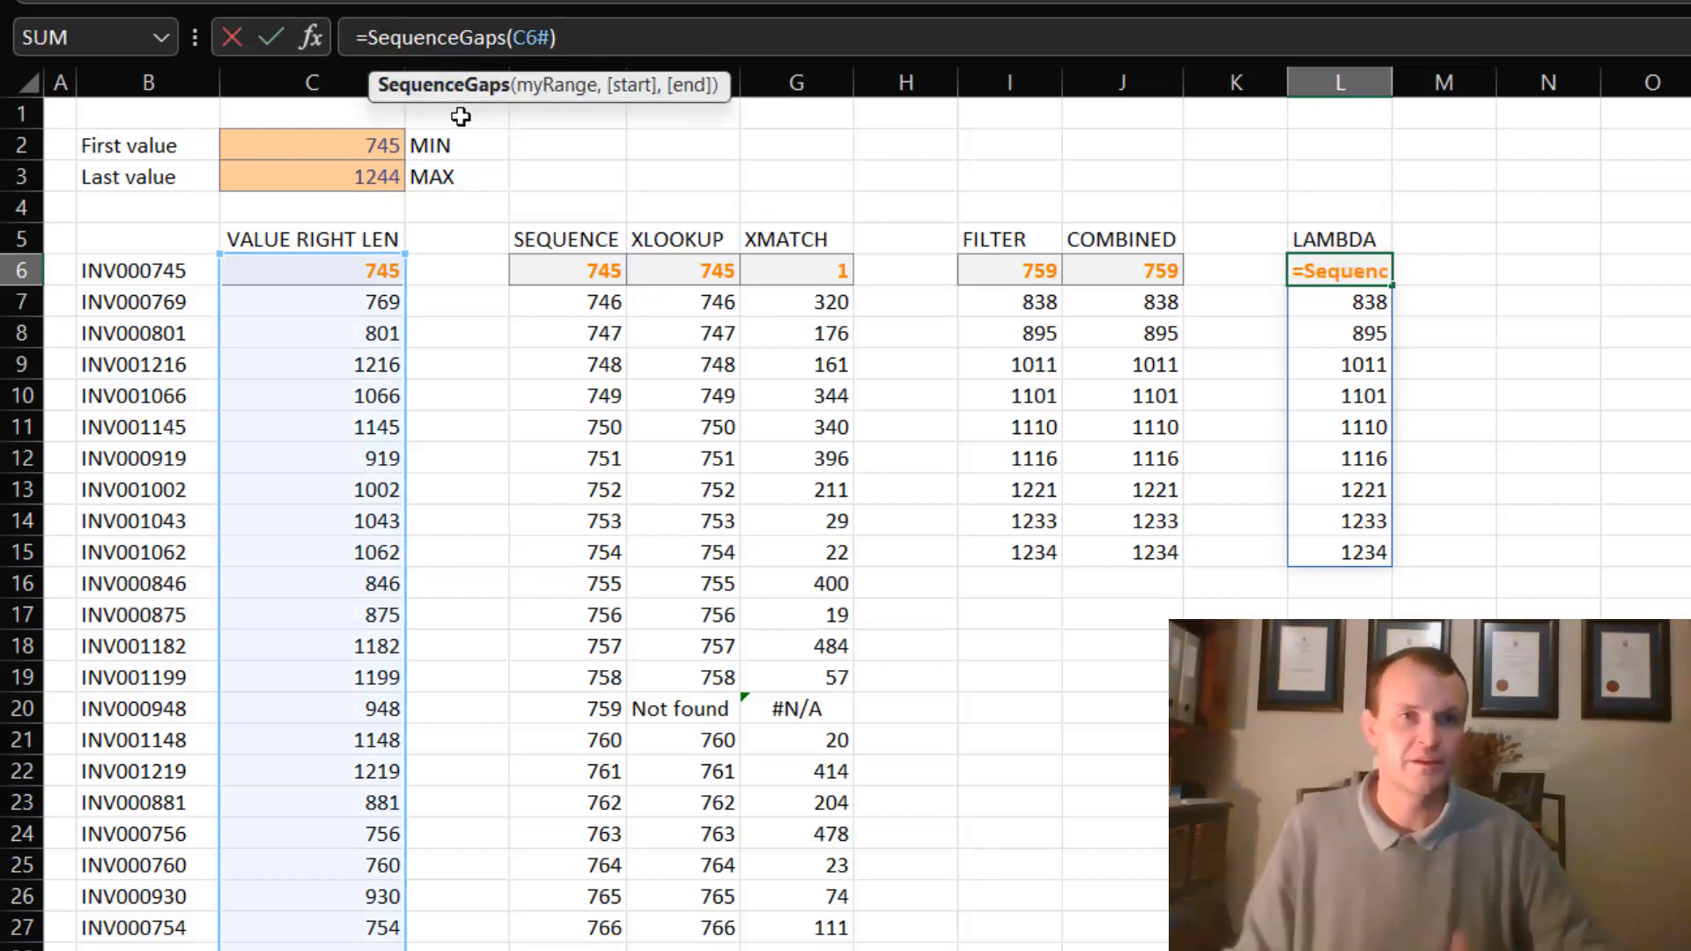
key("Left")
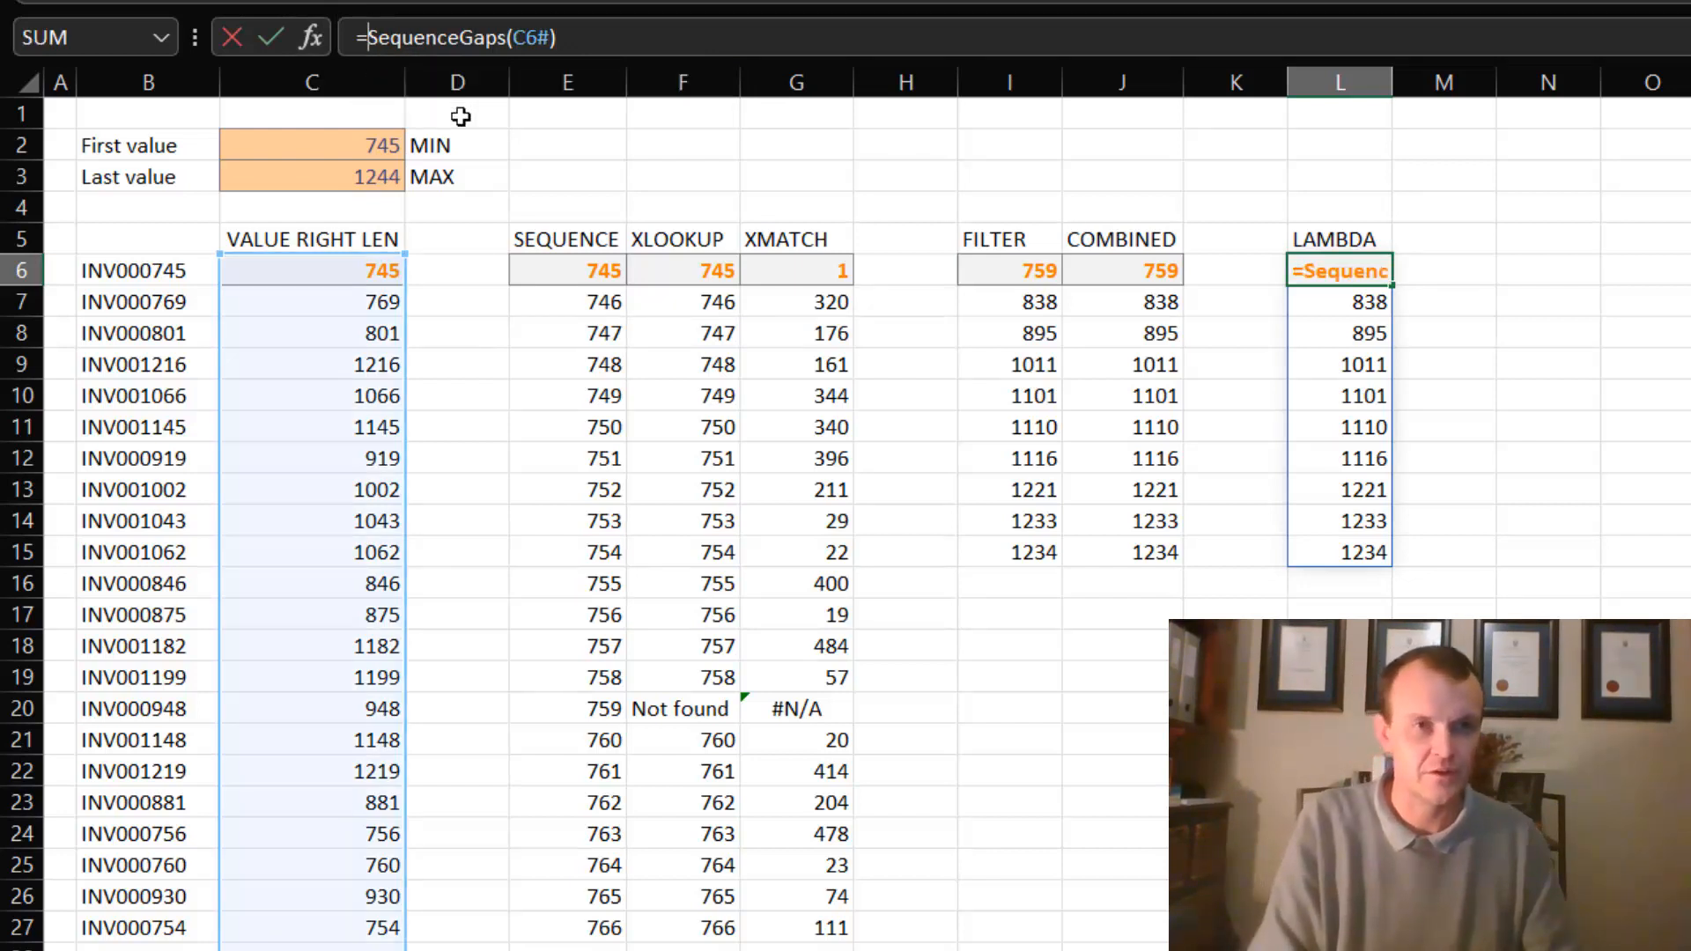
type("counta")
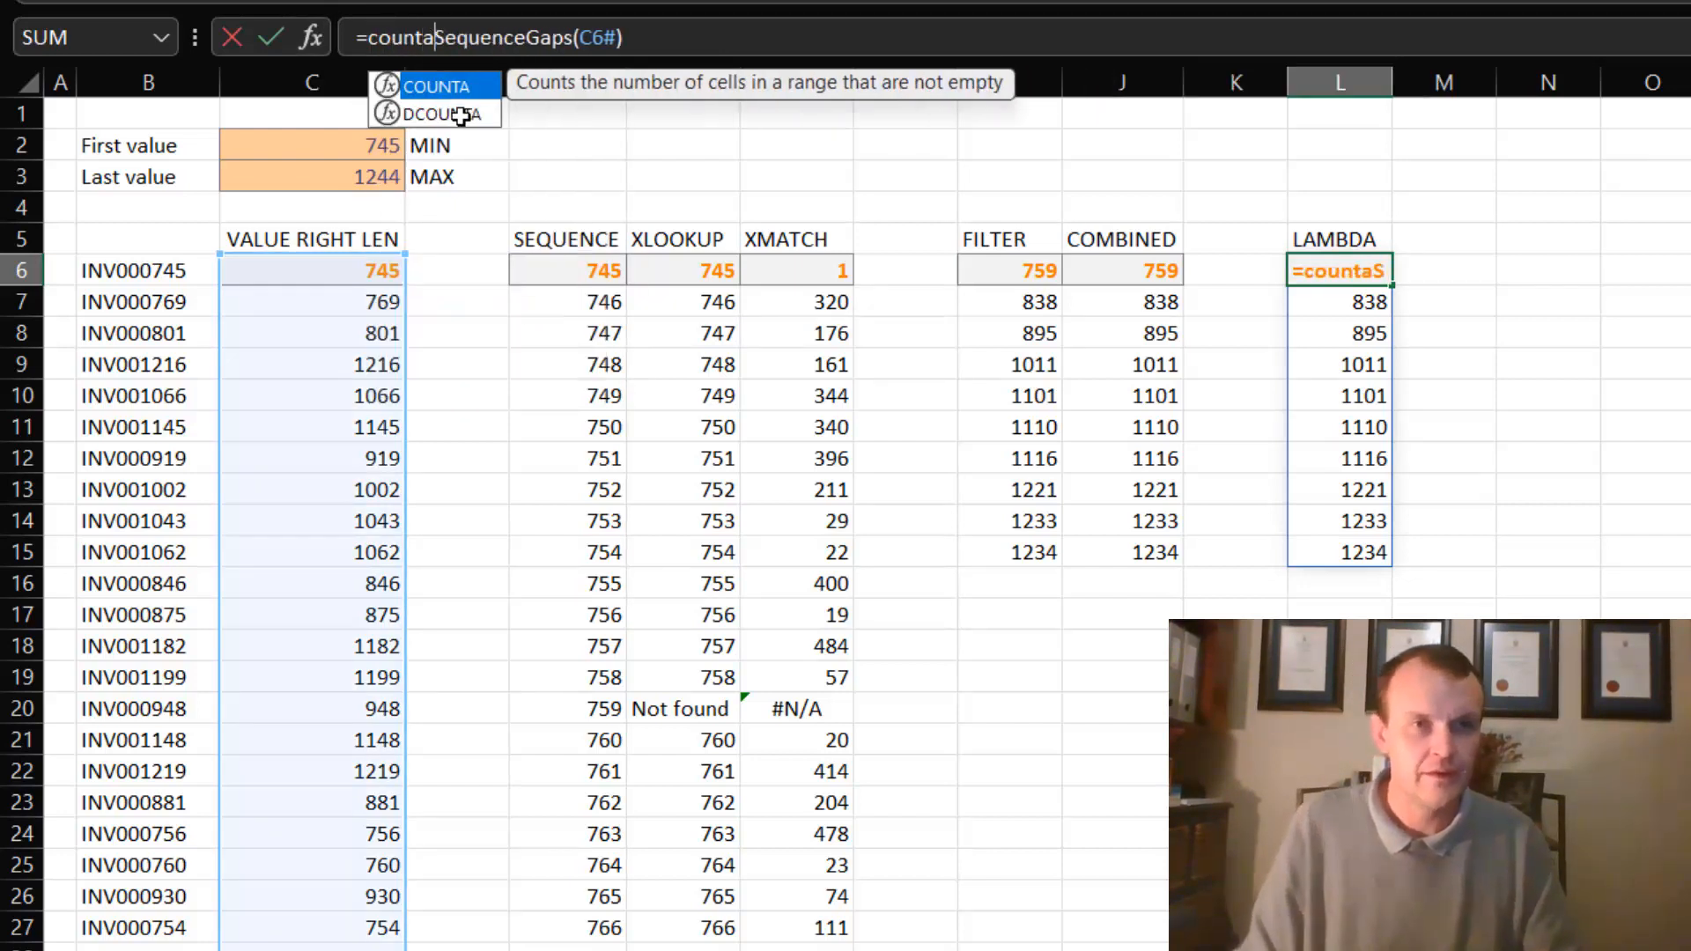
type("(")
left_click(662, 36)
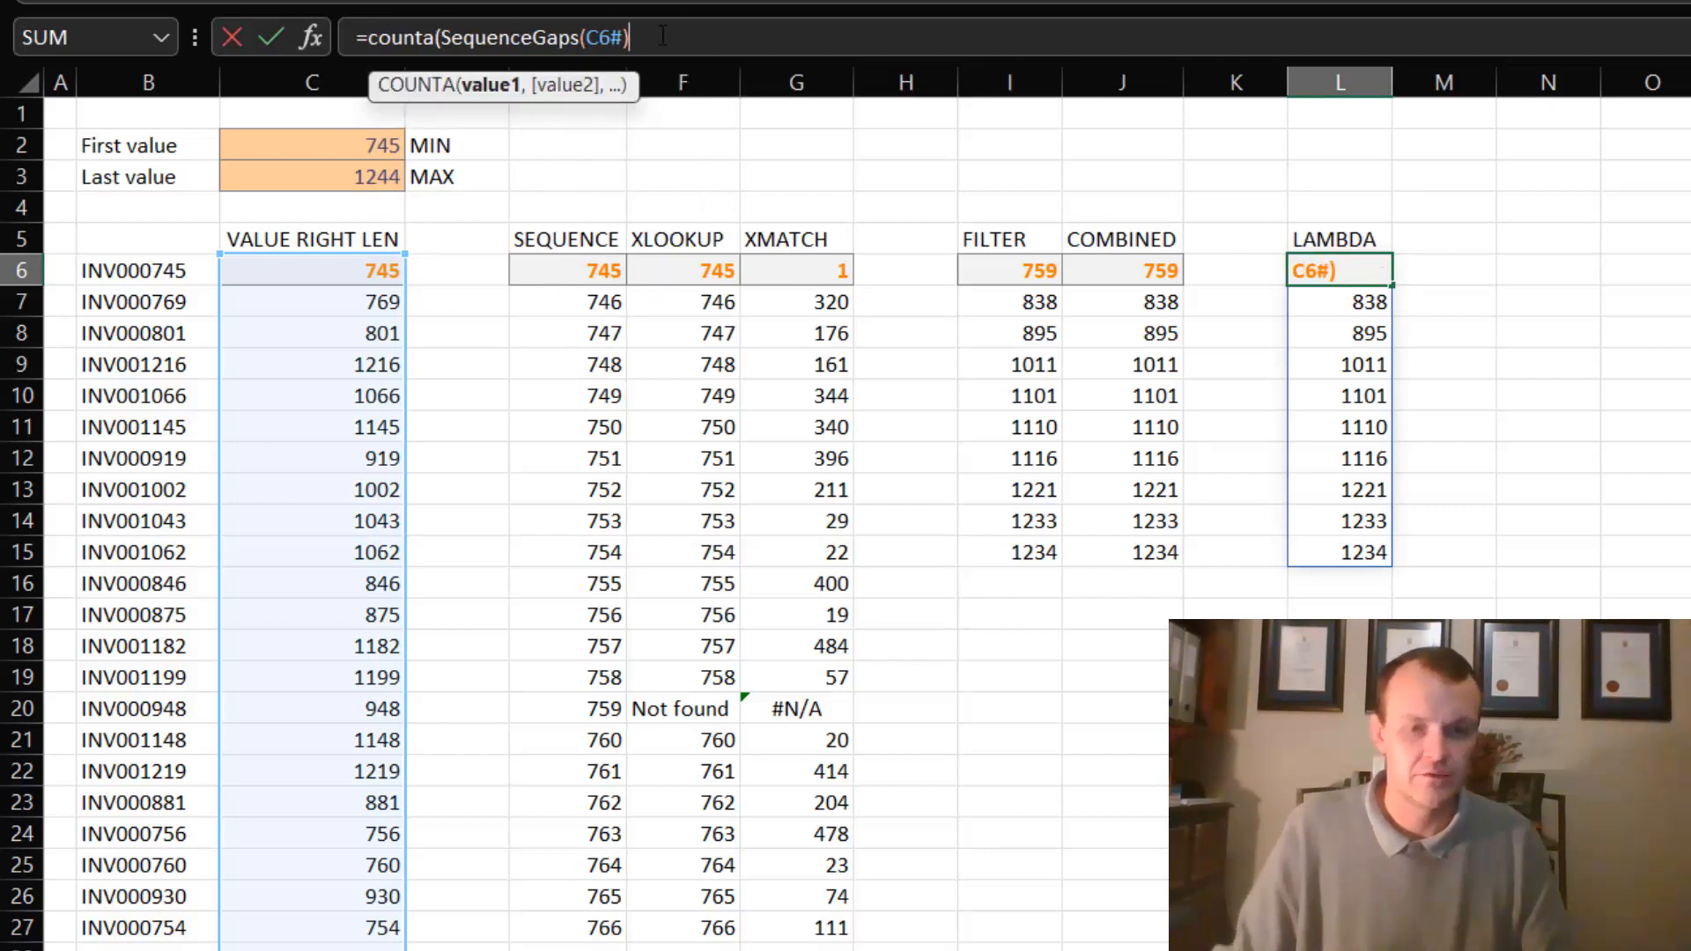
key("Return")
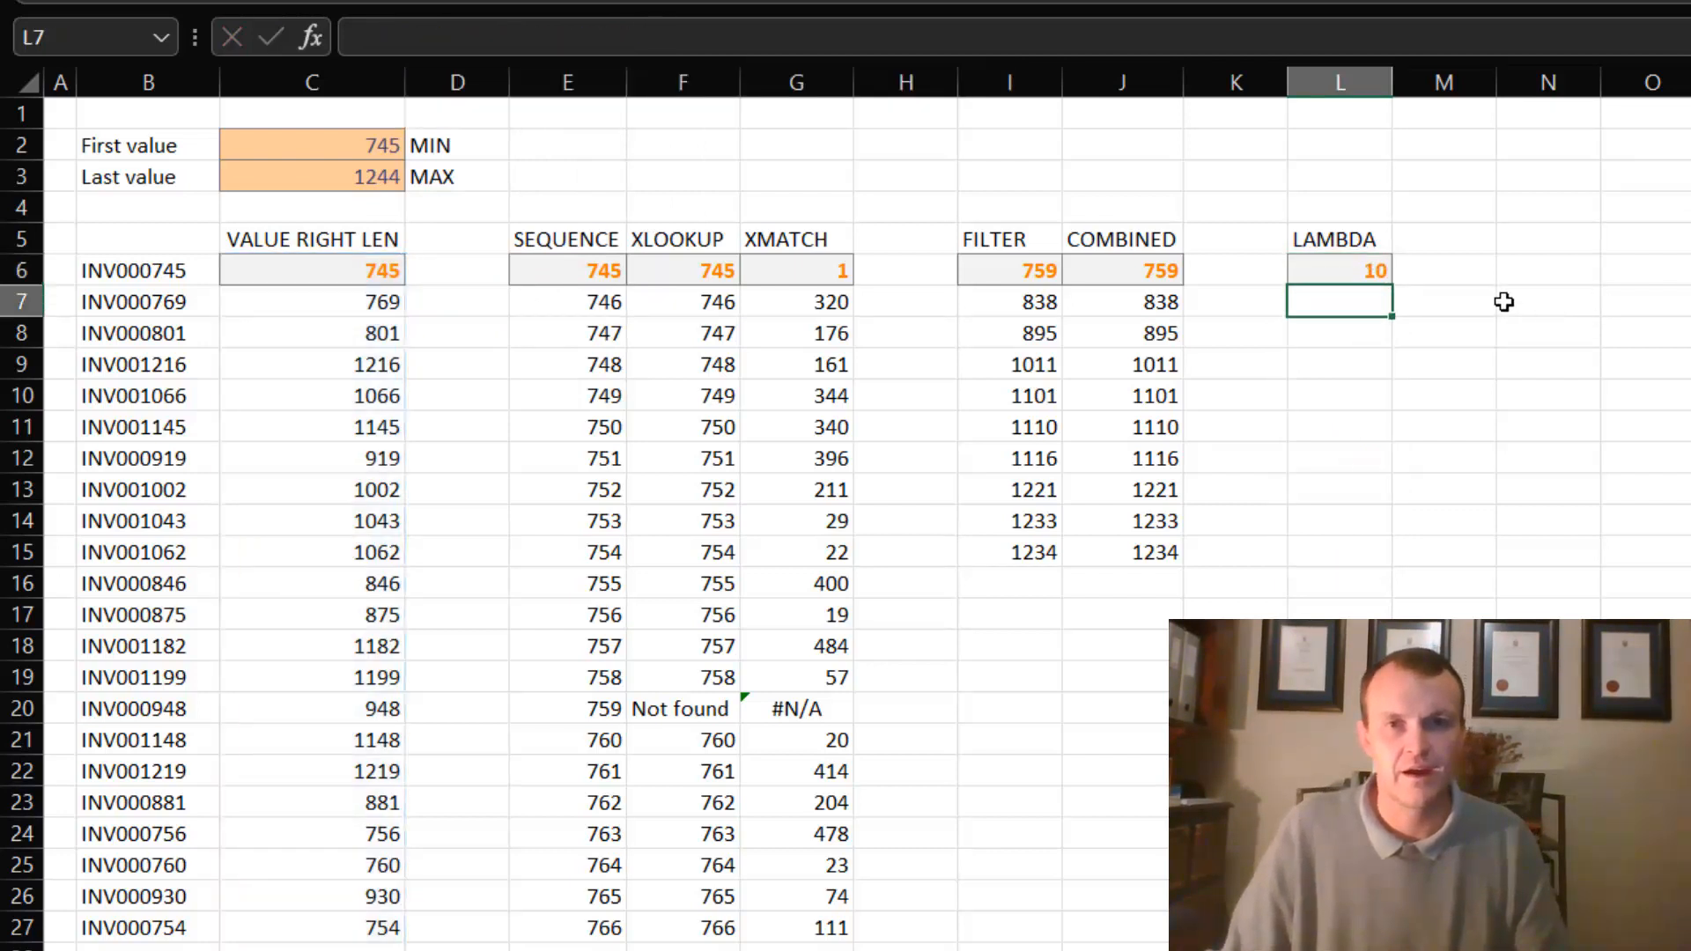
- Change the wrapping function in L6 from COUNTA to COUNT
left_click(1408, 295)
left_click(1369, 269)
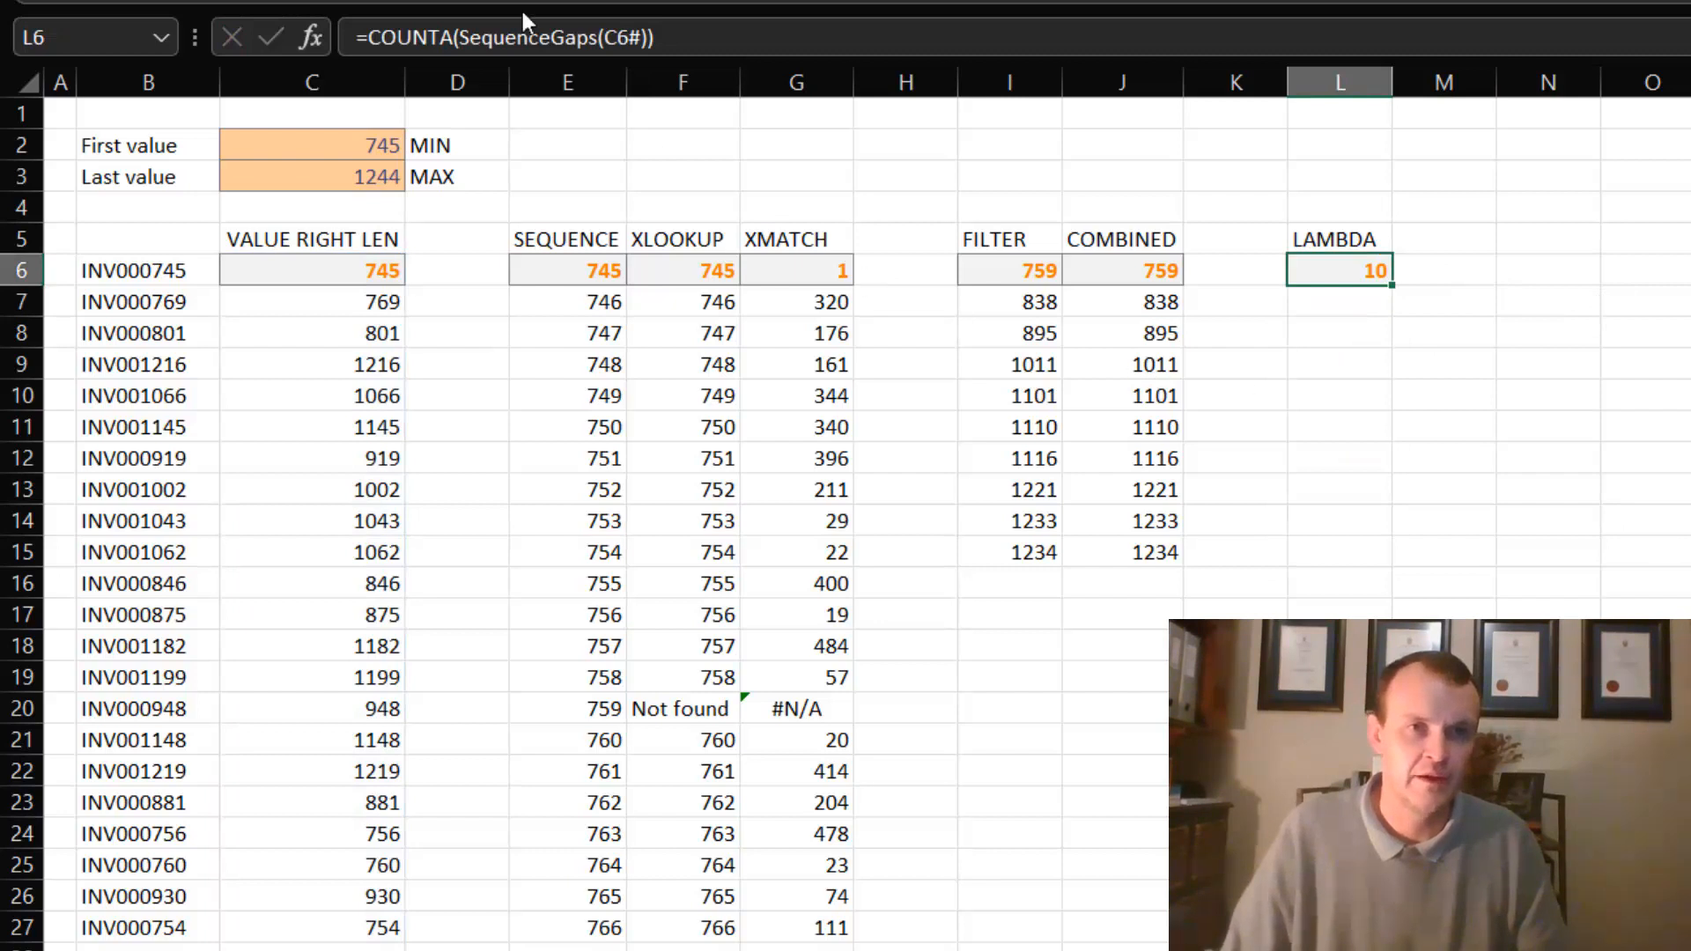
left_click(480, 37)
key("BackSpace")
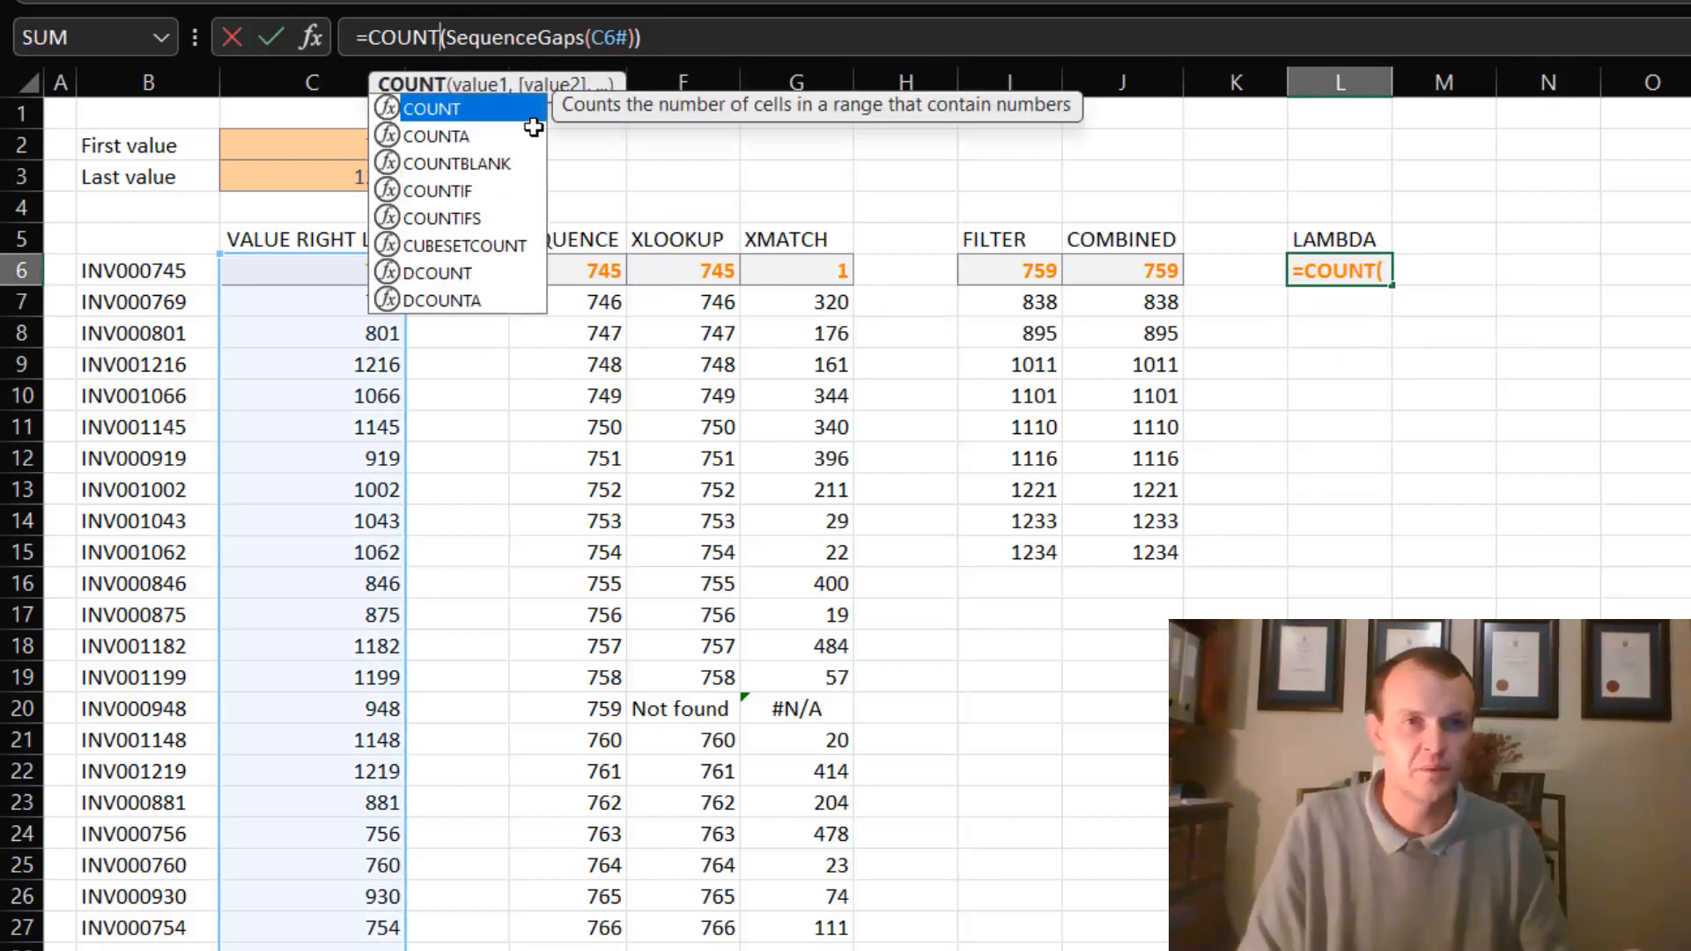
key("Return")
- Replace COUNT with MIN around SequenceGaps(C6#) in L6 to return the smallest missing number
left_click(1374, 266)
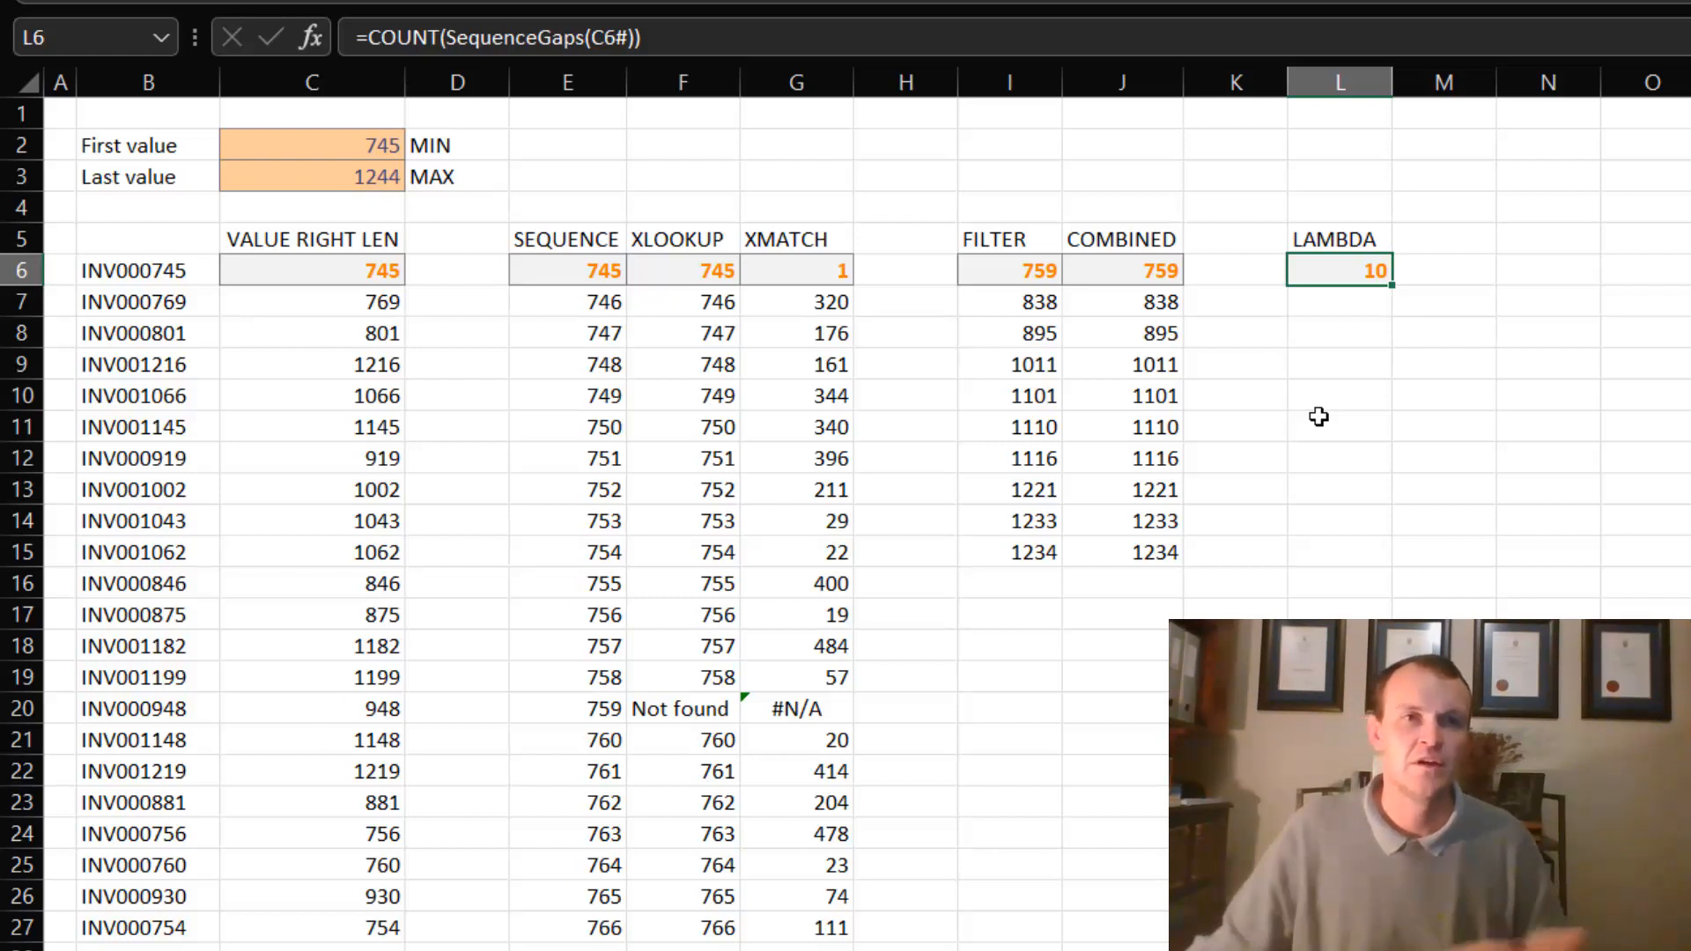
double_click(411, 40)
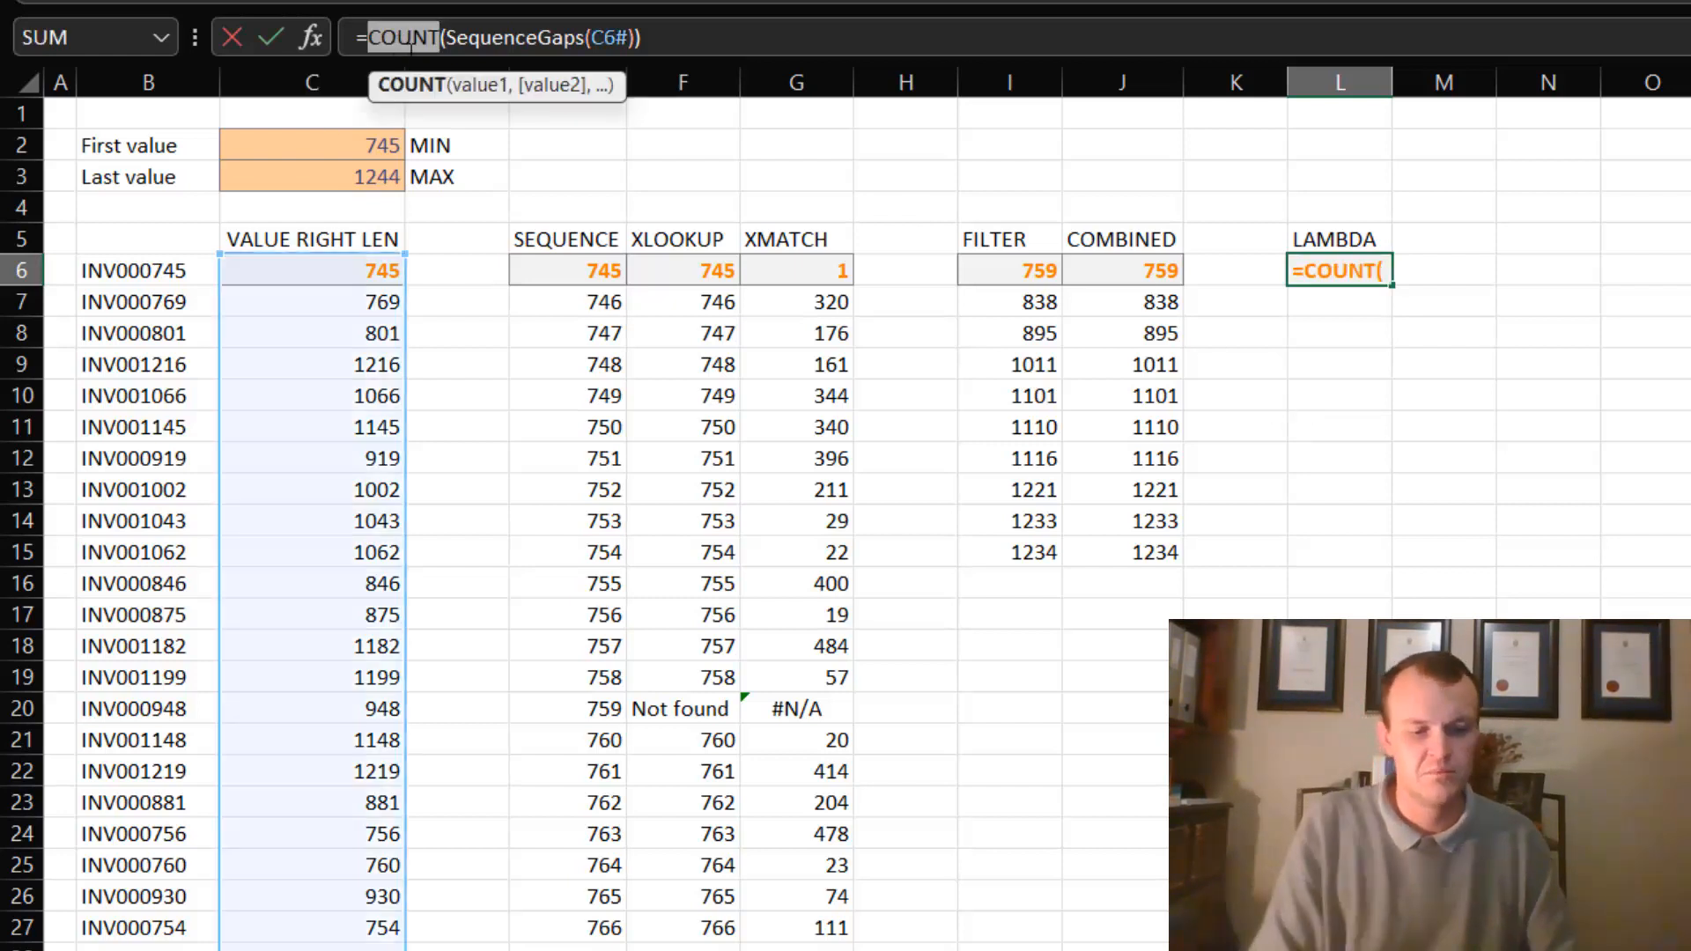
type("min")
key("Return")
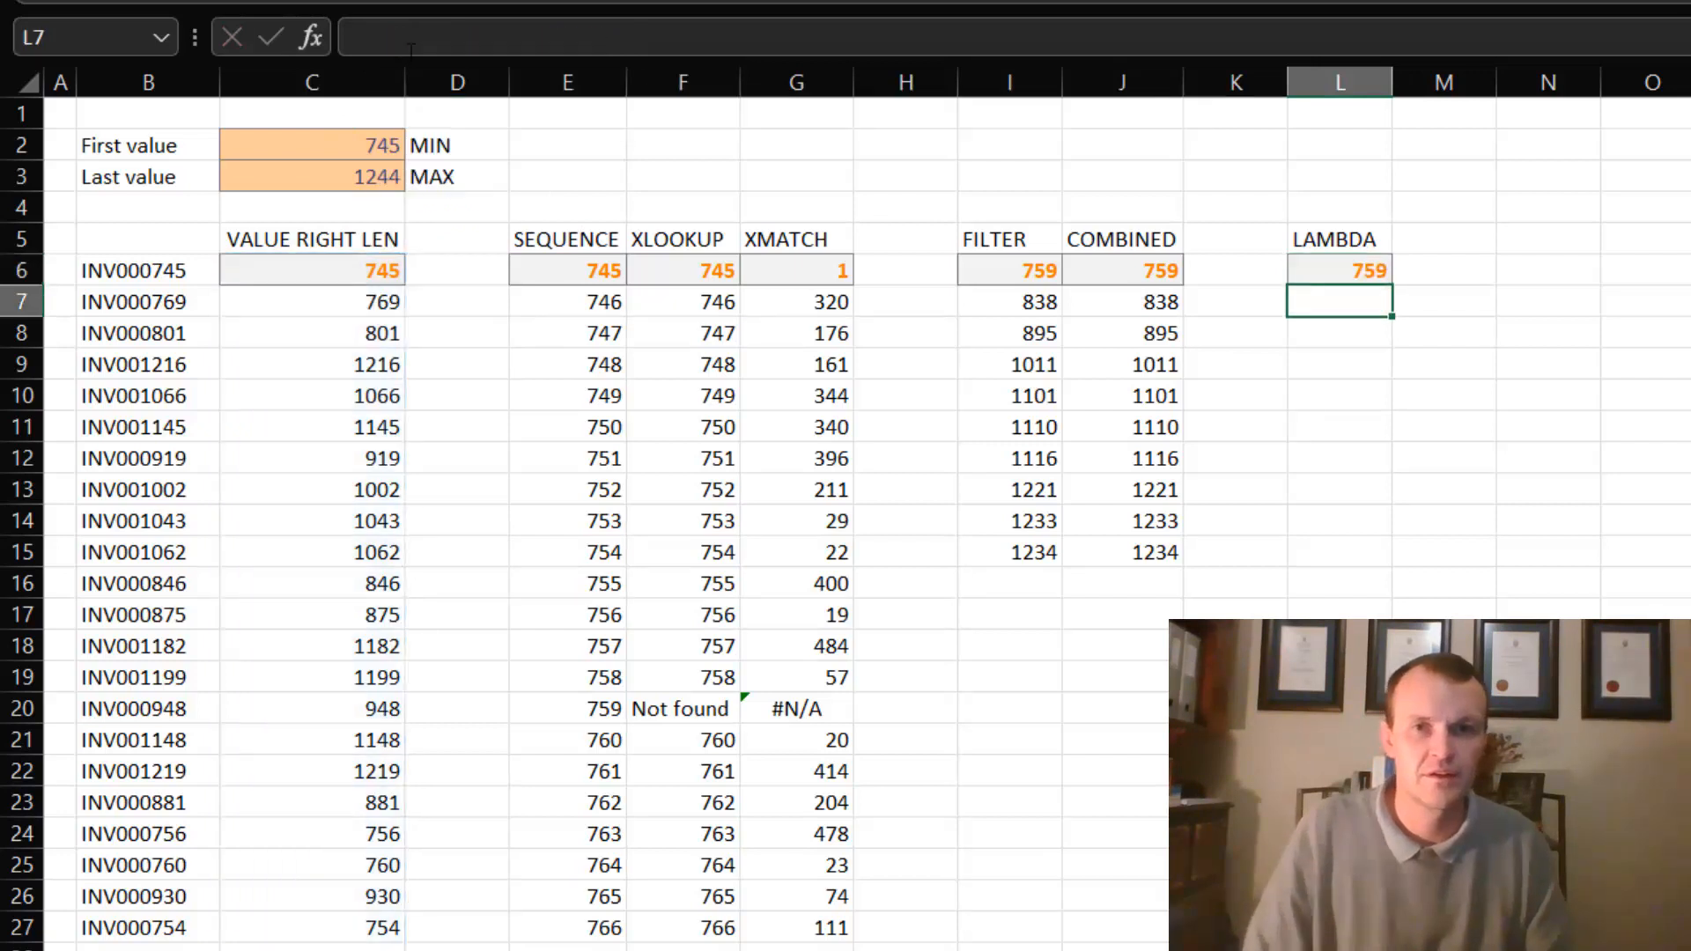
- Replace MIN with MAX around SequenceGaps(C6#) in L6 to return the largest missing number
left_click(1434, 332)
left_click(1377, 279)
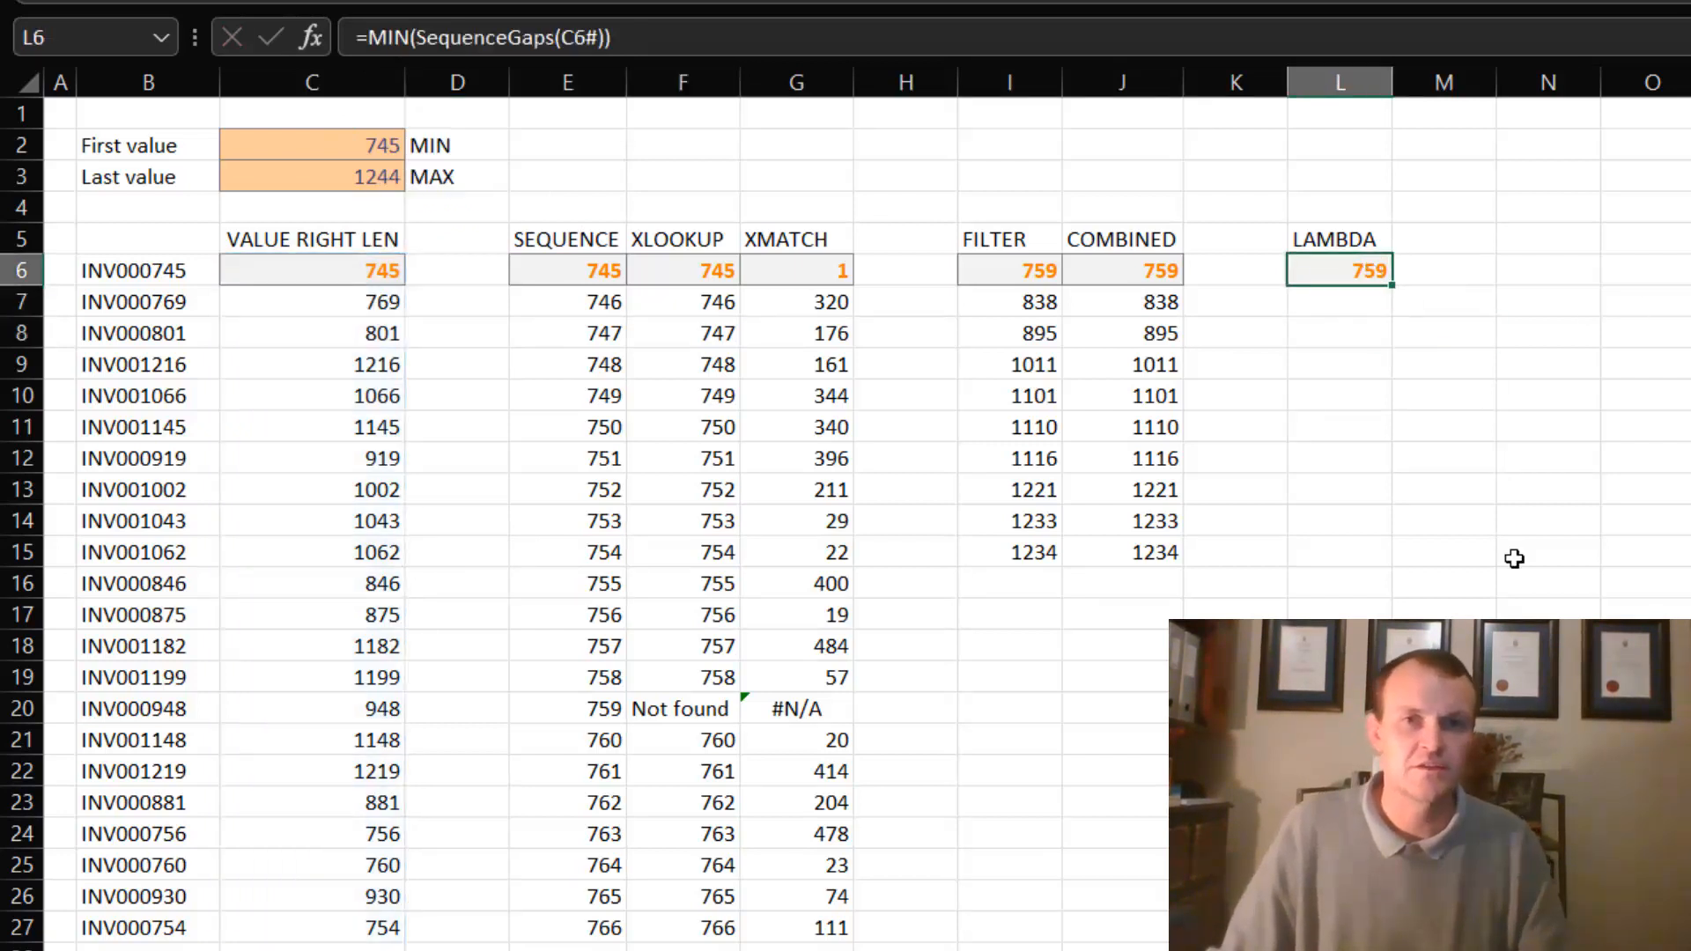
left_click(398, 44)
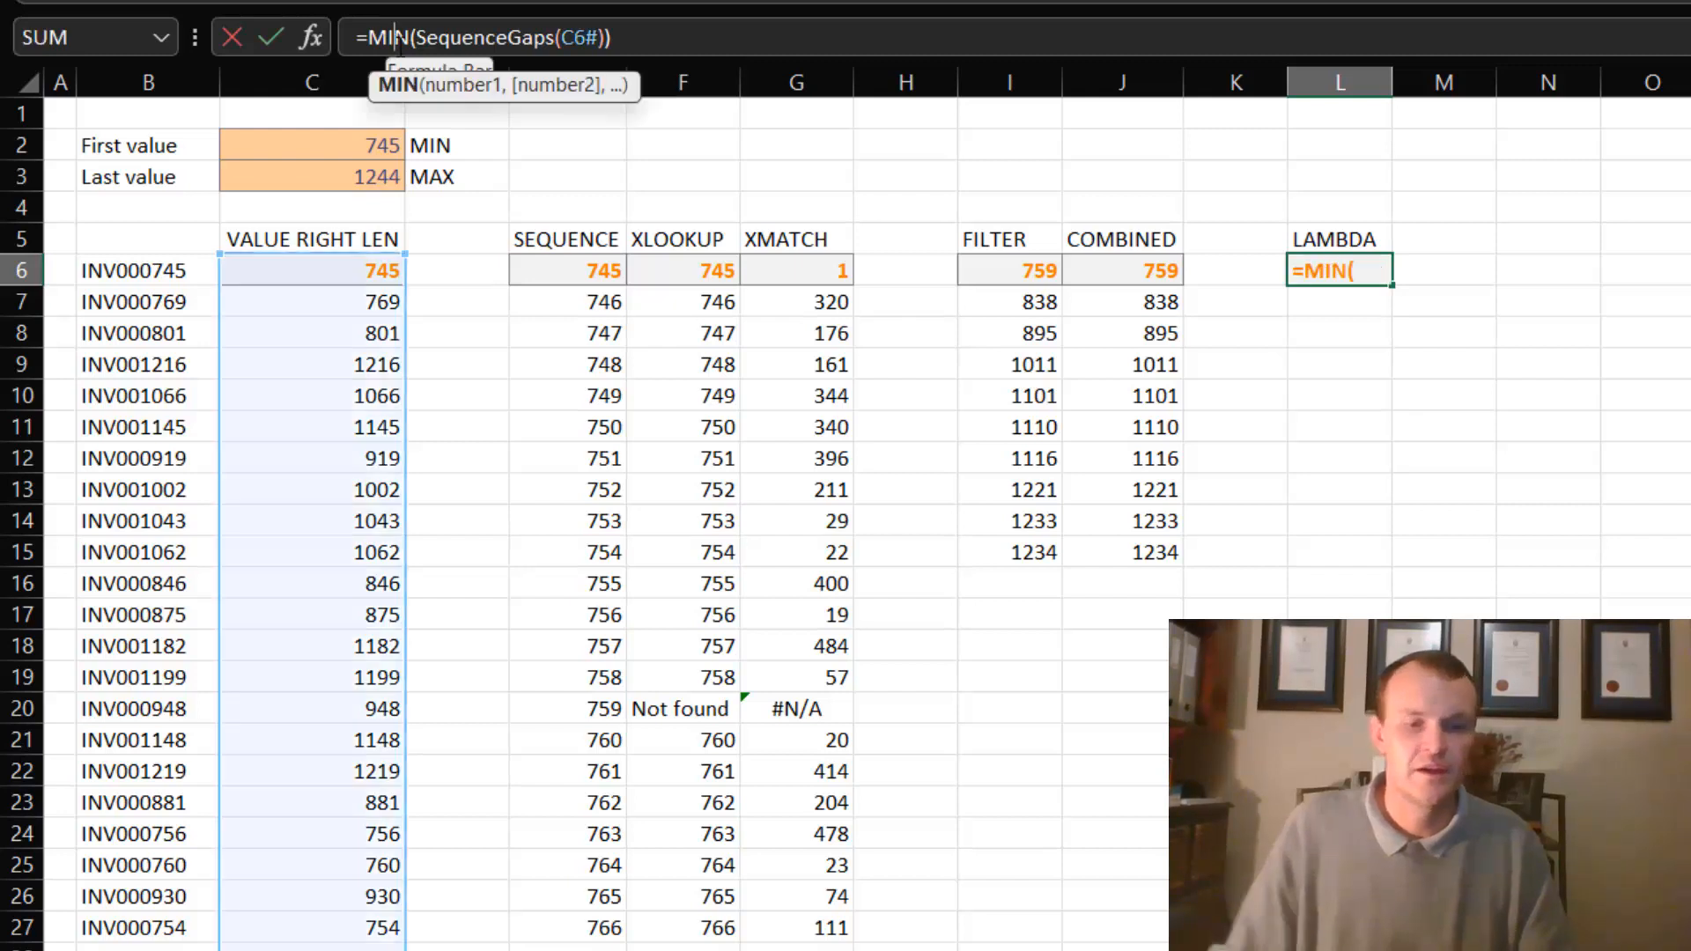
double_click(388, 39)
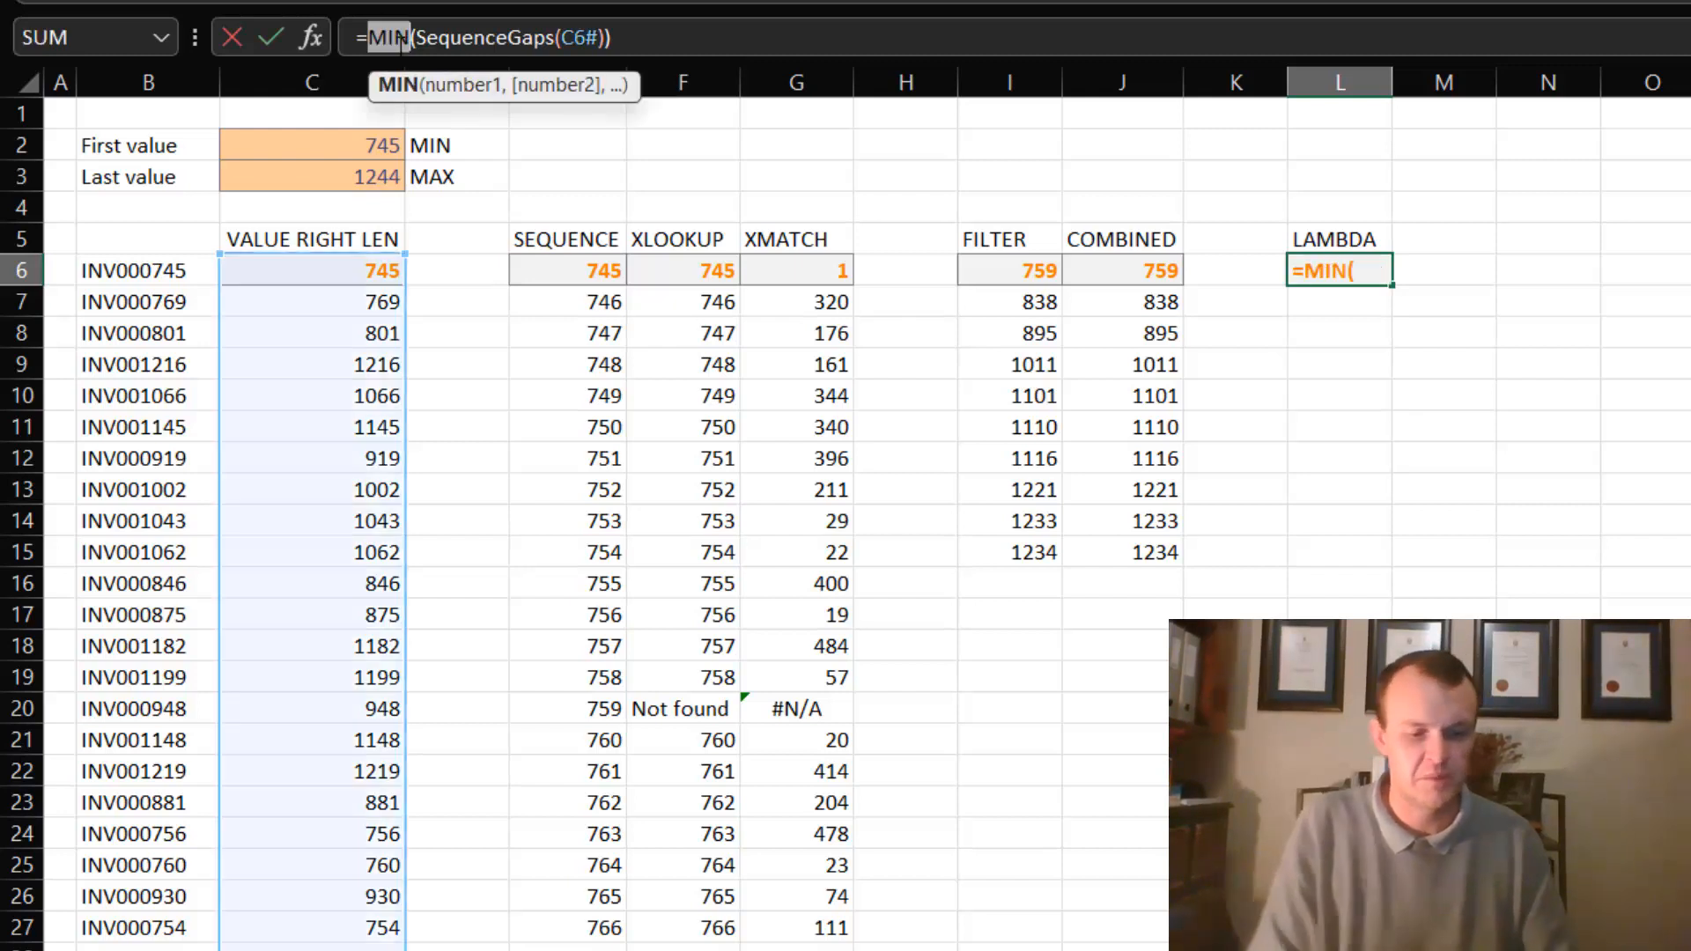
type("max")
key("Return")
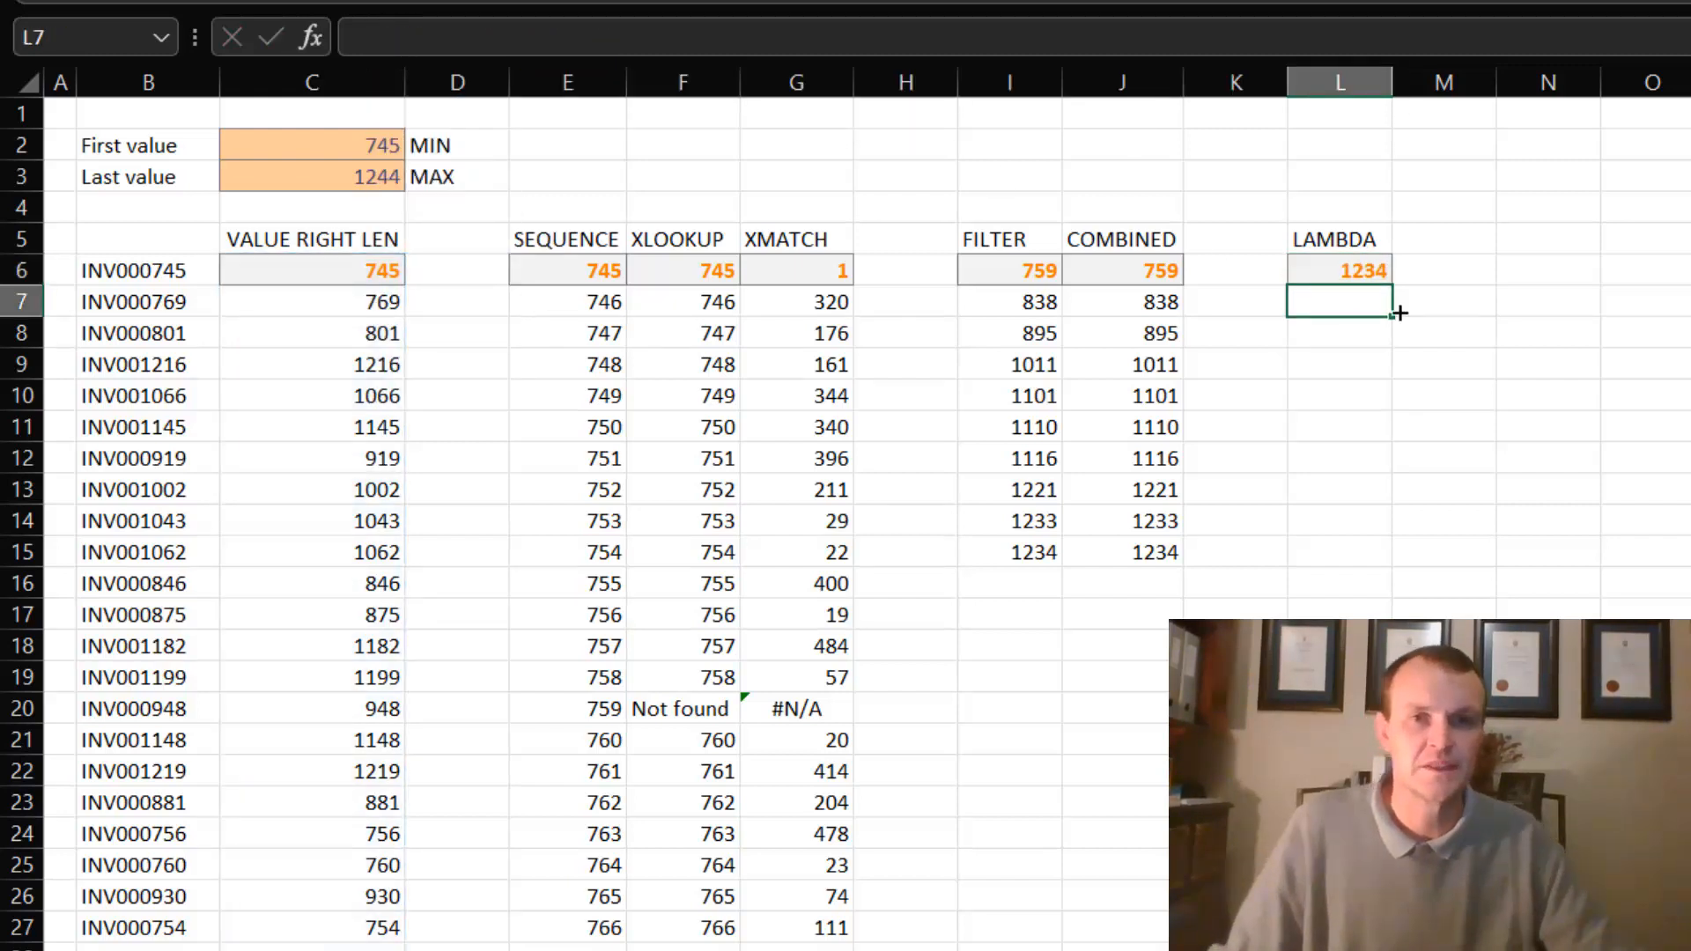
- Remove the MAX wrapper and its extra closing parenthesis so L6 holds =SequenceGaps(C6#)
left_click(1389, 271)
left_click(380, 37)
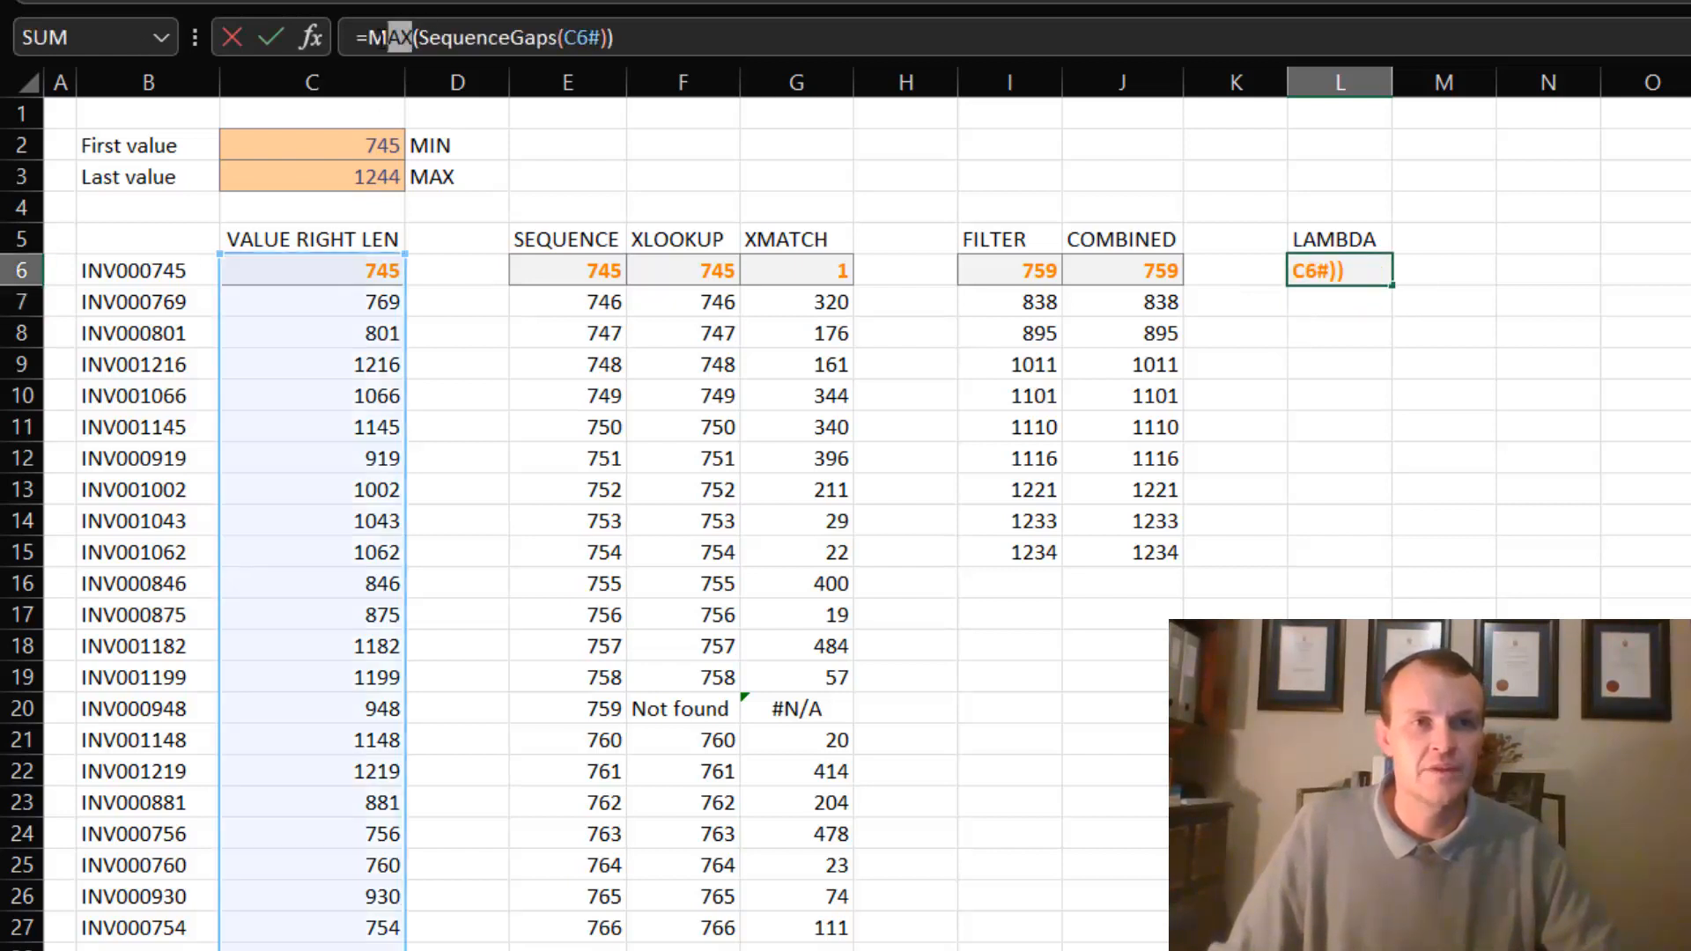
double_click(377, 37)
key("Delete")
key("Delete")
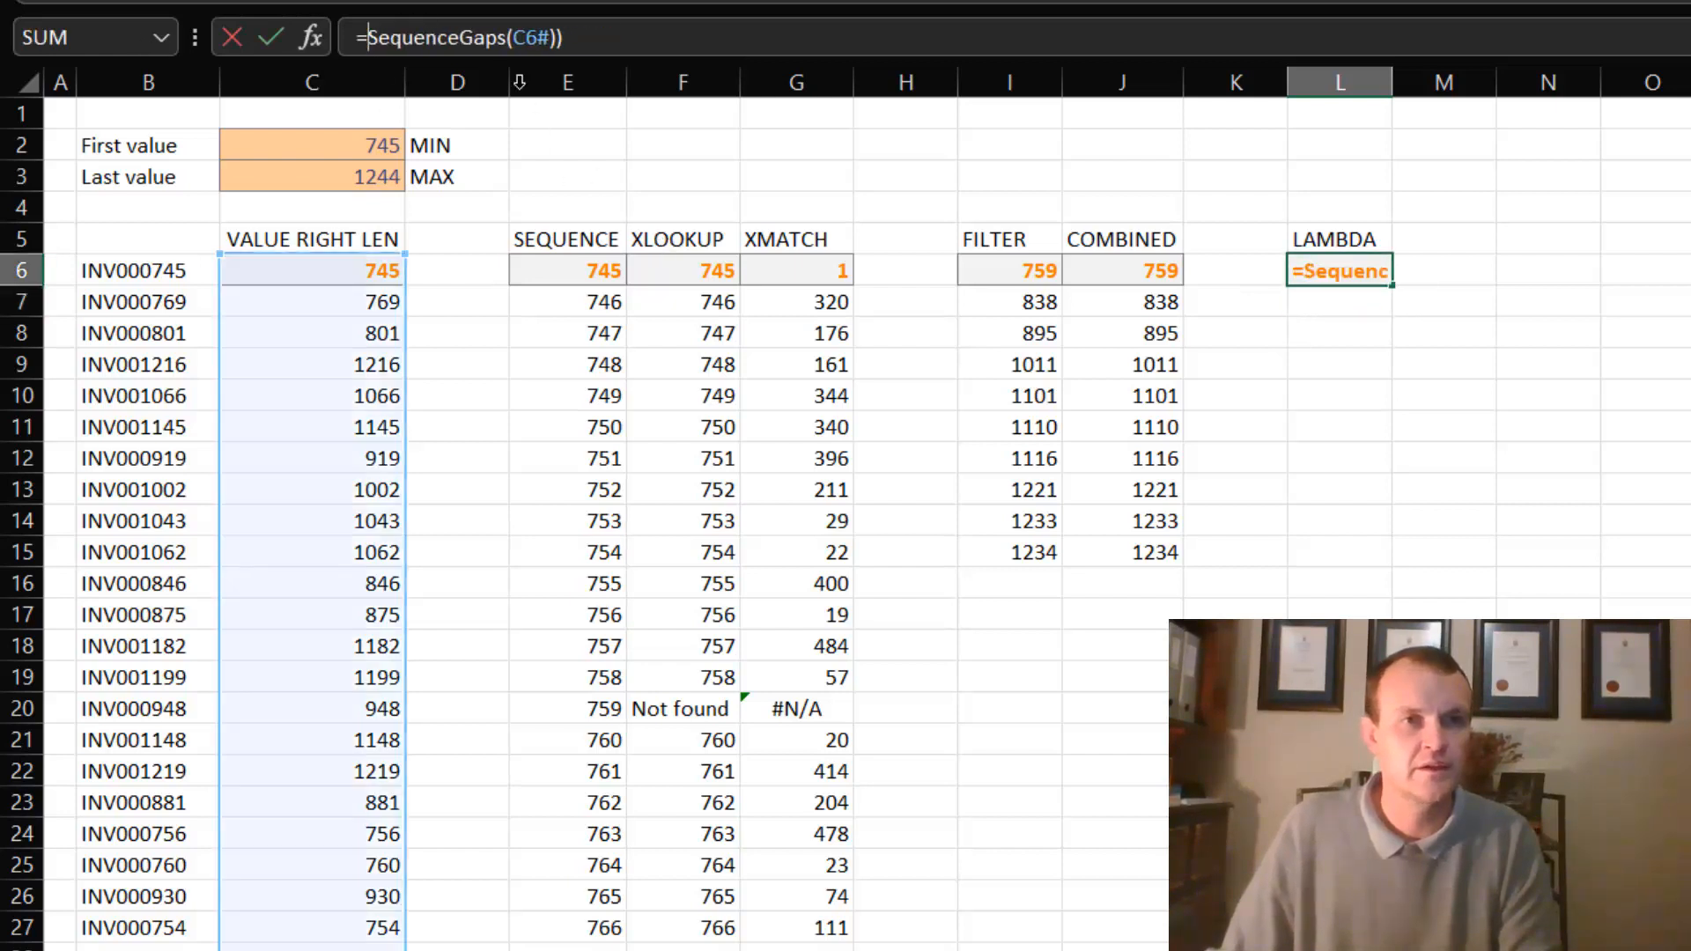
left_click(568, 37)
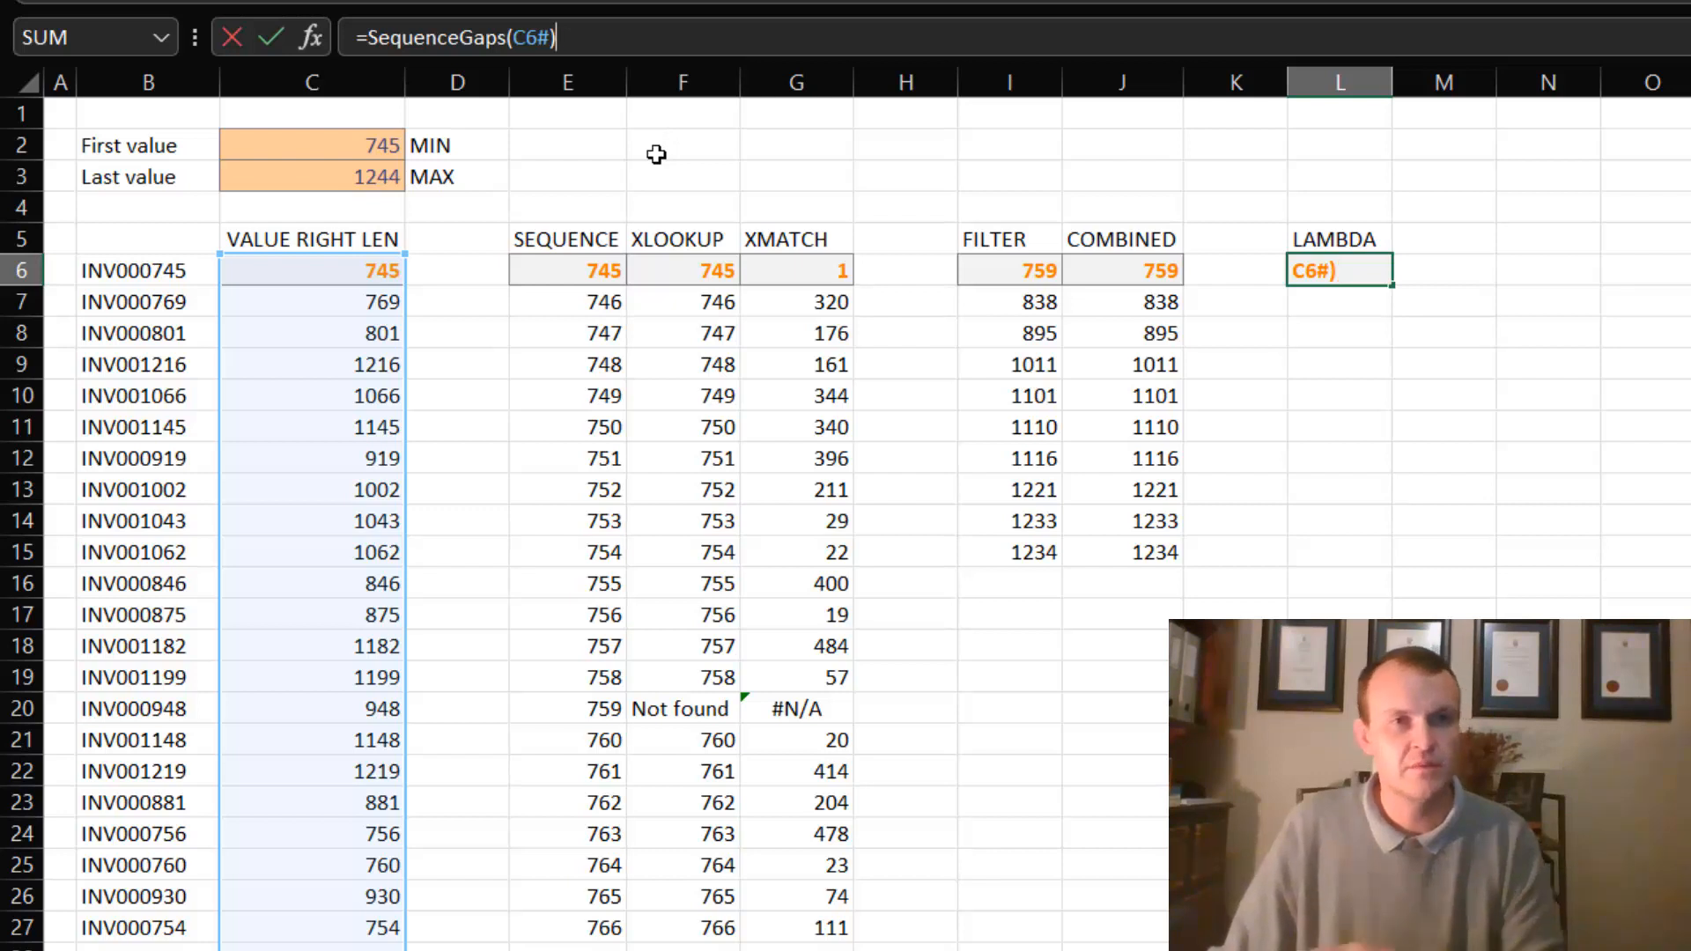
key("Return")
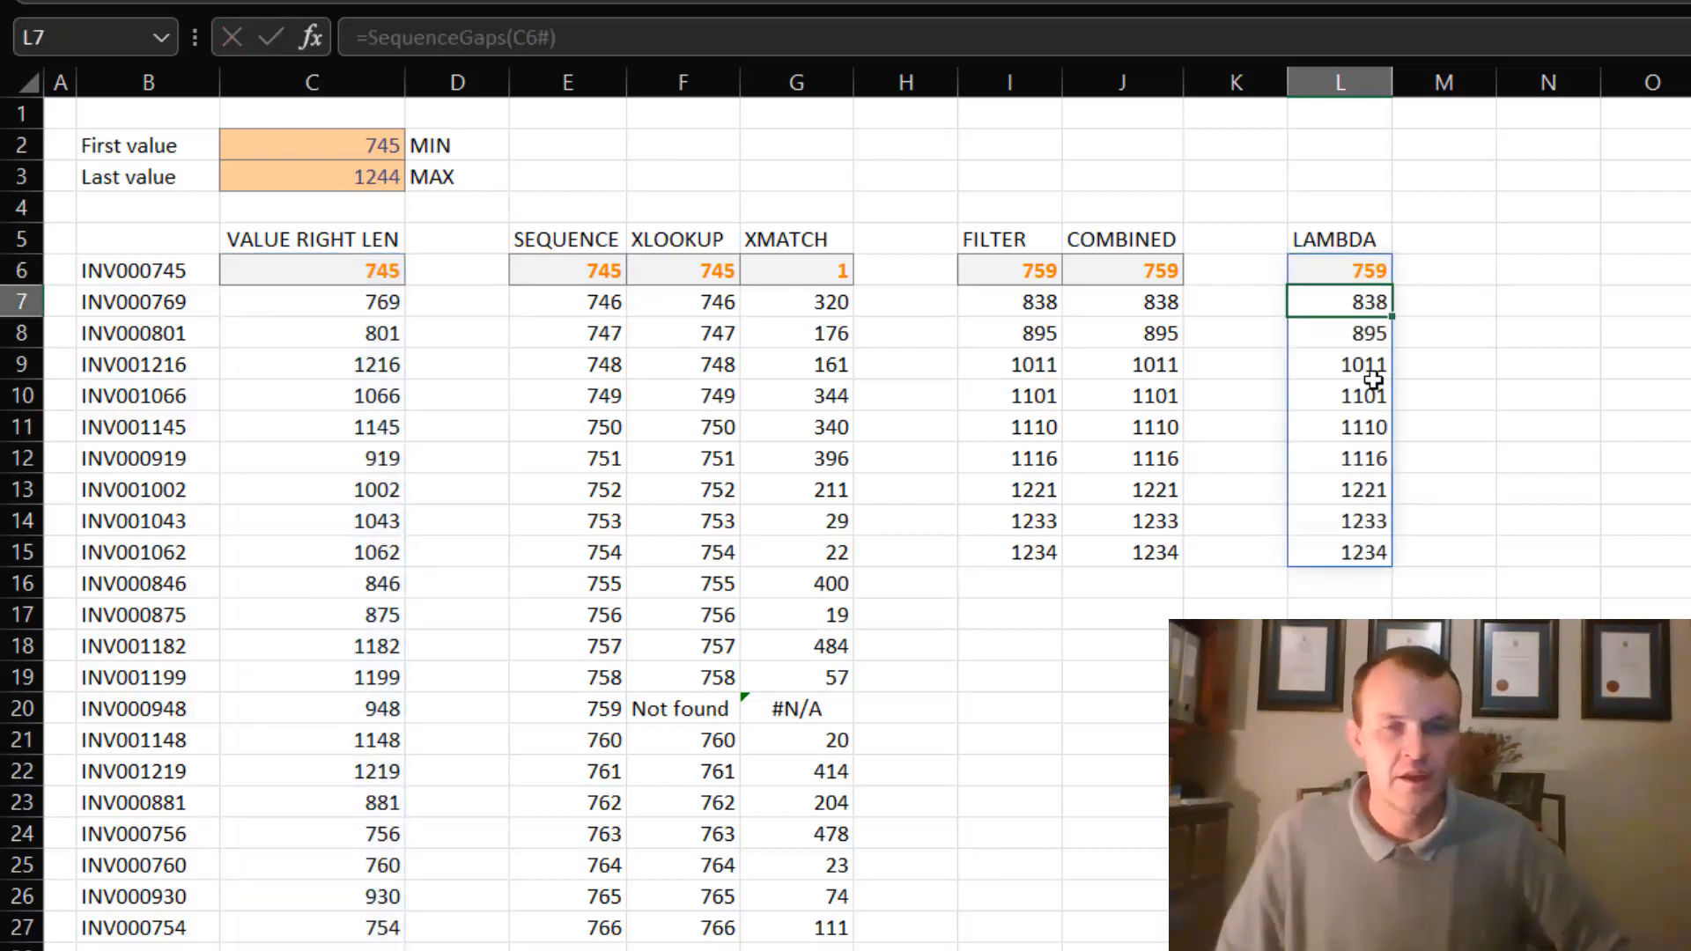
- Replace the MIN formula in the First value cell C2 with 744
left_click(368, 144)
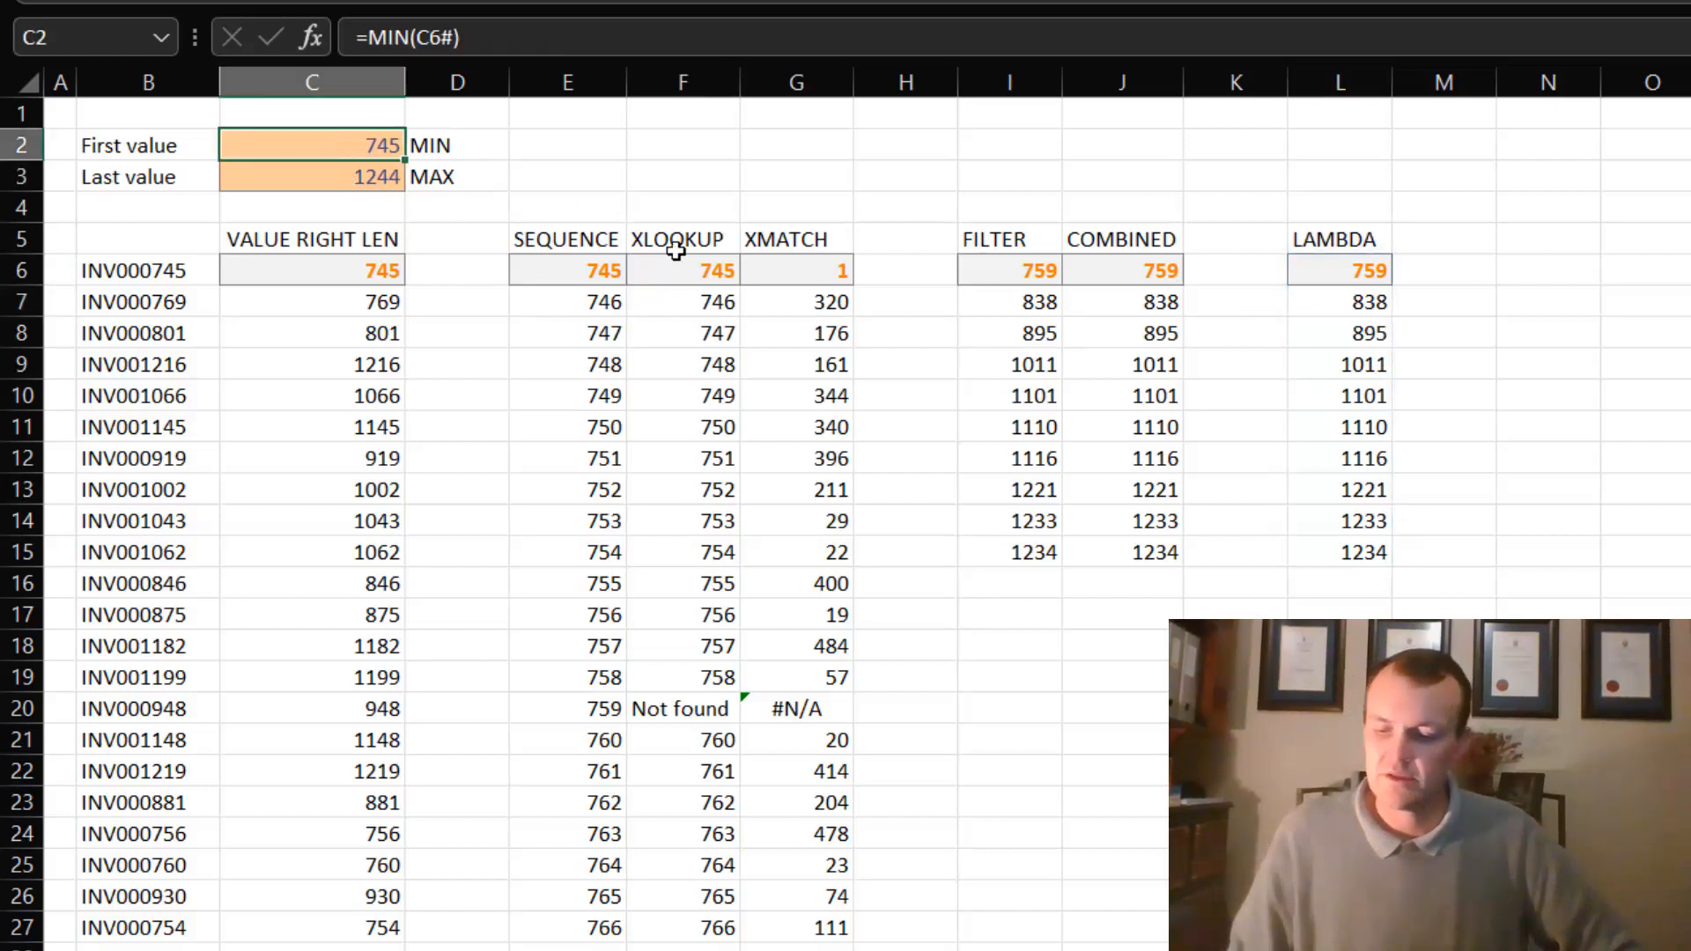
type("744")
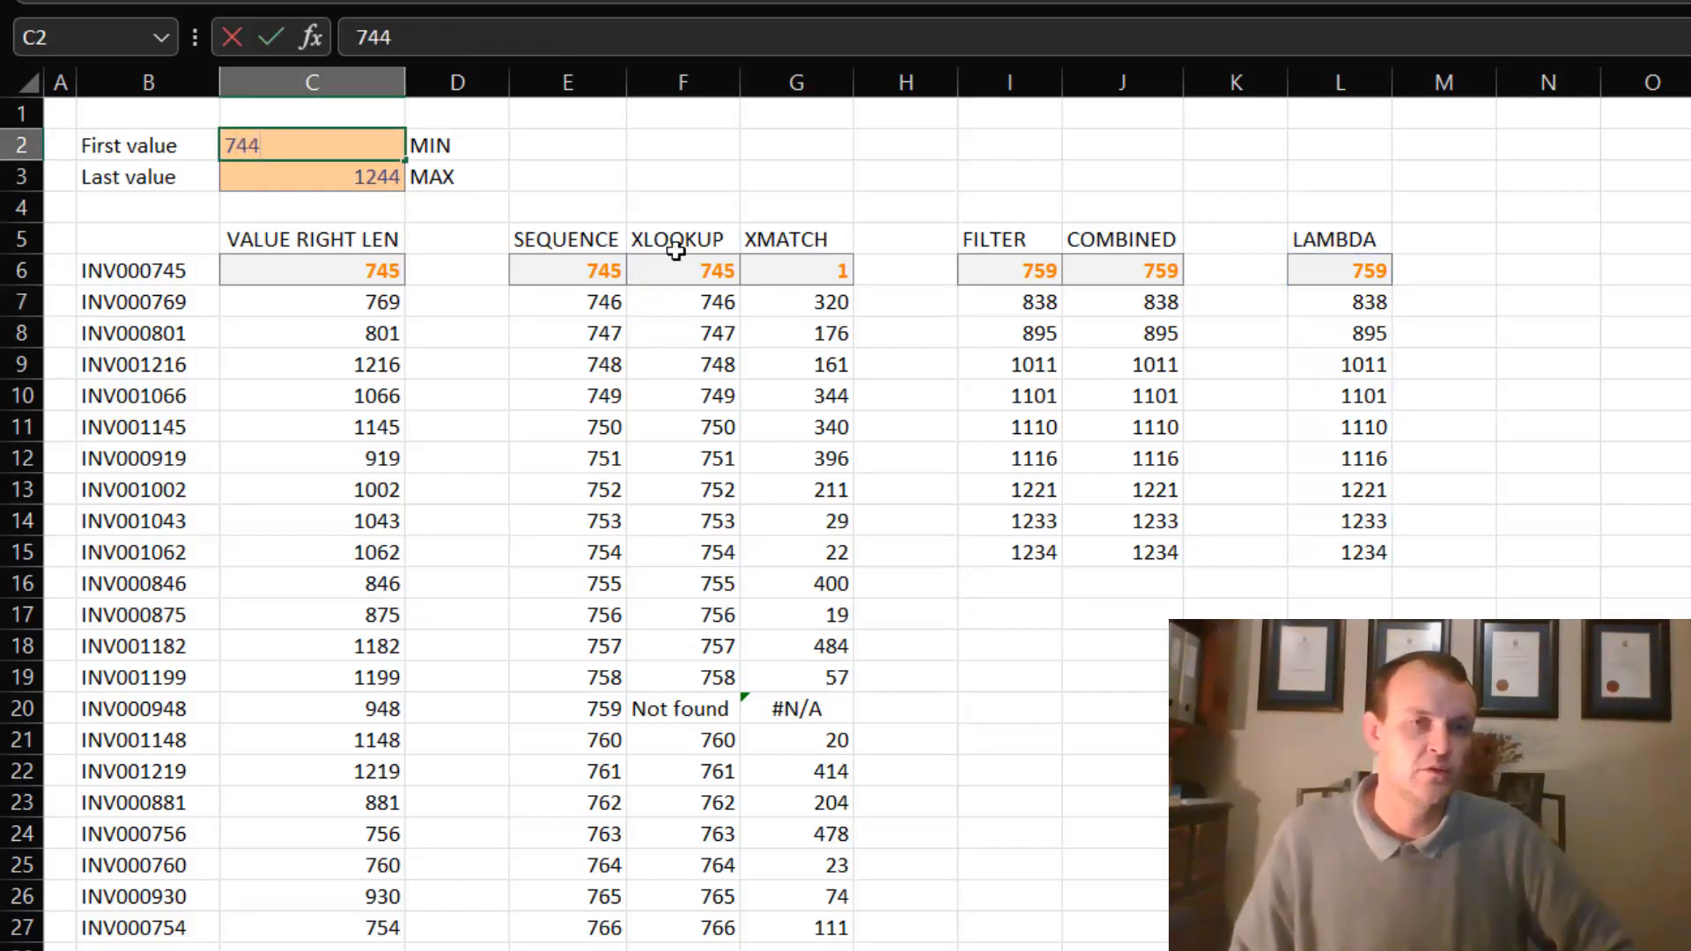
key("Return")
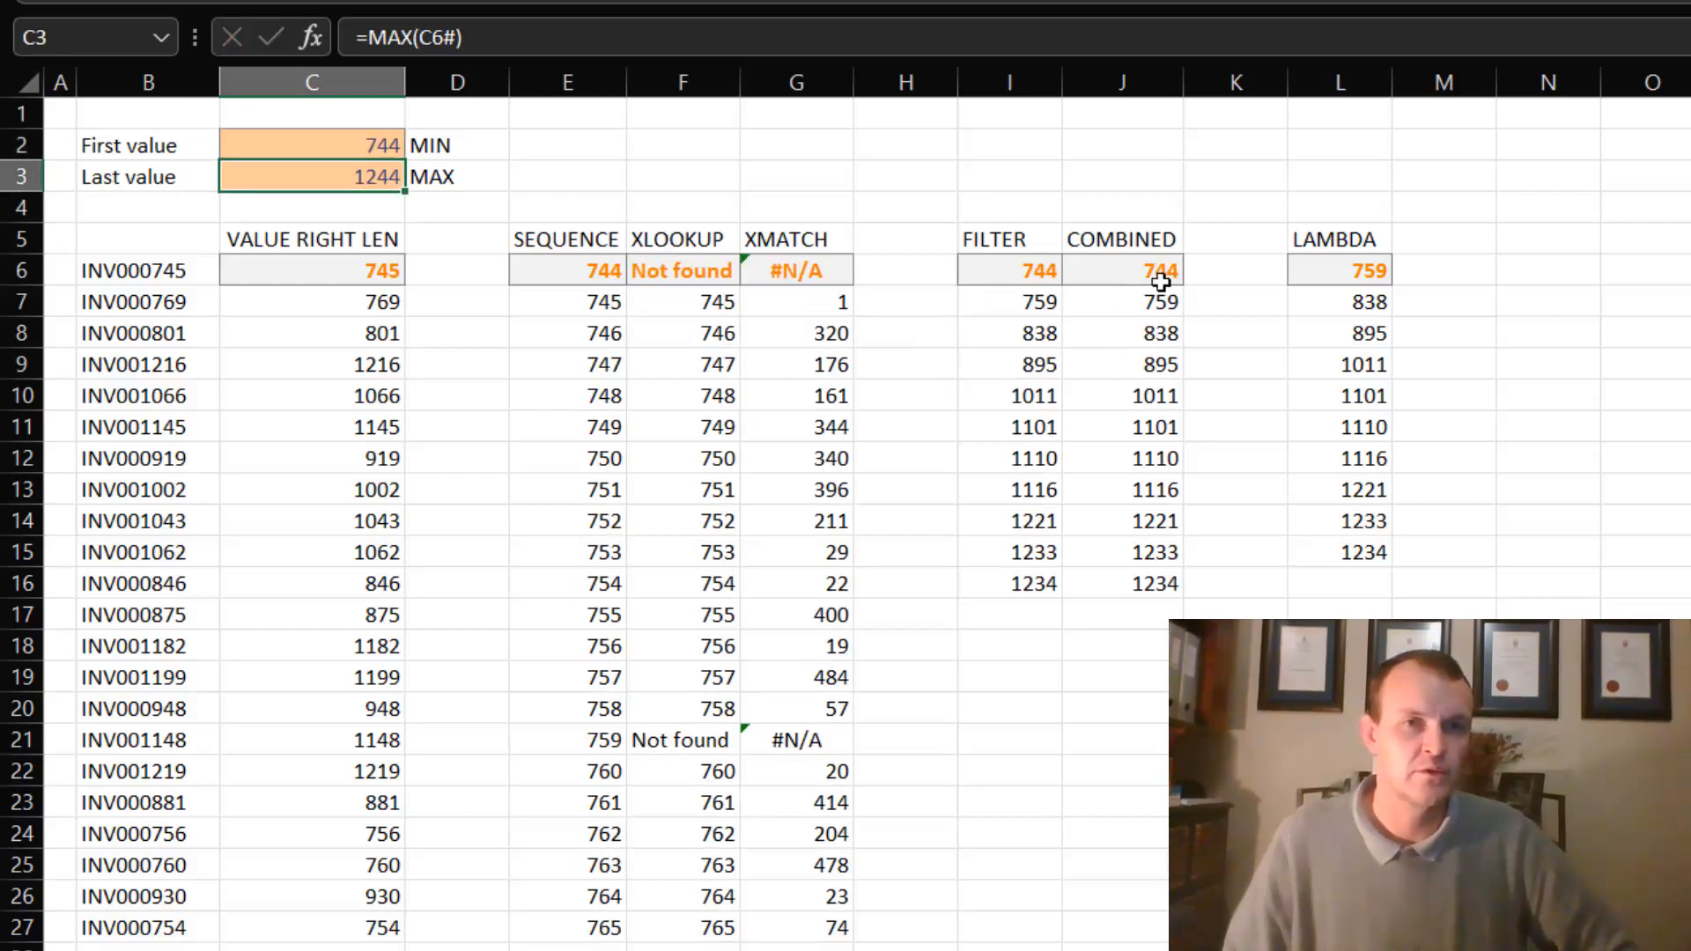
- Set the First value in C2 to 740
left_click(342, 145)
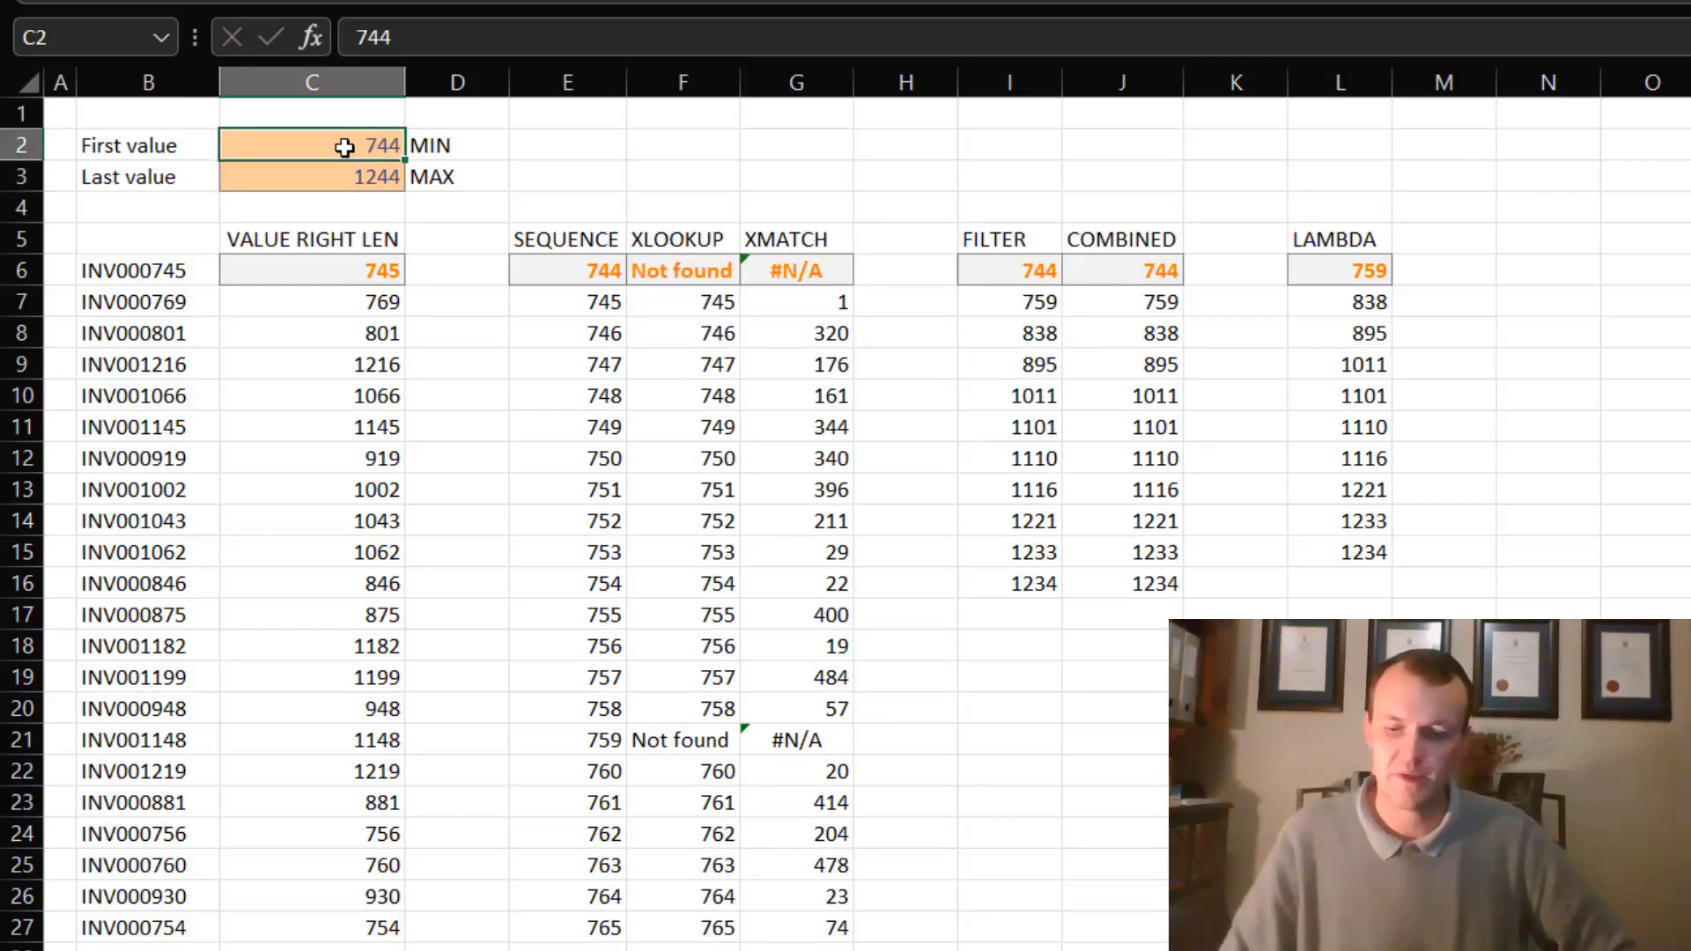
type("740")
key("Return")
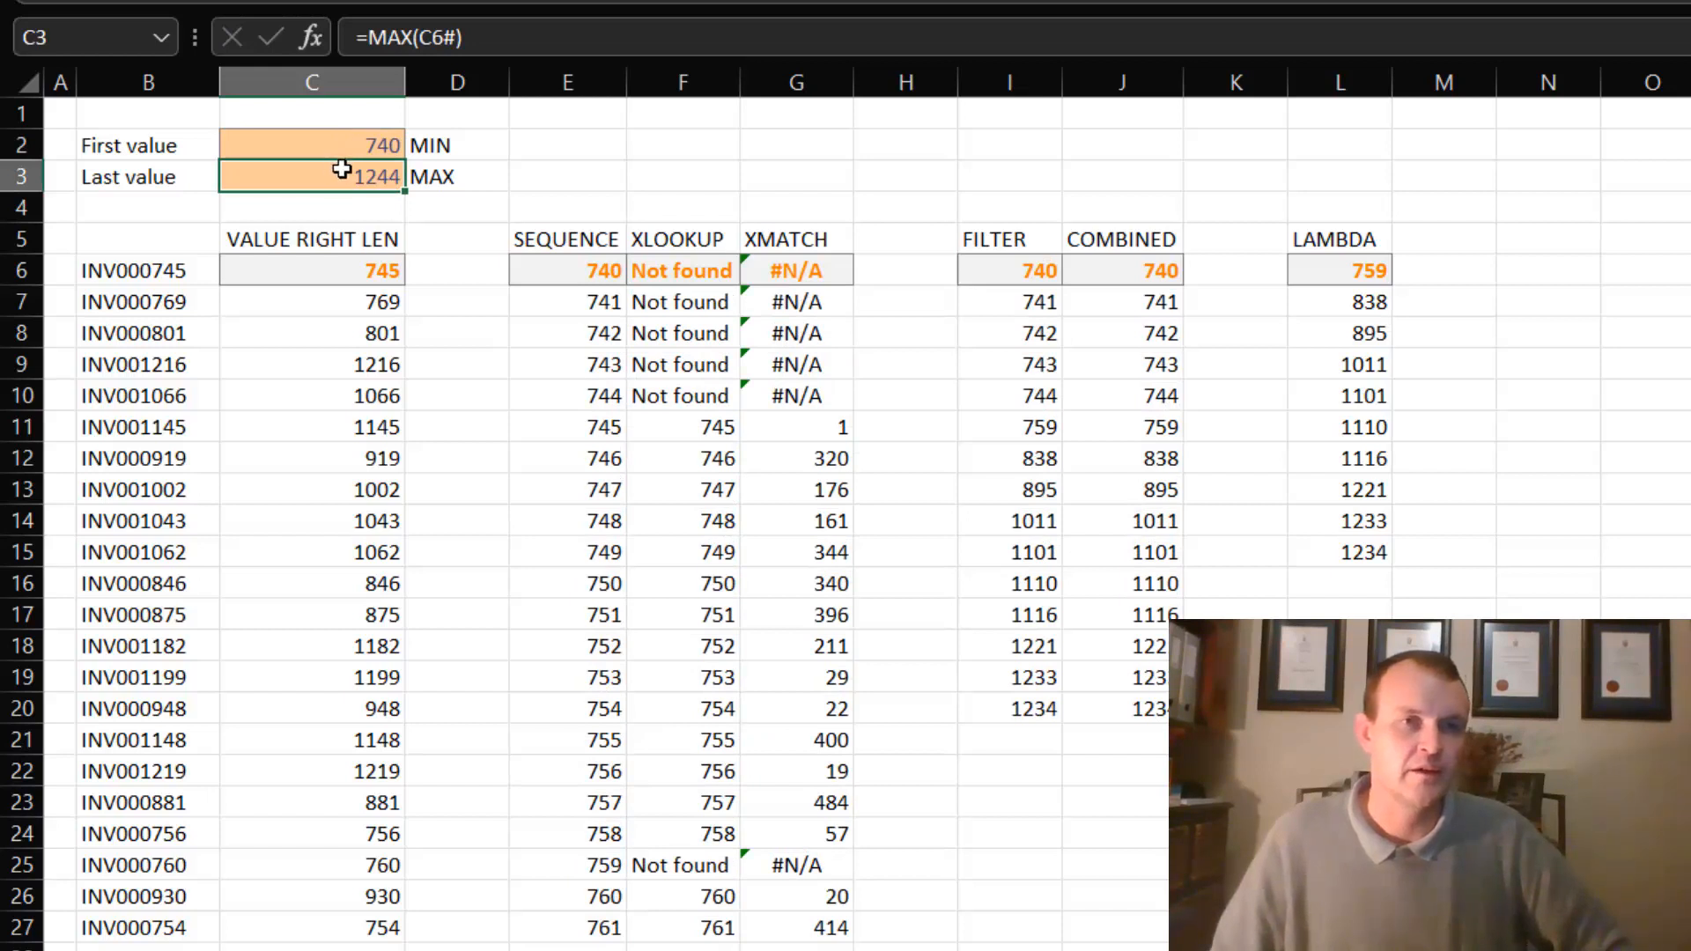
- Set the Last value in C3 to 1254 and check the extended lists in the FILTER and COMBINED columns
type("12")
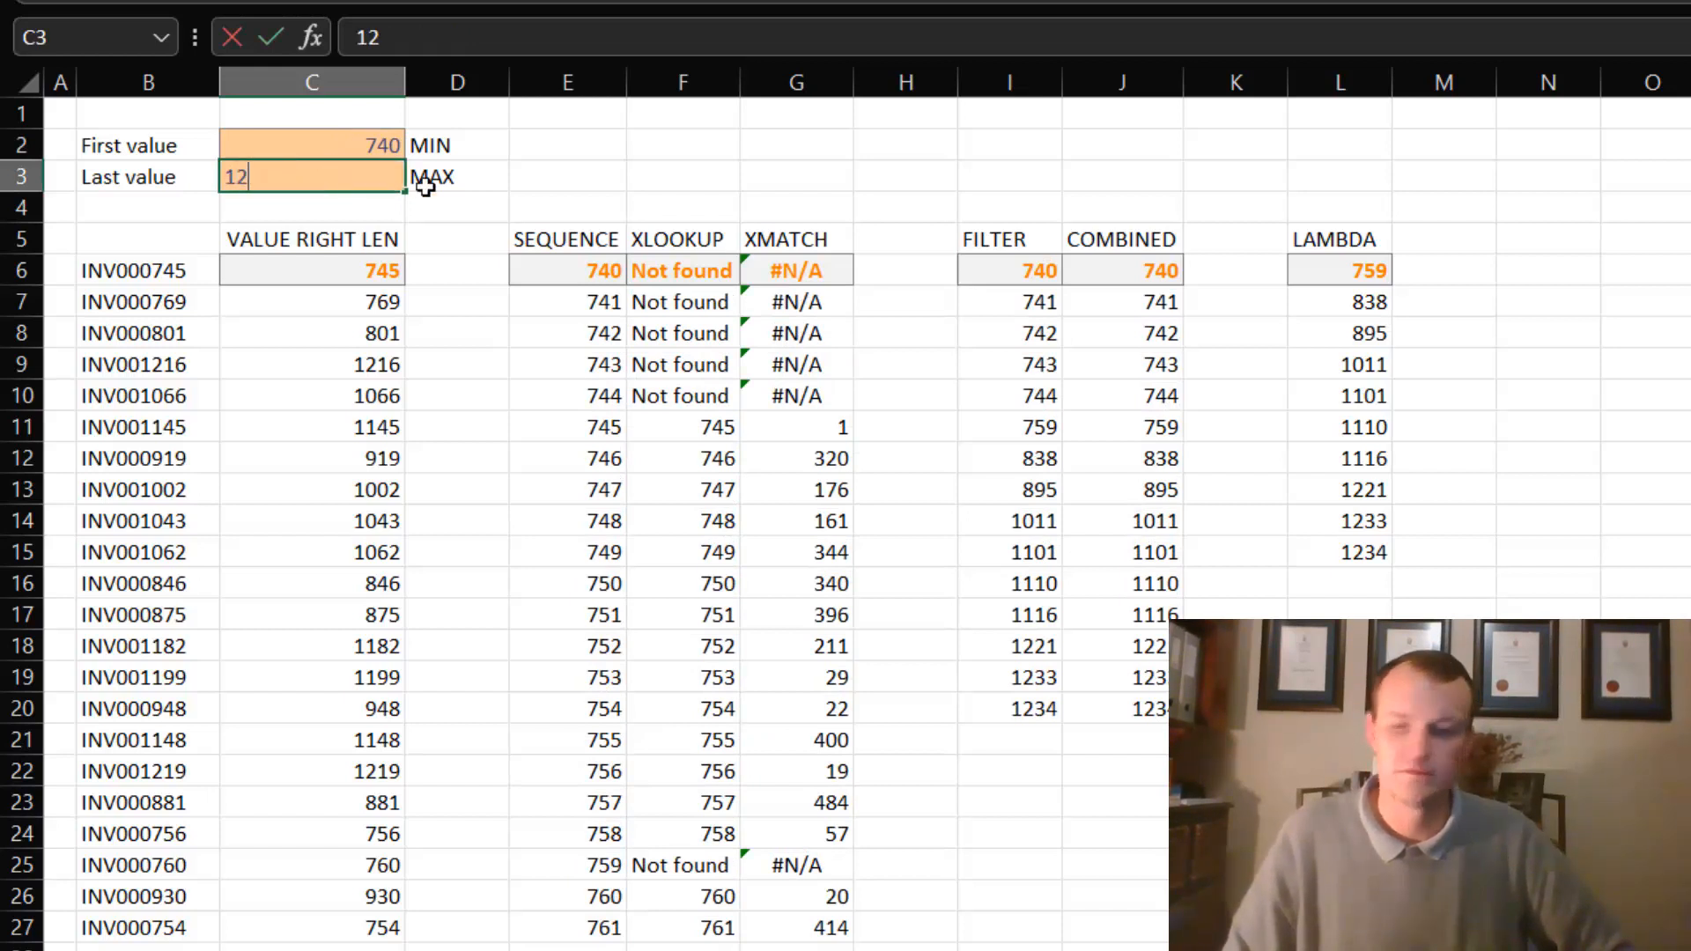
type("54")
key("Return")
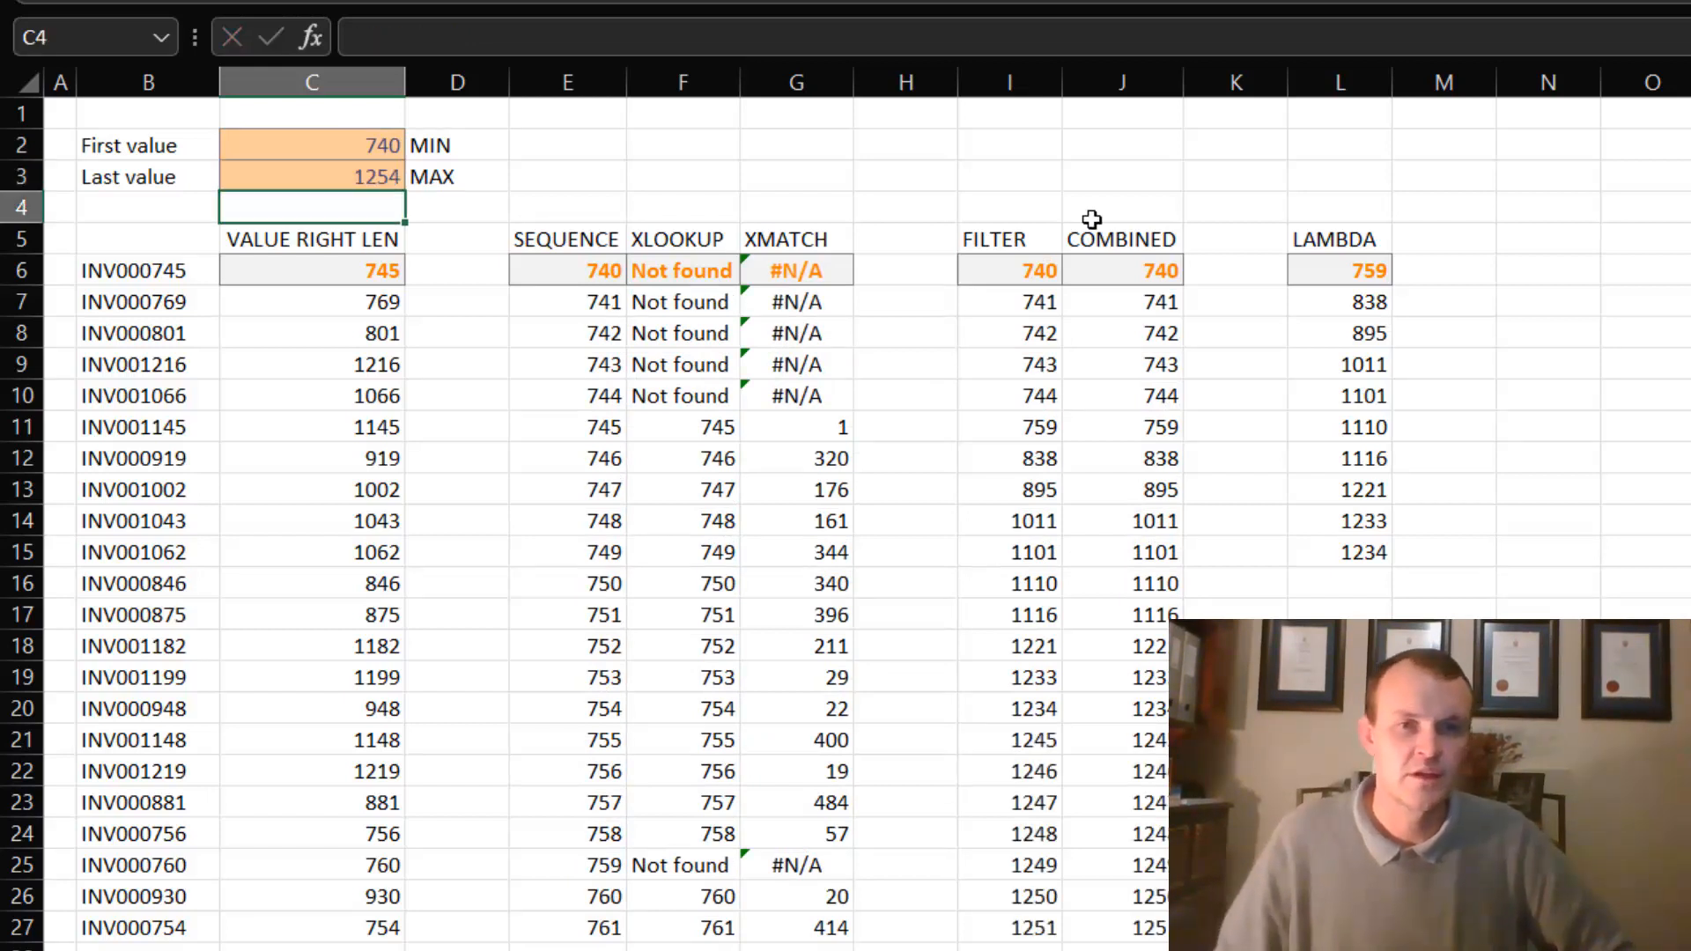
scroll(1128, 747, "down", 1)
scroll(1128, 746, "down", 3)
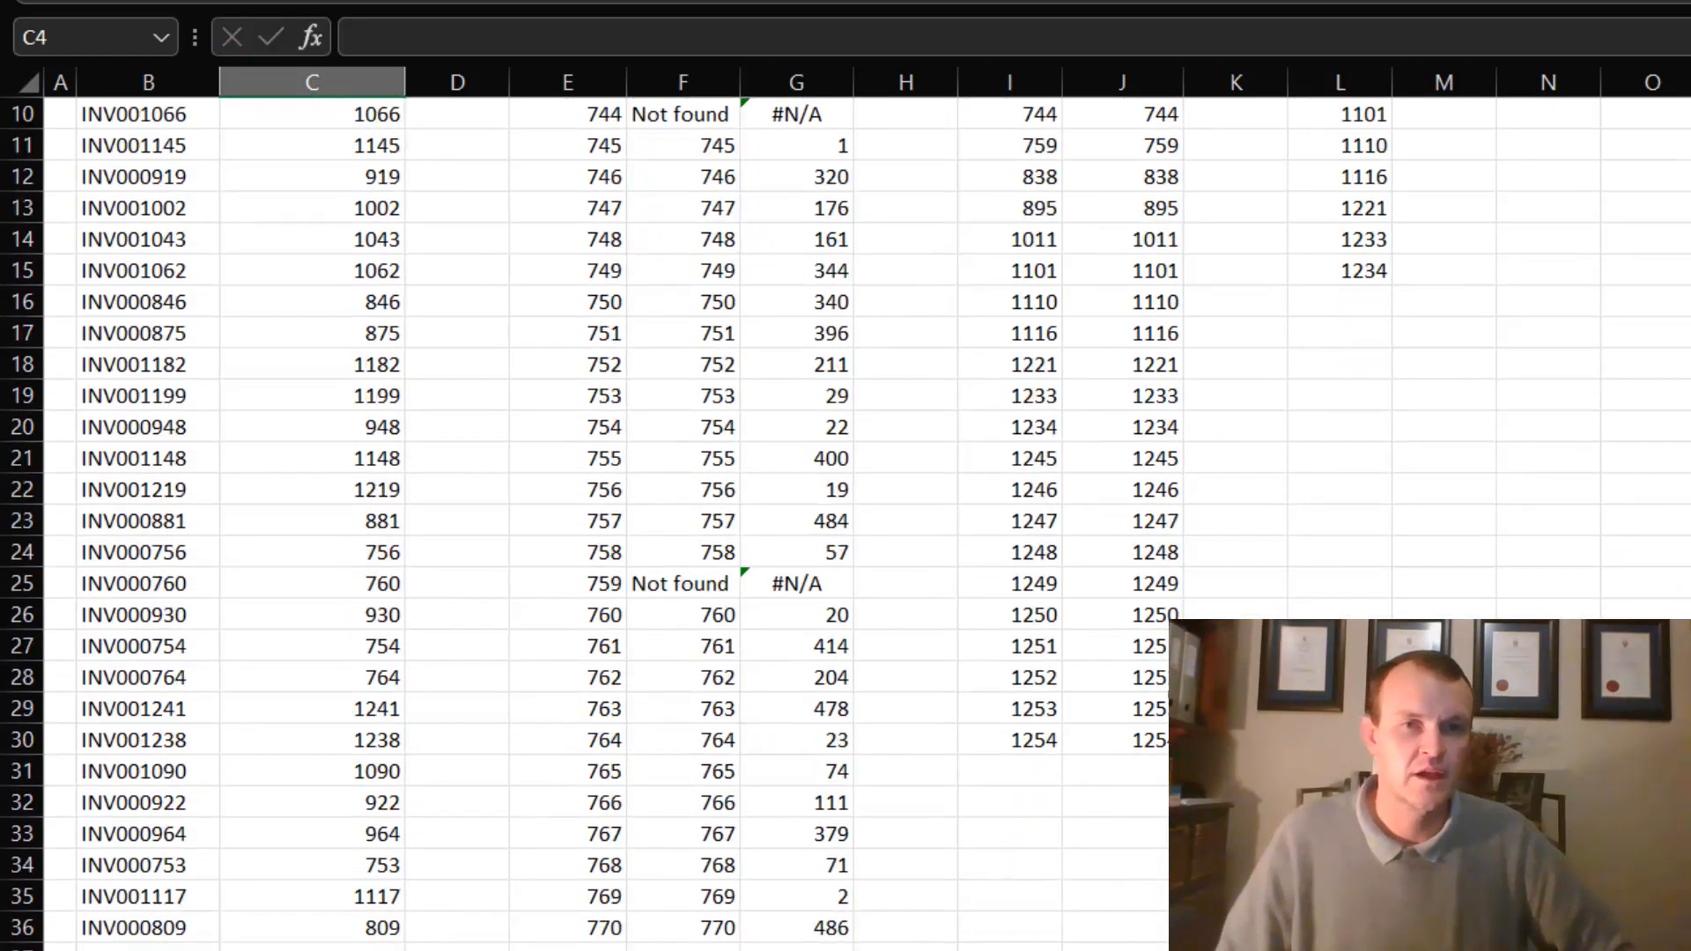
scroll(1253, 494, "up", 3)
- Add C2 as the optional start argument in L6, making the formula =SequenceGaps(C6#,C2)
left_click(1372, 276)
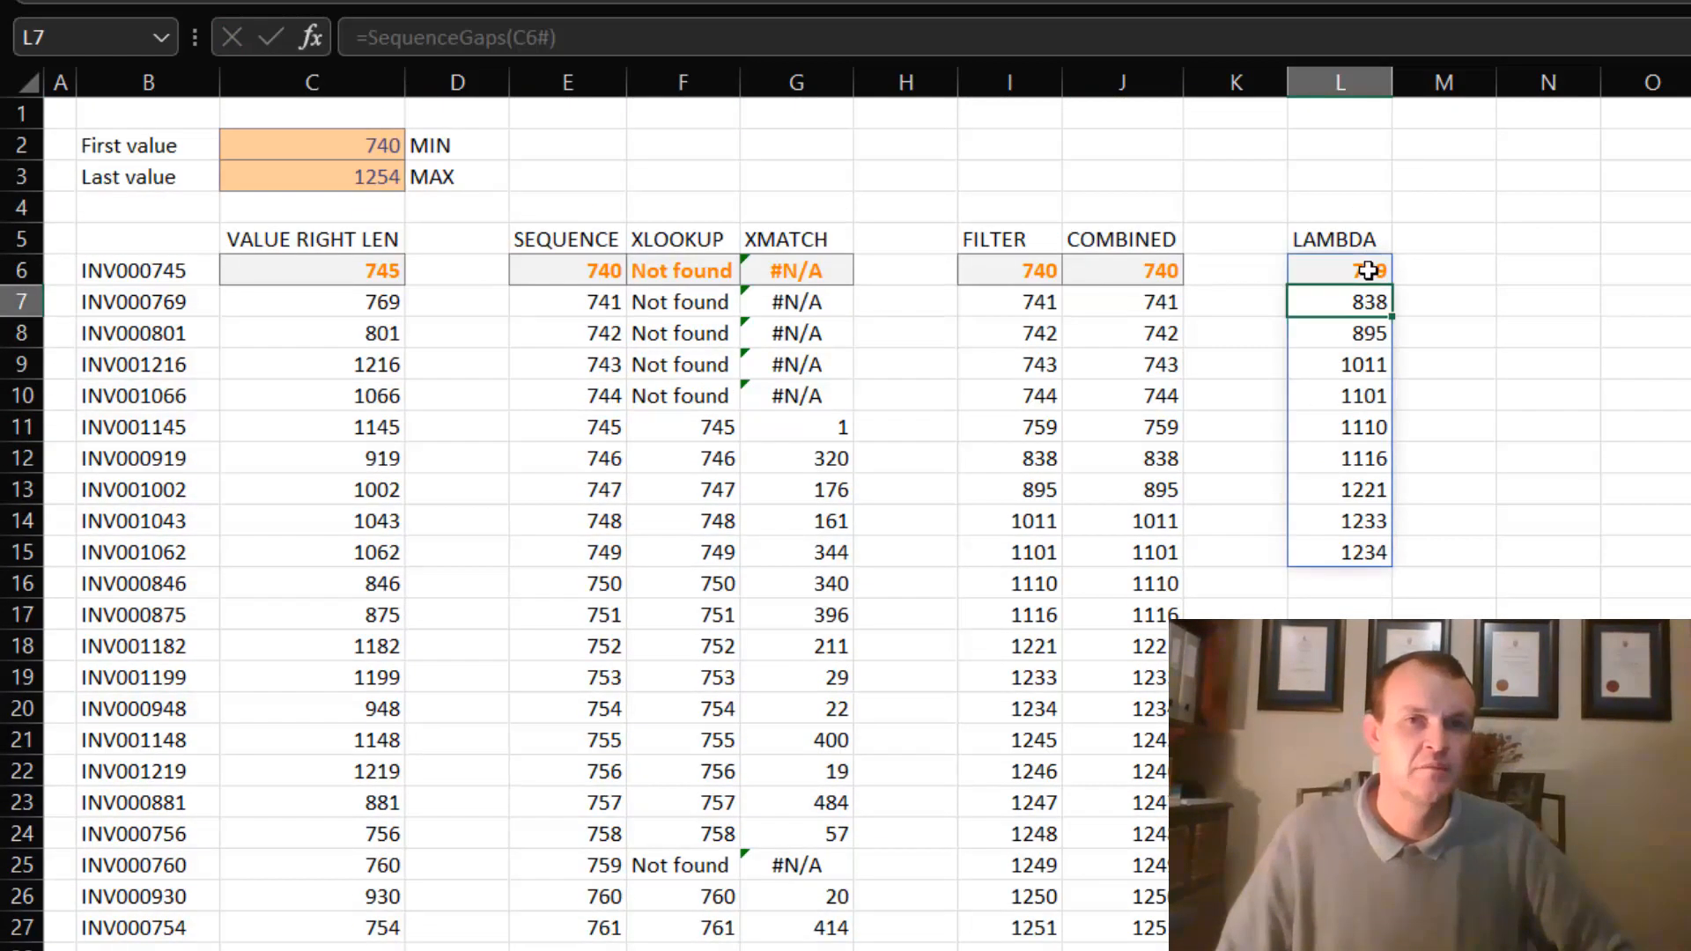
left_click(555, 37)
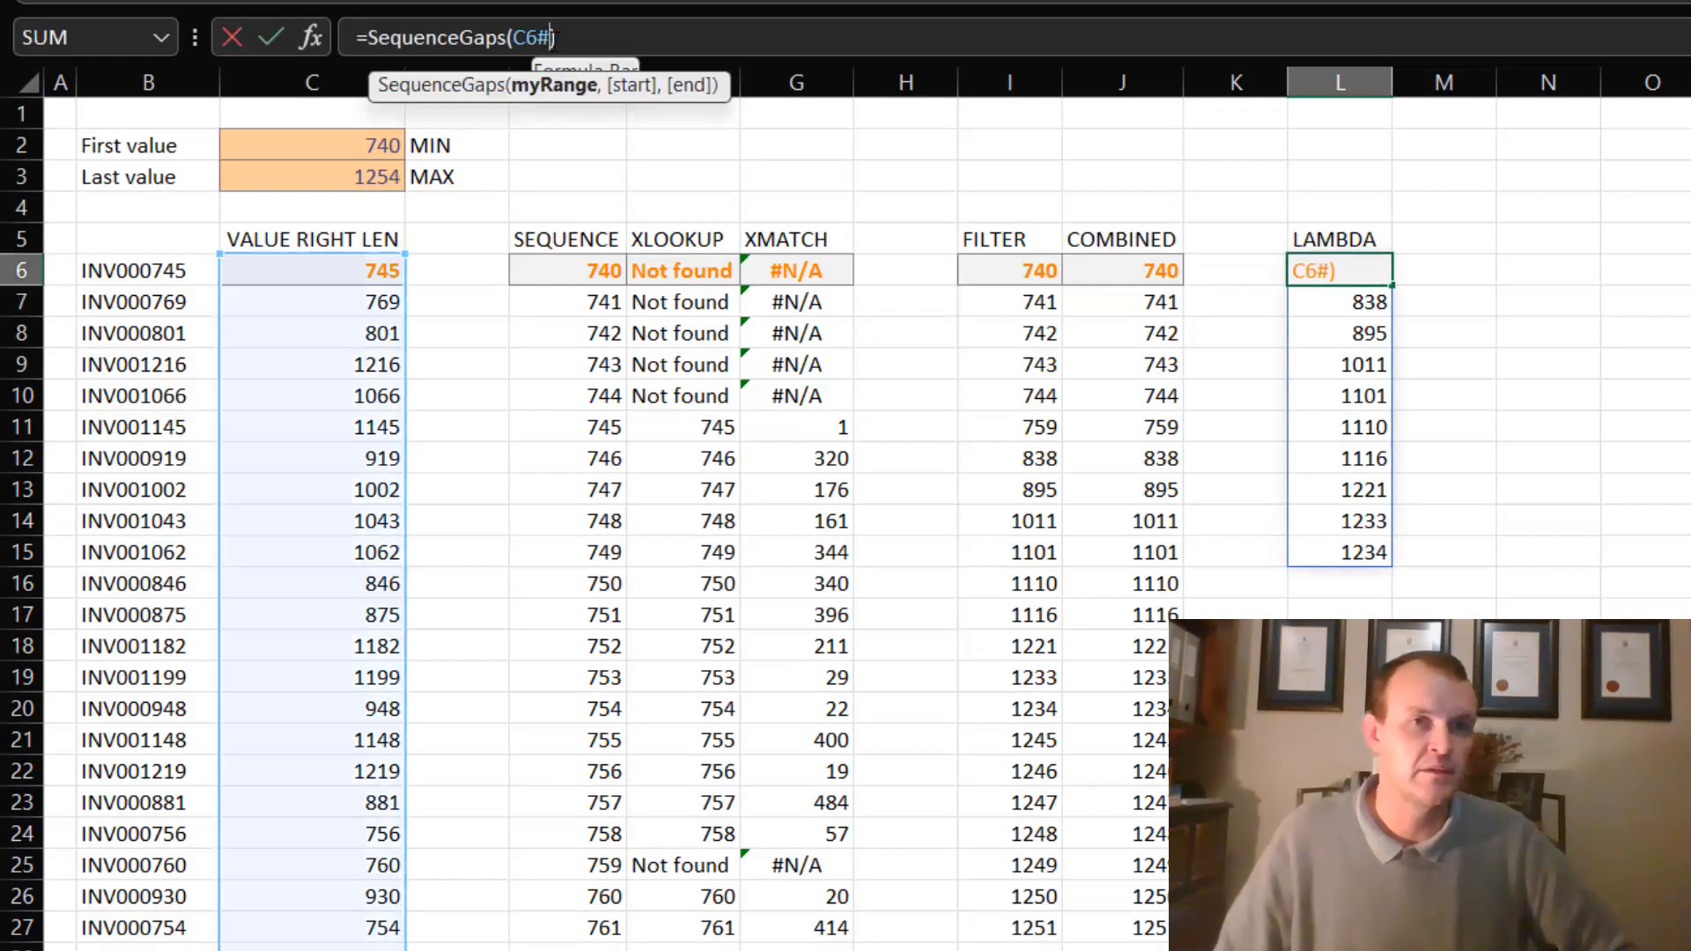
type(",")
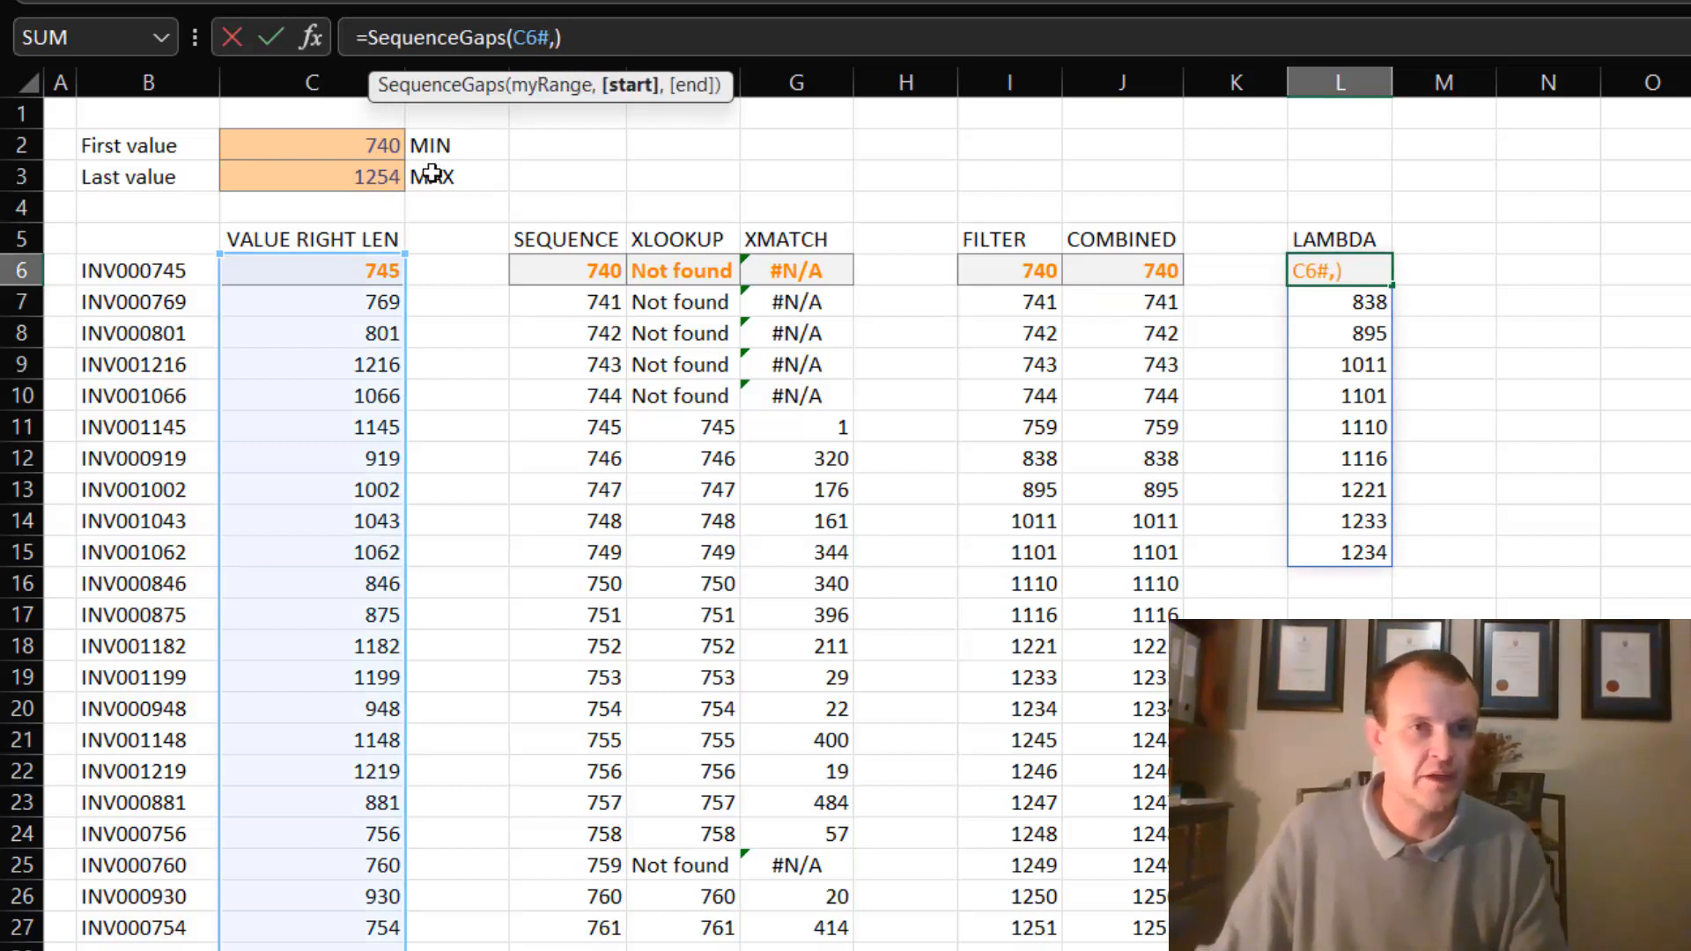
left_click(338, 135)
key("Return")
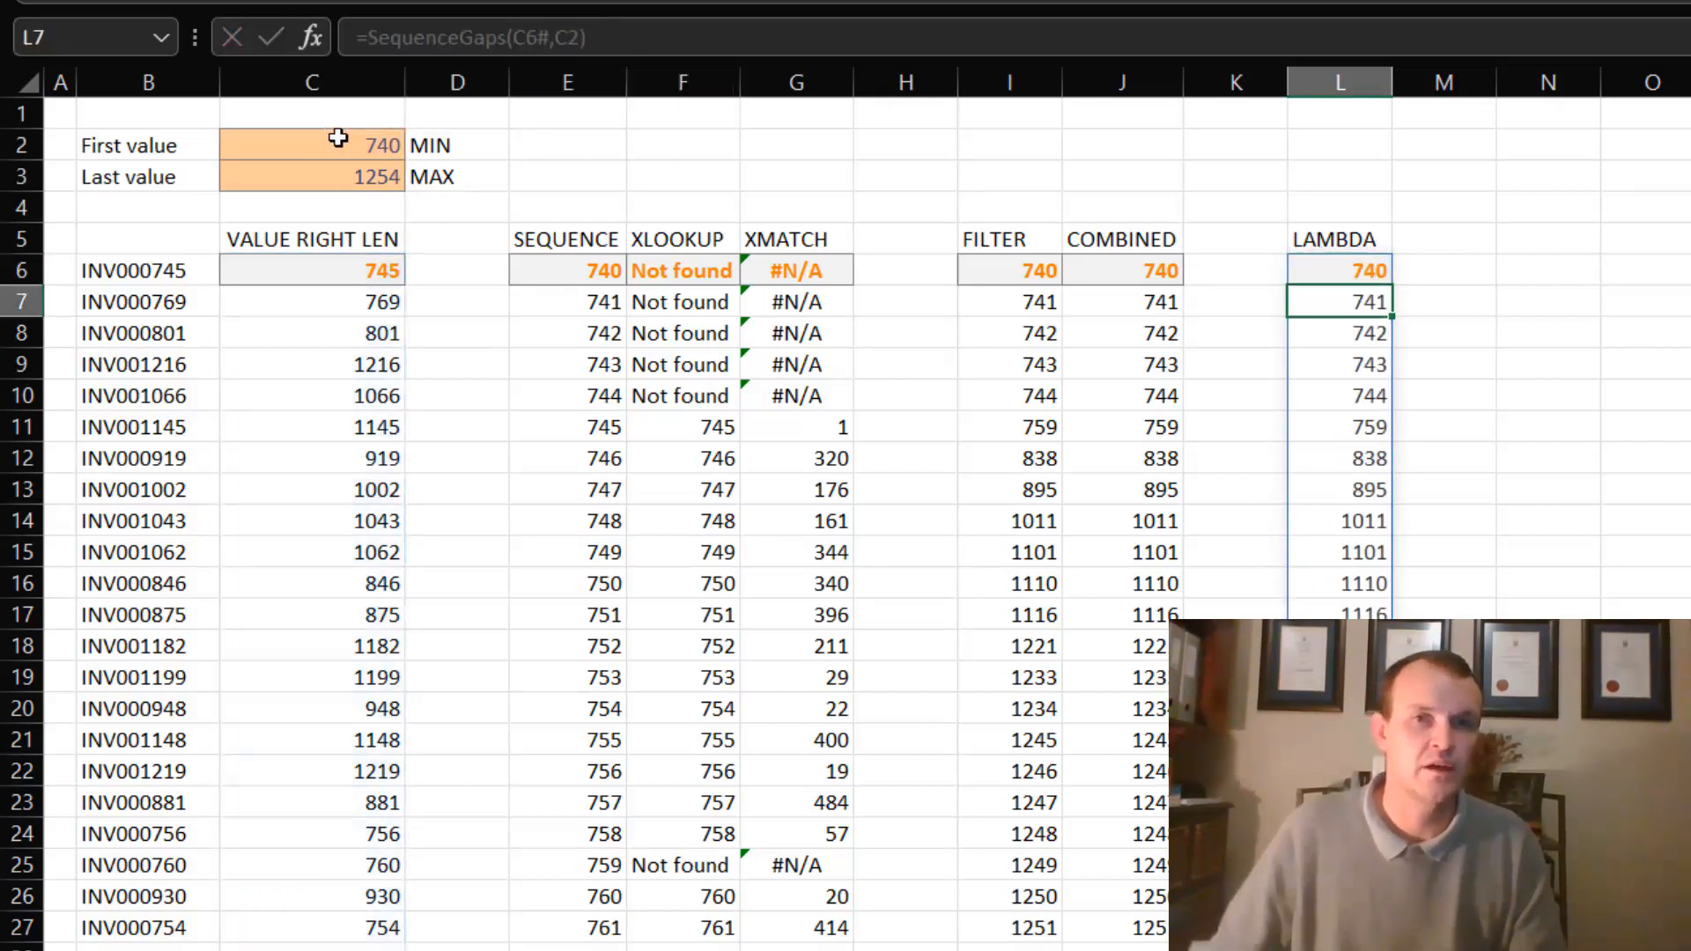
key("BackSpace")
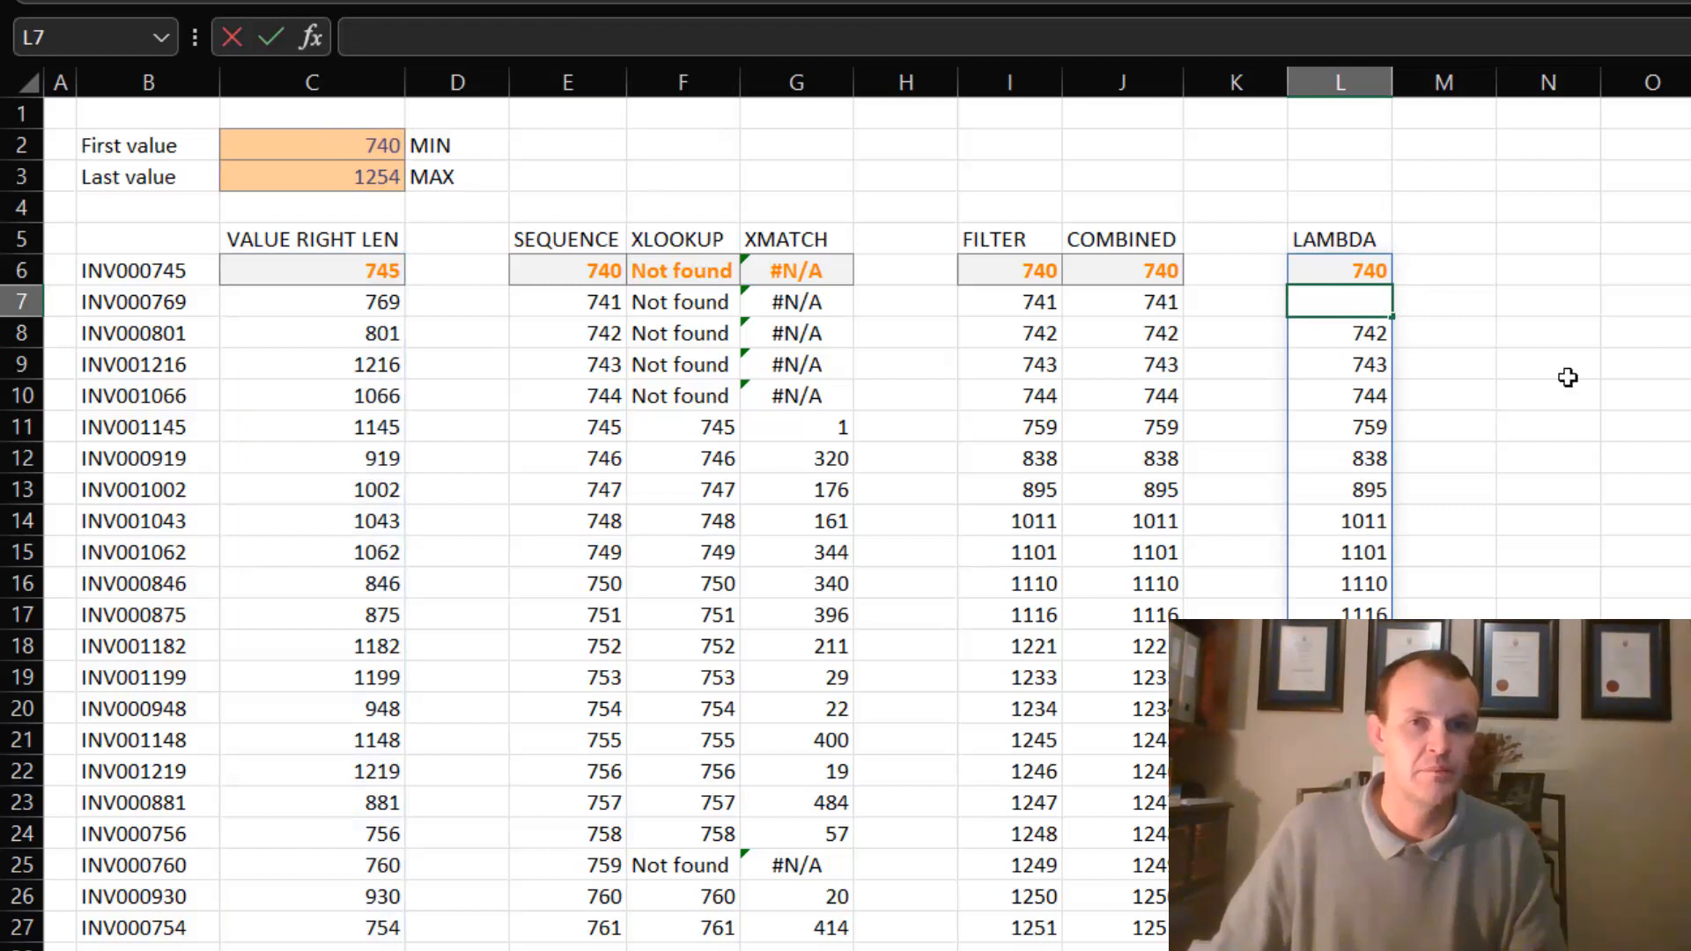
- Add C3 as the optional end argument in L6, making the formula =SequenceGaps(C6#,C2,C3), and review the spilled list
left_click(1350, 272)
left_click(581, 39)
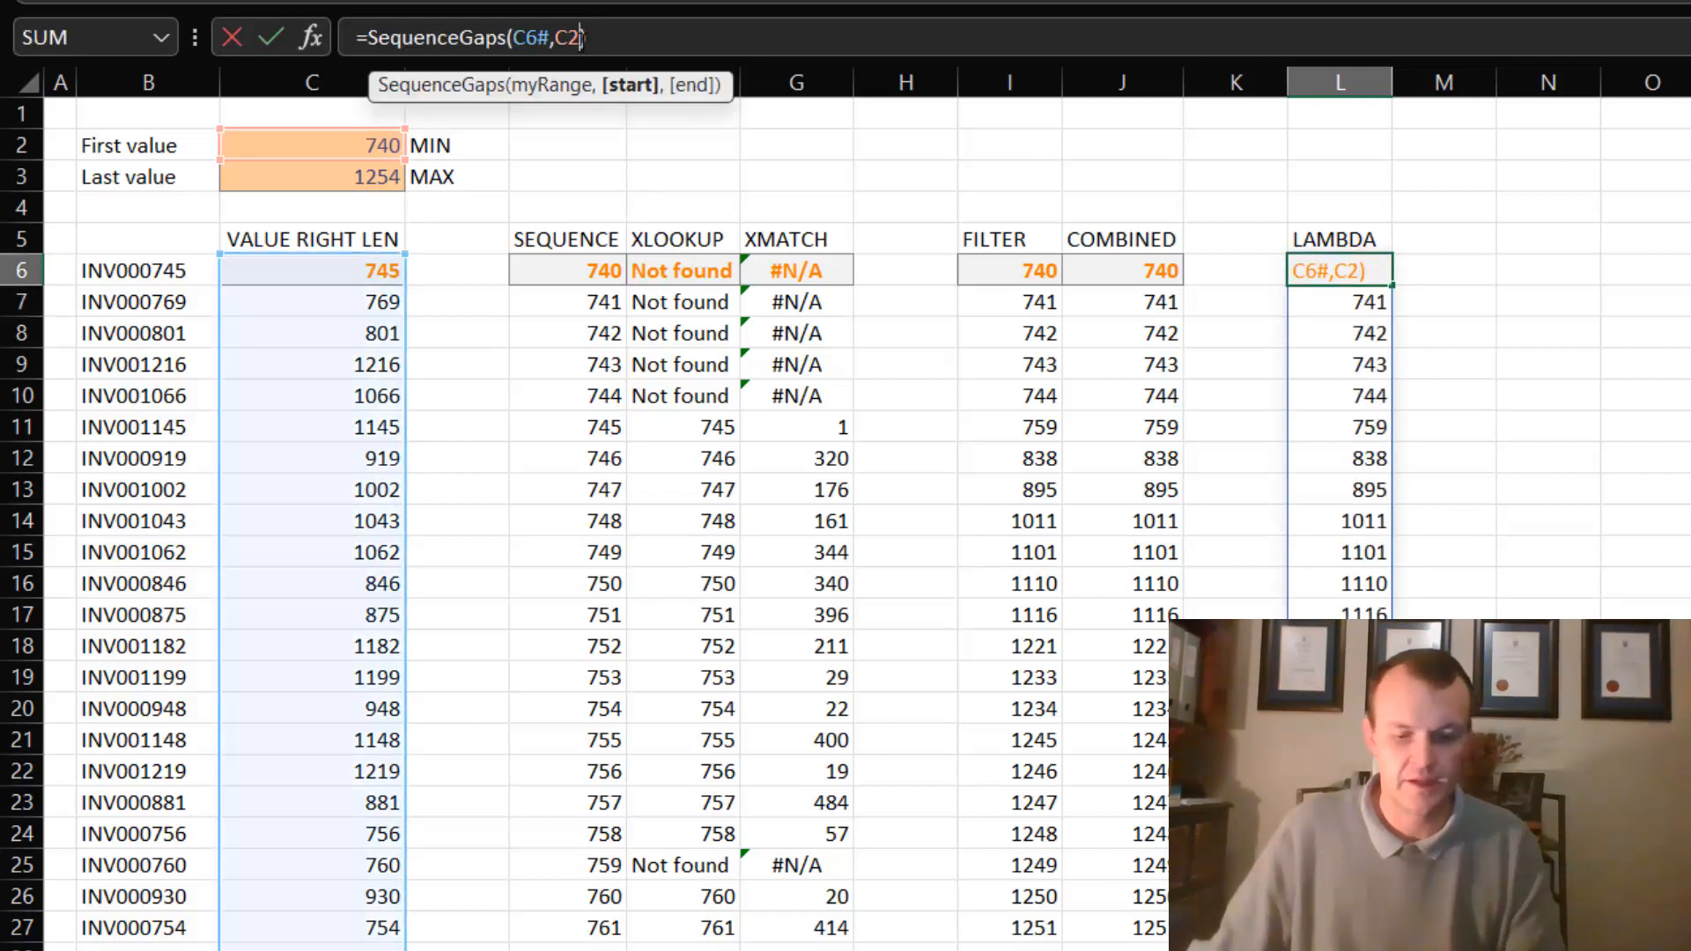
type(",")
left_click(356, 175)
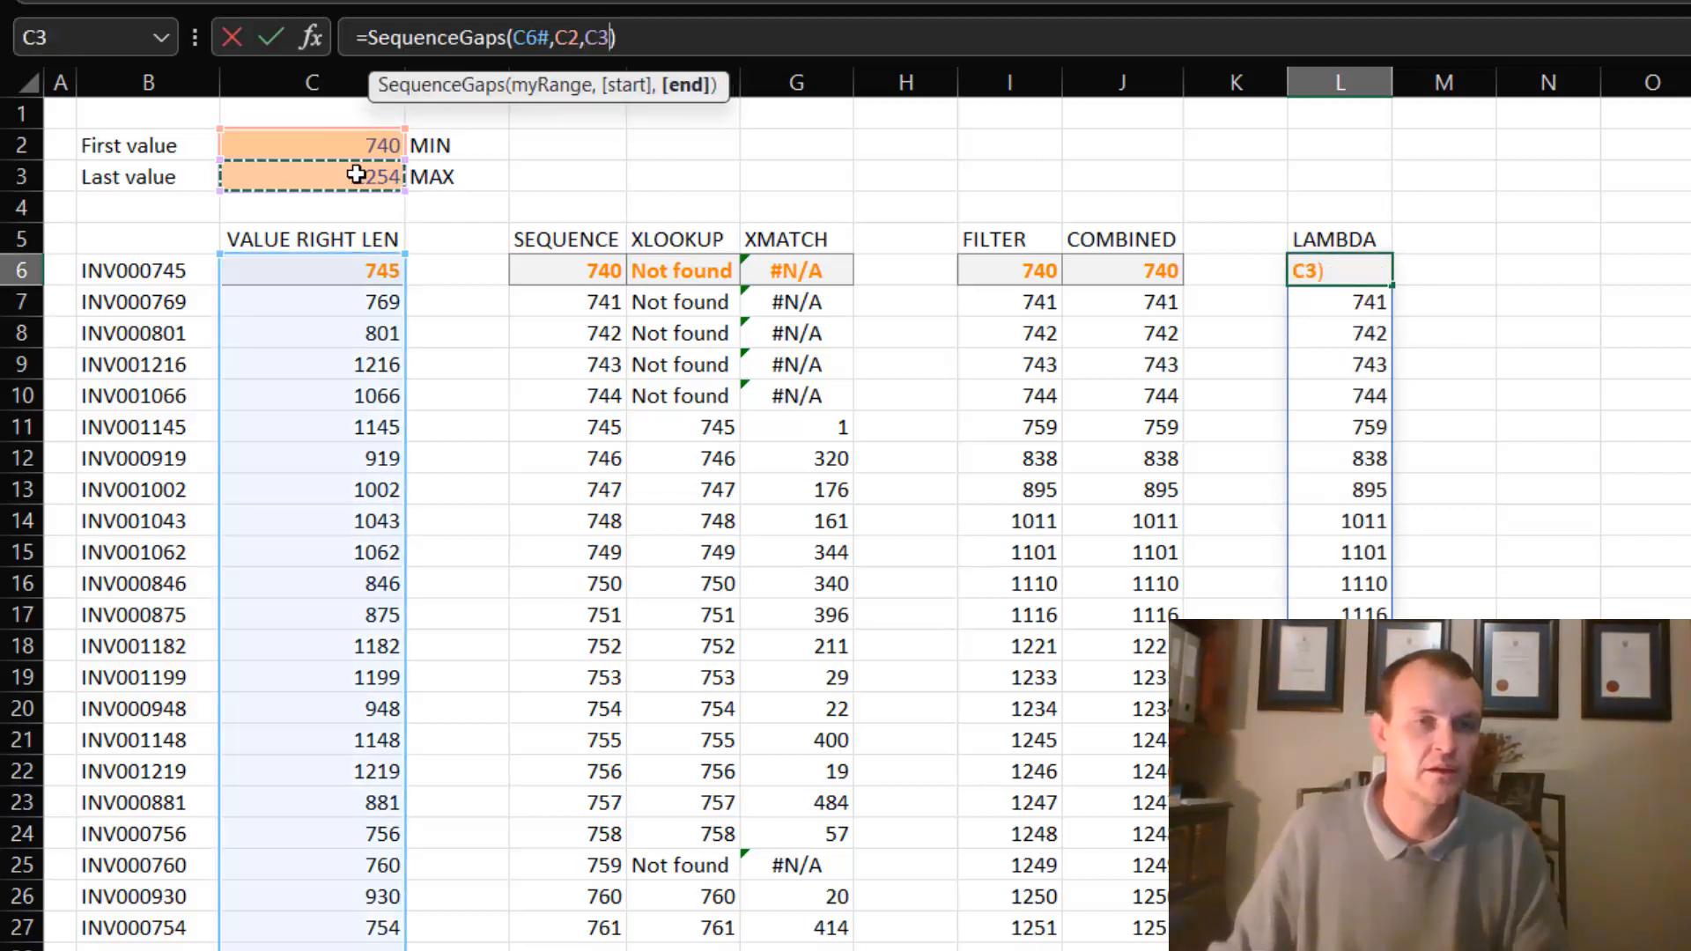
key("Return")
scroll(1599, 593, "down", 1)
scroll(1600, 593, "up", 1)
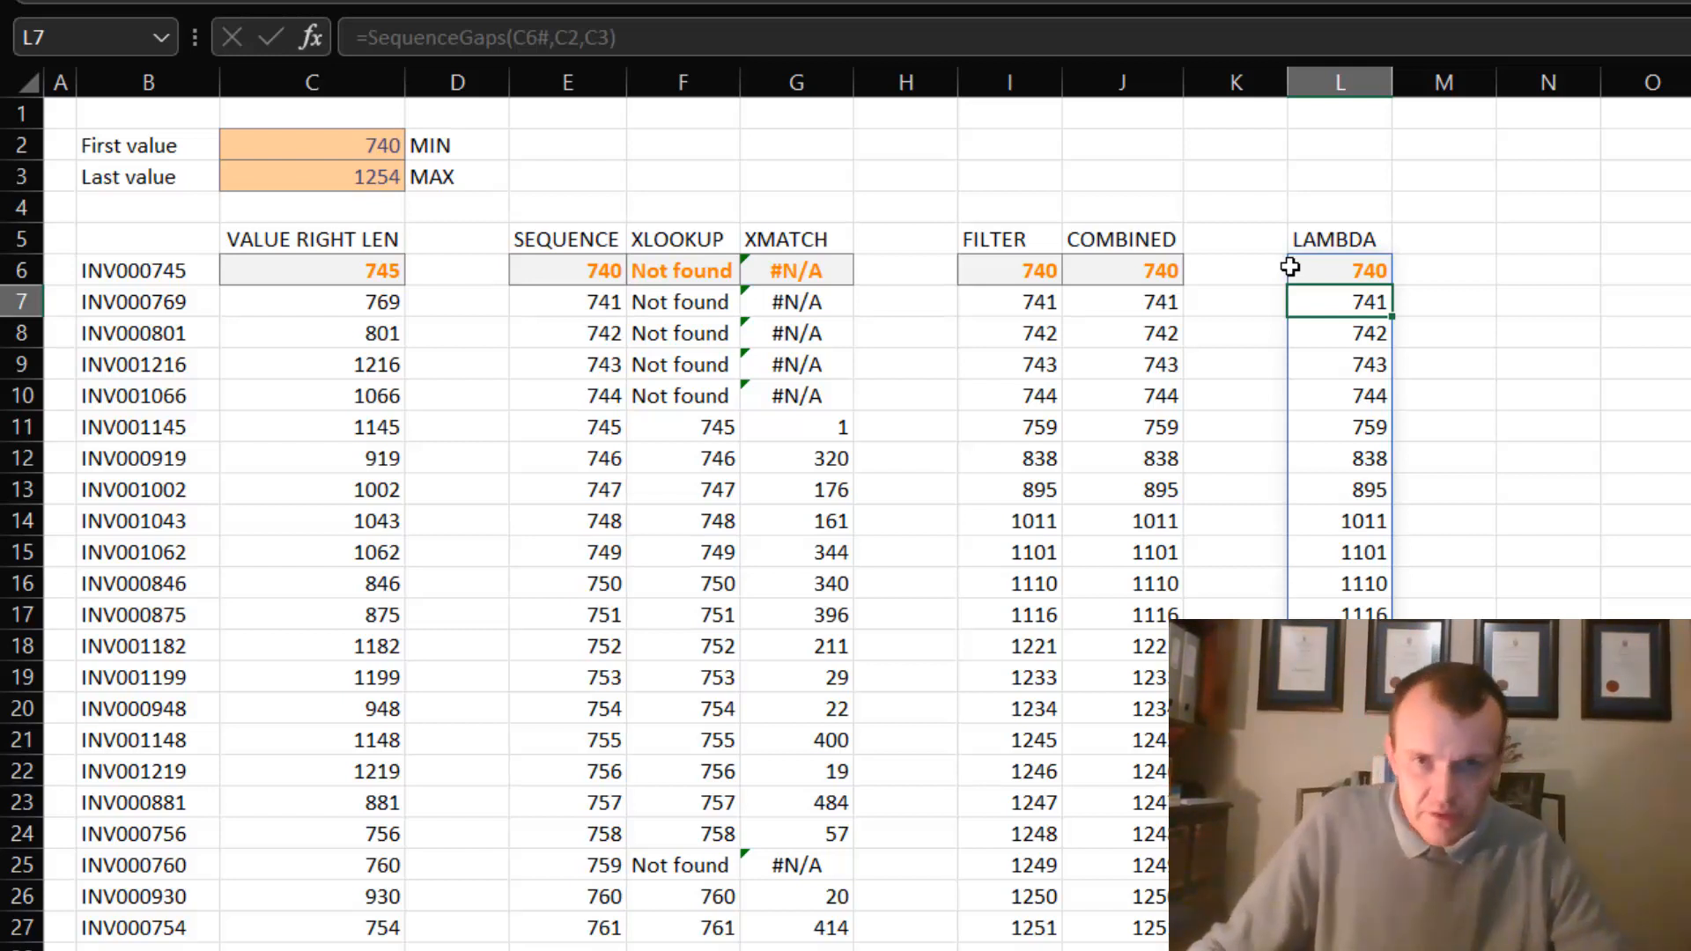
- Remove the start and end arguments from the formula in L6 so it reads =SequenceGaps(C6#)
left_click(331, 144)
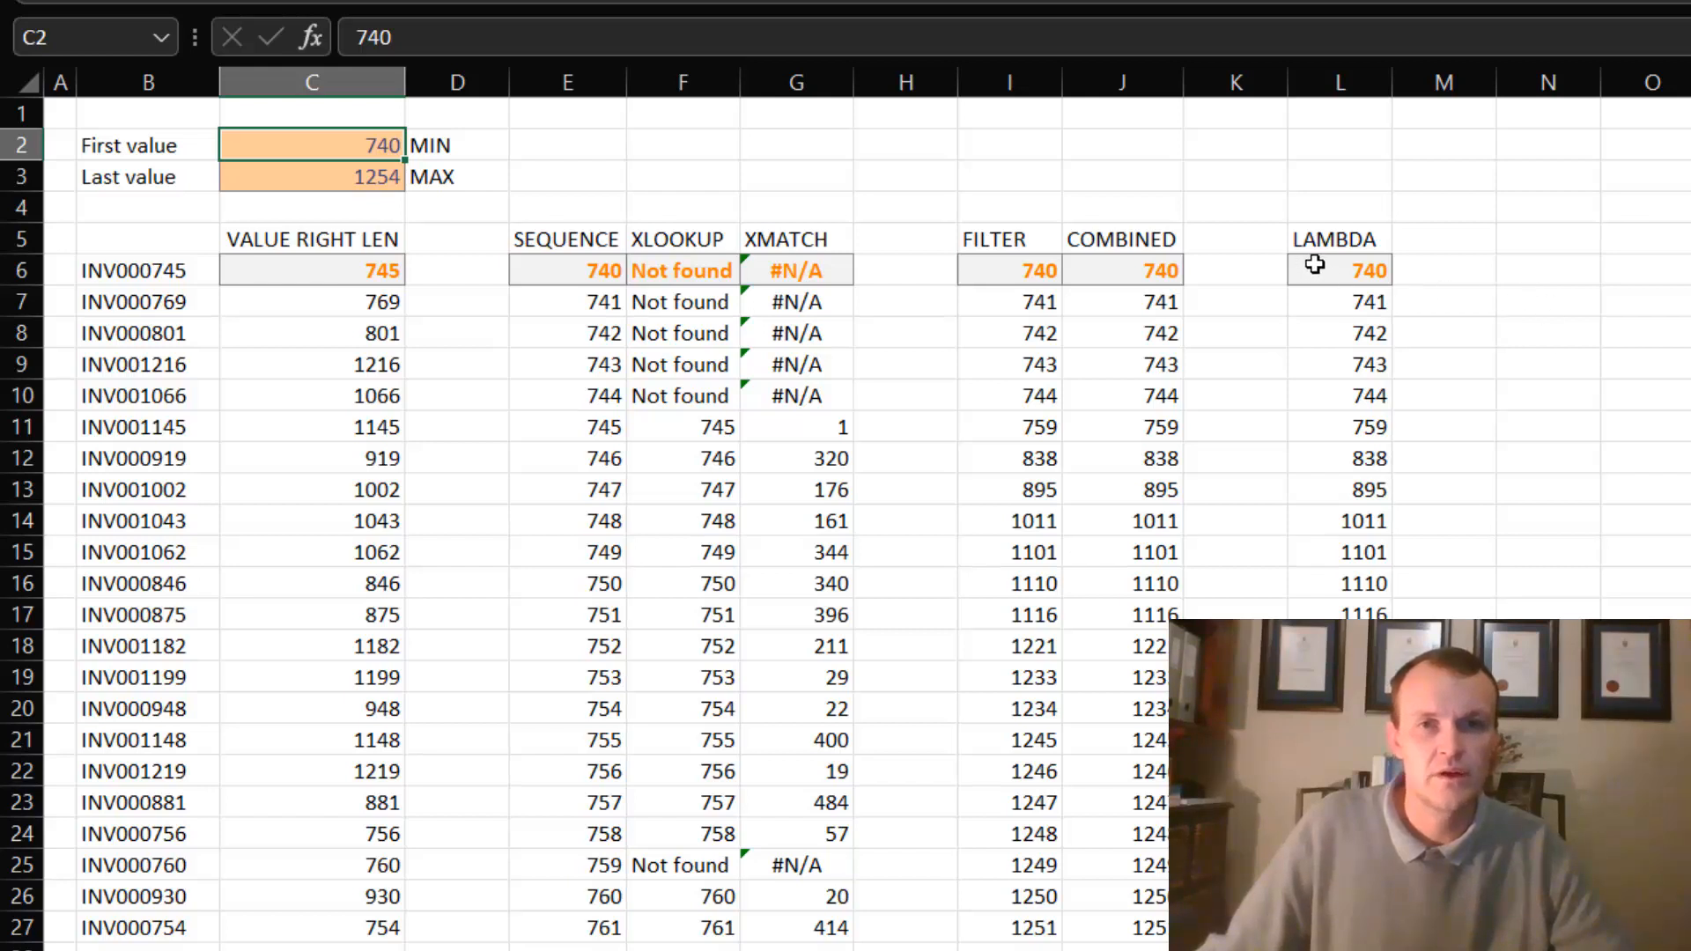
left_click(1314, 269)
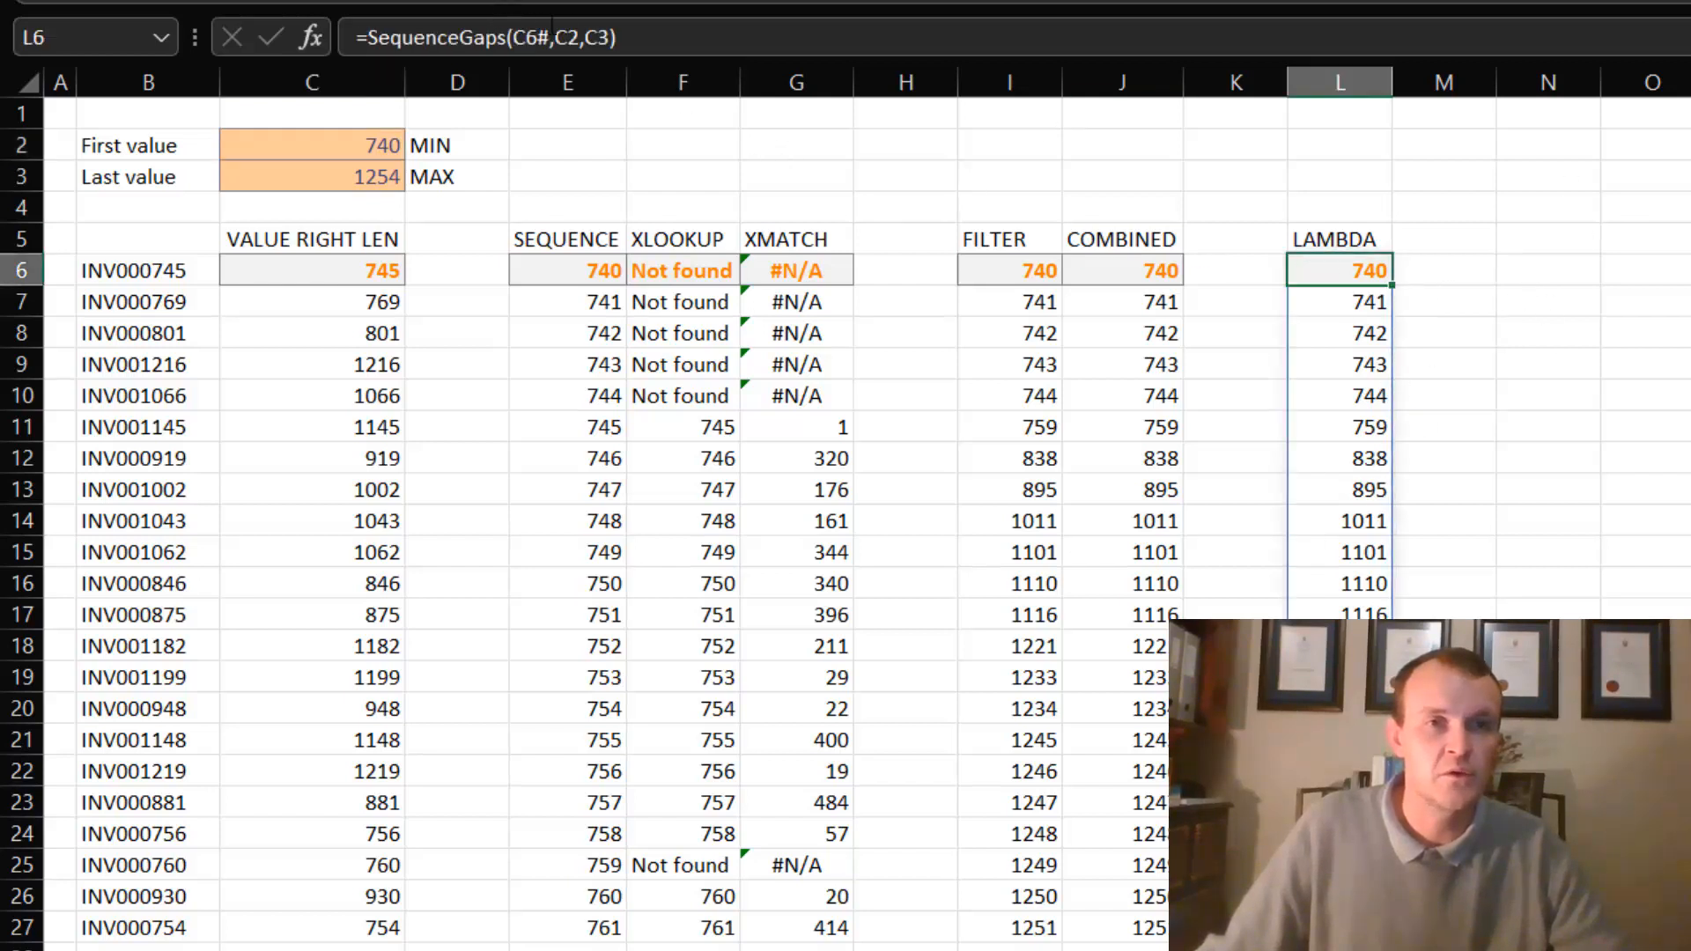
left_click(566, 37)
double_click(570, 39)
key("Delete")
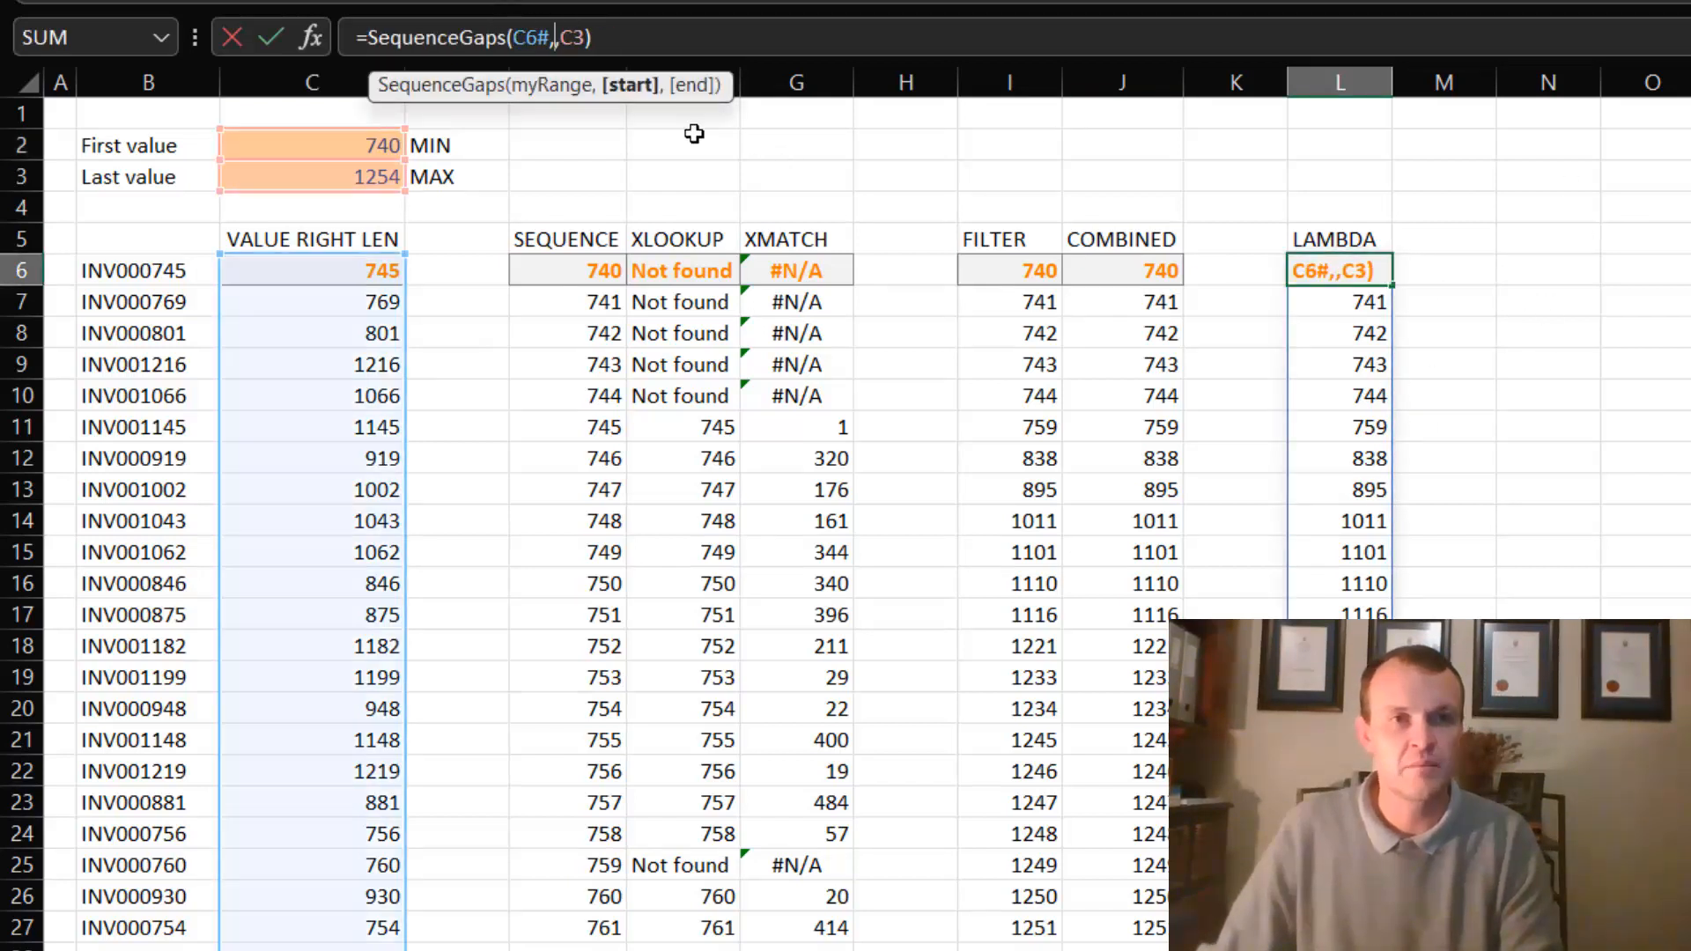
key("Delete")
key("Delete")
key("Delete")
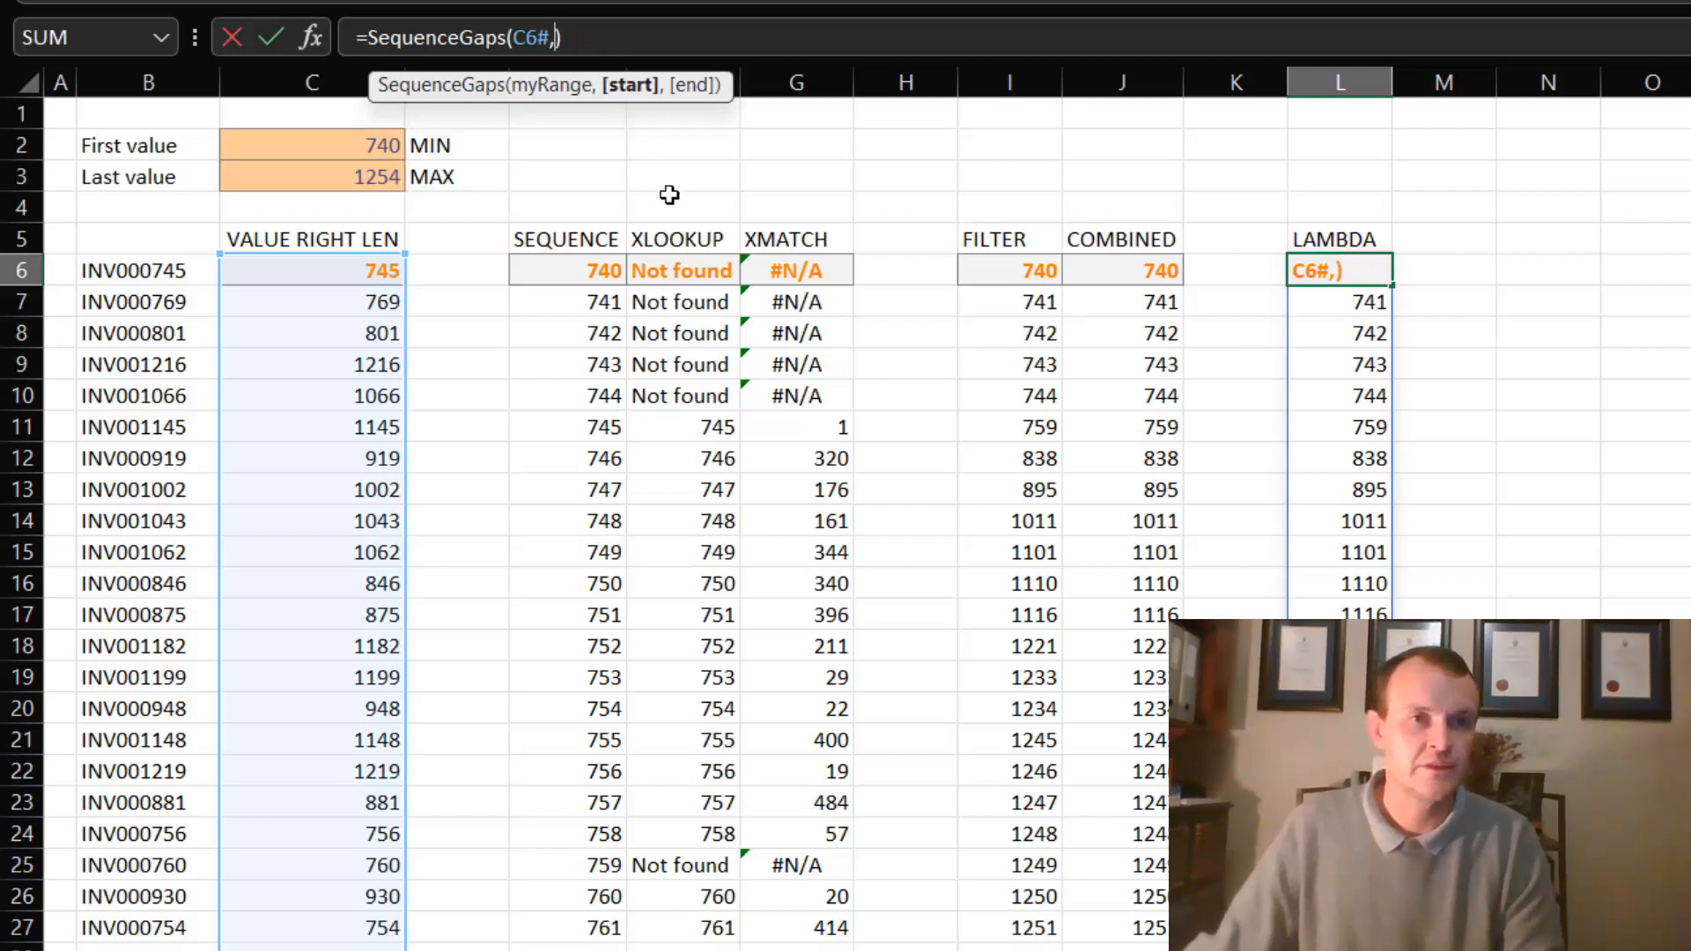
key("BackSpace")
key("Return")
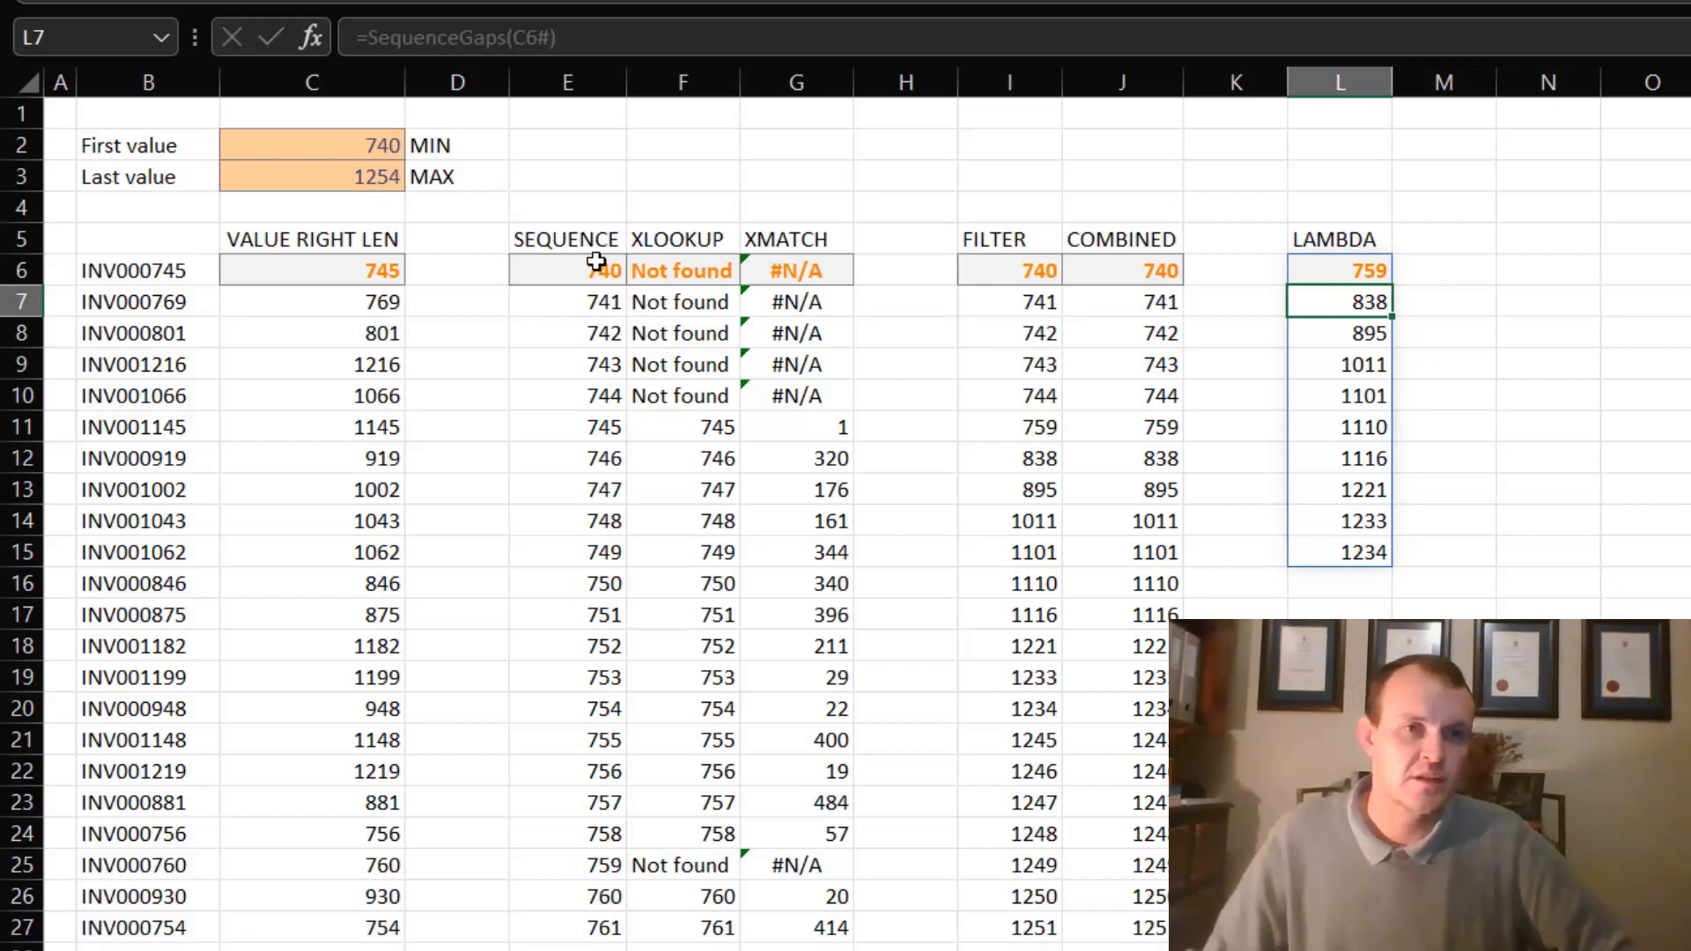
left_click_drag(596, 261, 598, 709)
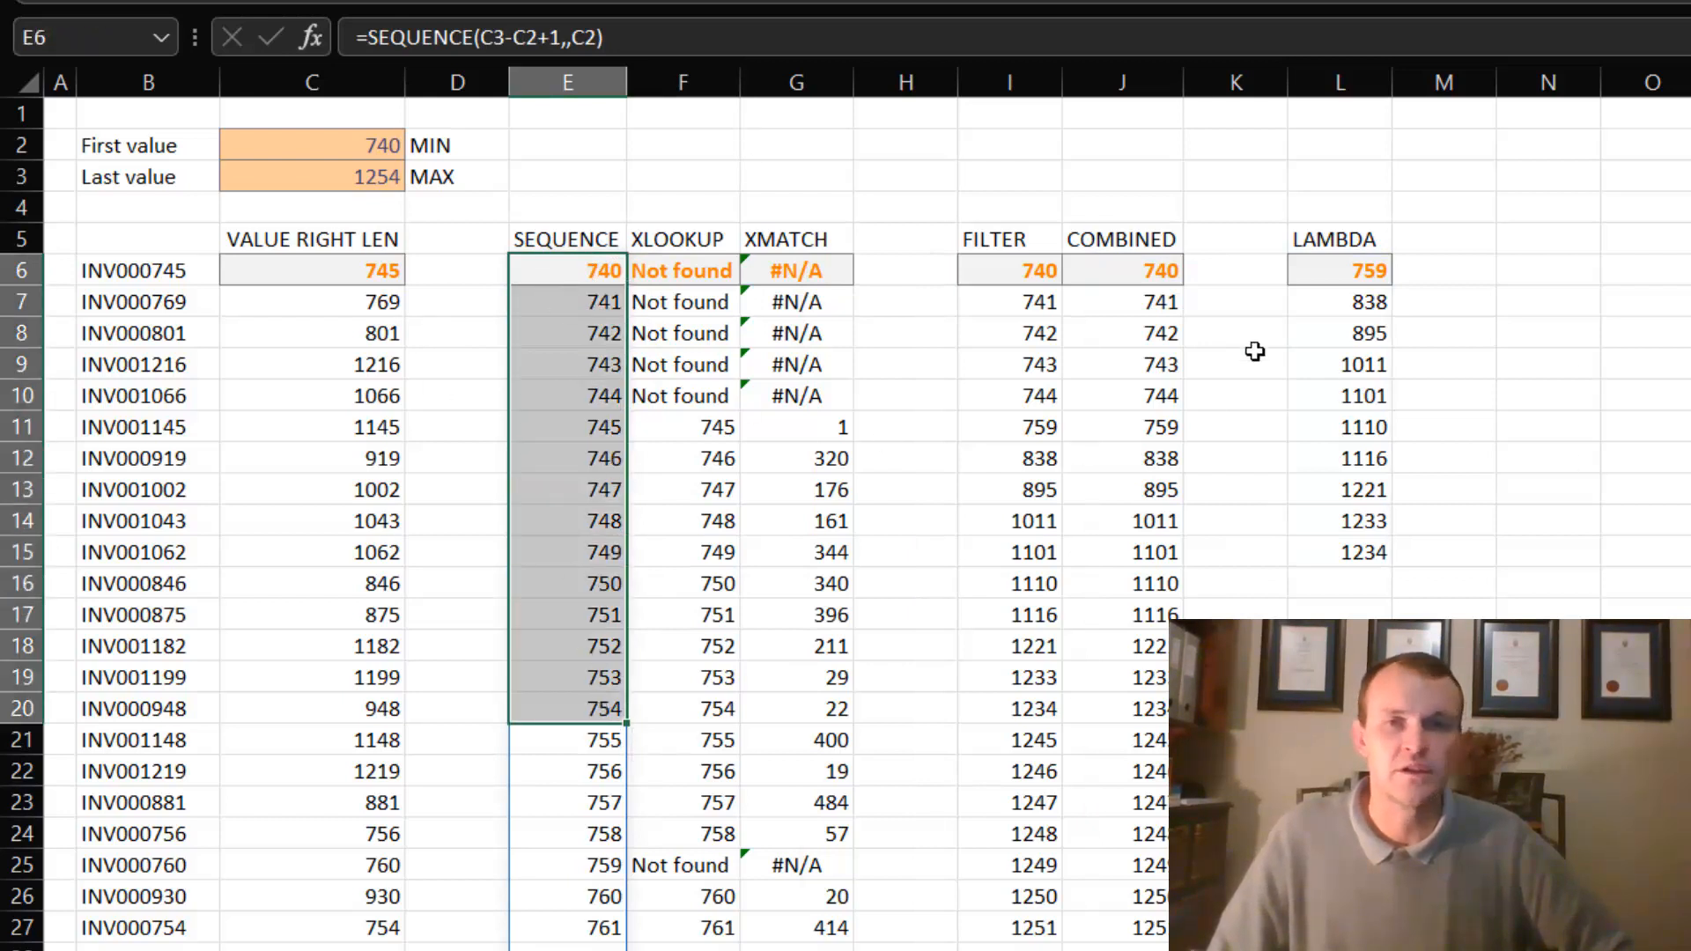
left_click(1367, 269)
left_click(1369, 333)
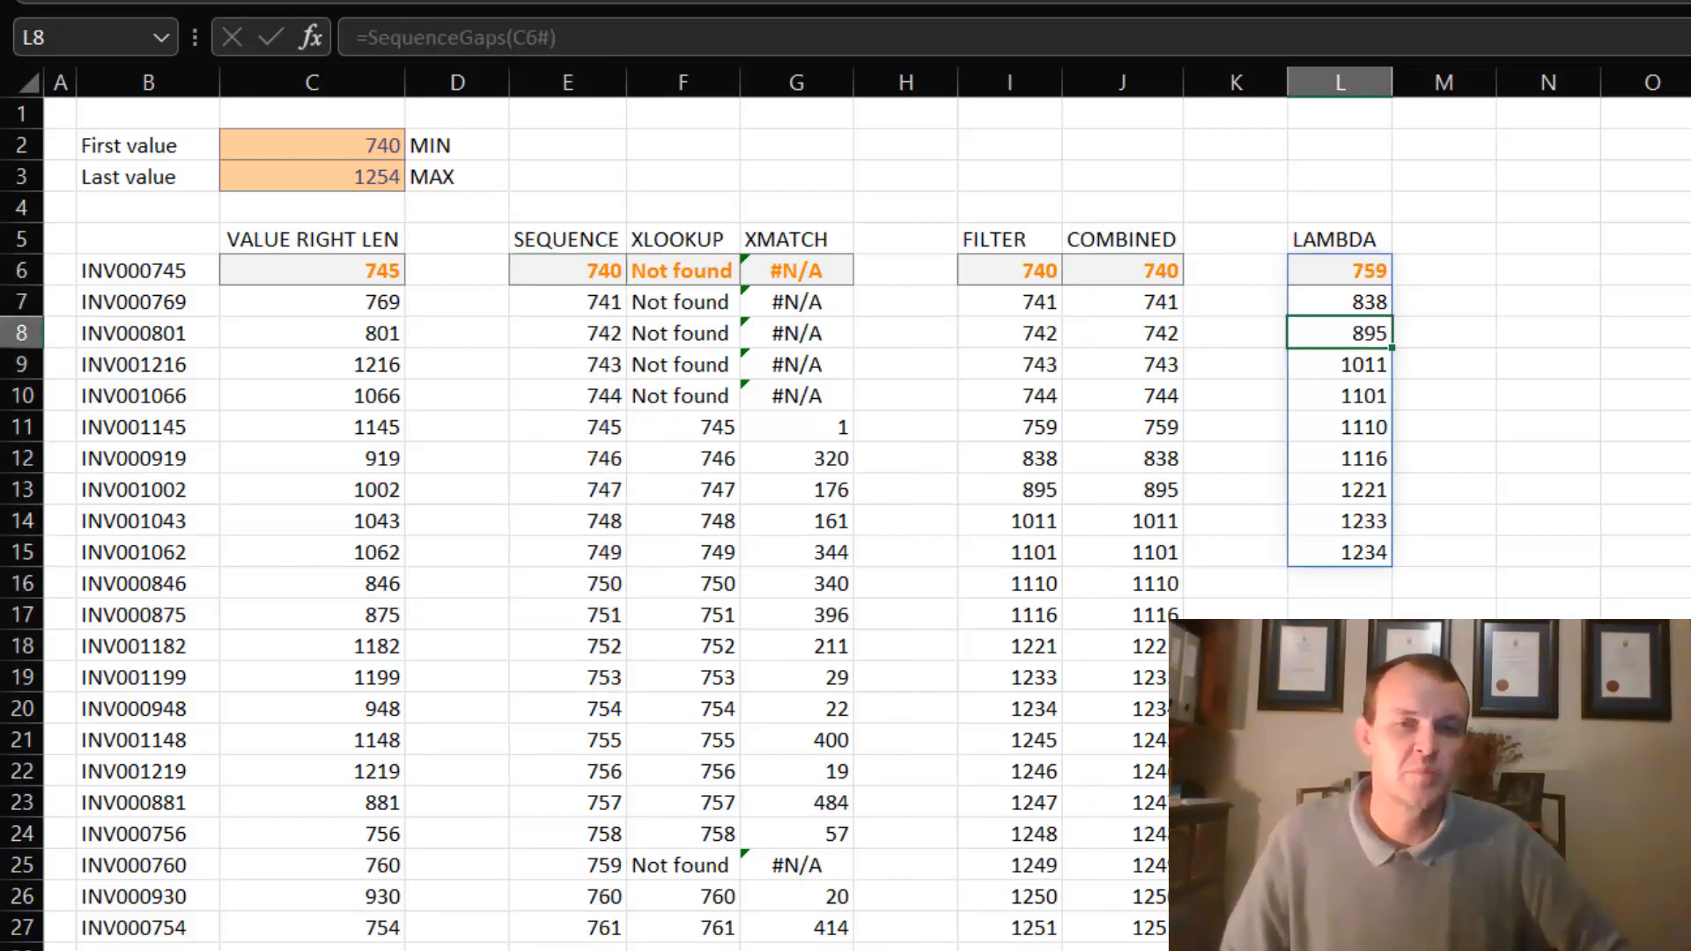